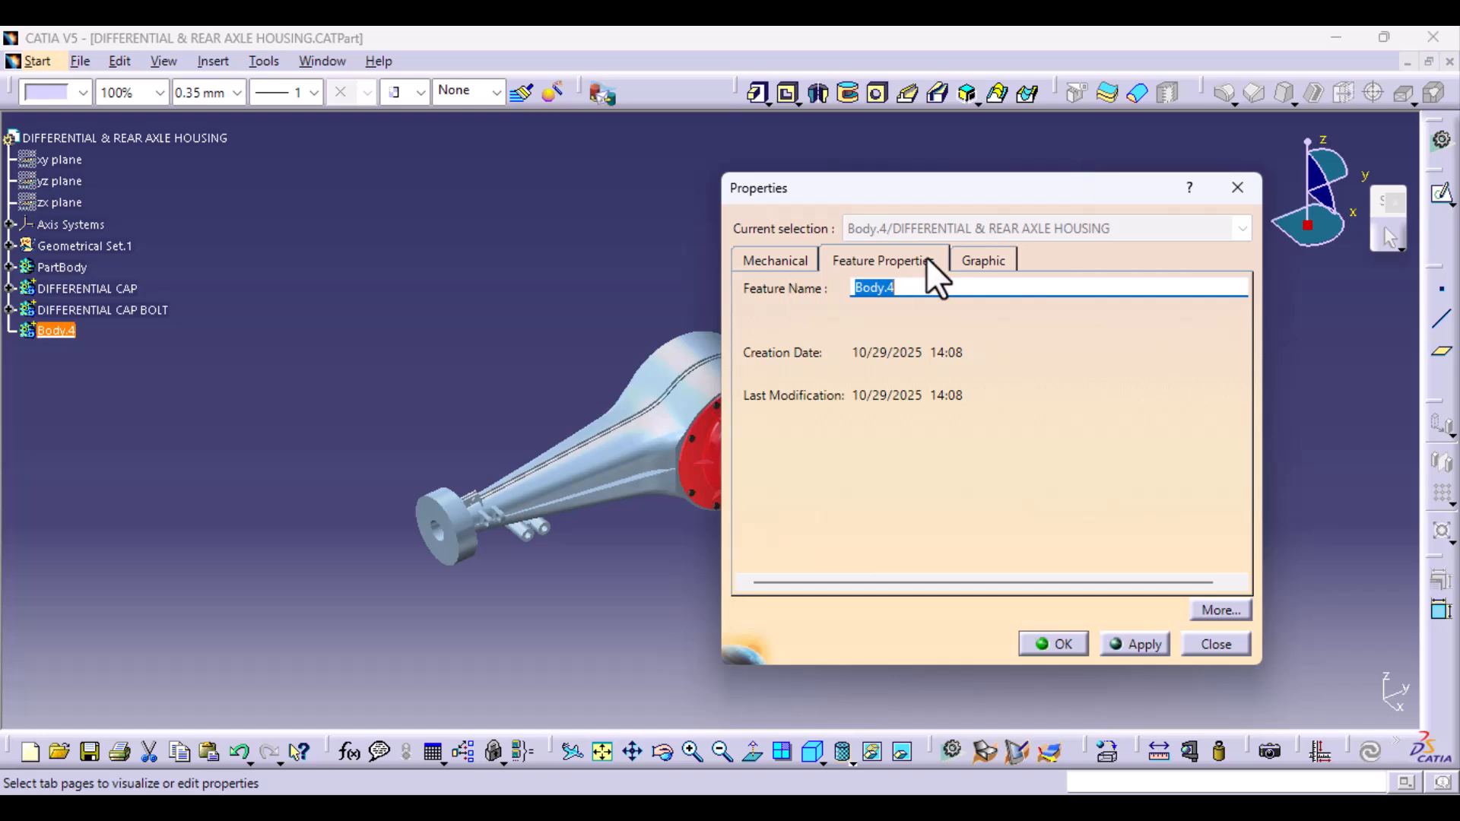
- Rename the new body Body.4 as DRIVESHAFT
type("DRIVESHAFT")
key("Return")
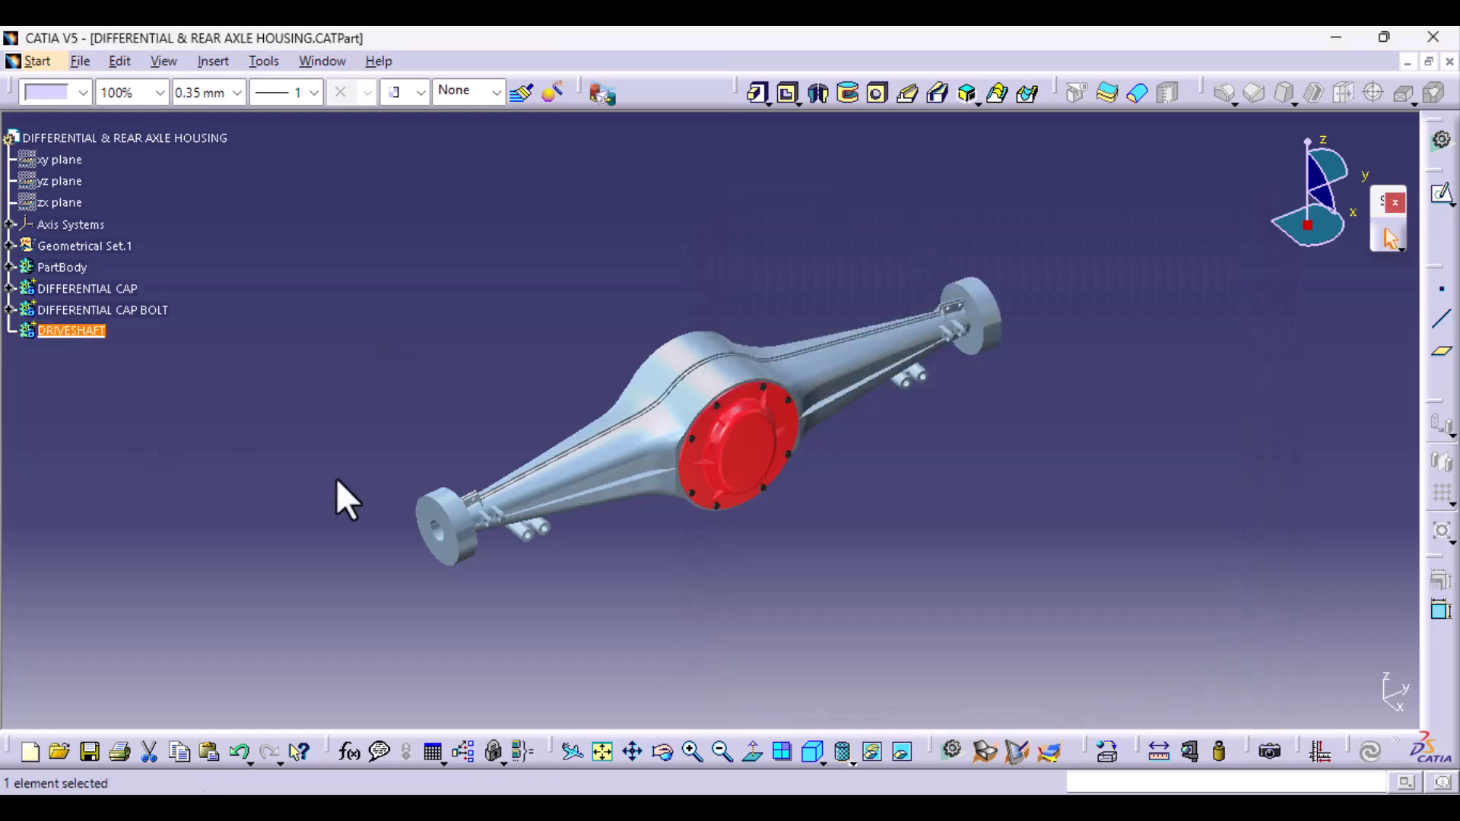
- Show the hidden Axis System.1 in the model
middle_click_drag(346, 500, 578, 456)
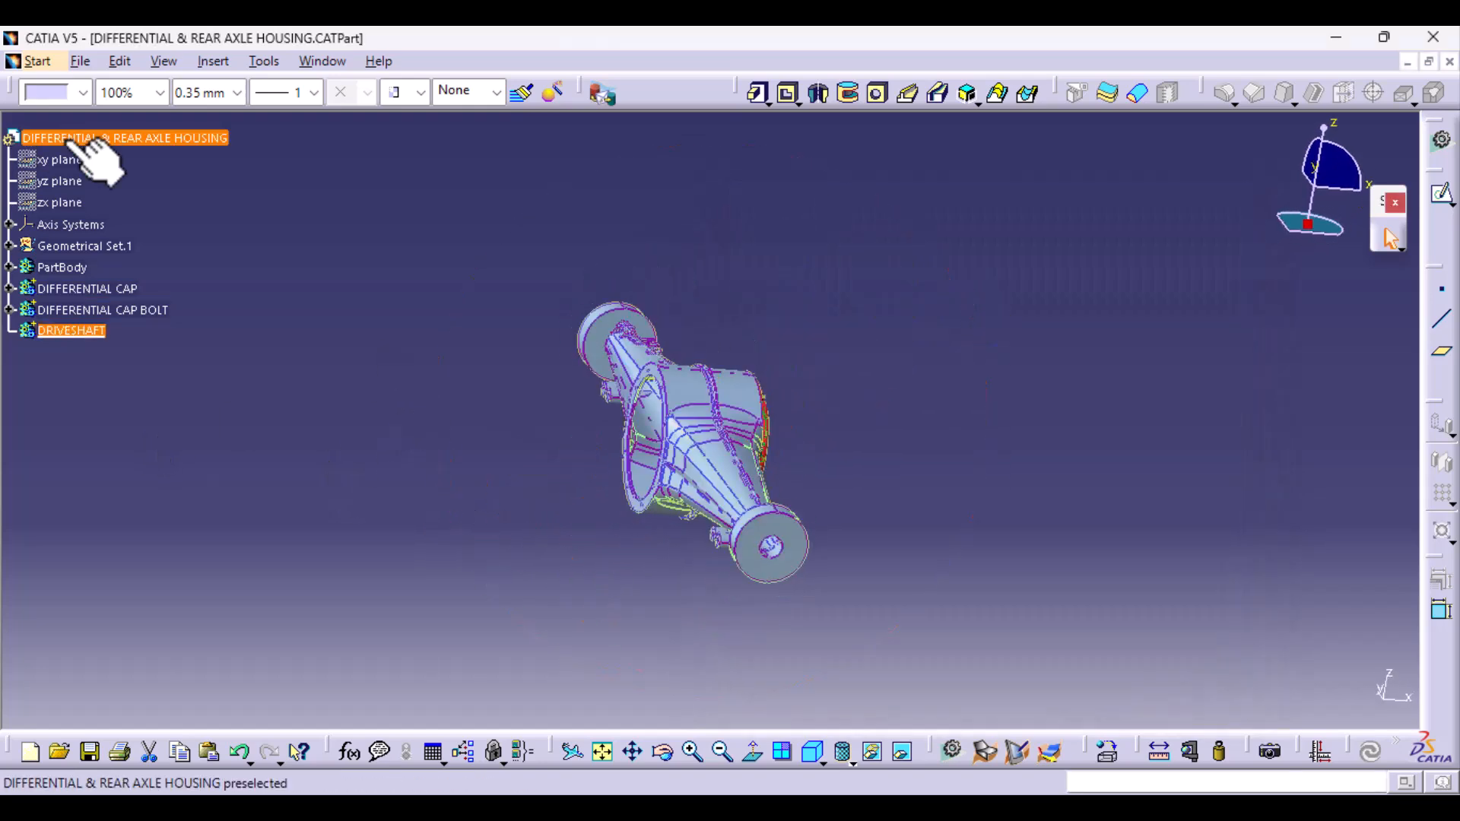
left_click(11, 224)
right_click(112, 249)
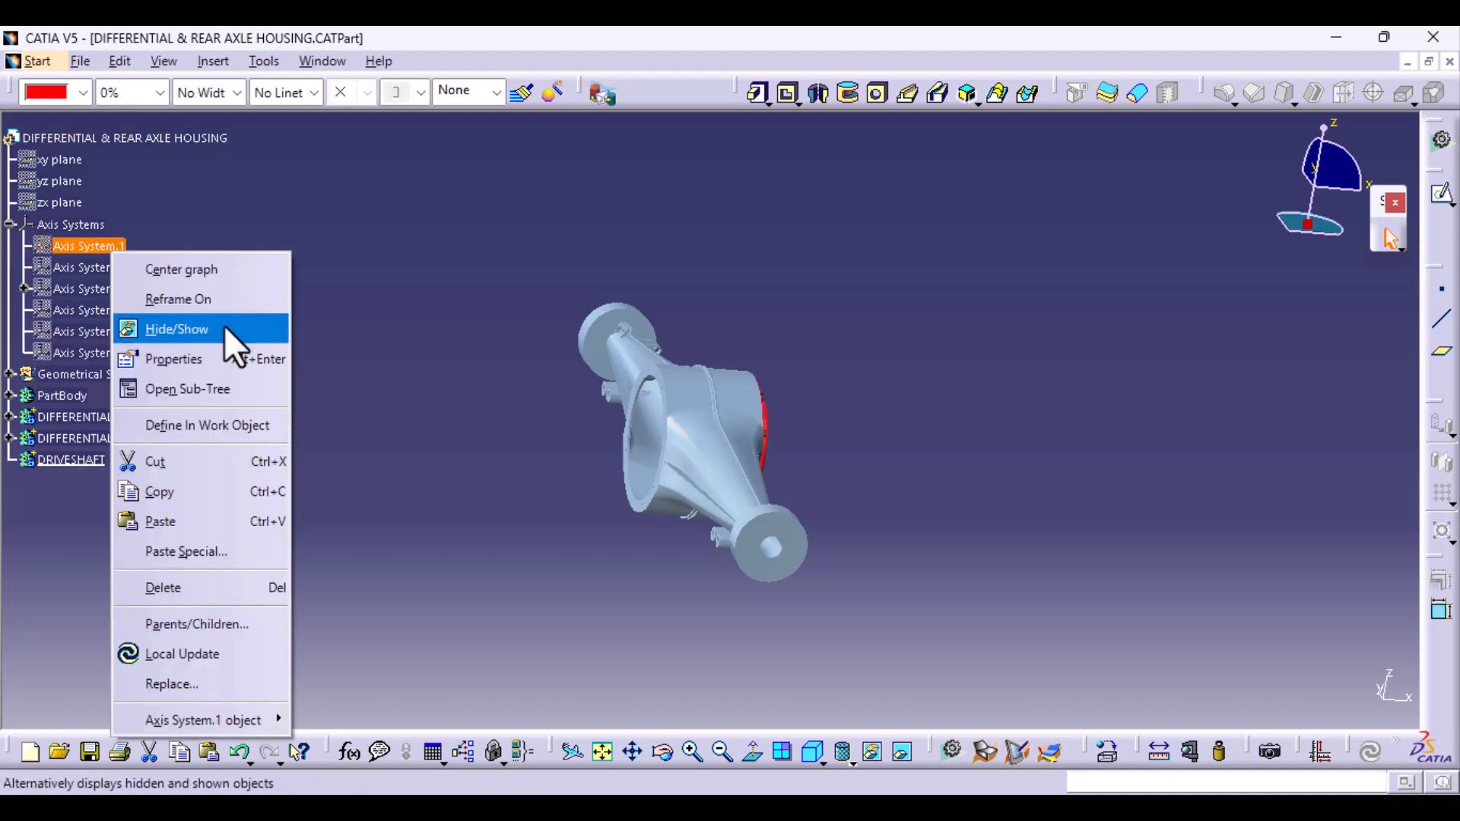
left_click(226, 335)
- Sketch a circle about 294 mm in diameter, centred on the origin, on the flange face at the housing's open side
middle_click_drag(667, 509, 967, 473)
middle_click_drag(662, 626, 673, 508)
middle_click_drag(693, 583, 696, 502)
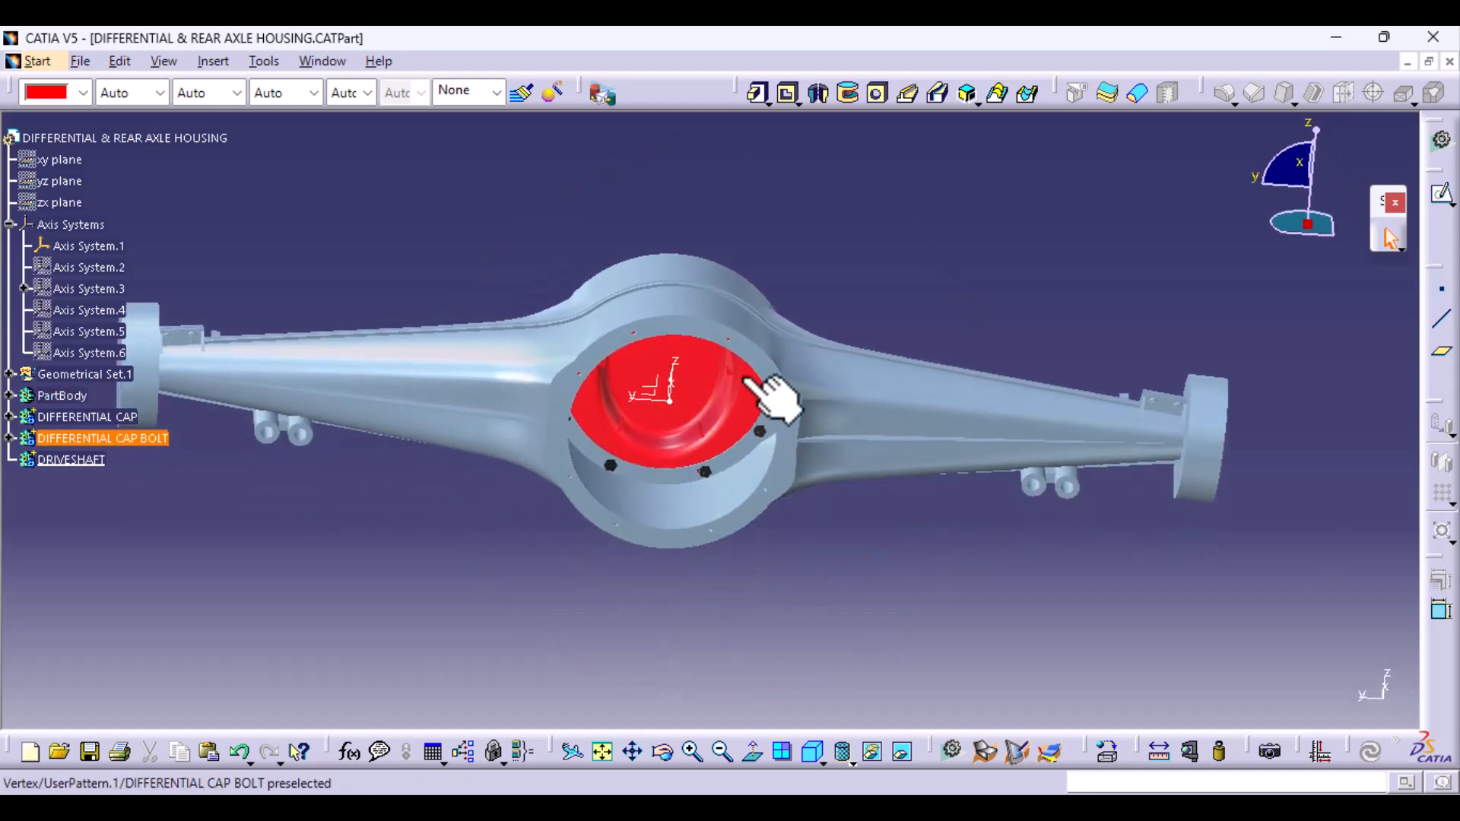
middle_click_drag(798, 418, 733, 439)
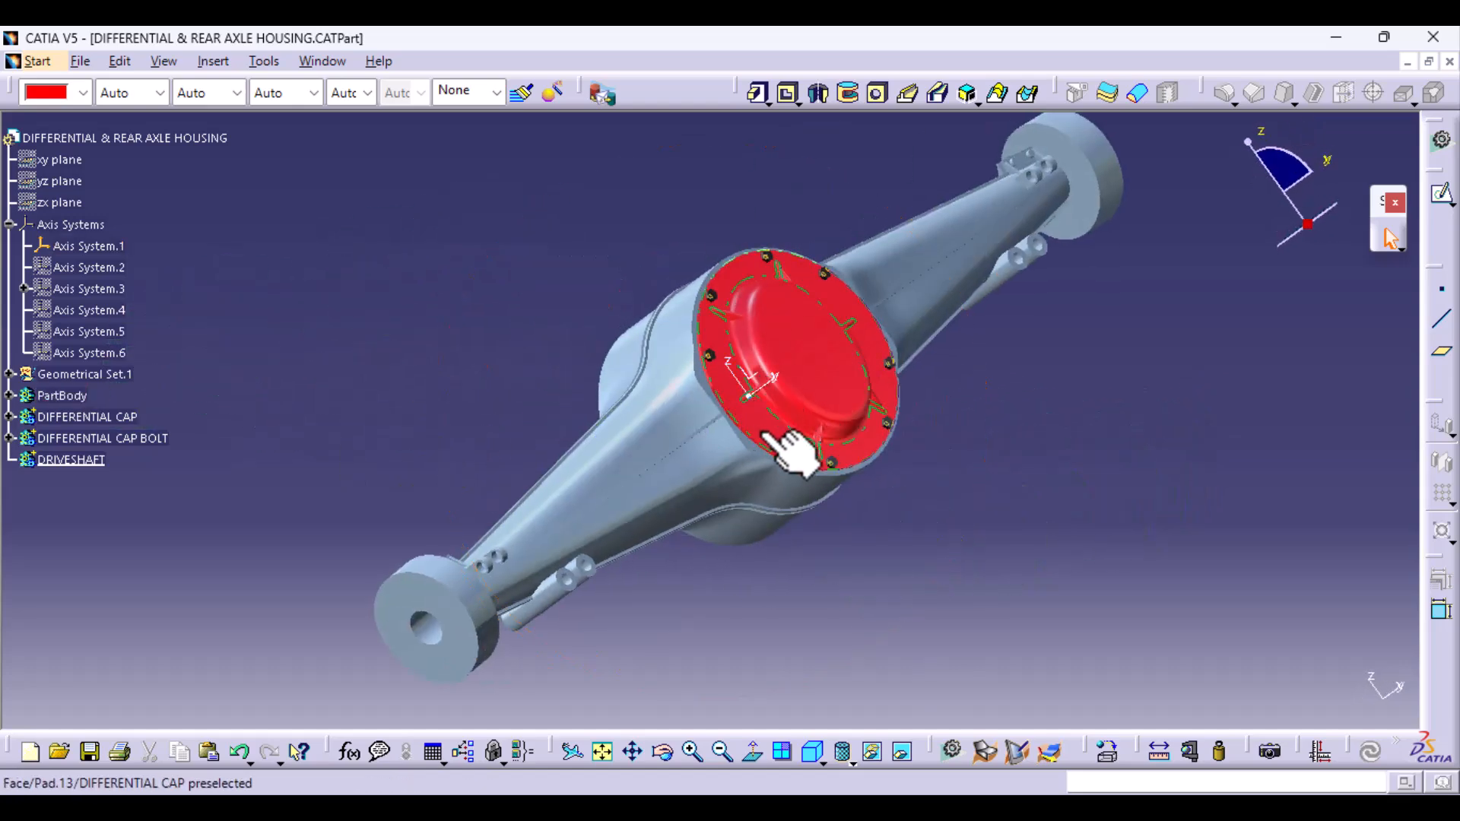
middle_click_drag(336, 646, 829, 457)
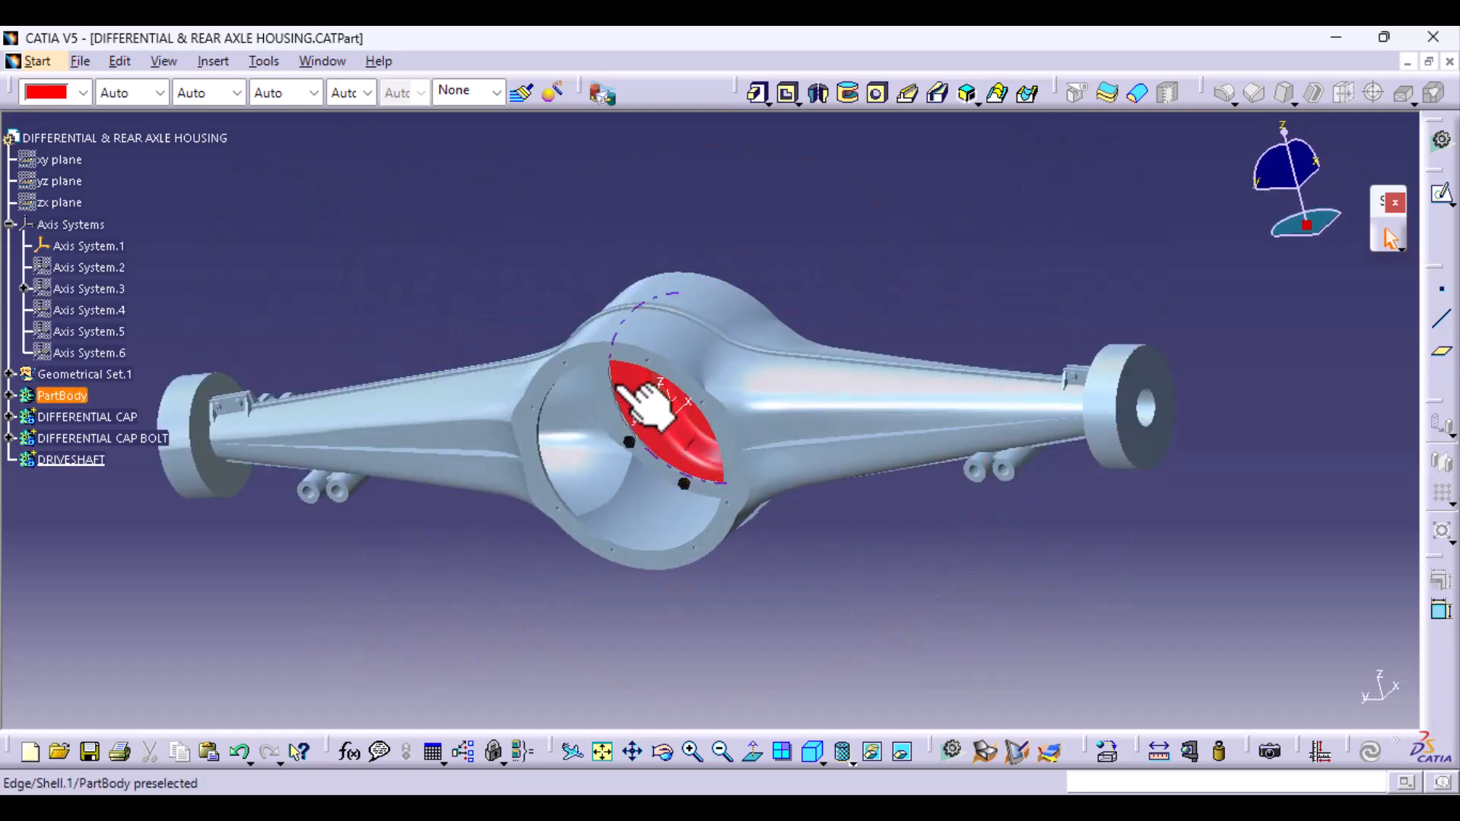
left_click(606, 356)
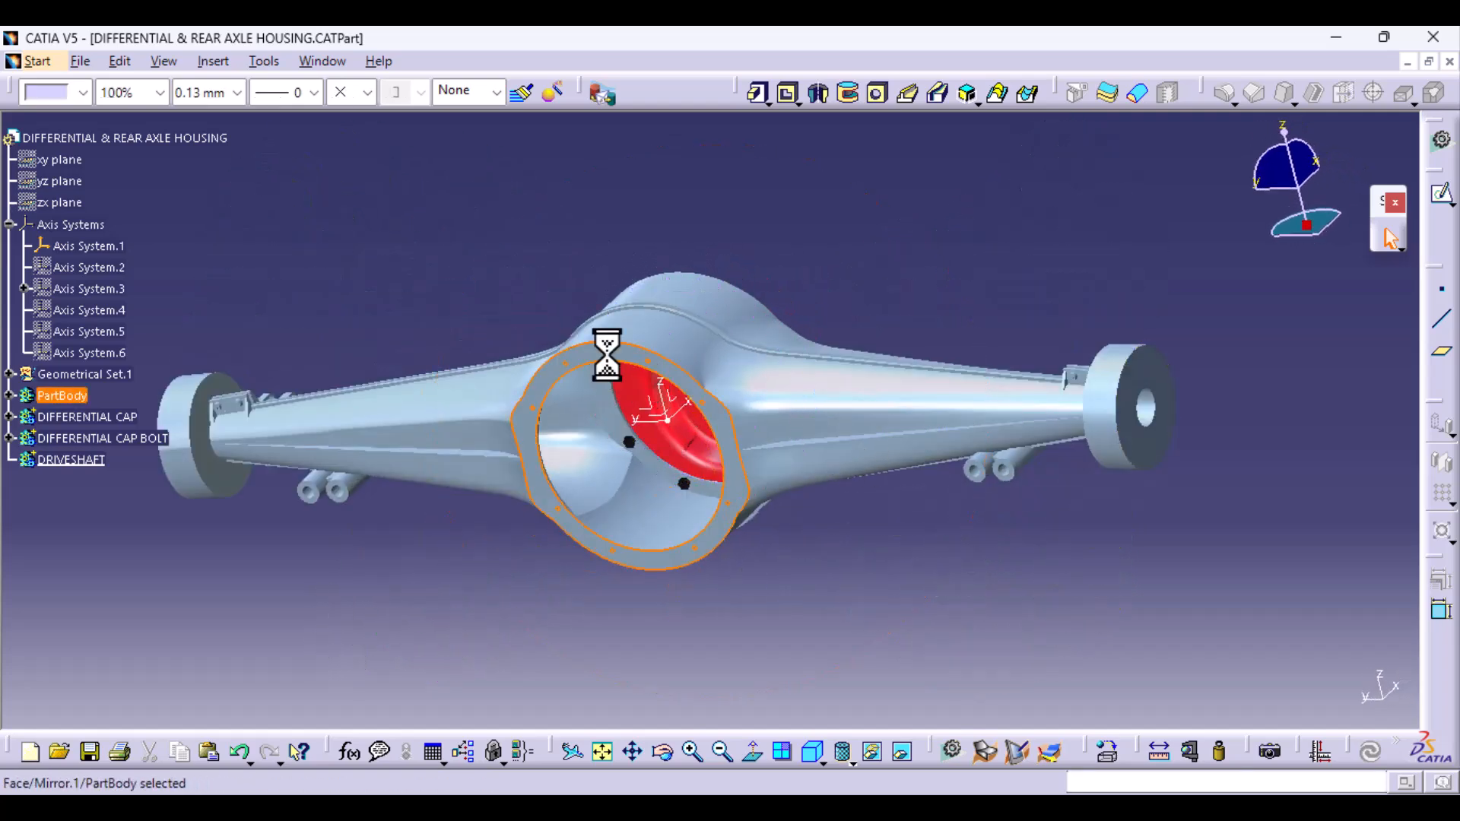
left_click(1442, 195)
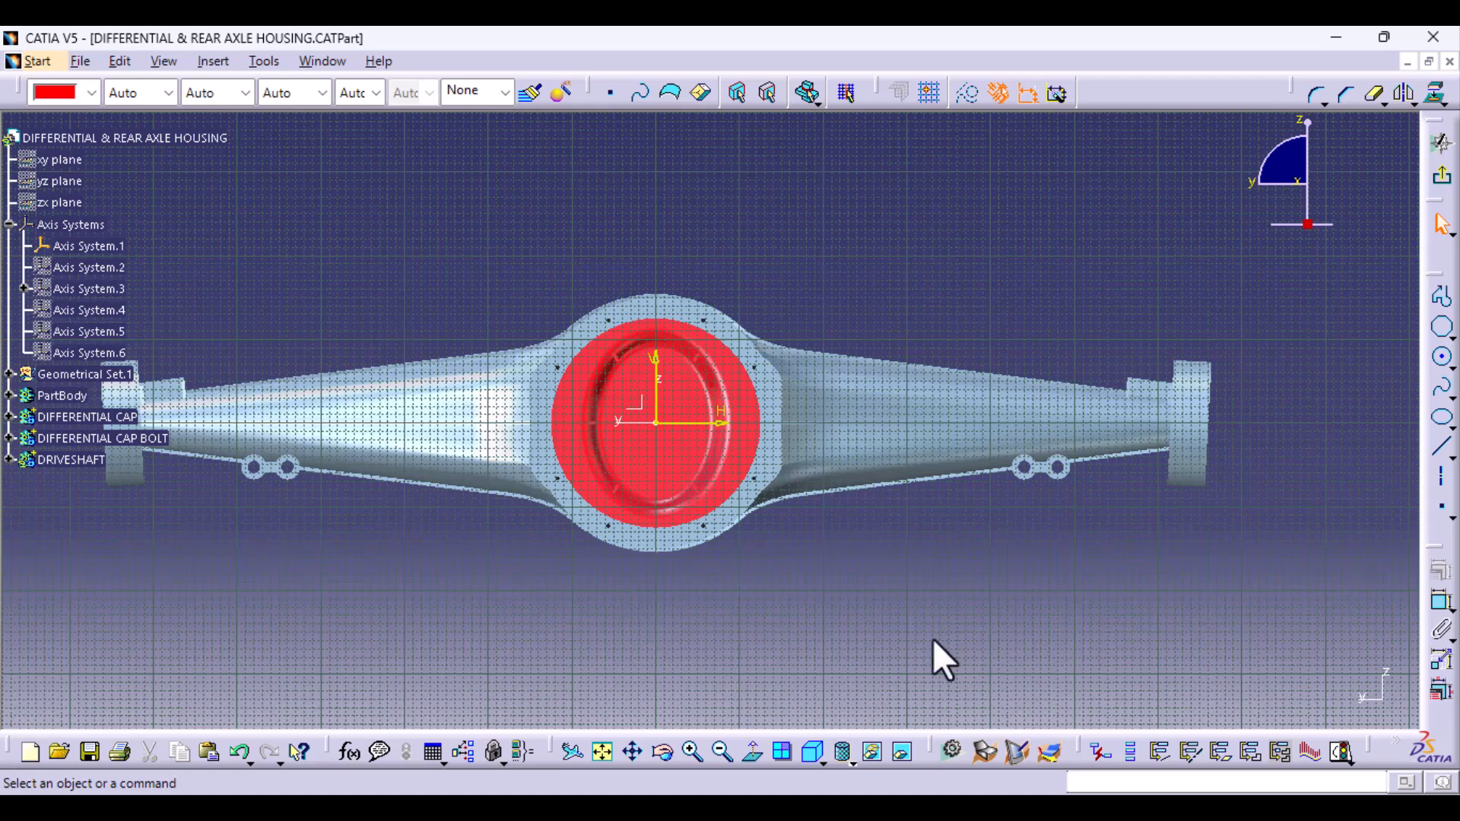
left_click(1442, 357)
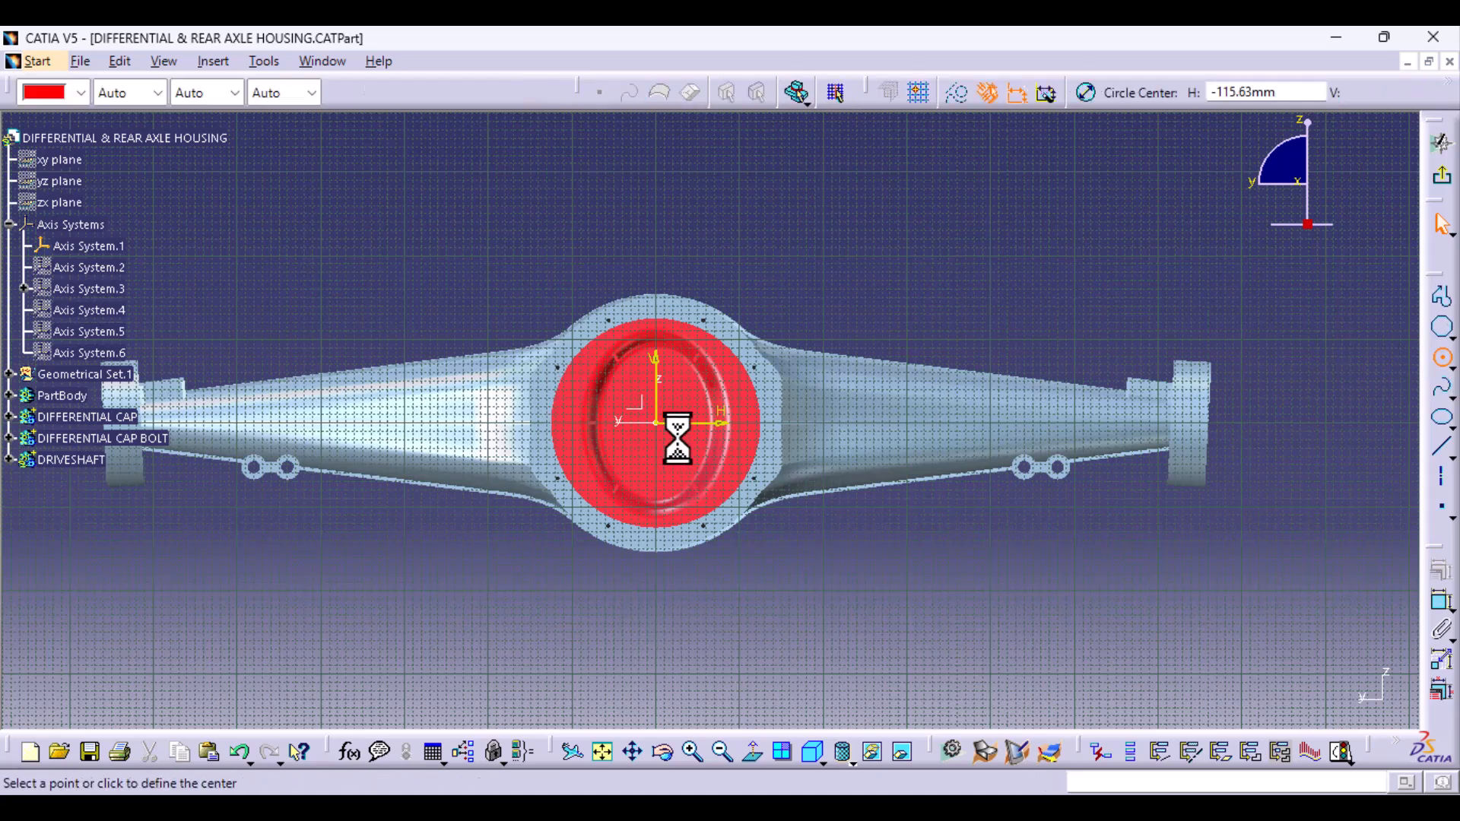
left_click(657, 423)
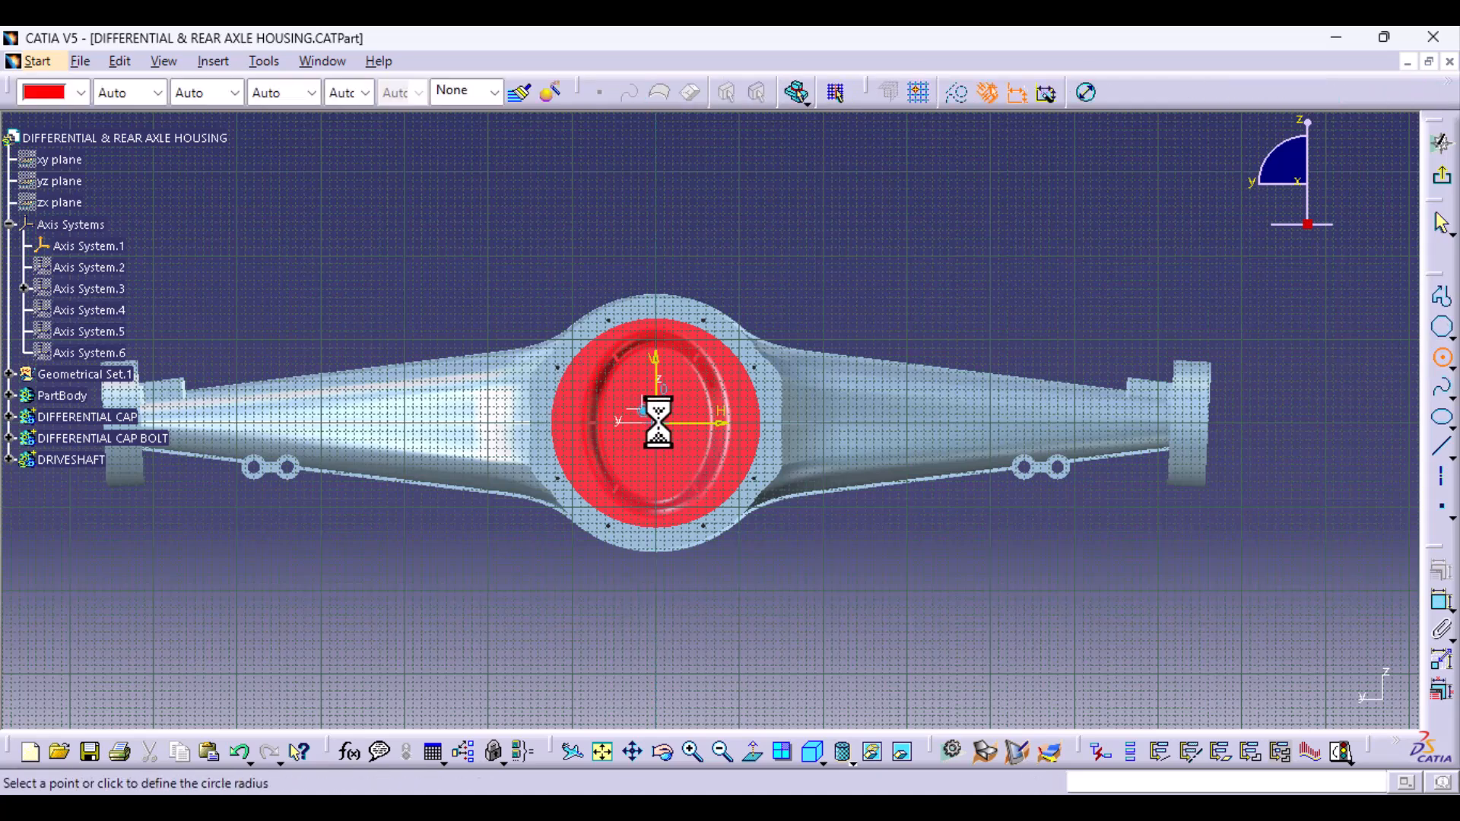
left_click(776, 463)
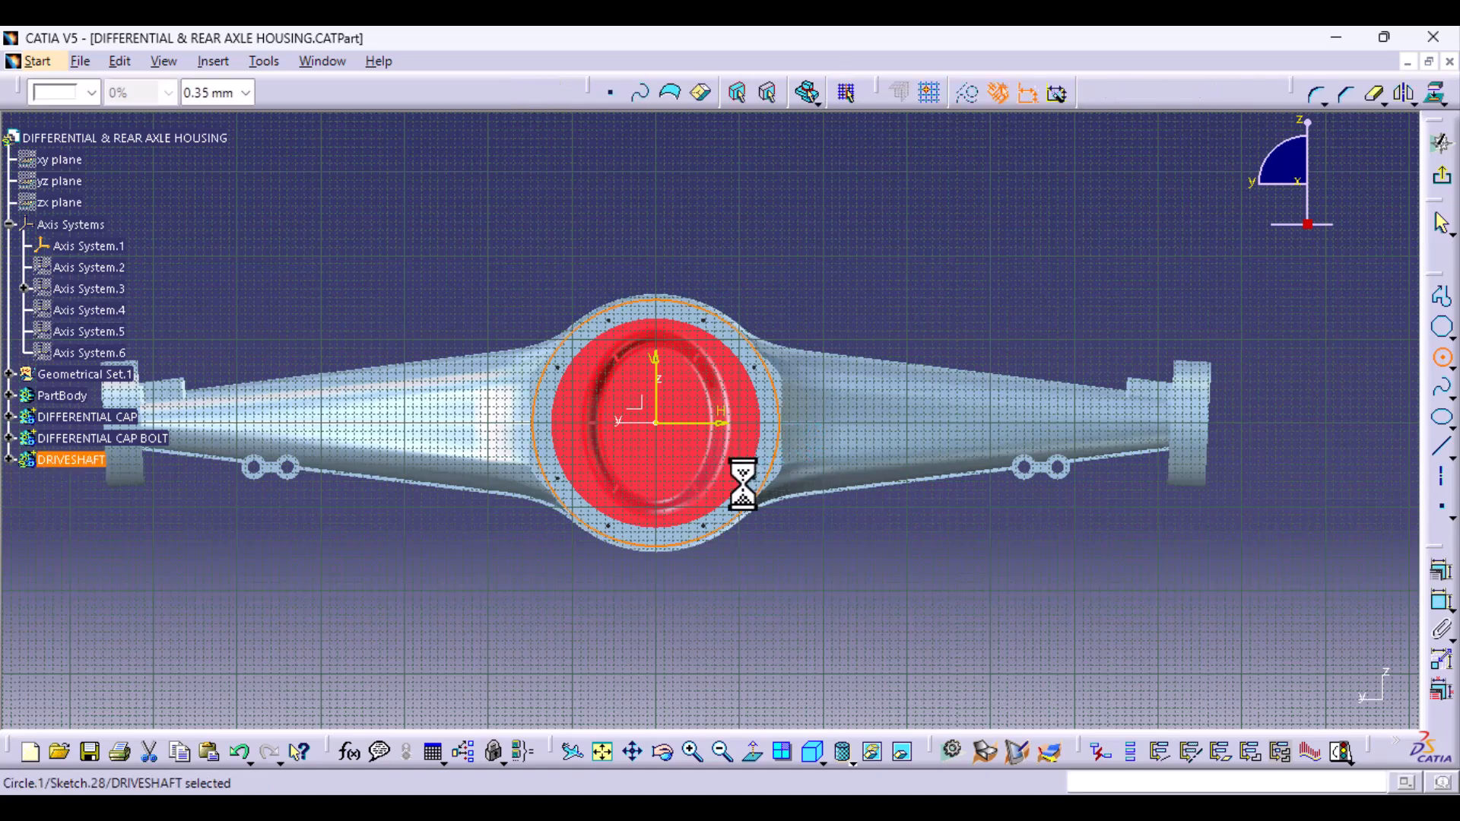
- Constrain the circle's diameter to 288 mm and exit the sketch
left_click(1431, 596)
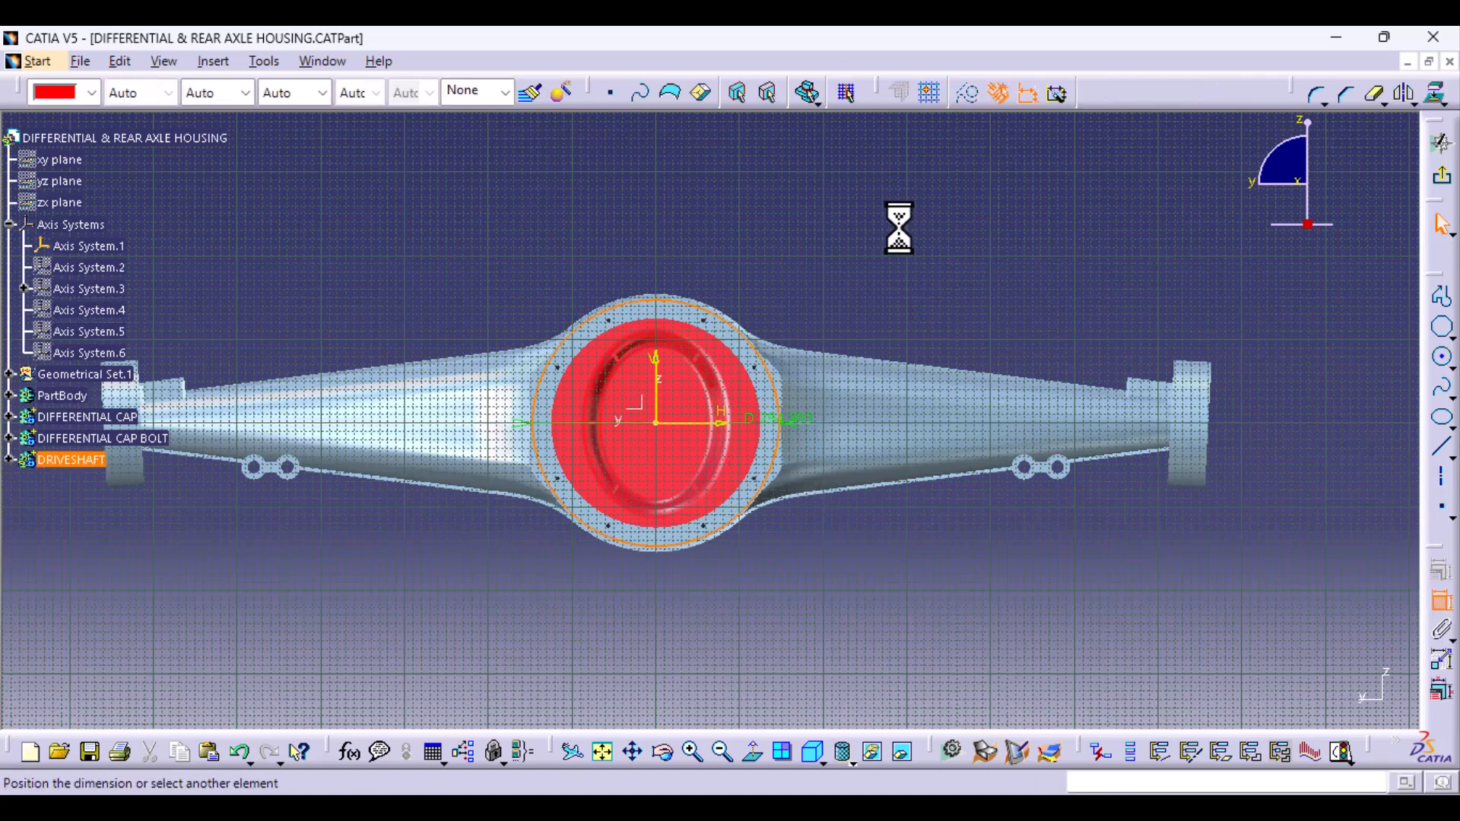
left_click(960, 217)
double_click(966, 211)
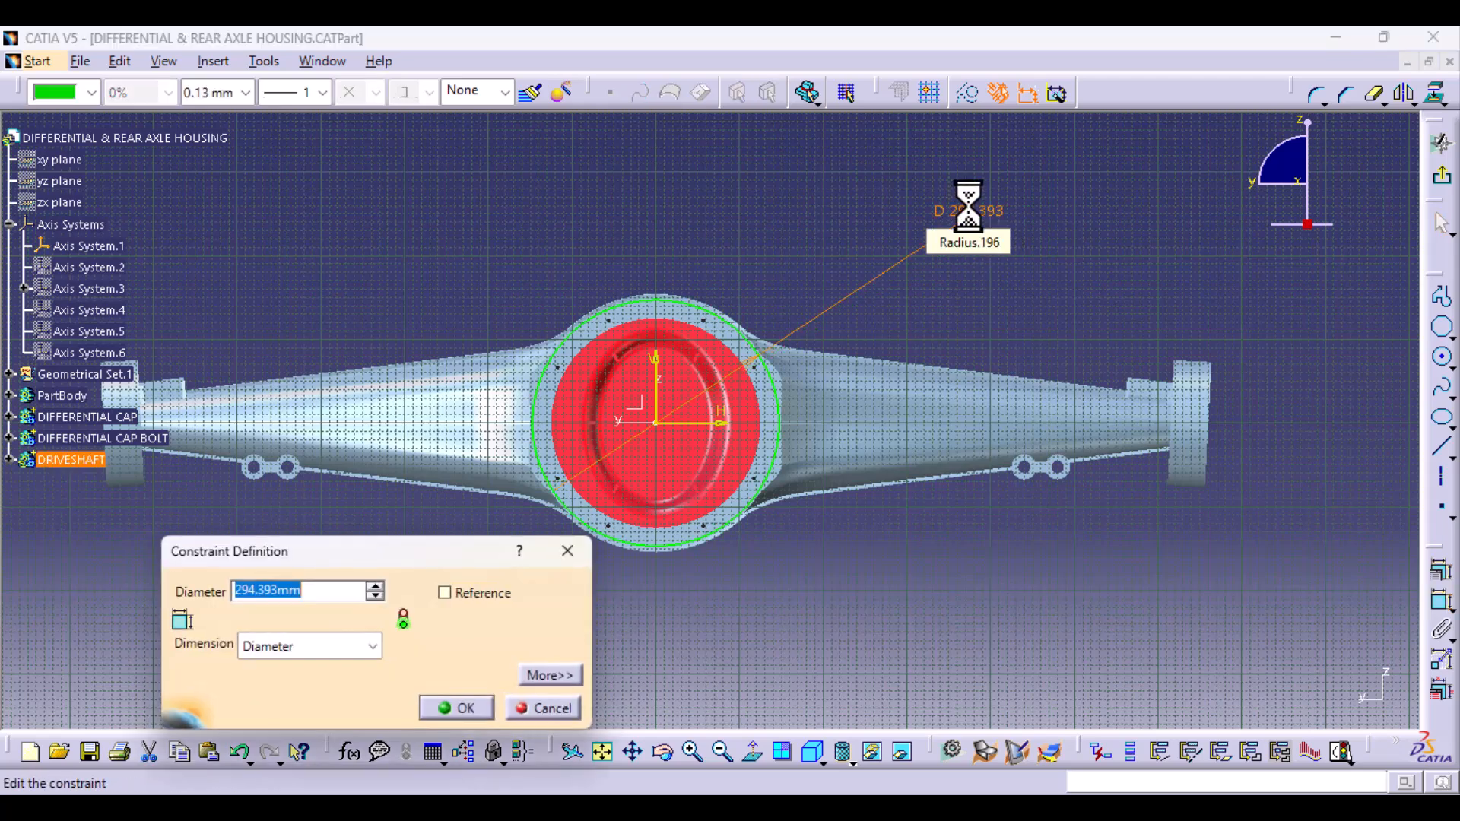
key("Return")
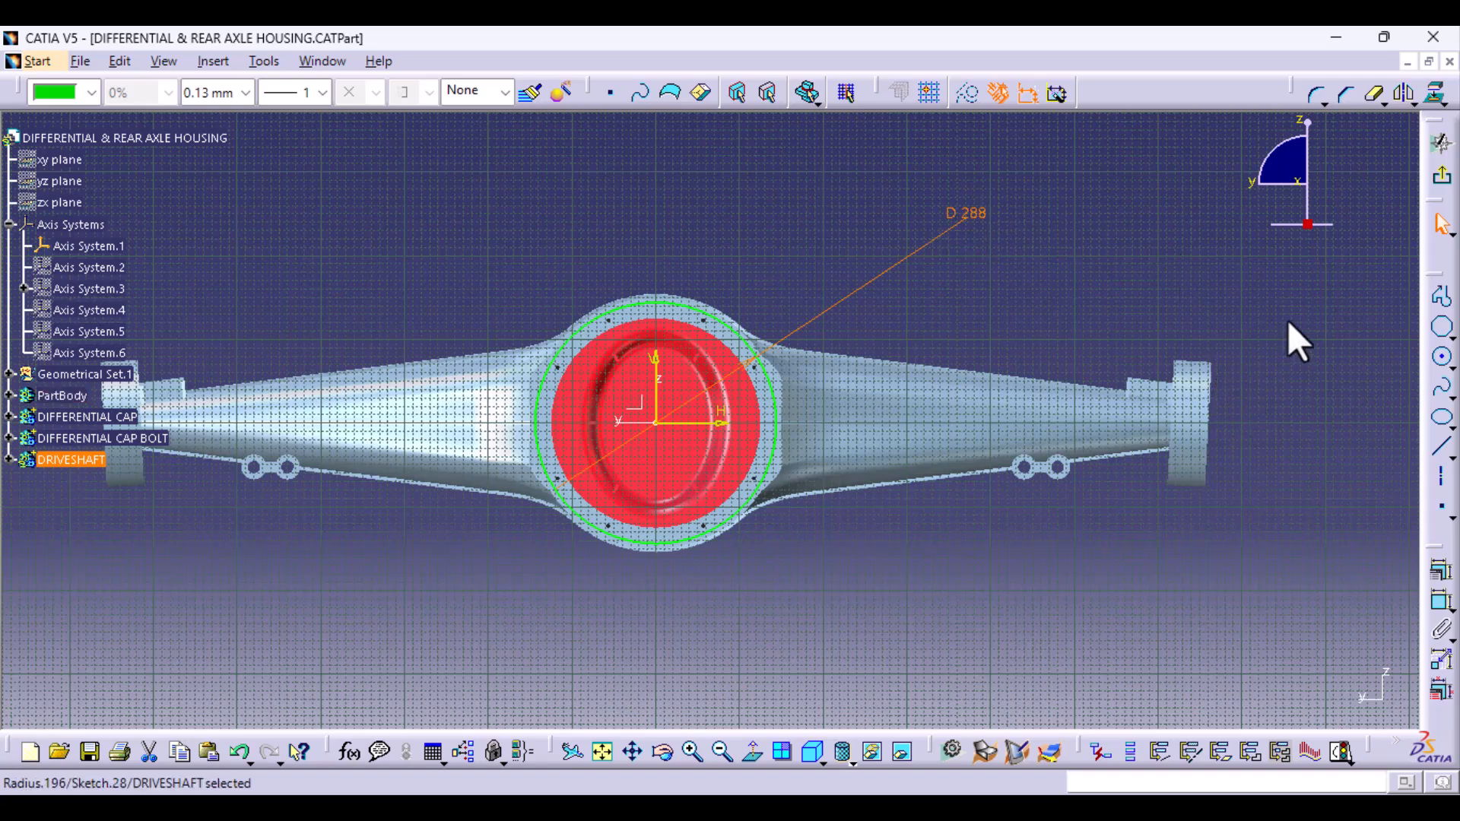
left_click(1441, 179)
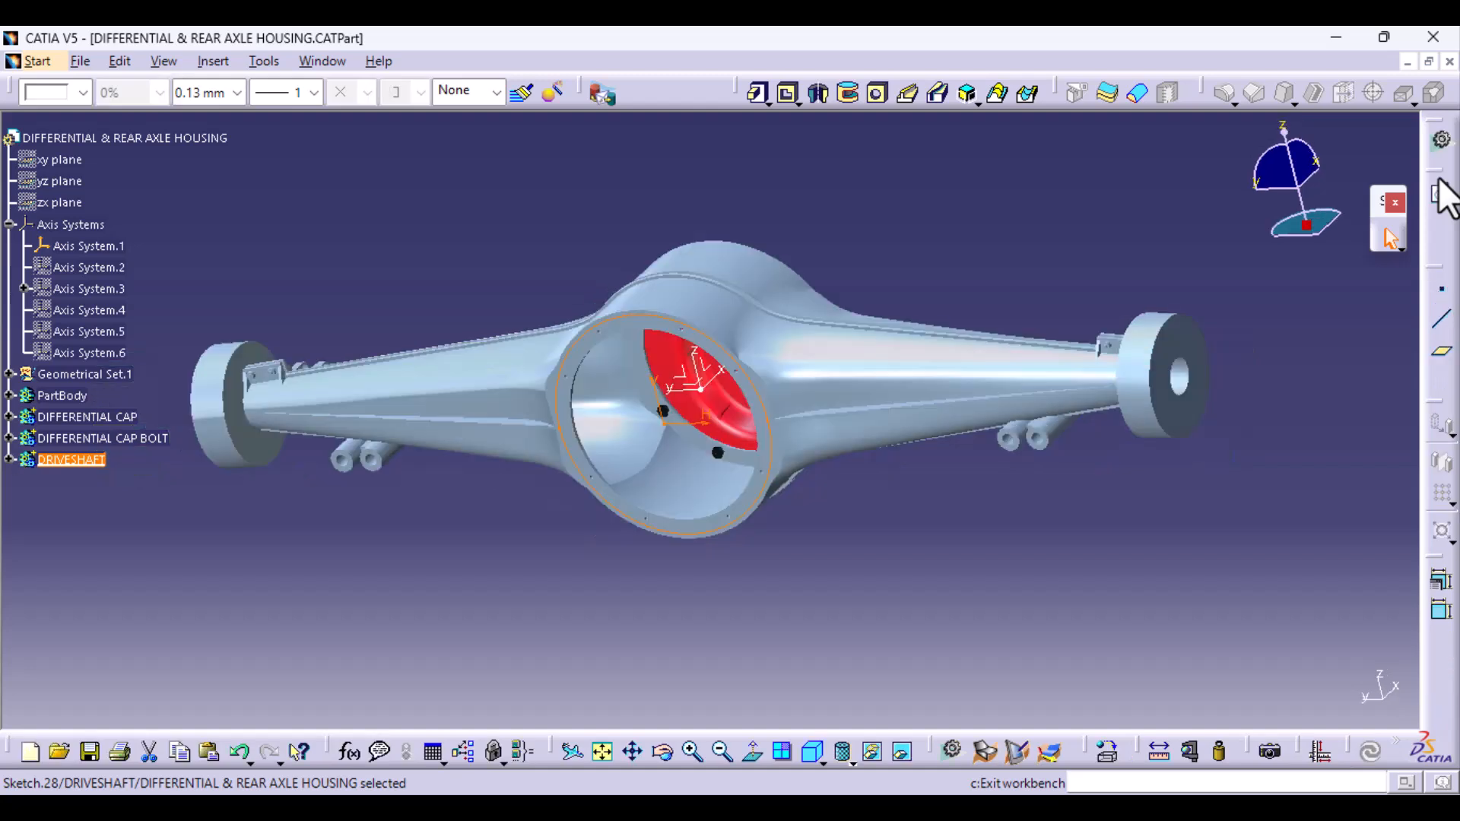
- Pad the 288 mm circle outward from the housing's flange face by 5 mm
left_click(751, 95)
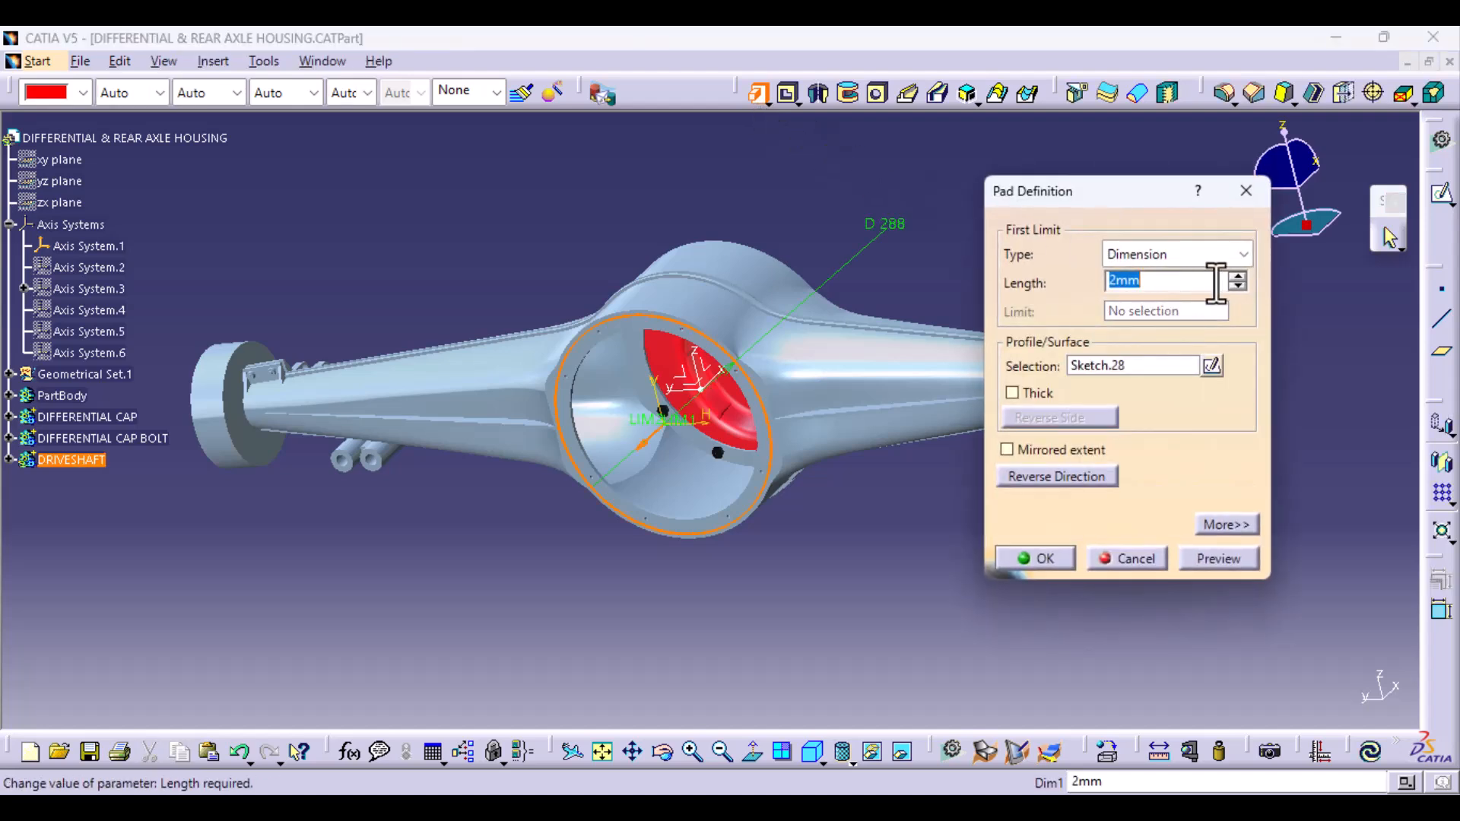
left_click(1239, 276)
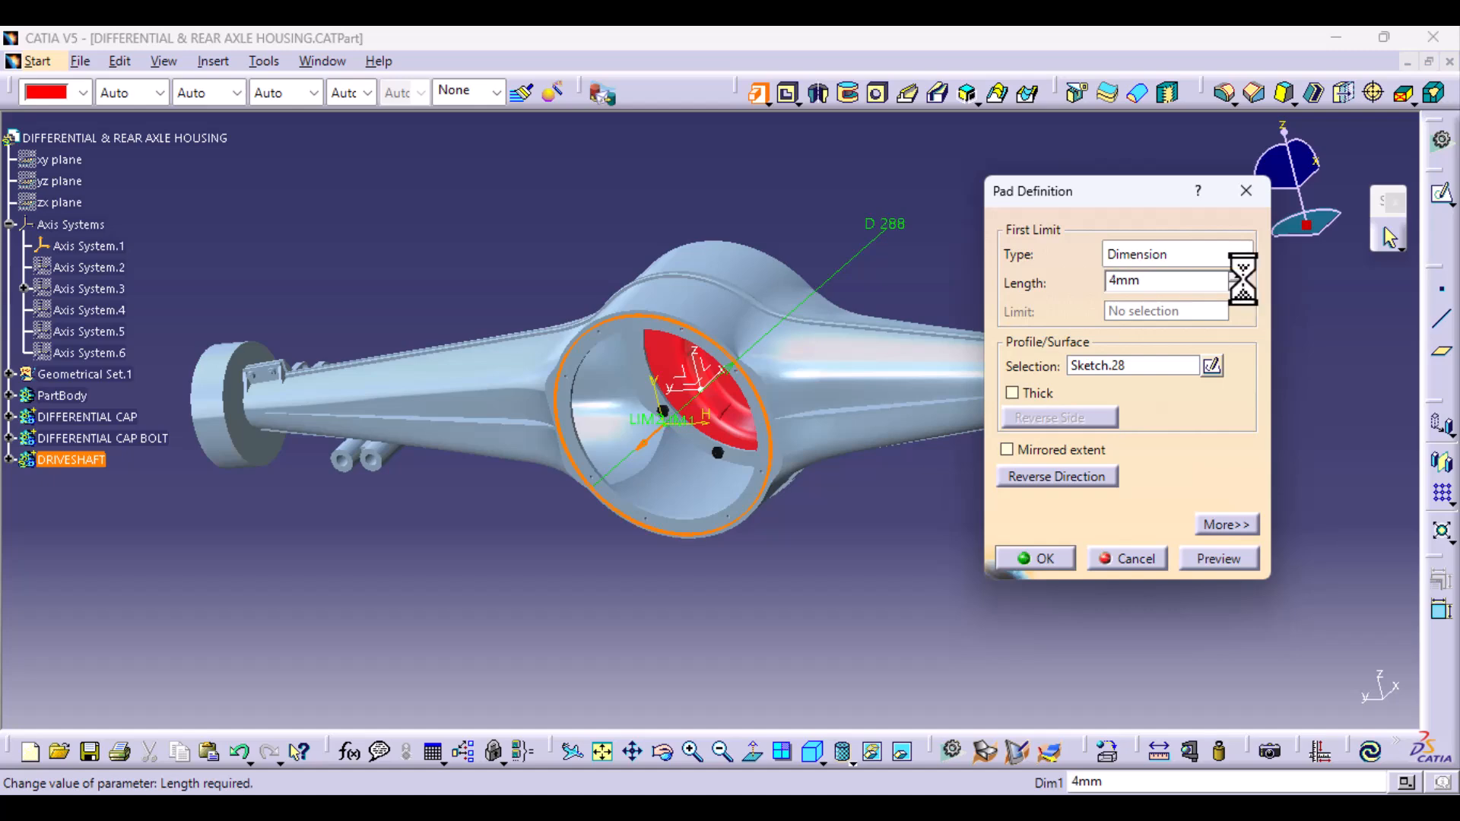
left_click(1238, 276)
middle_click_drag(804, 466, 618, 481)
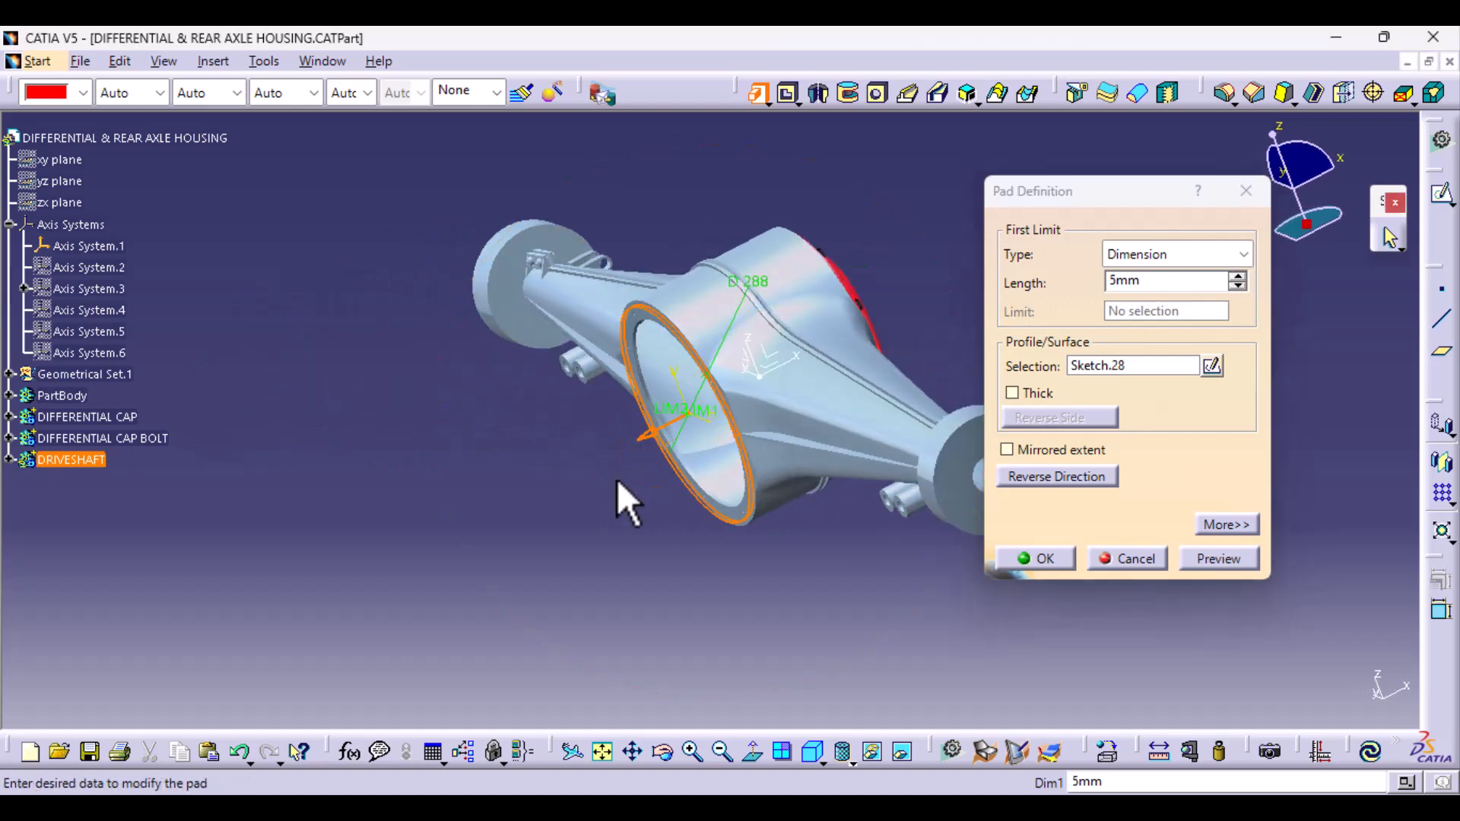
middle_click_drag(731, 578, 693, 485)
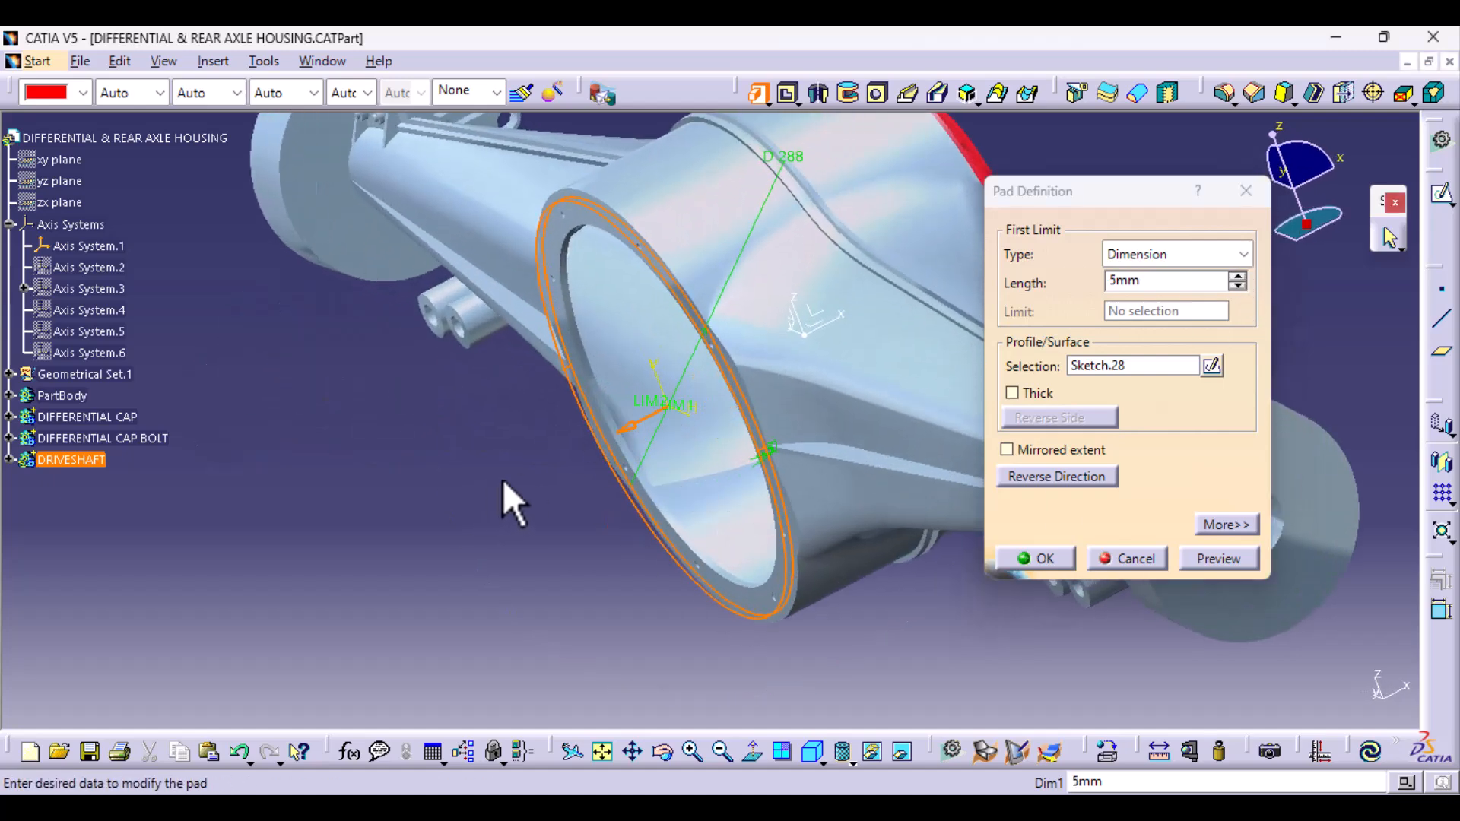
left_click(1190, 561)
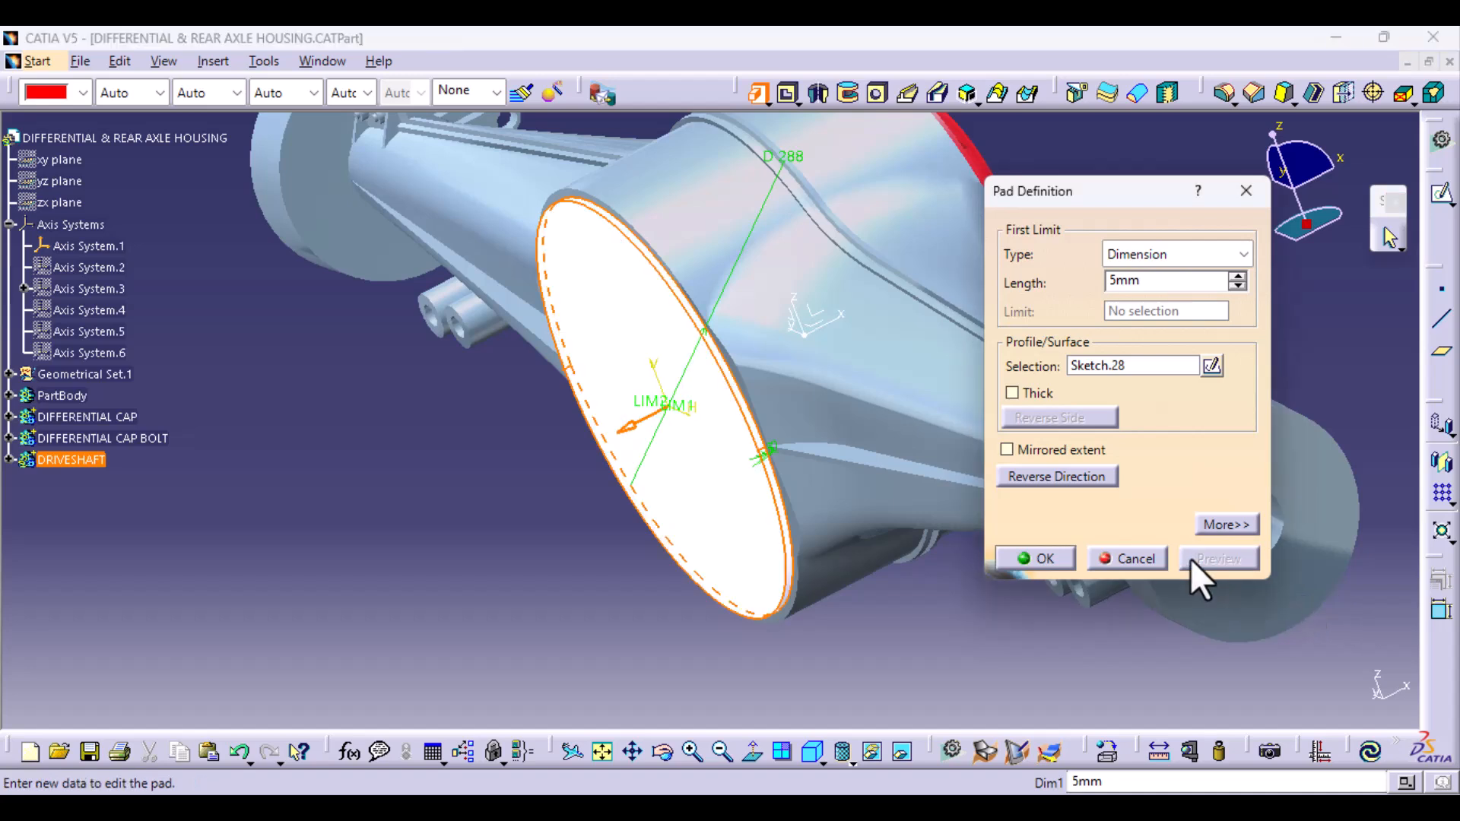
left_click(1043, 556)
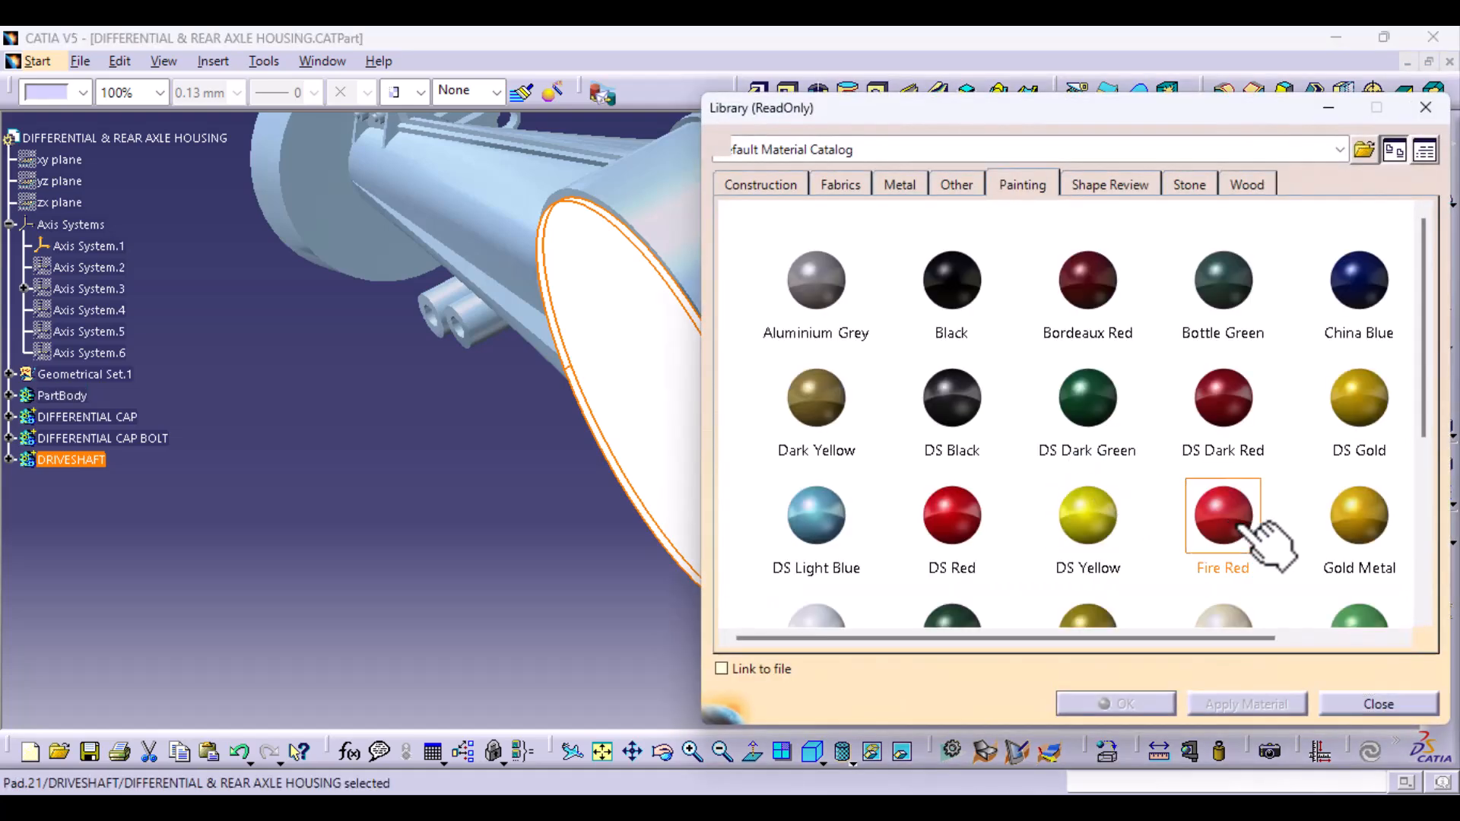
- Apply the Fire Red painting material to the DRIVESHAFT body
left_click(1156, 712)
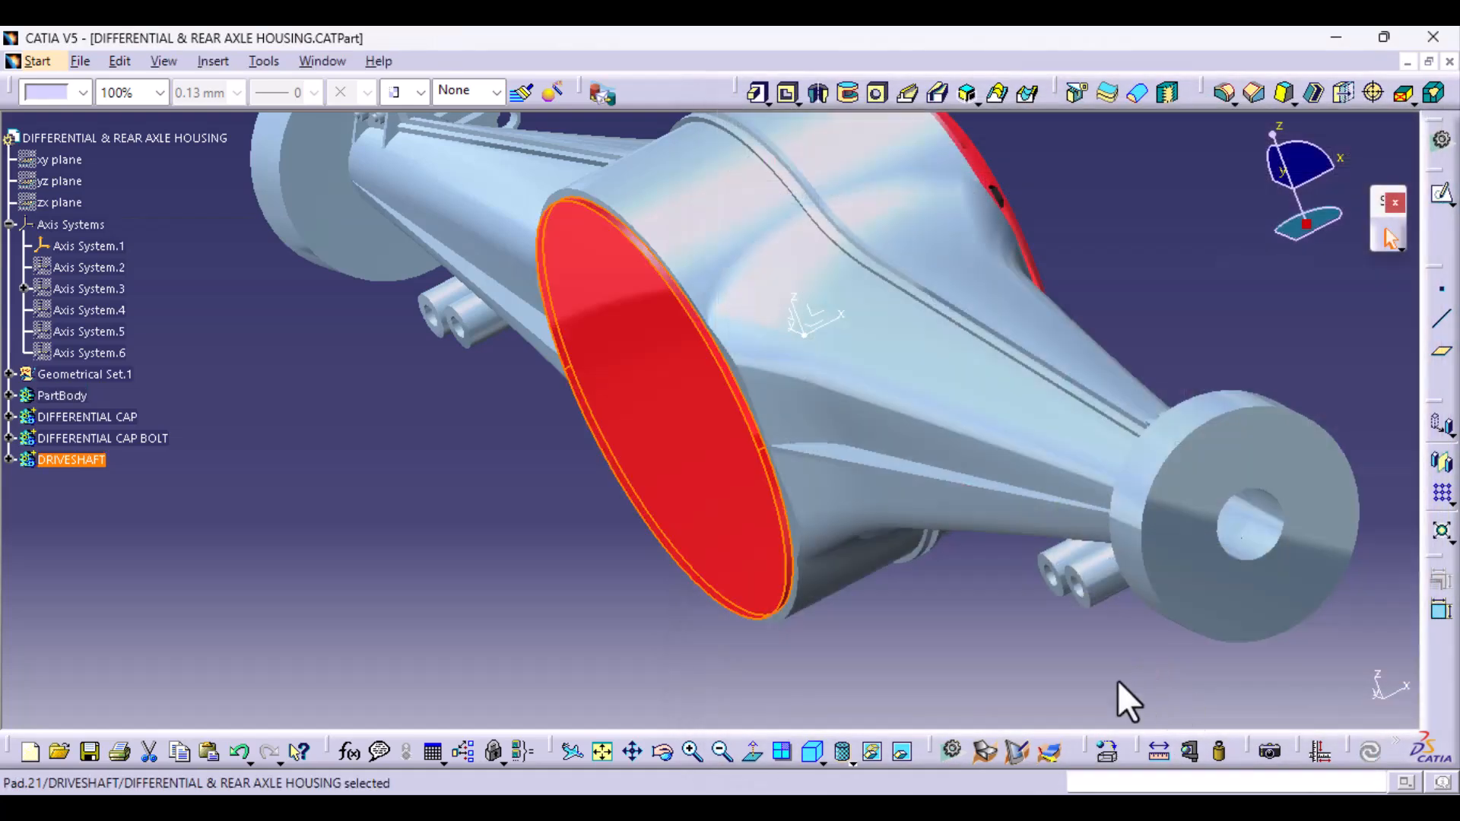
left_click(373, 533)
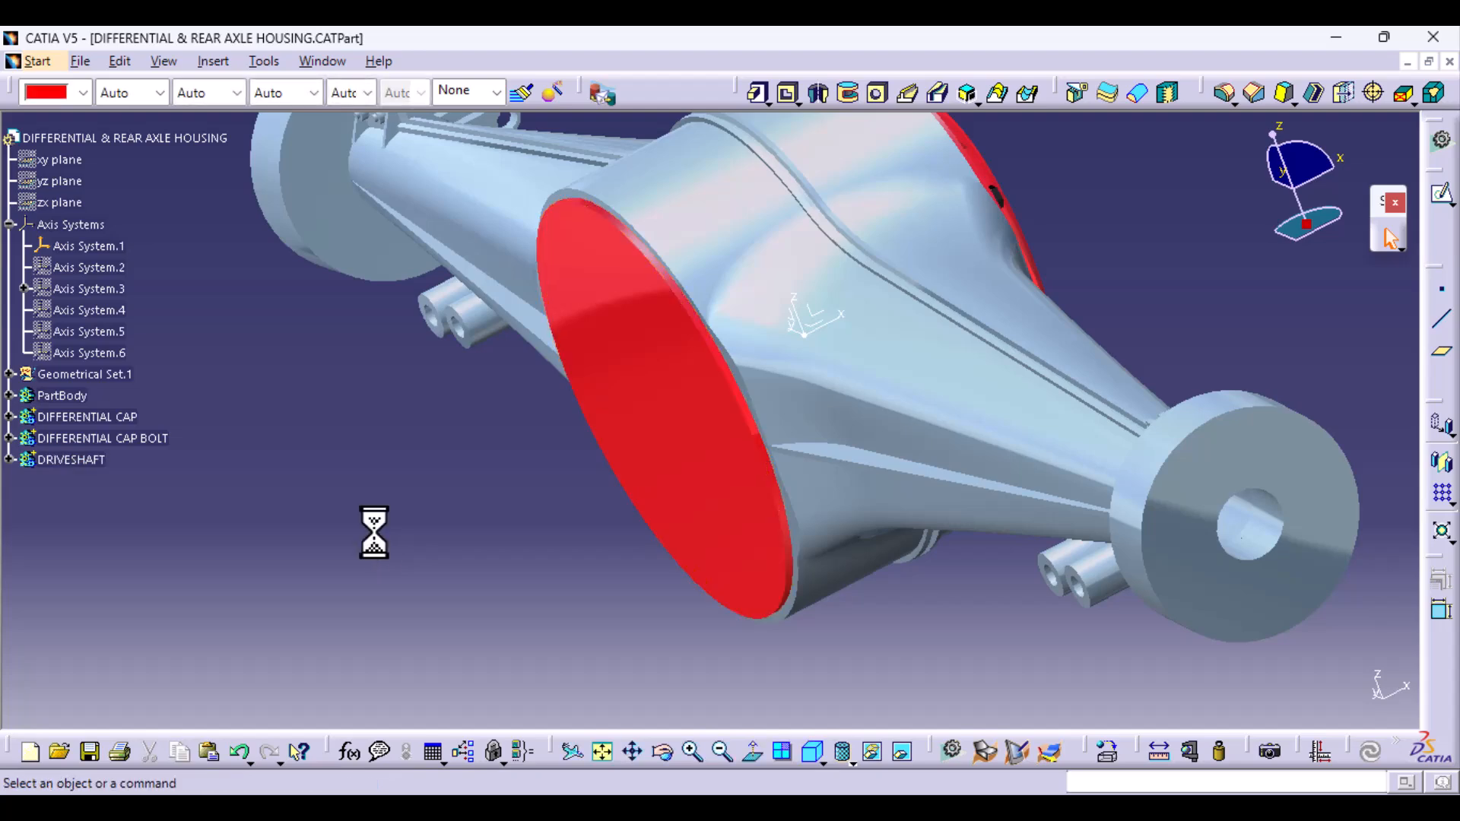
- Cut bolt holes through the DRIVESHAFT disc with an Up to last pocket that reuses Sketch.23 from the differential cap
middle_click_drag(586, 483, 554, 512)
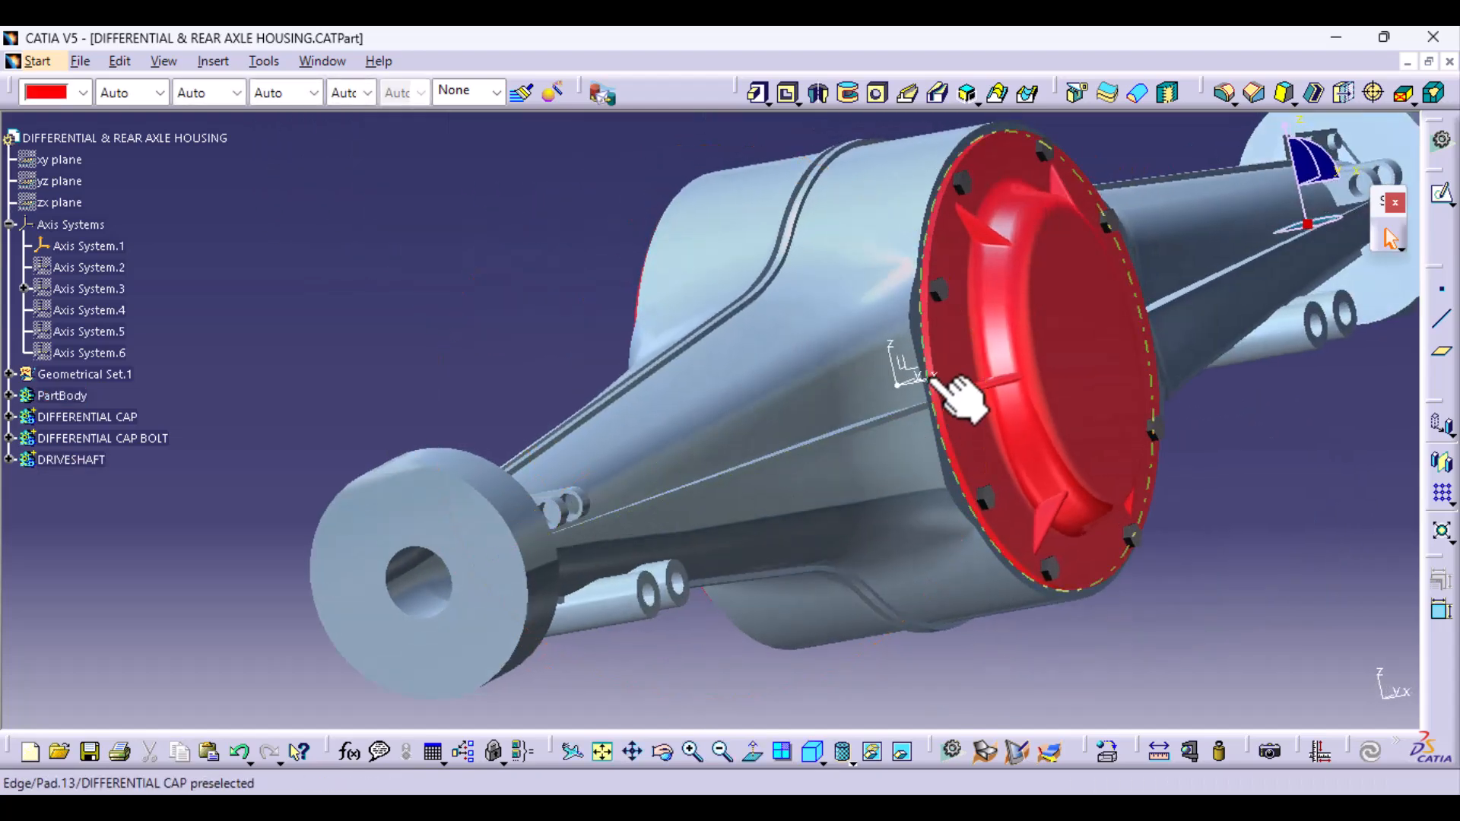
left_click(942, 297)
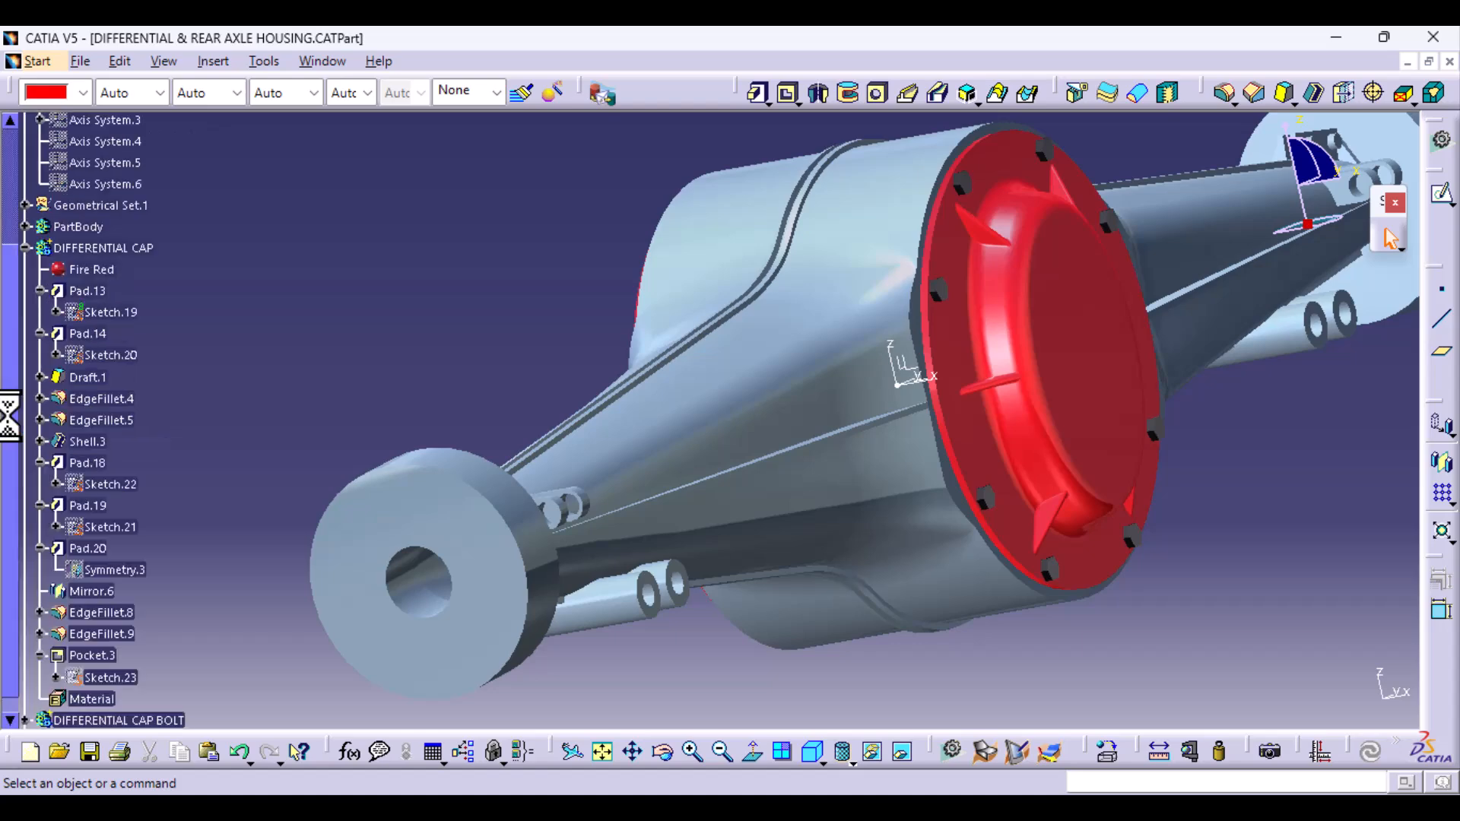
scroll(186, 593, "down", 2)
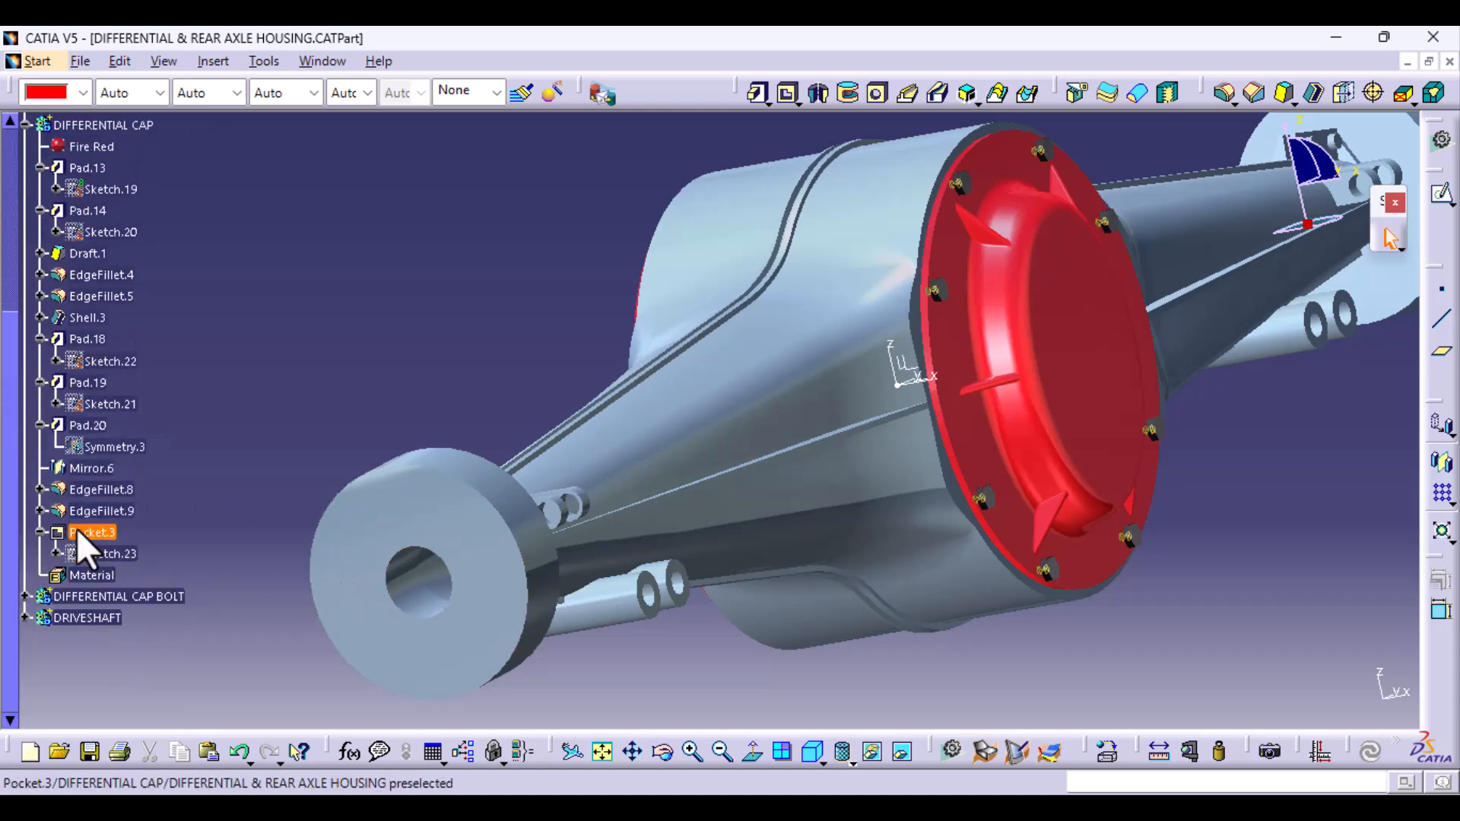
left_click(122, 555)
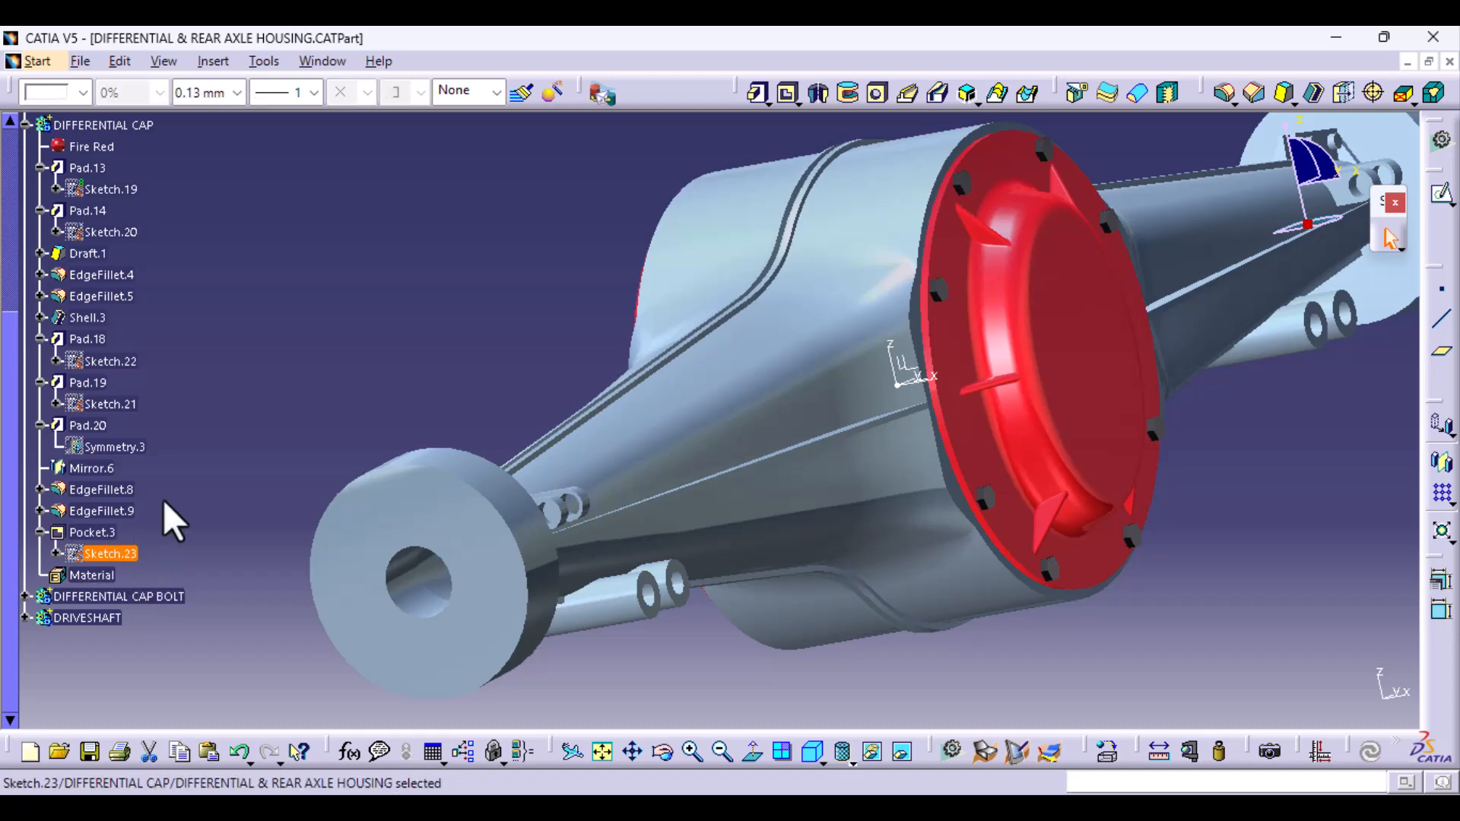
left_click(787, 93)
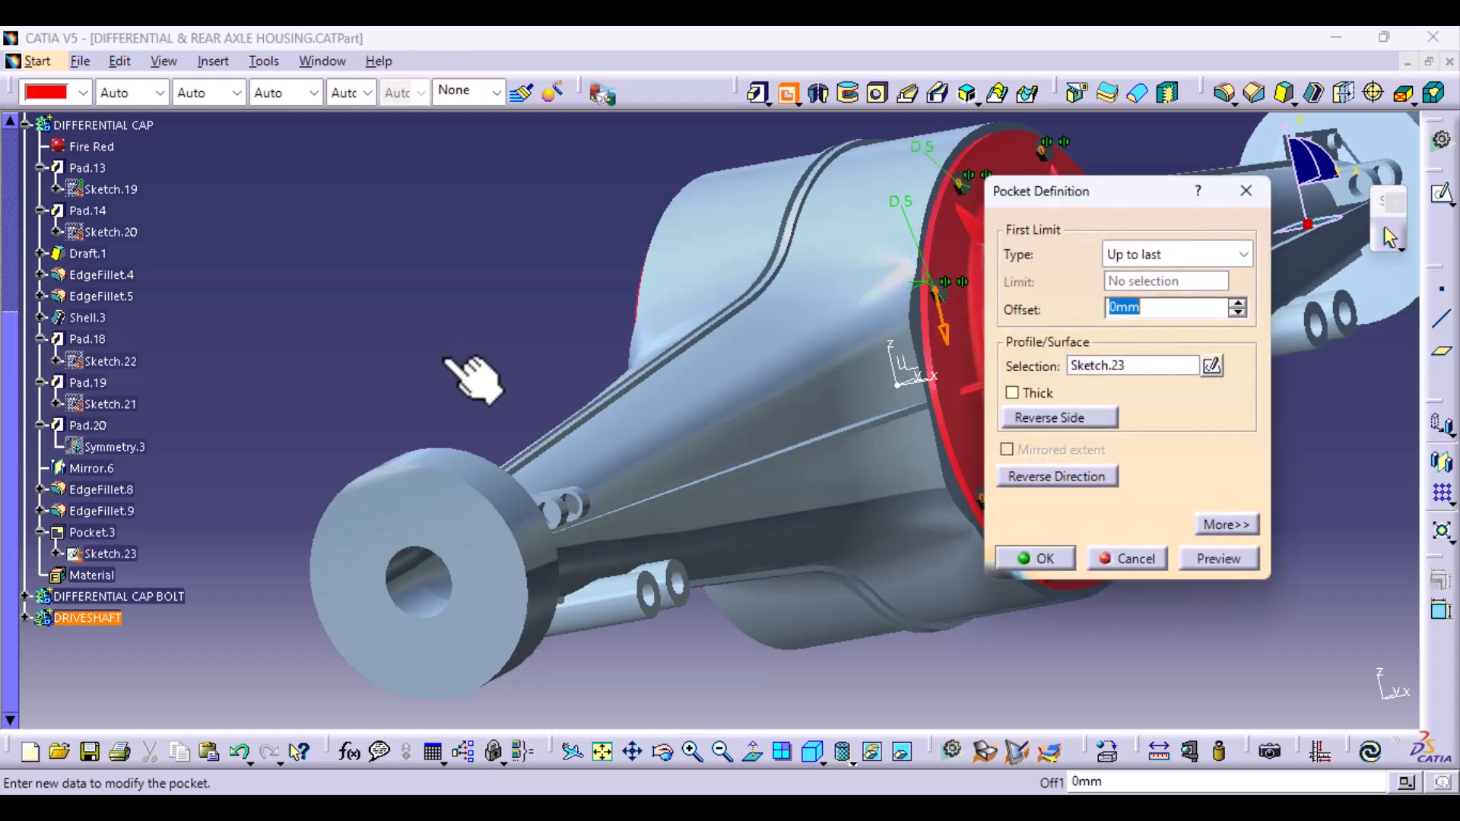
middle_click_drag(453, 375, 560, 368)
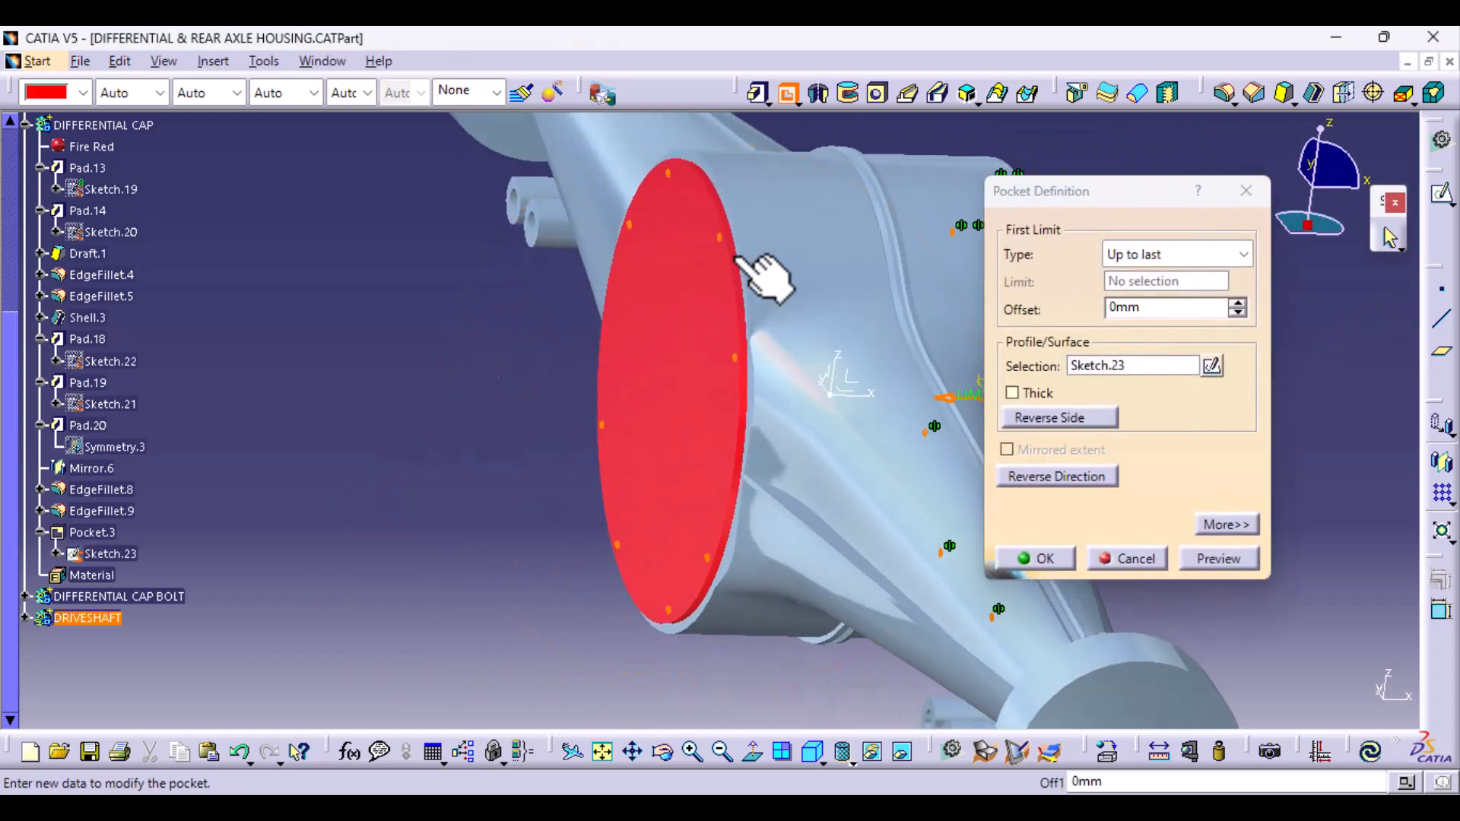
left_click(1201, 560)
left_click(1057, 558)
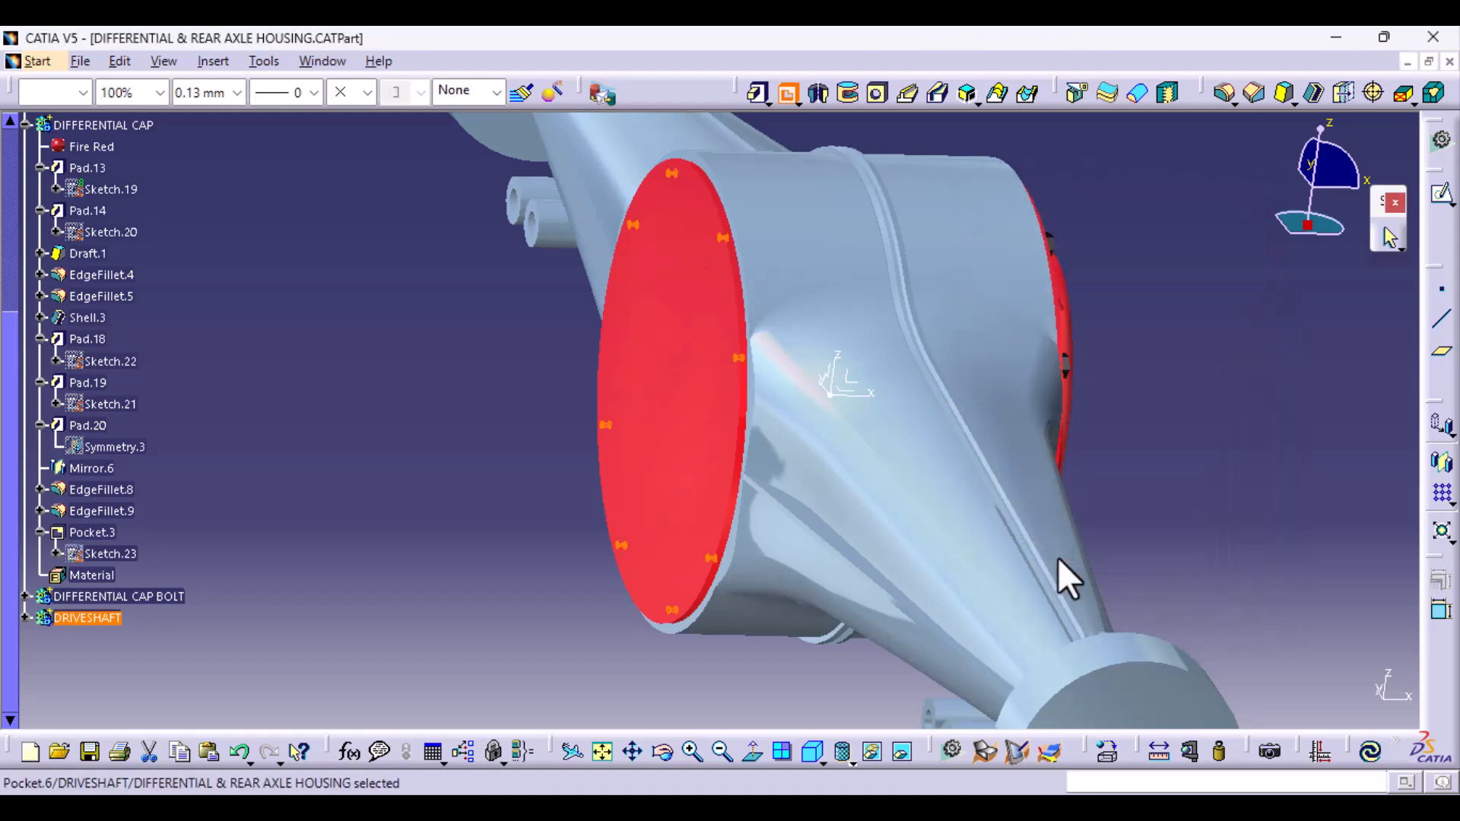
- Make the DIFFERENTIAL CAP BOLT body the active work object
middle_click_drag(520, 572, 441, 580)
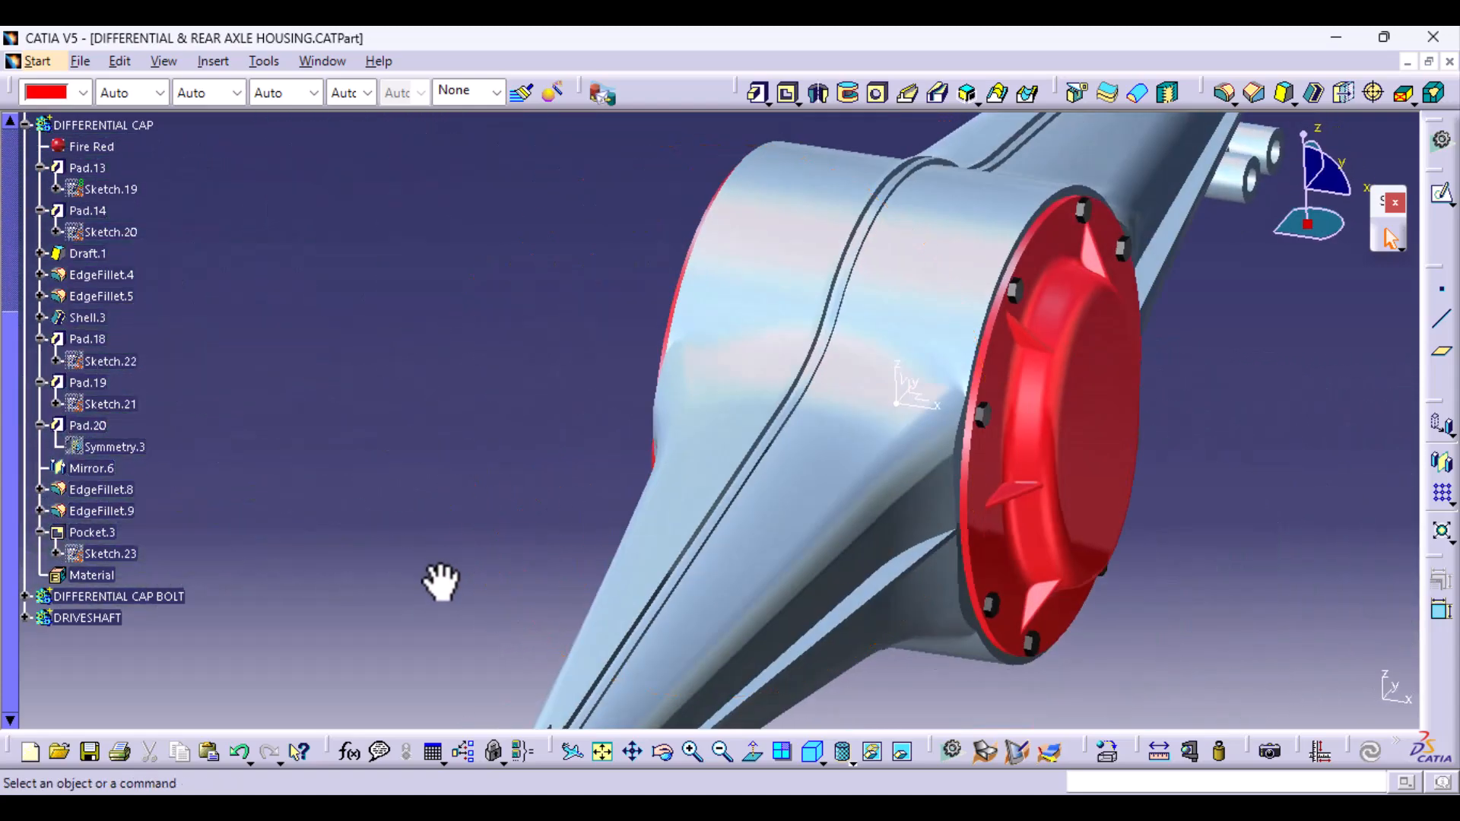
middle_click_drag(854, 639, 899, 505)
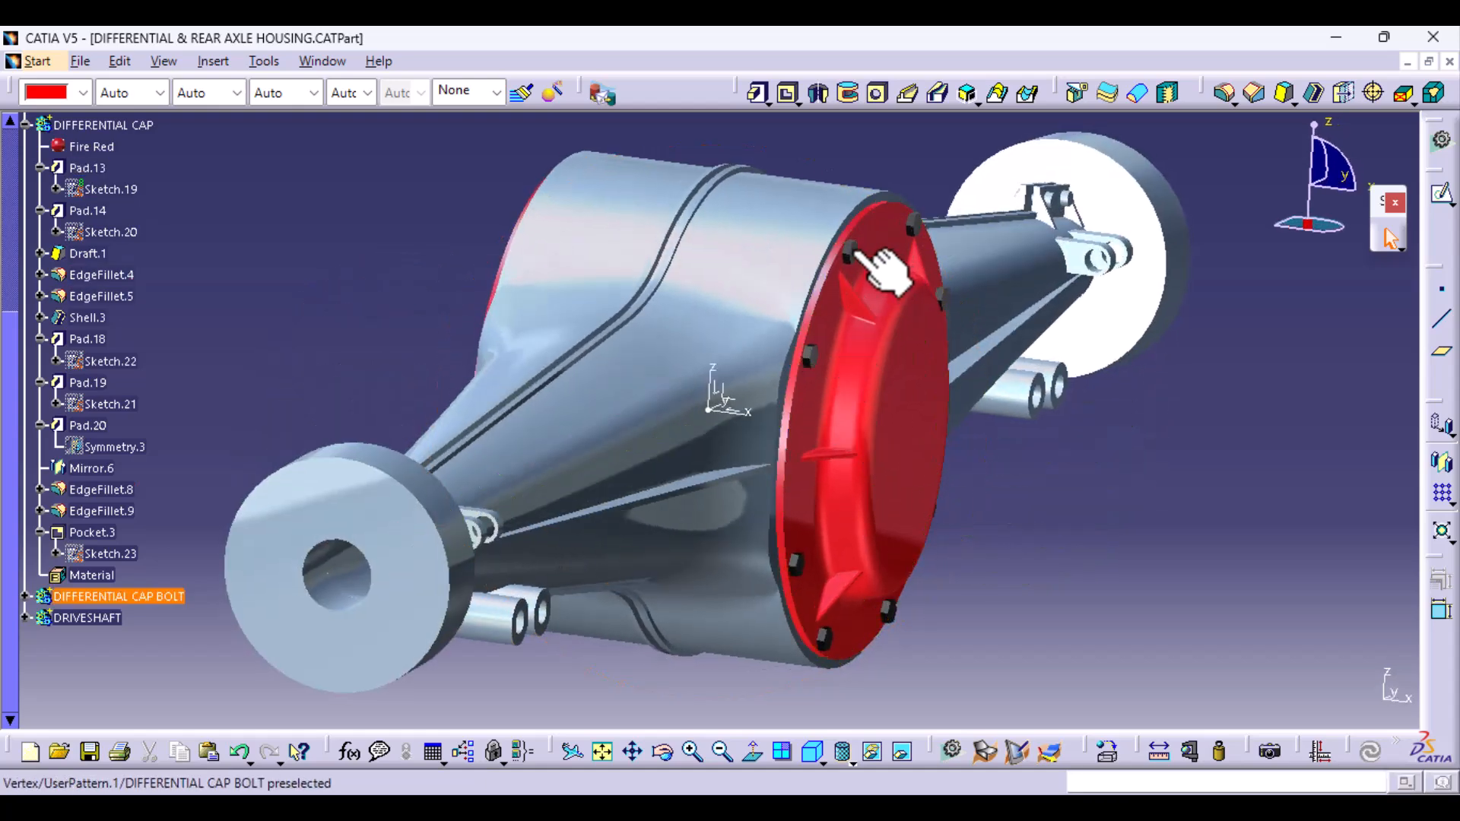
middle_click_drag(808, 489, 723, 564)
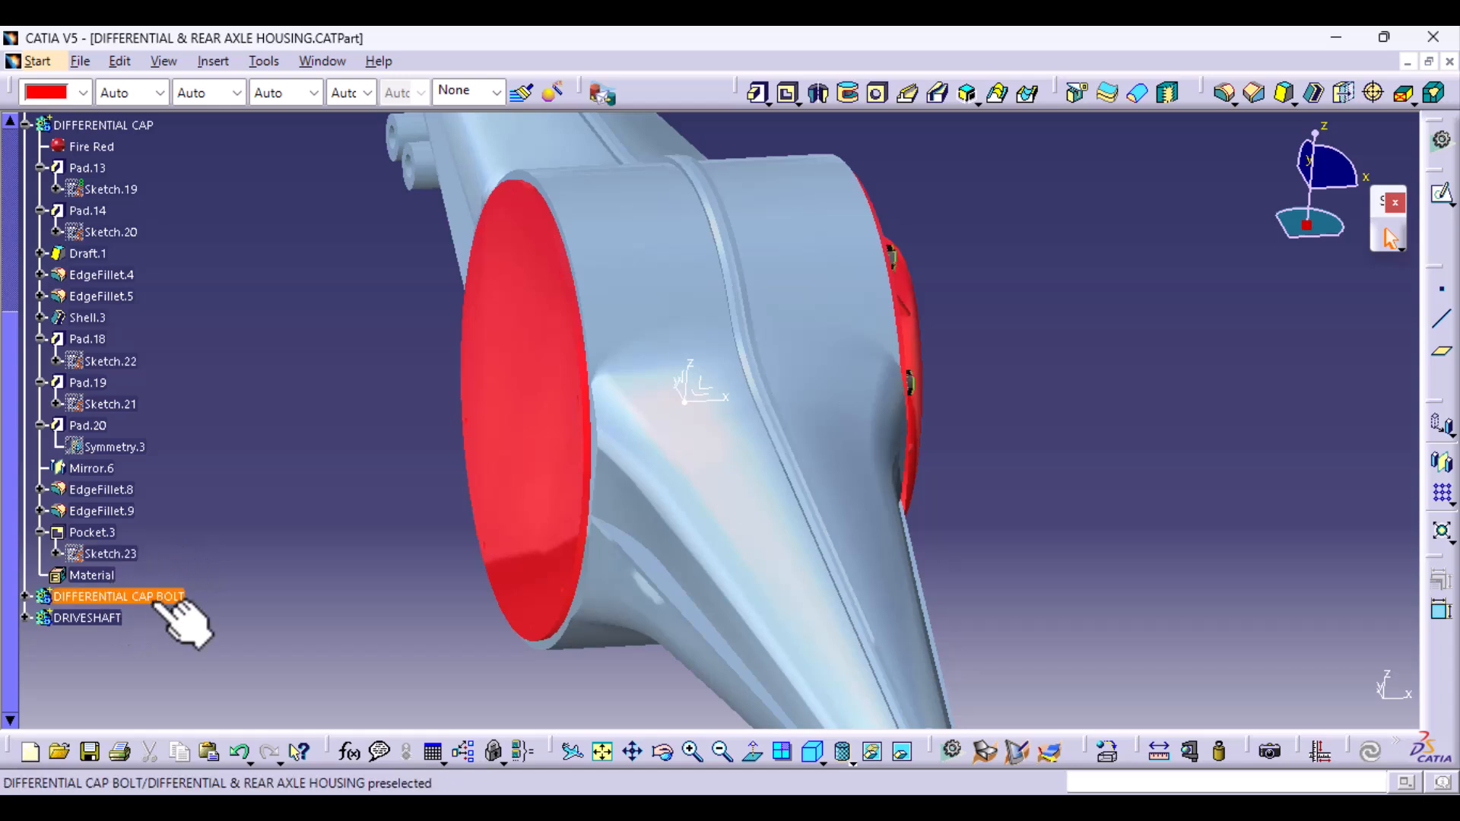
left_click(145, 599)
right_click(145, 599)
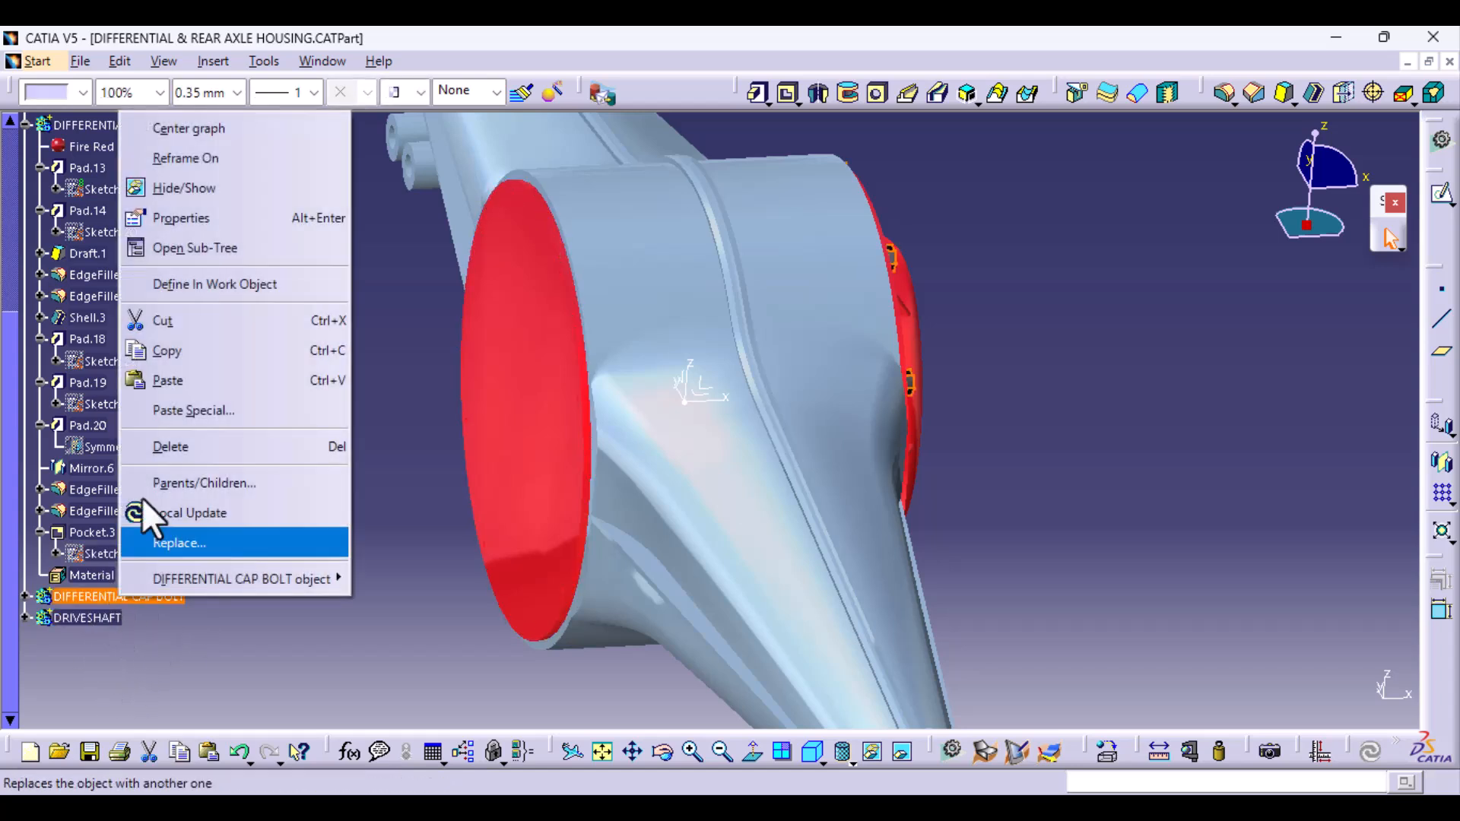
left_click(222, 292)
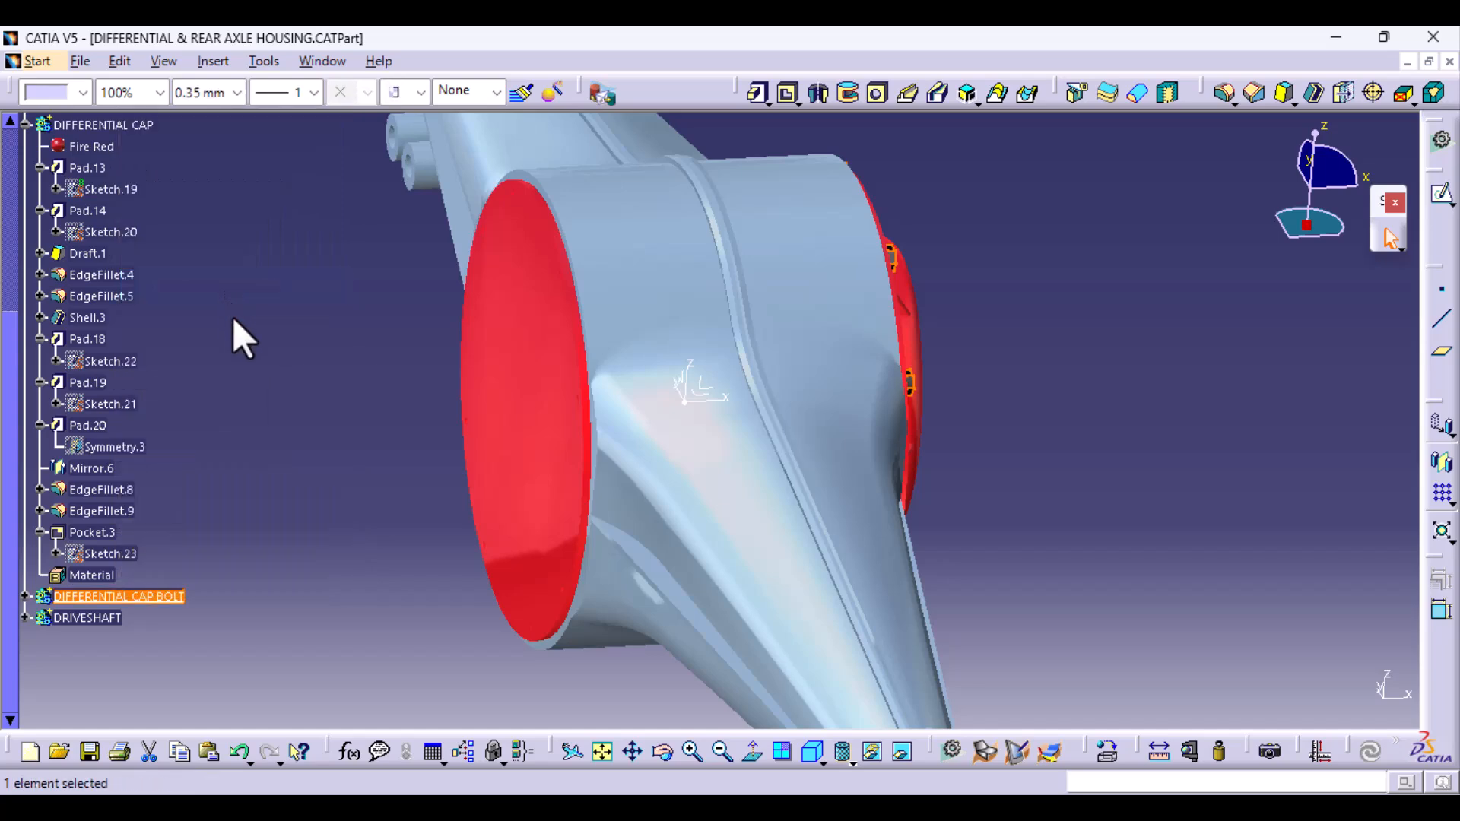
- Mirror the current solid of the differential cap bolts about the YZ plane of Axis System.1 onto the driveshaft disc
left_click(1443, 466)
mouse_move(636, 506)
middle_mouse_down()
mouse_move(517, 440)
mouse_move(505, 463)
mouse_move(669, 446)
middle_mouse_up()
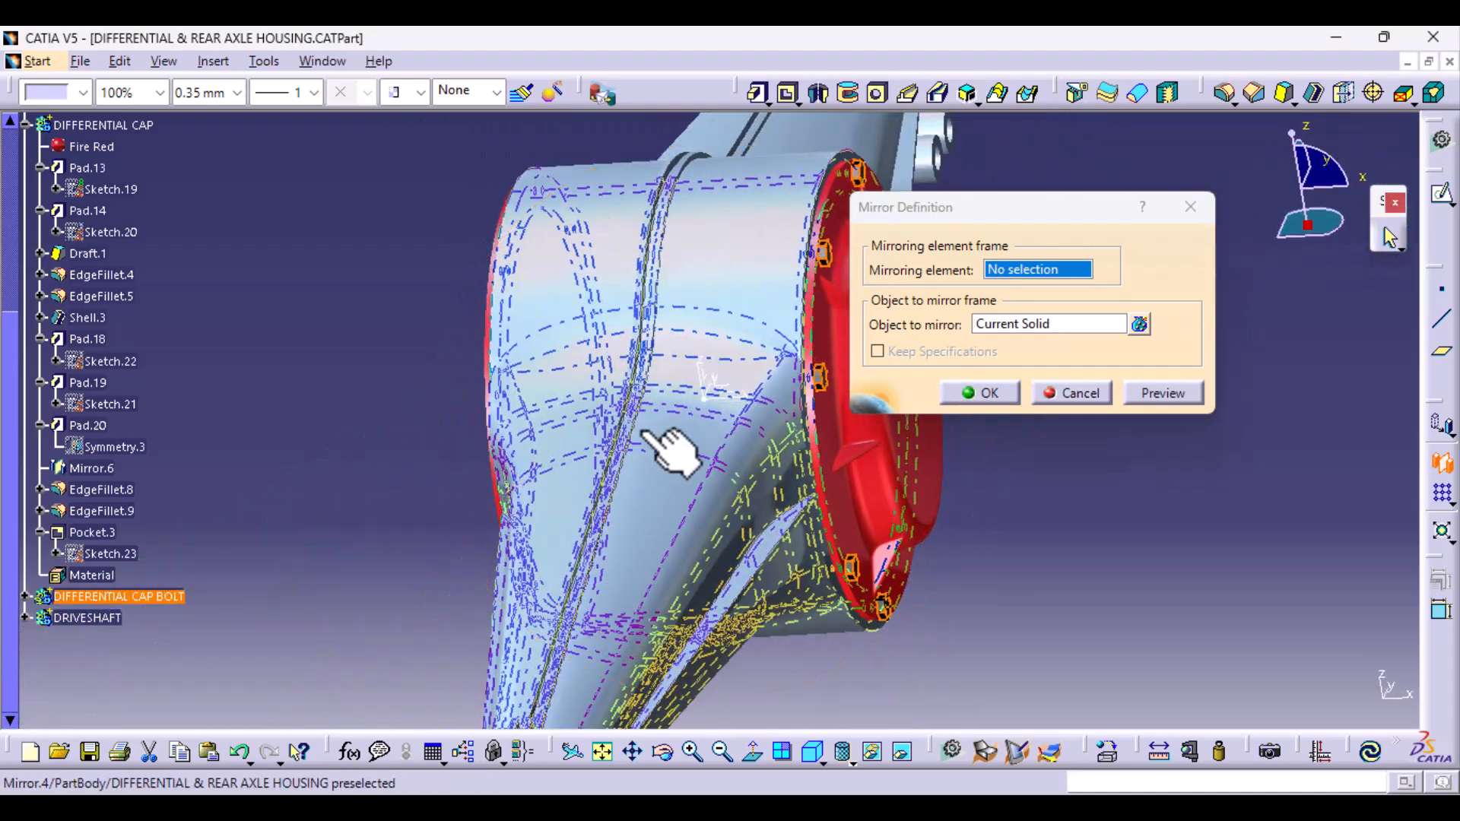
left_click(704, 378)
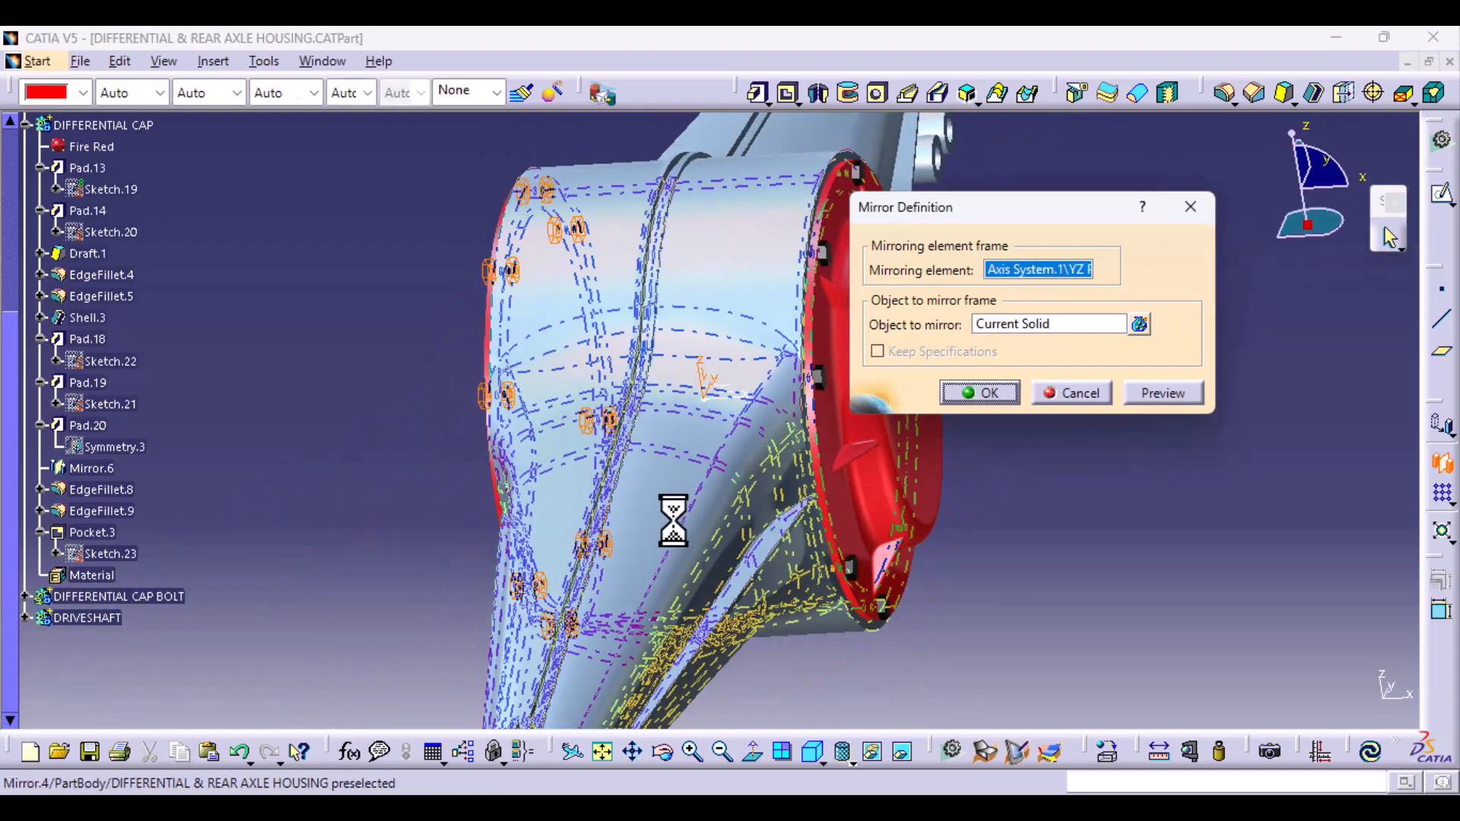
middle_click_drag(490, 532, 672, 495)
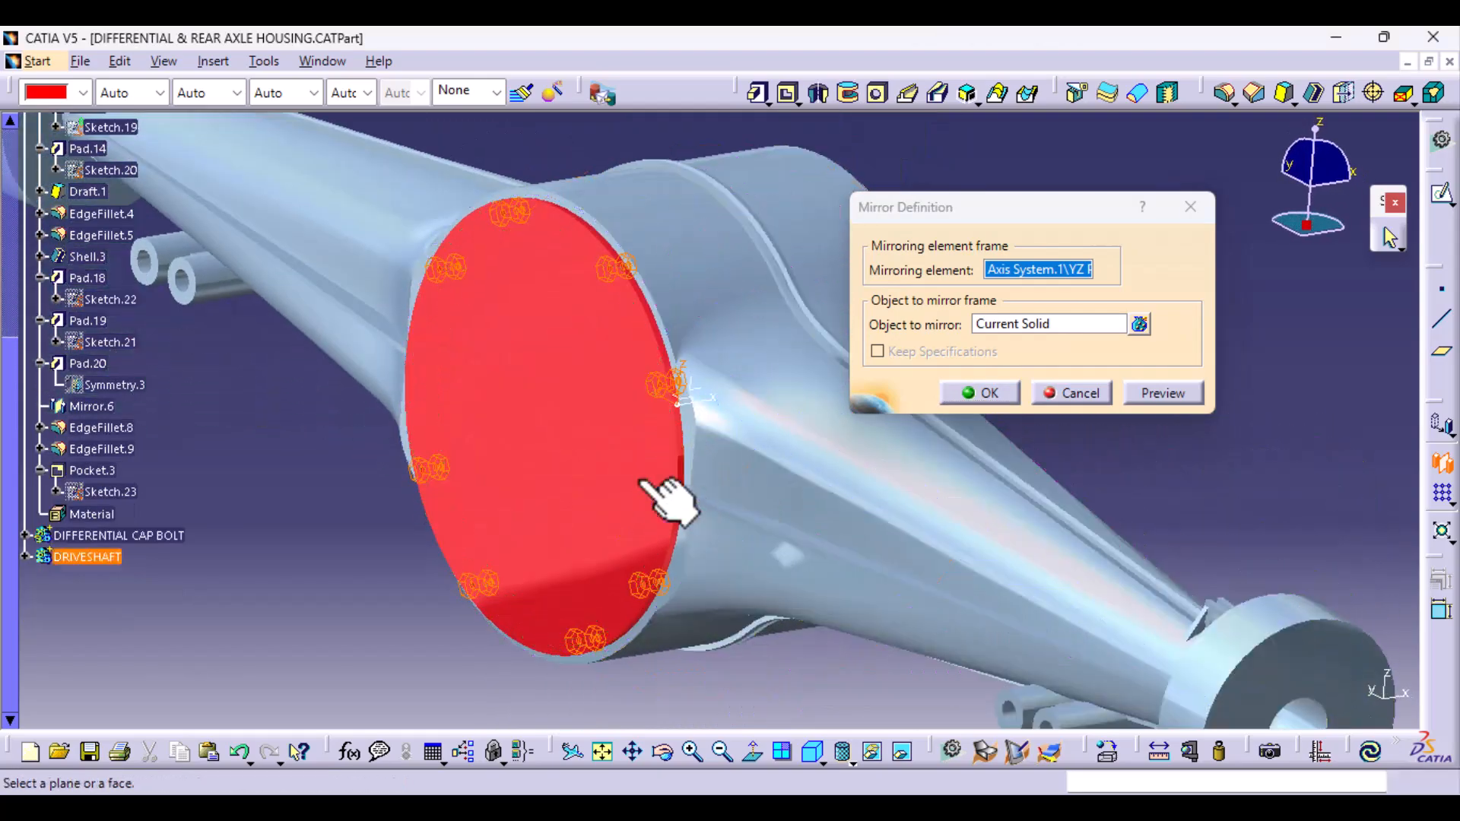
left_click(989, 396)
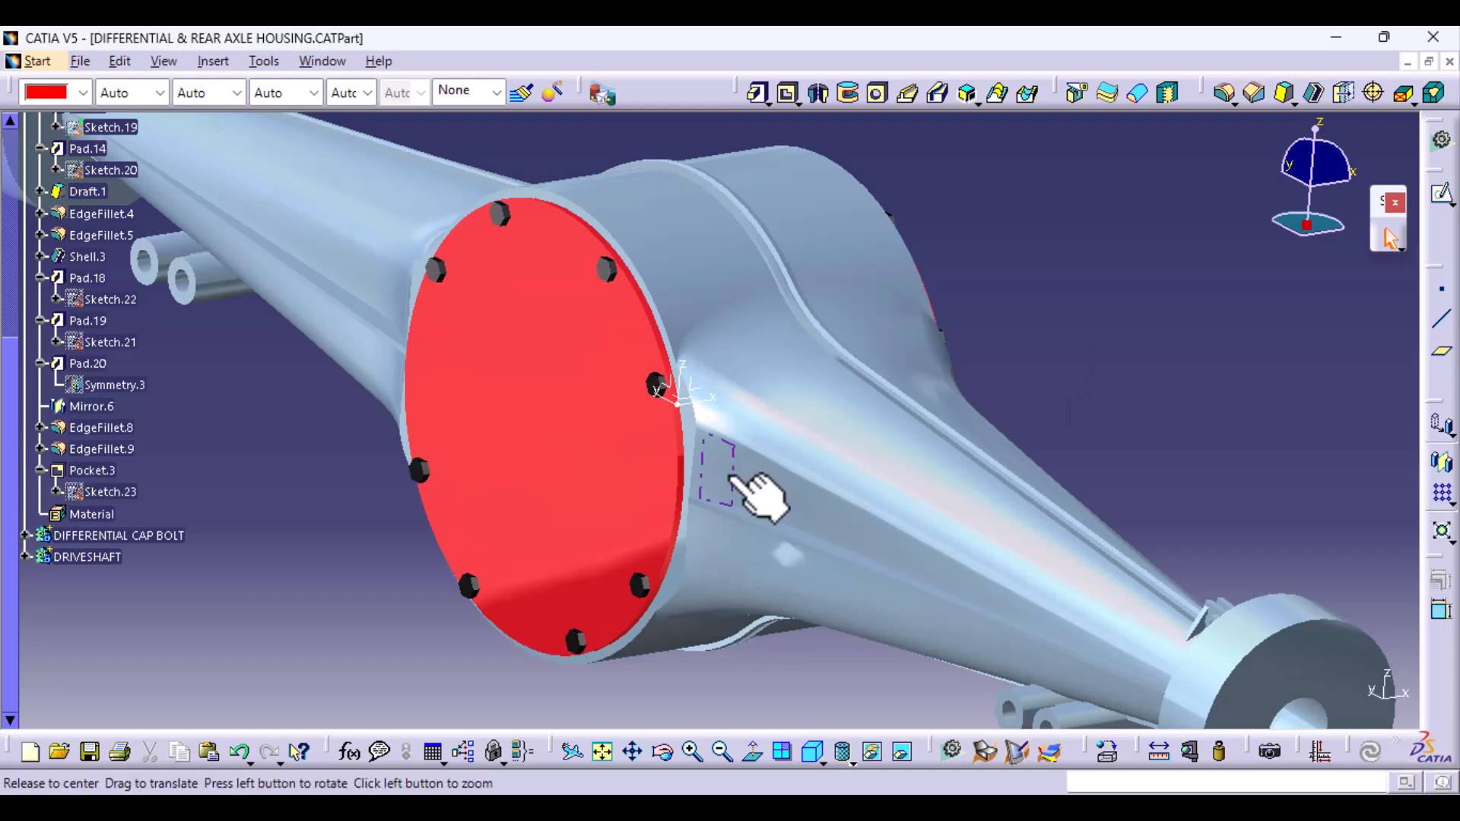
- Make the DRIVESHAFT body the active work object
middle_click_drag(756, 495, 581, 352)
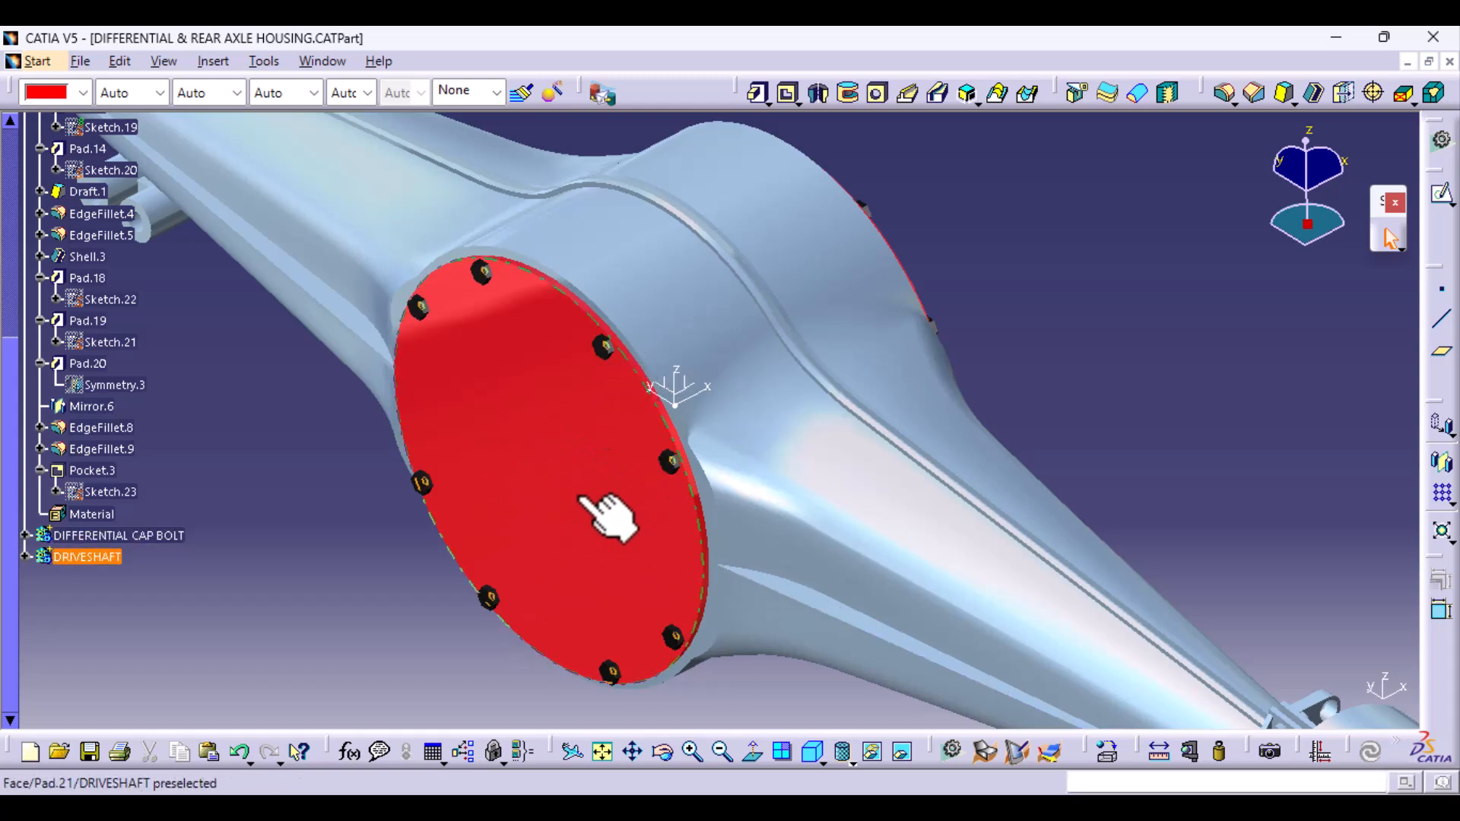
middle_click_drag(785, 355, 660, 432, "ctrl")
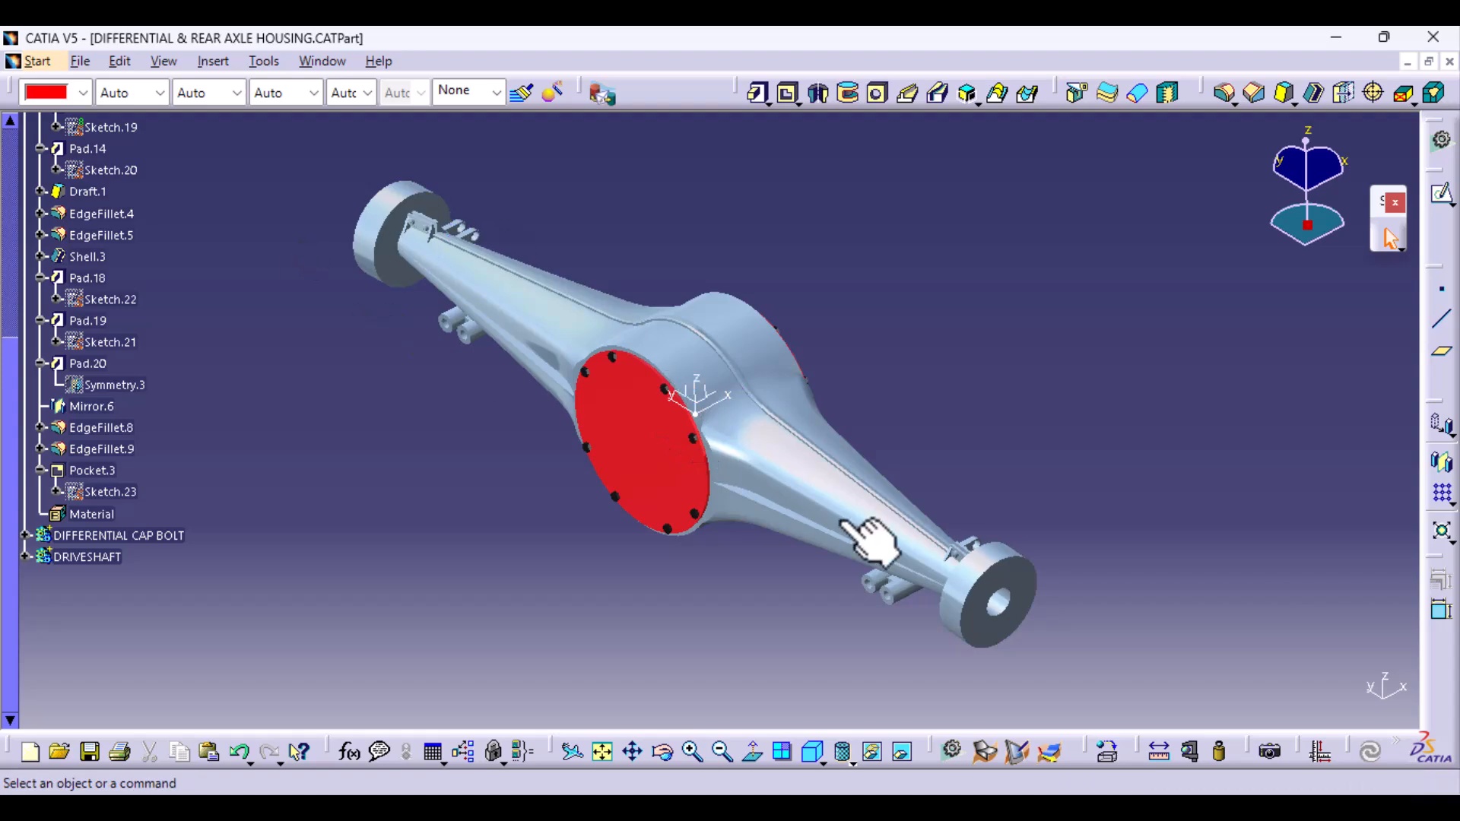
middle_click_drag(629, 555, 854, 456)
middle_click_drag(472, 424, 722, 552)
middle_click_drag(842, 541, 368, 456)
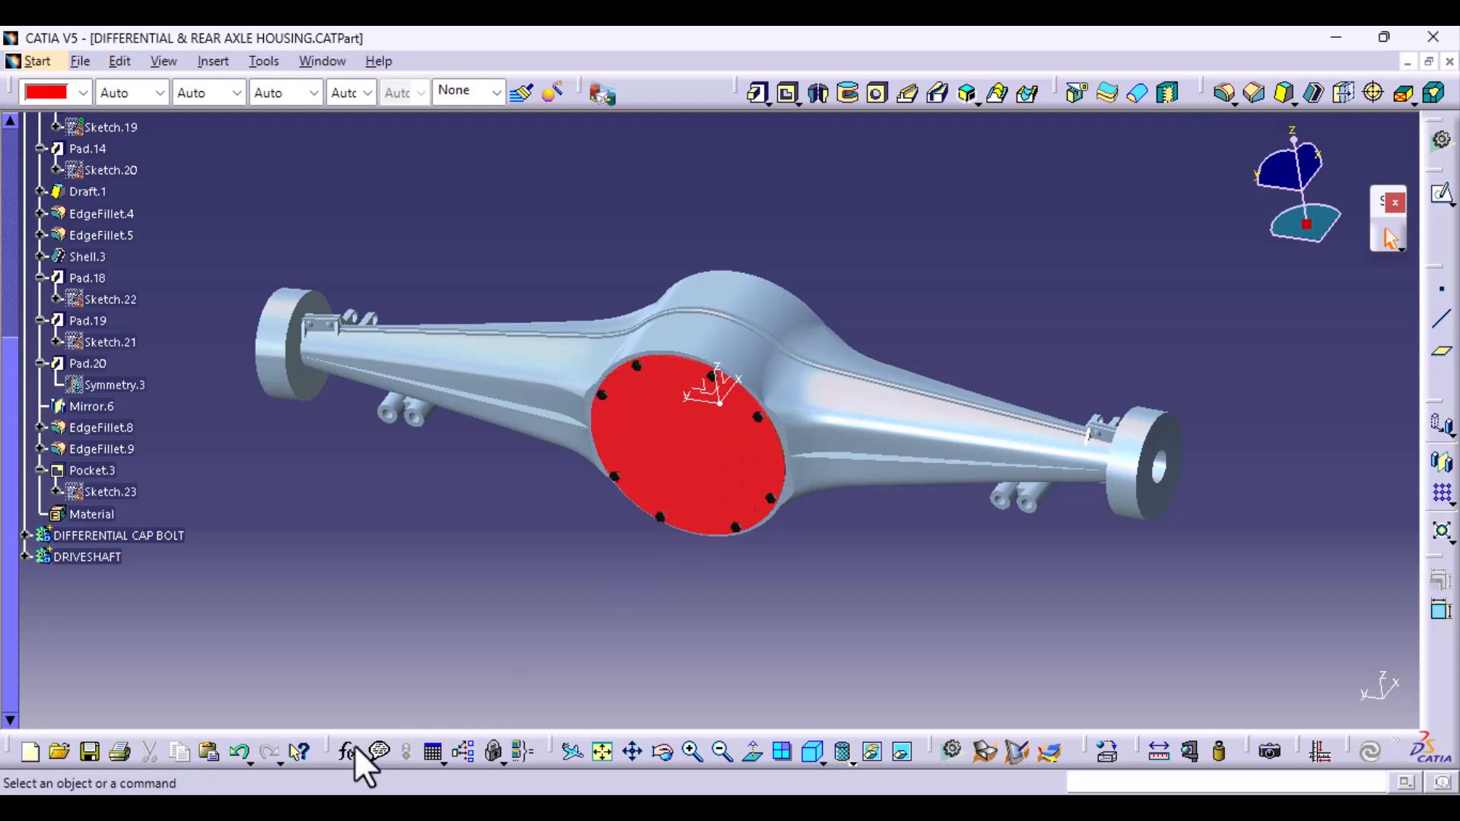
middle_click_drag(791, 456, 760, 426)
left_click(726, 428)
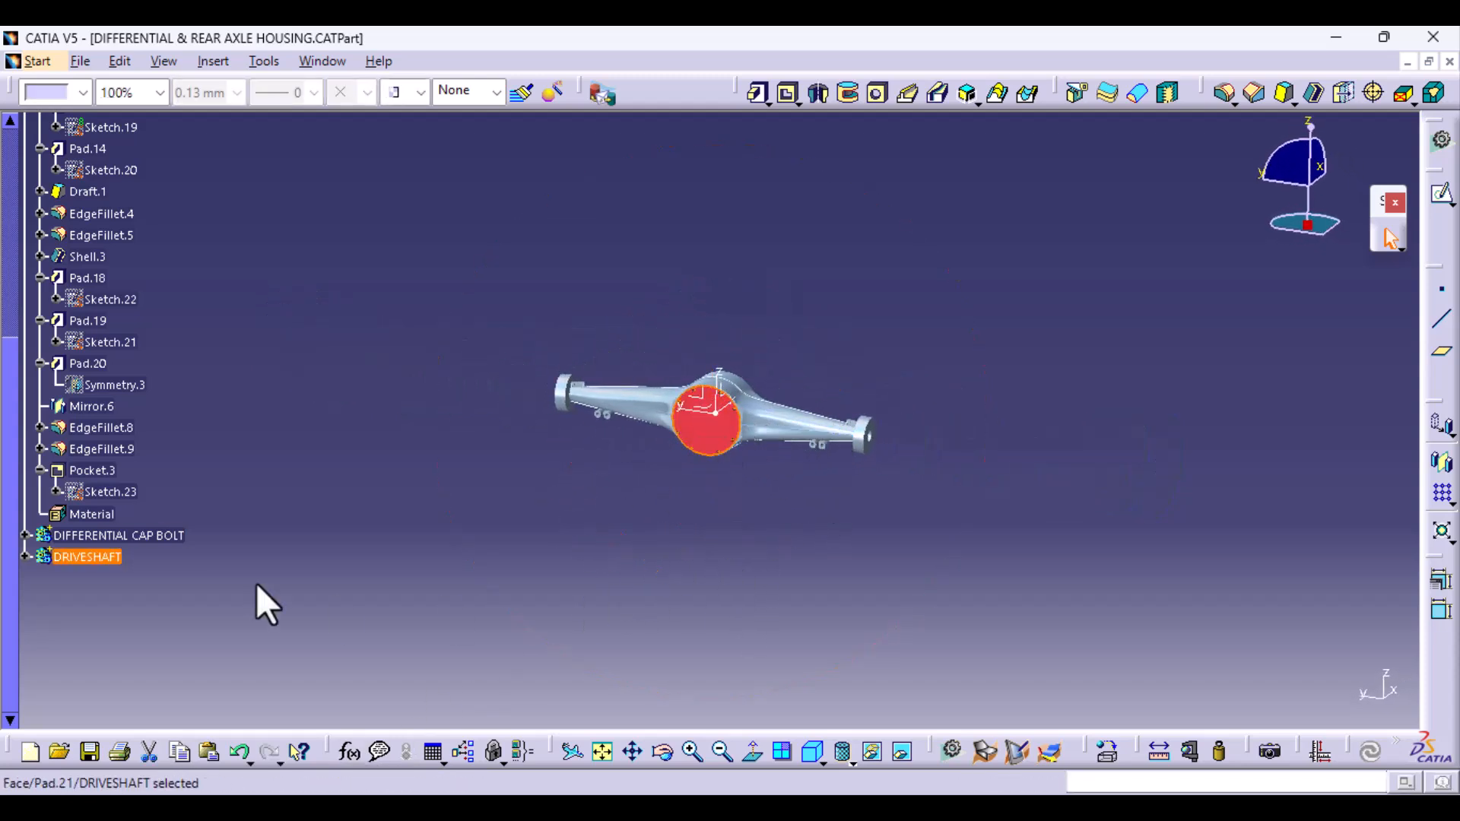
right_click(88, 555)
left_click(204, 243)
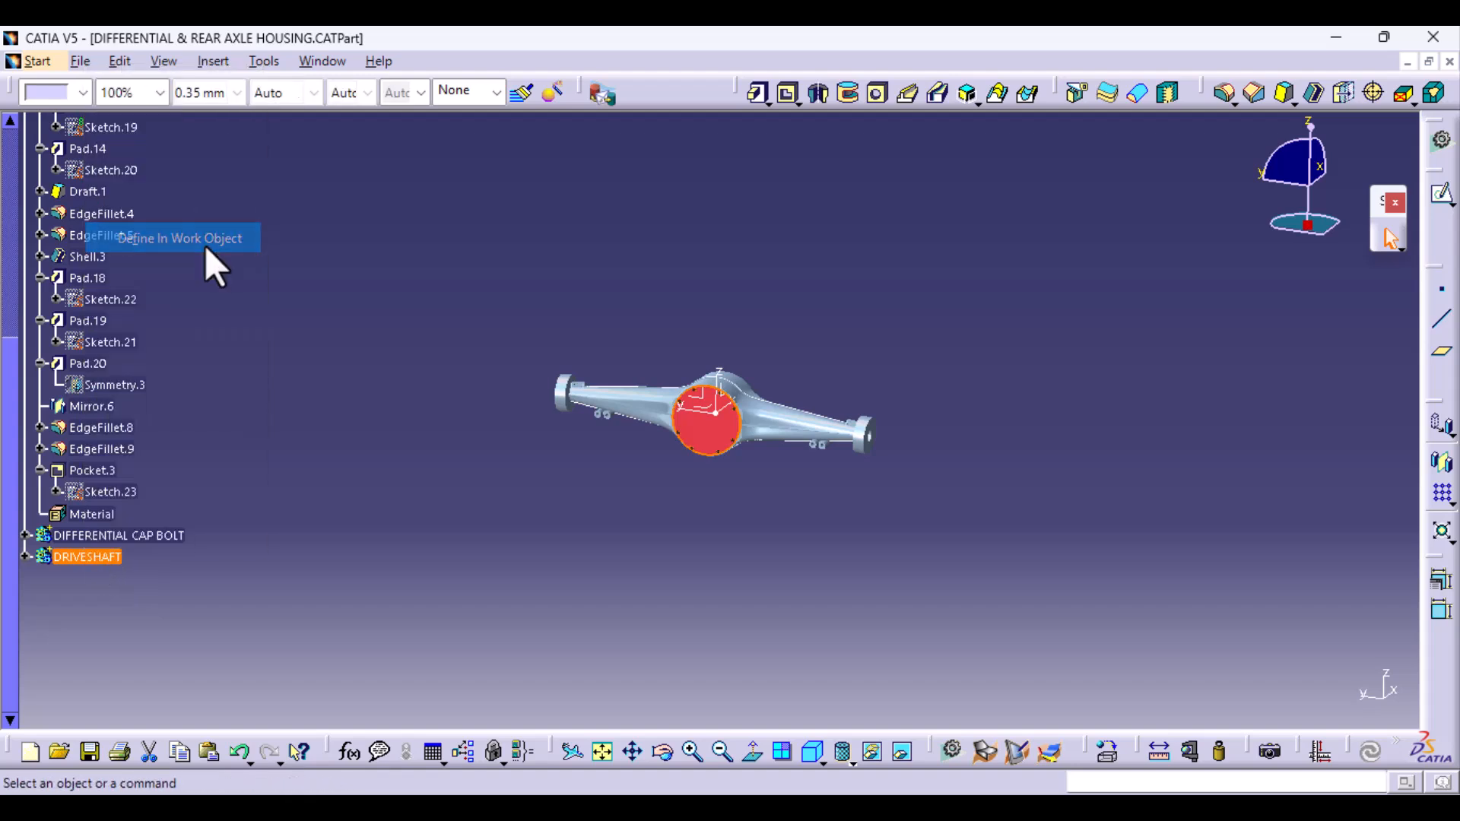
- Sketch an ellipse about 231 by 171 mm, centred on the origin, on the disc's outer face and dimension its major axis
middle_click_drag(713, 586, 766, 403)
left_click(696, 449)
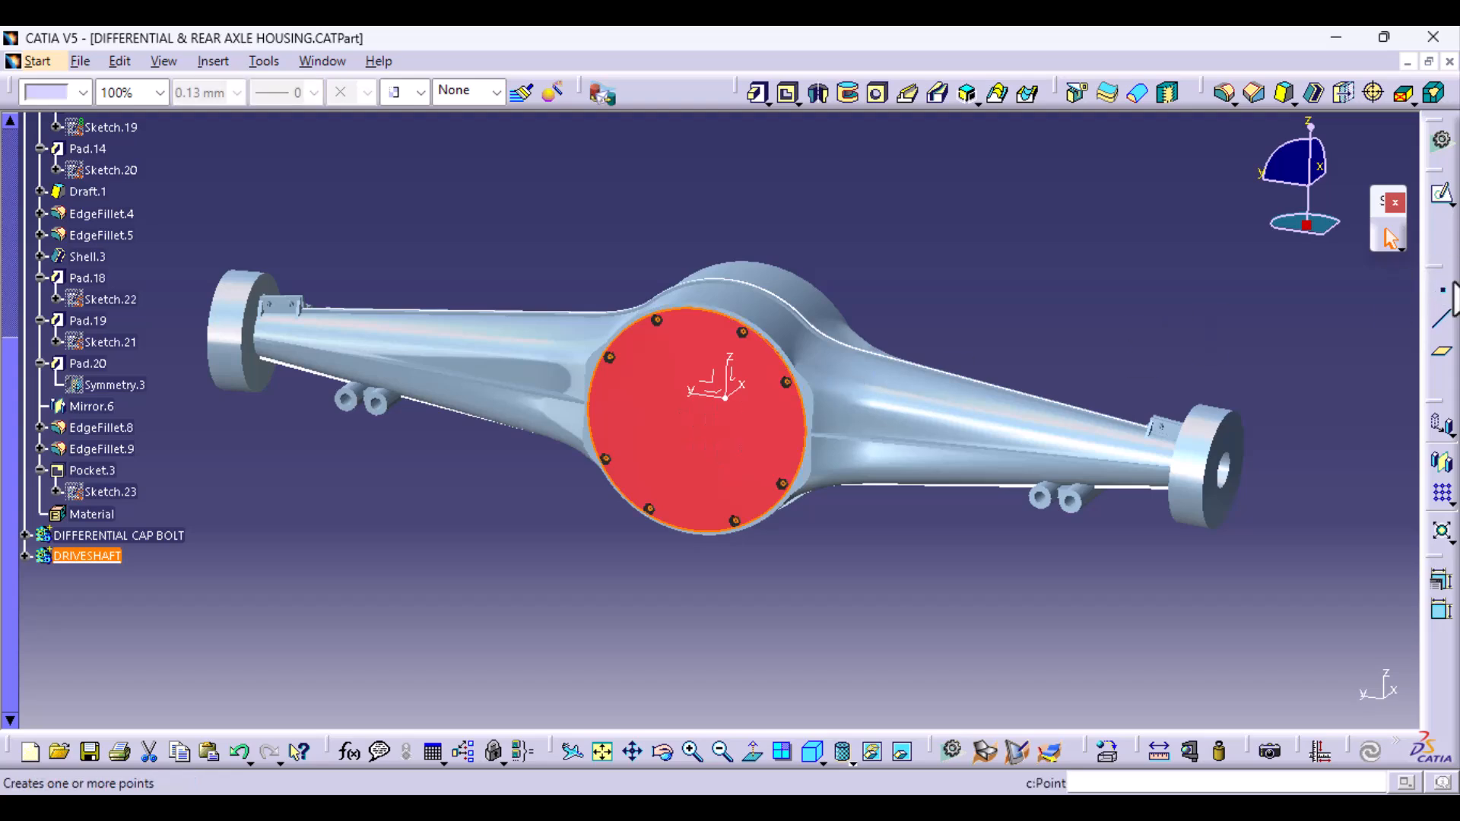
left_click(1442, 196)
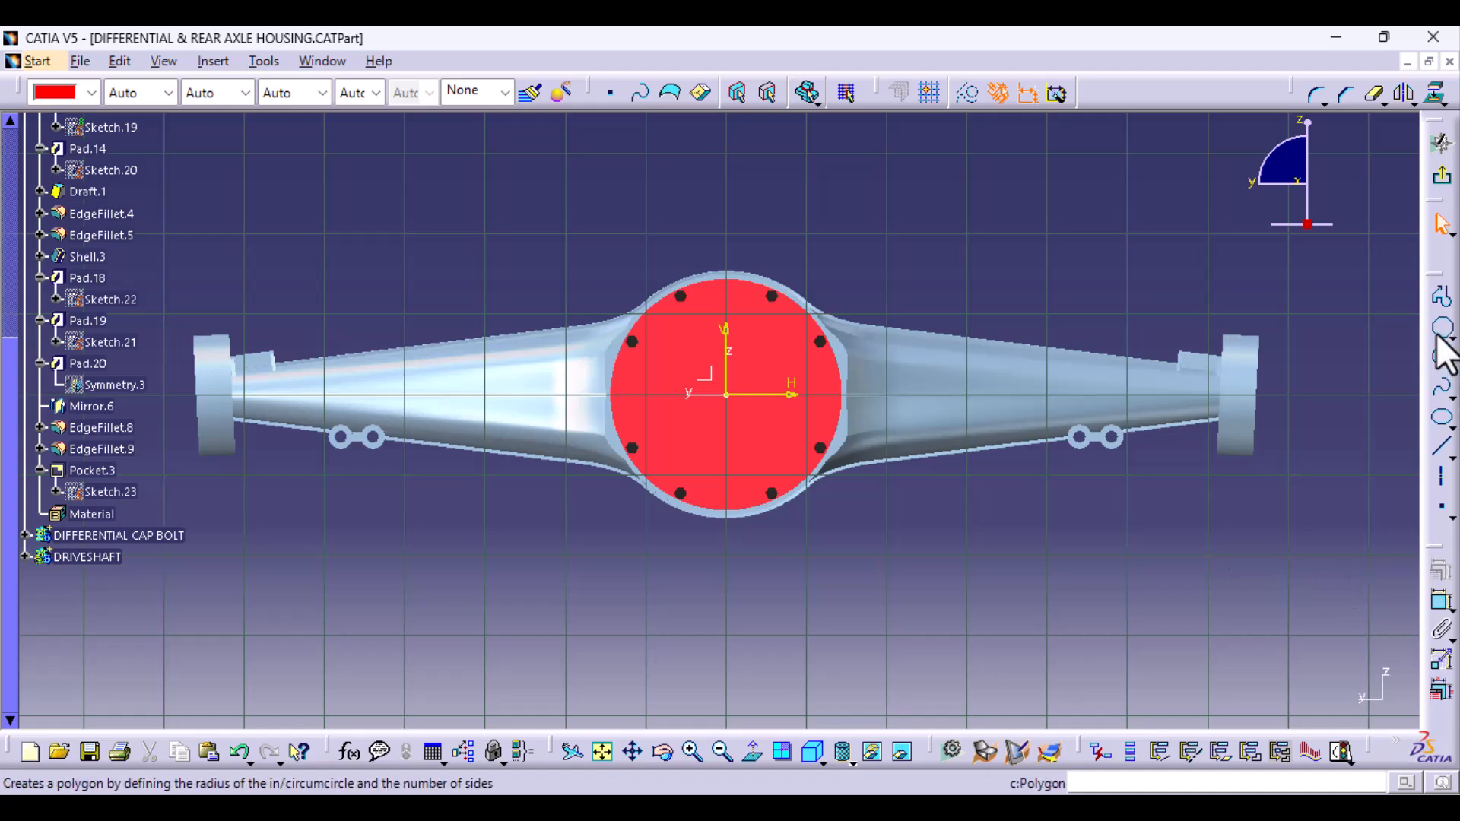
left_click(1441, 419)
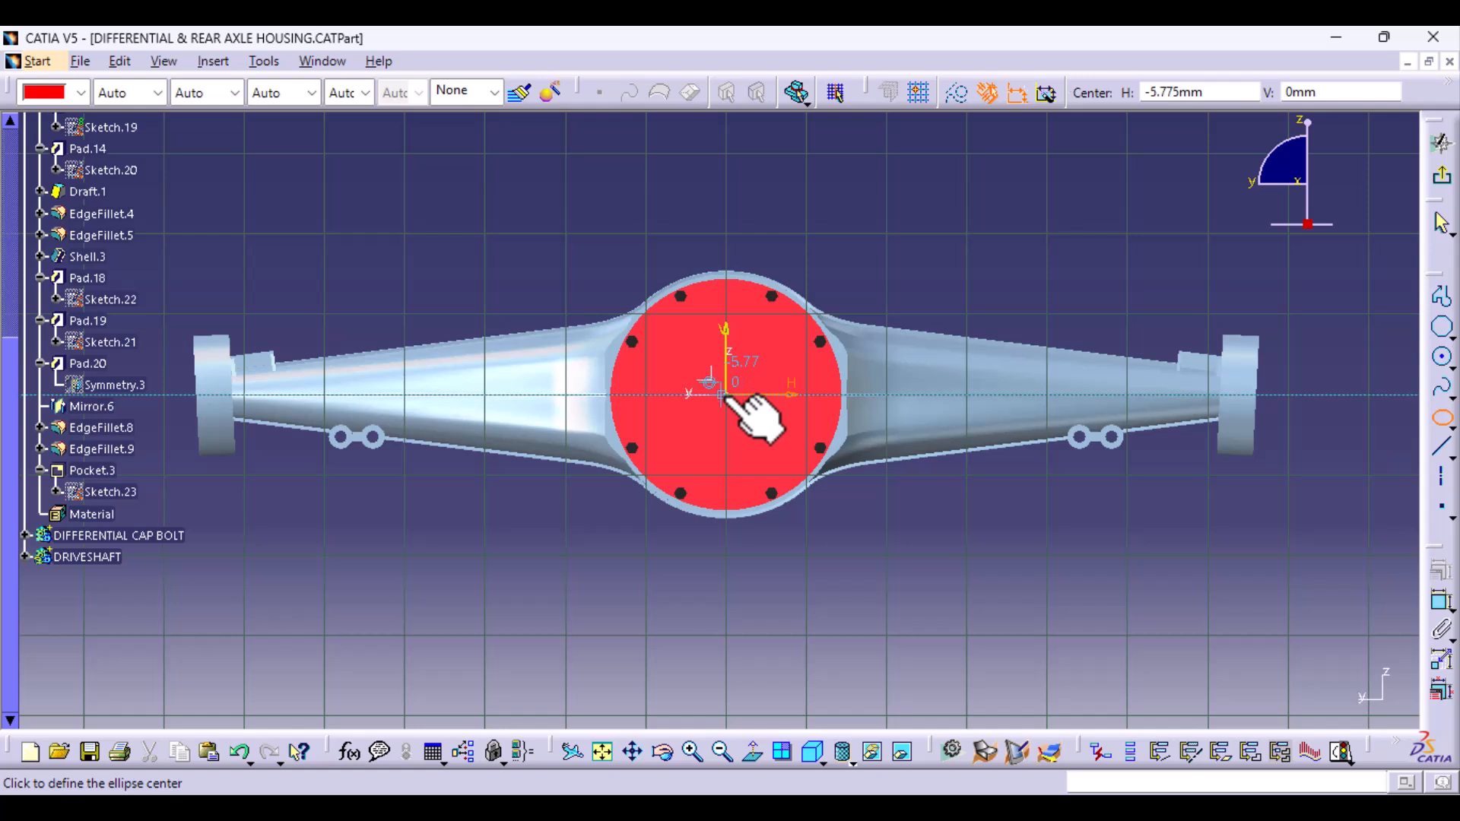
left_click(728, 396)
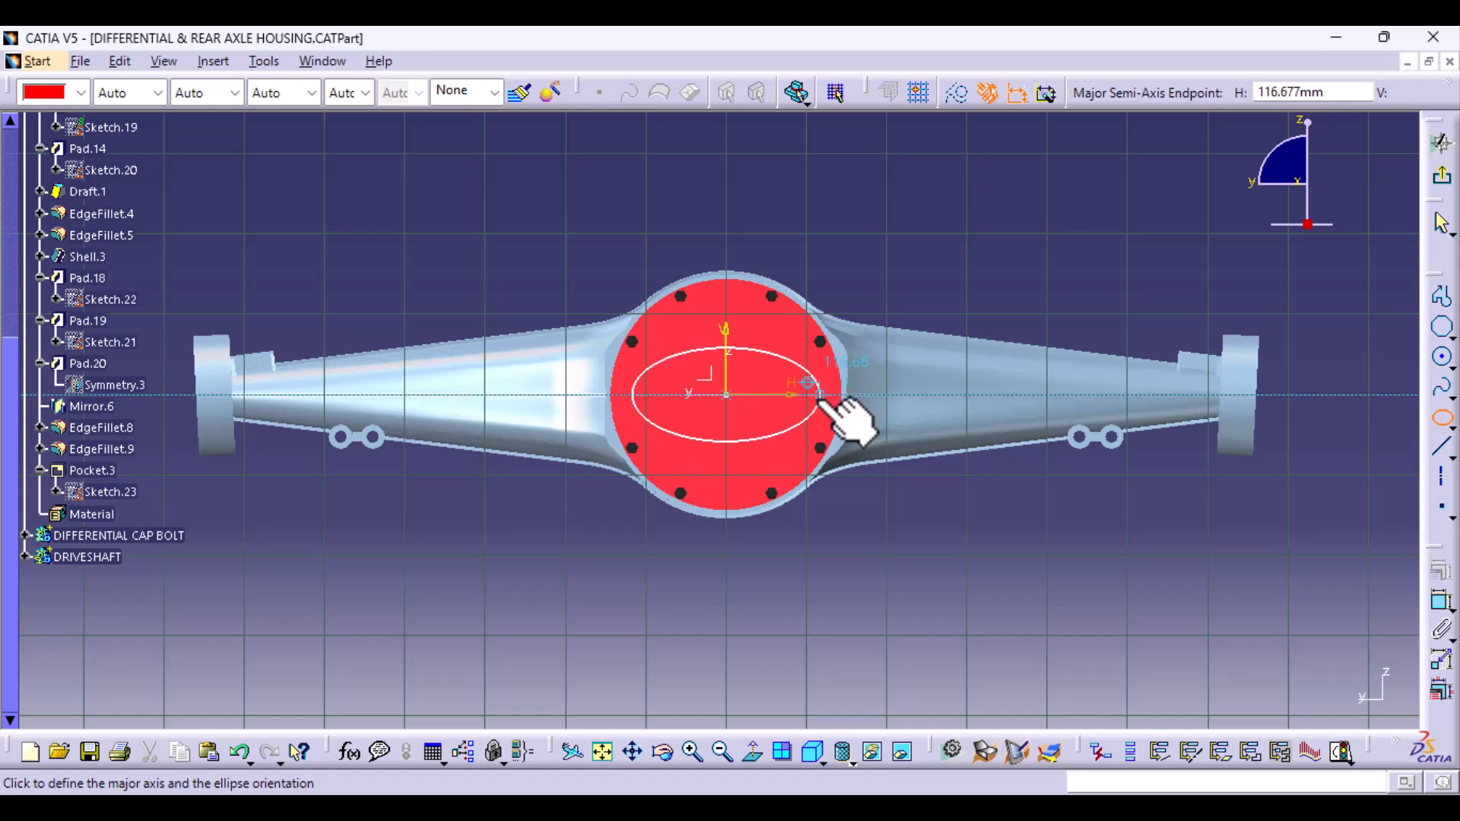
left_click(819, 394)
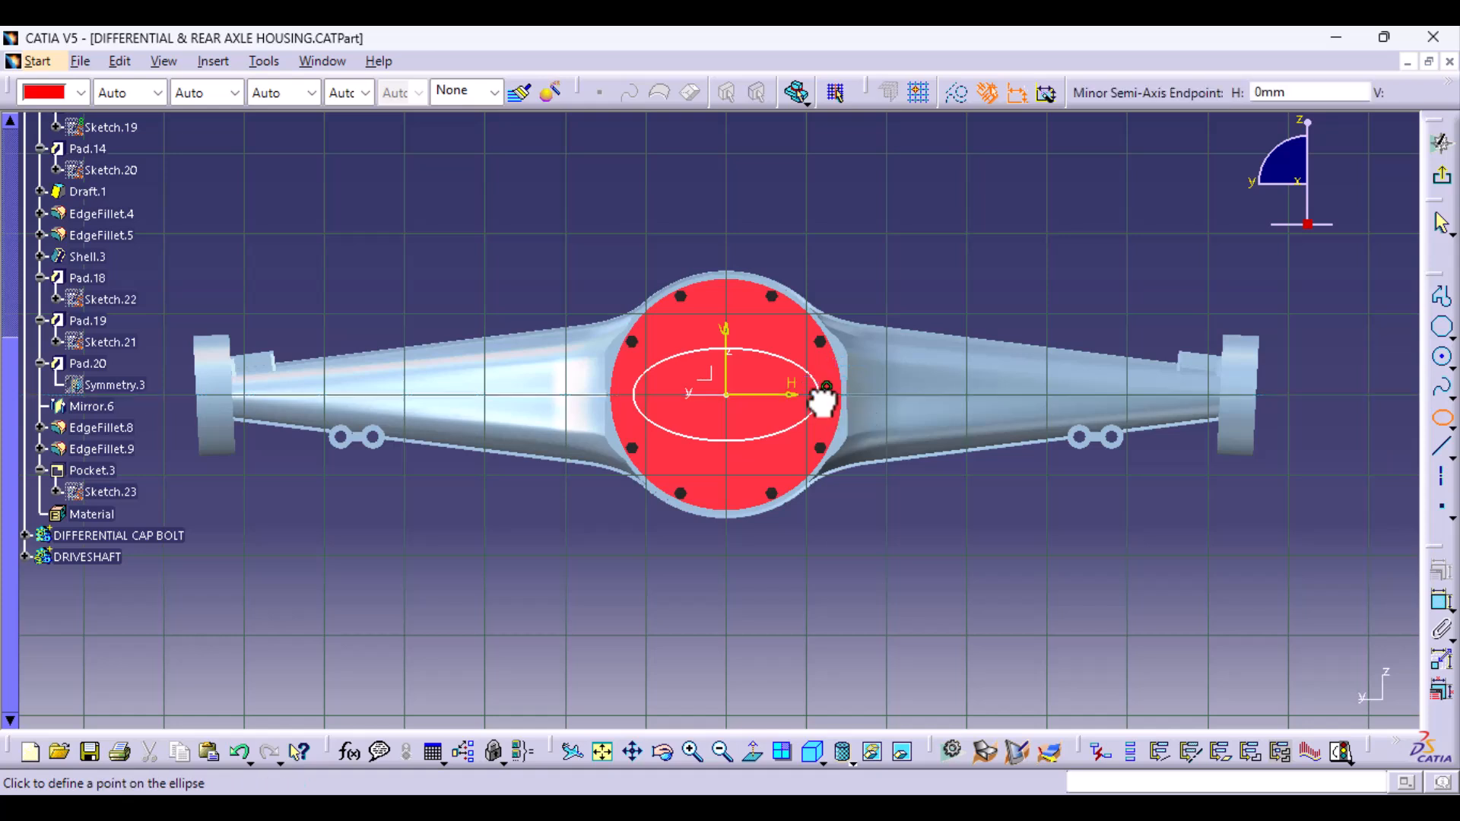
left_click(727, 329)
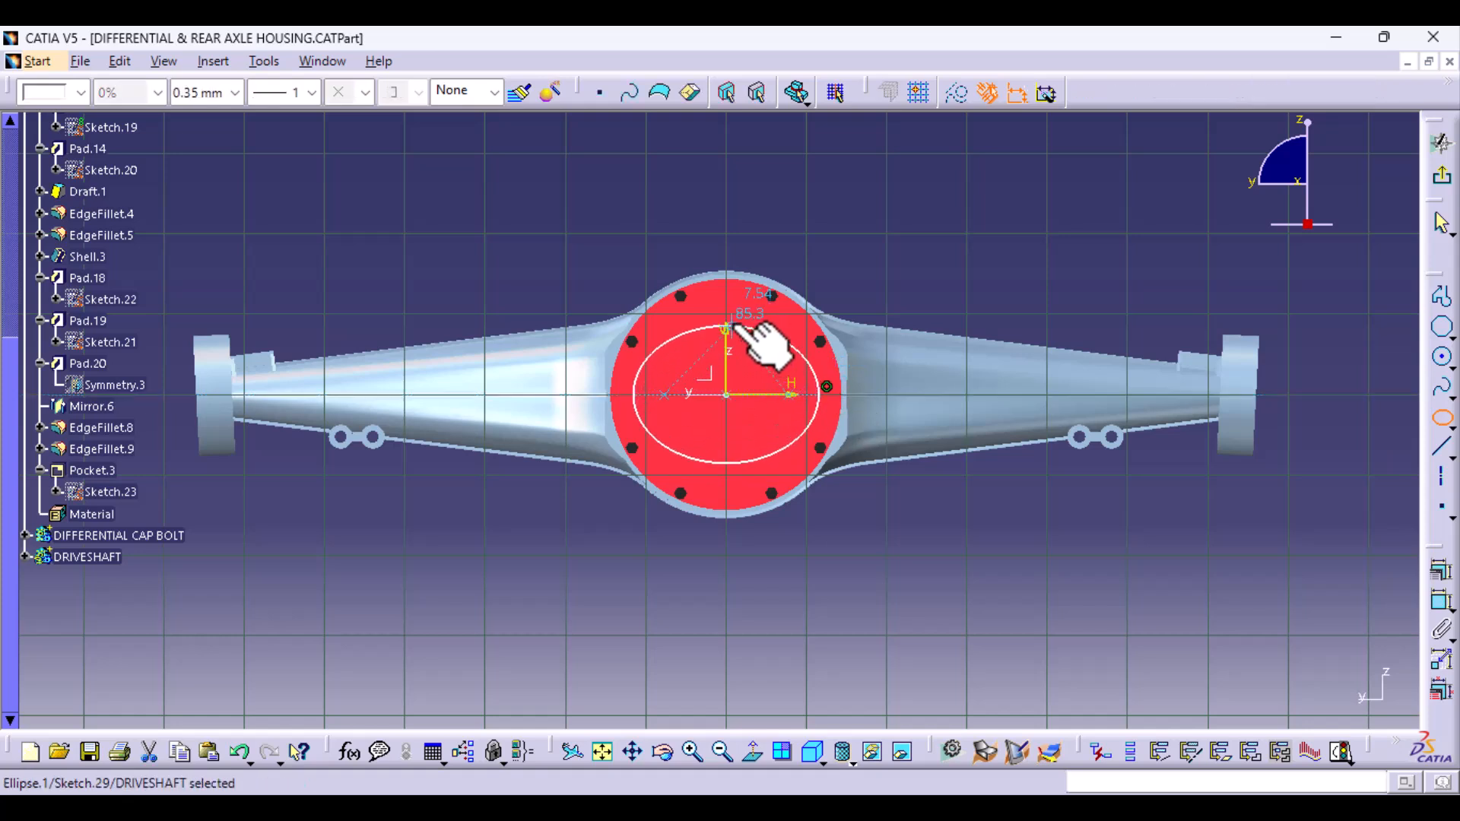
left_click(1440, 603)
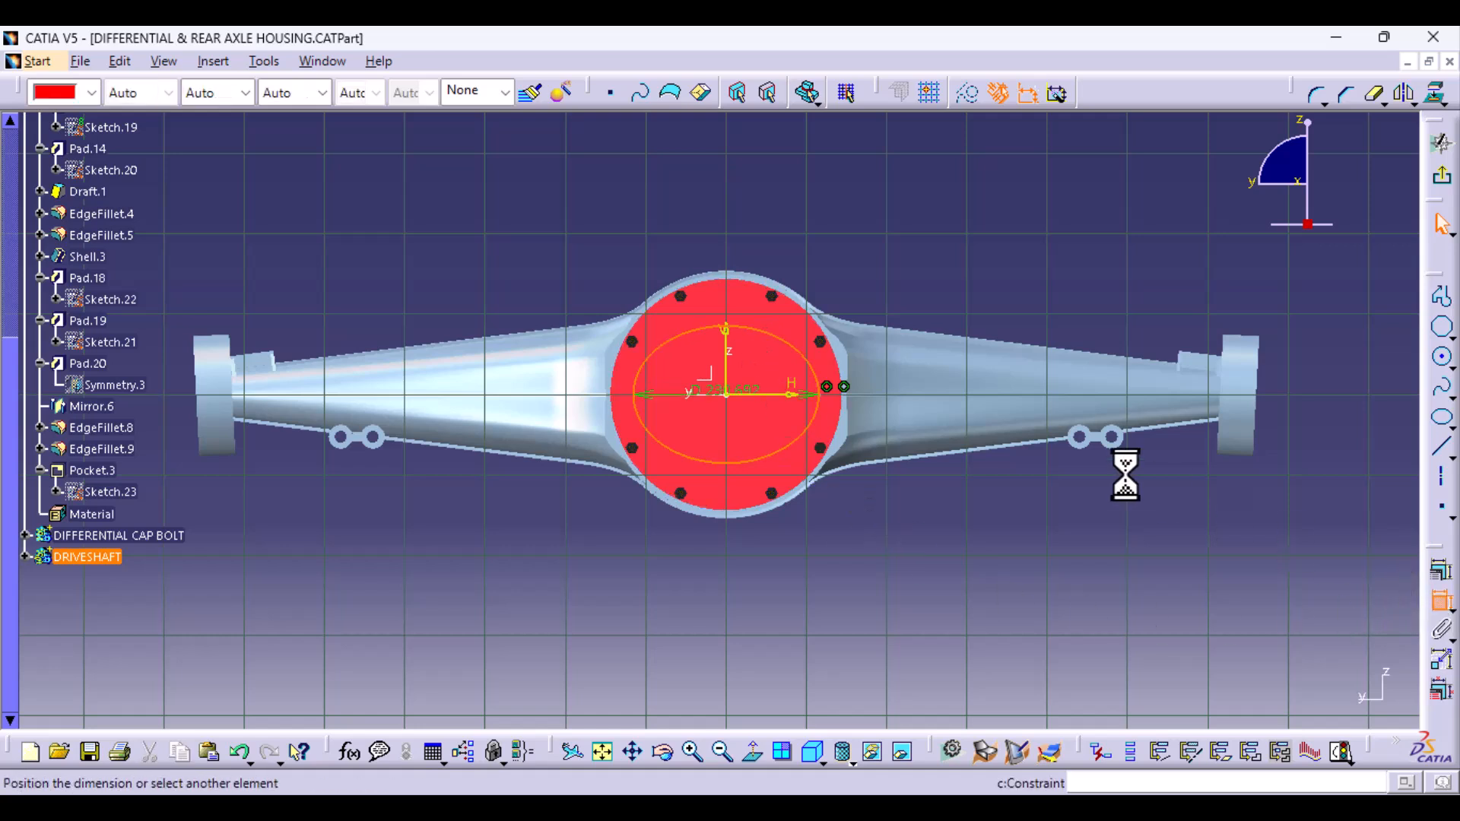
left_click(750, 181)
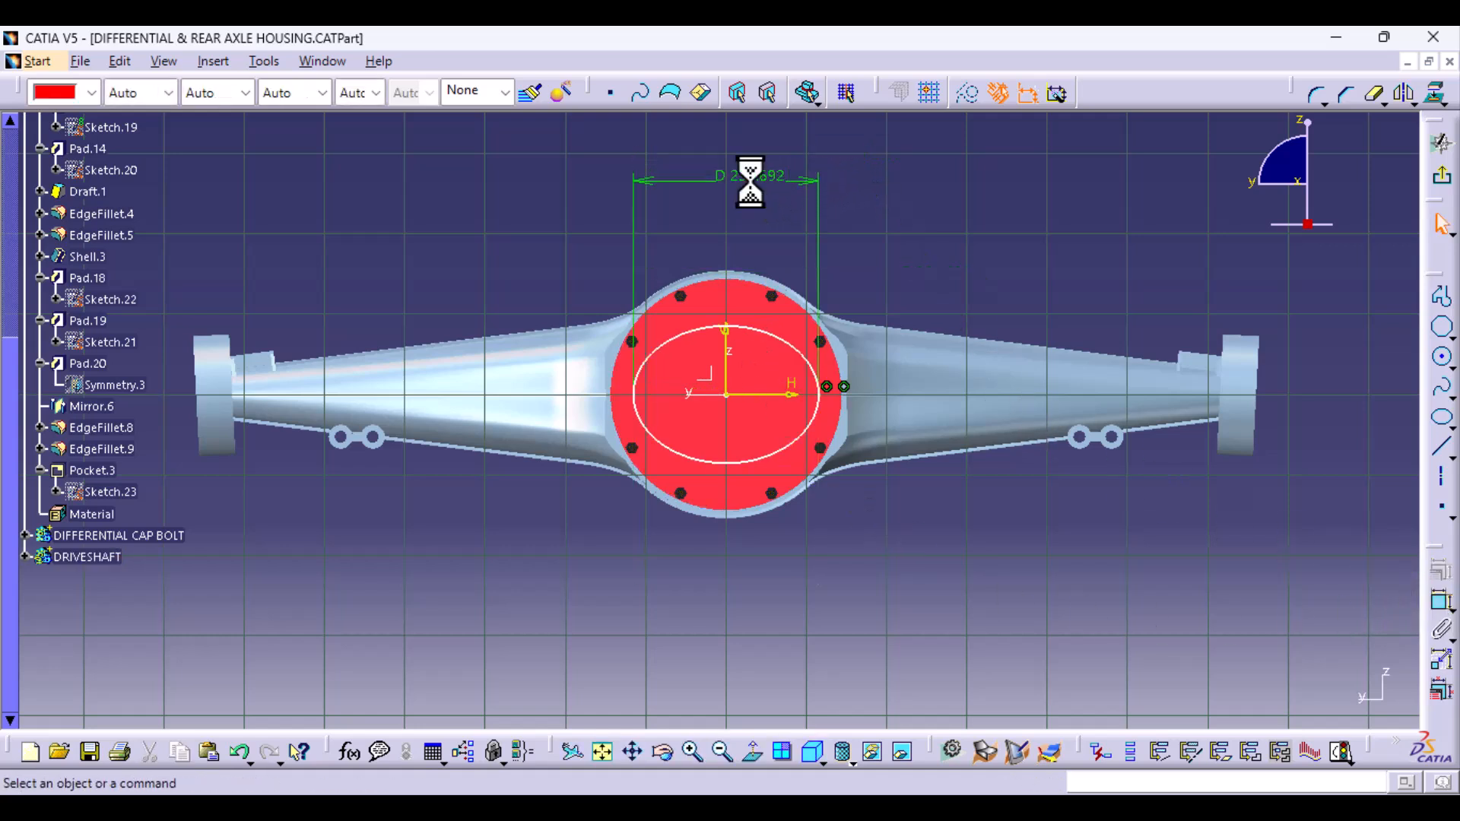
- Try a major-axis diameter of 150 mm on the ellipse and undo the change
double_click(756, 178)
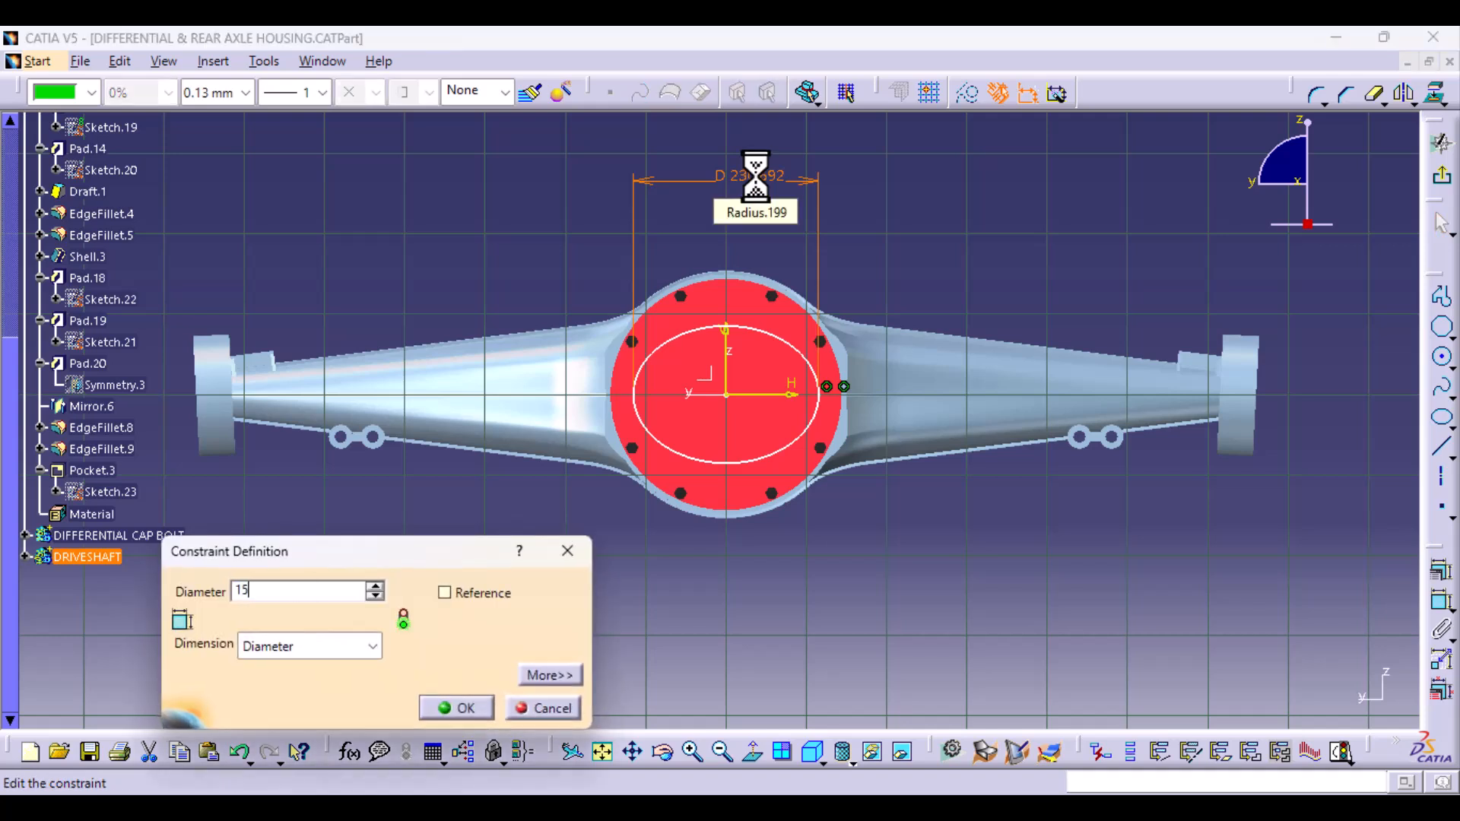
key("Return")
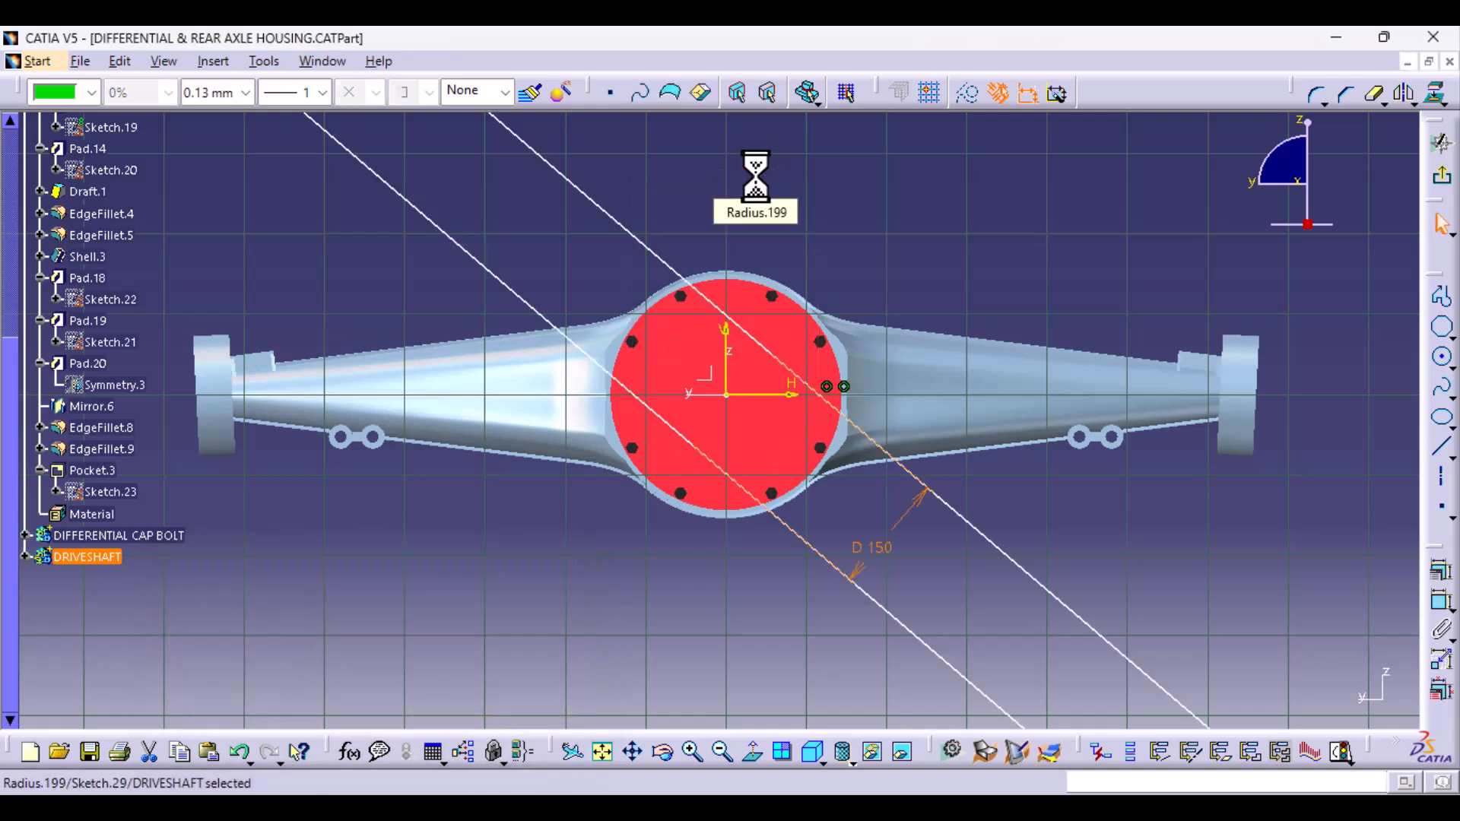
left_click(238, 761)
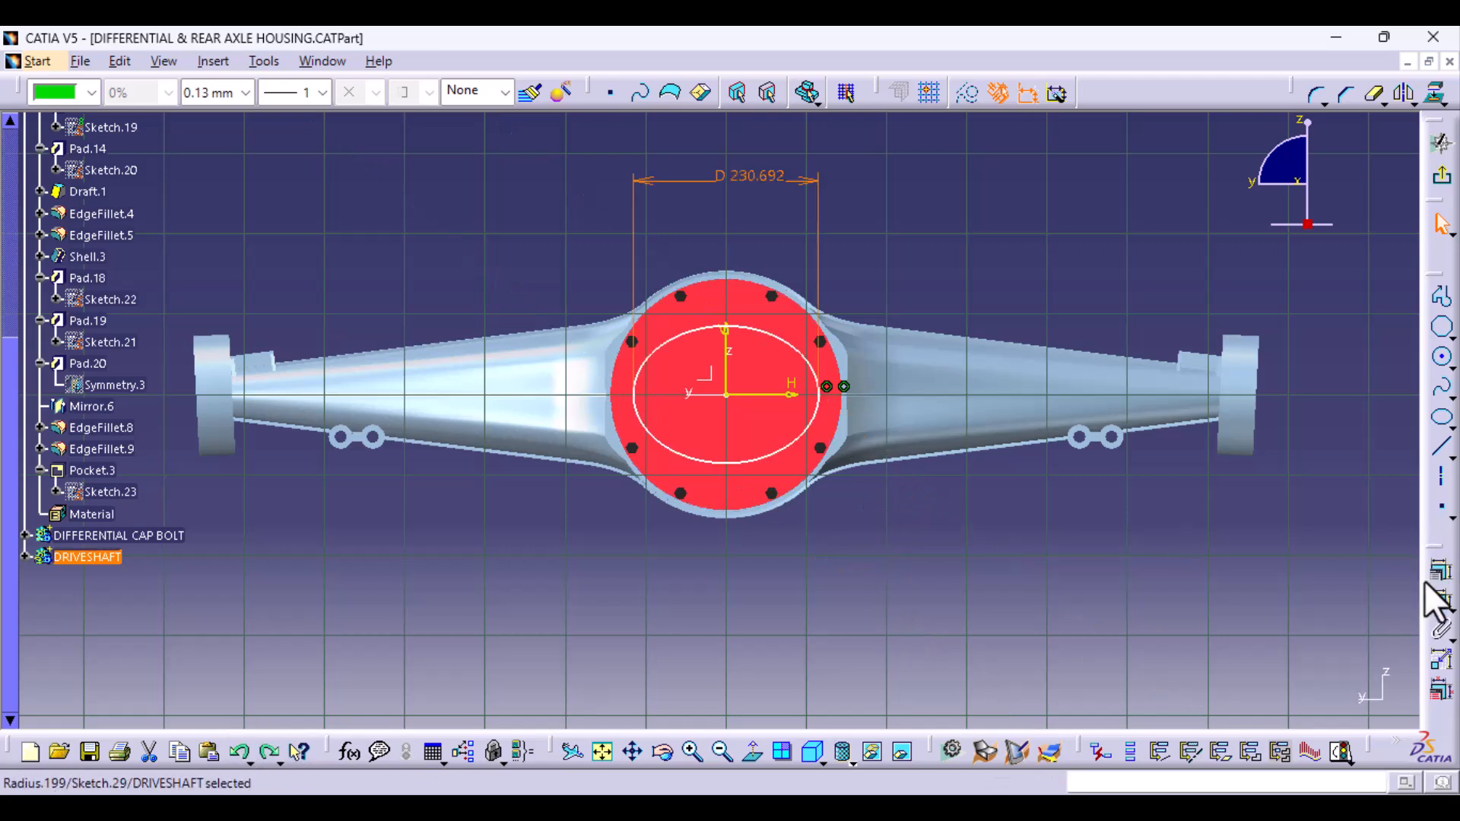
- Add a semiminor axis dimension to the ellipse and set its diameter to 100 mm
left_click(1440, 602)
left_click(729, 327)
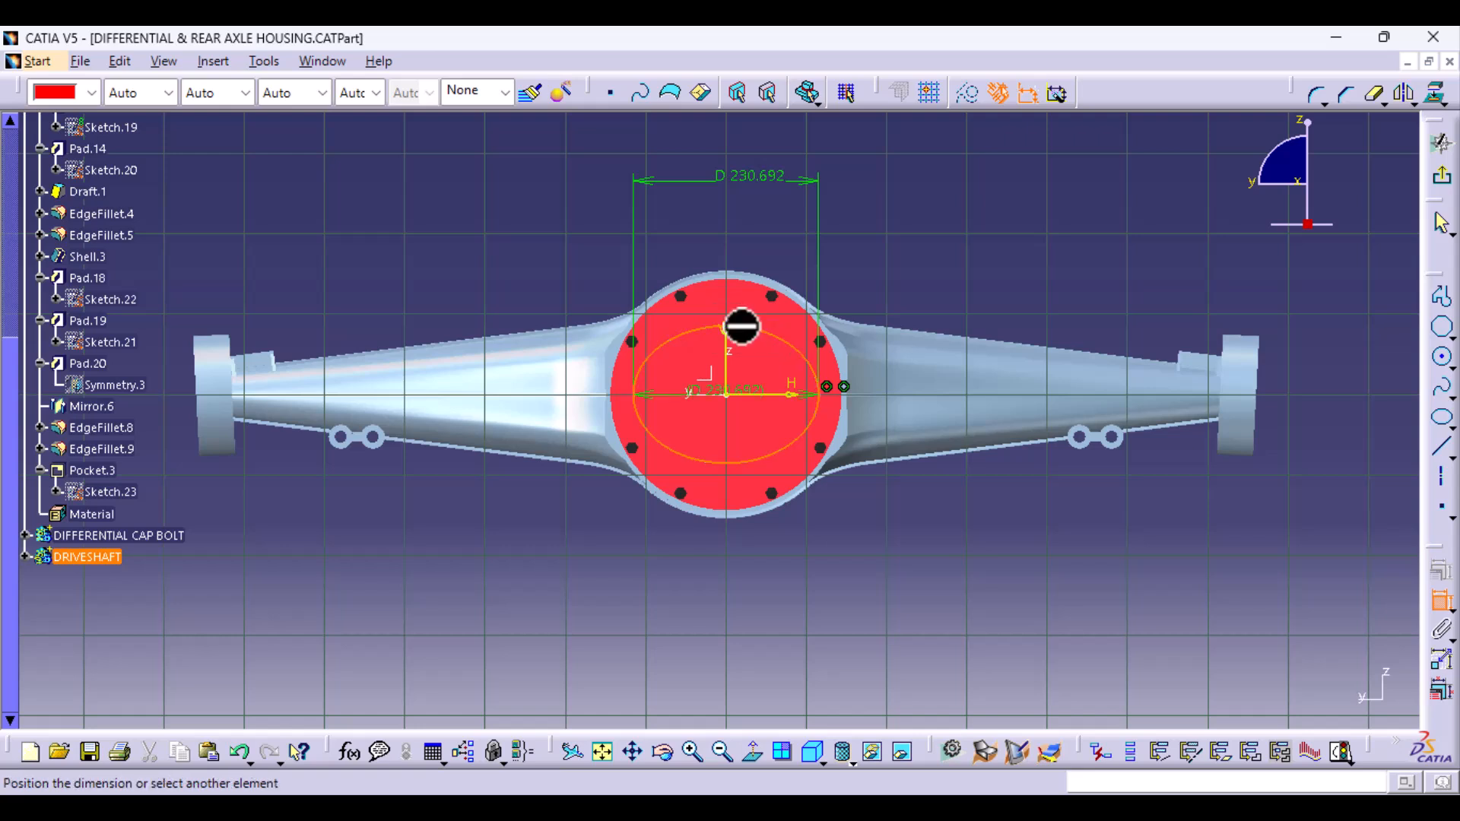
right_click(959, 255)
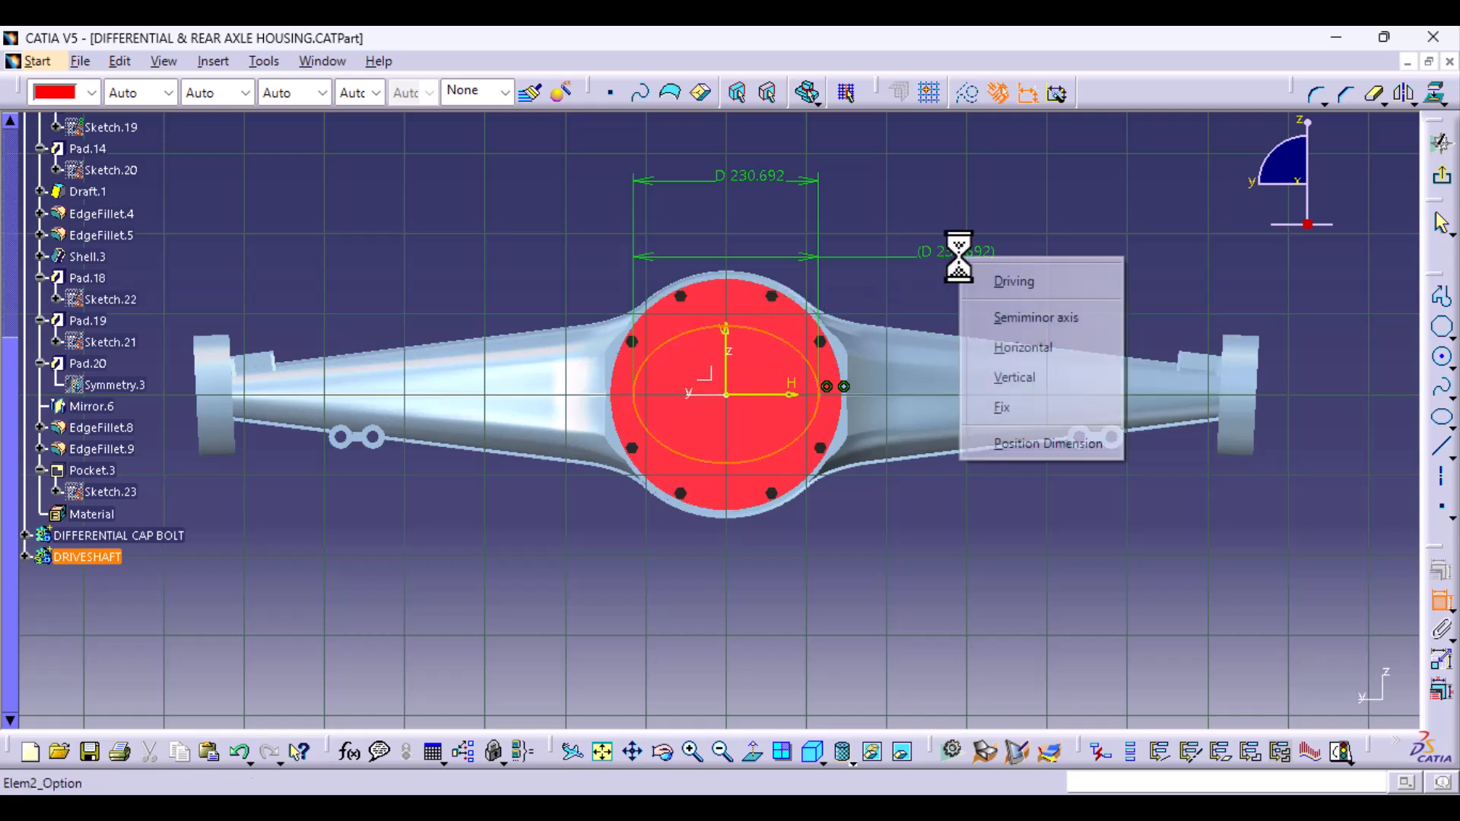
left_click(1033, 325)
left_click(1019, 245)
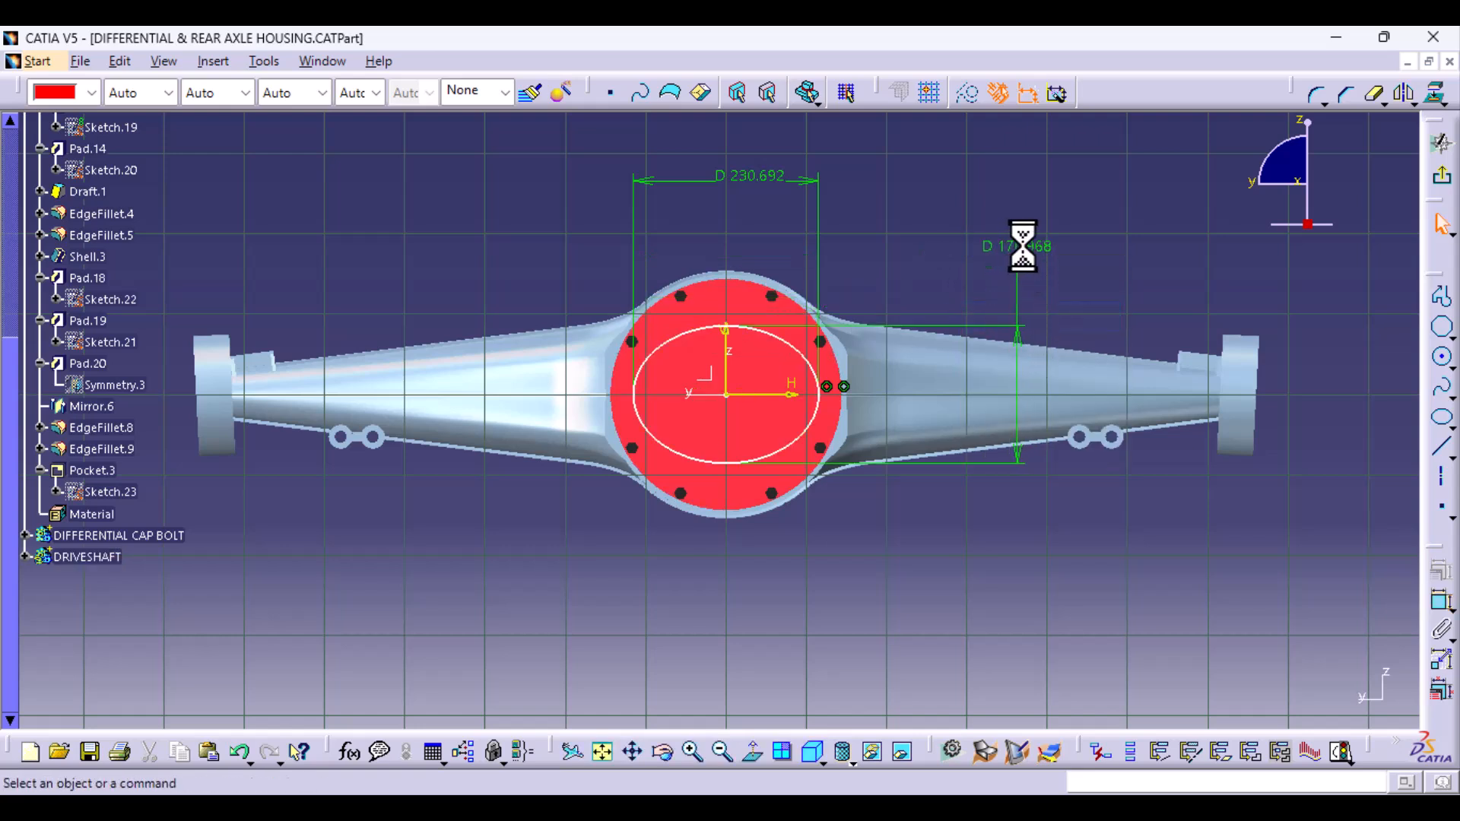
double_click(1023, 246)
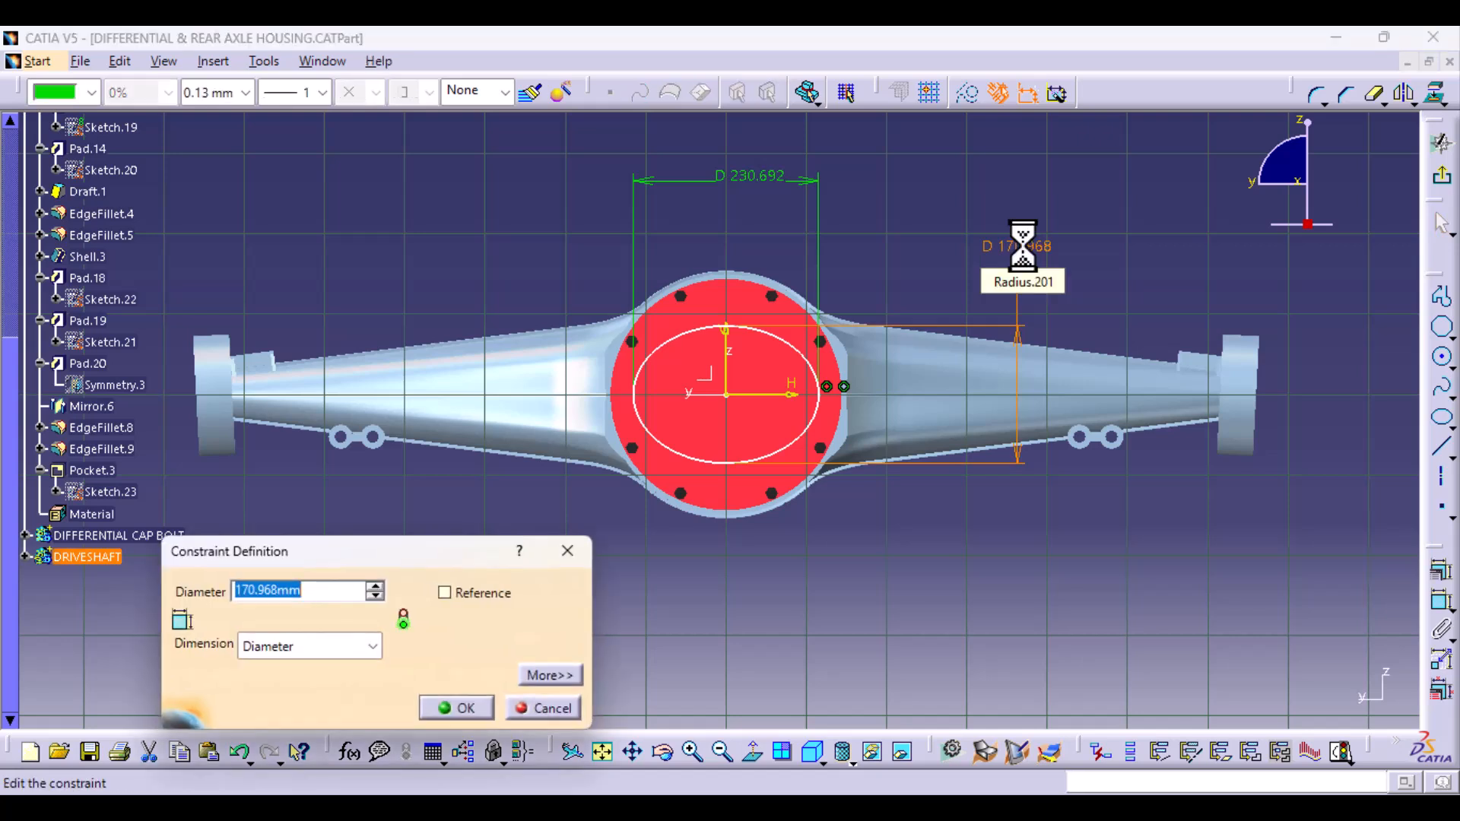
type("100")
key("Return")
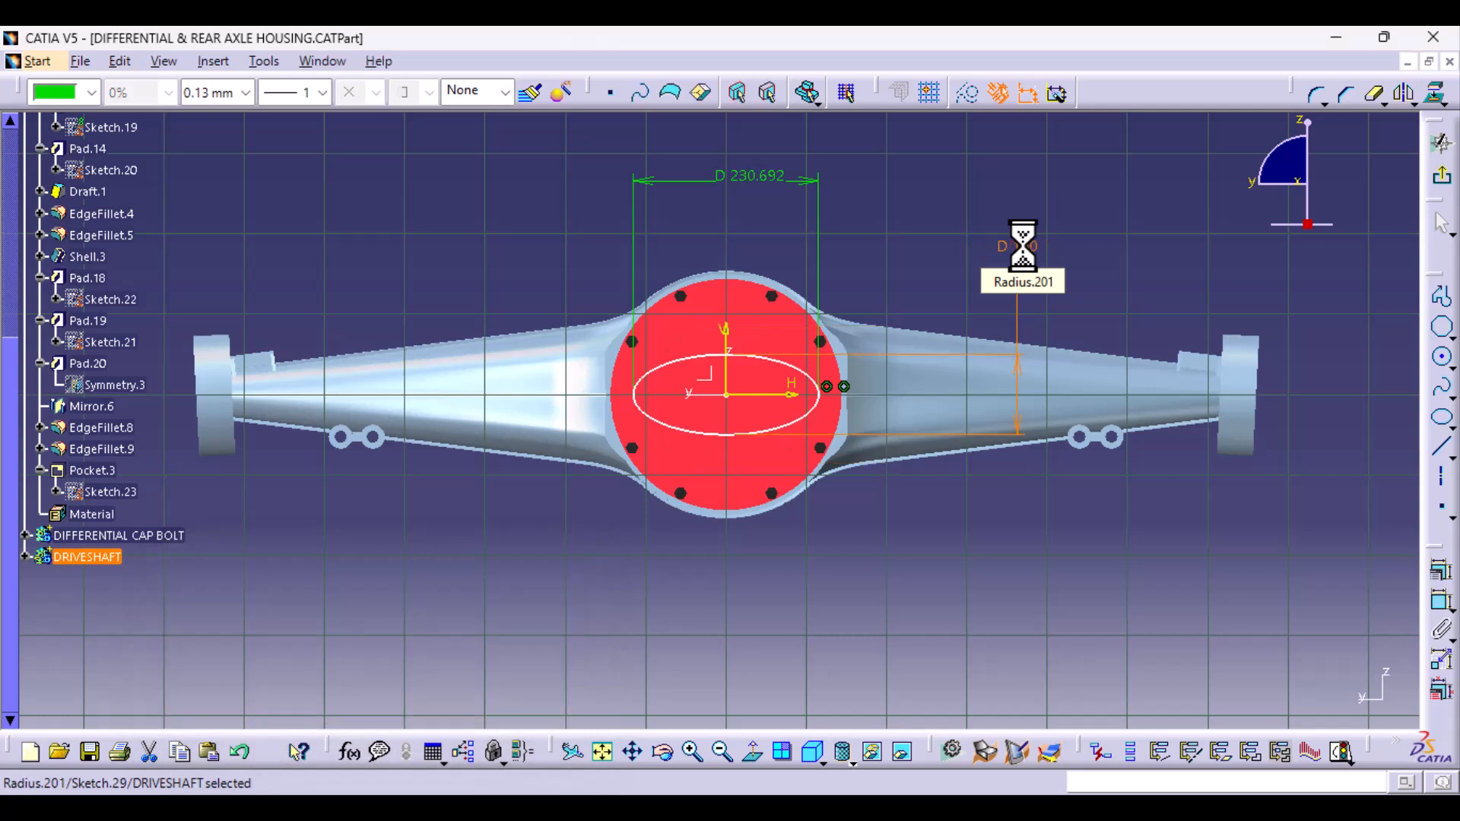
- Set the ellipse's major-axis diameter to 150 mm
double_click(741, 177)
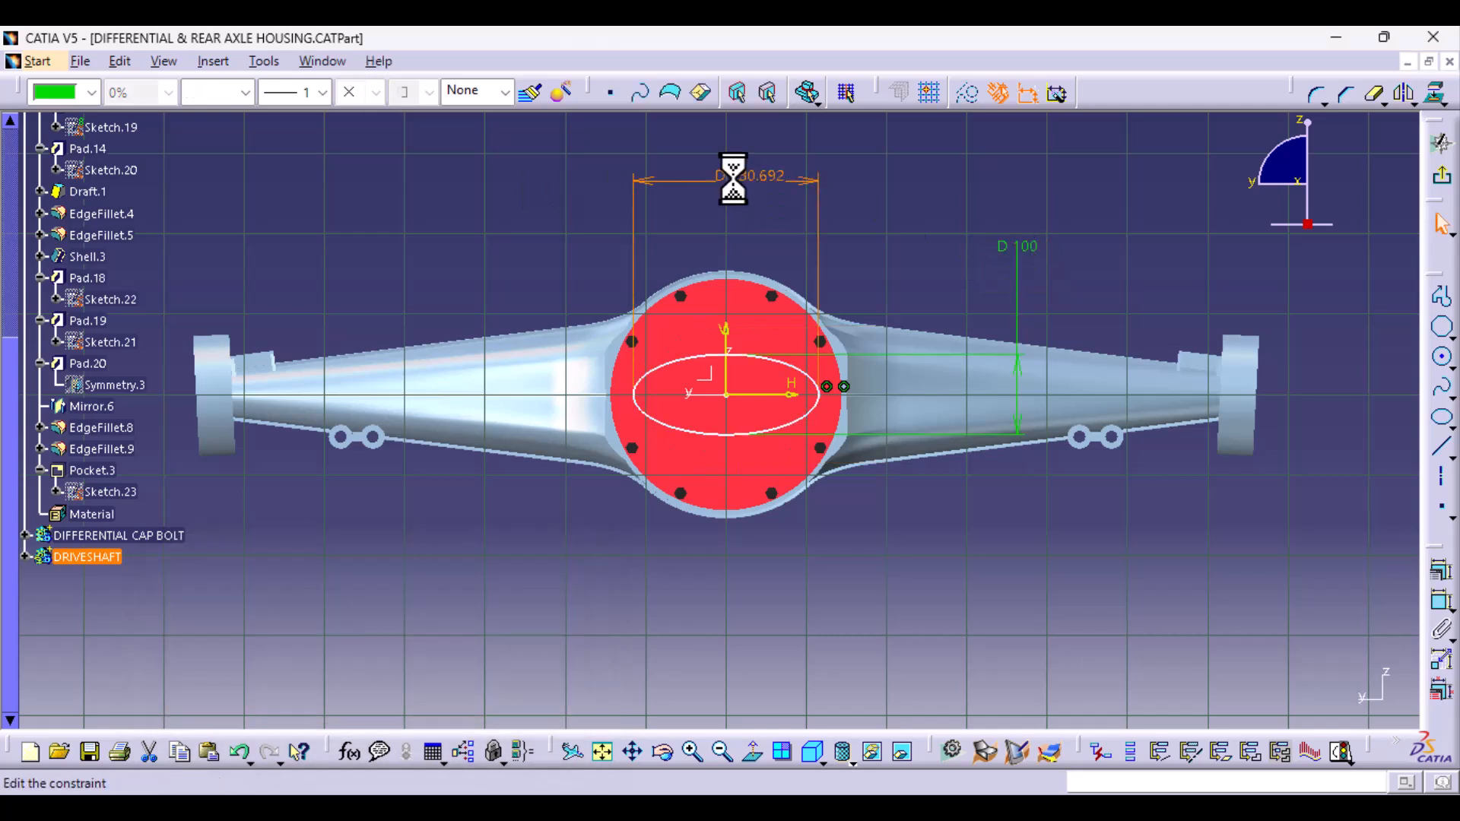
type("150")
key("Return")
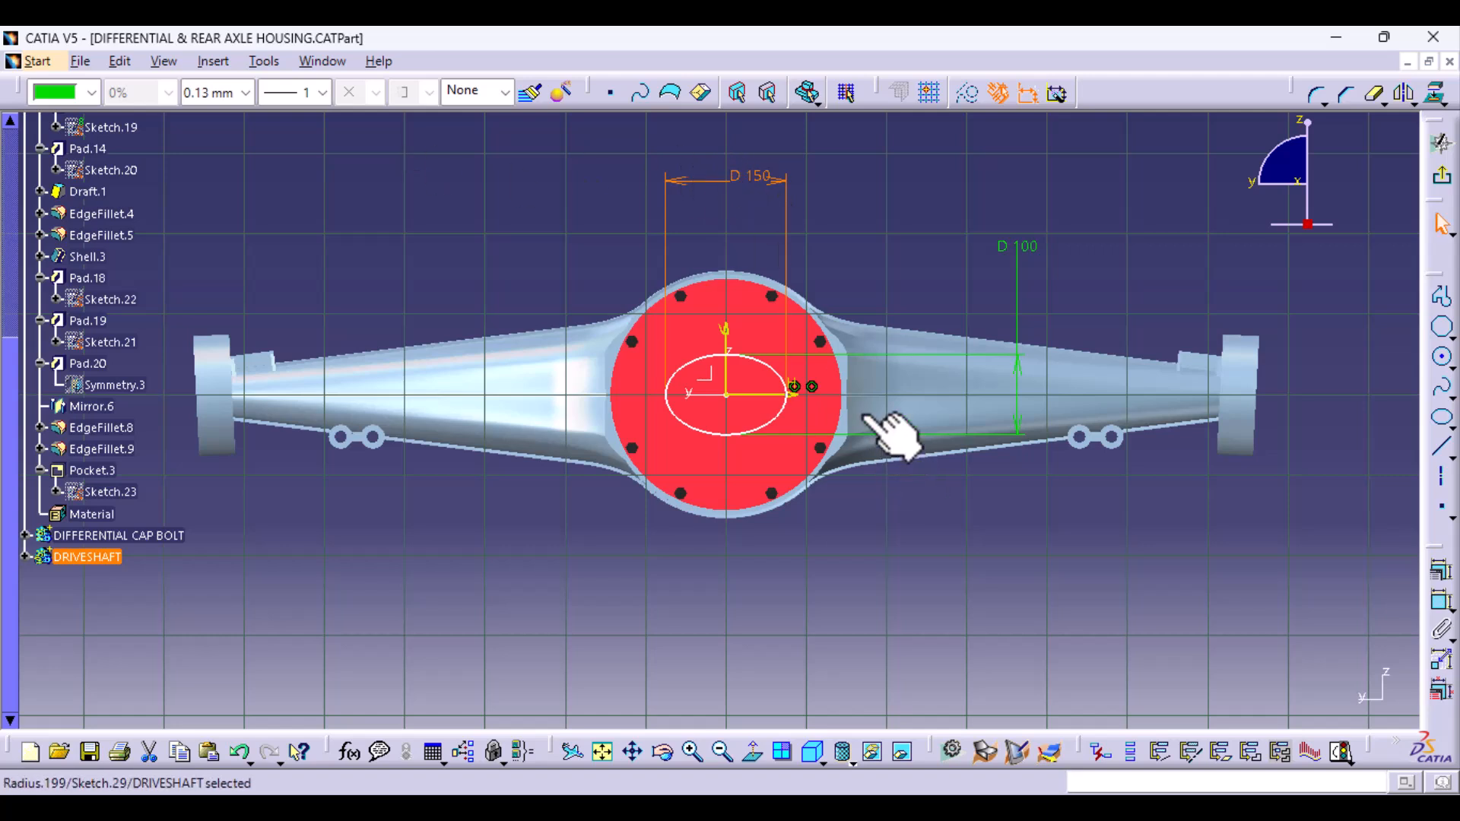
- Set the ellipse's major-axis diameter to 200 mm
double_click(761, 179)
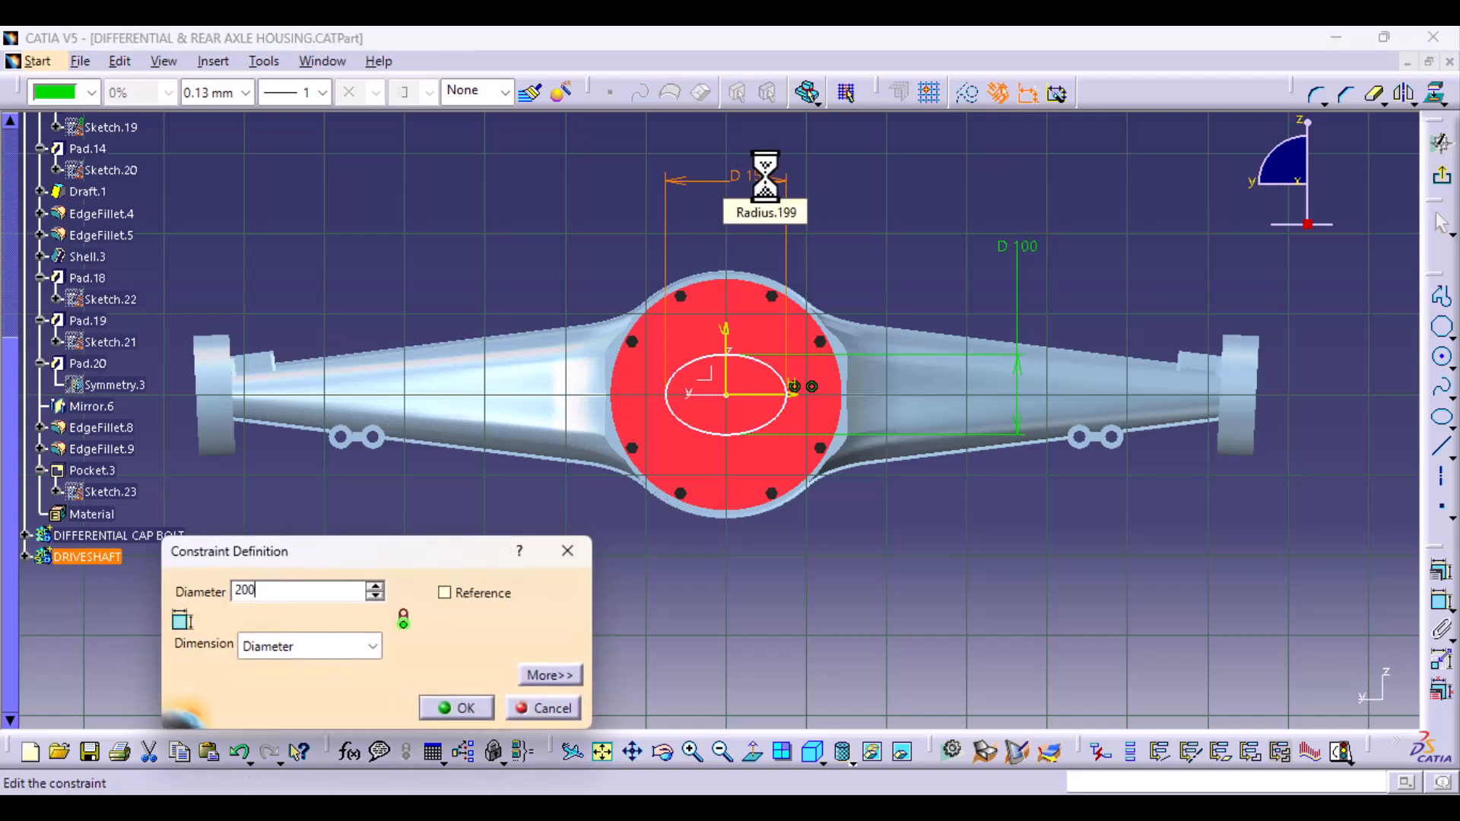
type("200")
key("Return")
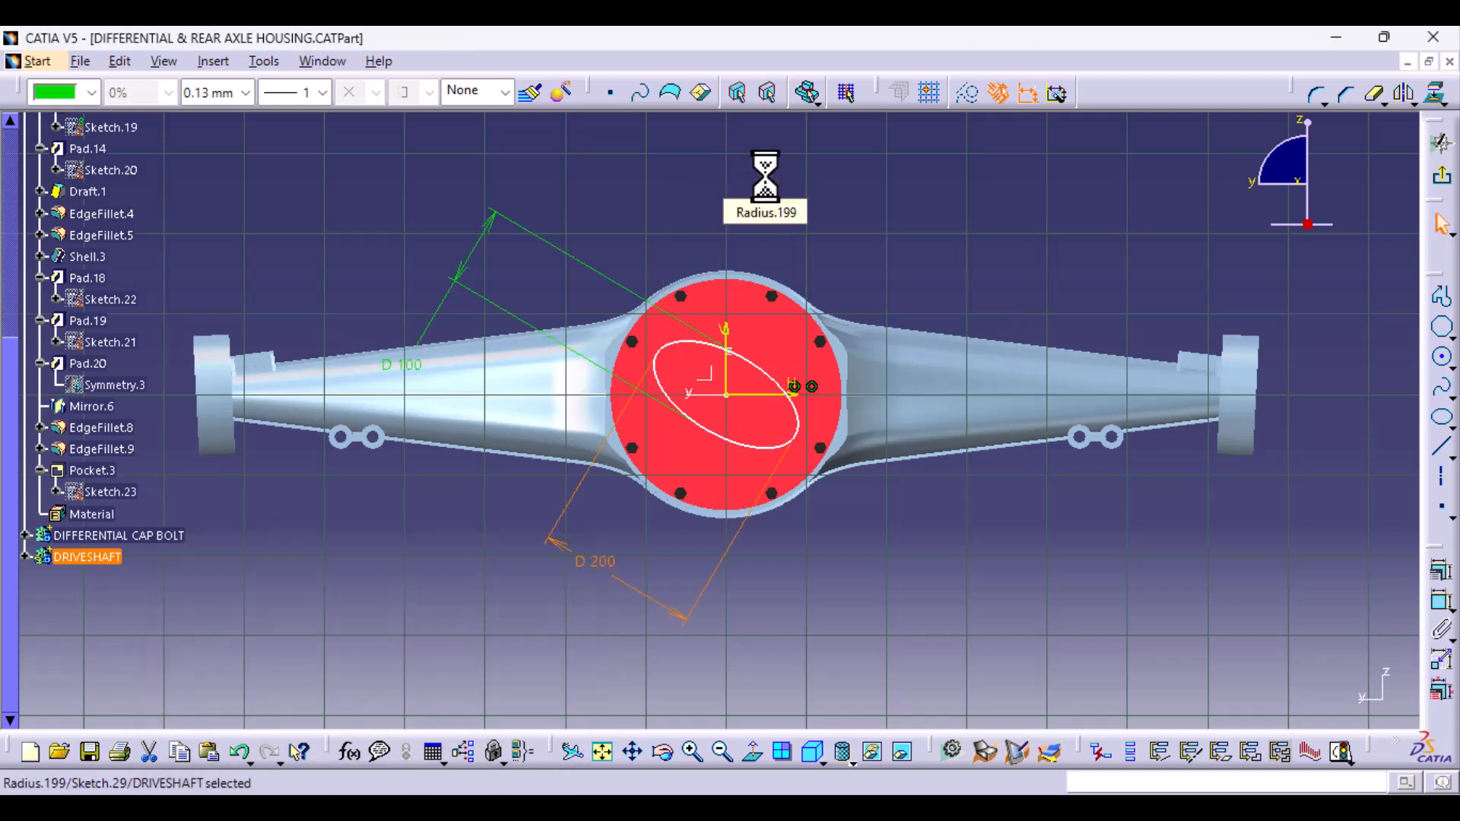
- Apply horizontal and vertical constraints to the ellipse so that its axes align with the sketch axes
left_click(1437, 579)
left_click(876, 337)
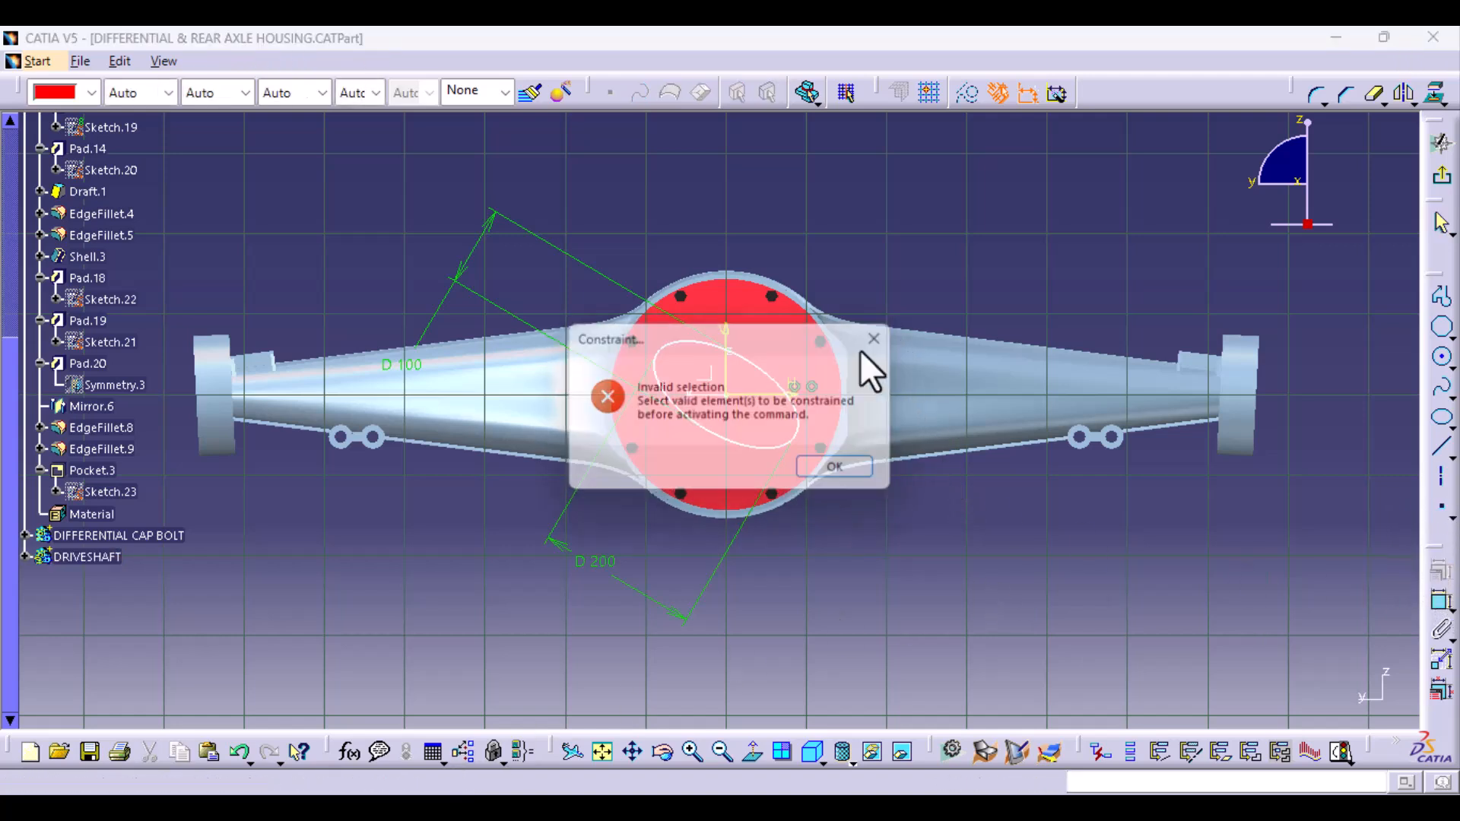
left_click(732, 439)
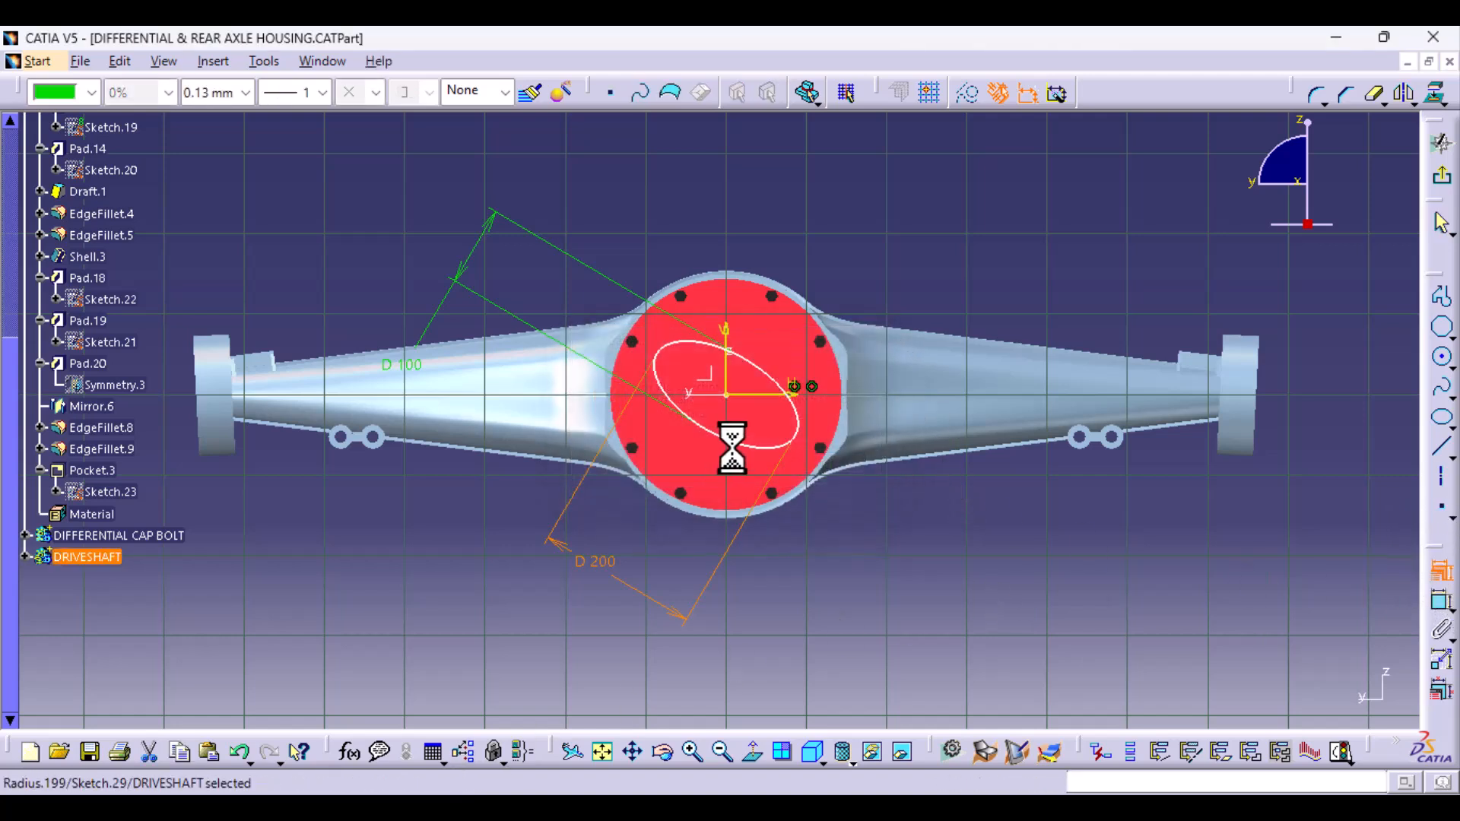
left_click(1440, 572)
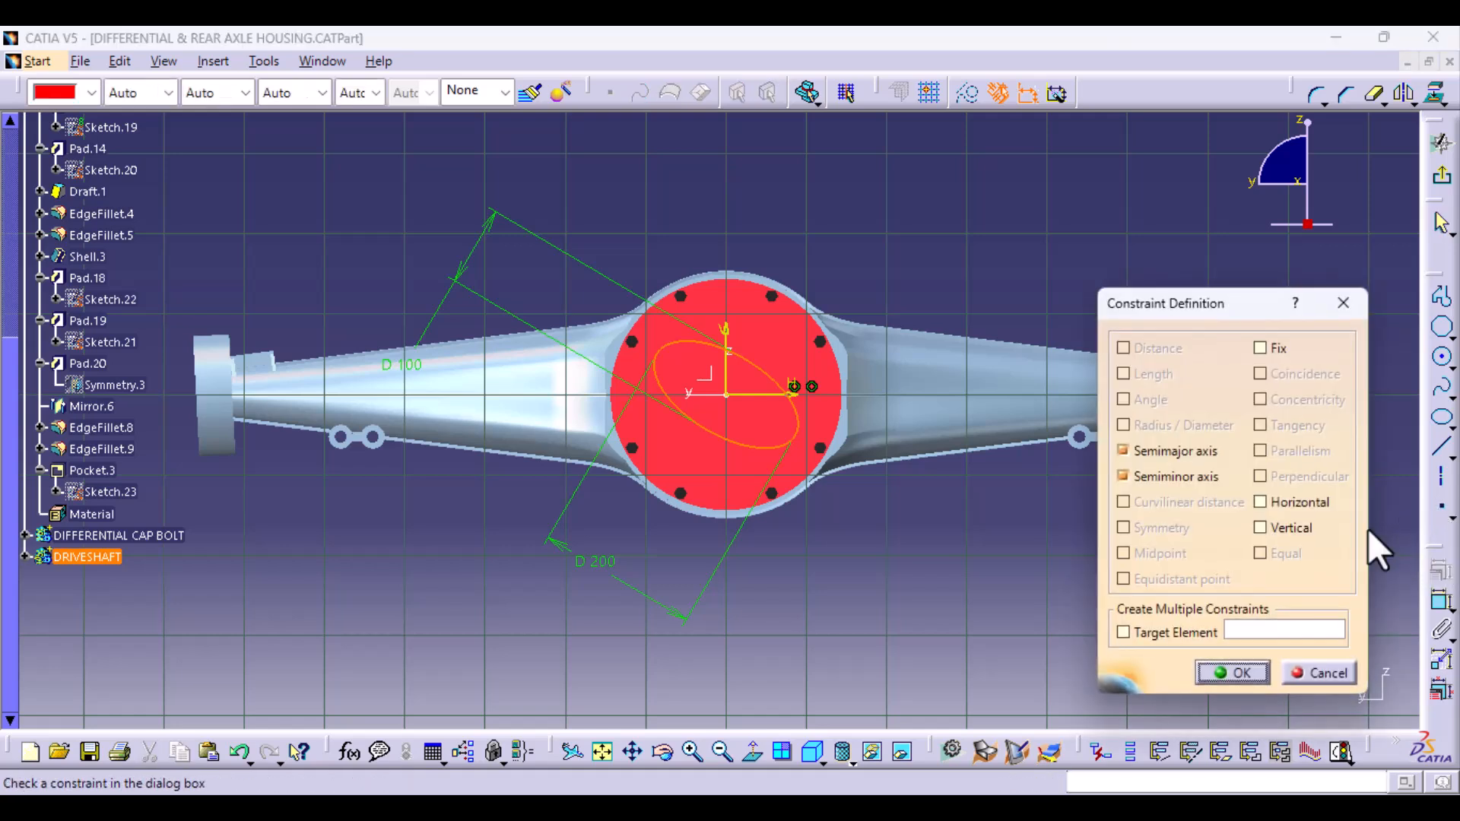
left_click(1261, 503)
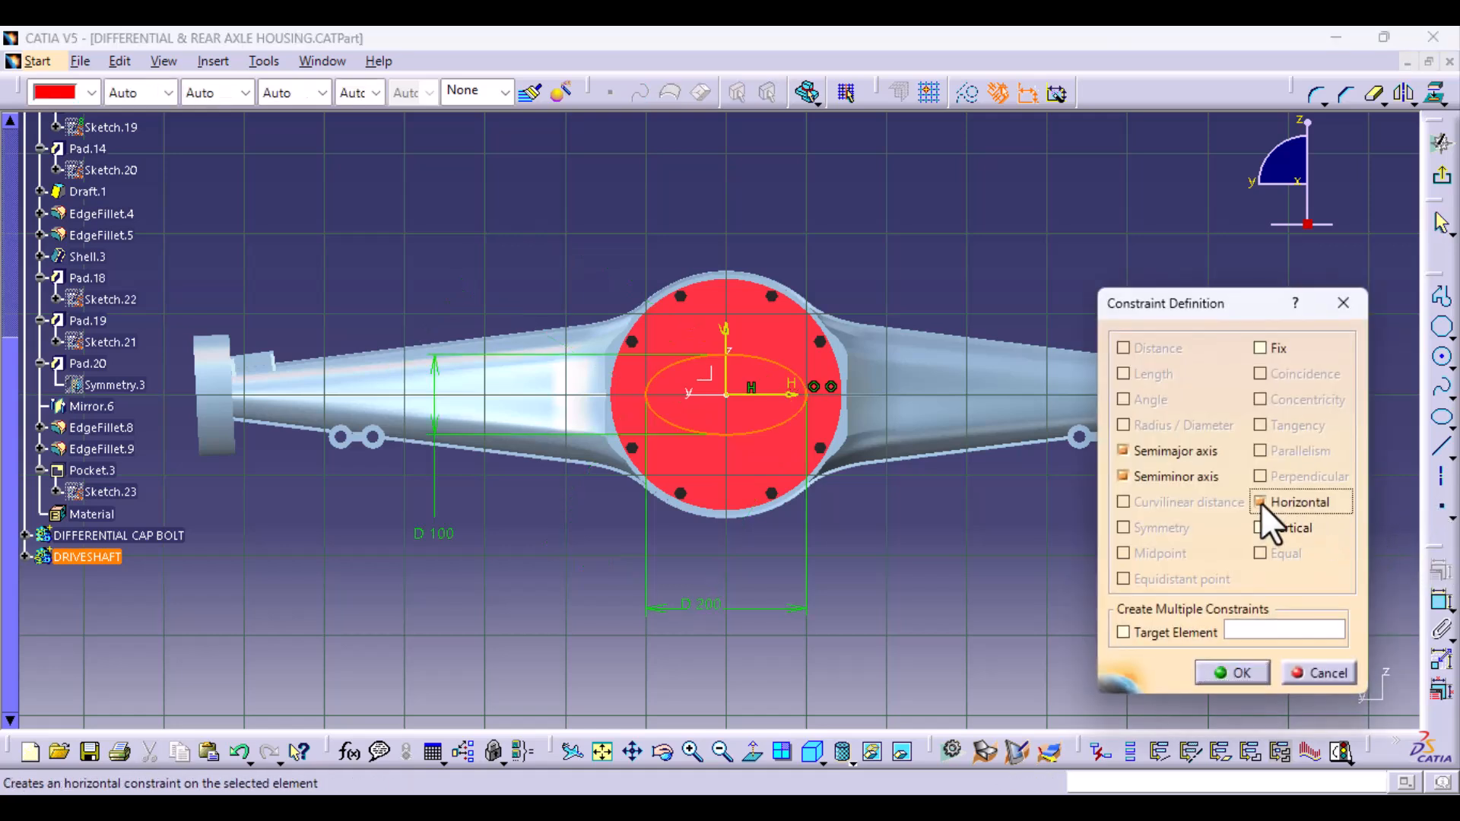
left_click(1261, 525)
left_click(1262, 672)
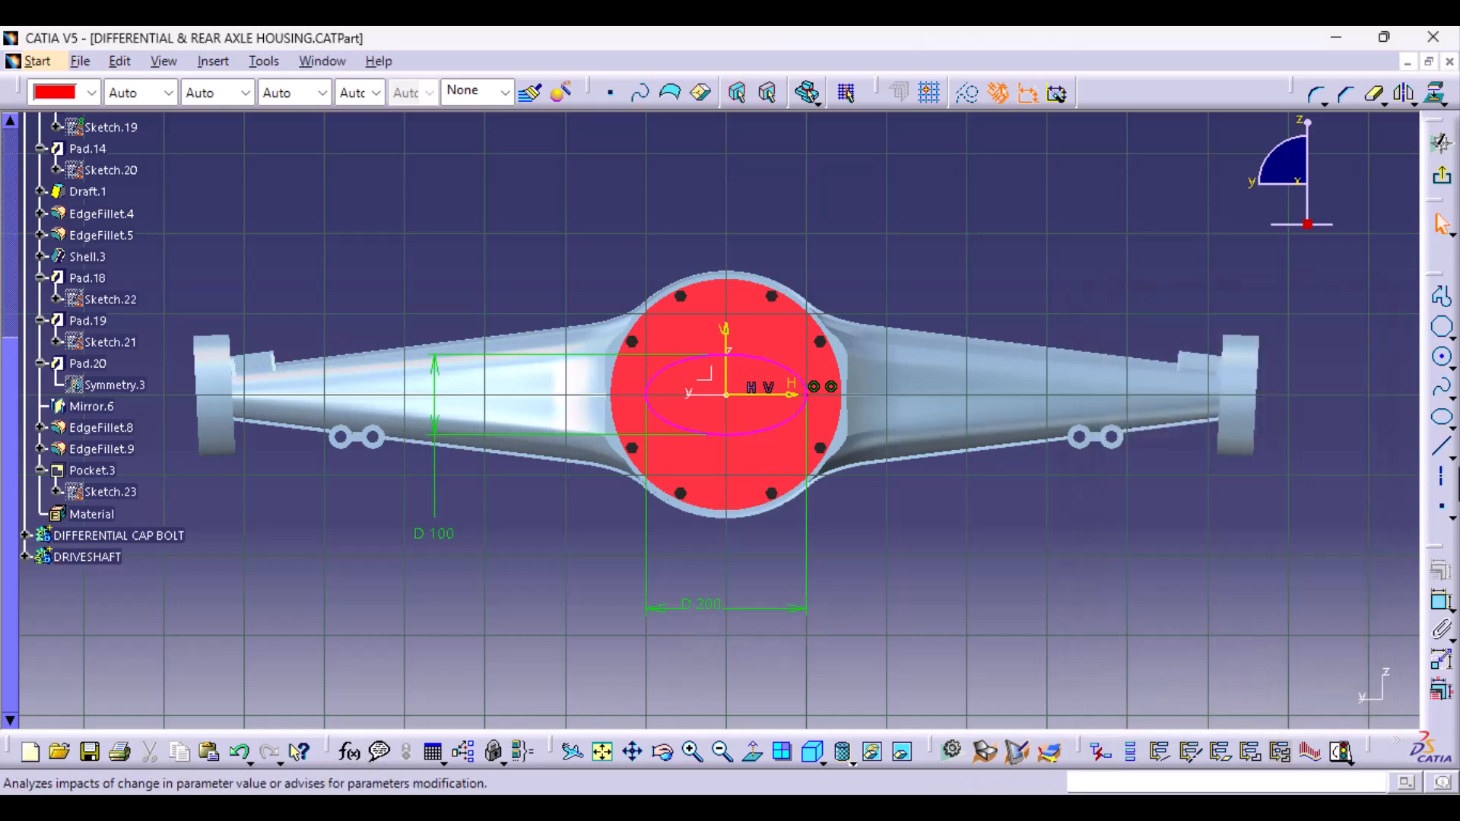
left_click(782, 424)
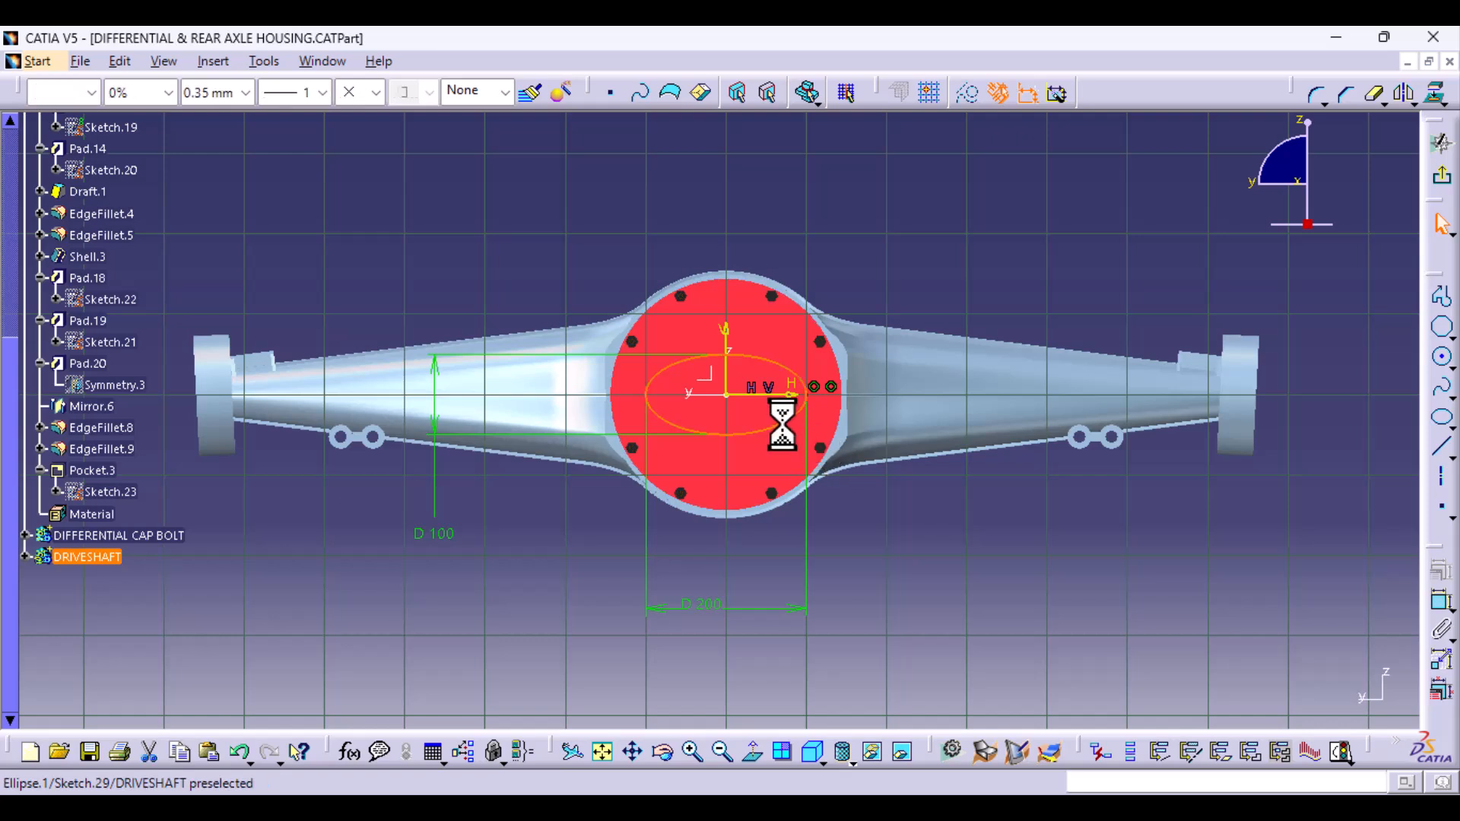
- Remove the vertical constraint from the ellipse, keeping the horizontal constraint and both axis dimensions
left_click(1442, 574)
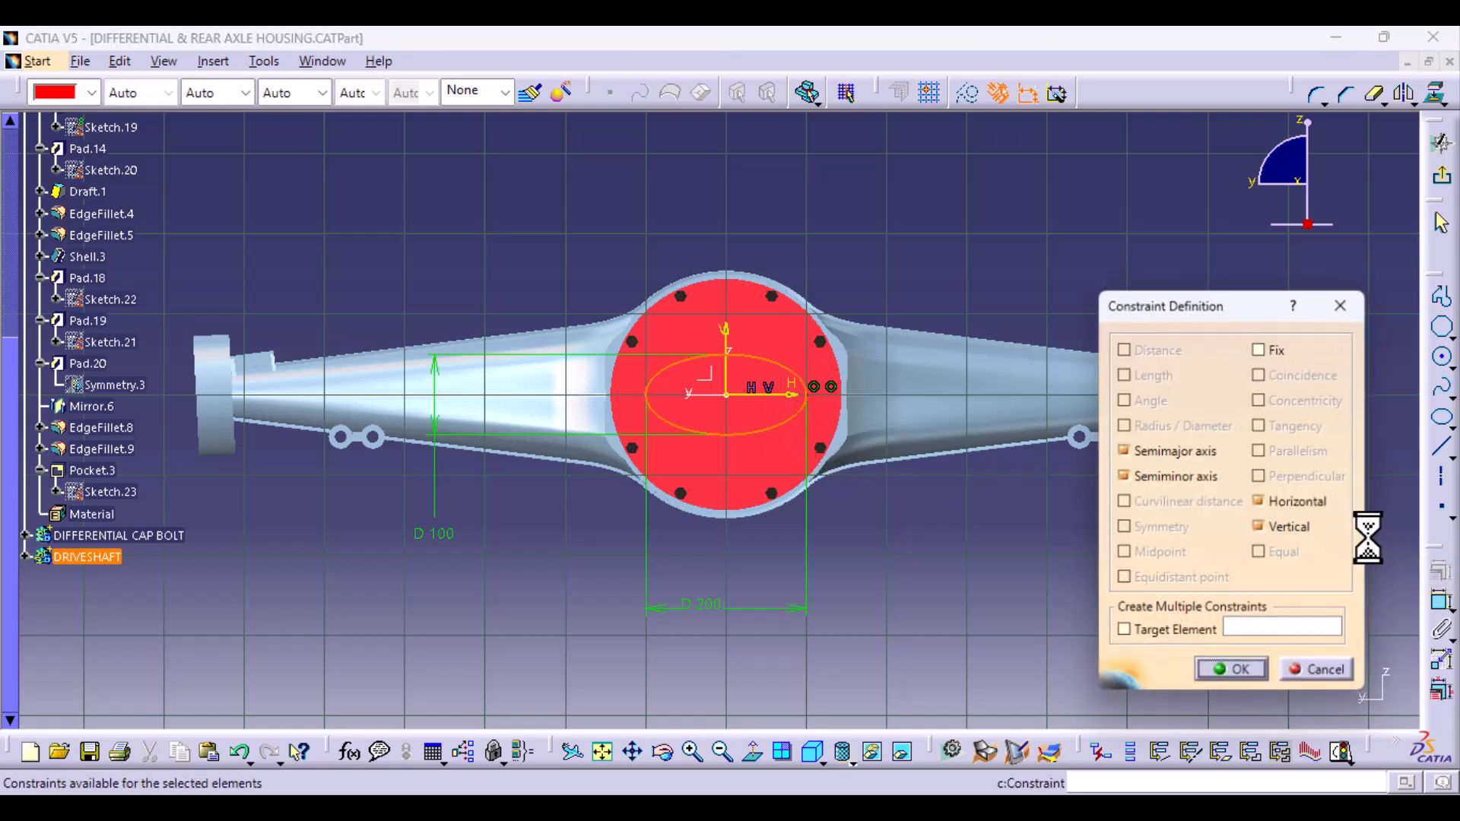
left_click(1293, 527)
left_click(1253, 672)
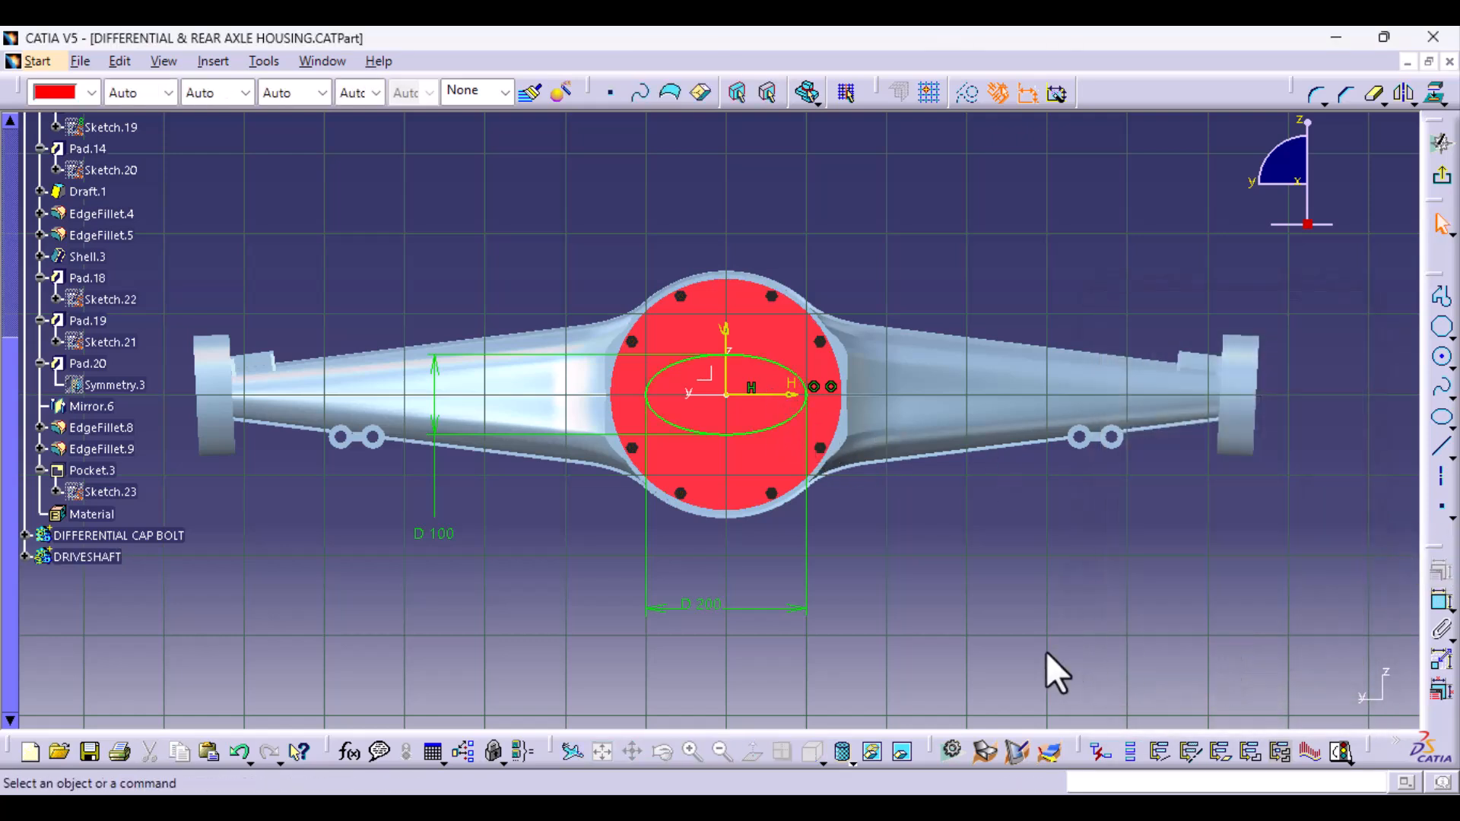
- Reposition the ellipse's 200 mm dimension above the cover disc, set the minor-axis diameter to 150 mm, and exit the sketch
left_click(718, 607)
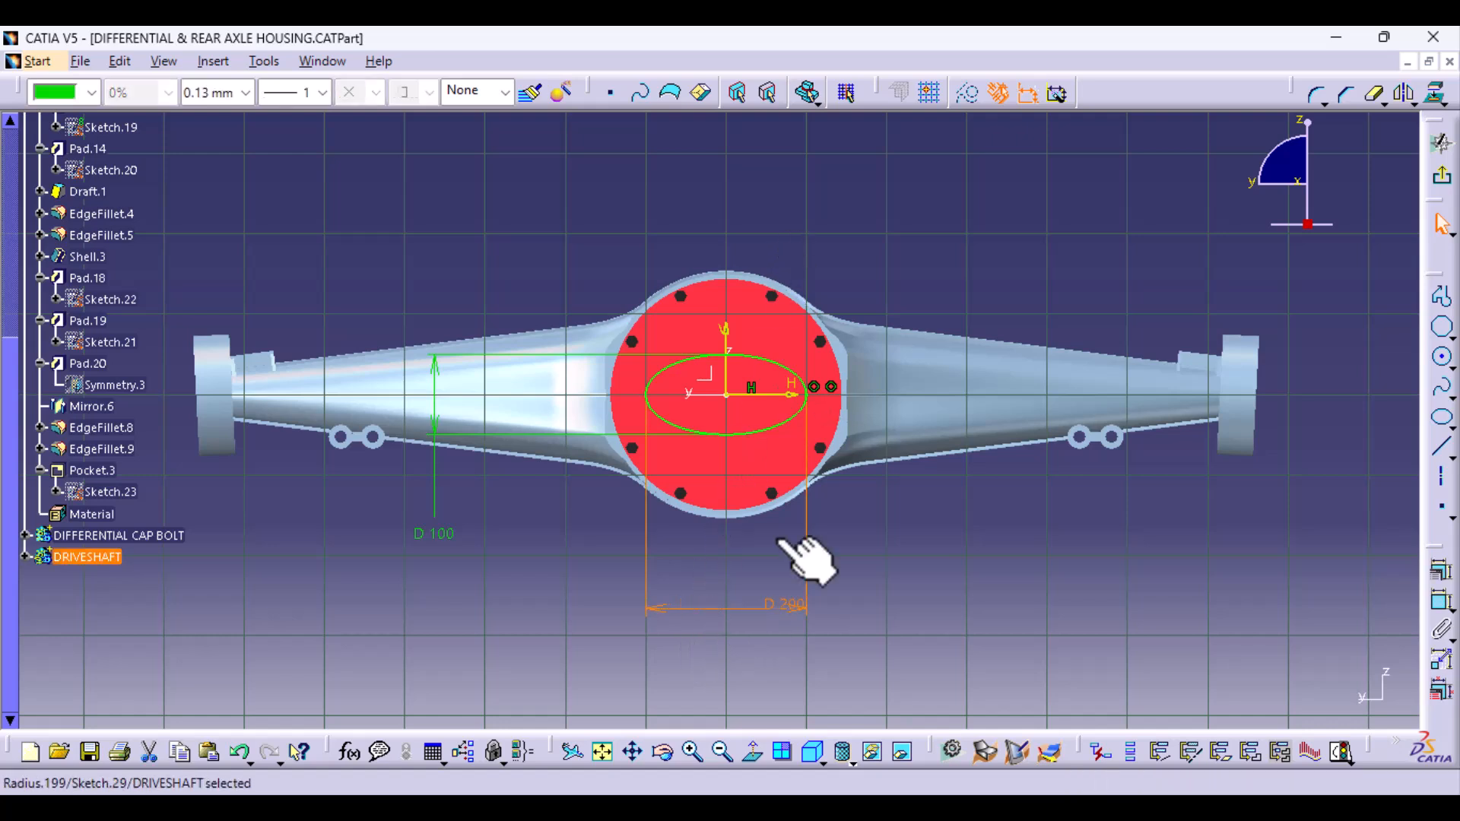
left_click_drag(816, 606, 743, 221)
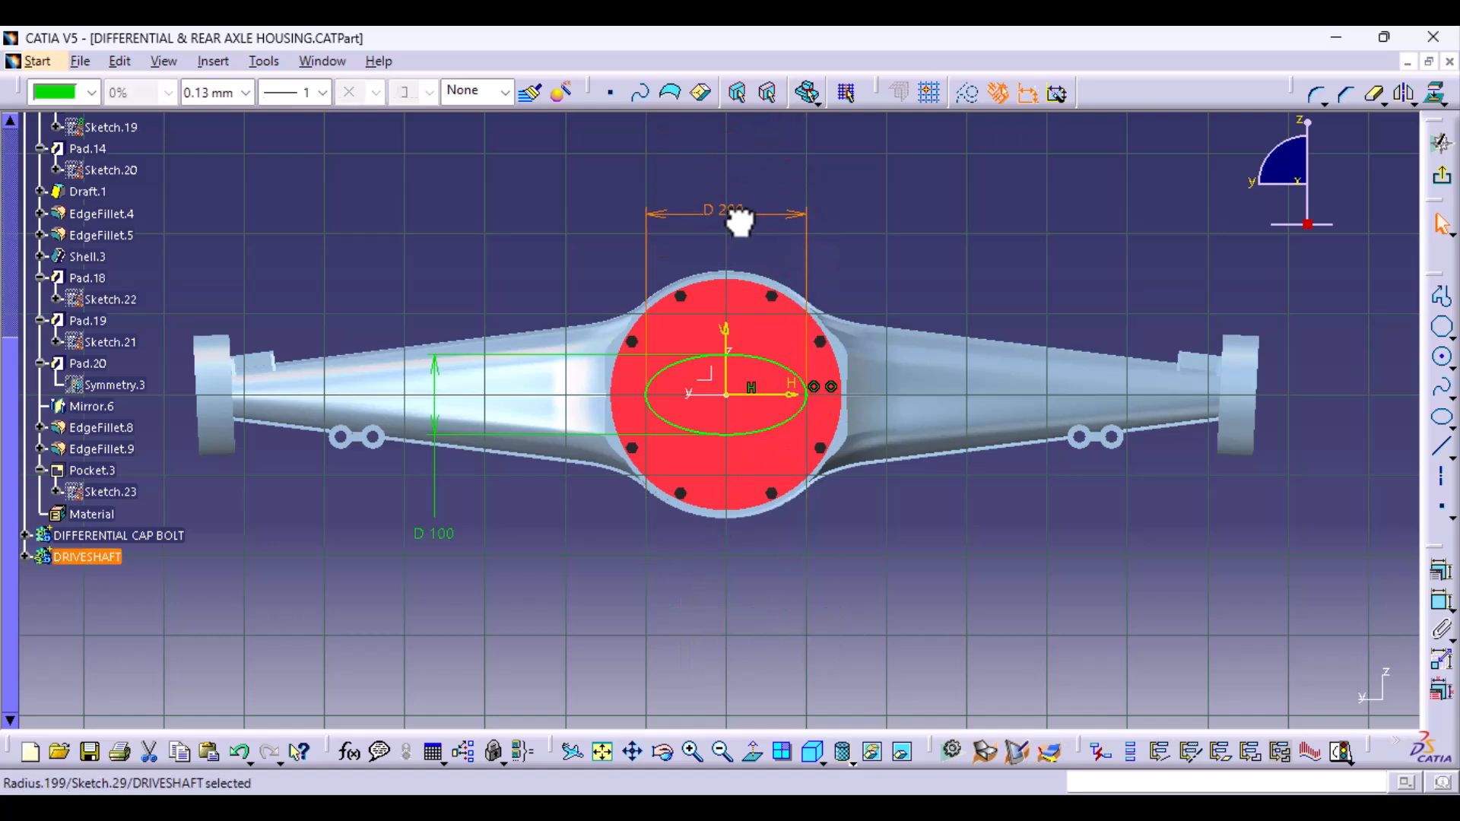
left_click(449, 537)
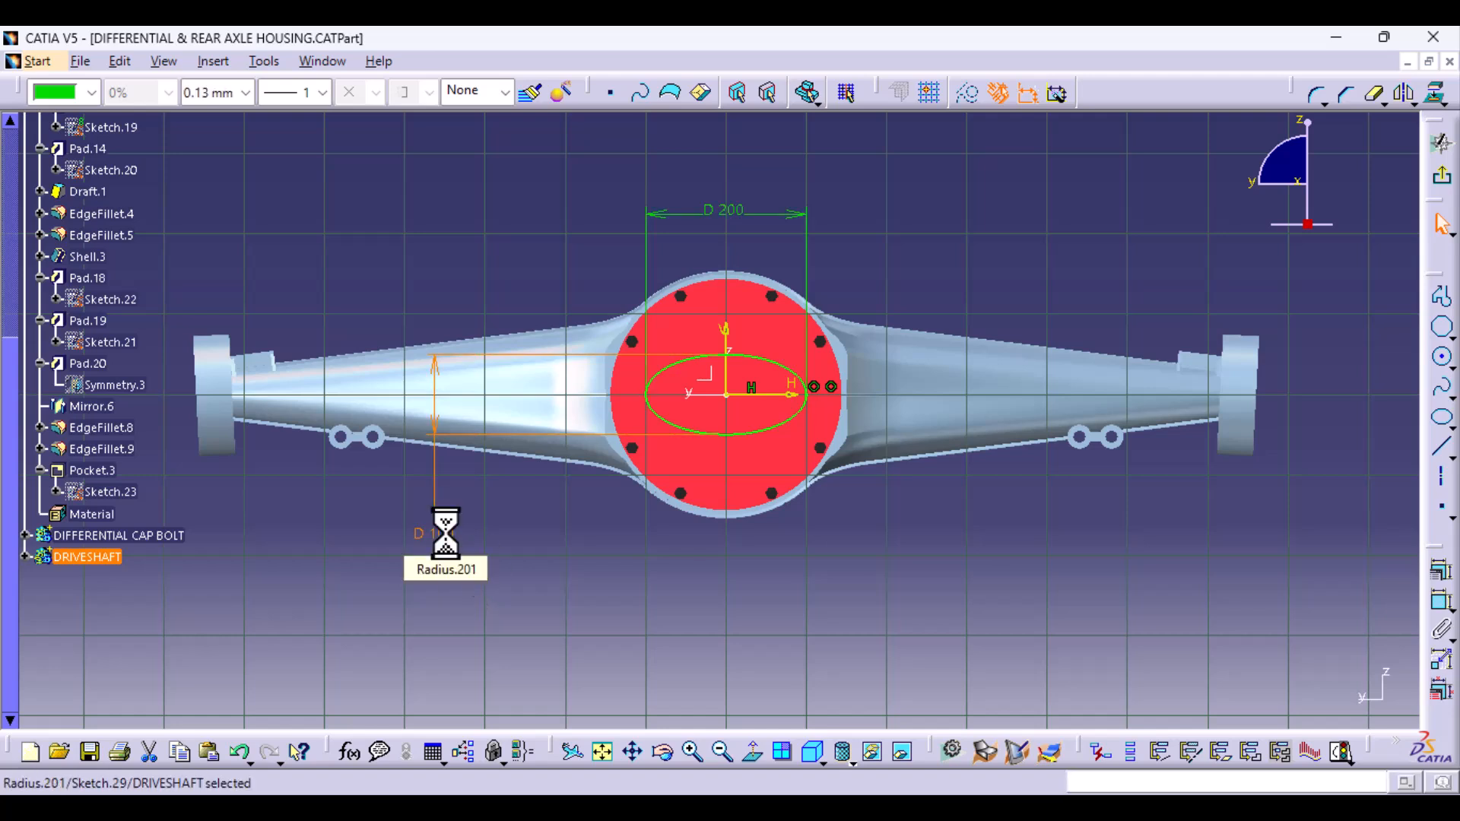
type("1")
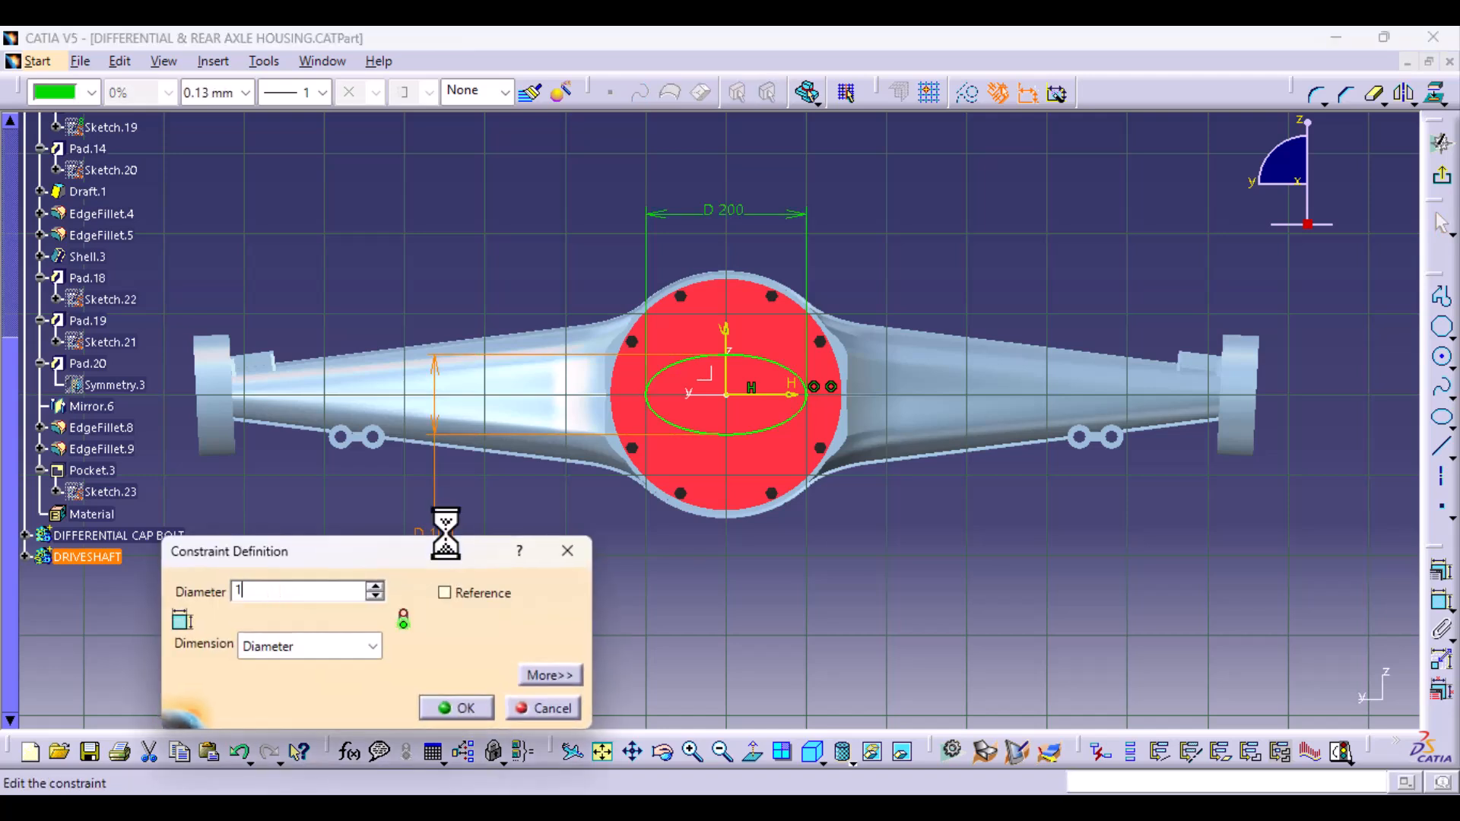
type("50")
key("Return")
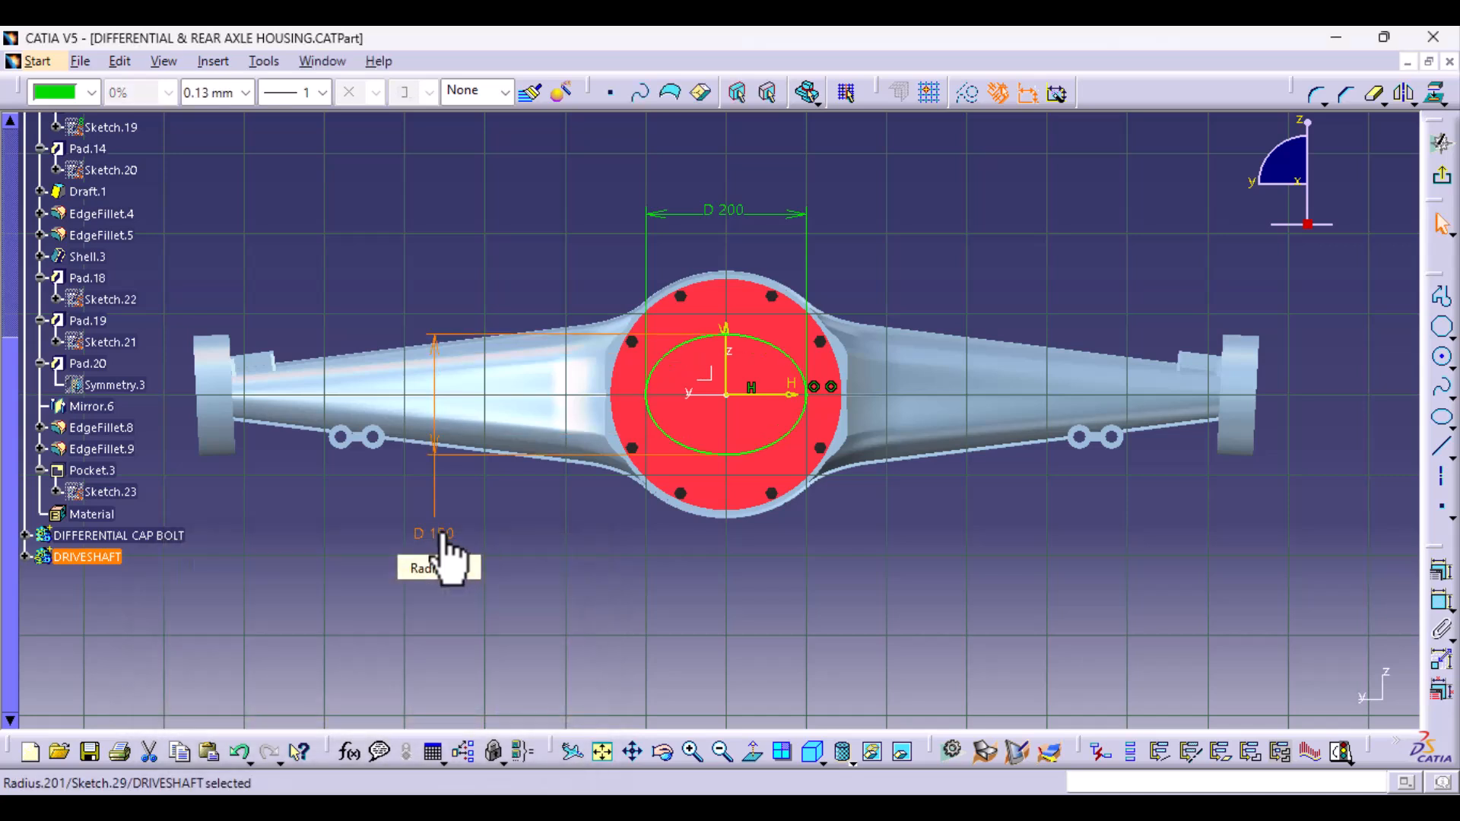
left_click(1061, 545)
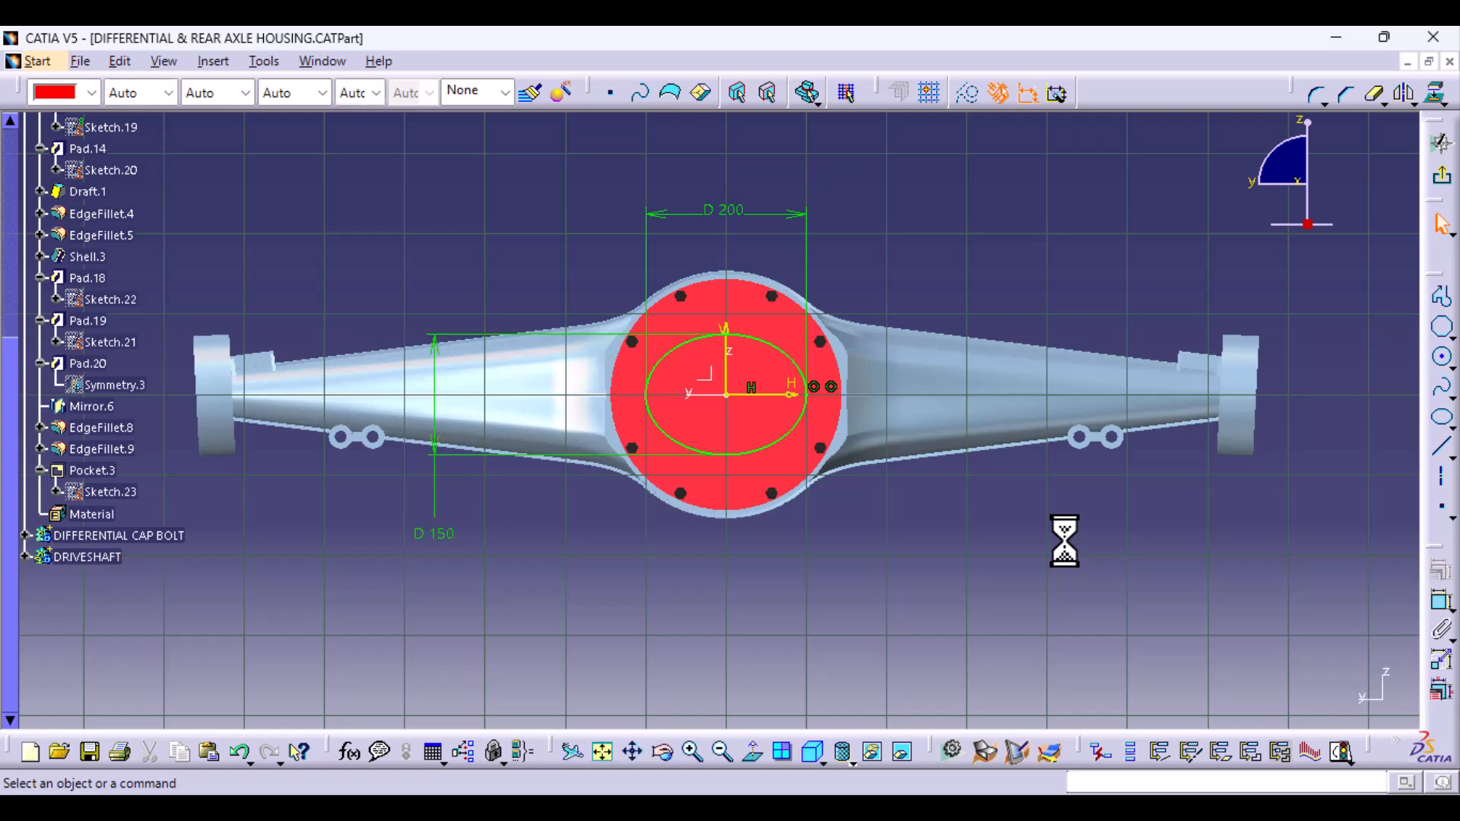
left_click(1441, 183)
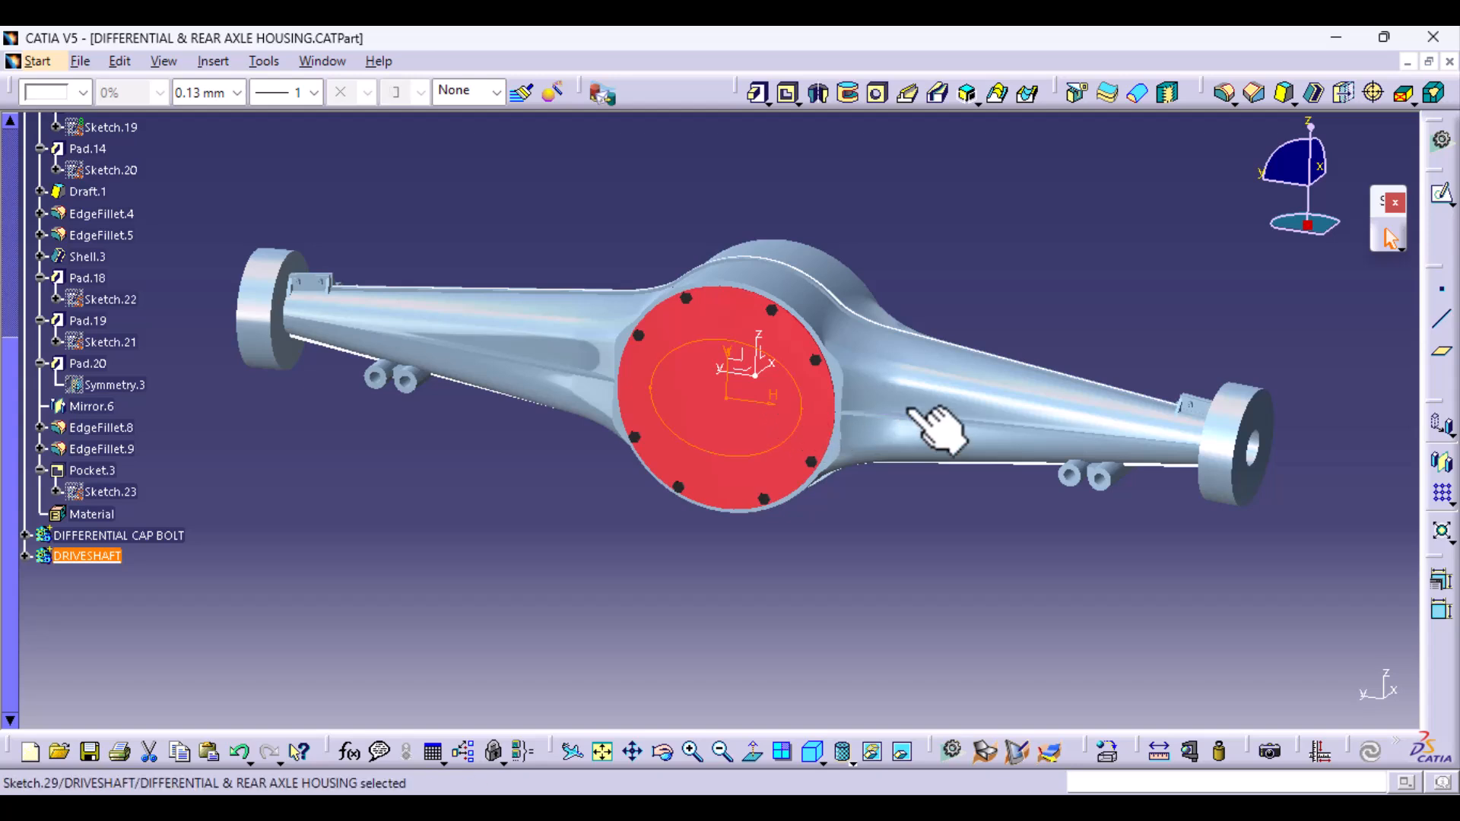
- Start a reference plane of type Offset from plane, using the axis system's YZ plane as reference
middle_click_drag(923, 423, 882, 586)
middle_click_drag(873, 439, 830, 498)
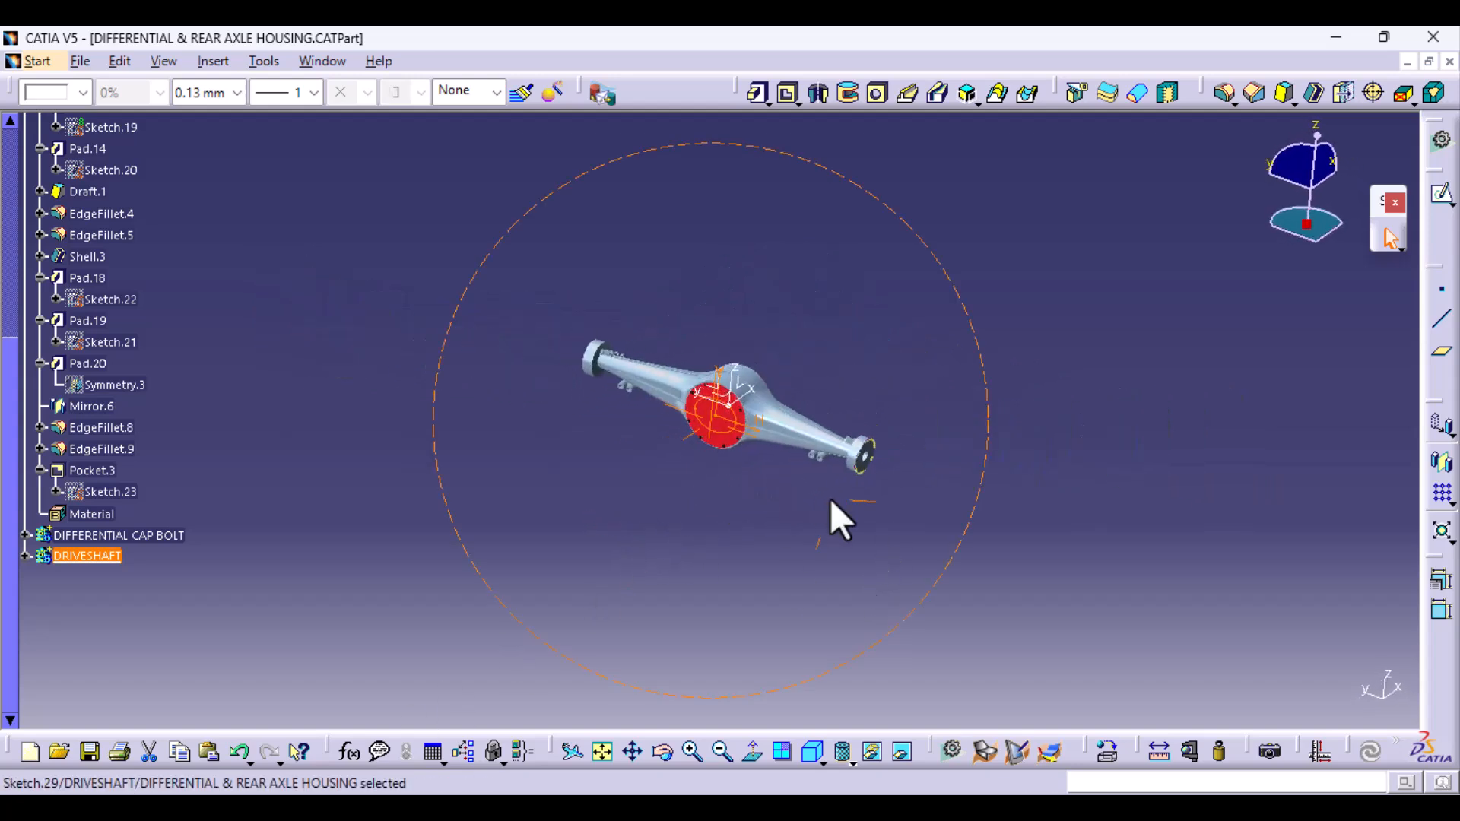
left_click(1441, 355)
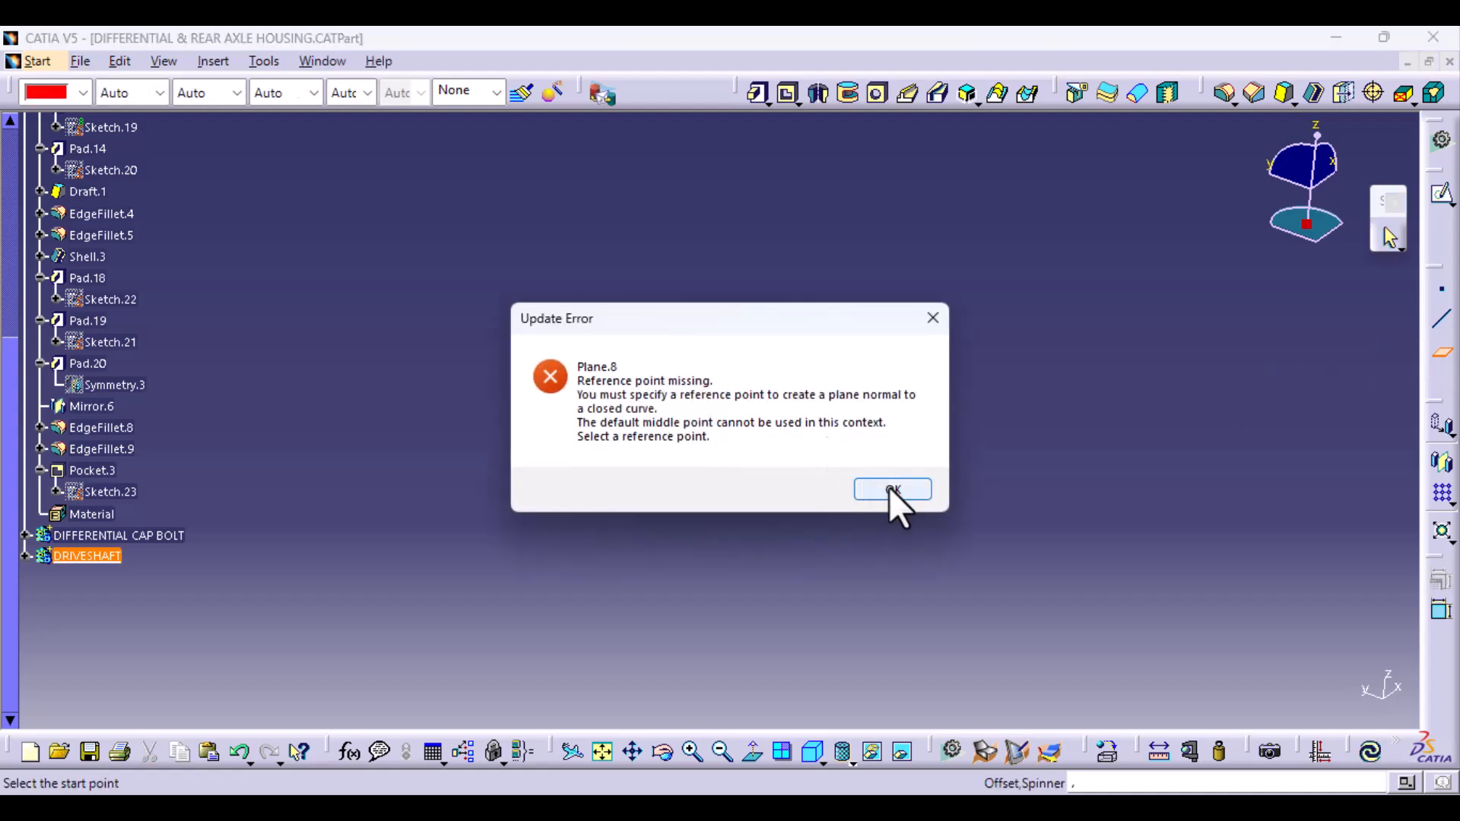
left_click(893, 490)
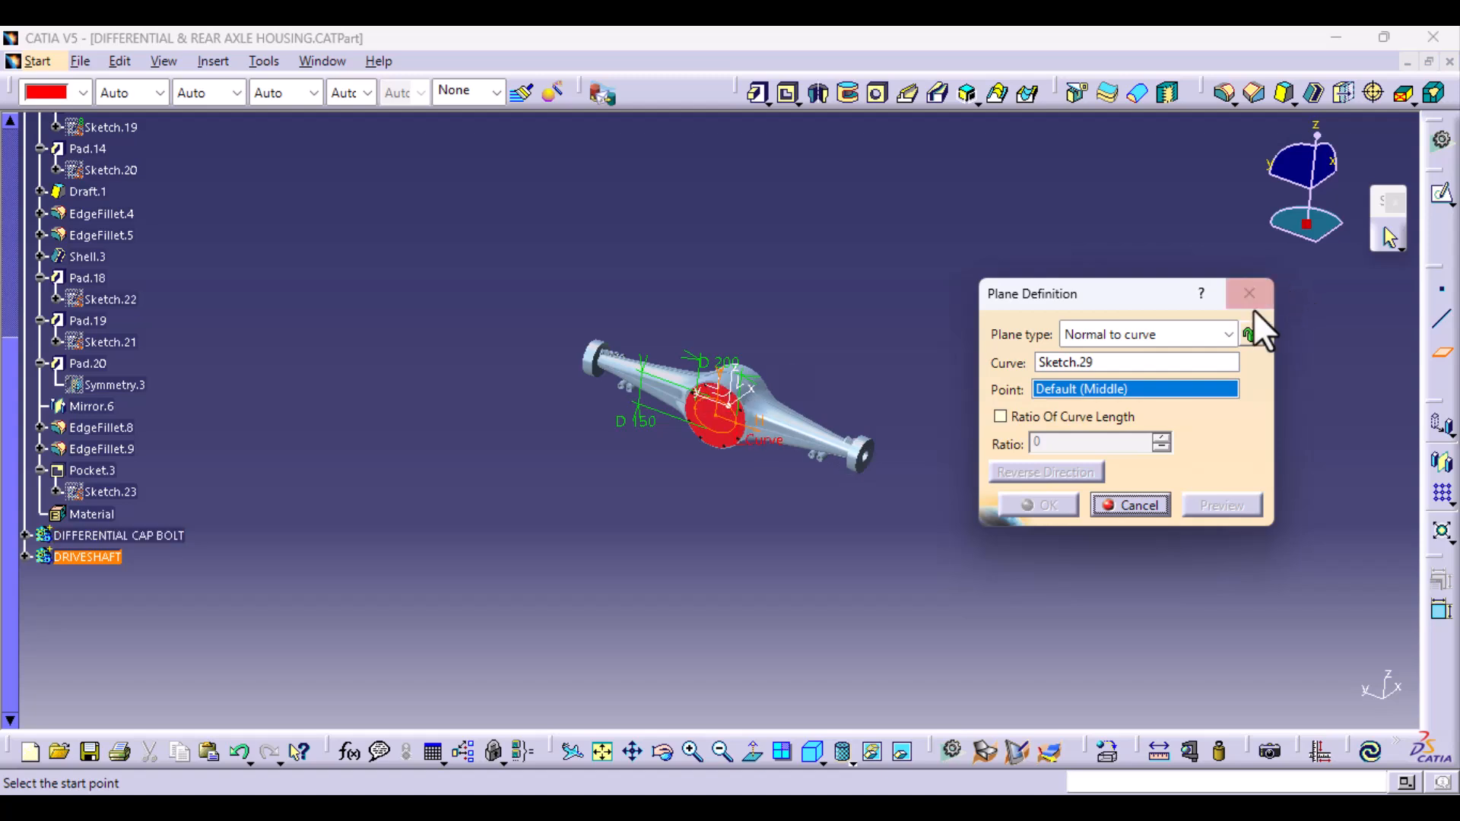
left_click(1209, 334)
left_click(1176, 363)
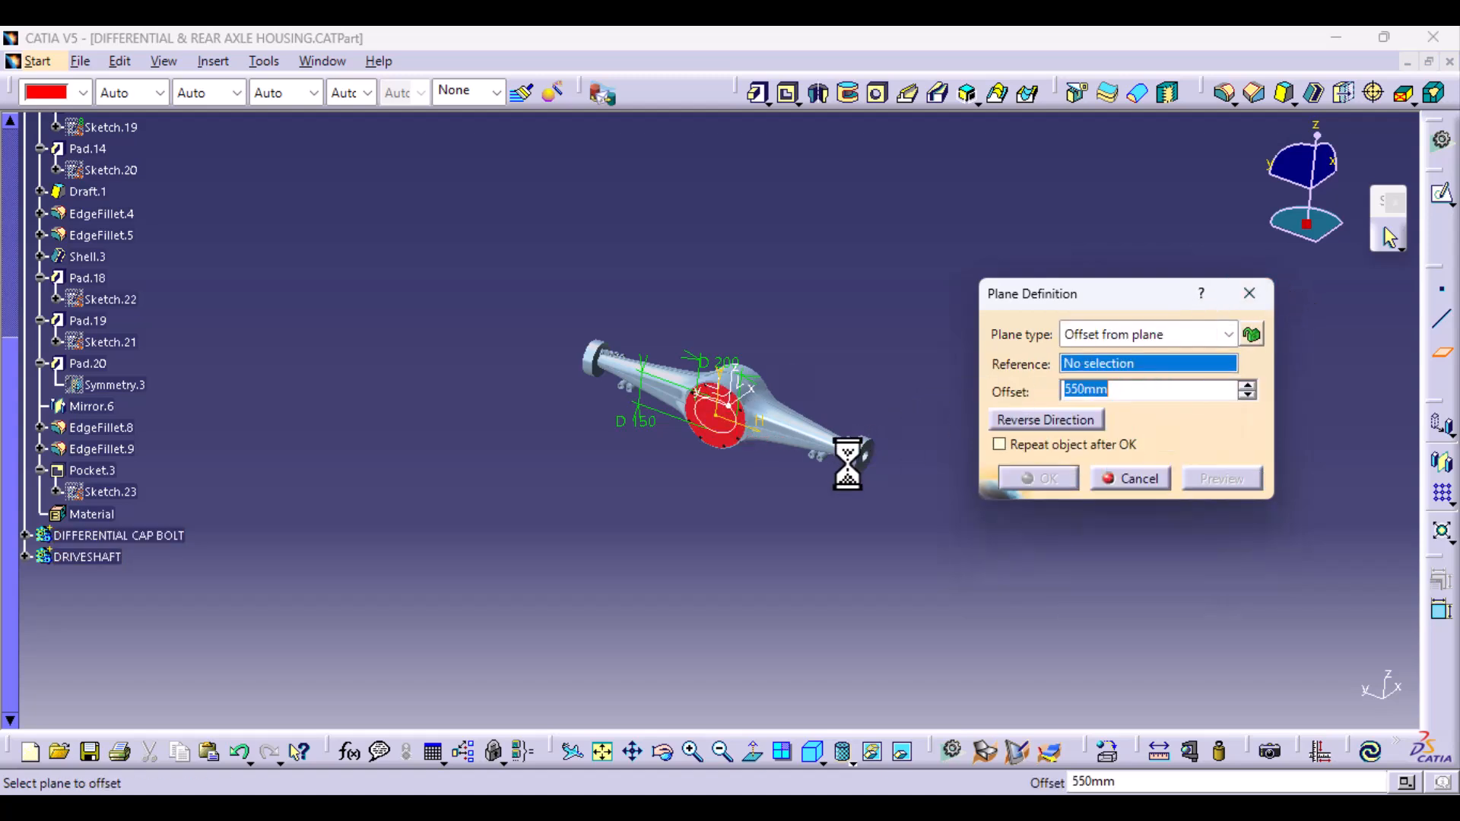
middle_click_drag(800, 523, 745, 386, "ctrl")
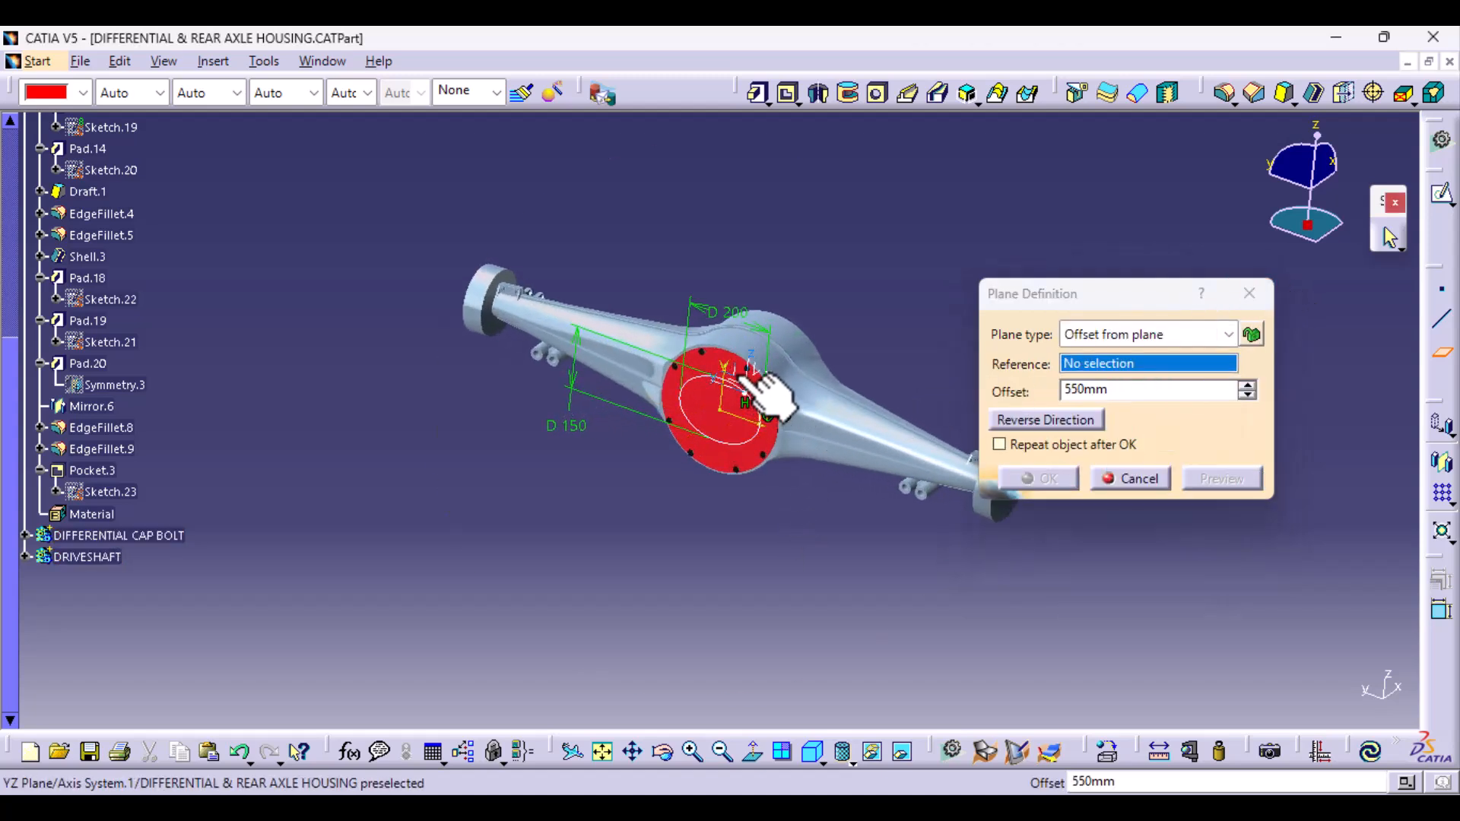
left_click(747, 373)
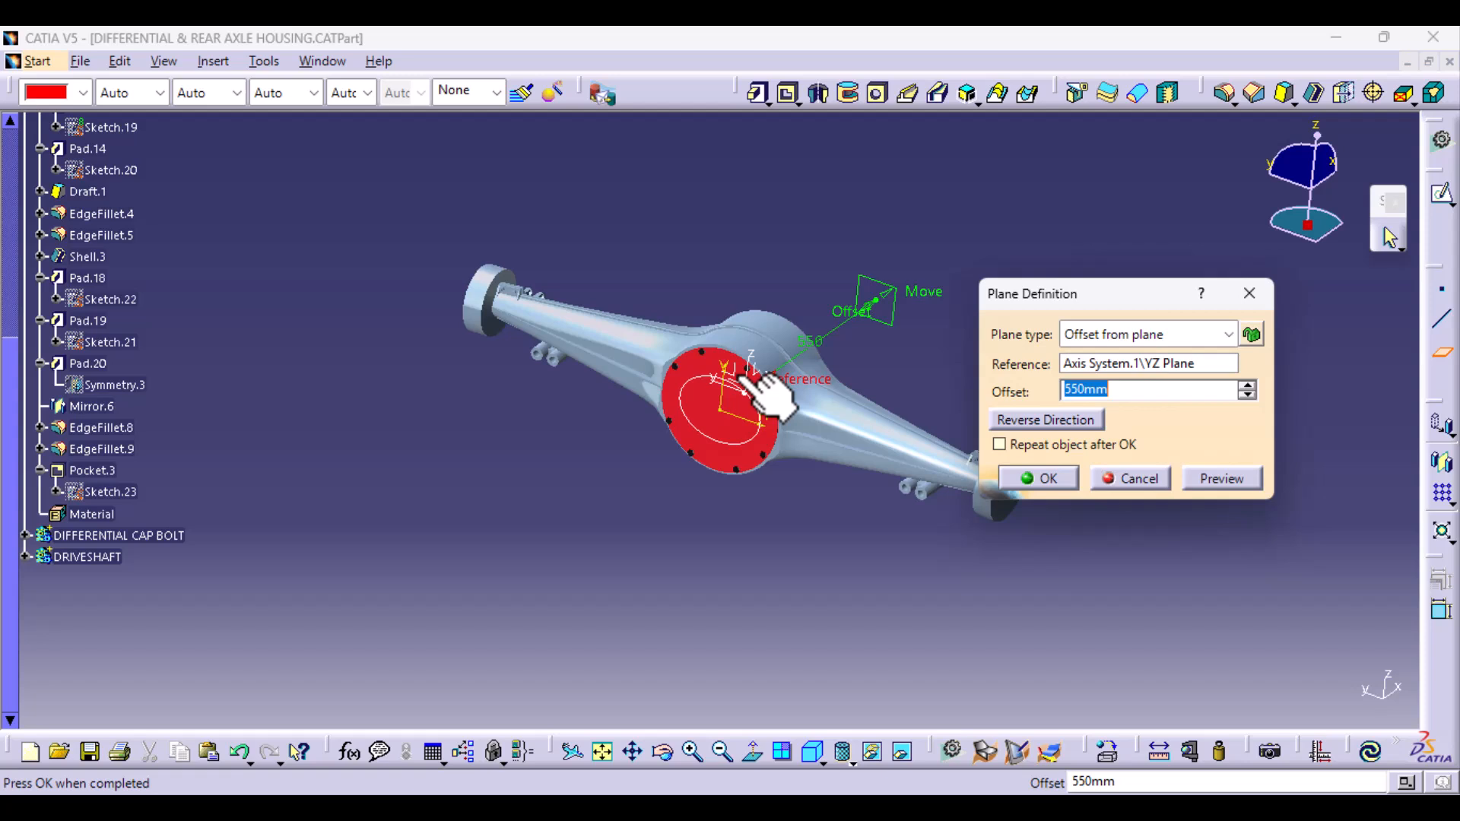
- Reverse the plane's offset direction, set the offset to 1235 mm, and create the plane
left_click(1074, 422)
left_click(1095, 392)
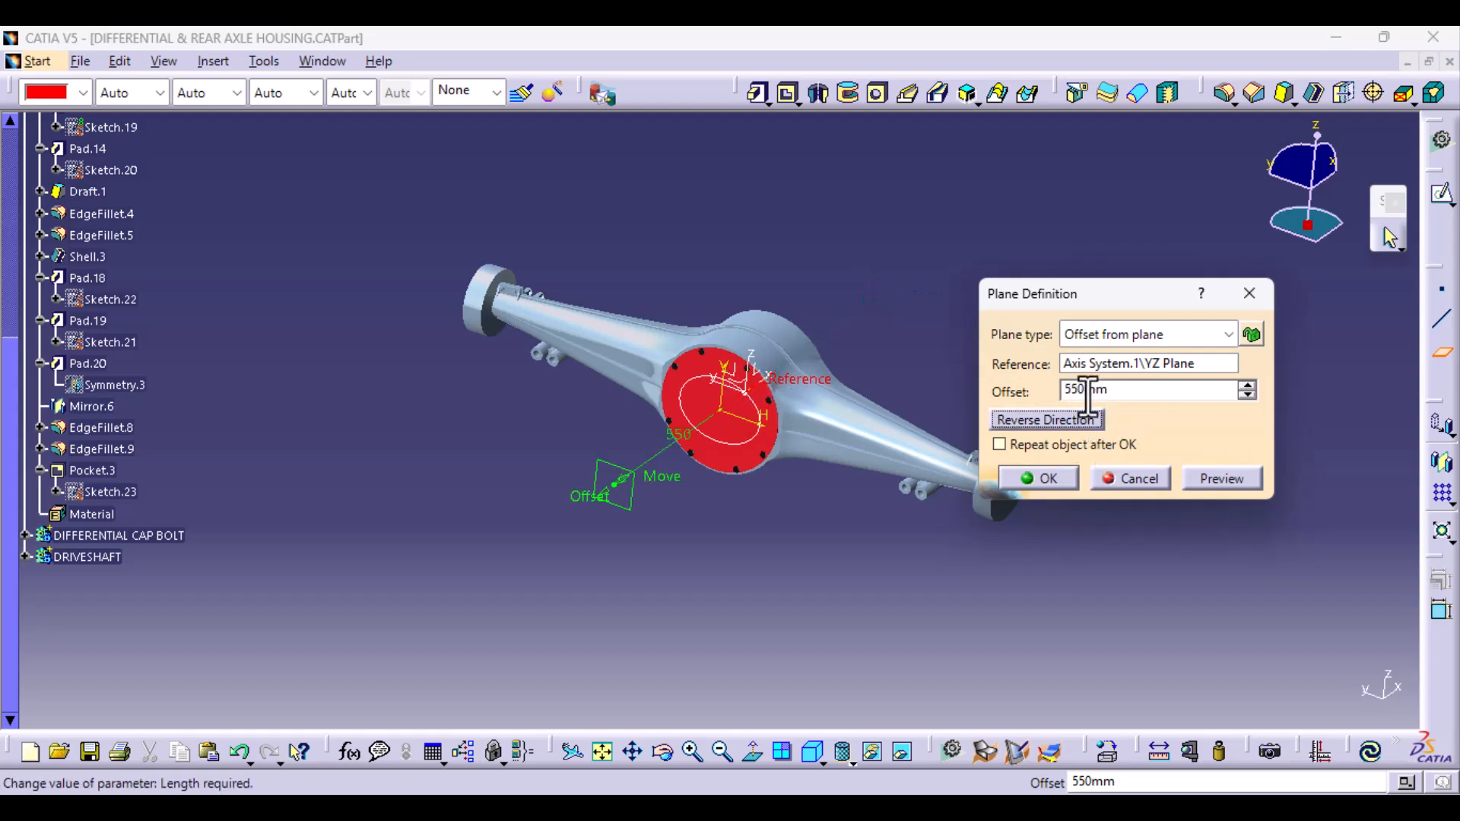
left_click_drag(1087, 397, 1050, 403)
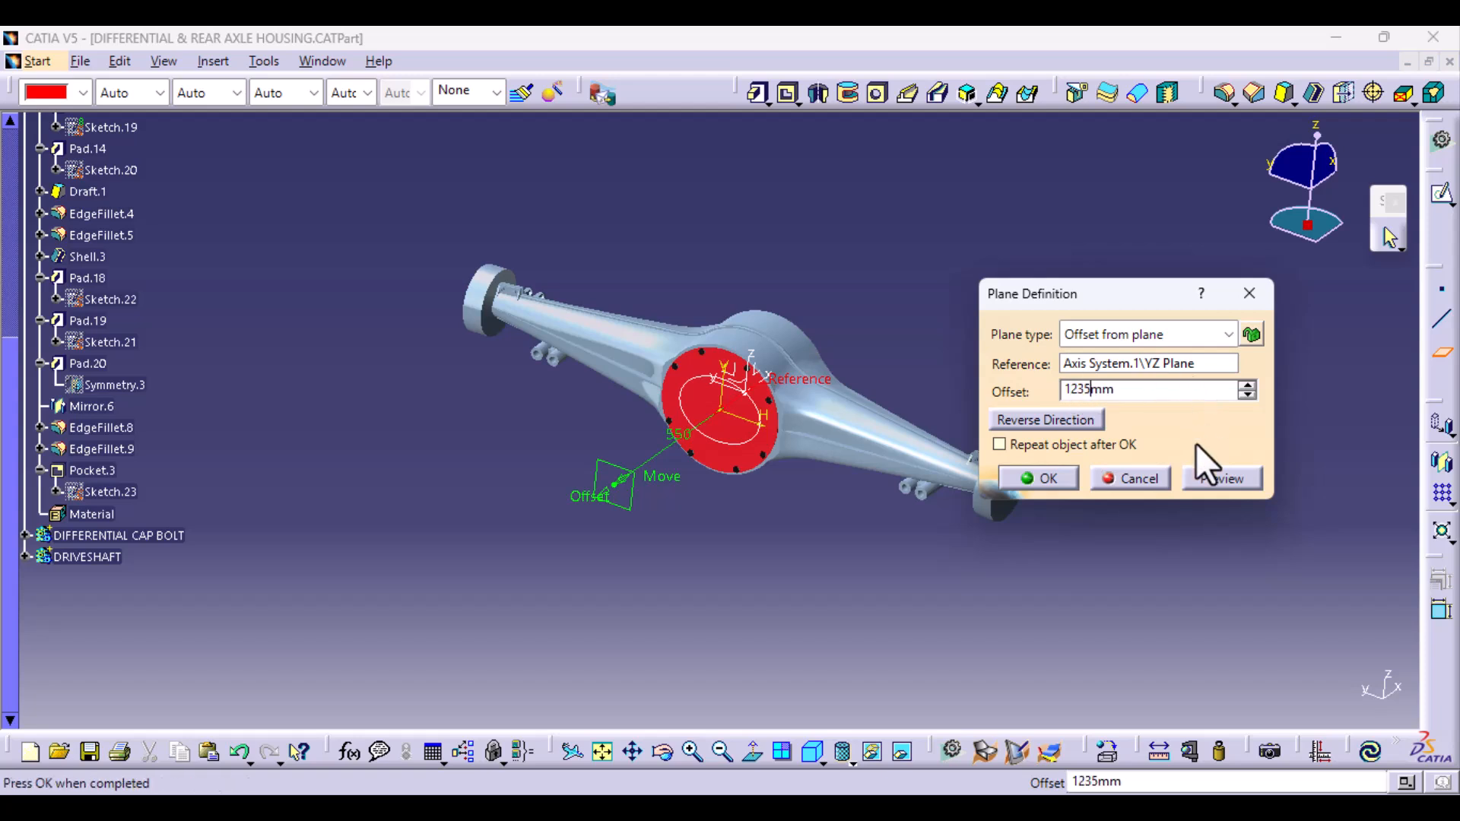
left_click(1216, 478)
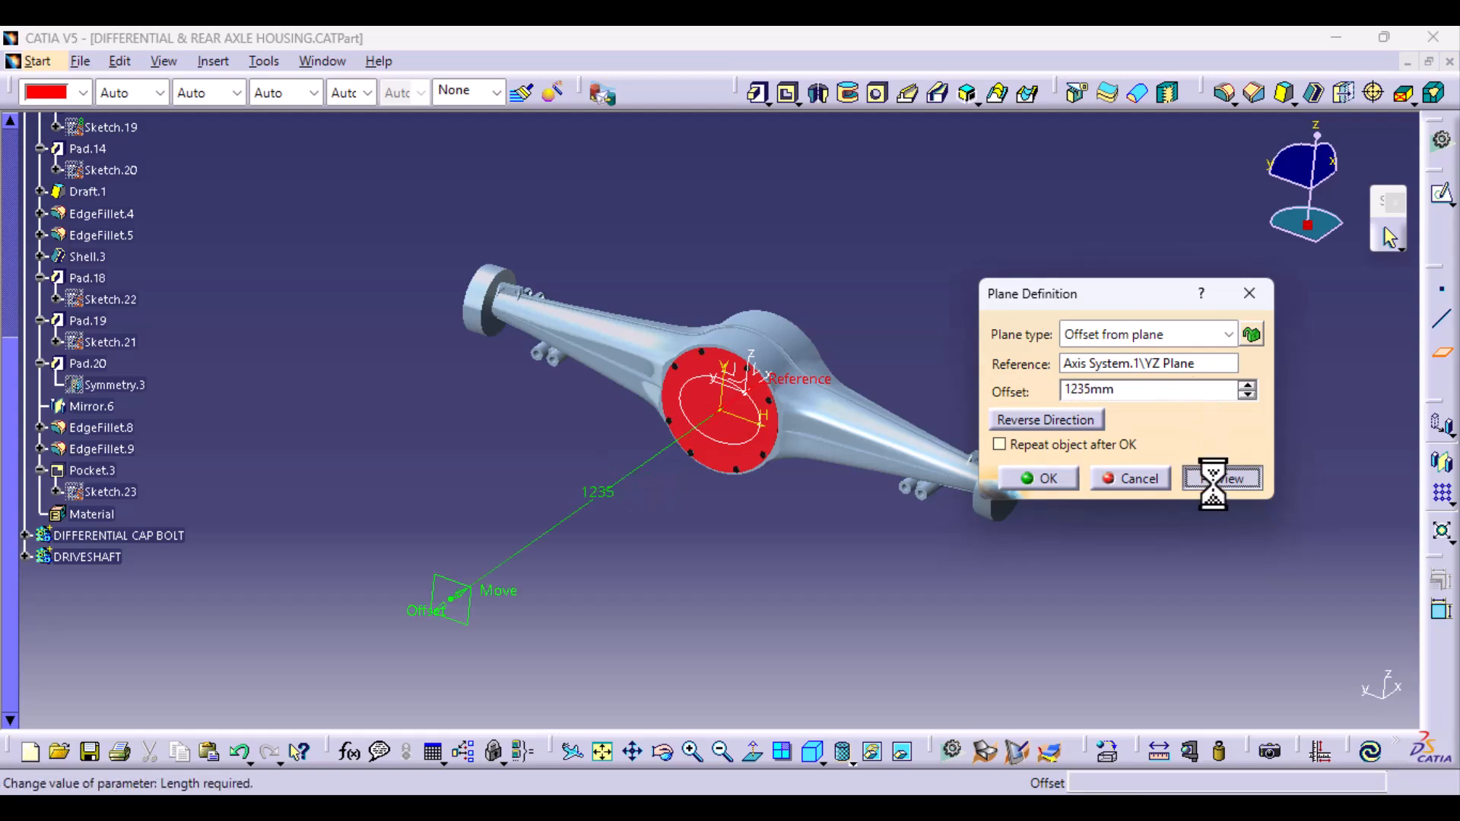
left_click(1058, 482)
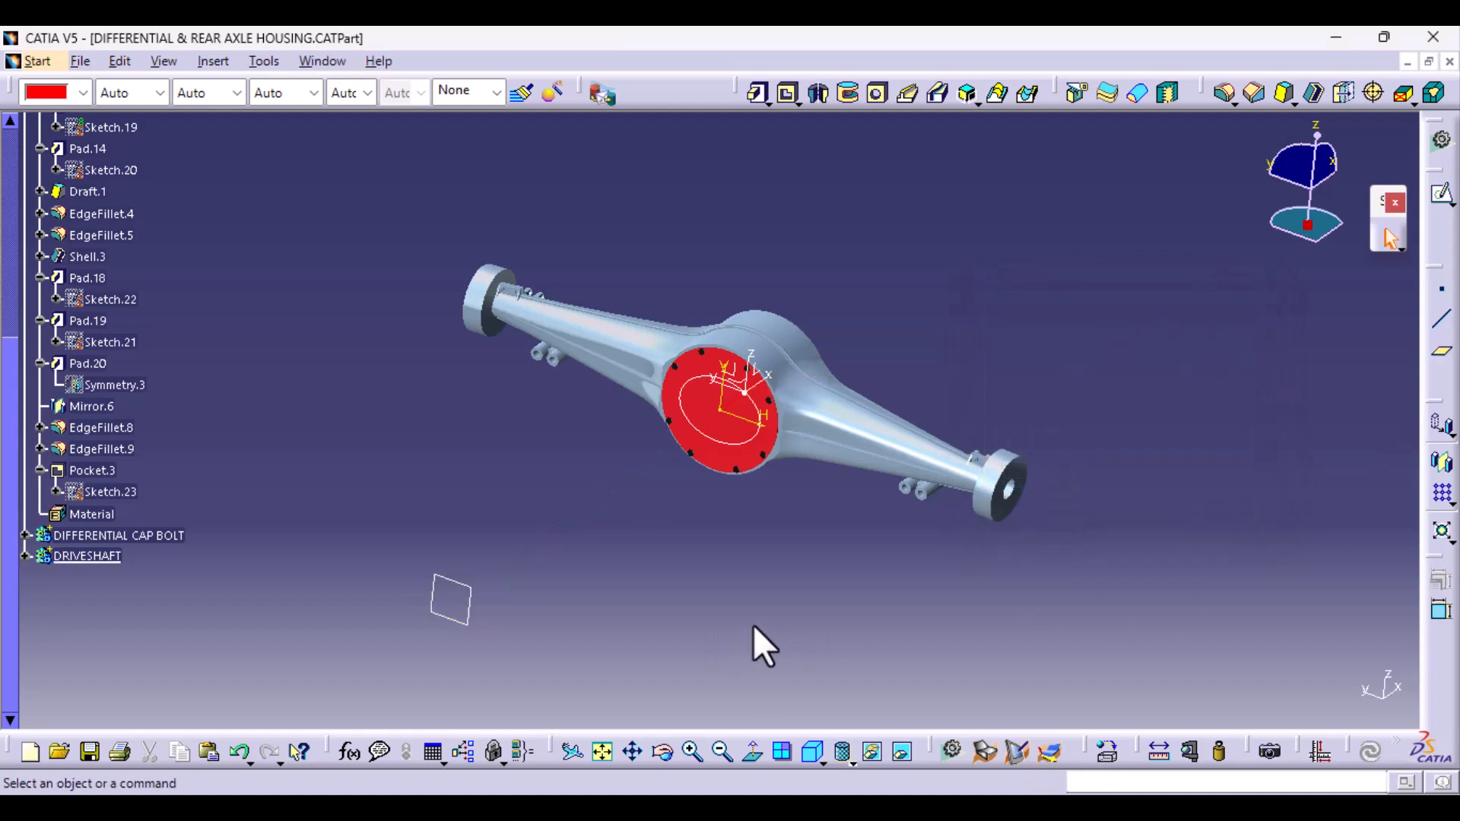
- Sketch a circle about 52 mm in diameter, centred on the sketch origin of the new offset plane
left_click(469, 617)
left_click(1442, 195)
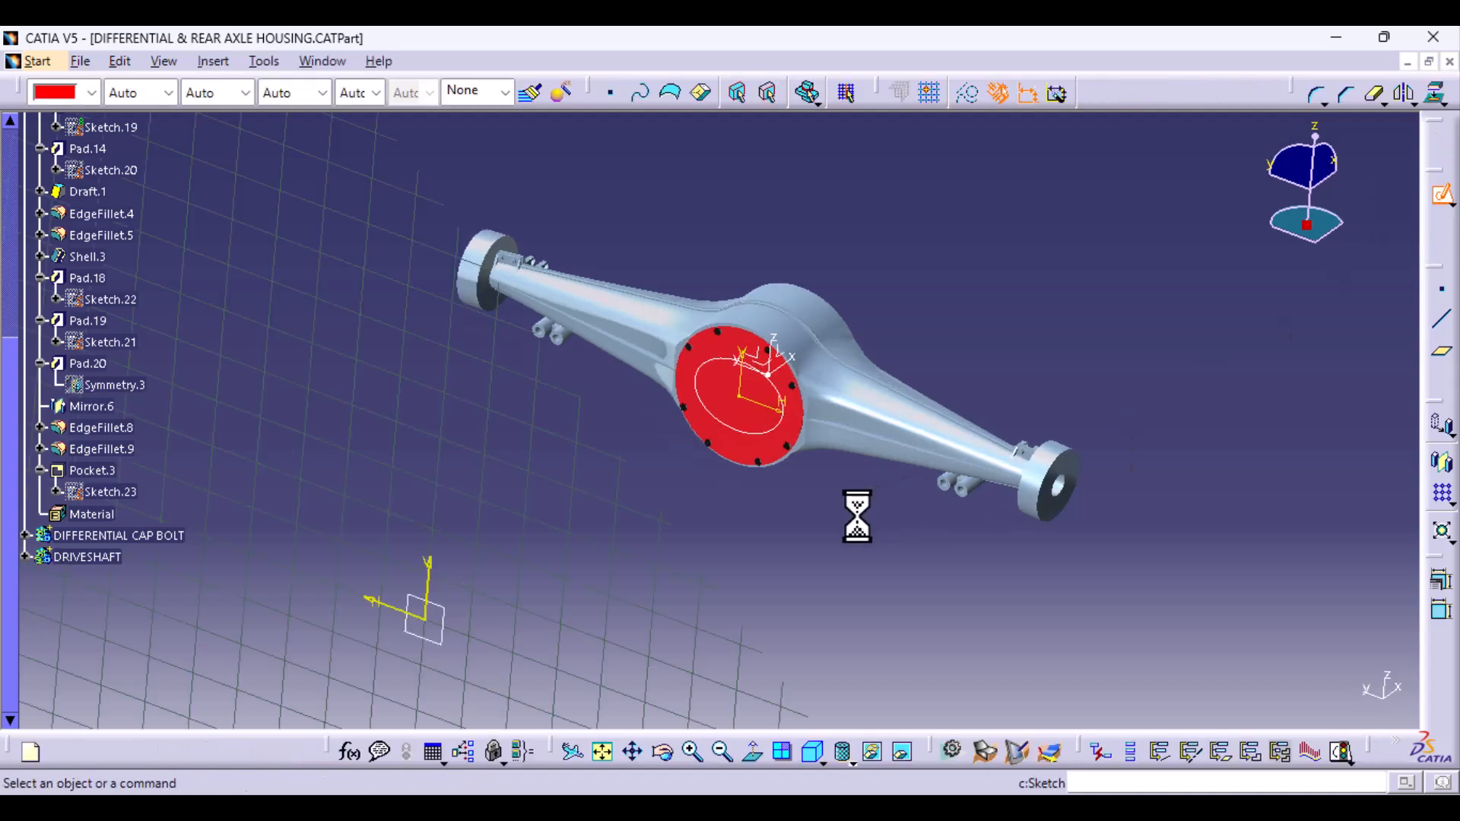
left_click(1442, 358)
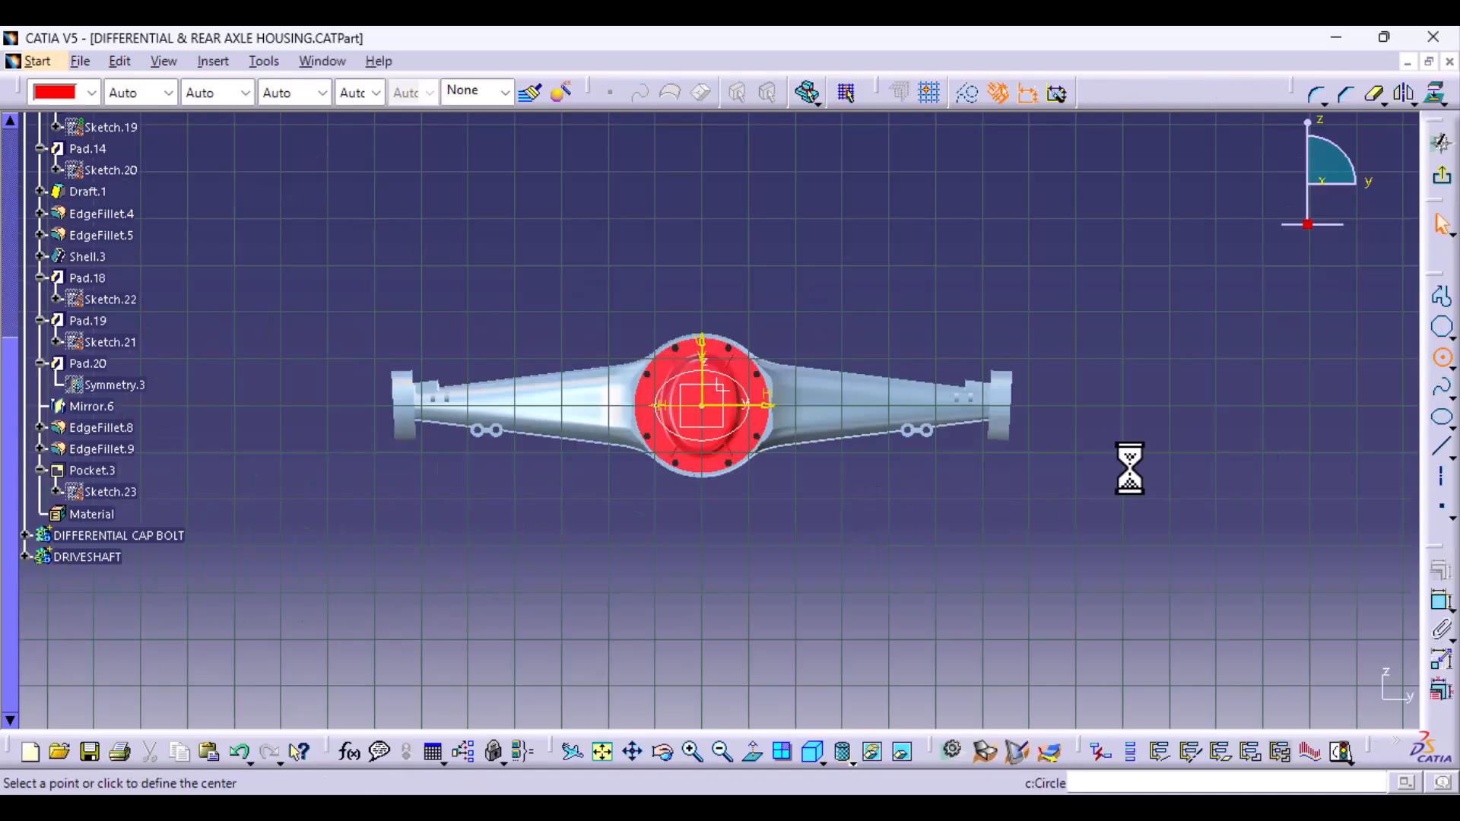
middle_click_drag(720, 520, 719, 308)
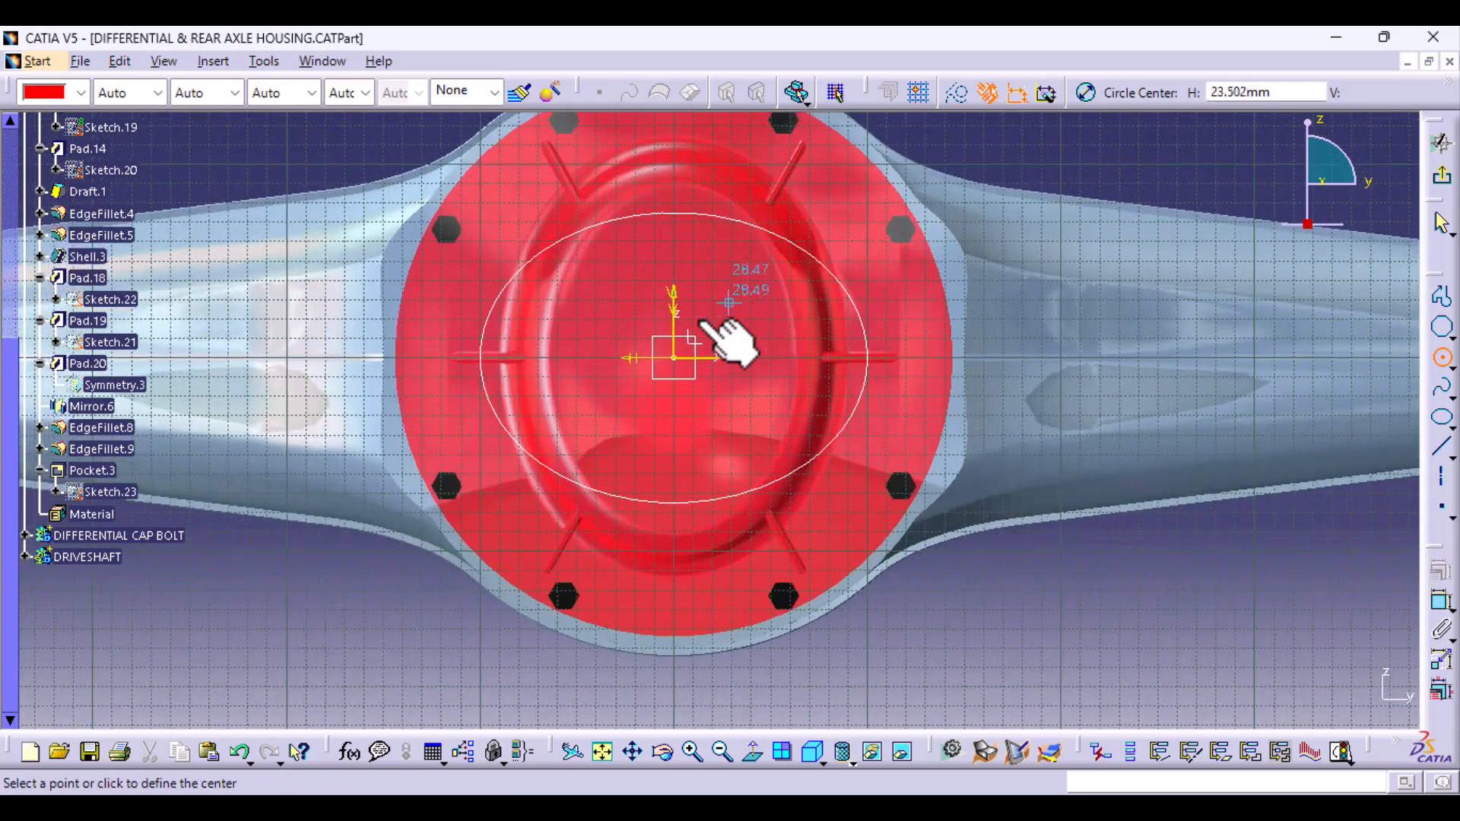
left_click(674, 358)
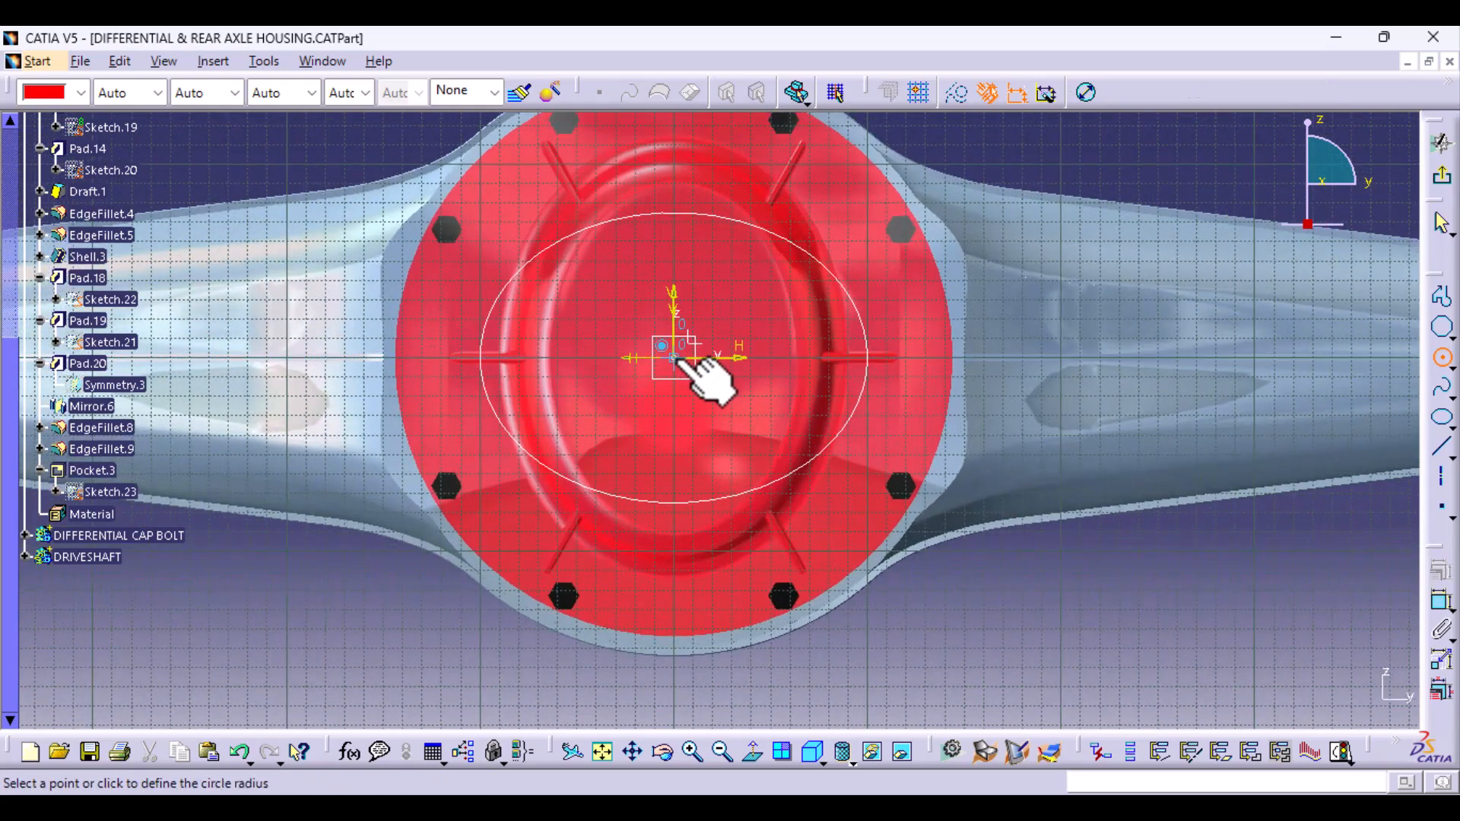
left_click(688, 407)
- Dimension the circle, set its diameter to 60 mm, and exit the sketch
left_click(1441, 601)
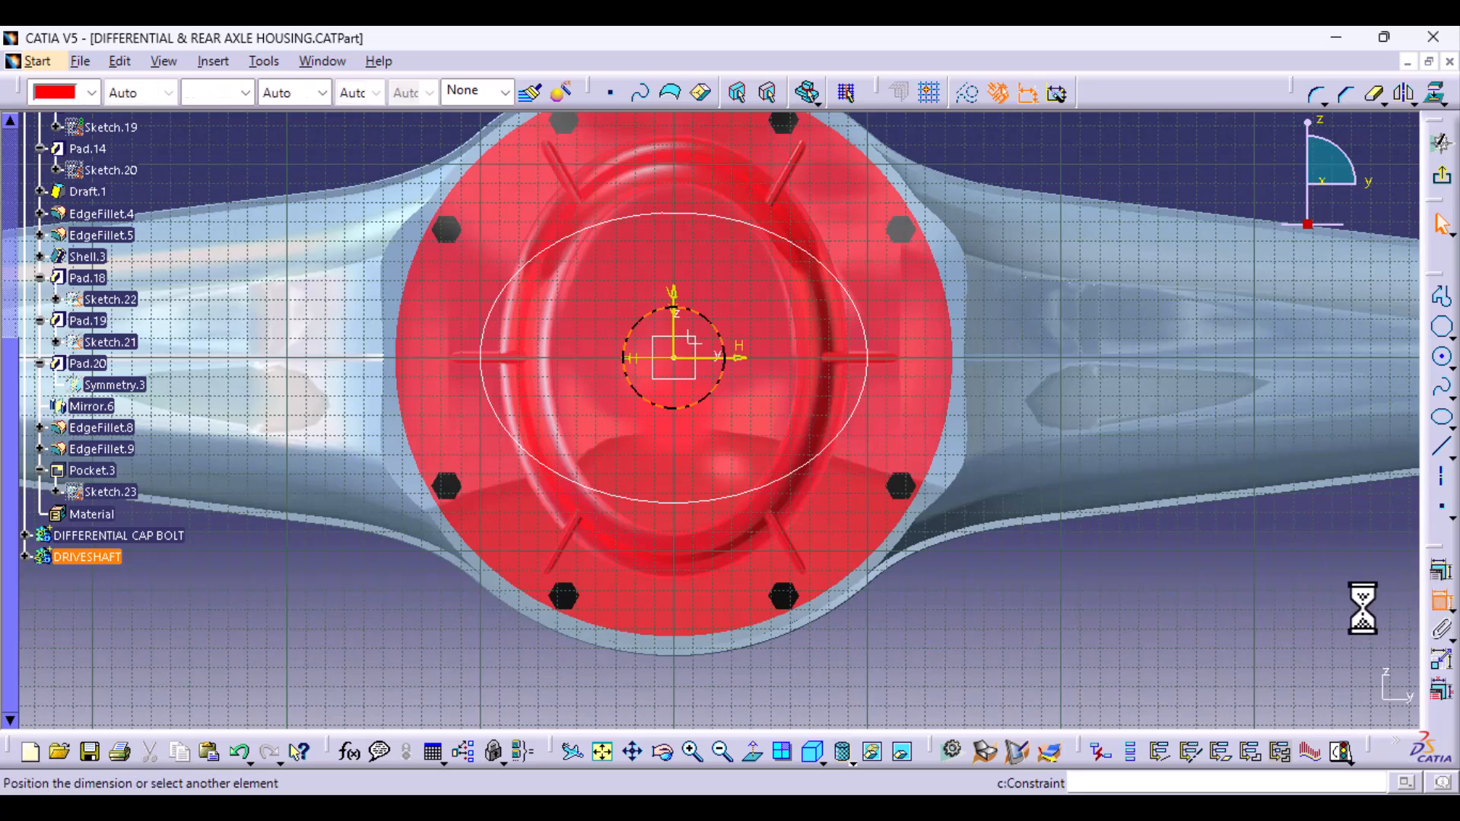
left_click(1077, 606)
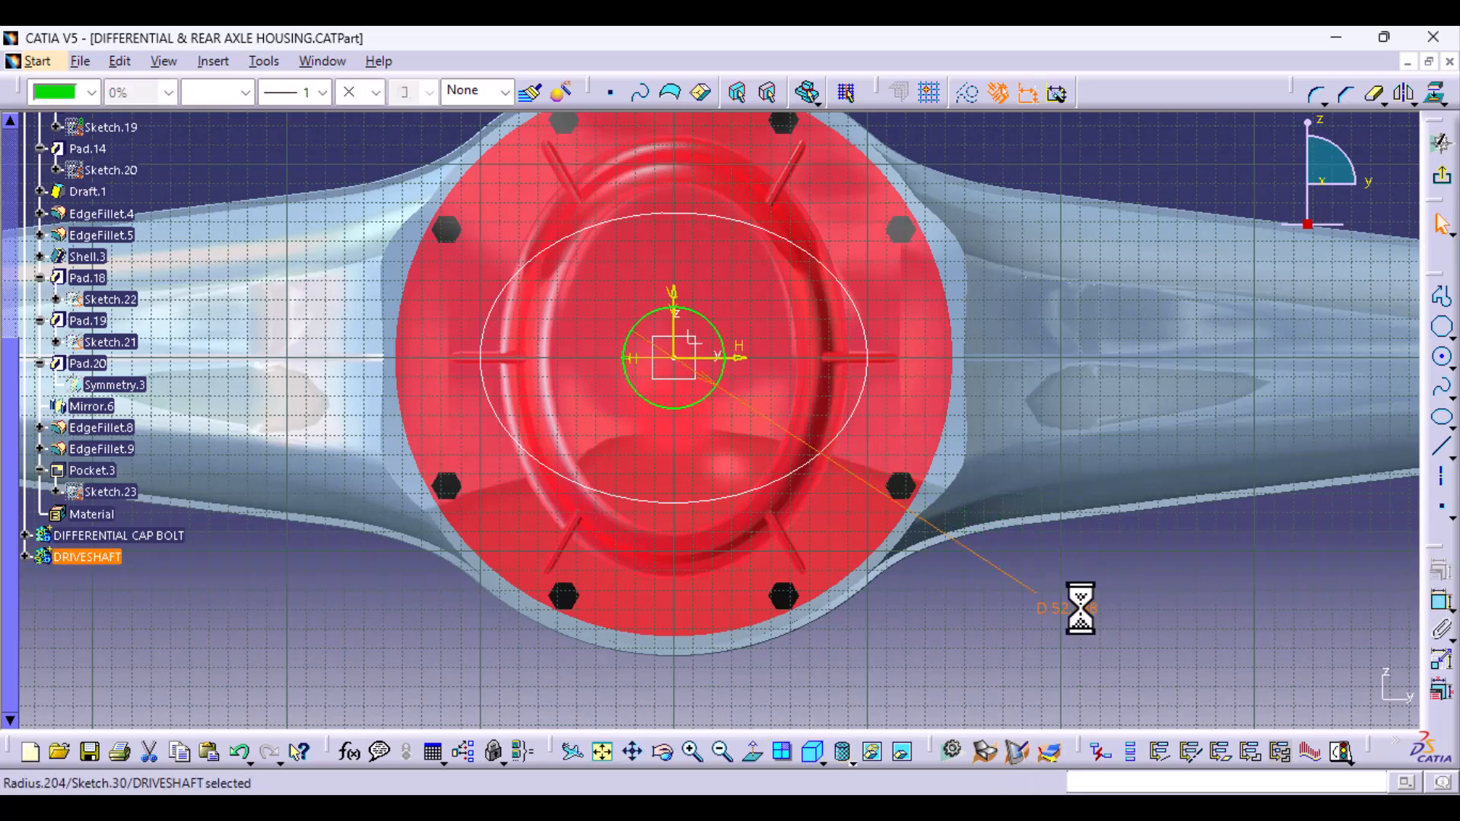
type("60mm")
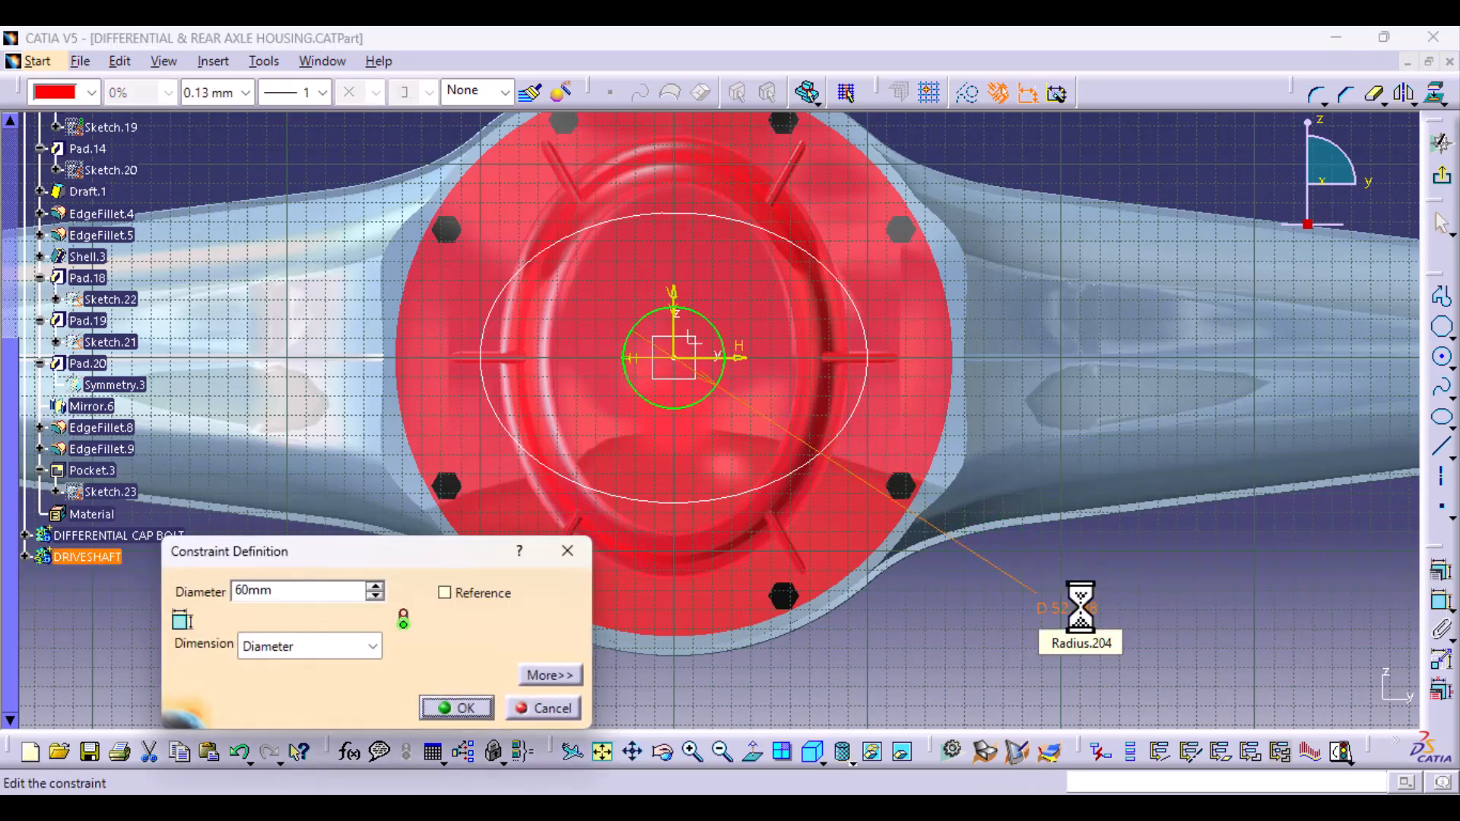
key("Return")
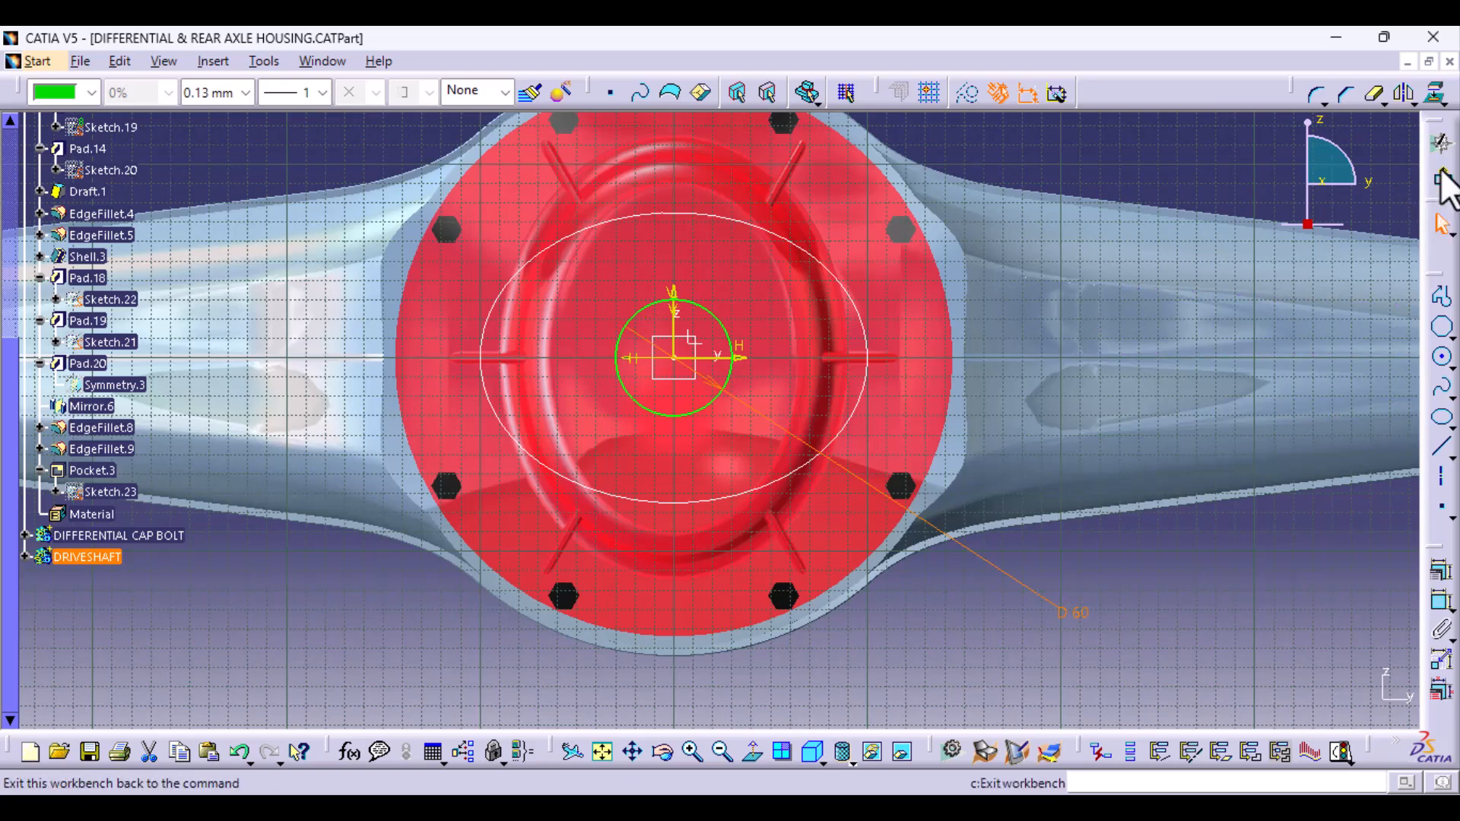
left_click(1441, 179)
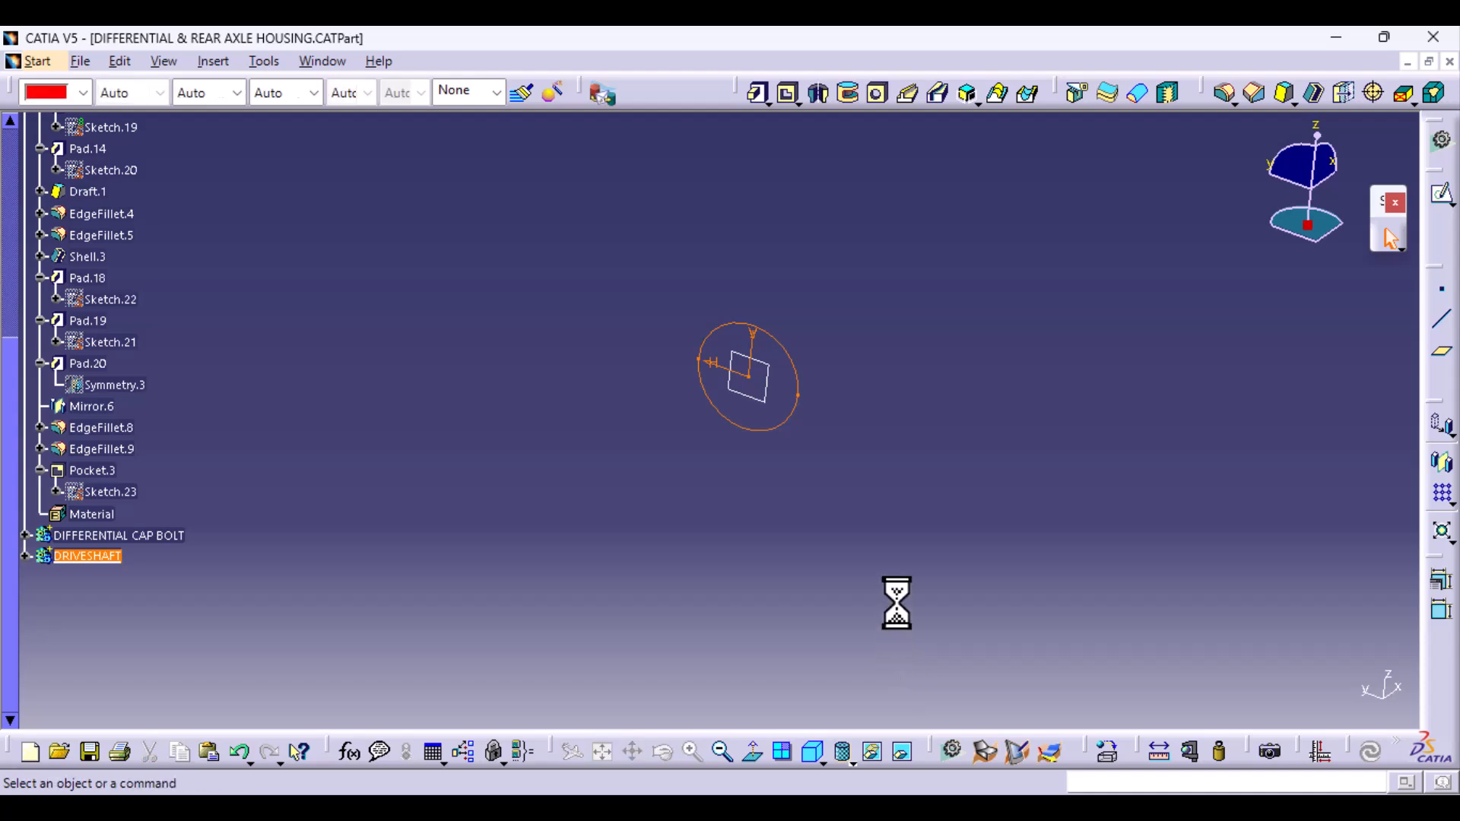
- Start a multi-sections solid with the ellipse on the cover disc as first section and the 60 mm circle as second
mouse_move(929, 482)
middle_mouse_down()
mouse_move(897, 688)
mouse_move(768, 623)
mouse_move(624, 722)
middle_mouse_up()
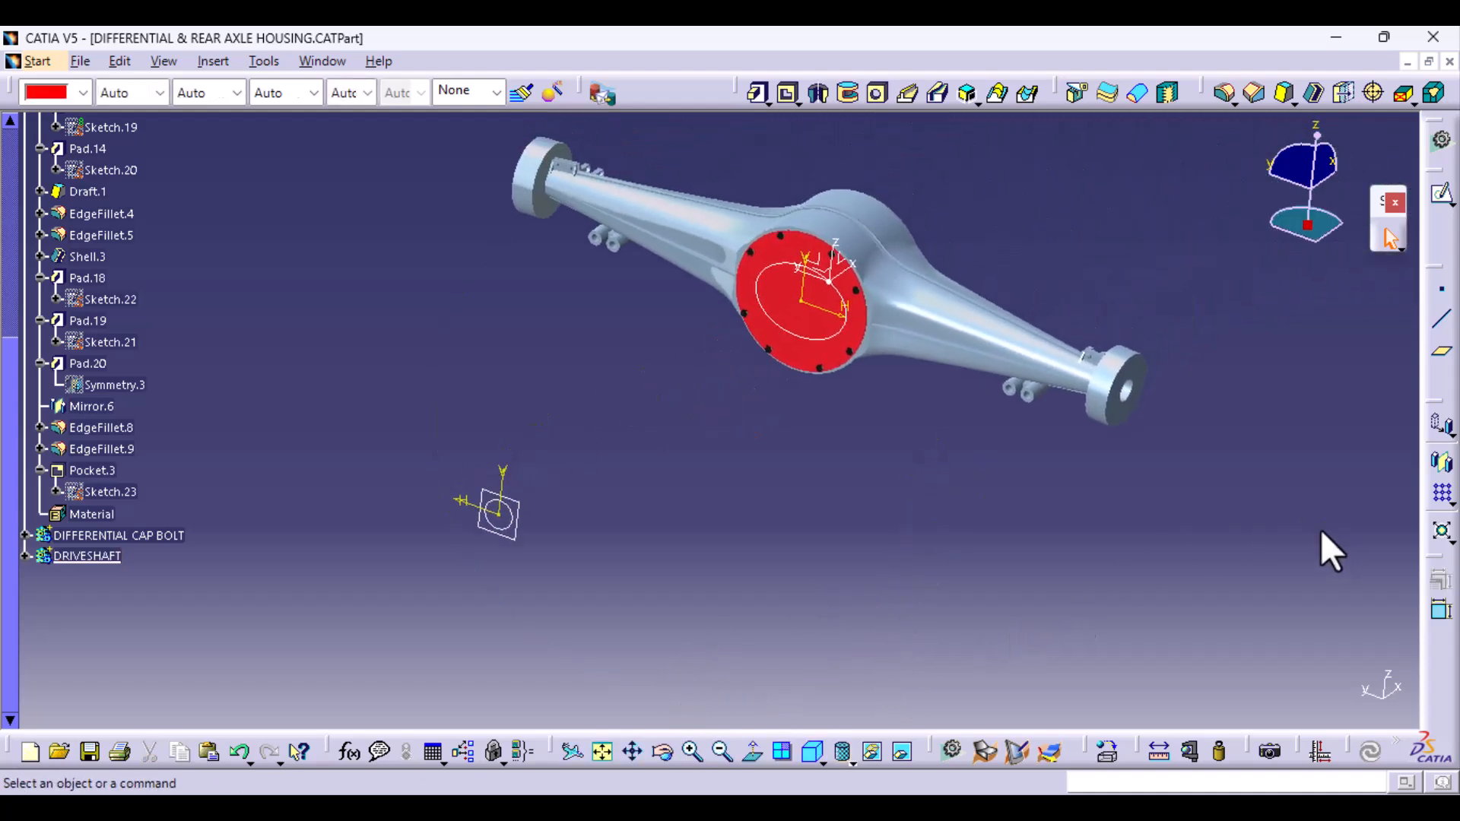
left_click(994, 93)
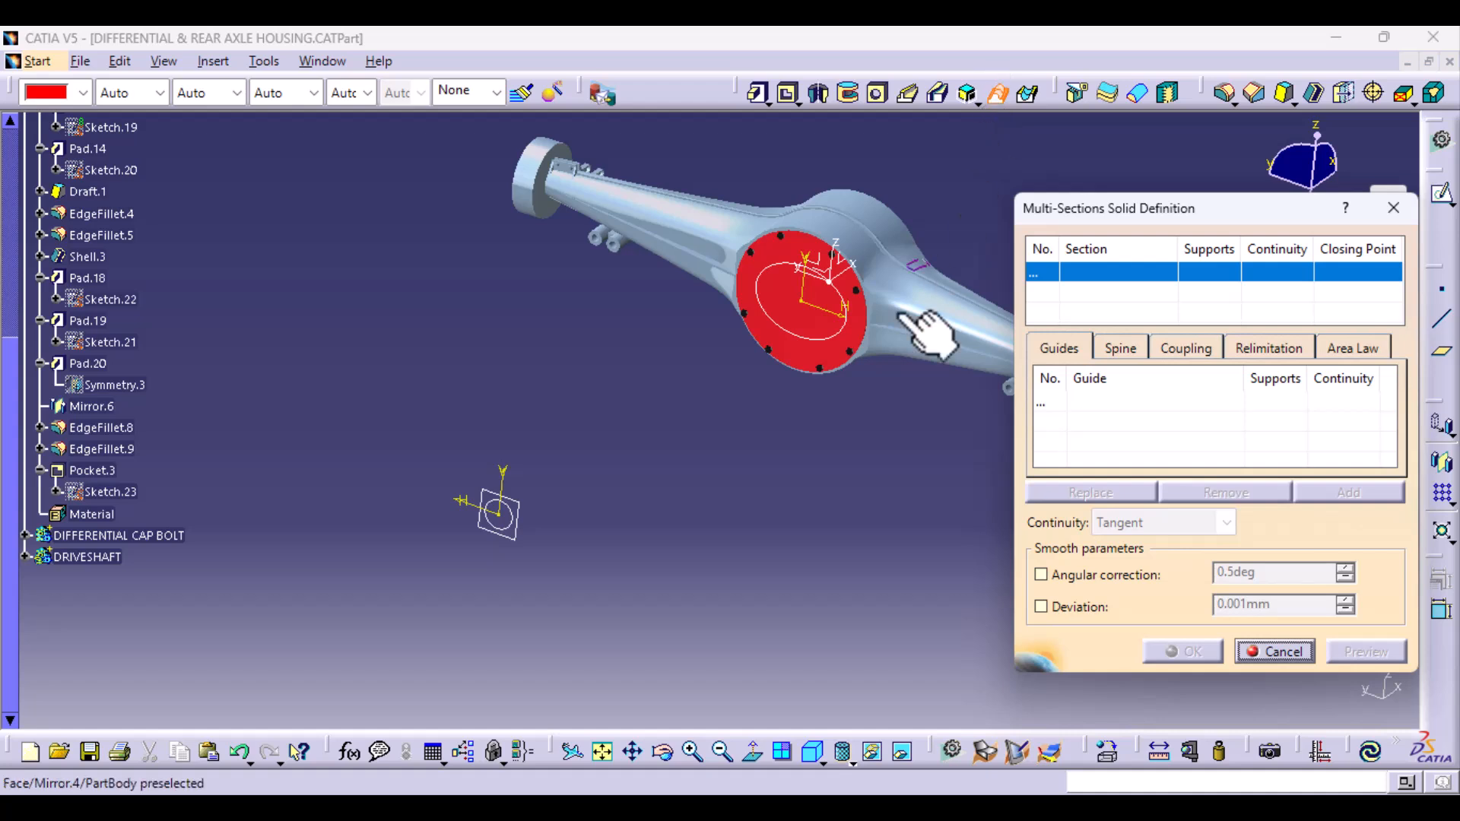
left_click(852, 351)
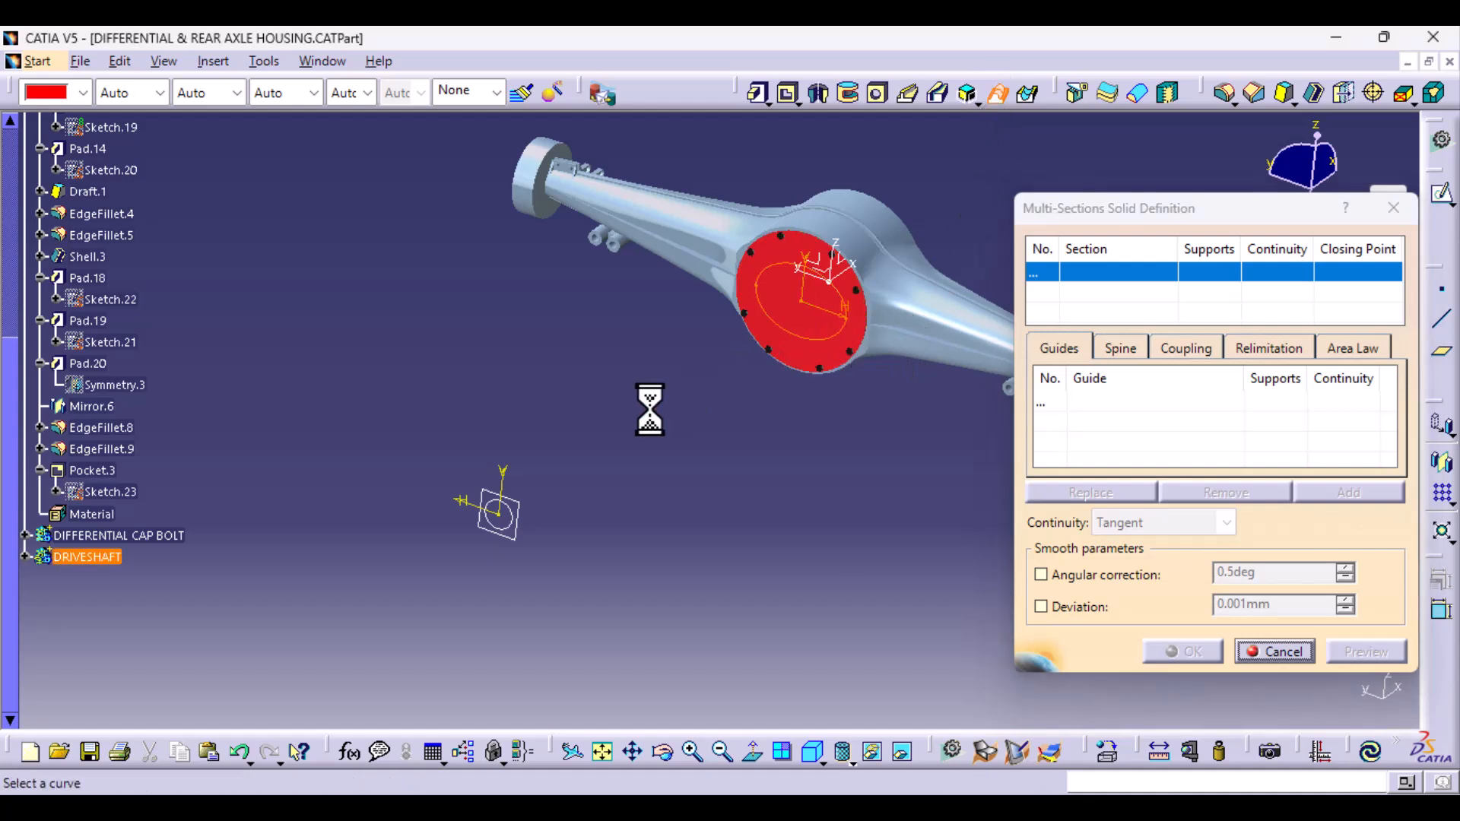
left_click(505, 523)
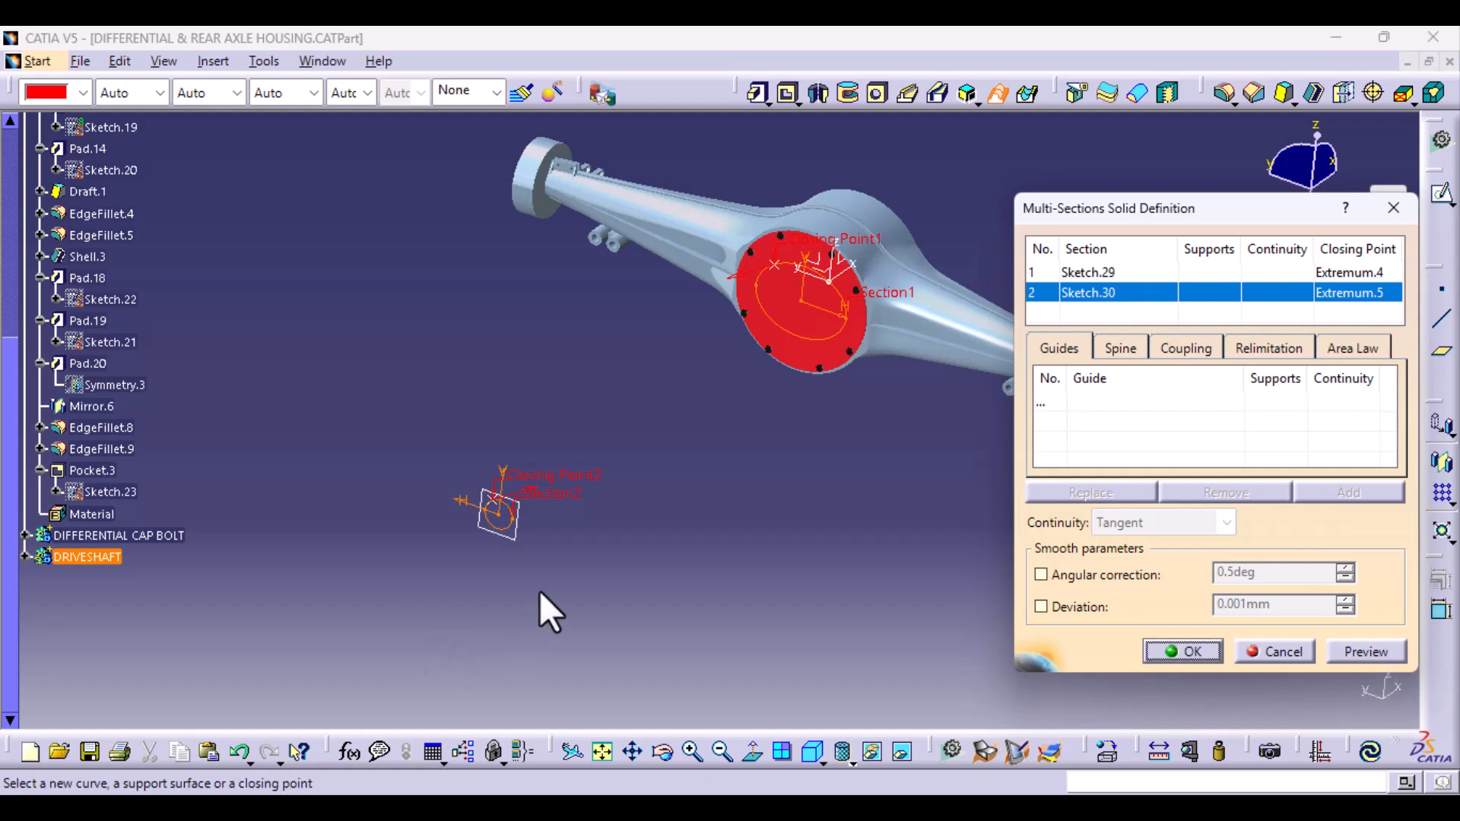
- Reverse the closing direction of the 60 mm circle section and preview the multi-sections solid
mouse_move(540, 591)
middle_mouse_down()
mouse_move(581, 475)
mouse_move(572, 523)
middle_mouse_up()
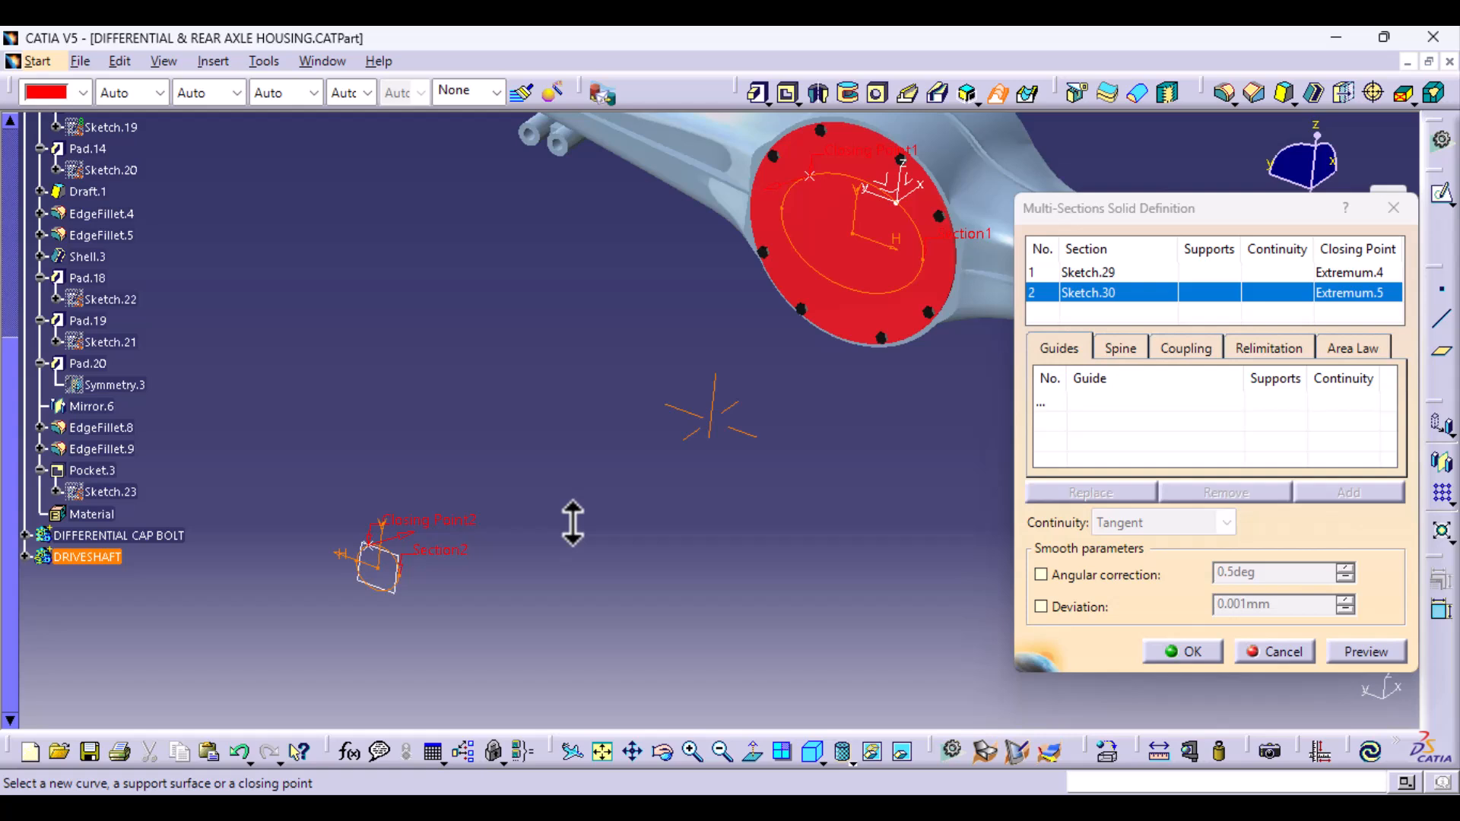
left_click(405, 534)
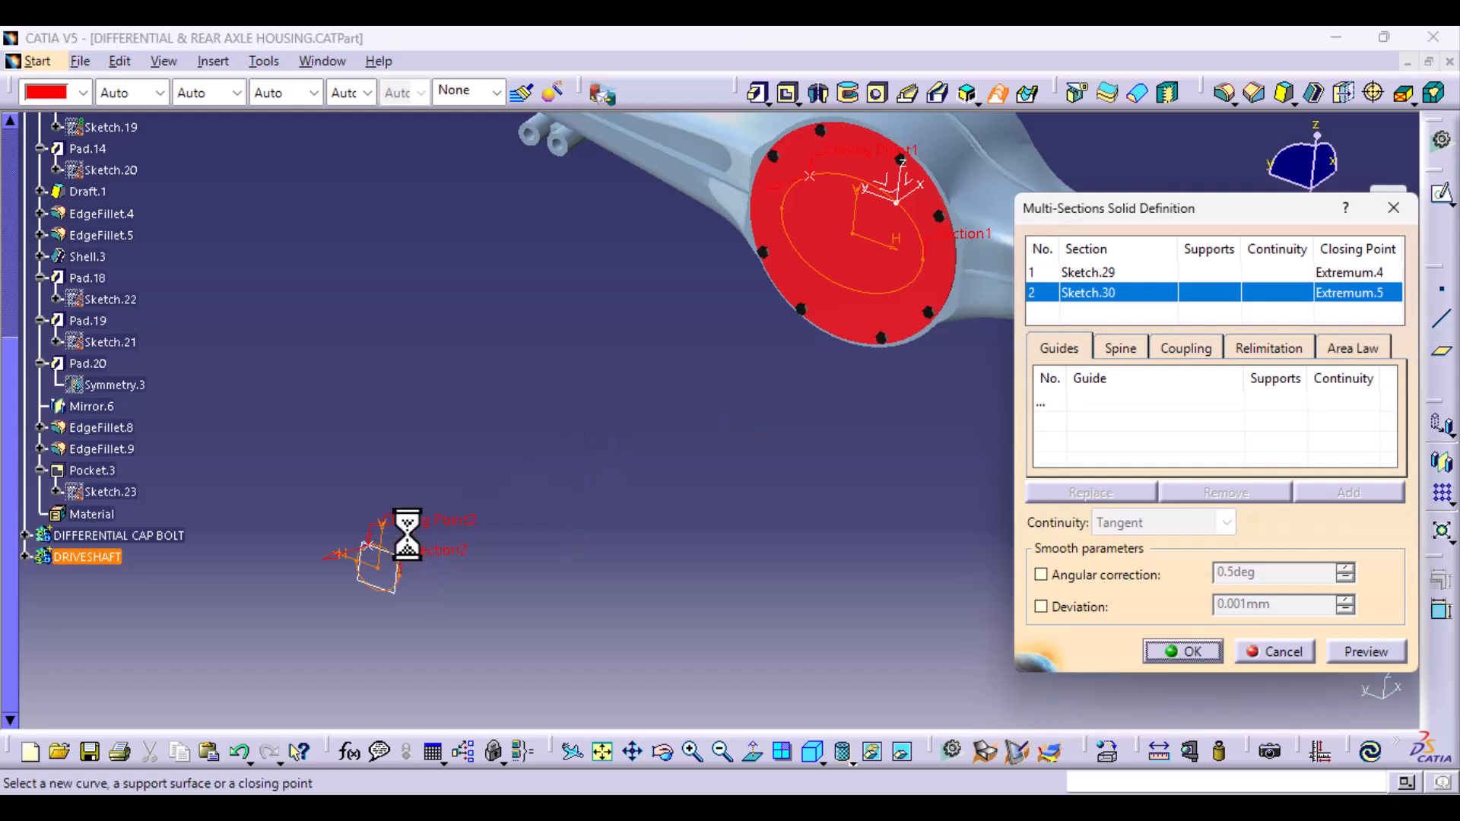
left_click(1374, 656)
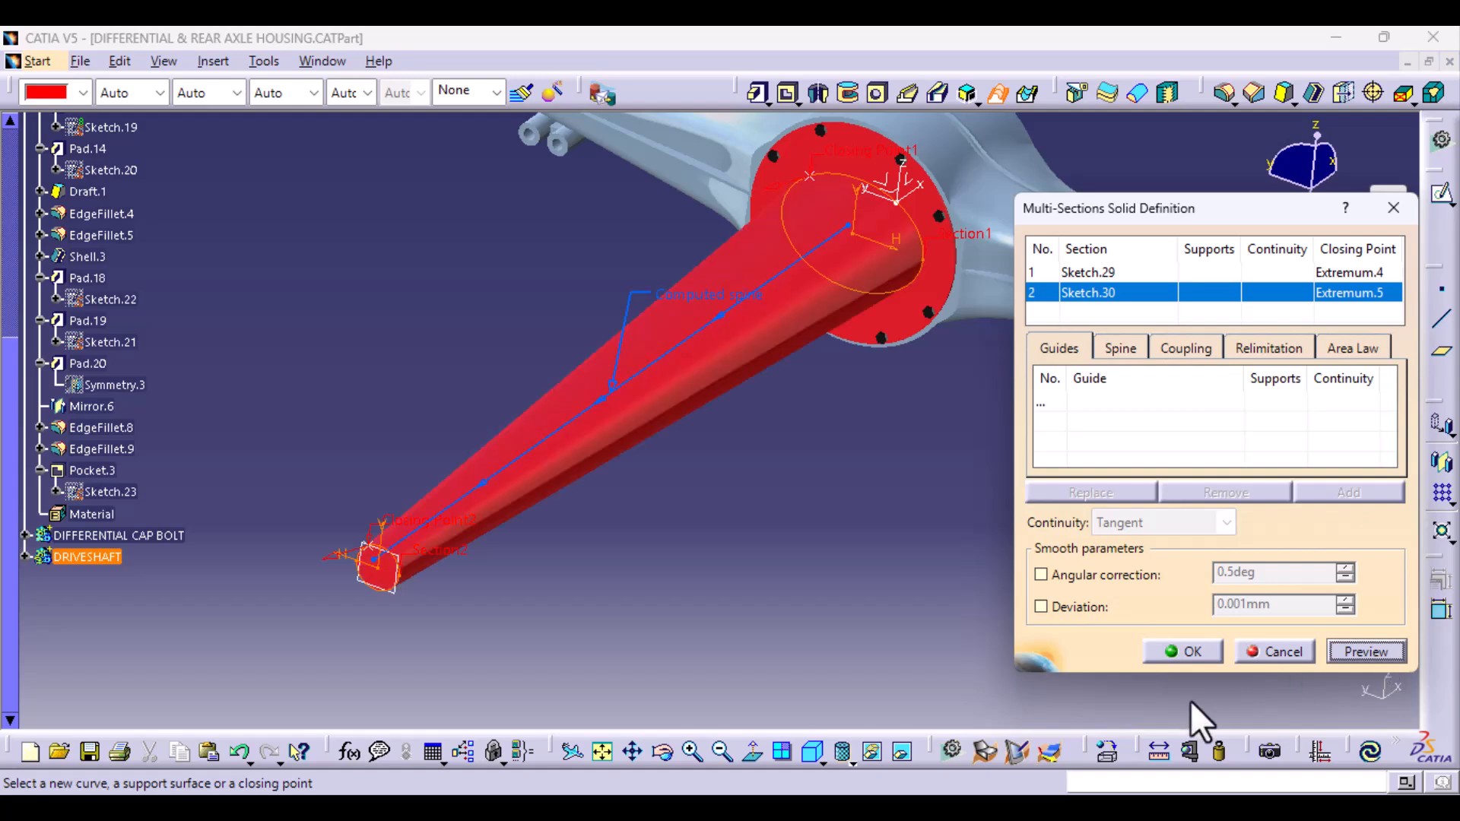
middle_click_drag(443, 560, 477, 568)
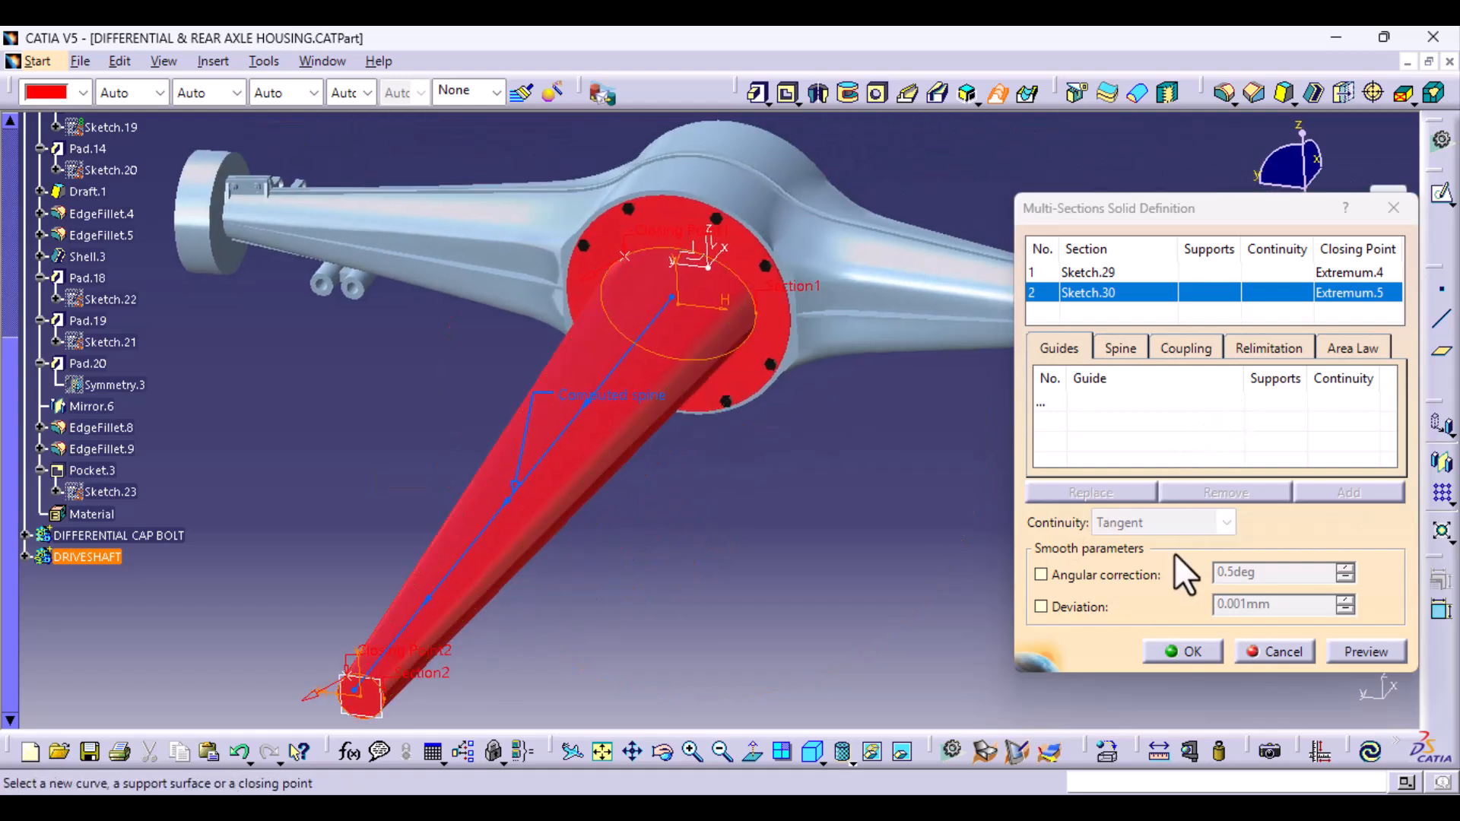
- Try Ratio as the sections coupling and preview the multi-sections solid
left_click(1210, 350)
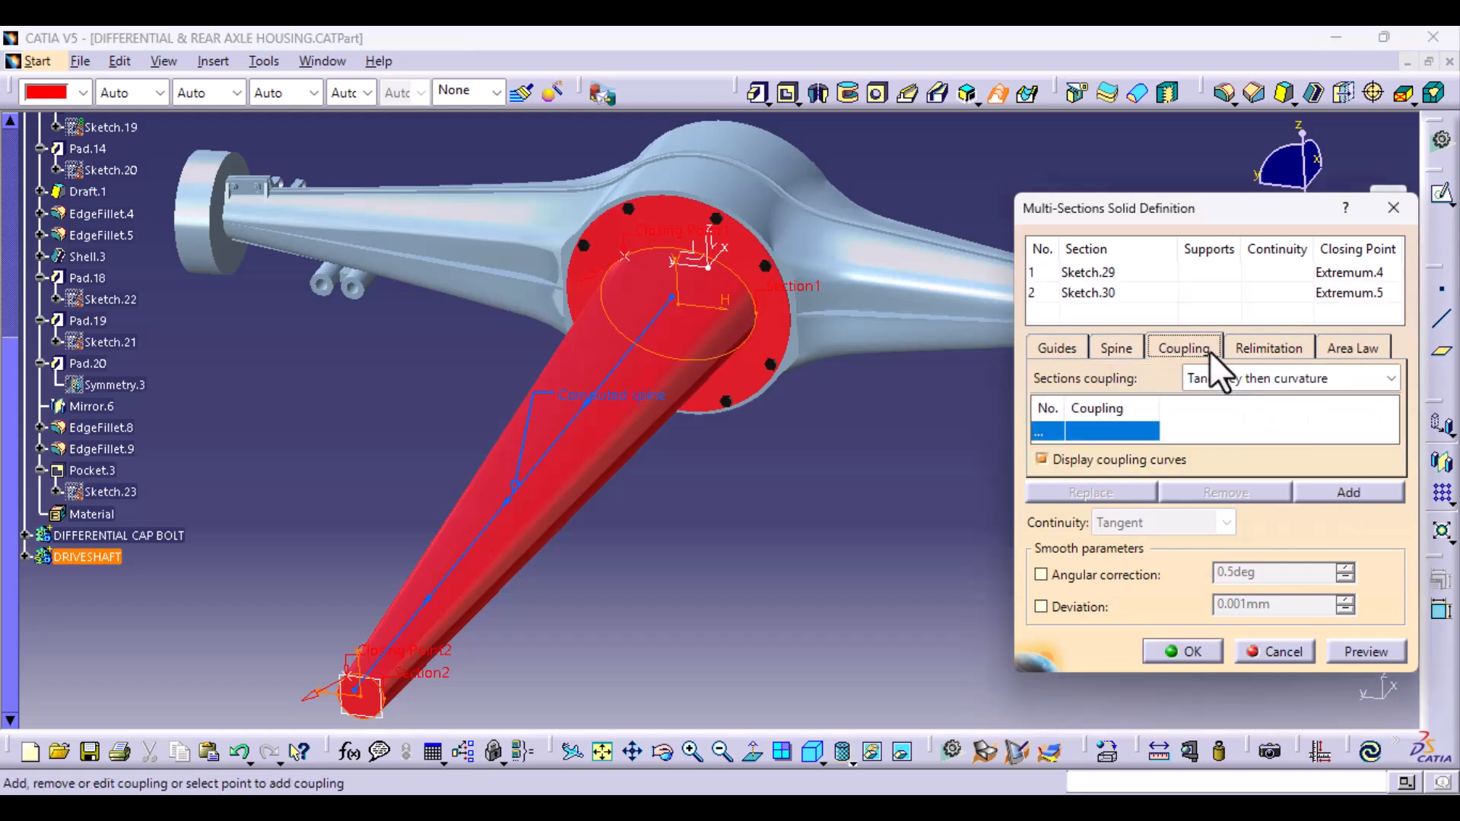
left_click(1276, 379)
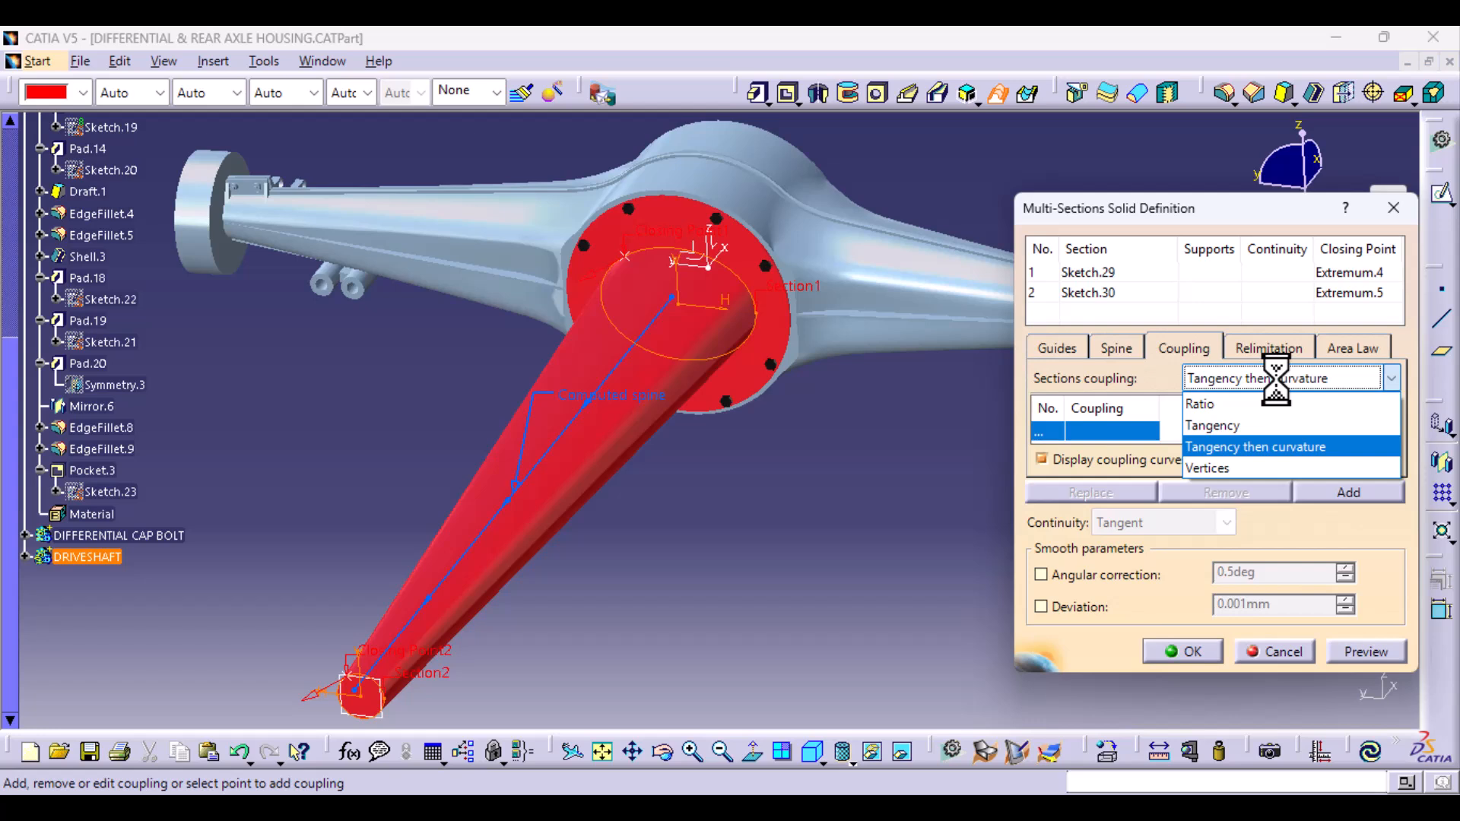
left_click(1262, 404)
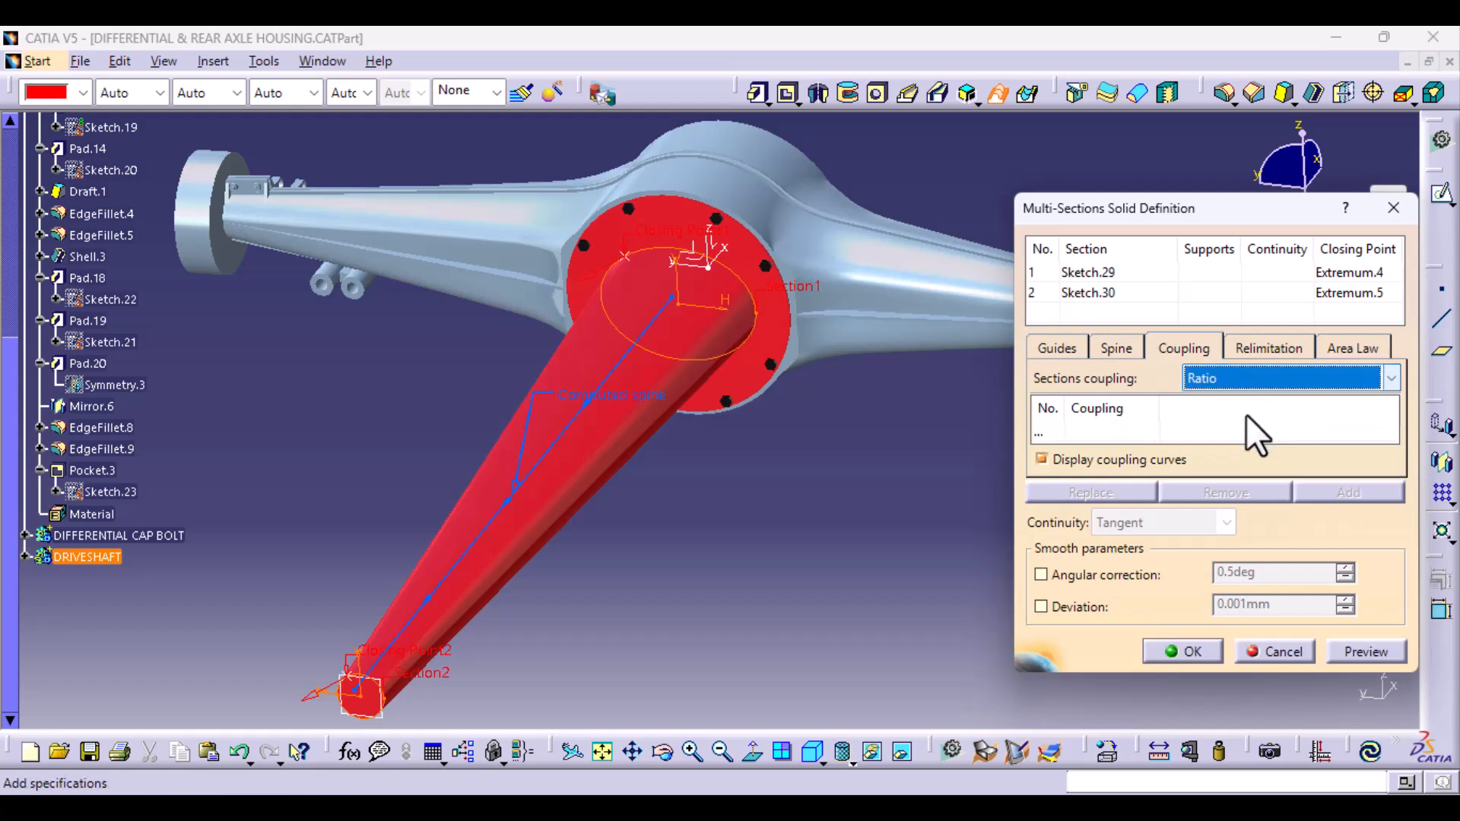
left_click(1353, 653)
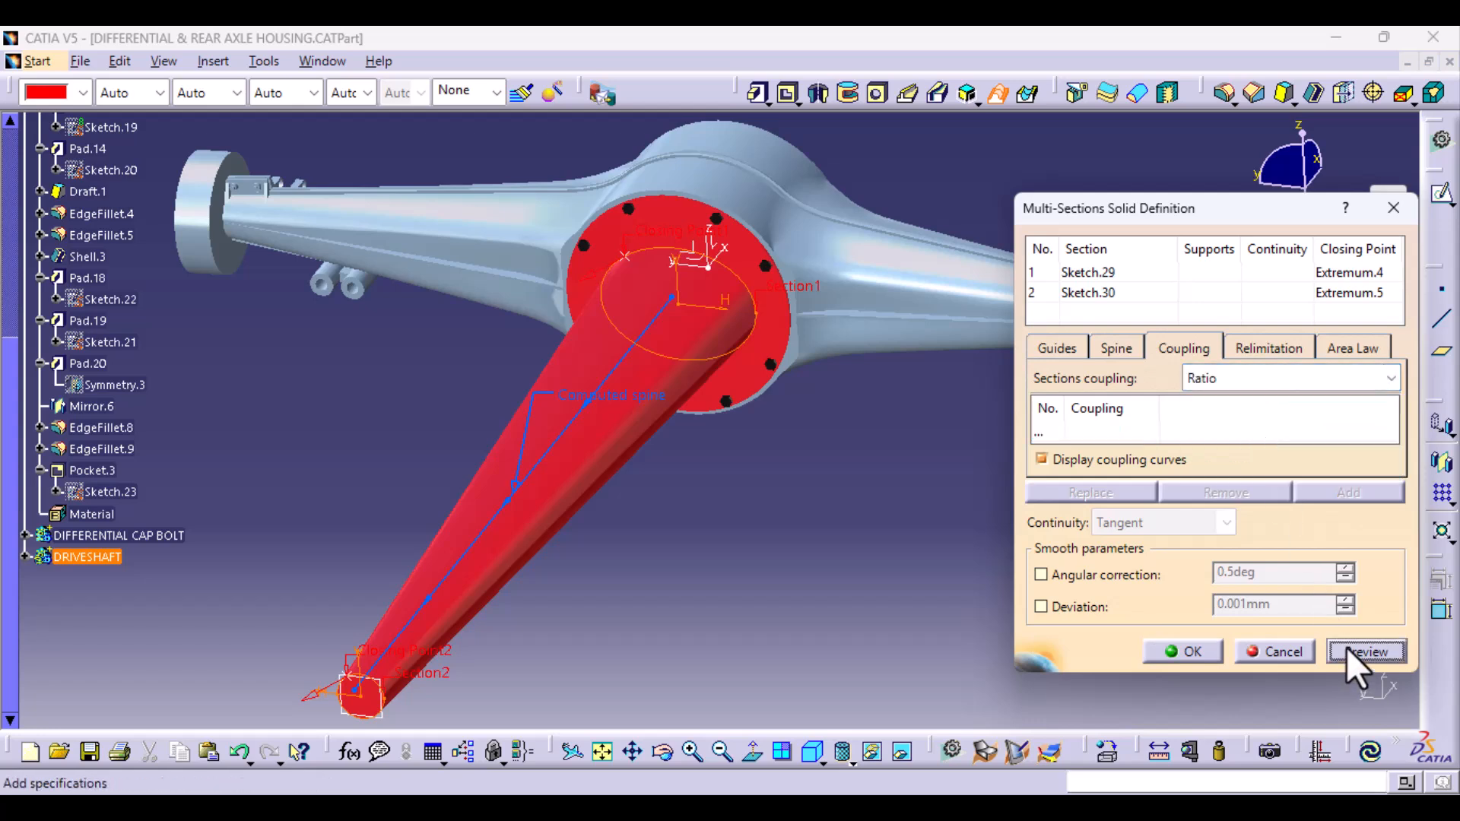
- Set the sections coupling to Tangency then curvature and create the multi-sections solid
left_click(1351, 375)
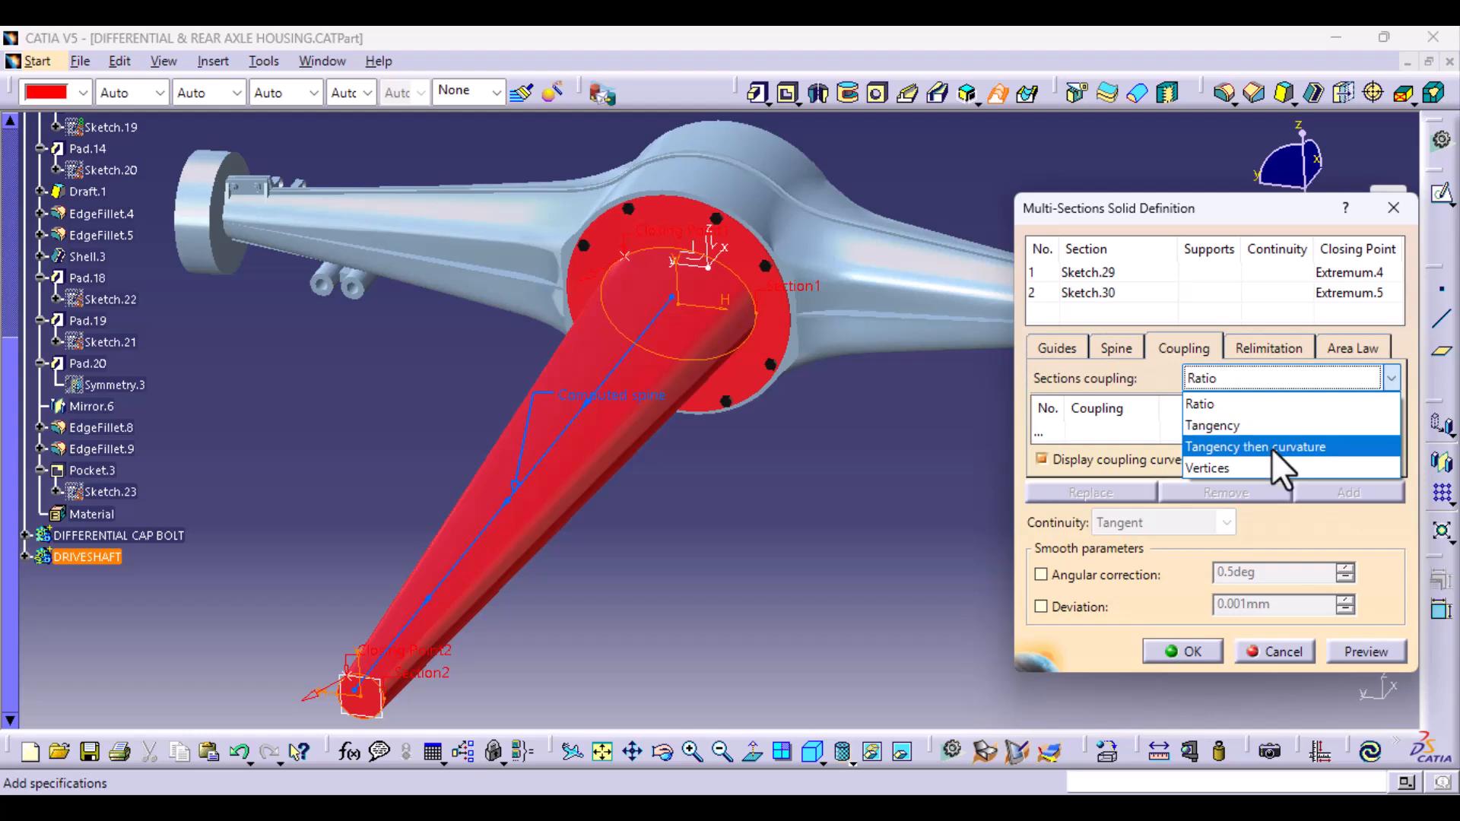
left_click(1272, 447)
left_click(1194, 651)
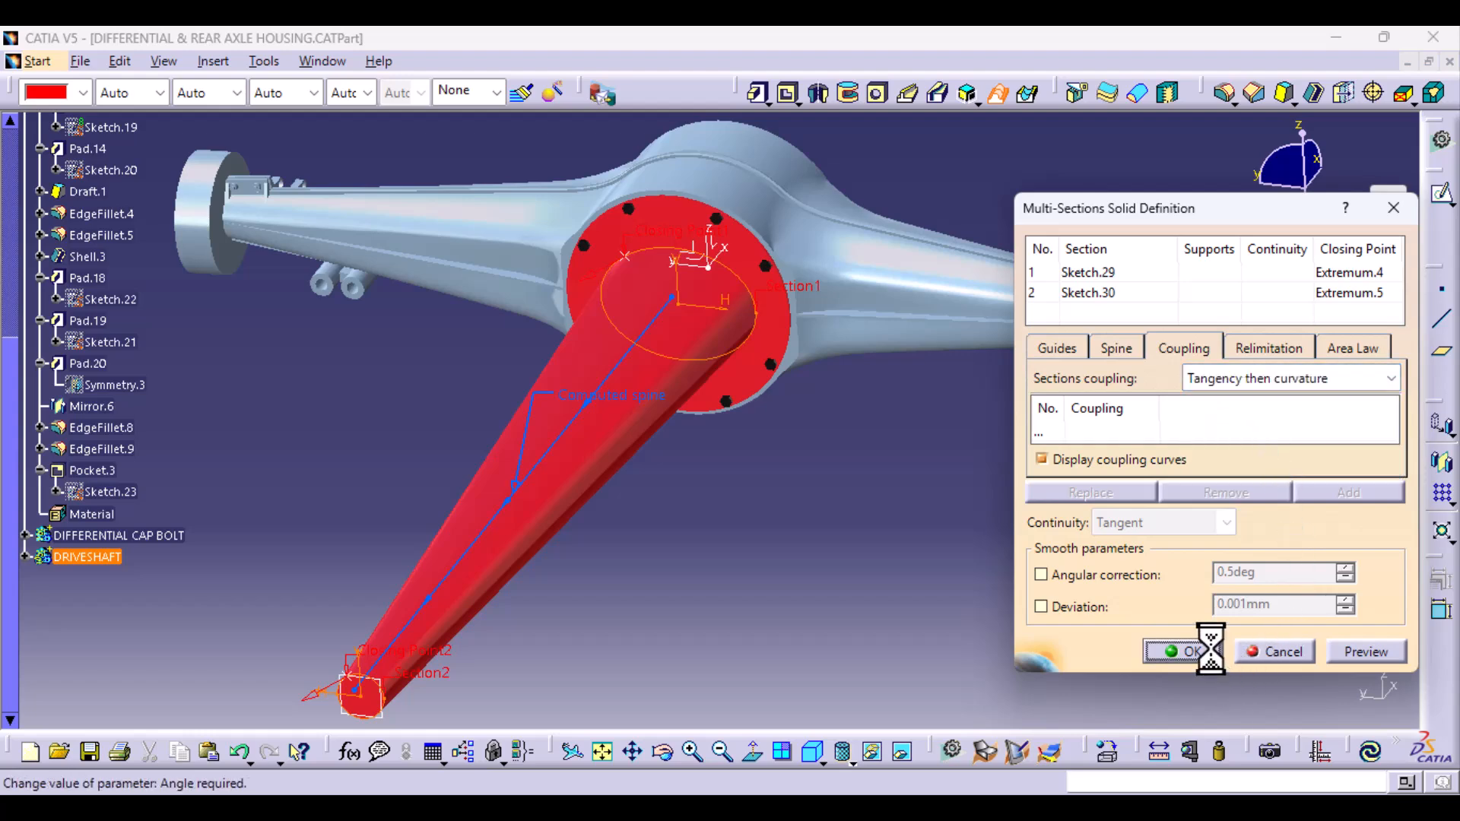
- Shell the driveshaft body with 5 mm inside thickness, removing the small circular end face of the loft
middle_click_drag(651, 589, 662, 495)
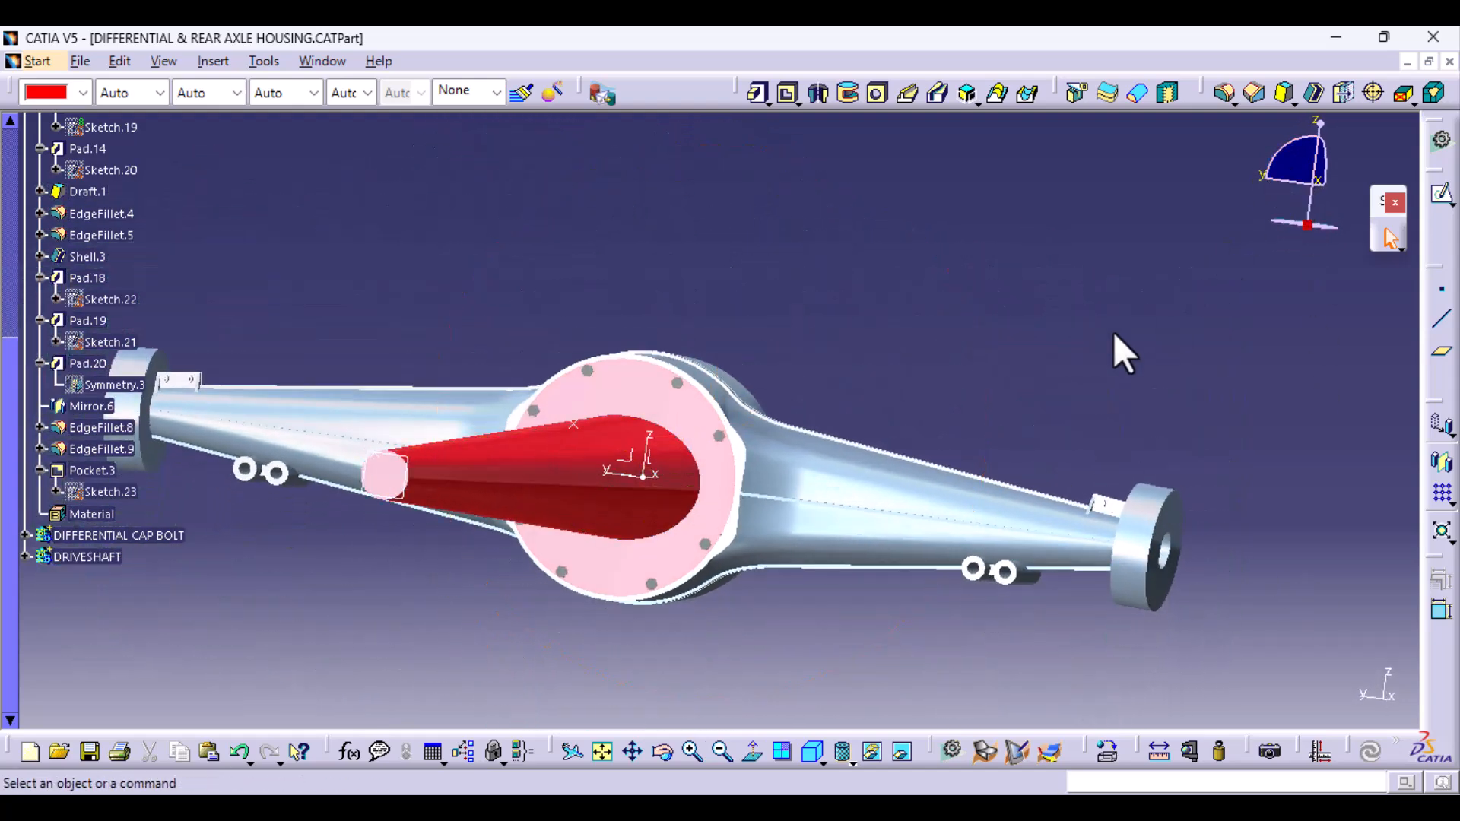
middle_click_drag(831, 304, 846, 354)
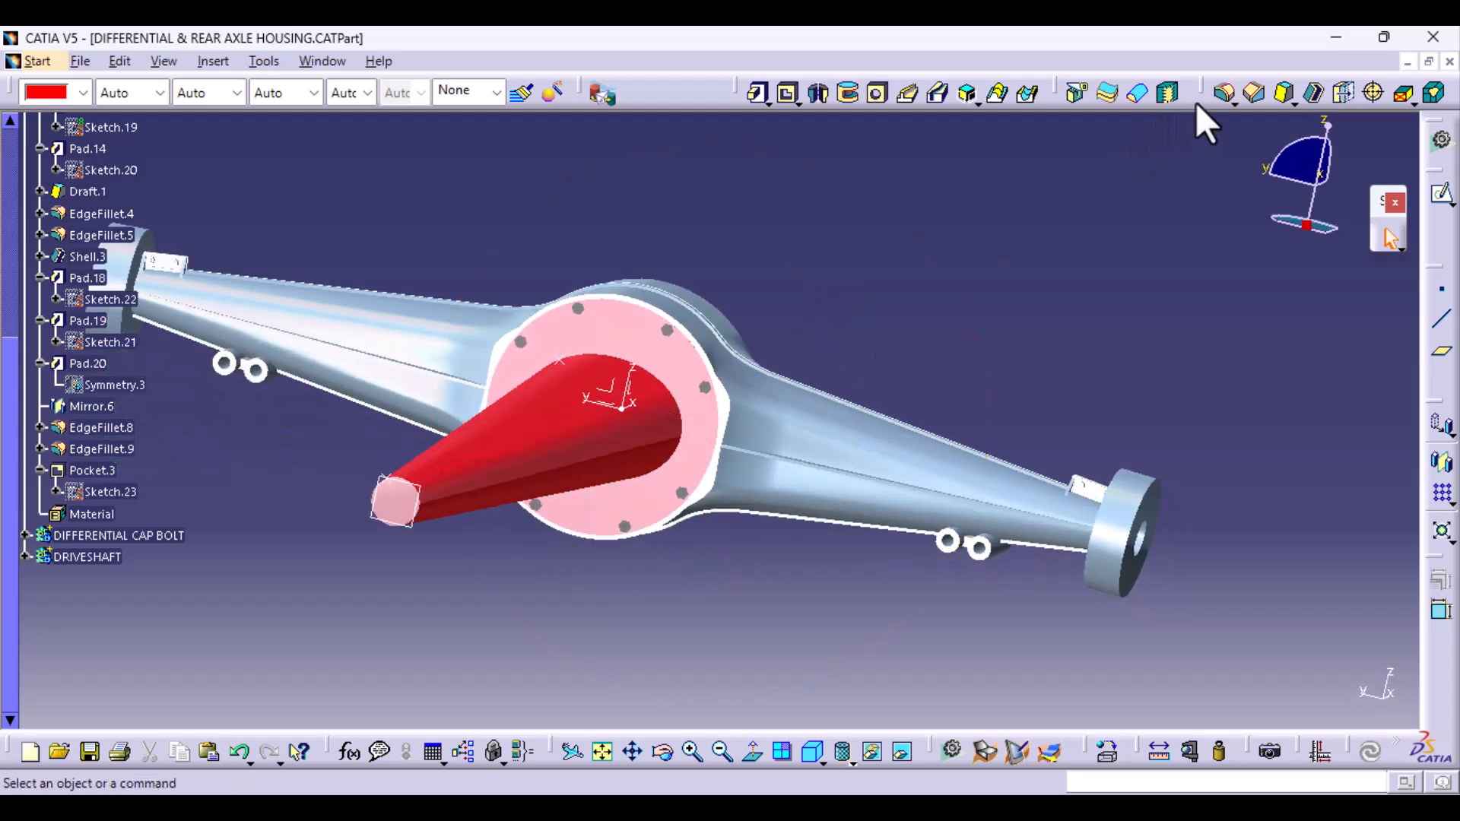
left_click(1312, 96)
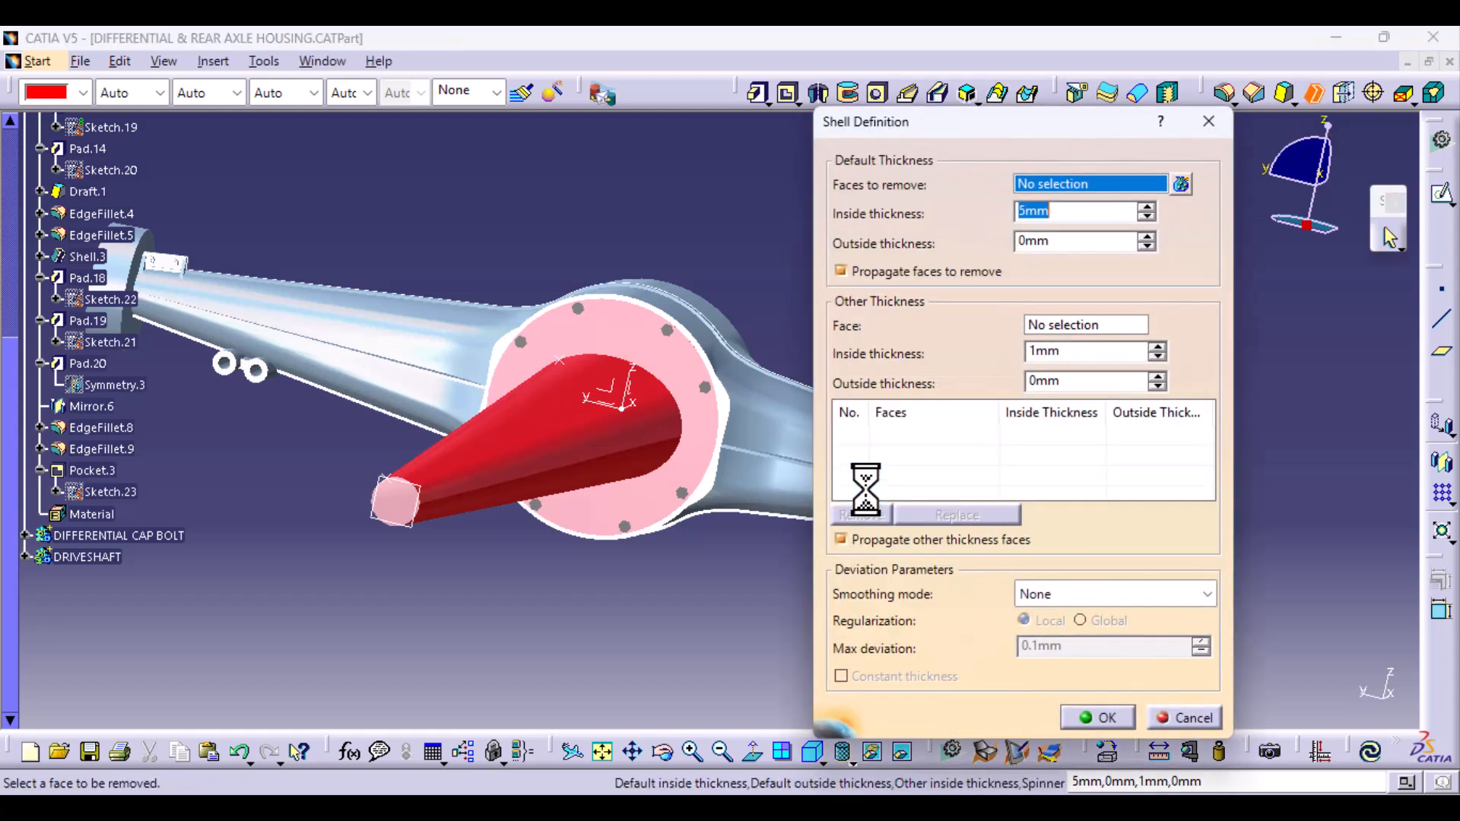
left_click(402, 503)
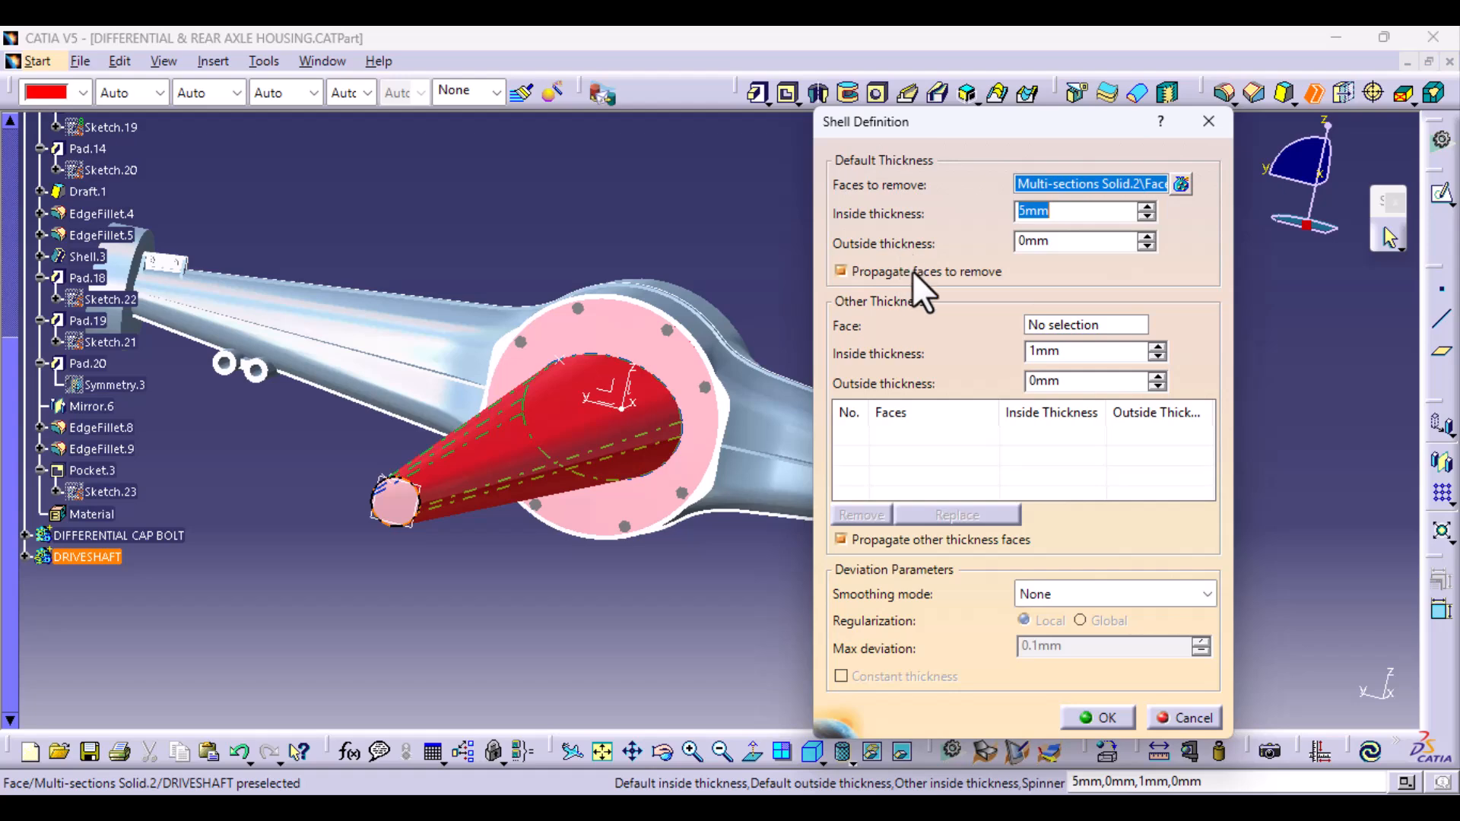
left_click(1102, 718)
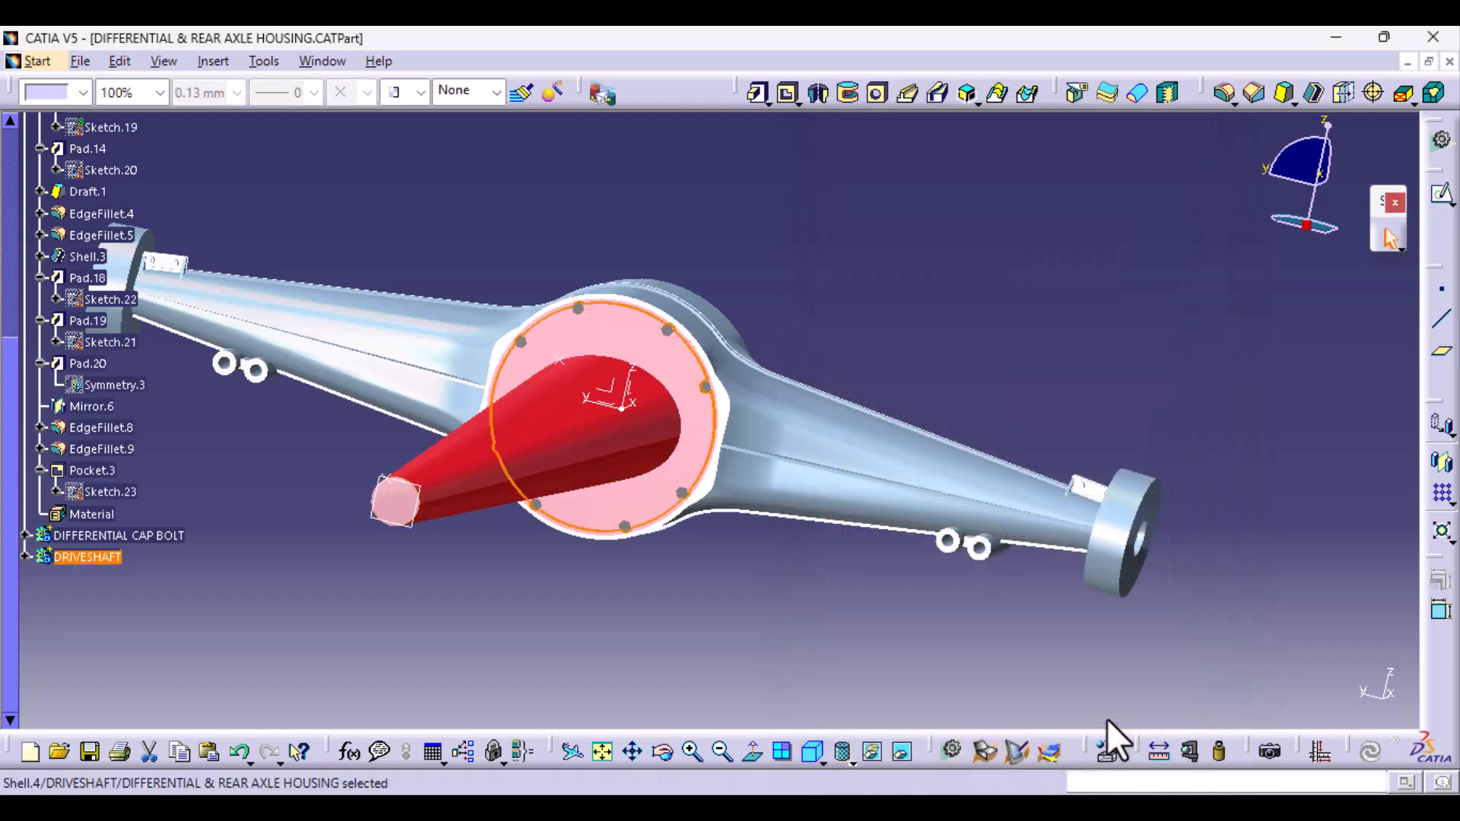
left_click(616, 622)
- Expand the DRIVESHAFT body in the specification tree and reopen its shell feature for editing
middle_click_drag(471, 605, 571, 635)
middle_click_drag(587, 473, 538, 554)
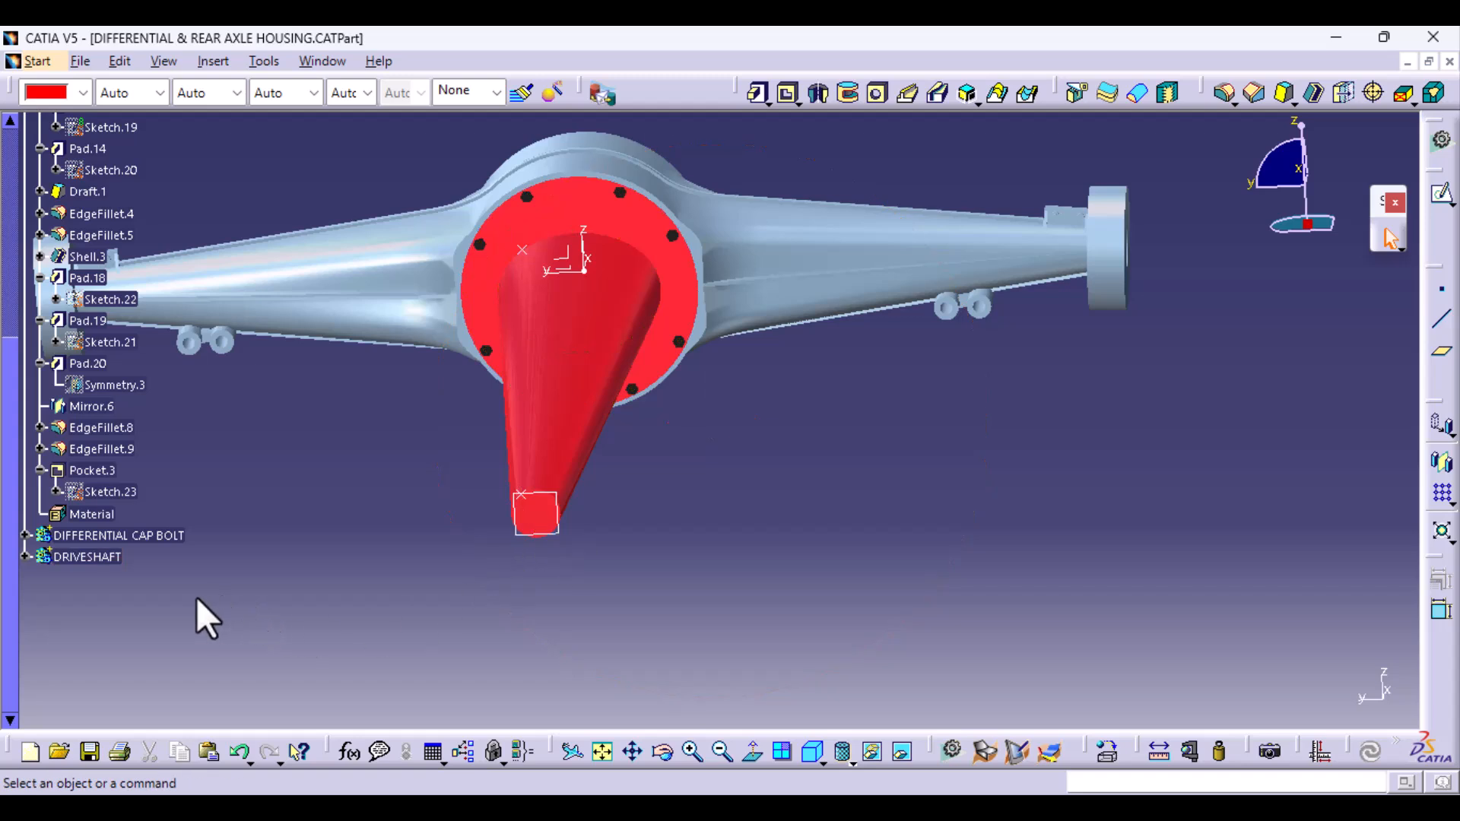
left_click(23, 558)
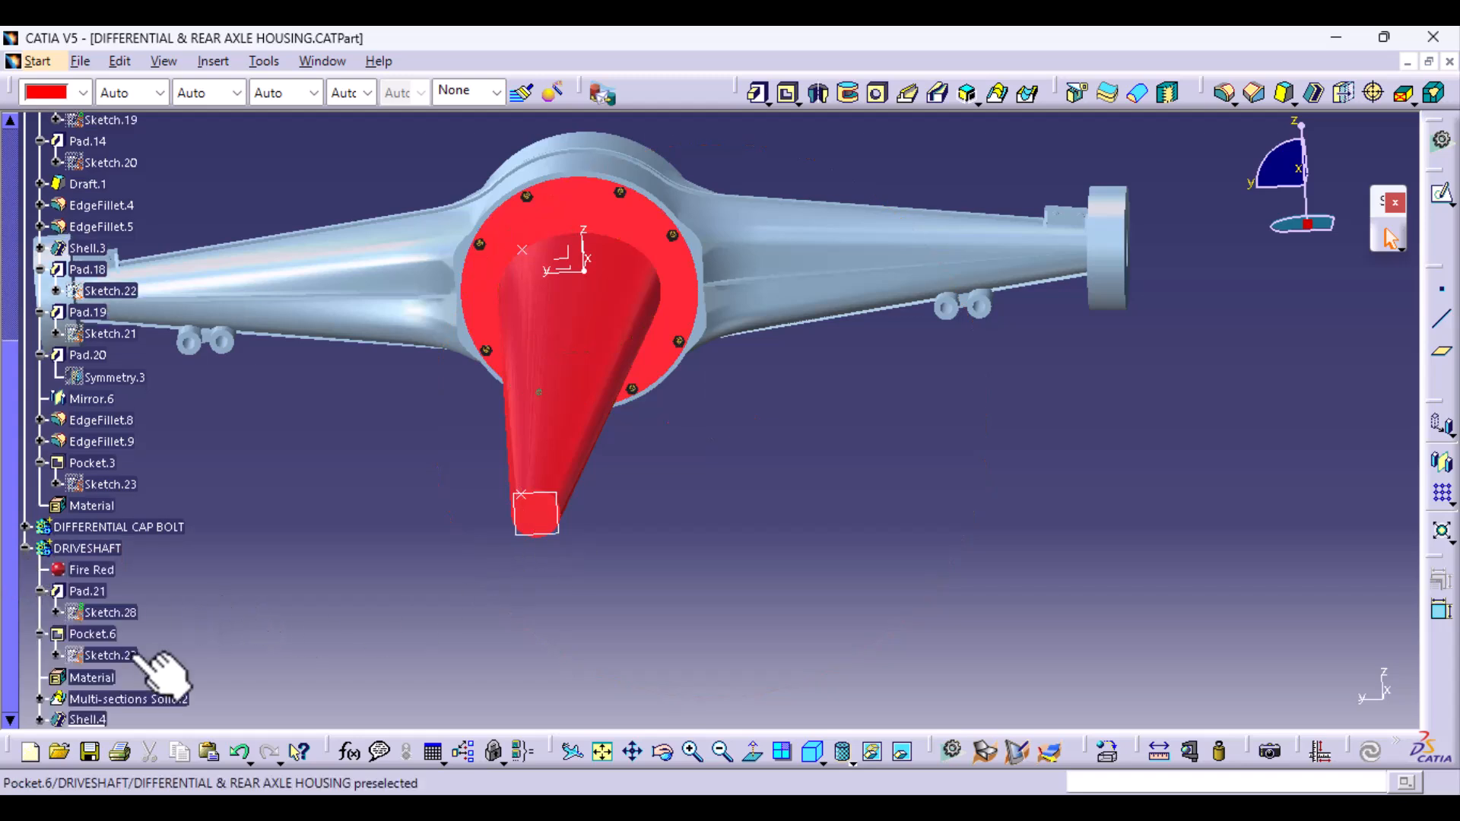
scroll(148, 673, "down", 4)
double_click(99, 475)
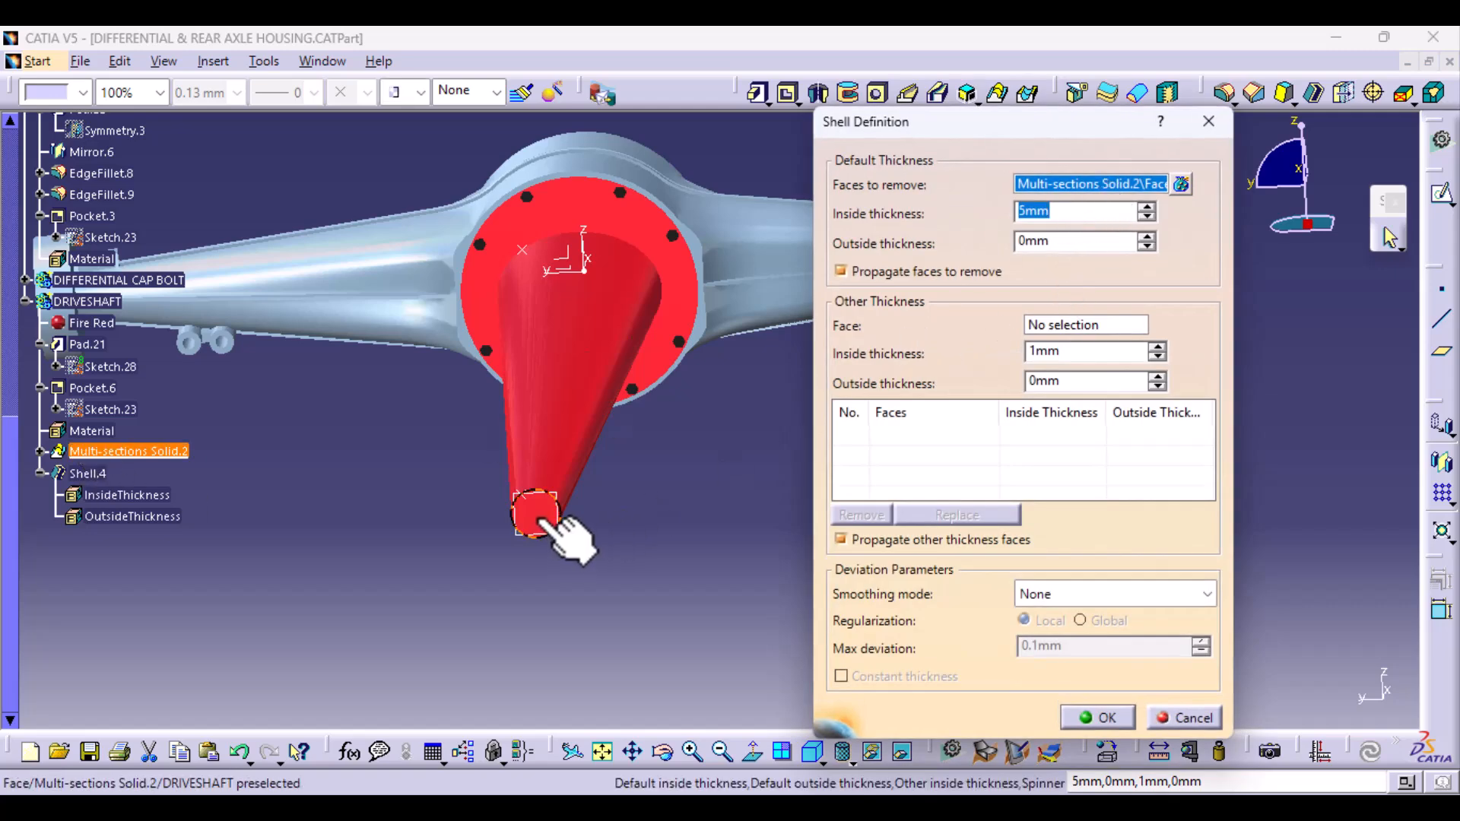
- Hide the DIFFERENTIAL CAP body to expose the inner face of the driveshaft's disc
middle_click_drag(625, 547, 439, 456)
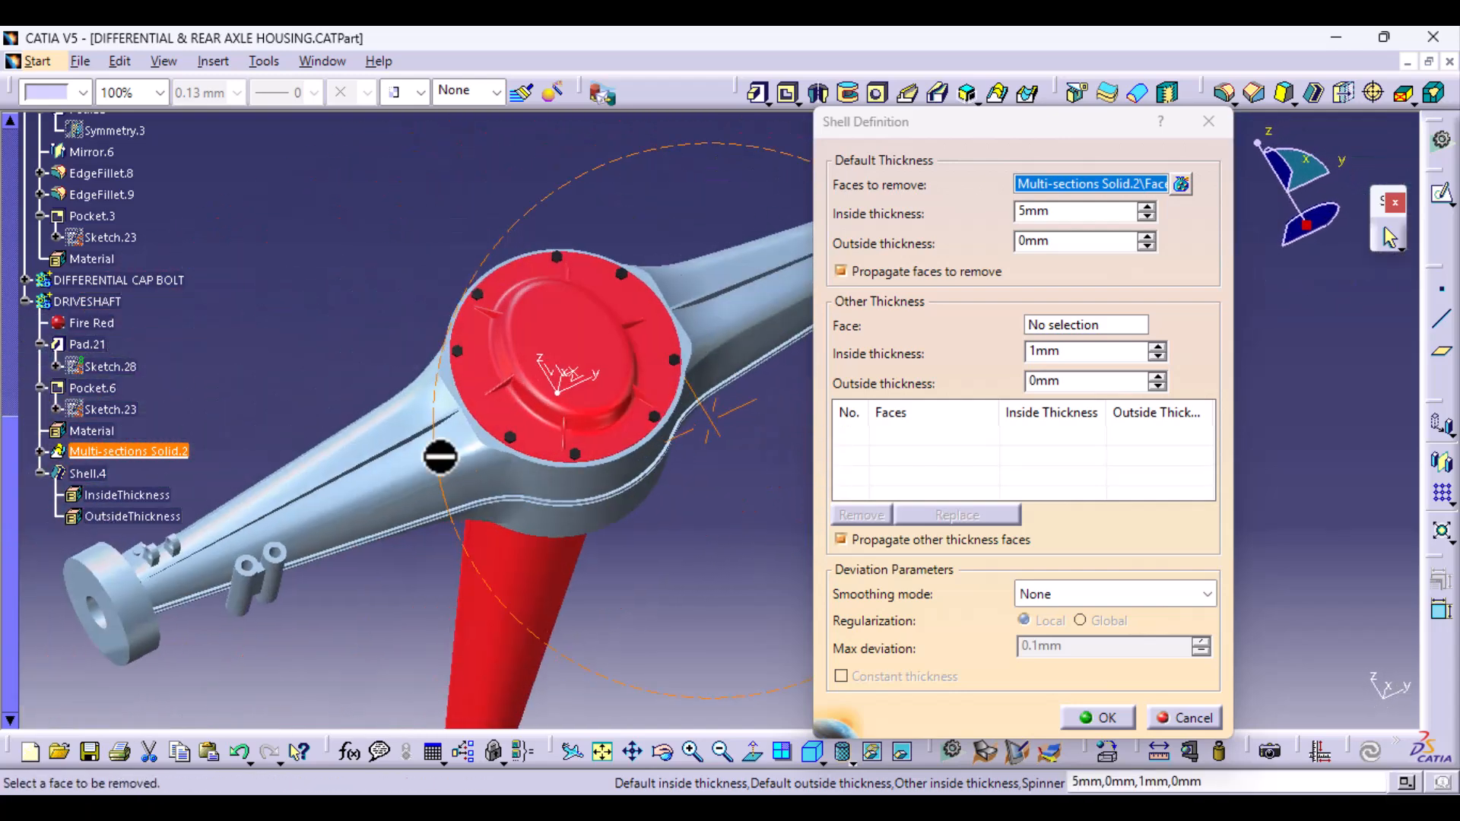
right_click(549, 335)
right_click(150, 277)
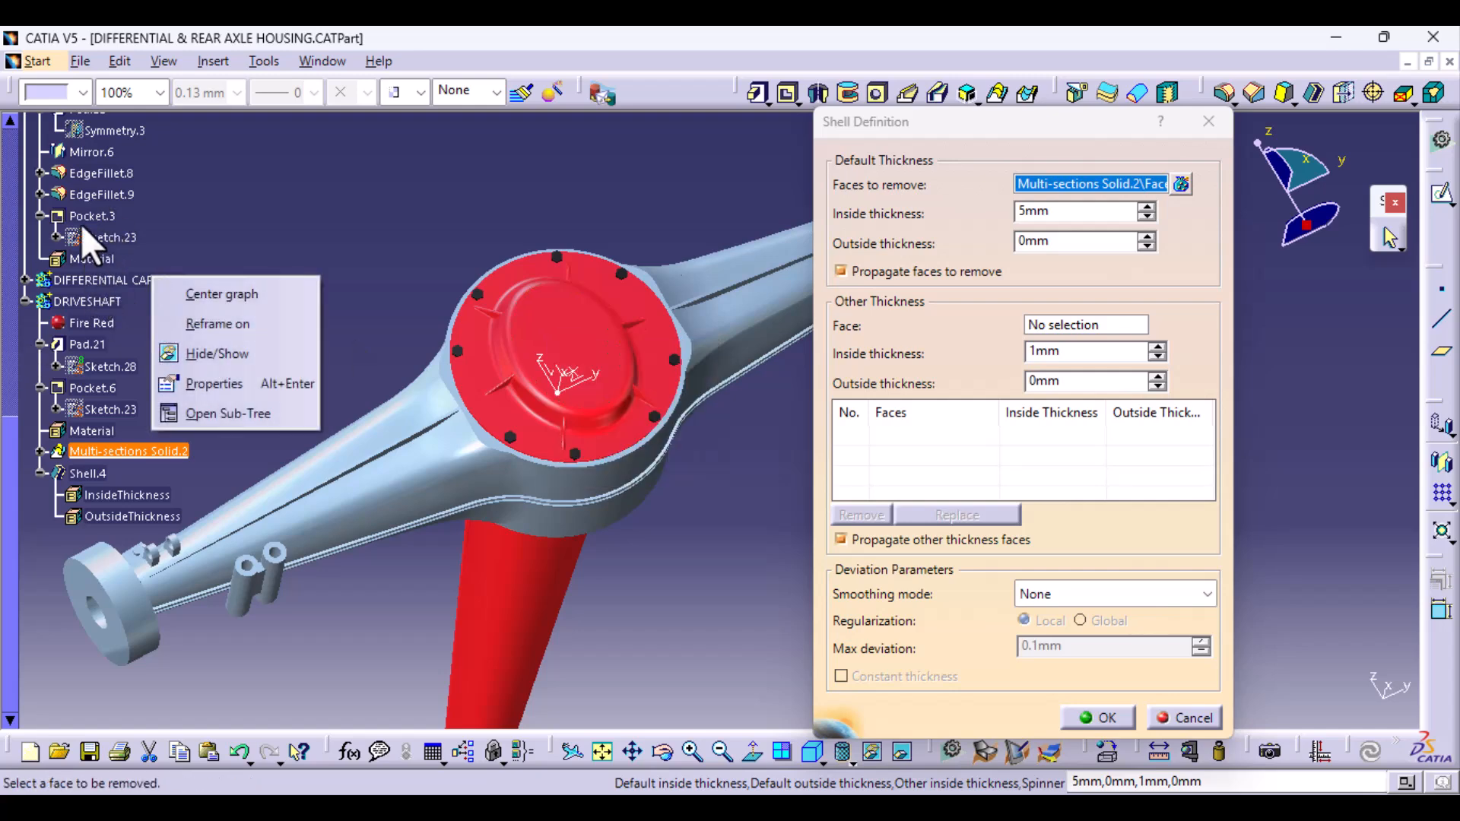
left_click(426, 216)
scroll(73, 222, "up", 7)
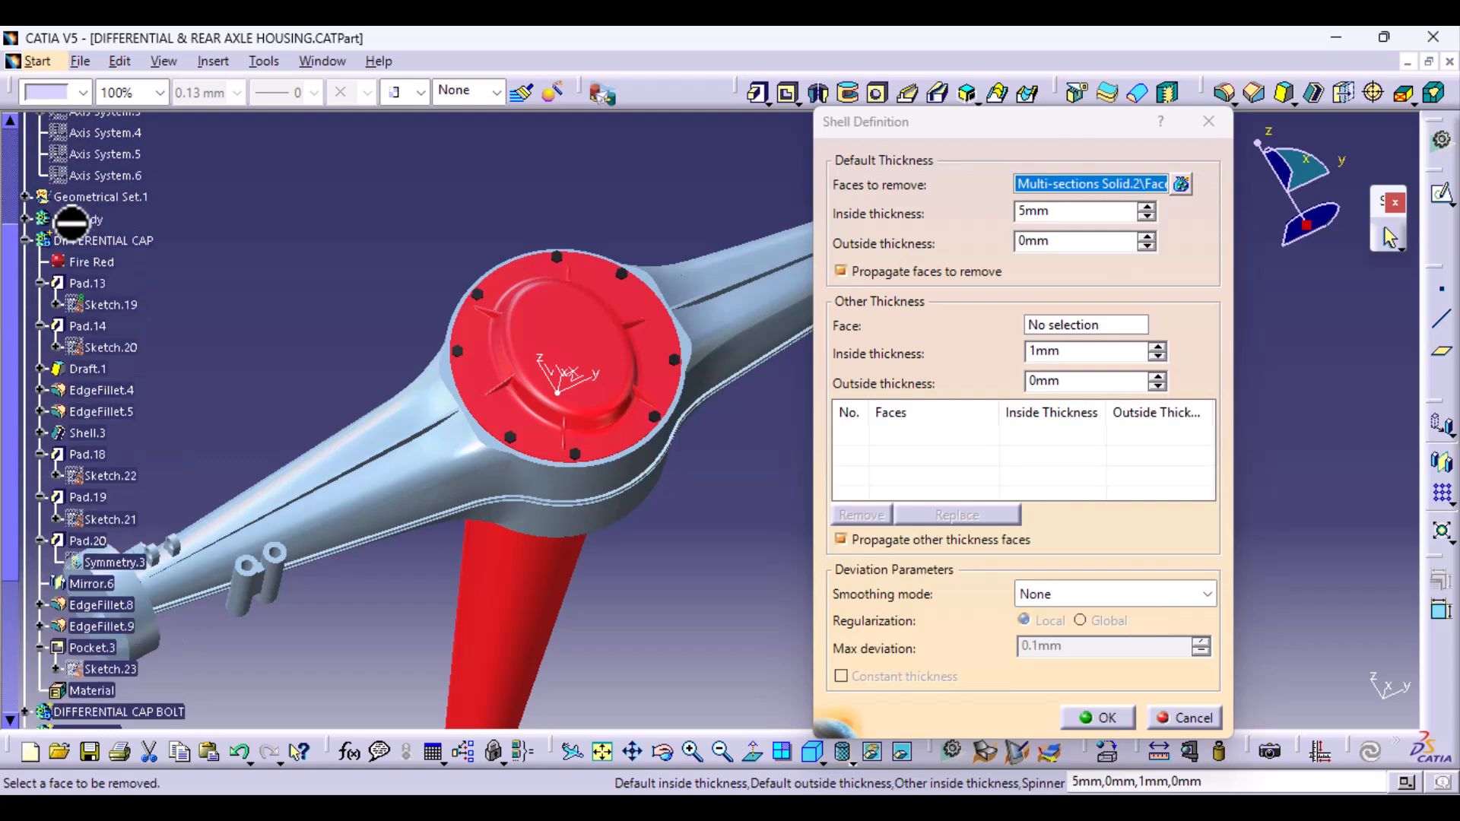
left_click(25, 240)
right_click(100, 241)
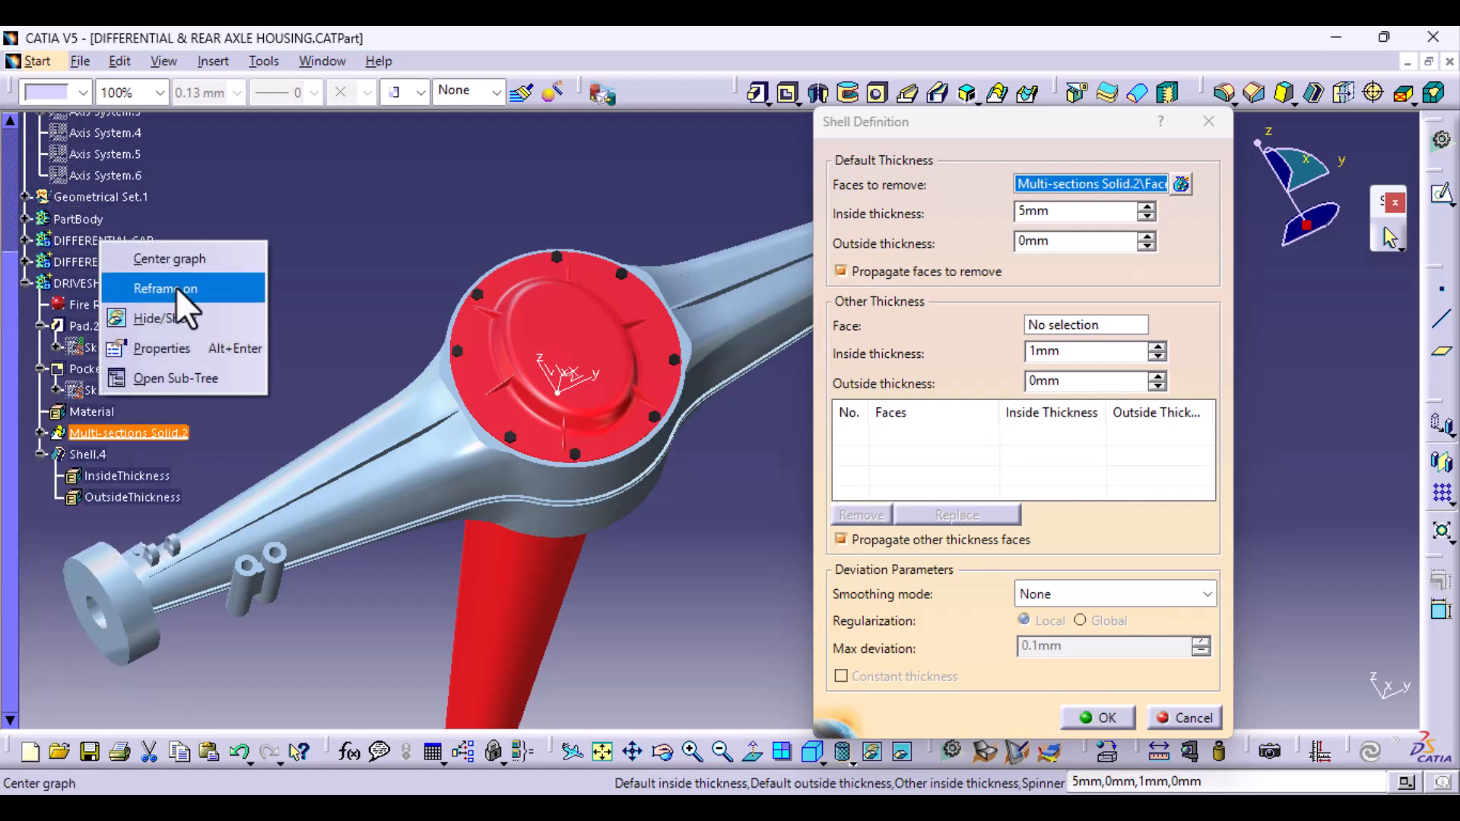
left_click(216, 313)
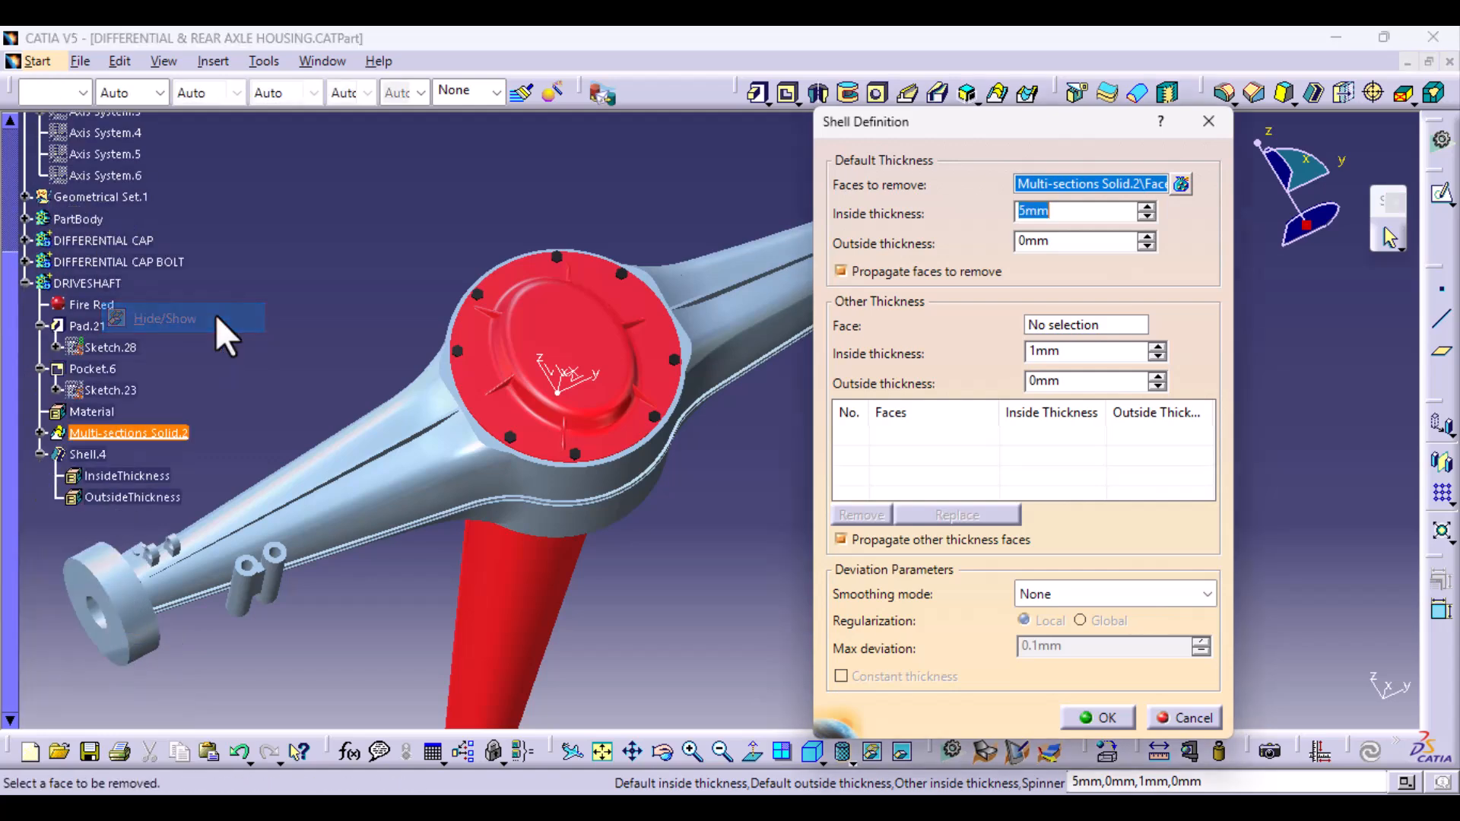
- Add the inner face of the driveshaft's disc to the shell's faces to remove and apply the shell
left_click(583, 407)
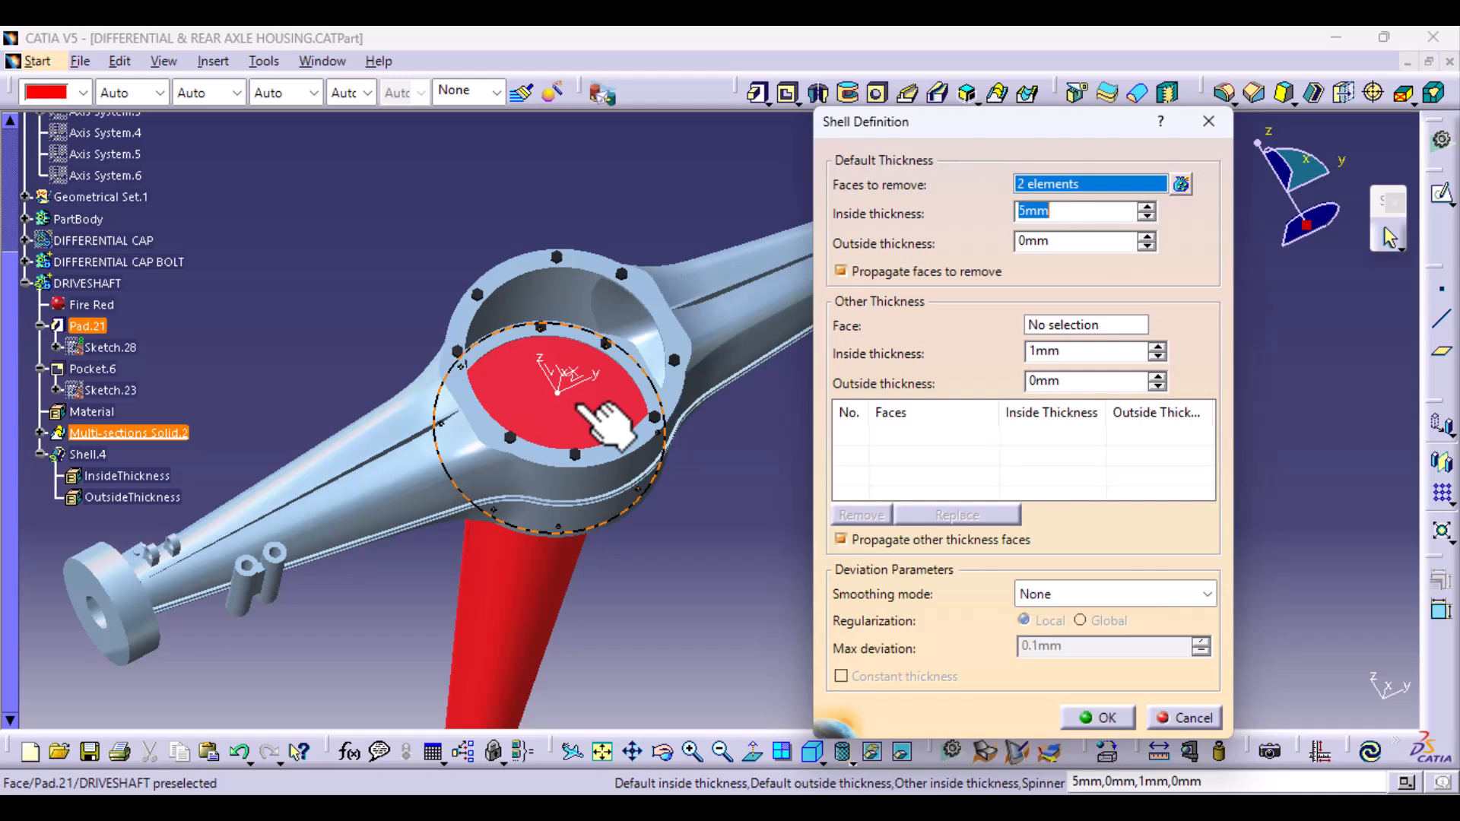
left_click(1097, 724)
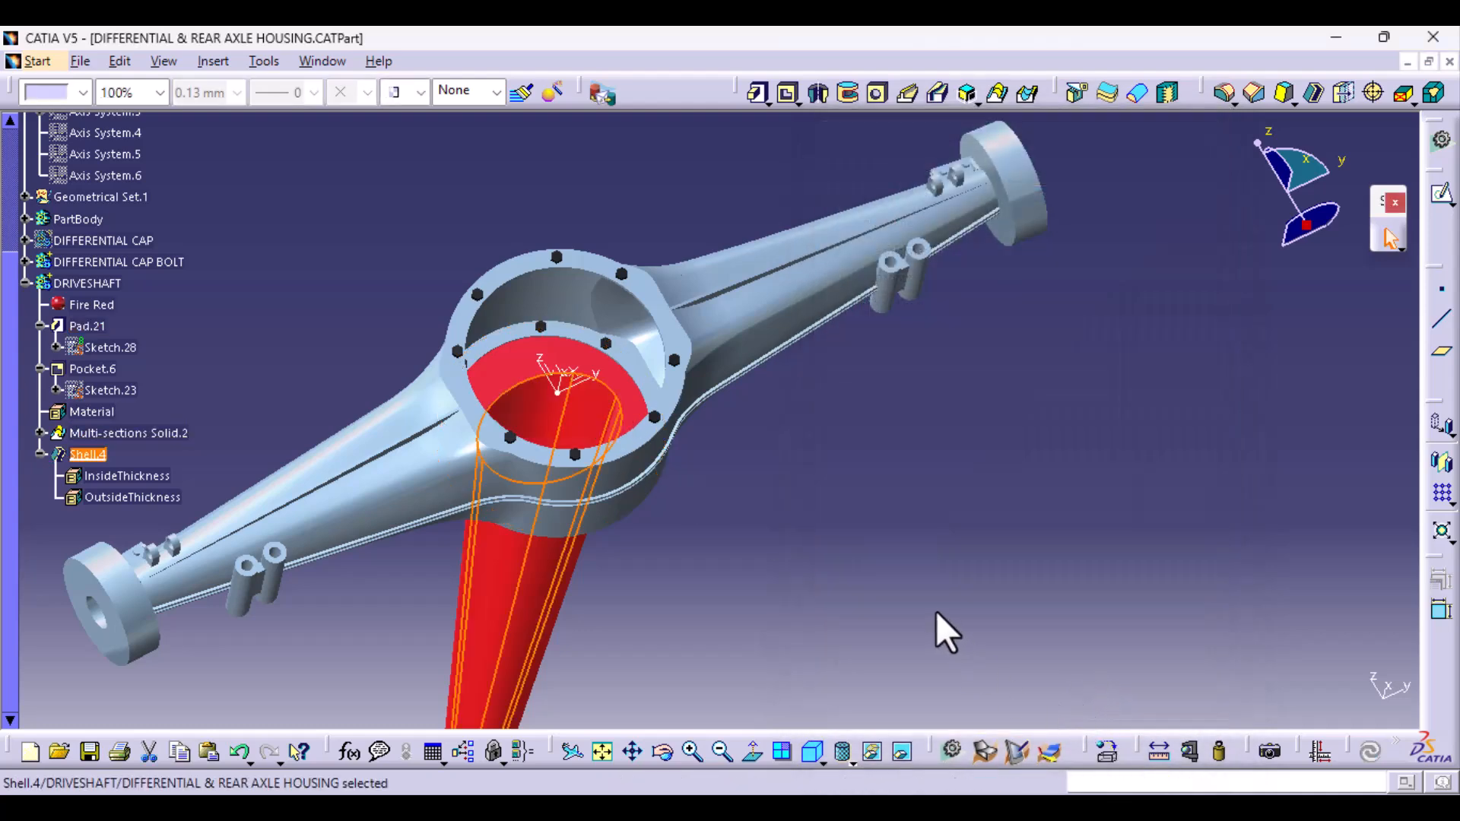
left_click(935, 611)
- Show the hidden DIFFERENTIAL CAP body again
middle_click_drag(420, 546, 501, 363)
middle_click_drag(357, 456, 693, 348)
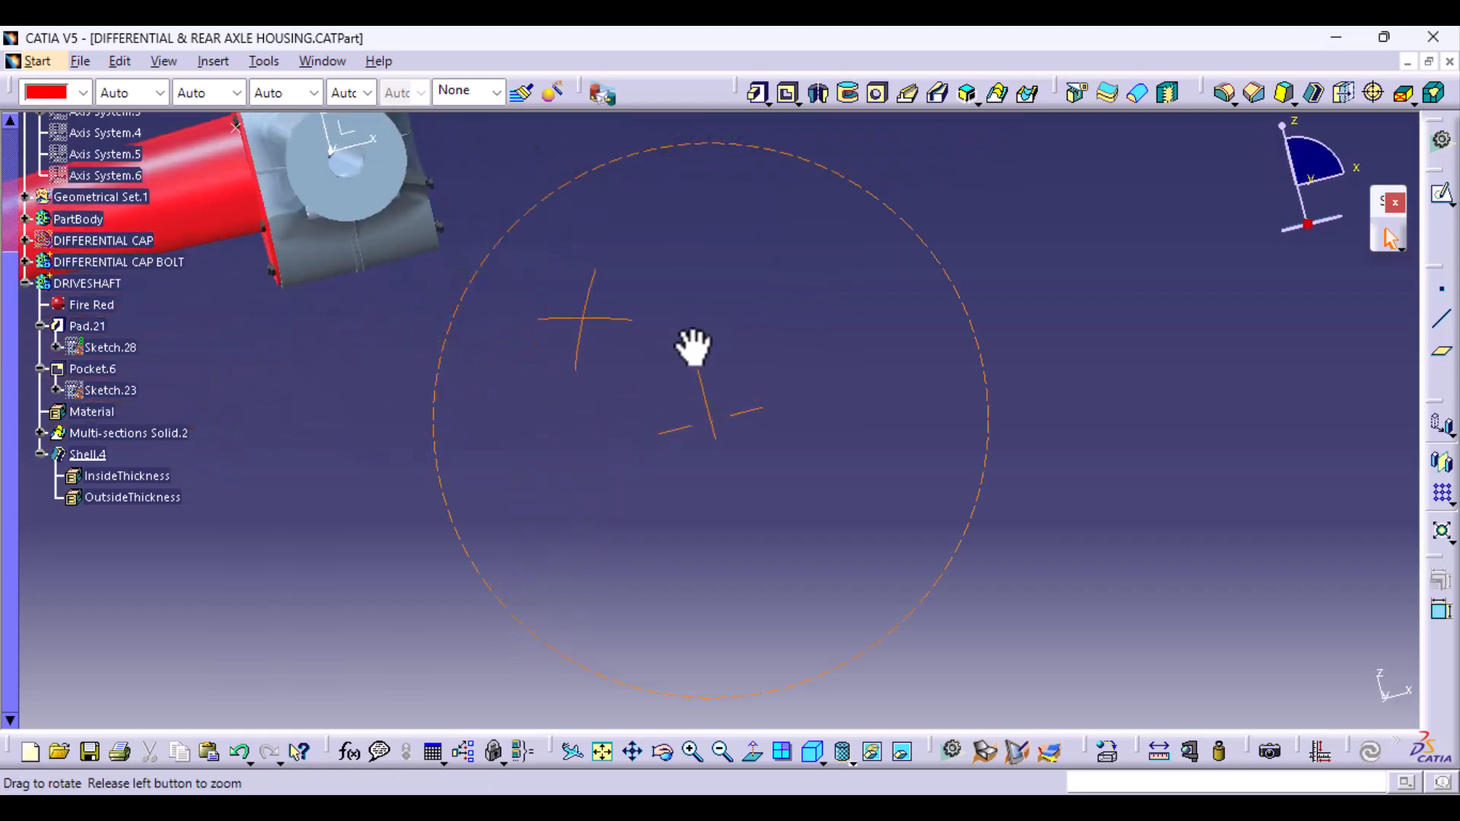
middle_click_drag(657, 414, 1376, 521)
middle_click_drag(334, 490, 719, 601)
left_click(123, 242)
right_click(124, 242)
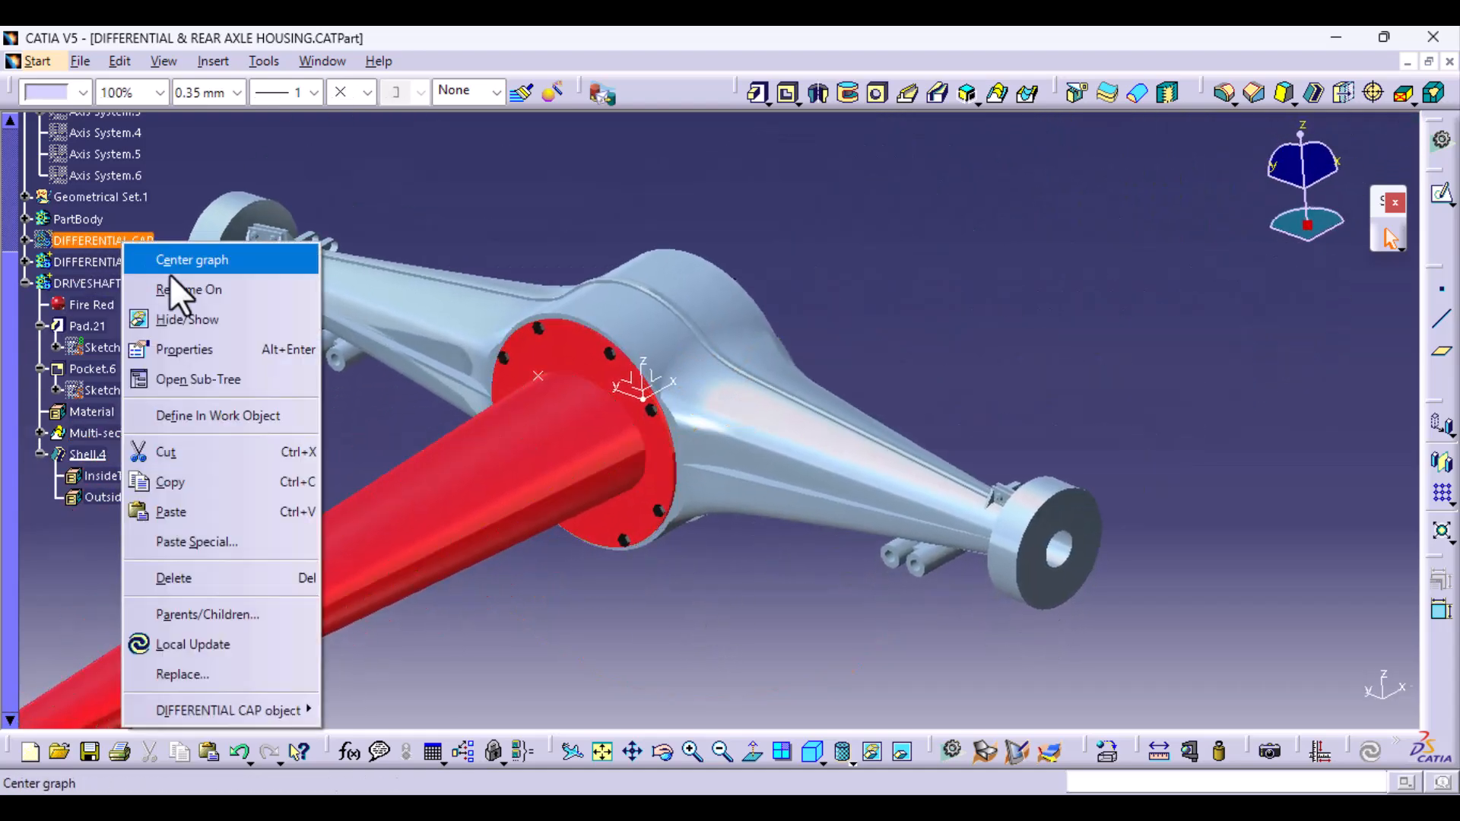
left_click(216, 319)
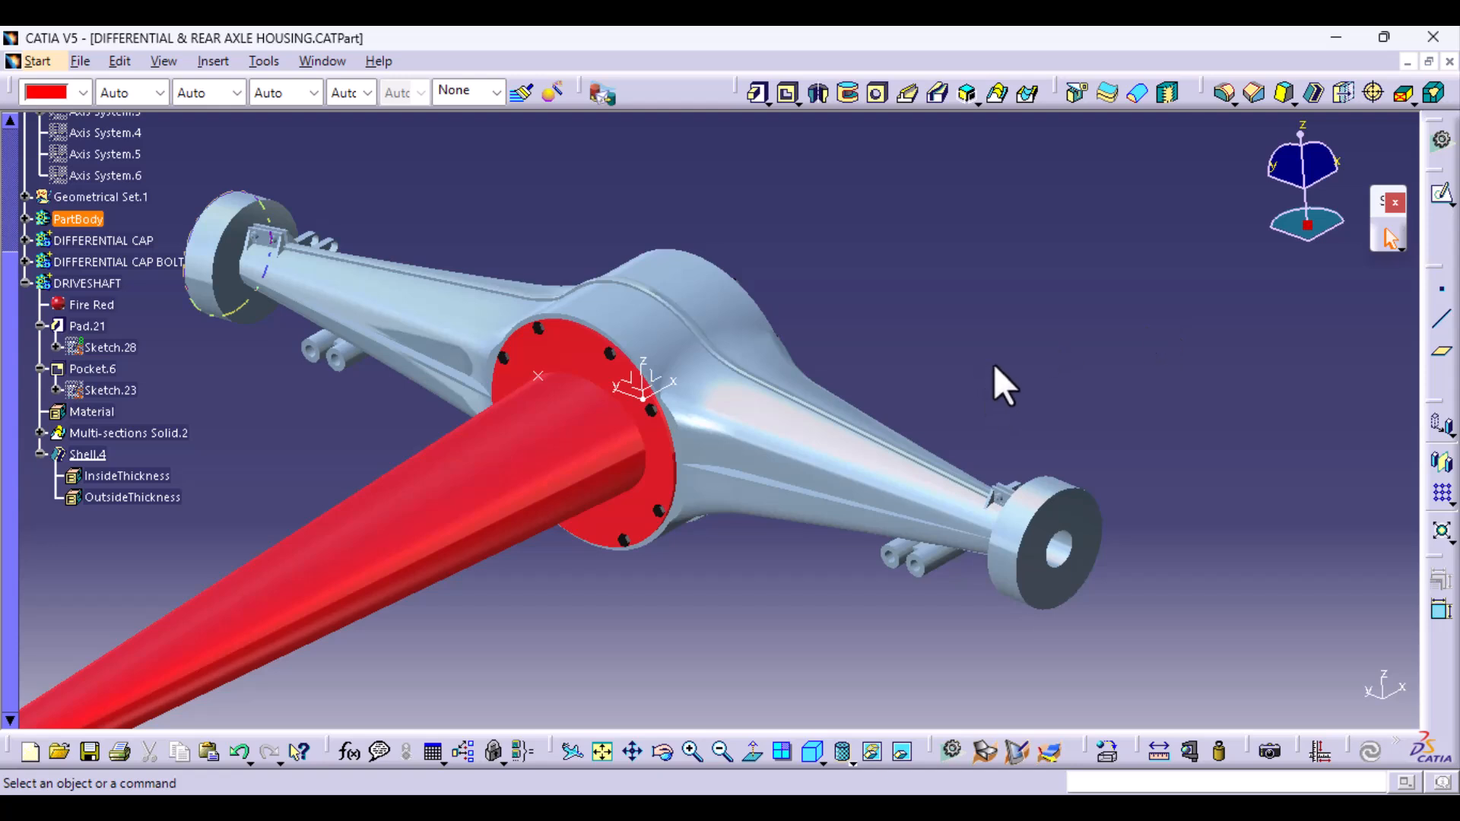
- Try an edge fillet of 30 mm radius on the driveshaft tube's outer face, without adding a keep edge
middle_click_drag(993, 364, 1168, 280)
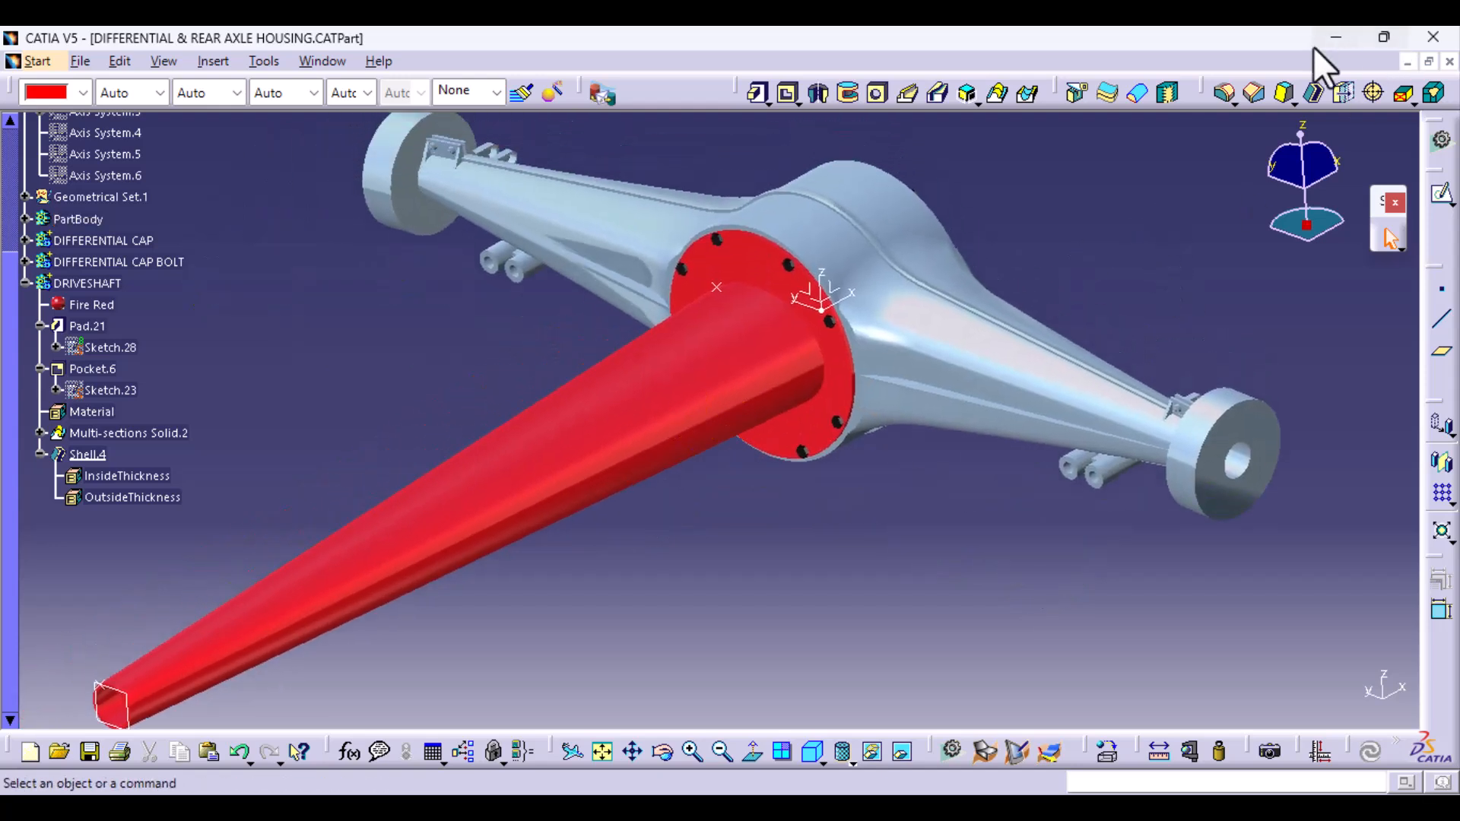
left_click(1224, 93)
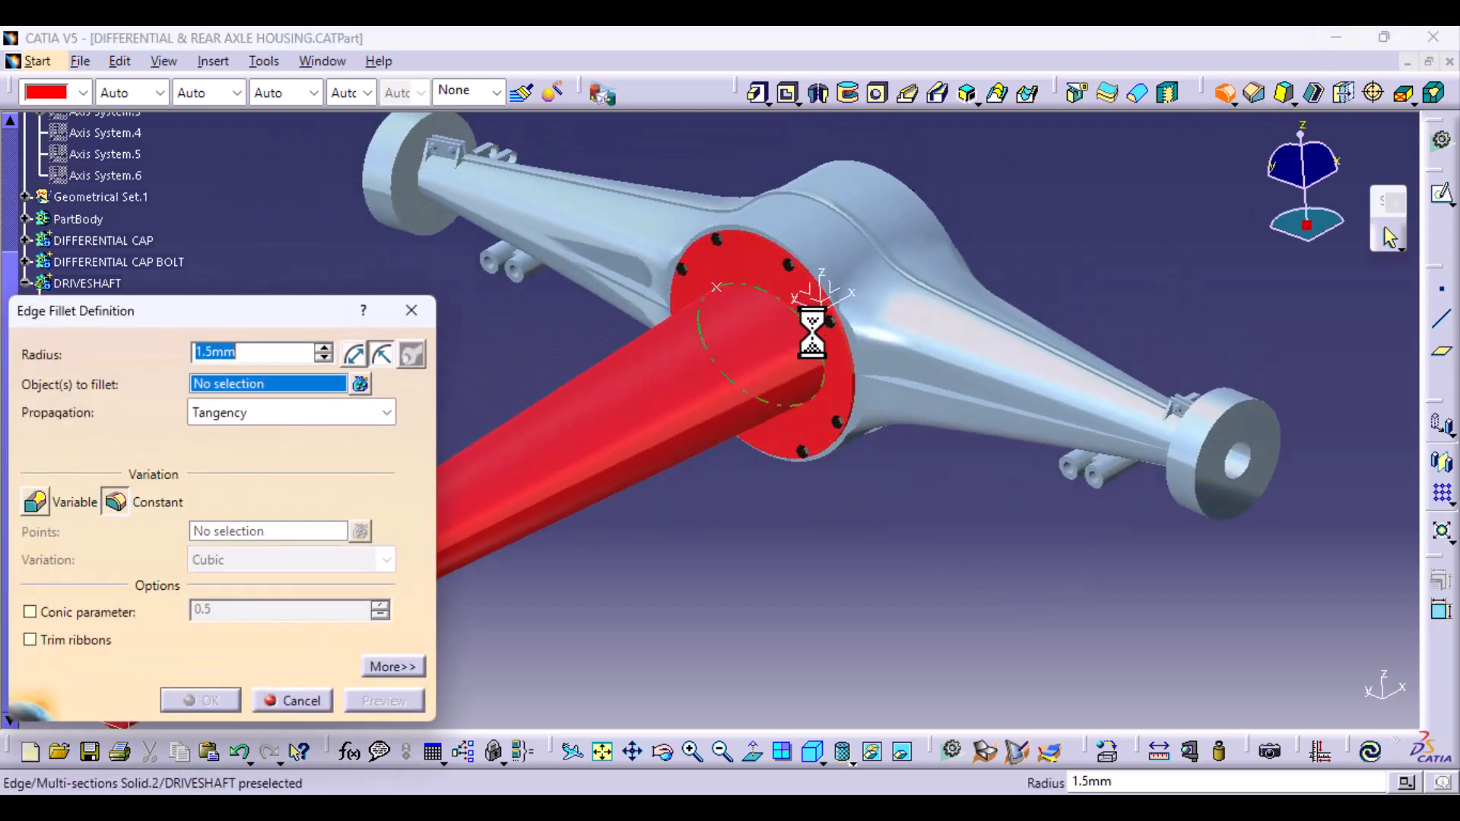
left_click(833, 350)
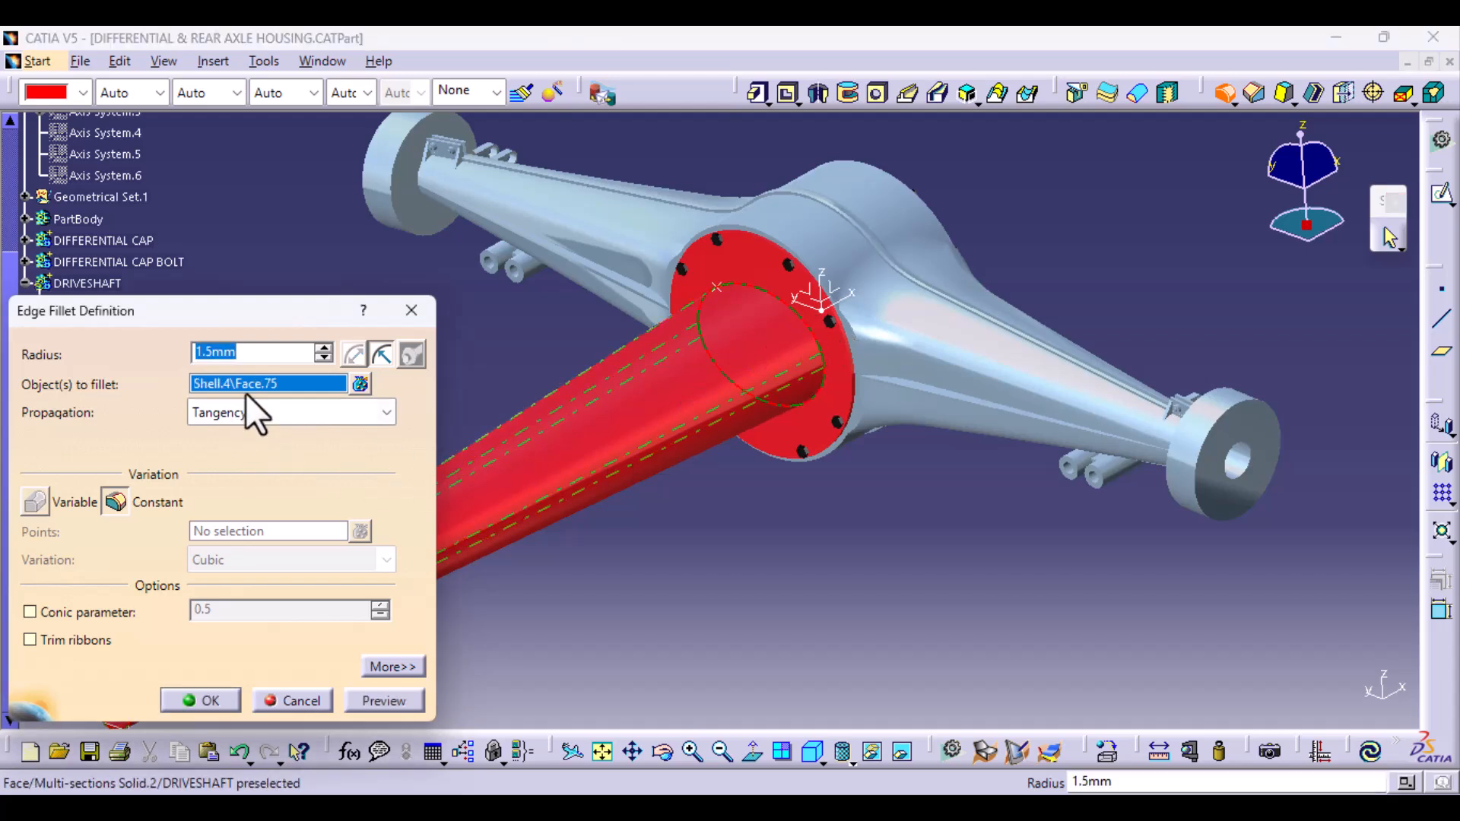
type("15")
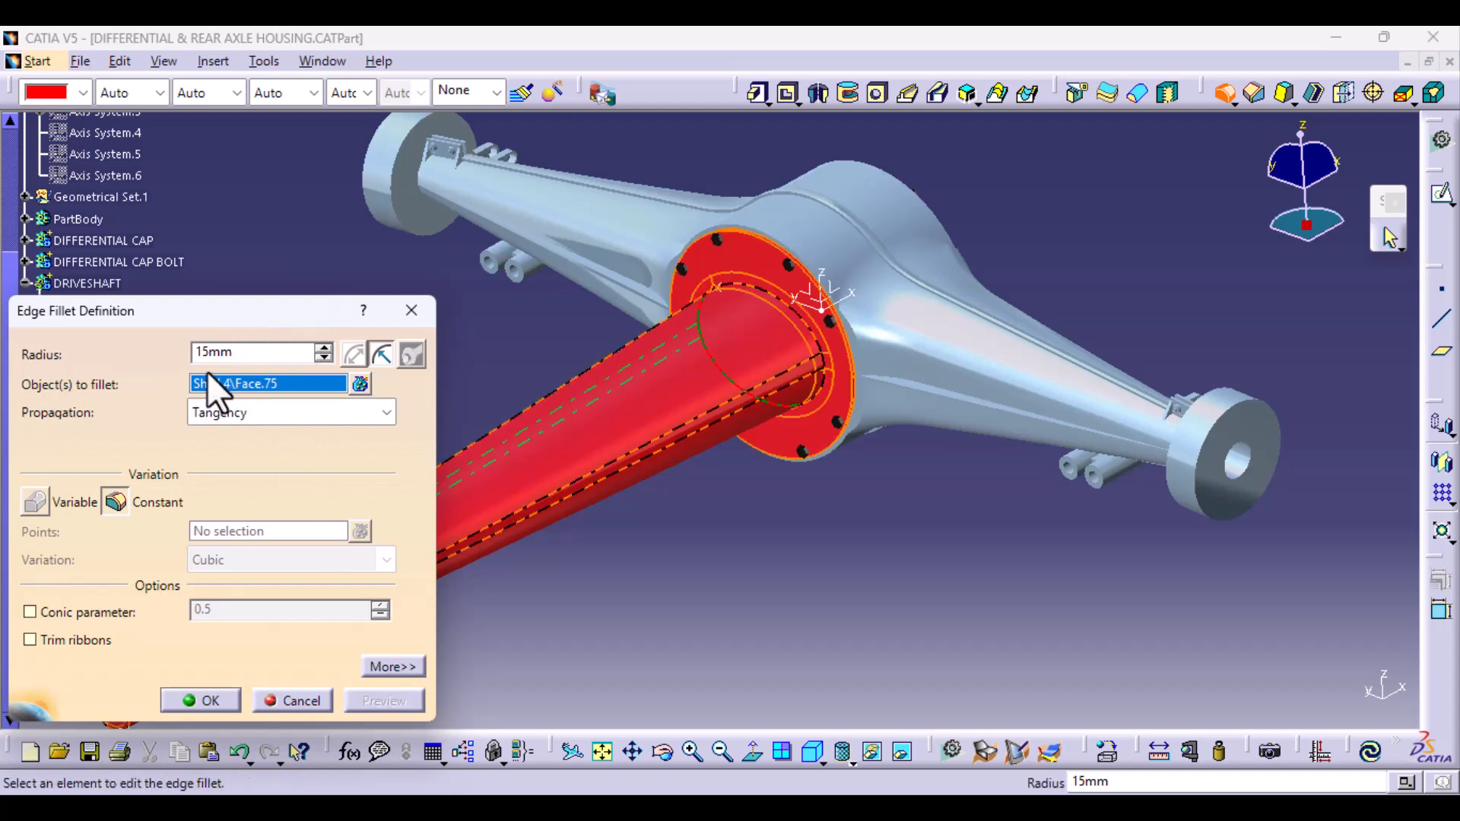
type("30")
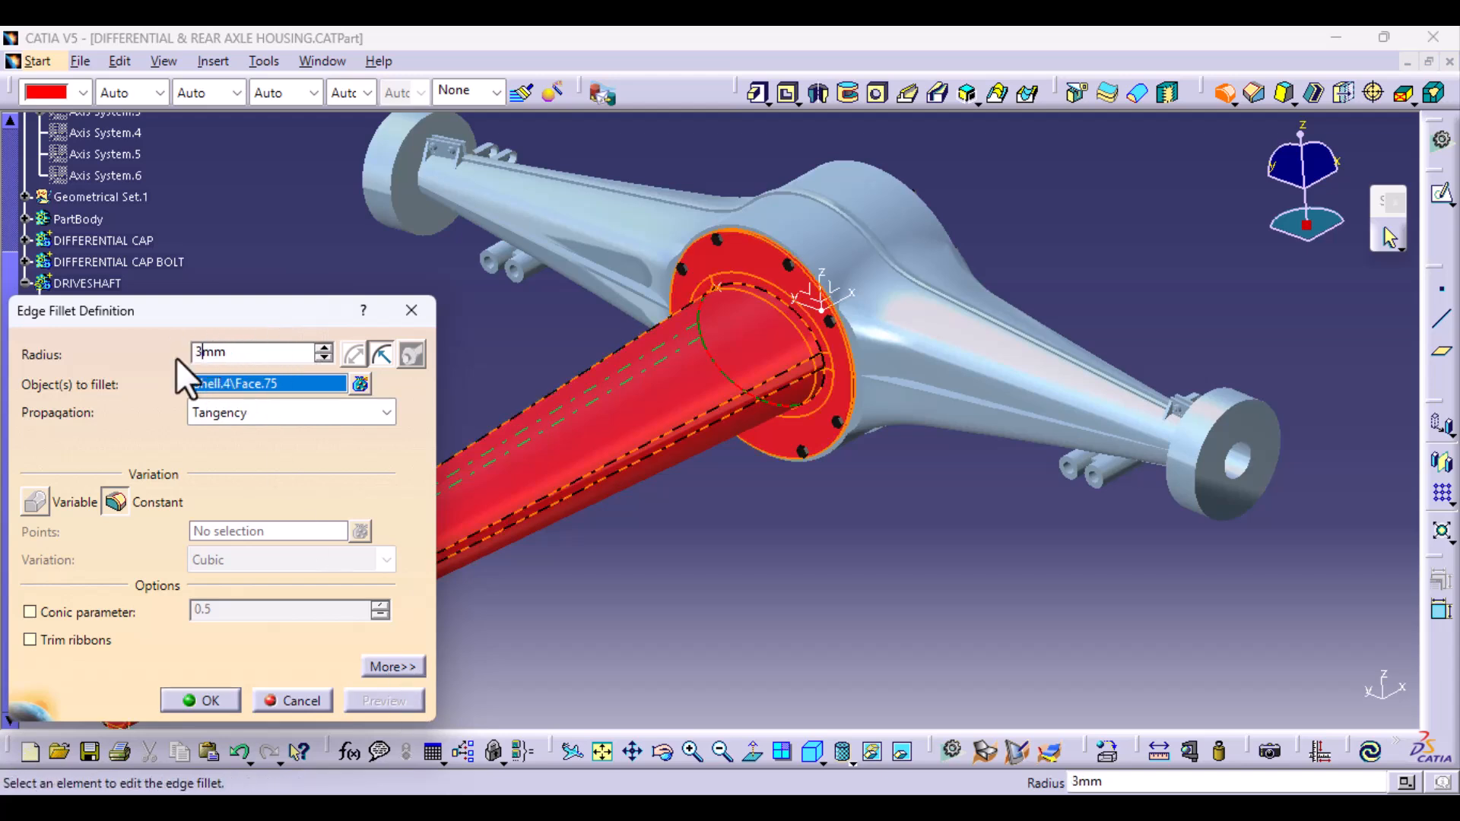
left_click(266, 385)
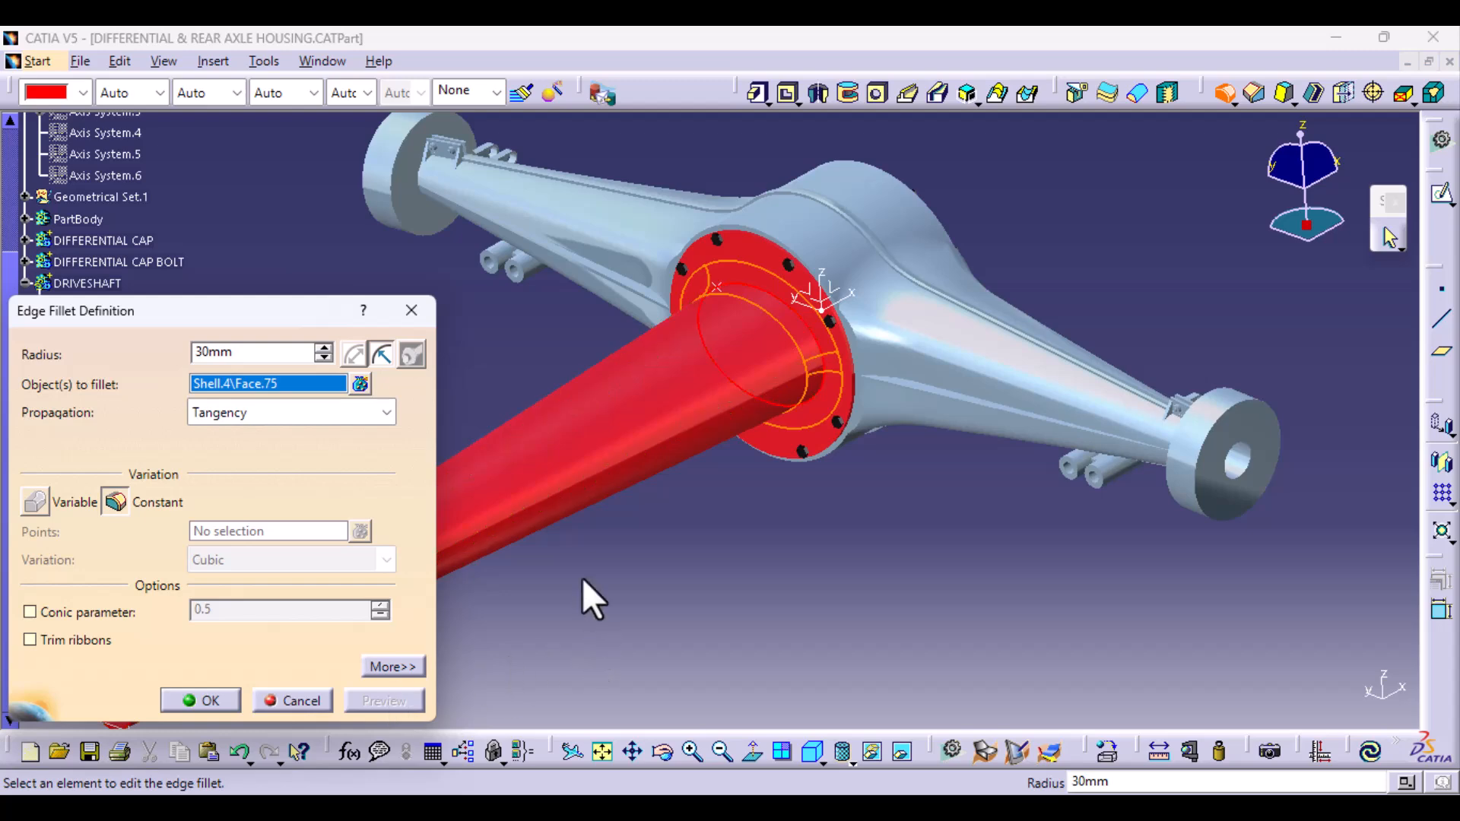
middle_click_drag(582, 578, 603, 512)
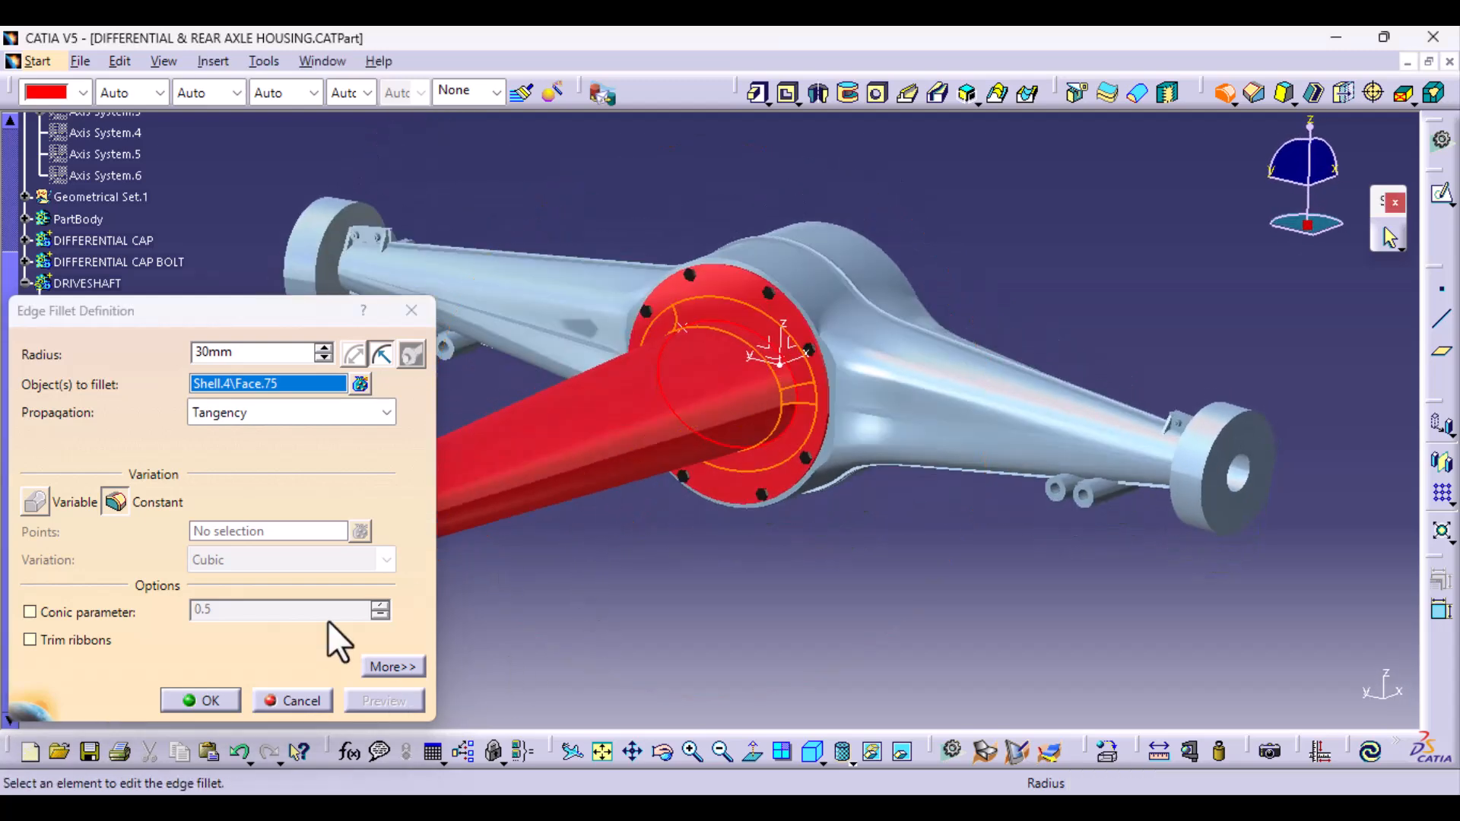
left_click(225, 697)
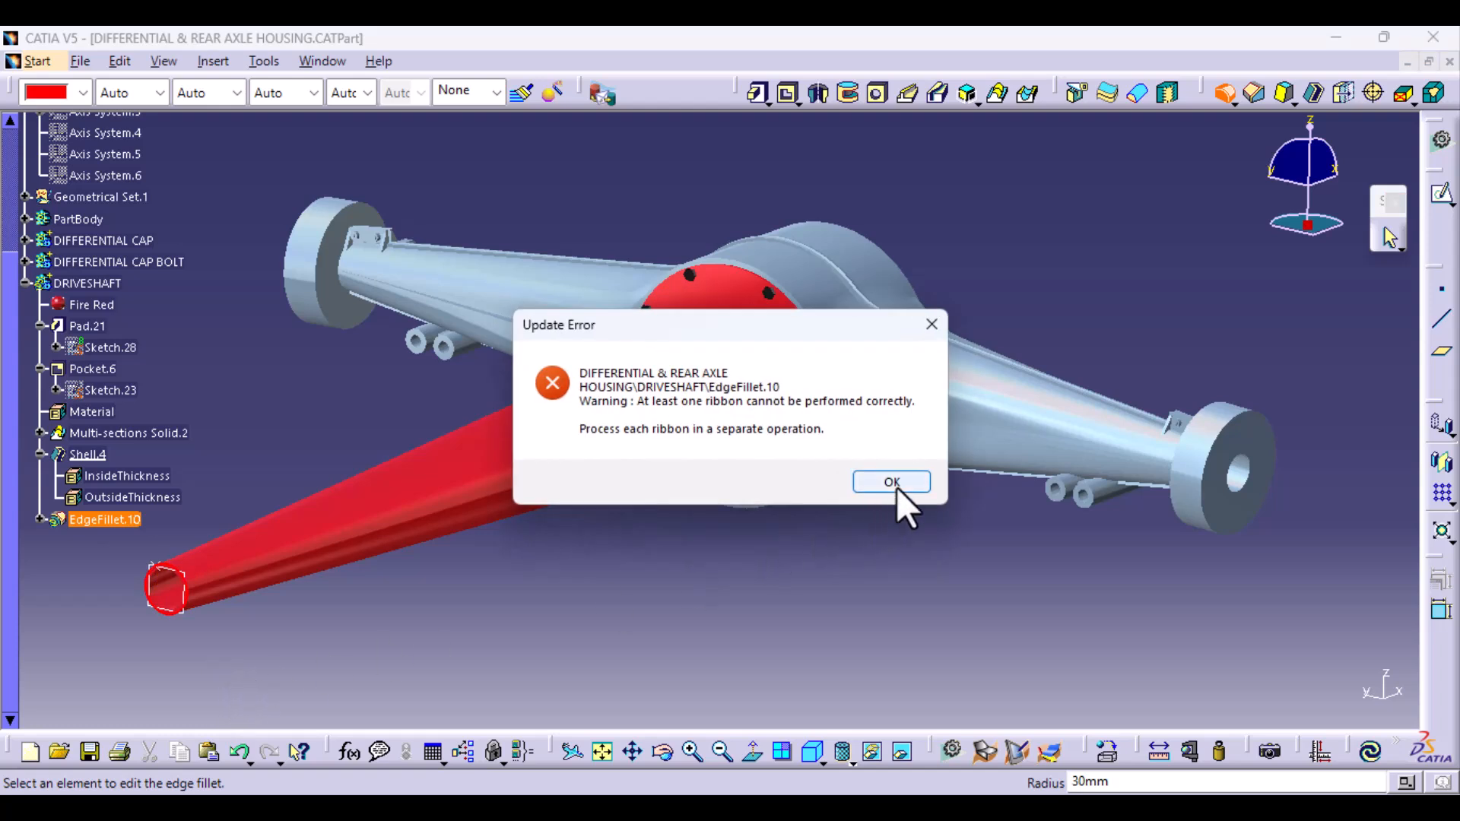
left_click(897, 488)
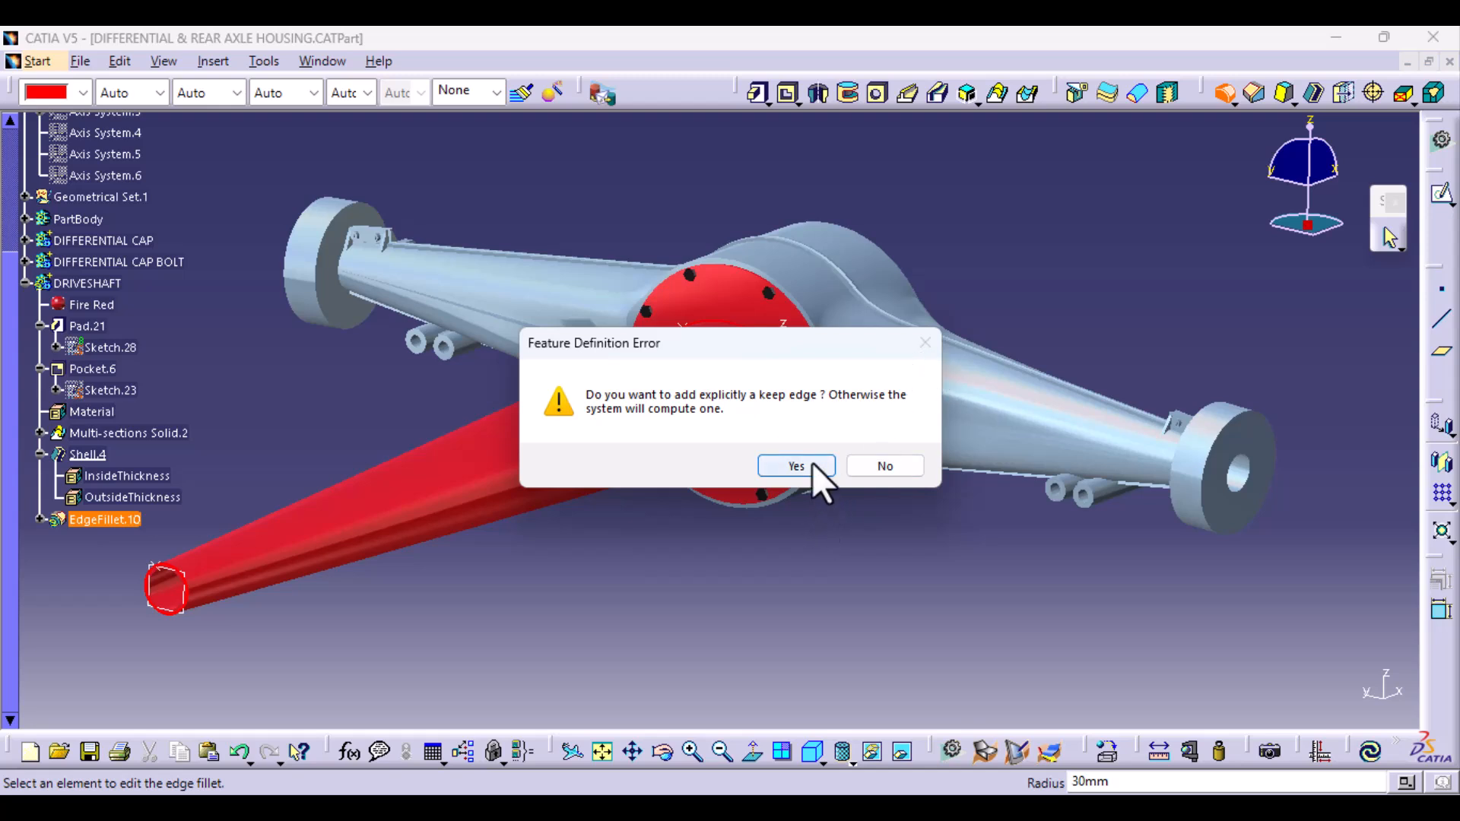
left_click(882, 465)
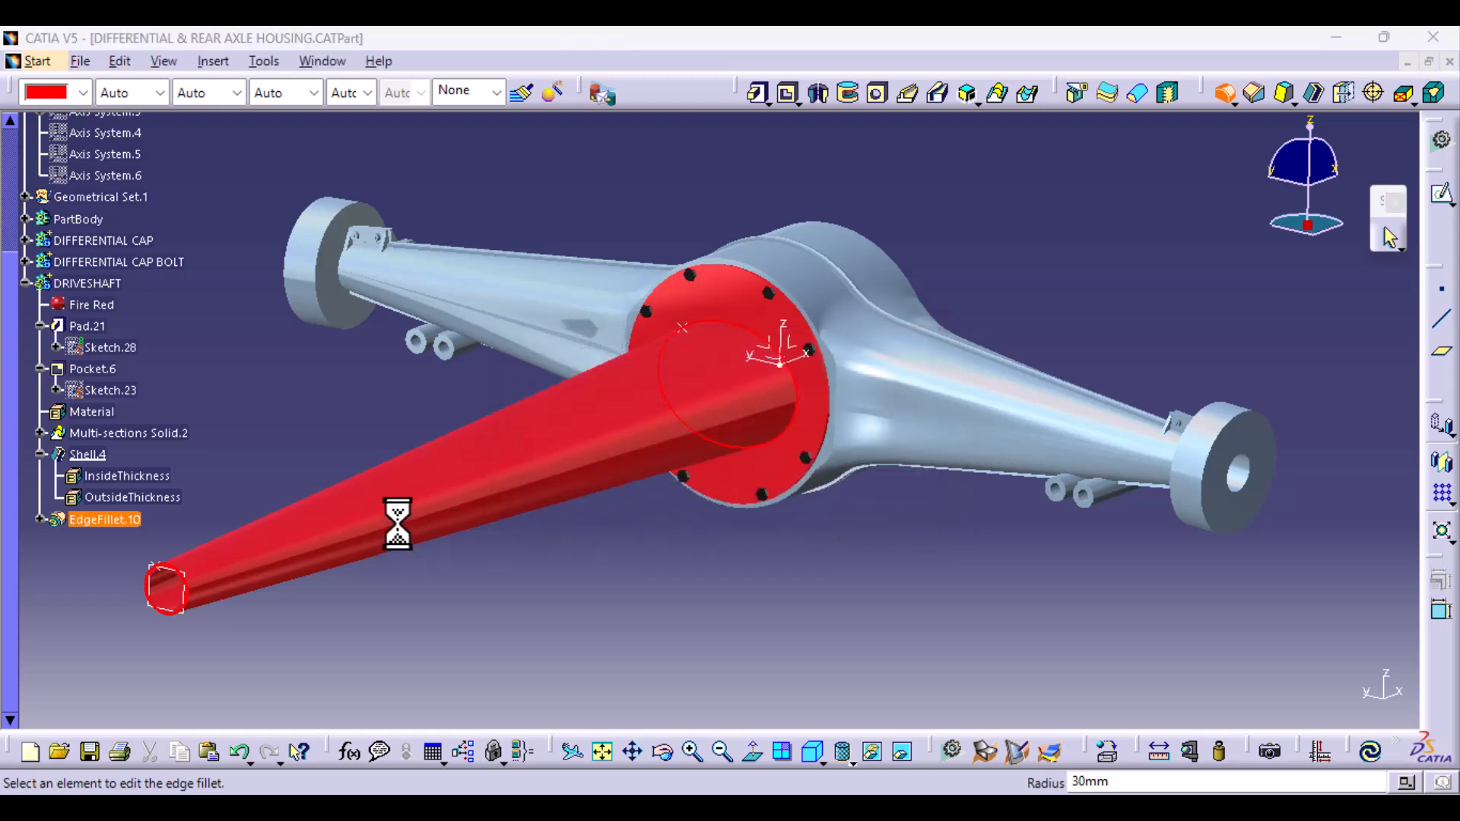
left_click(876, 486)
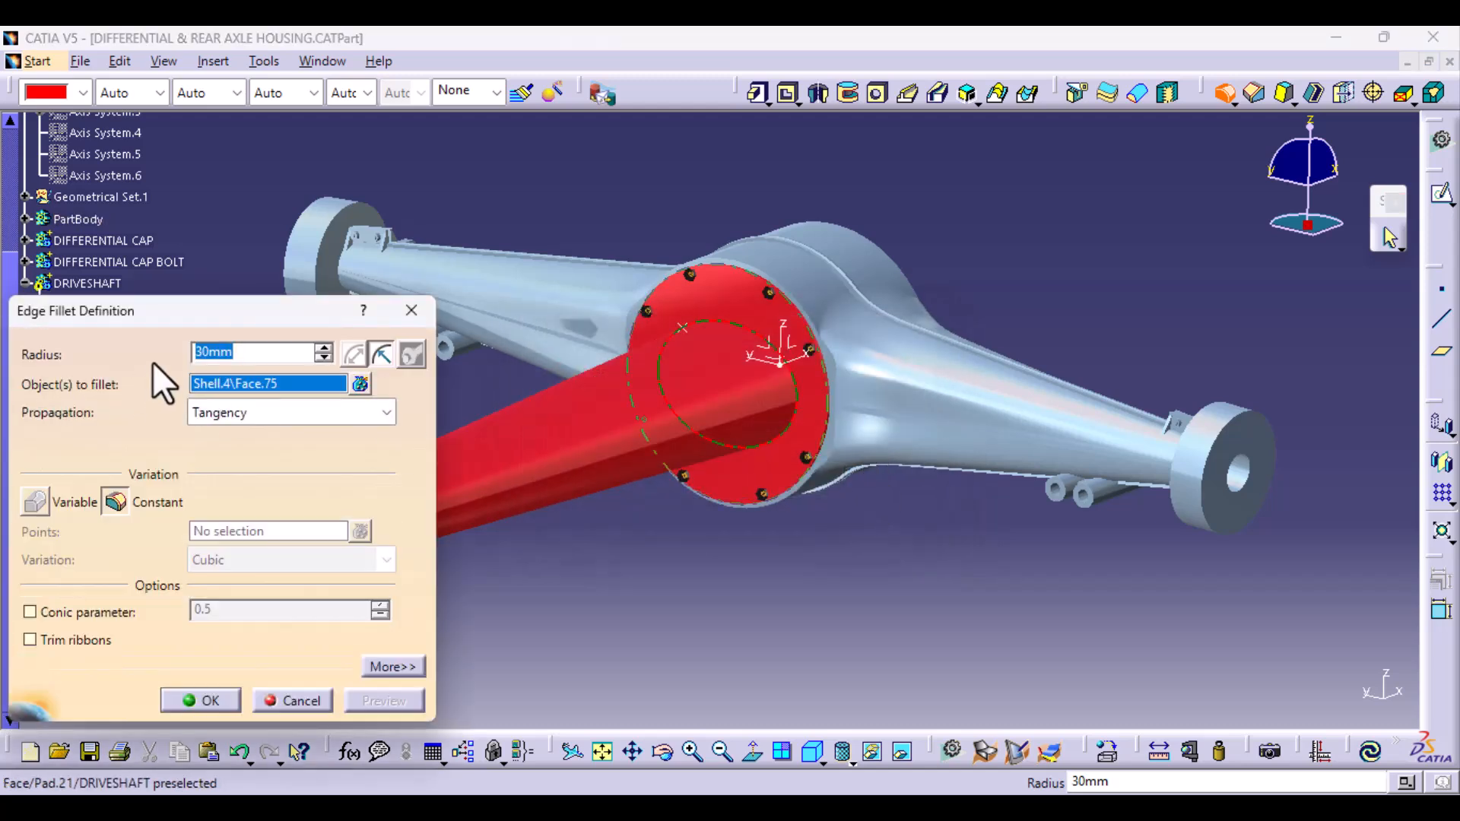
- Try the fillet on the tube's outer face again with a 20 mm radius
type("20")
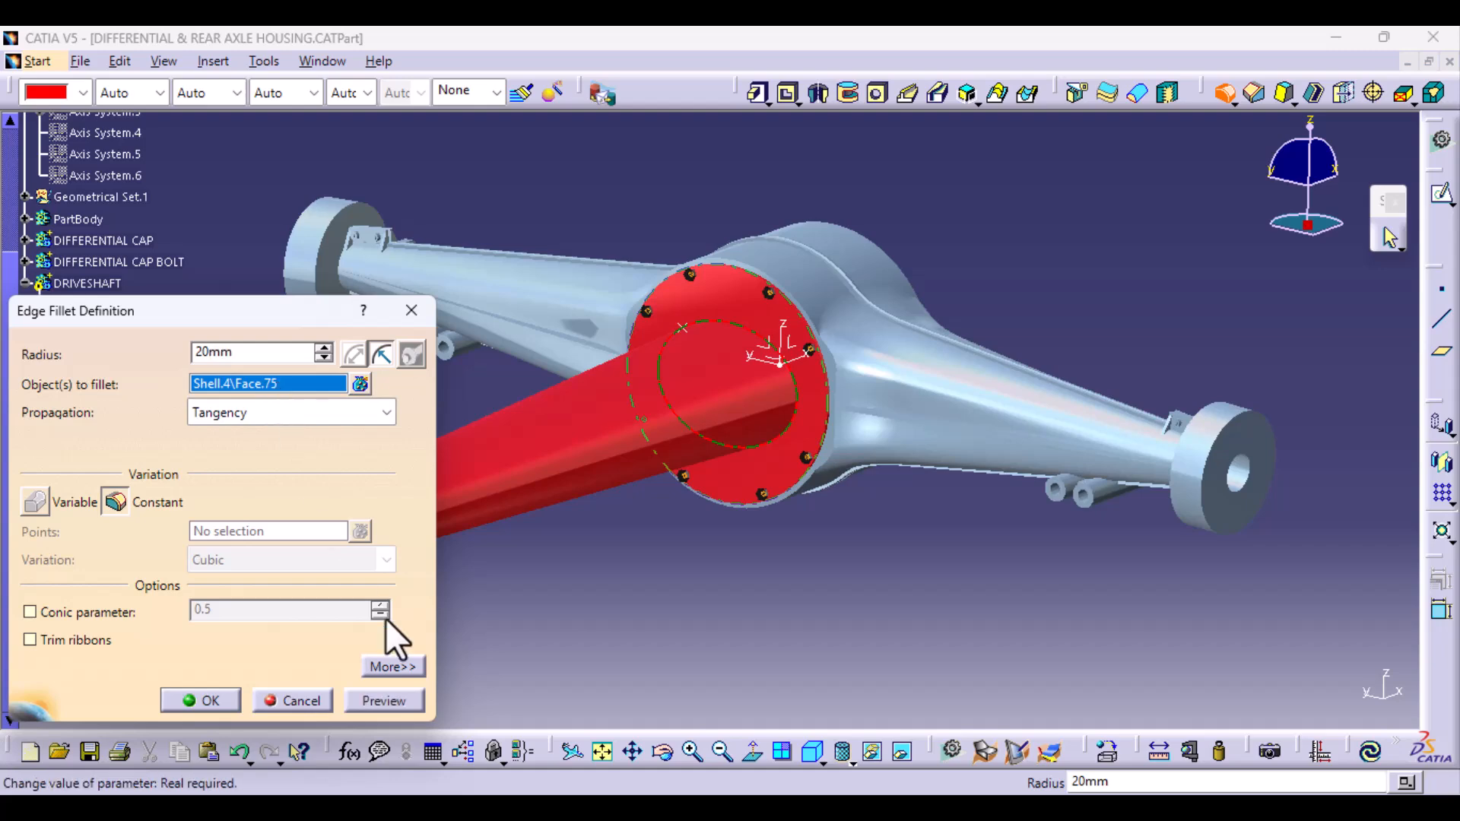
left_click(384, 700)
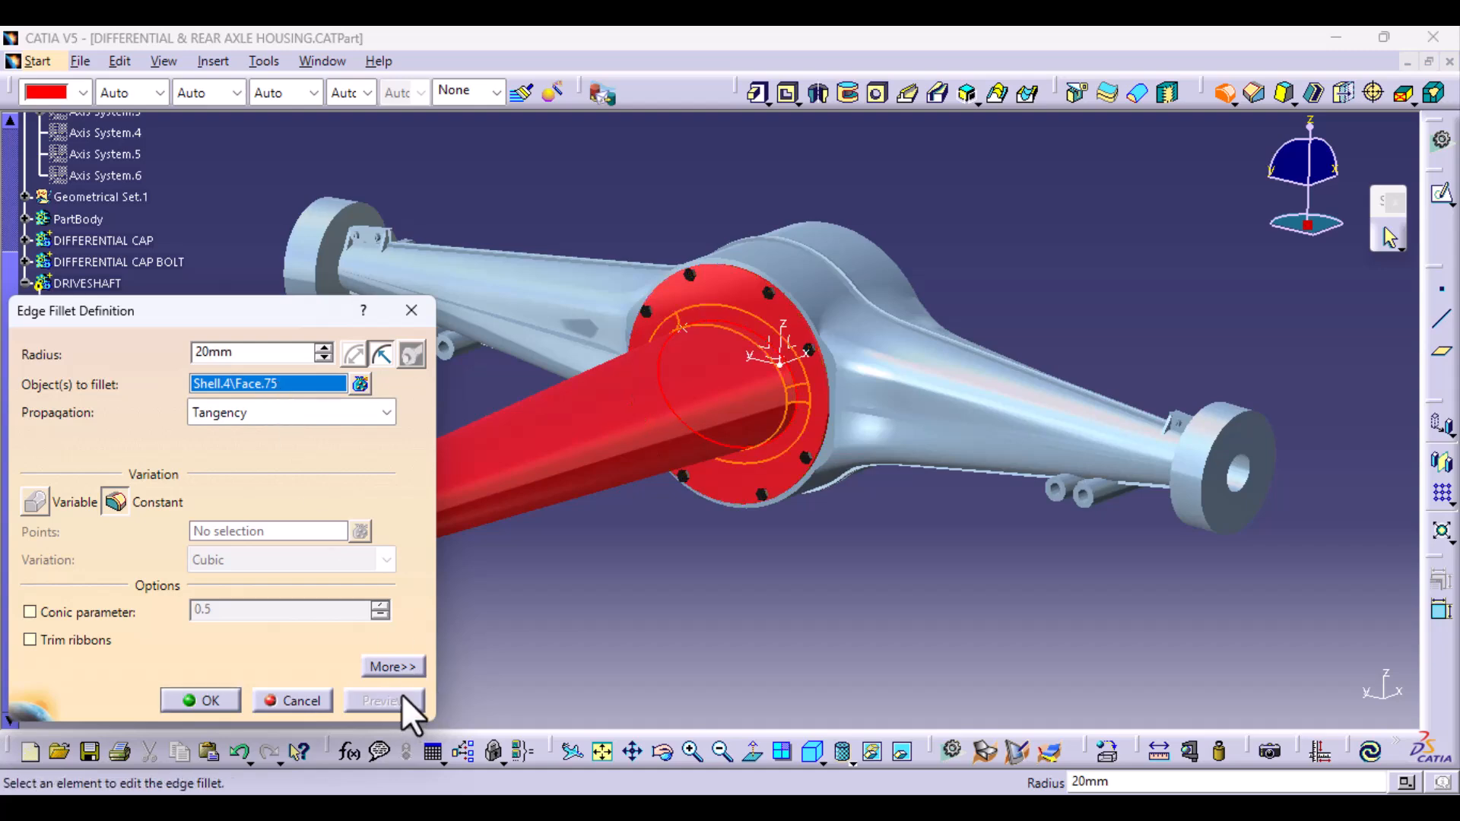
left_click(189, 696)
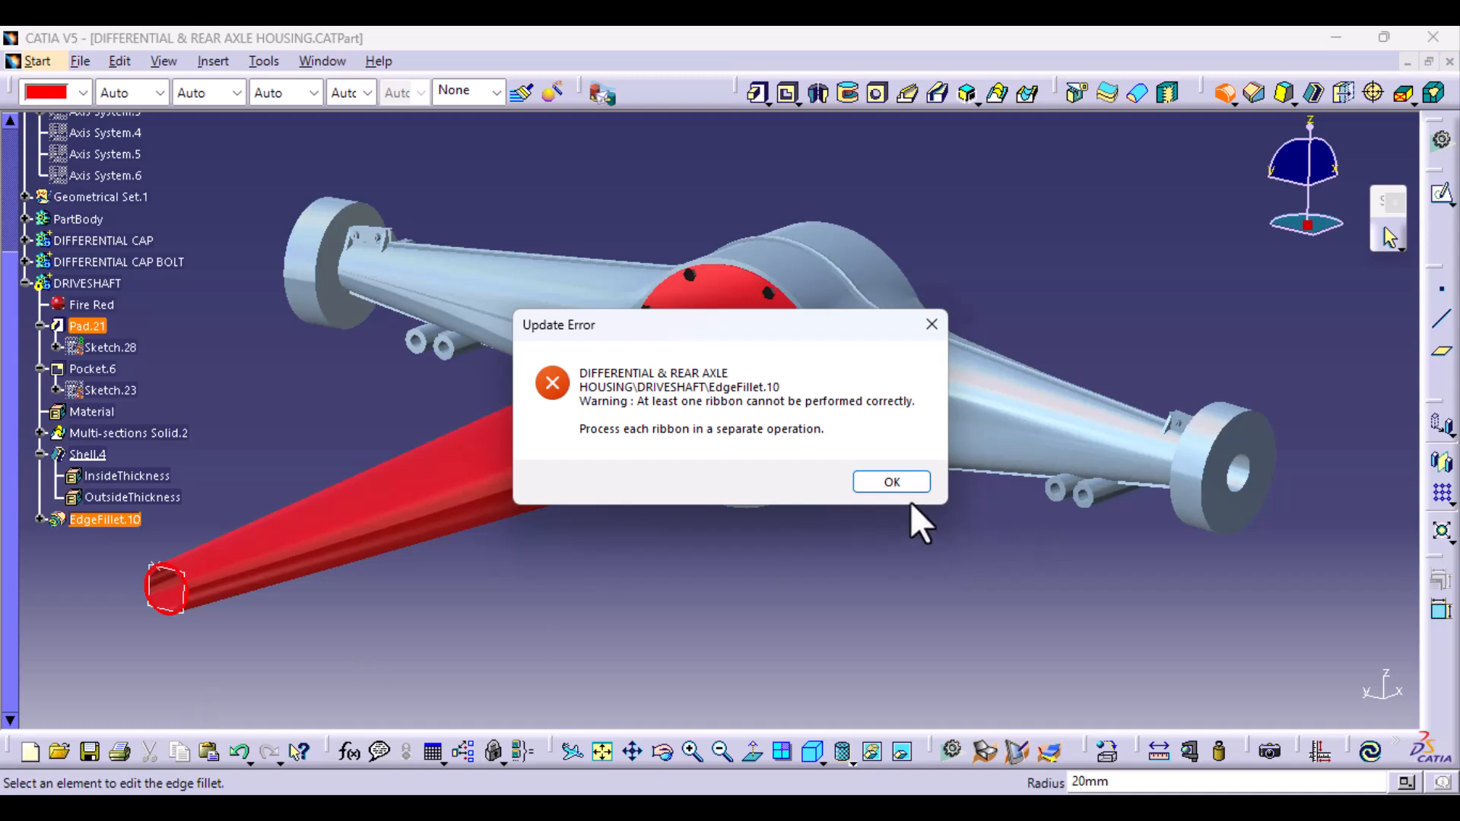
left_click(906, 485)
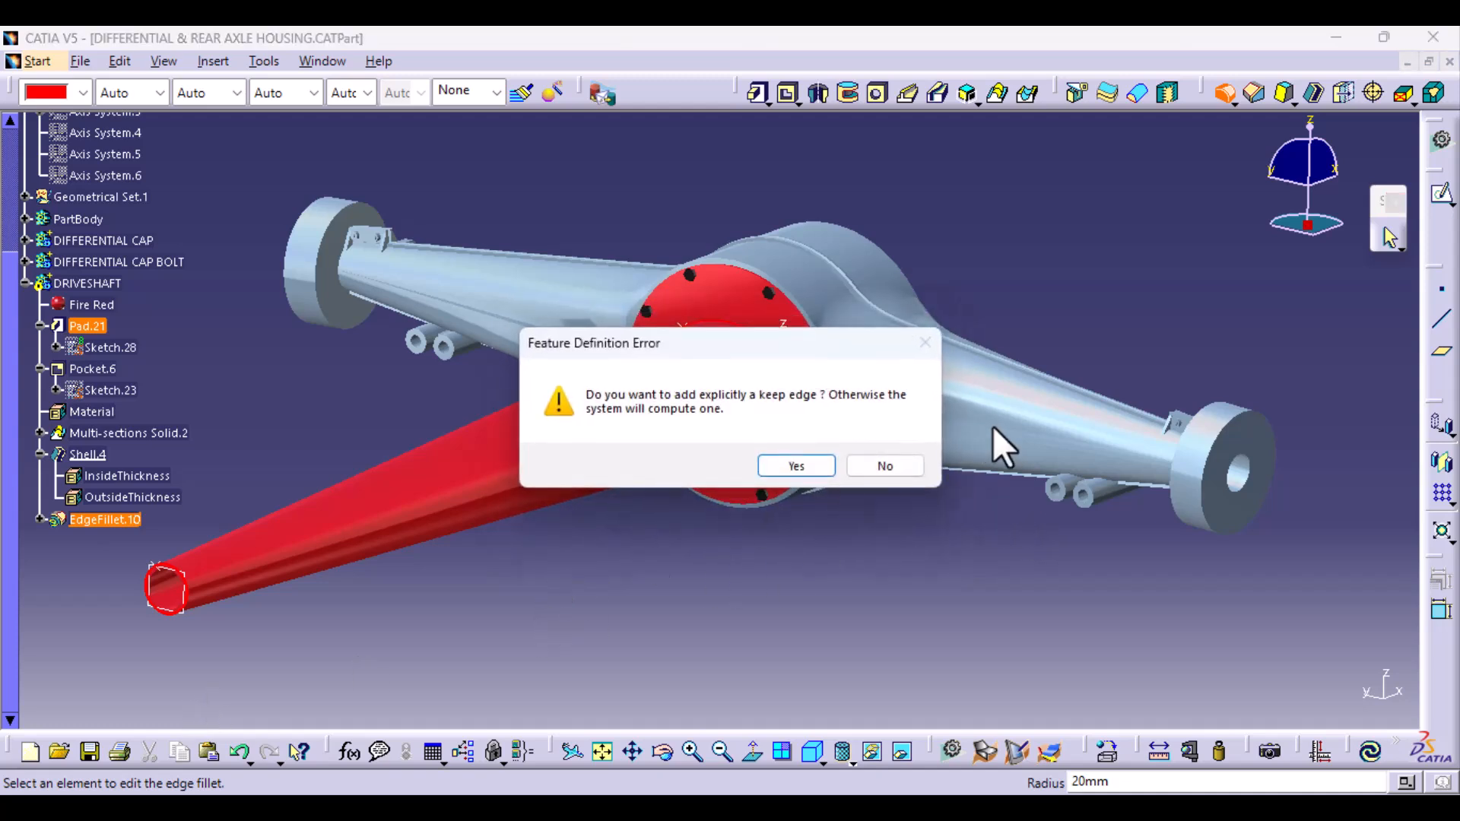
left_click(825, 472)
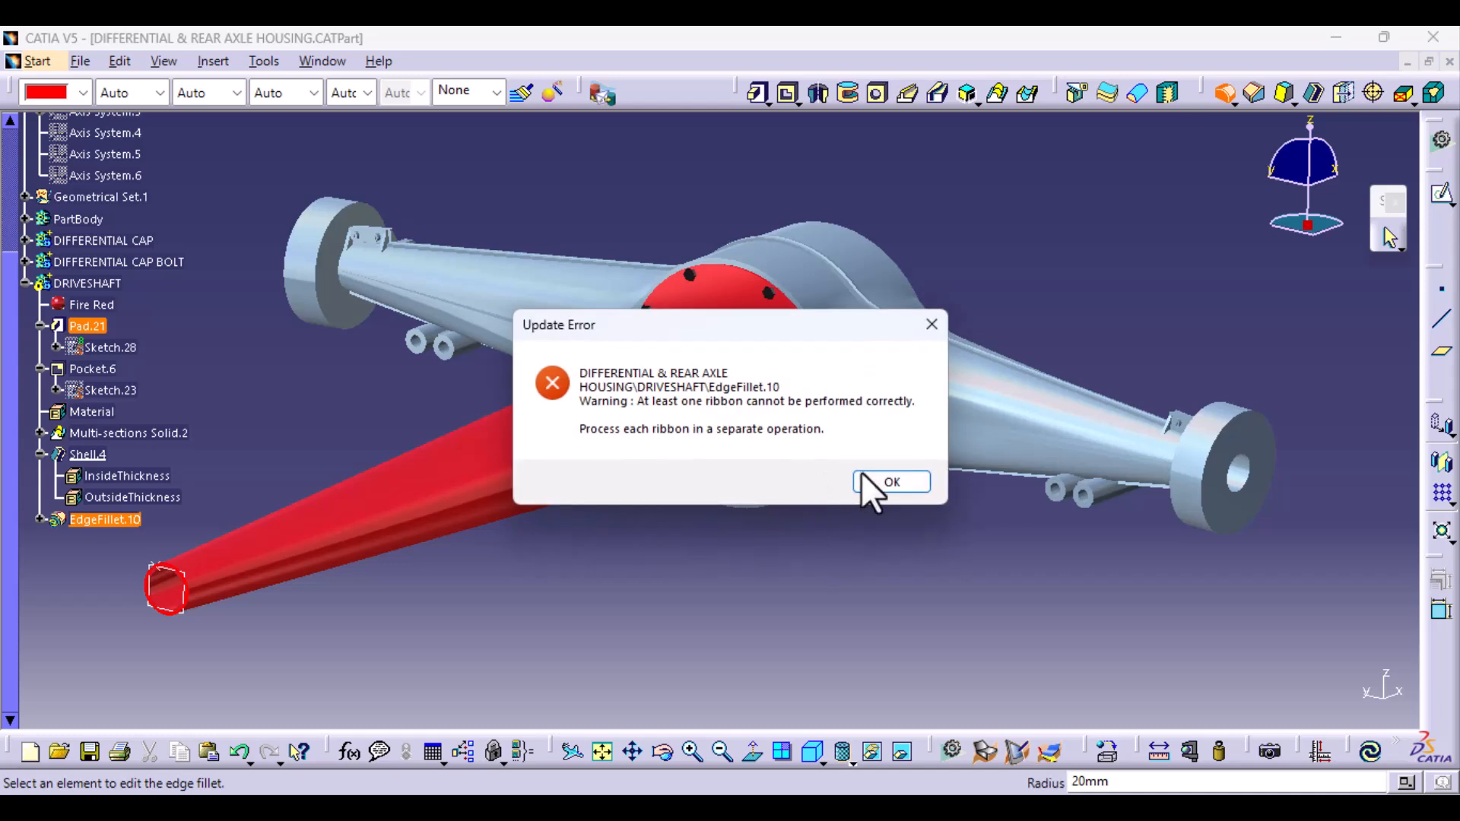
left_click(868, 479)
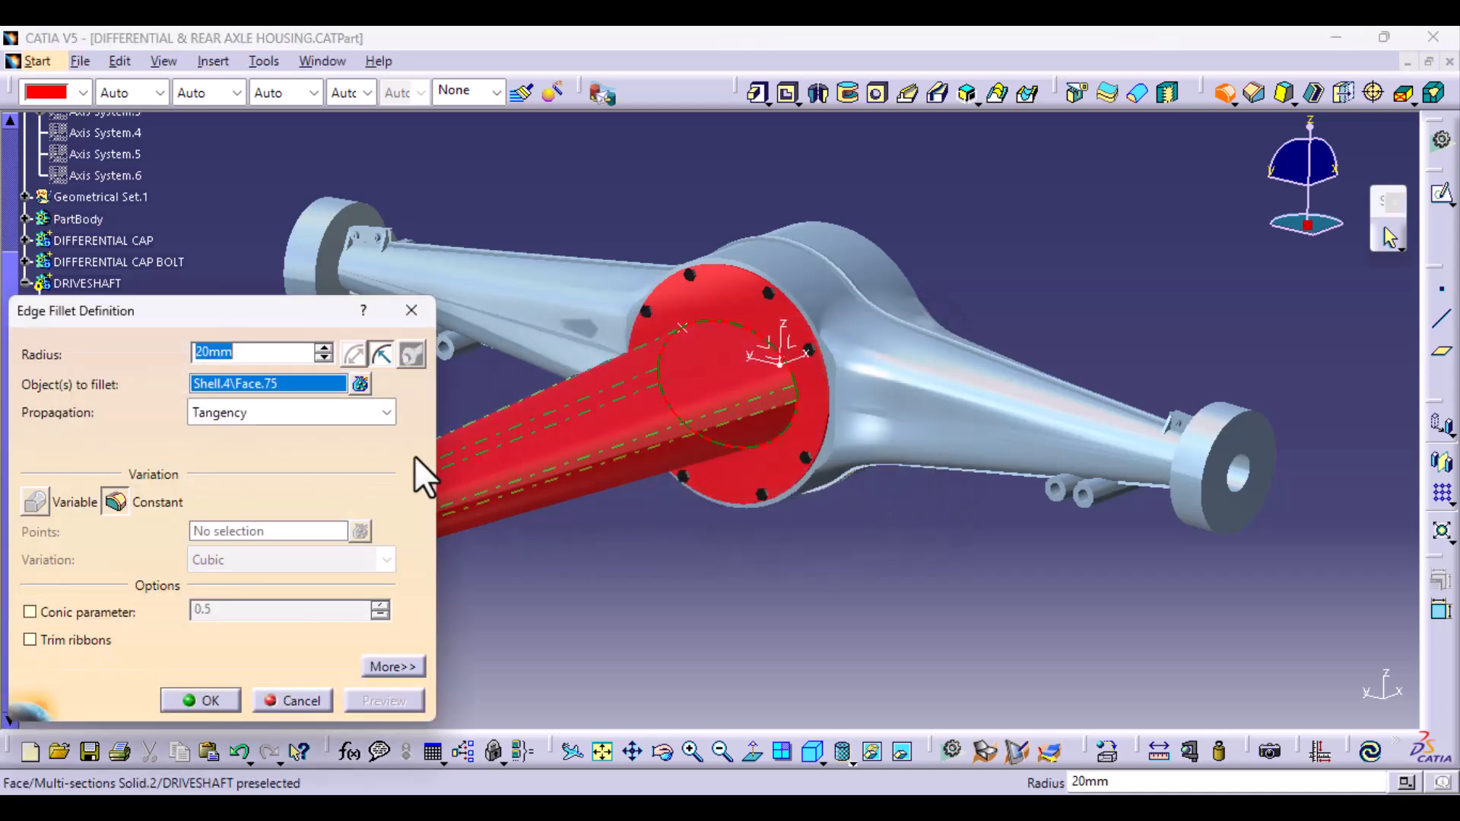
- Replace the face in the fillet selection with the edge where the tube meets the disc and apply the 20 mm fillet
left_click(359, 382)
left_click(457, 268)
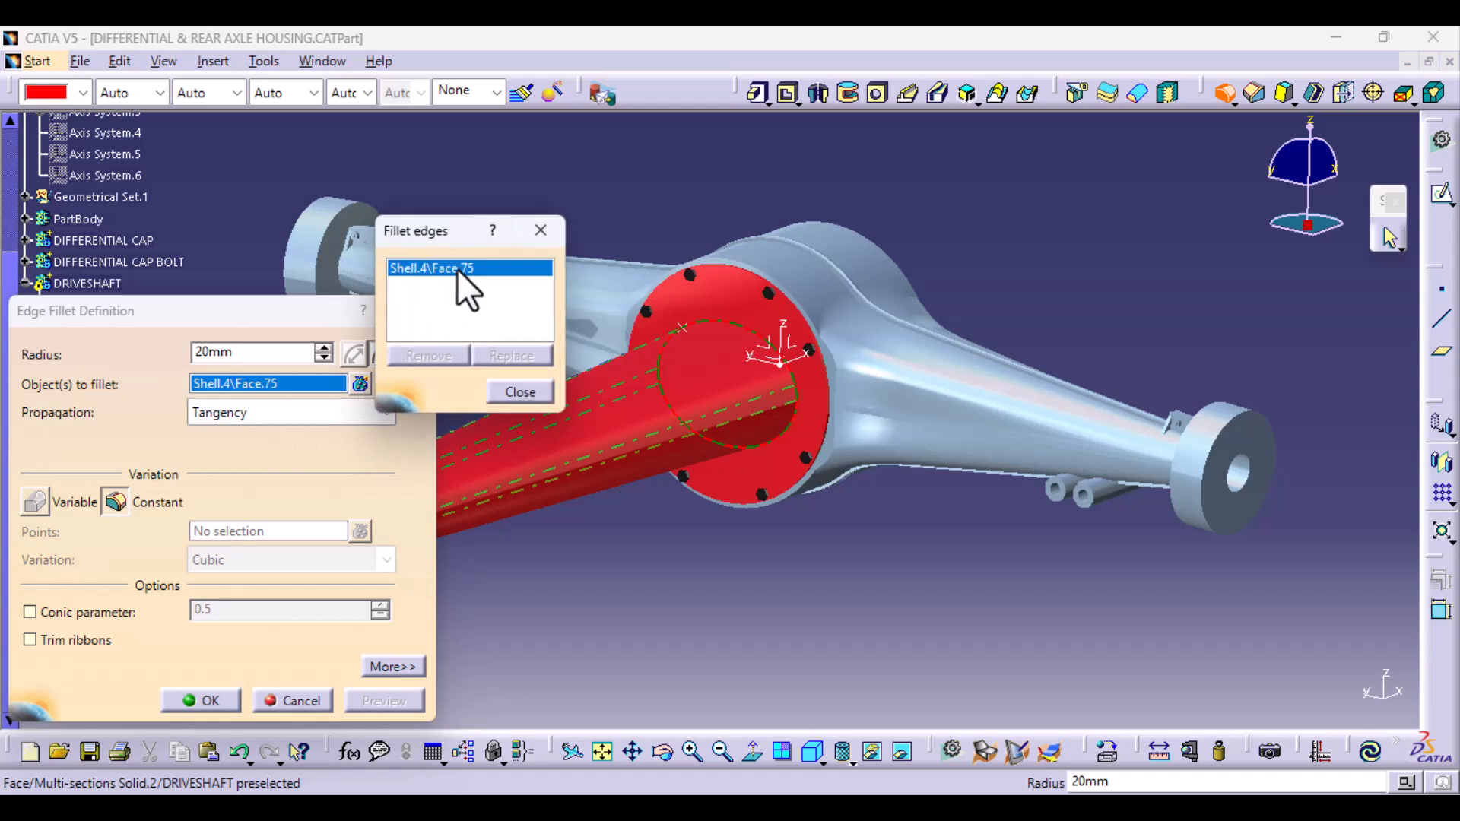
left_click(450, 357)
middle_click_drag(876, 605, 919, 545)
left_click(852, 398)
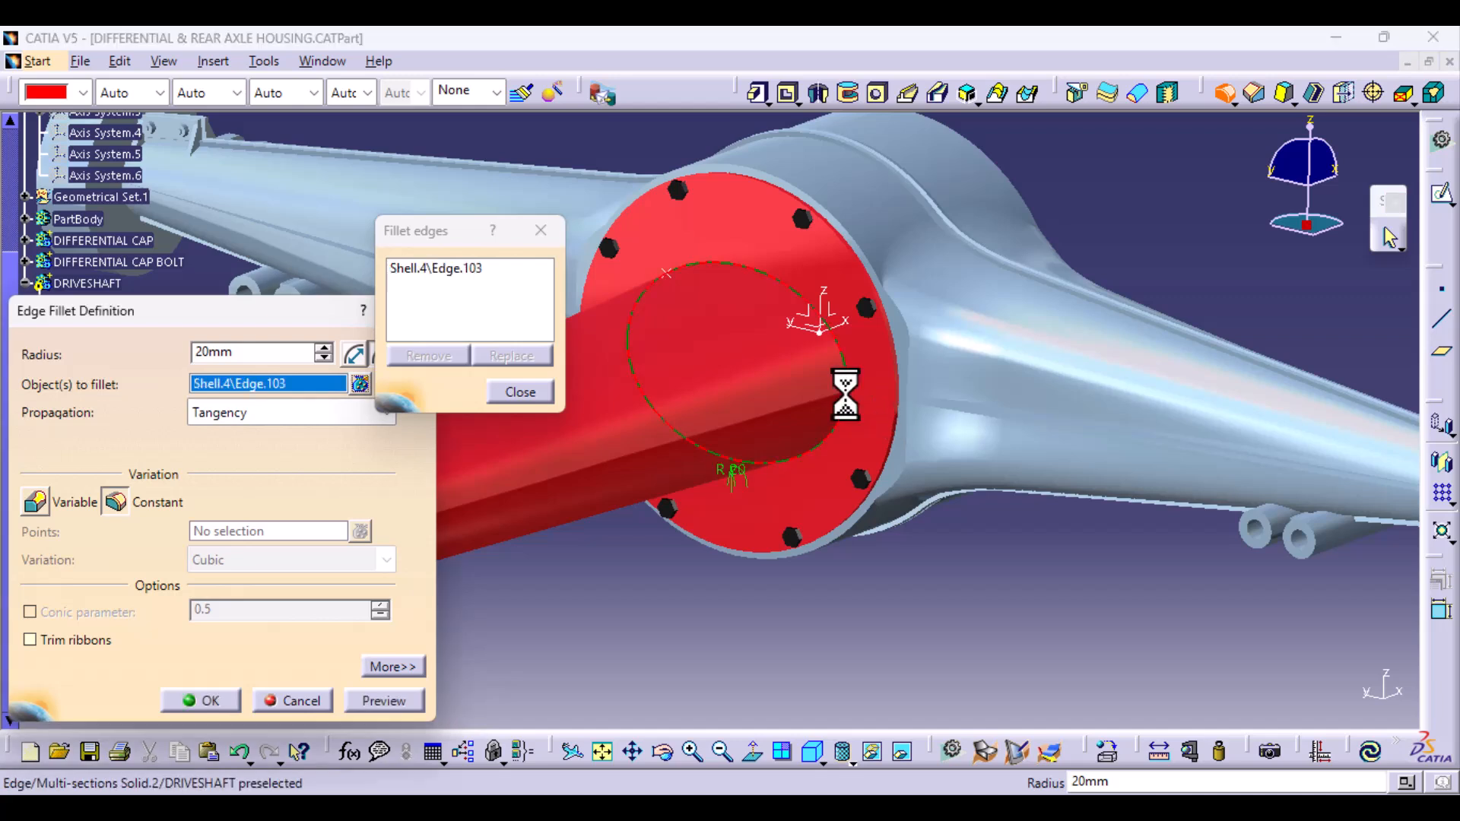
left_click(521, 391)
left_click(372, 700)
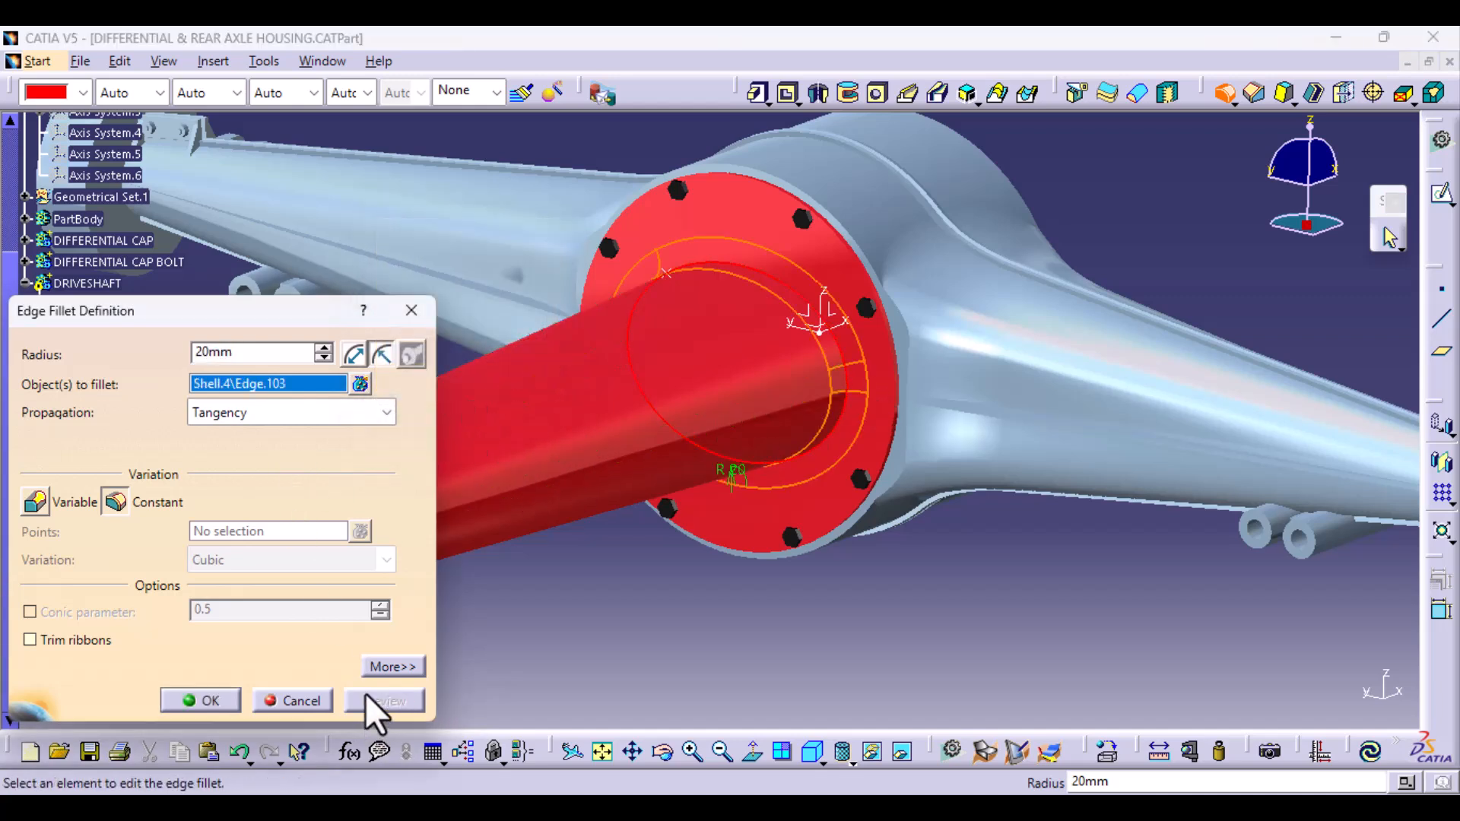
left_click(204, 700)
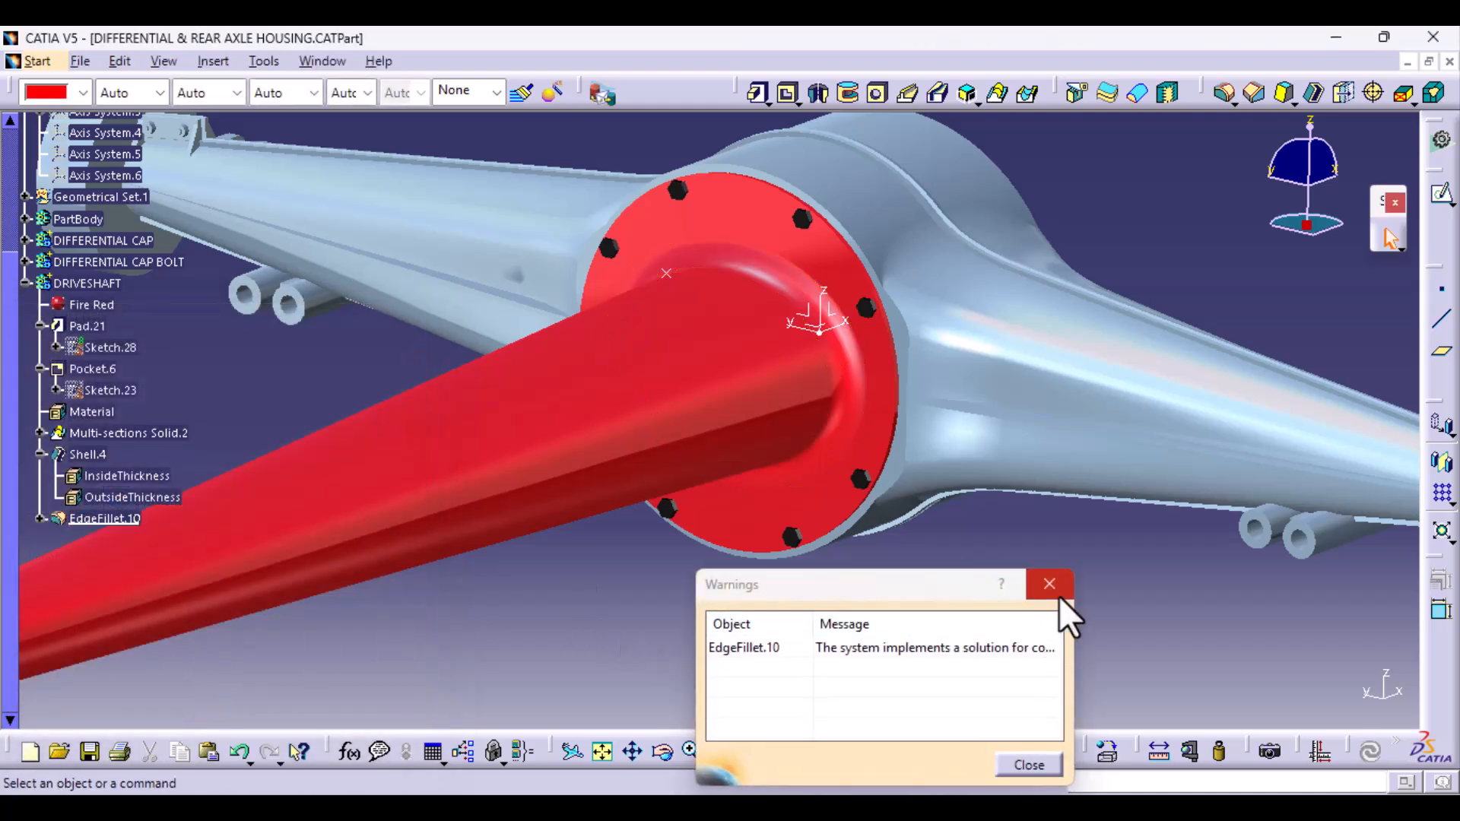
left_click(1057, 590)
- Reopen the fillet at the tube's base, keep the automatic keep edge, and set the radius to 30 mm
double_click(106, 521)
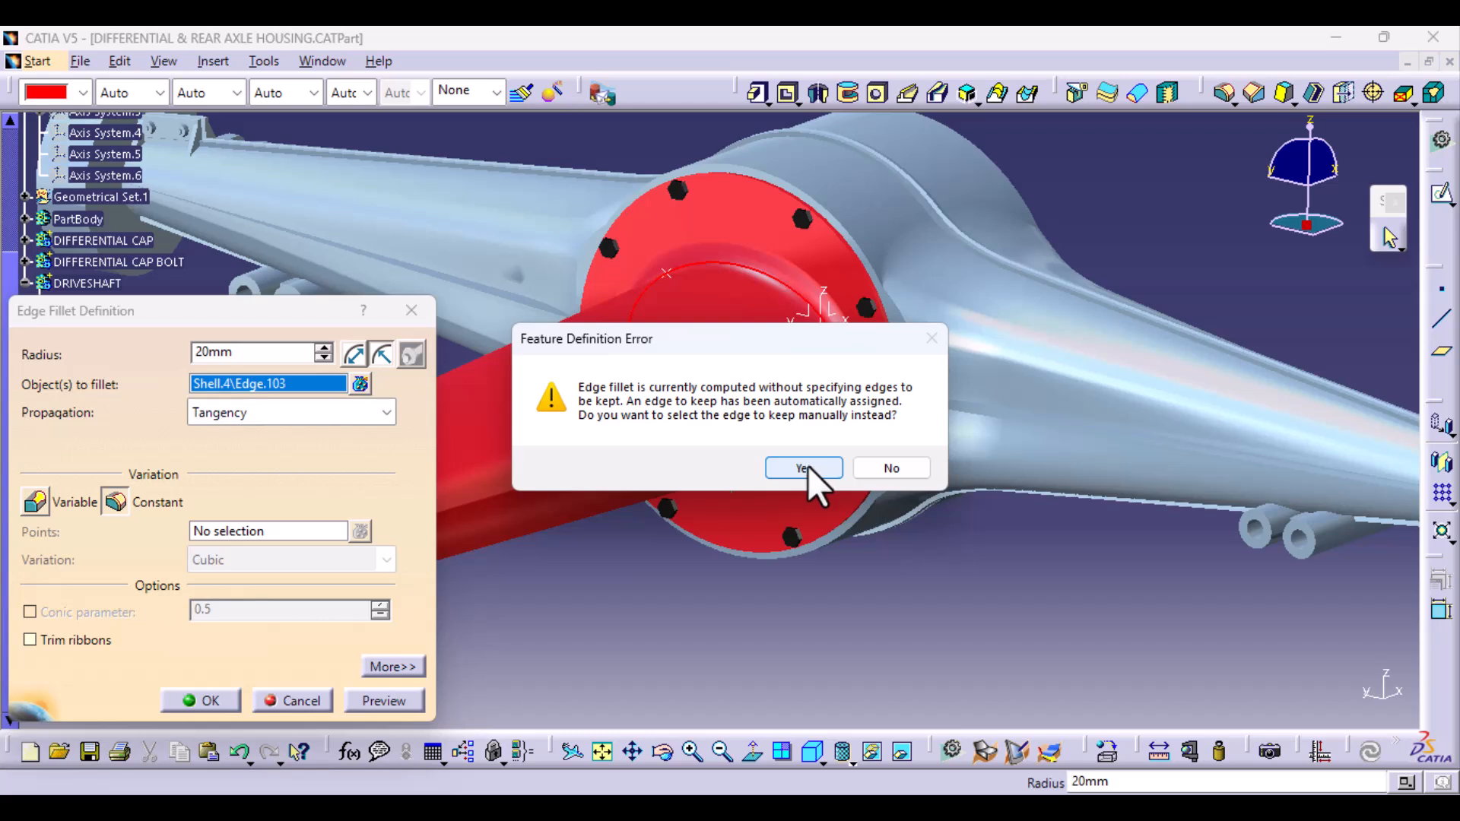
left_click(883, 468)
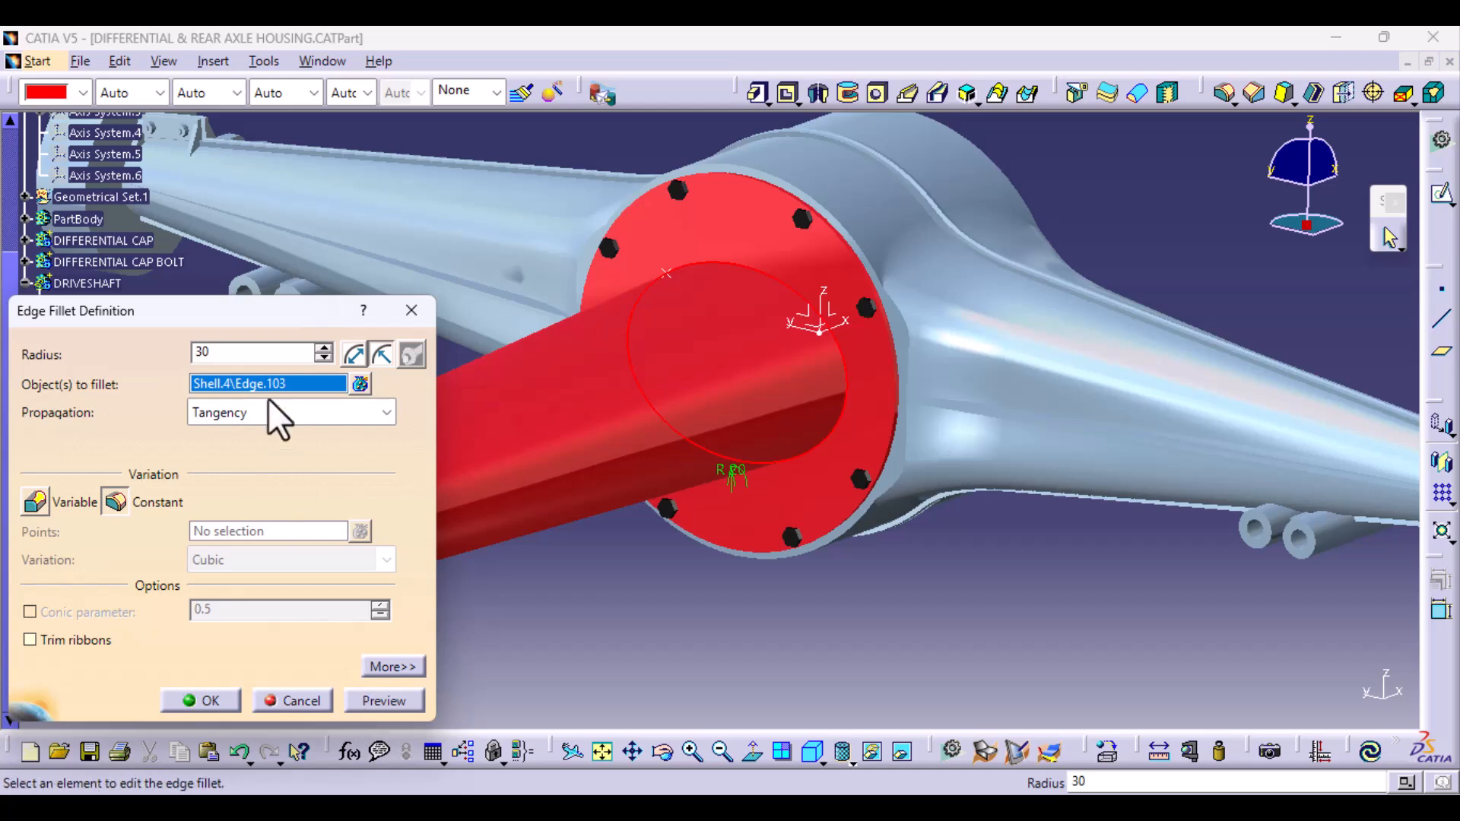
left_click(411, 706)
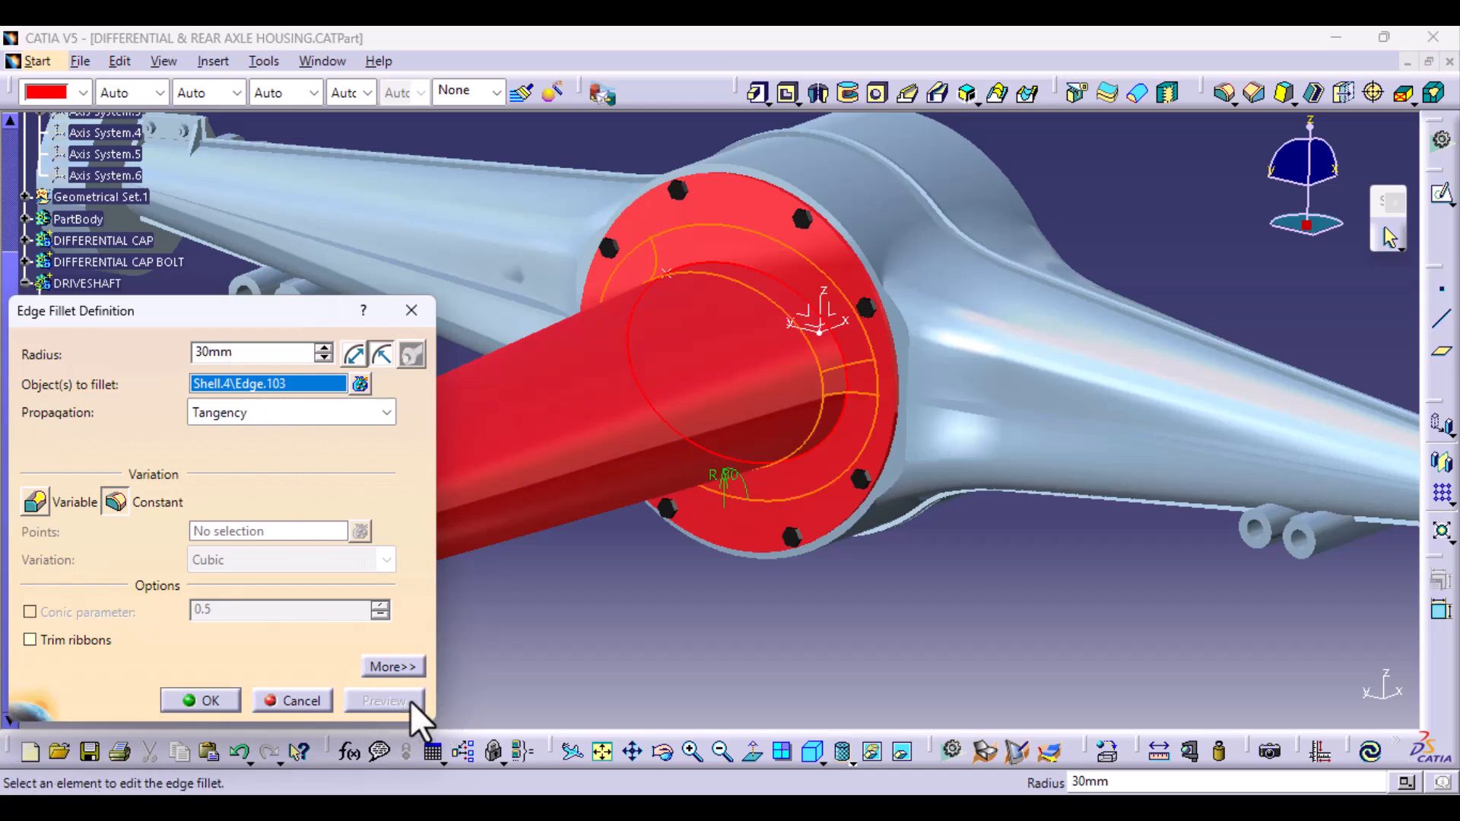
middle_click_drag(519, 641, 1053, 512)
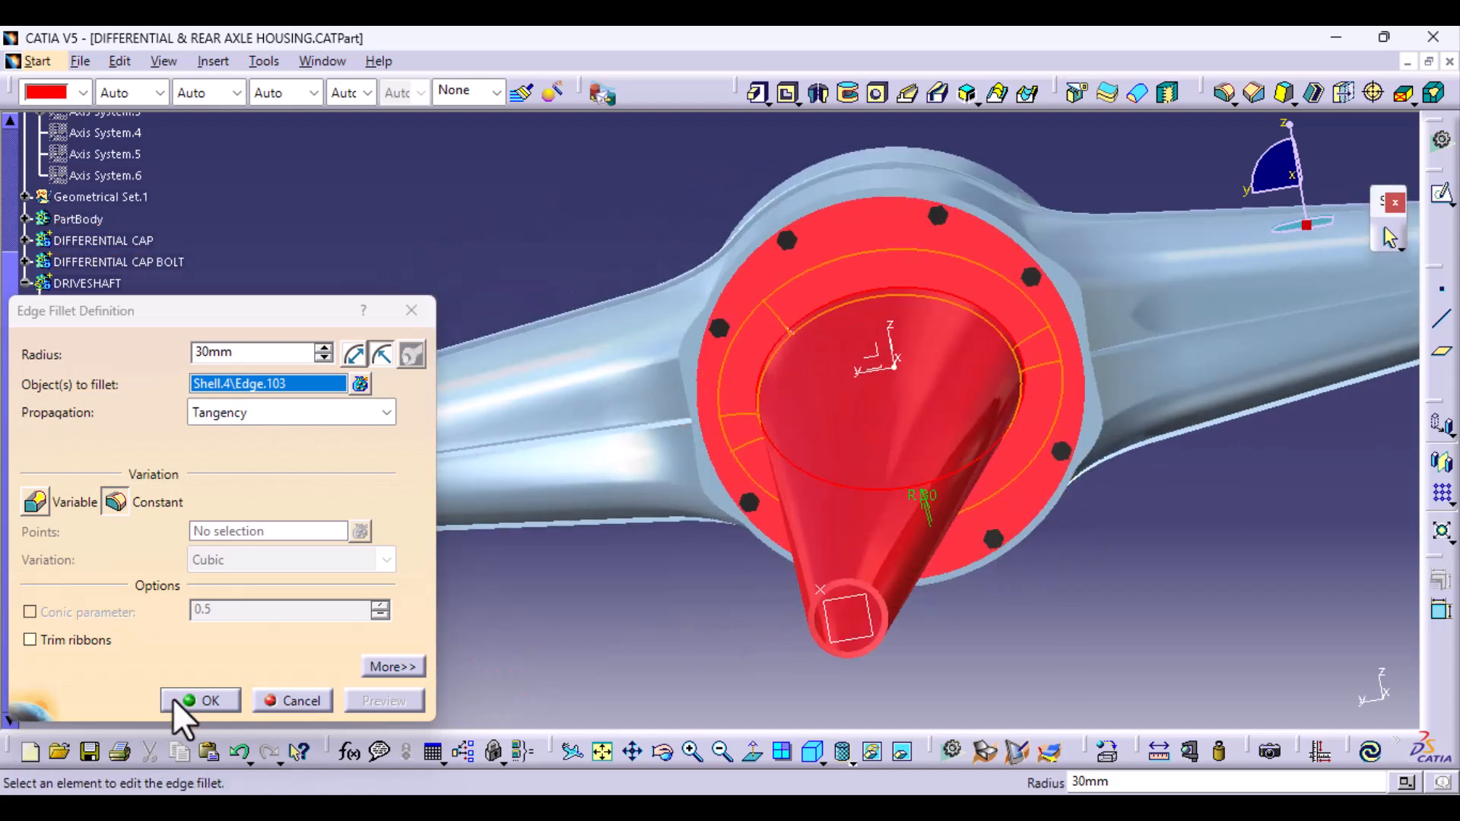
left_click(196, 700)
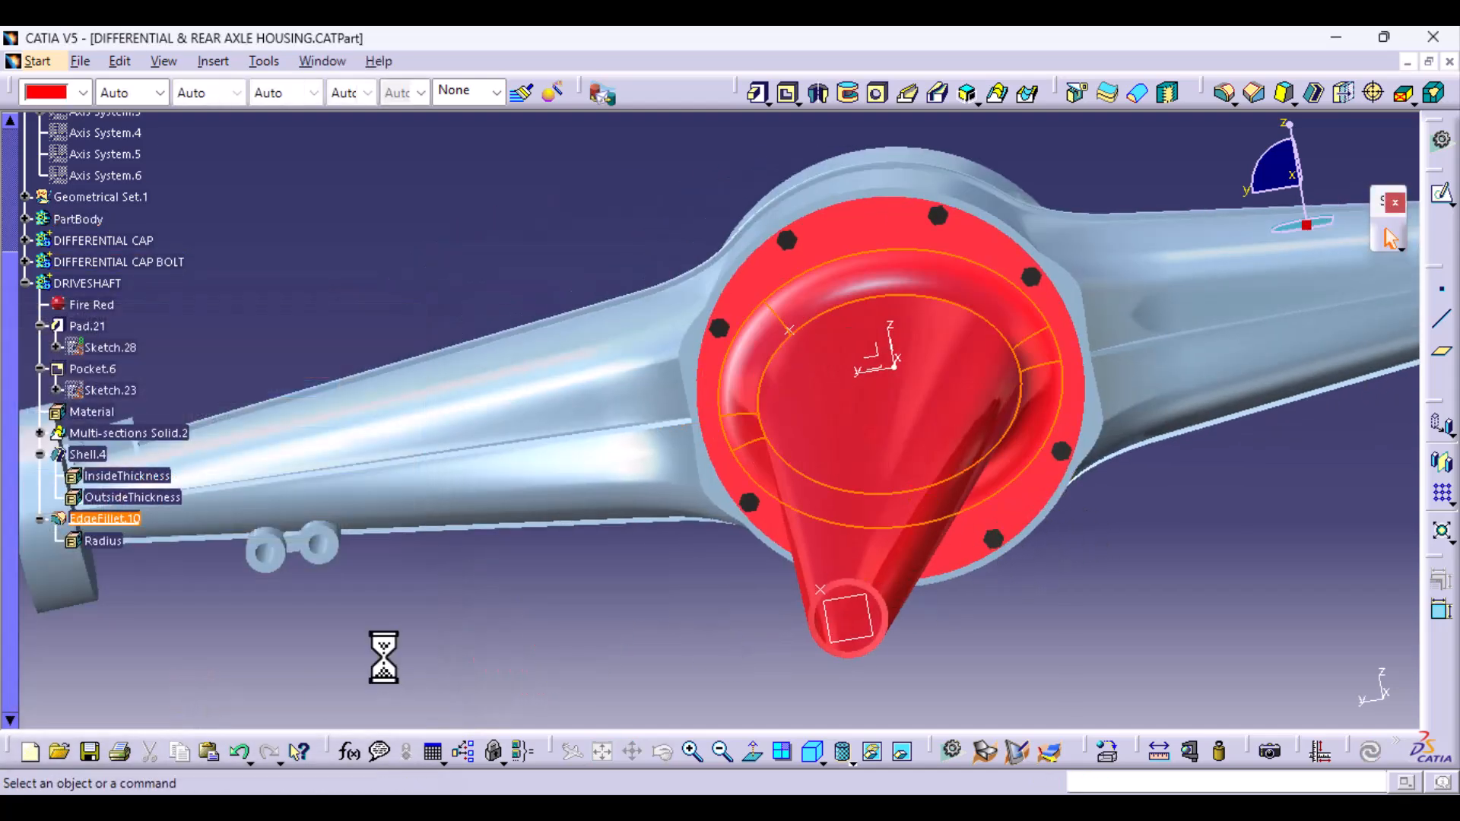
- Hide the extremum point at the driveshaft's wide end near the disc
middle_click_drag(723, 590, 961, 495)
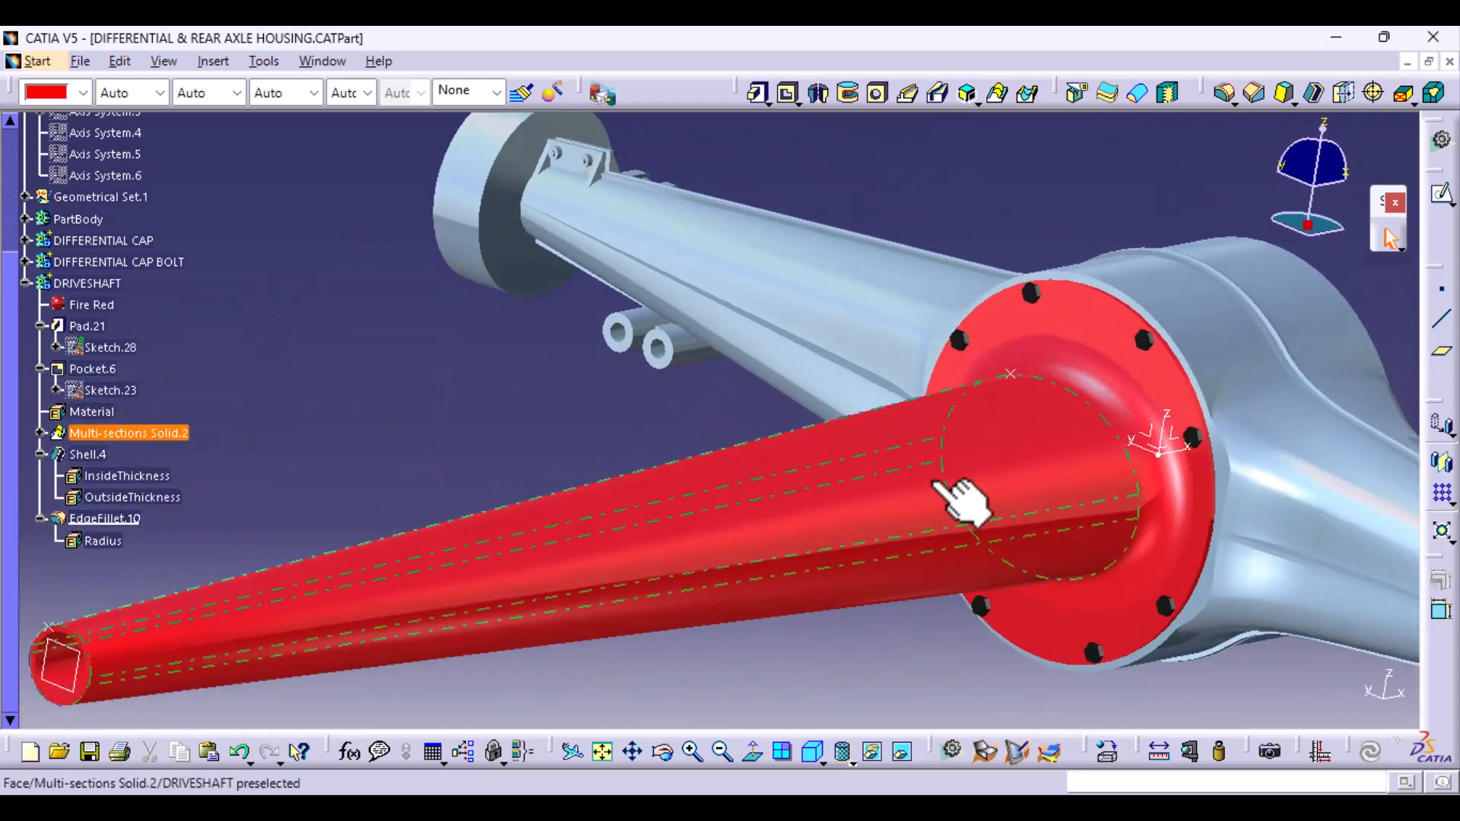
right_click(1014, 375)
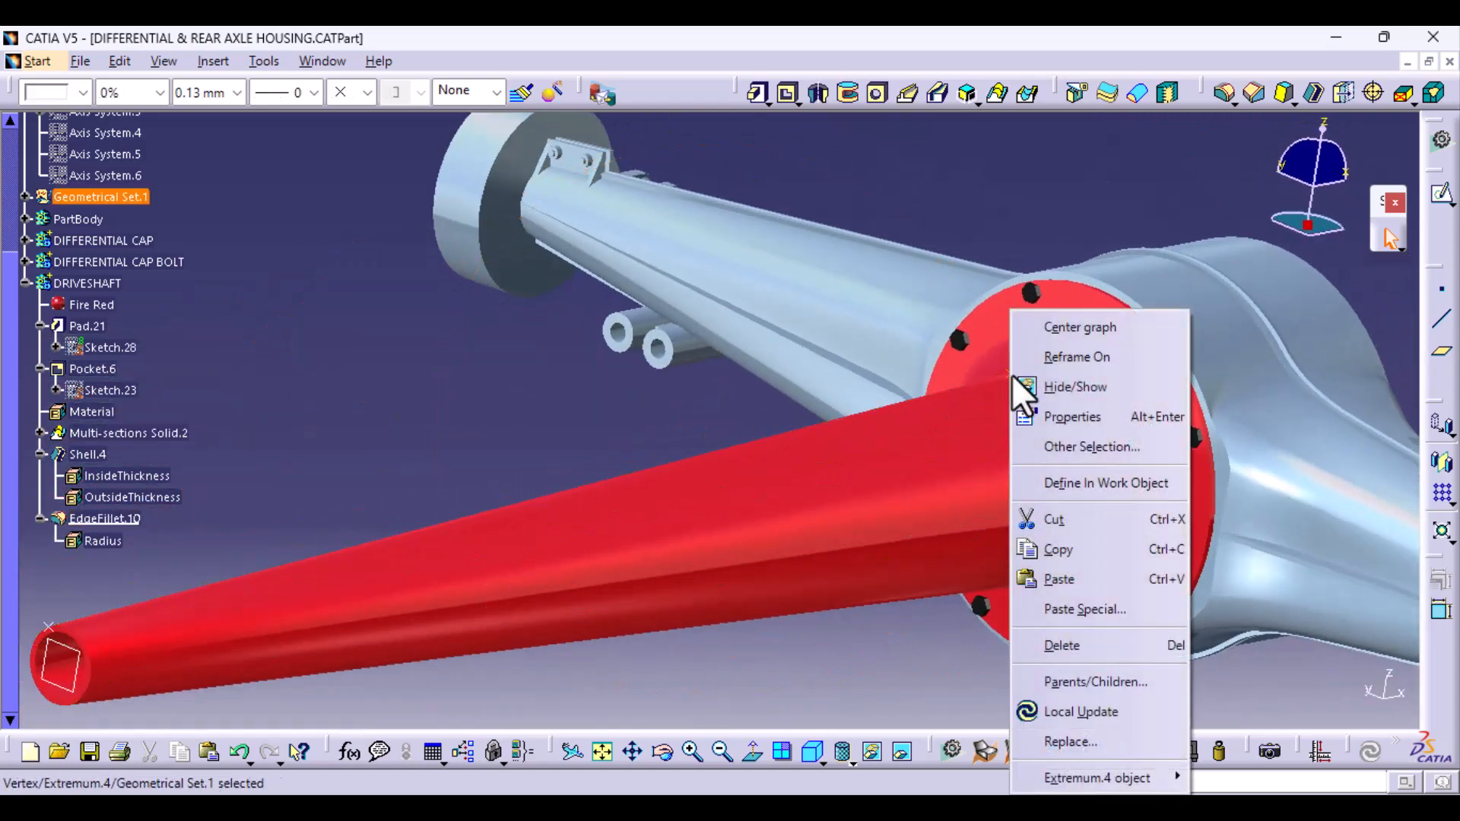
left_click(1070, 380)
- Hide the extremum point at the driveshaft's narrow open end
middle_click_drag(1070, 381, 793, 525)
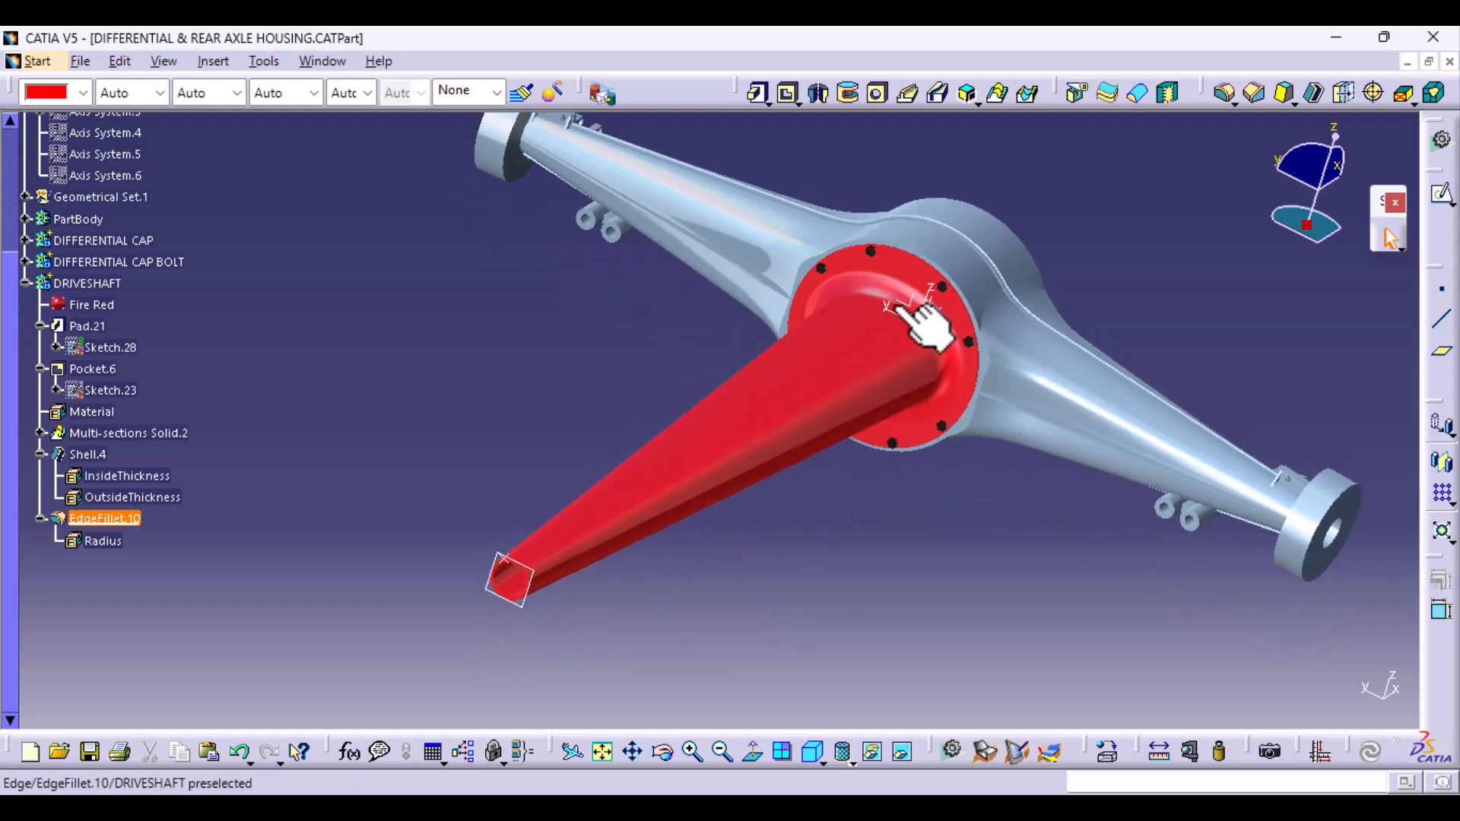
middle_click_drag(821, 526, 866, 414)
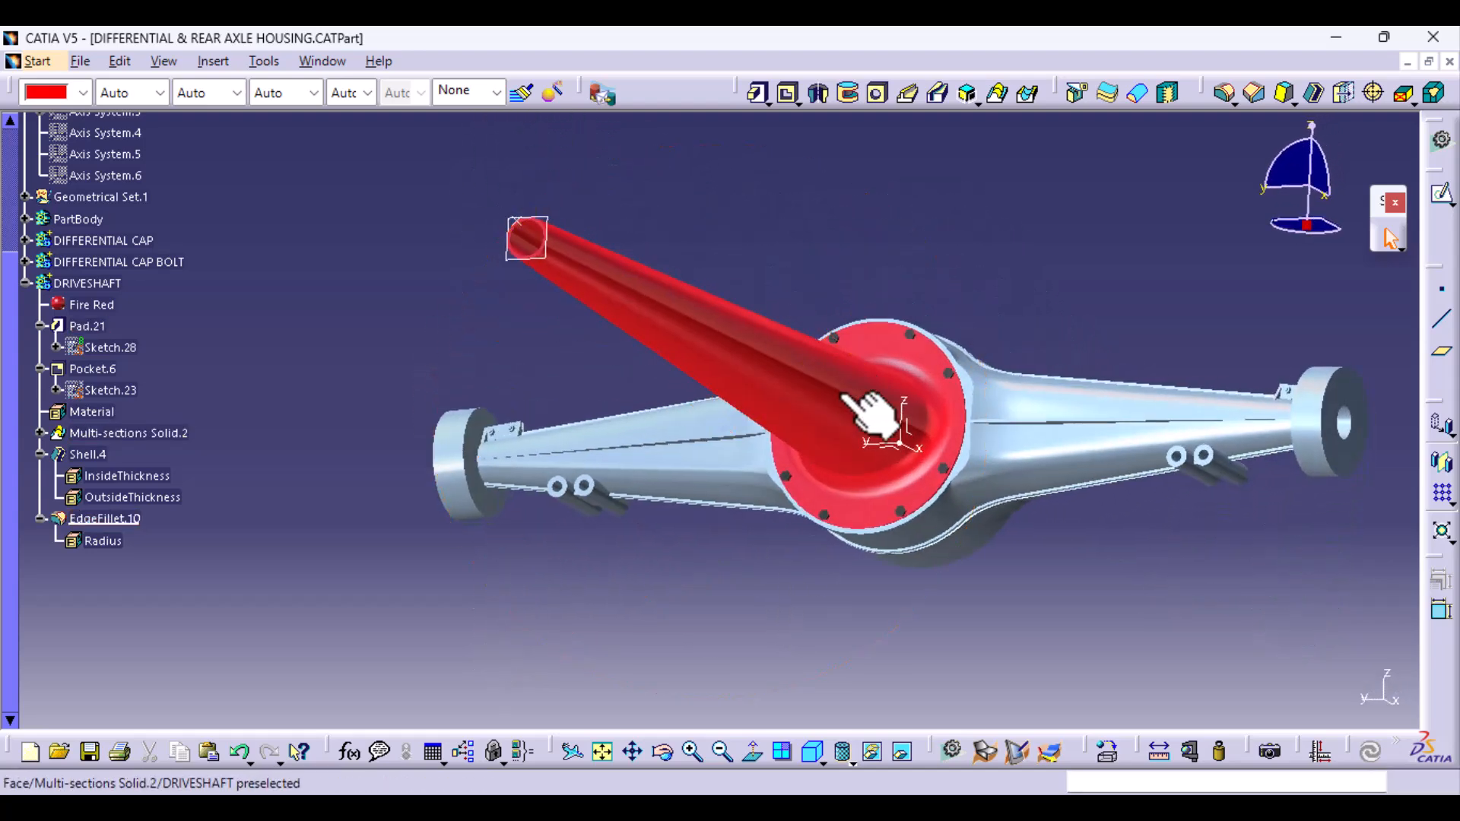
middle_click_drag(994, 482, 864, 447)
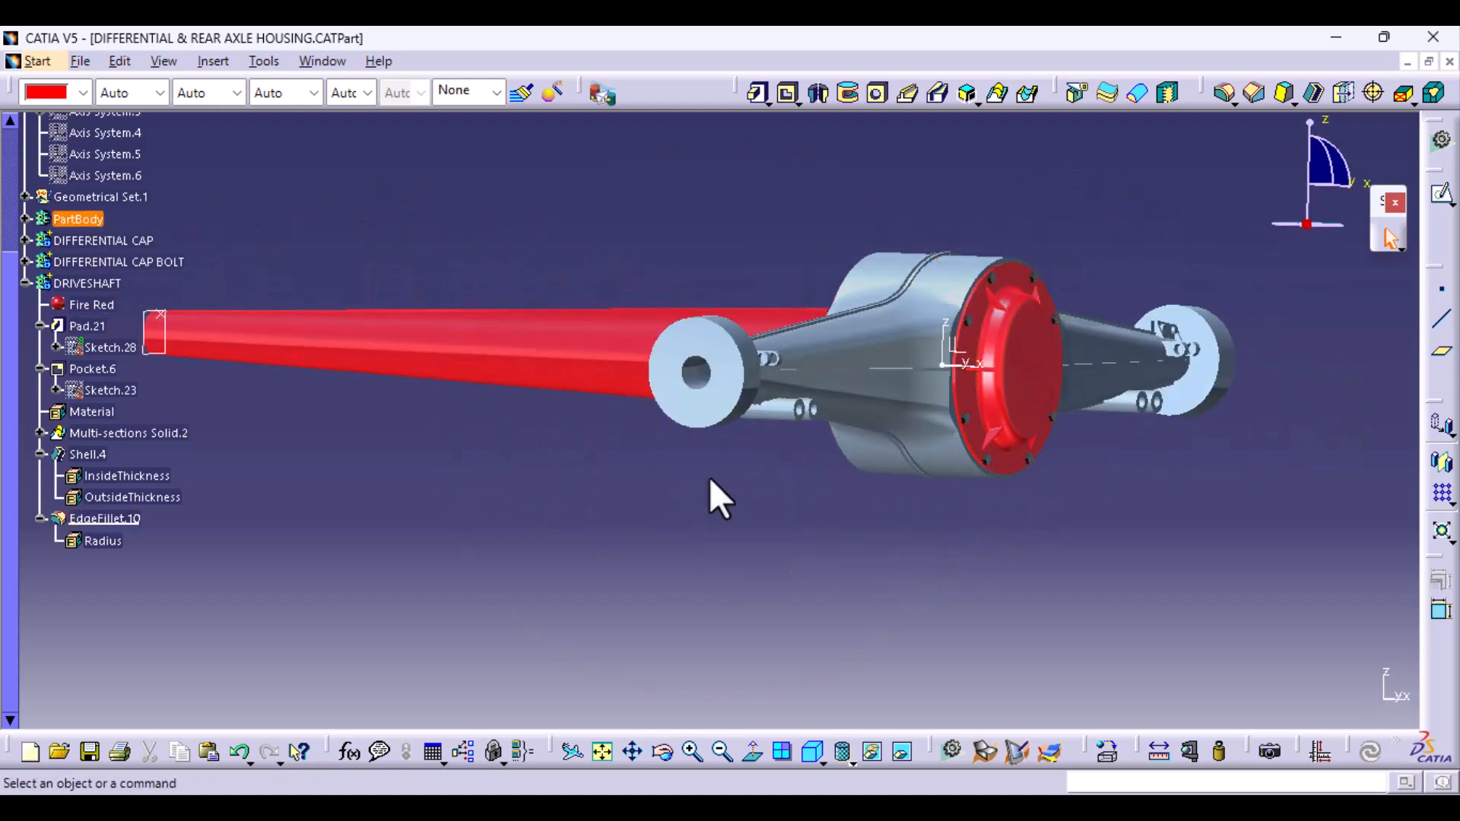
middle_click_drag(714, 495, 876, 517)
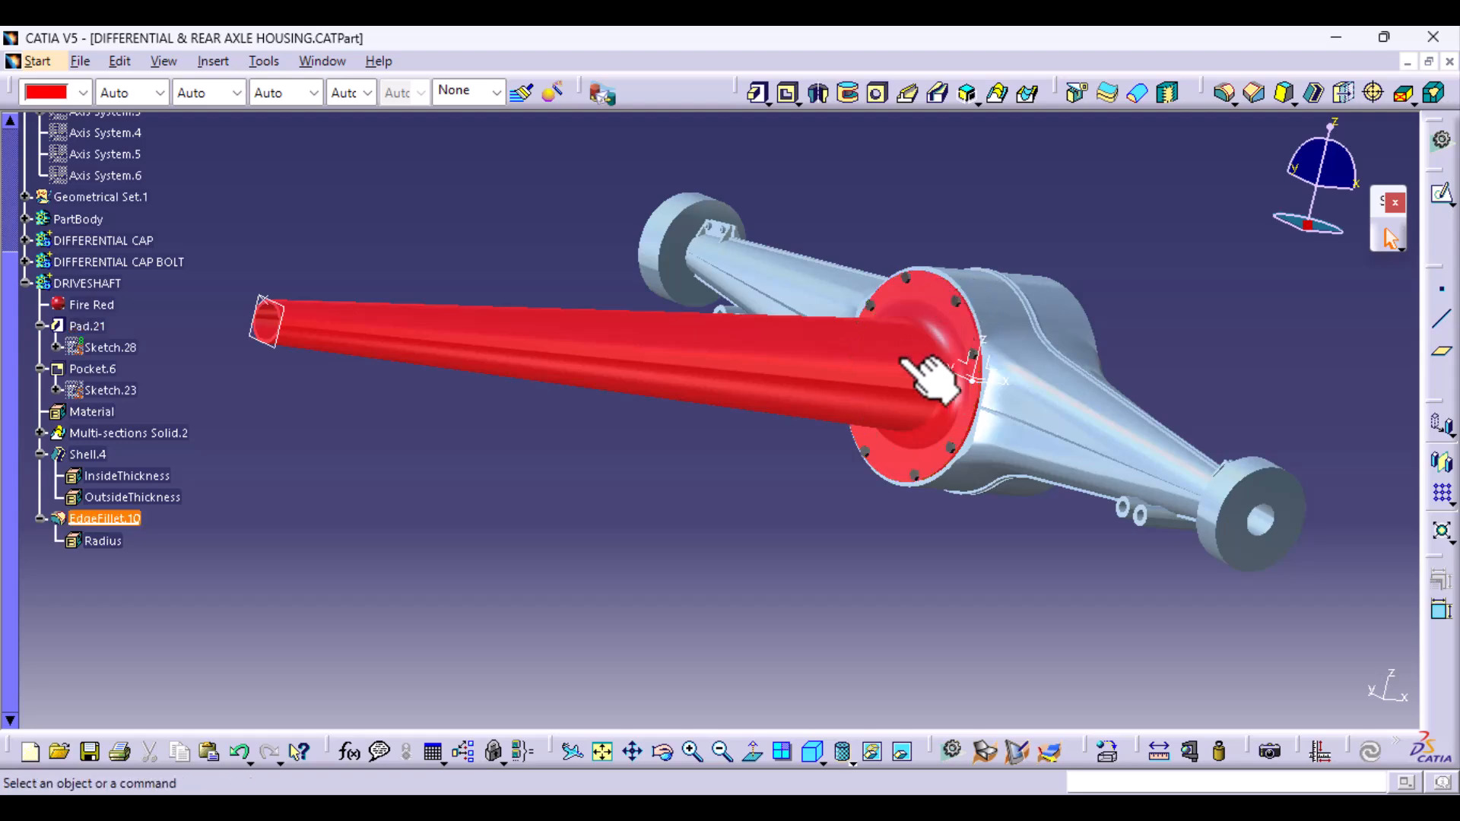
middle_click_drag(955, 467, 636, 607)
middle_click_drag(1020, 579, 398, 677)
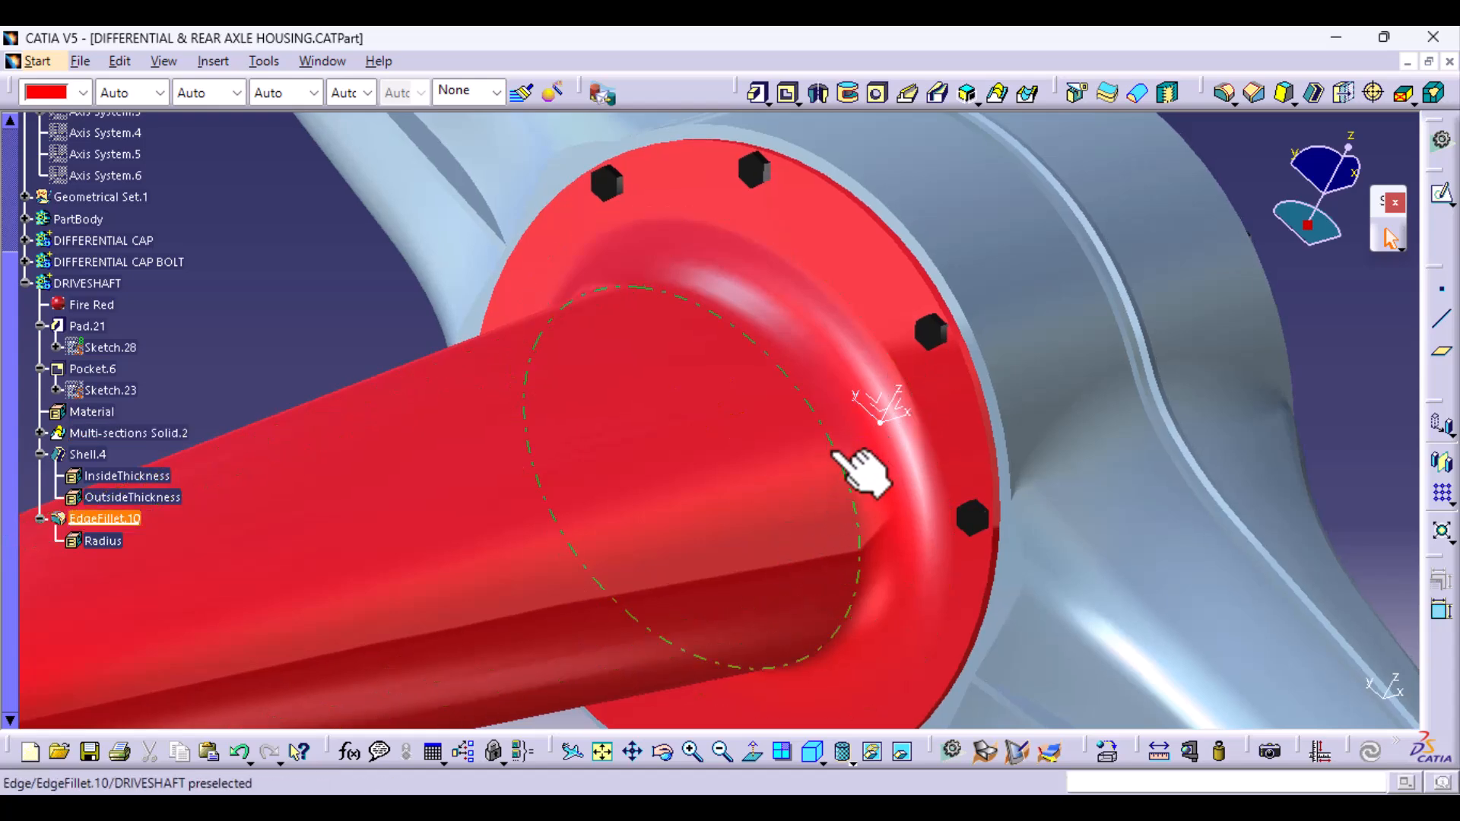
middle_click_drag(779, 540, 791, 595)
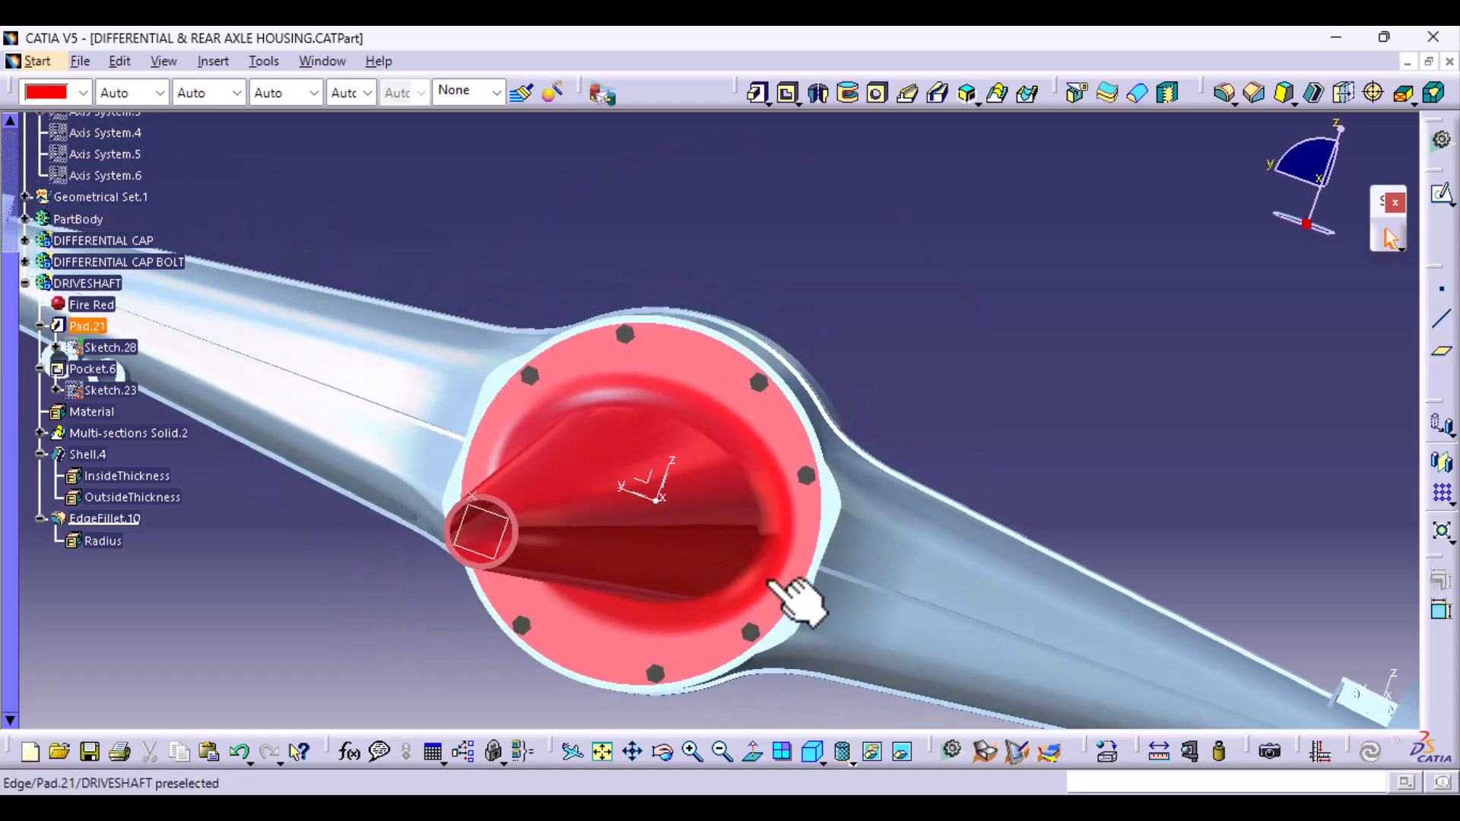
right_click(487, 502)
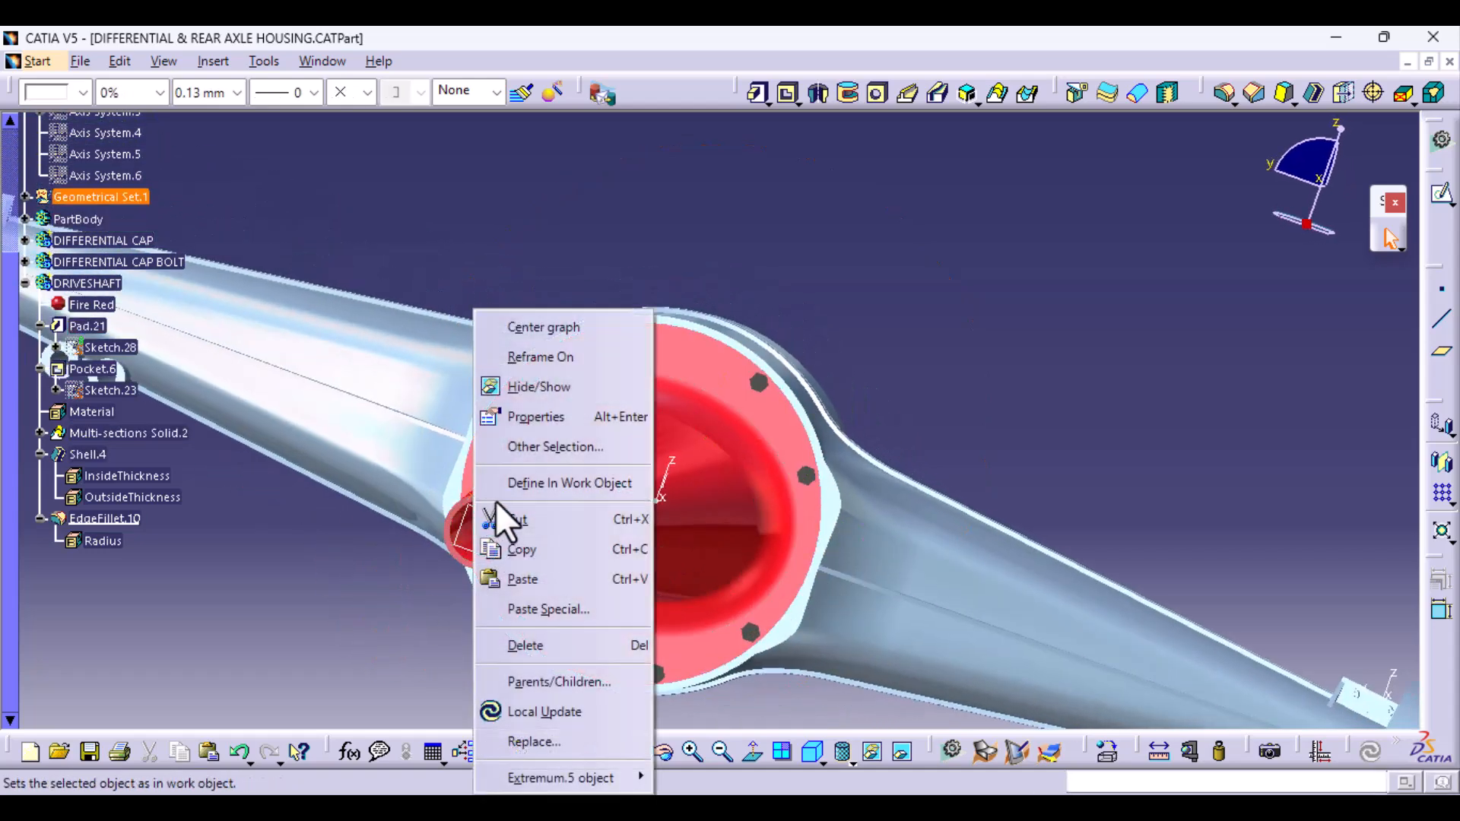
left_click(552, 380)
- Create a sketch on the main axis system's ZX plane and use a standard side view with the driveshaft lying horizontally
middle_click_drag(578, 456, 1043, 467)
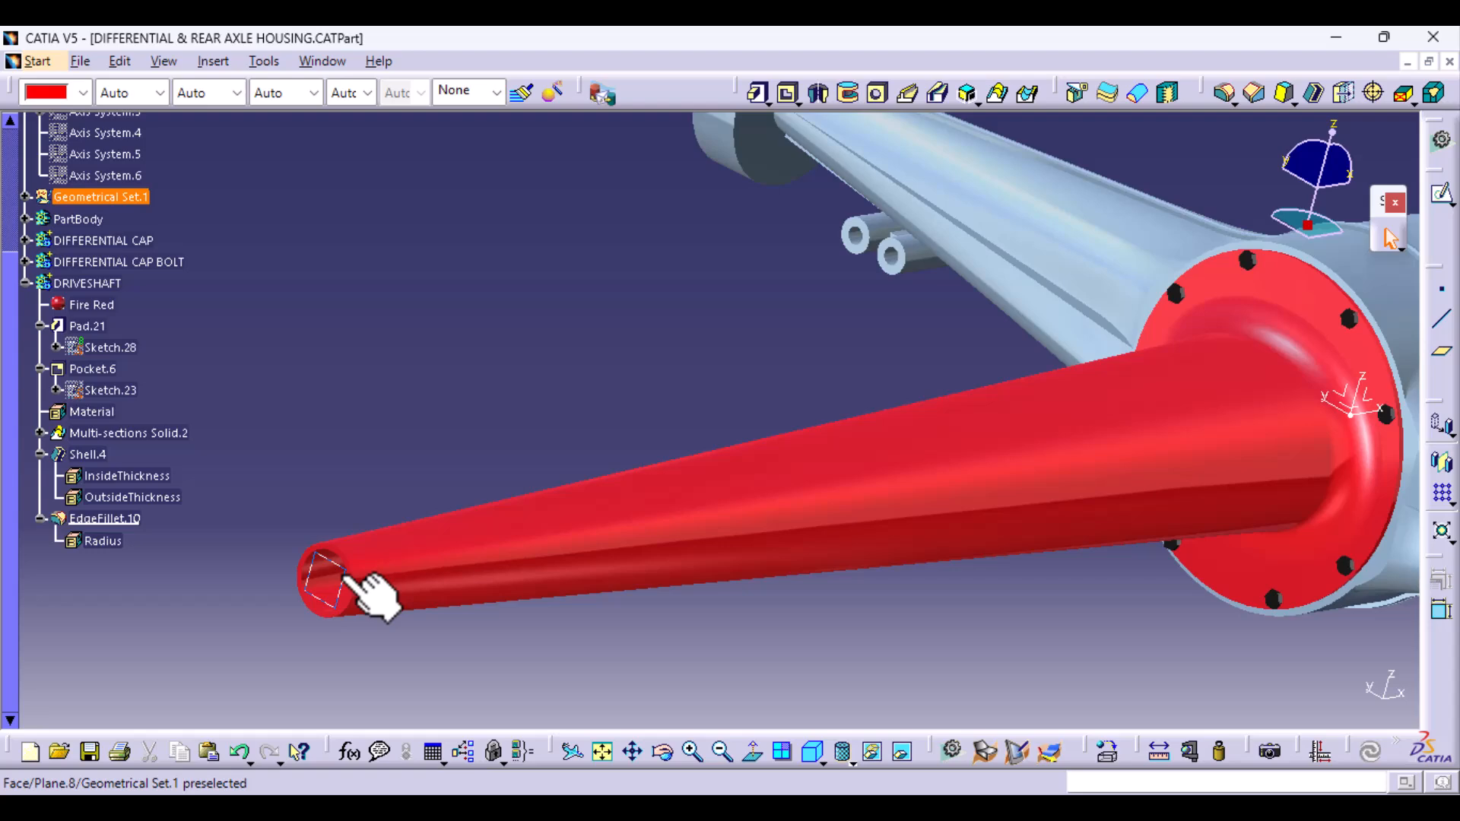
middle_click_drag(631, 486, 578, 523)
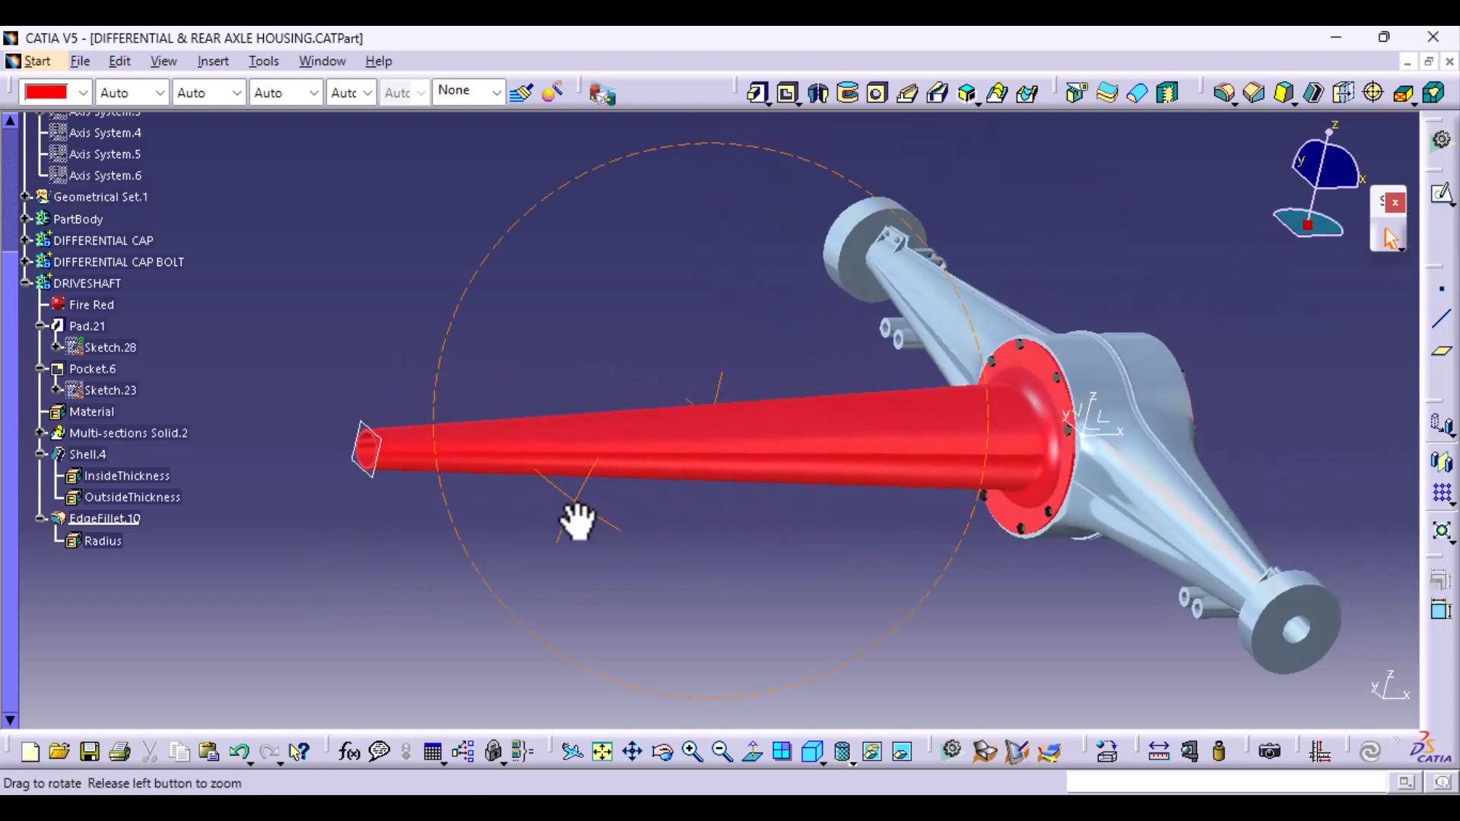
left_click(1127, 440)
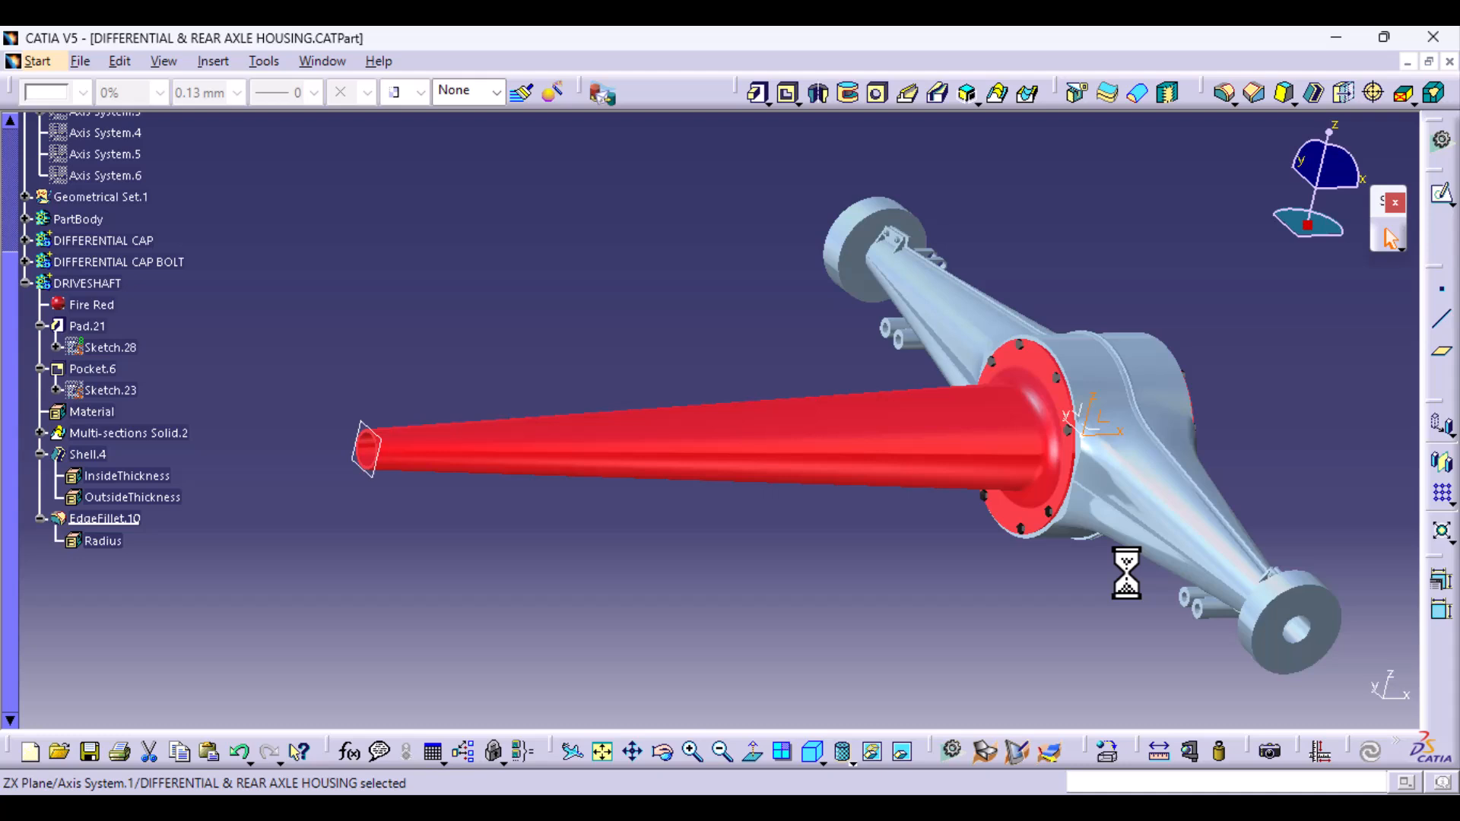
left_click(1429, 204)
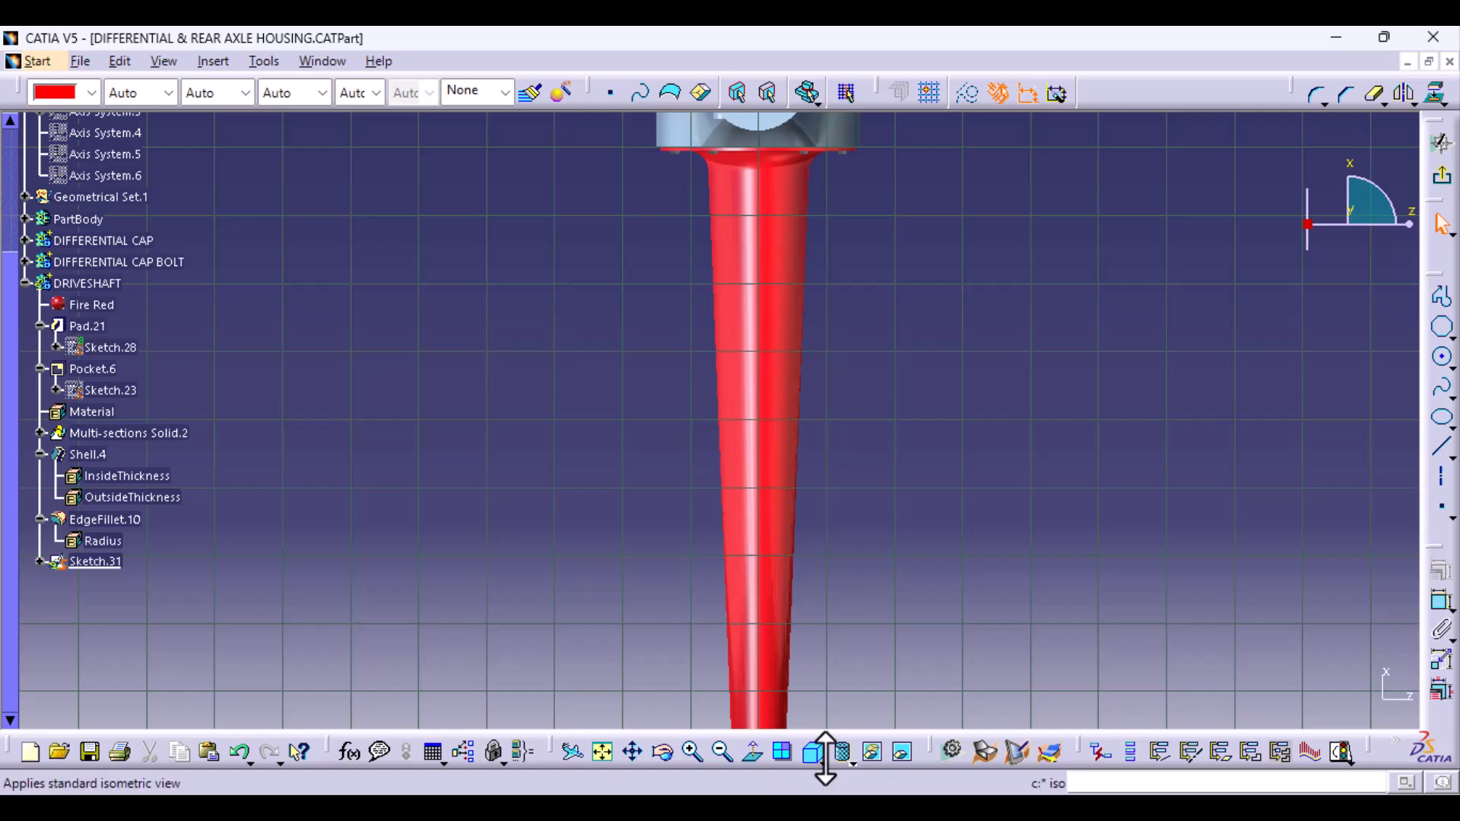
left_click(824, 761)
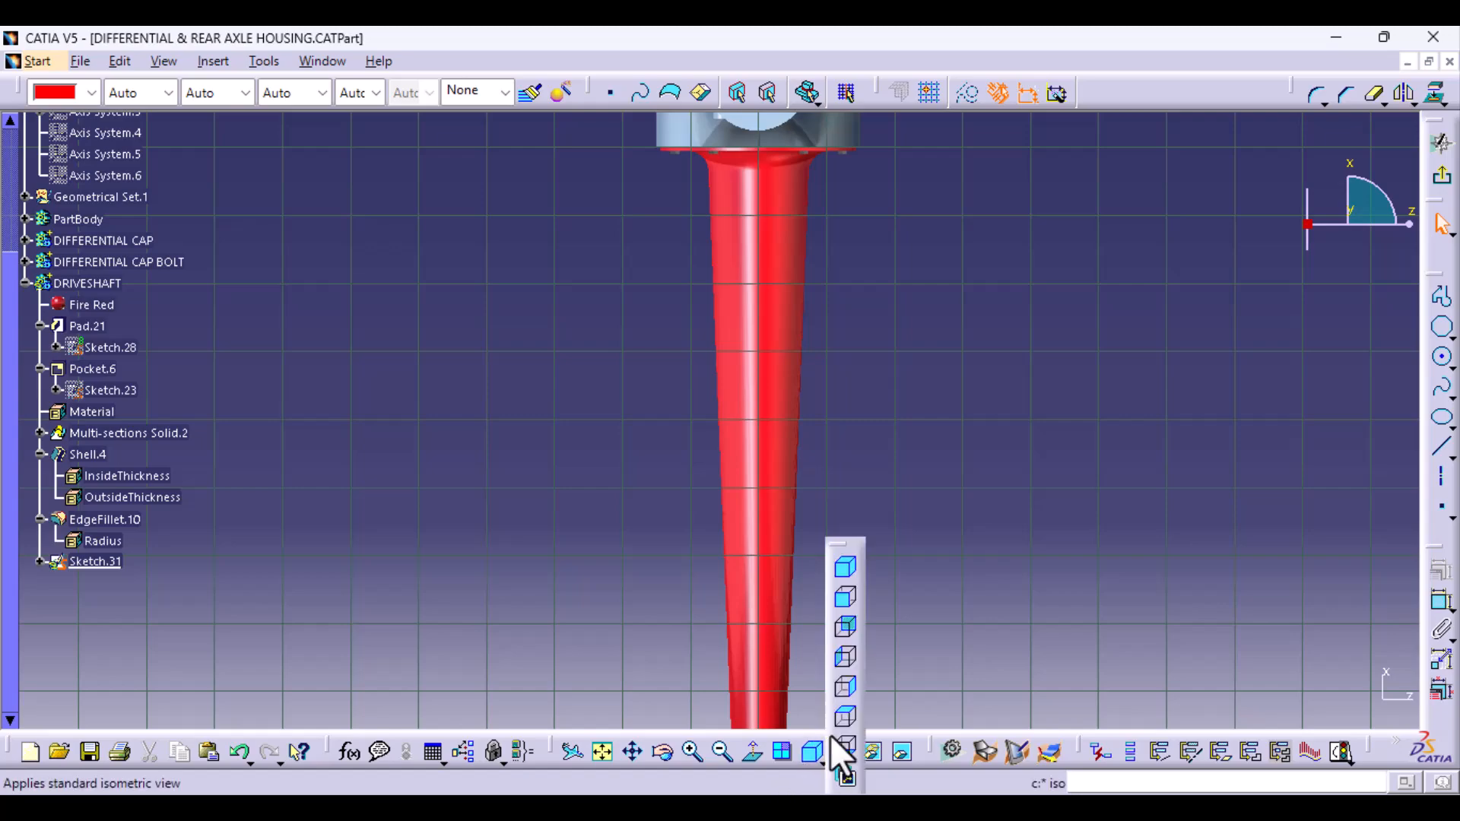
left_click(843, 688)
middle_click_drag(1136, 467, 844, 517)
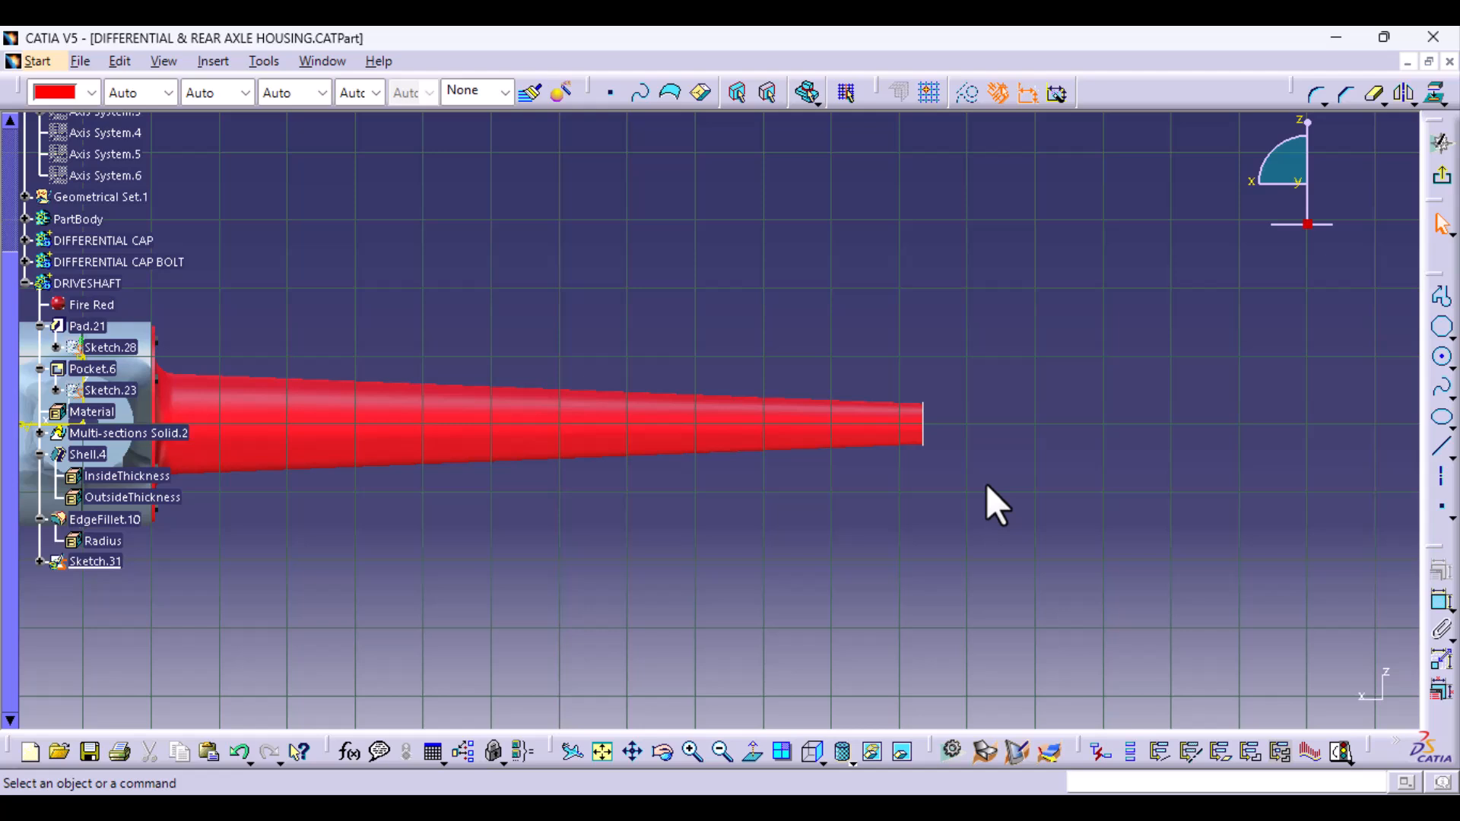
- With Profile, sketch a stepped outline from the centreline at the tube's narrow end, rising through levels of about 37, 55 and 81 mm
left_click(1445, 316)
middle_click_drag(874, 653, 684, 624)
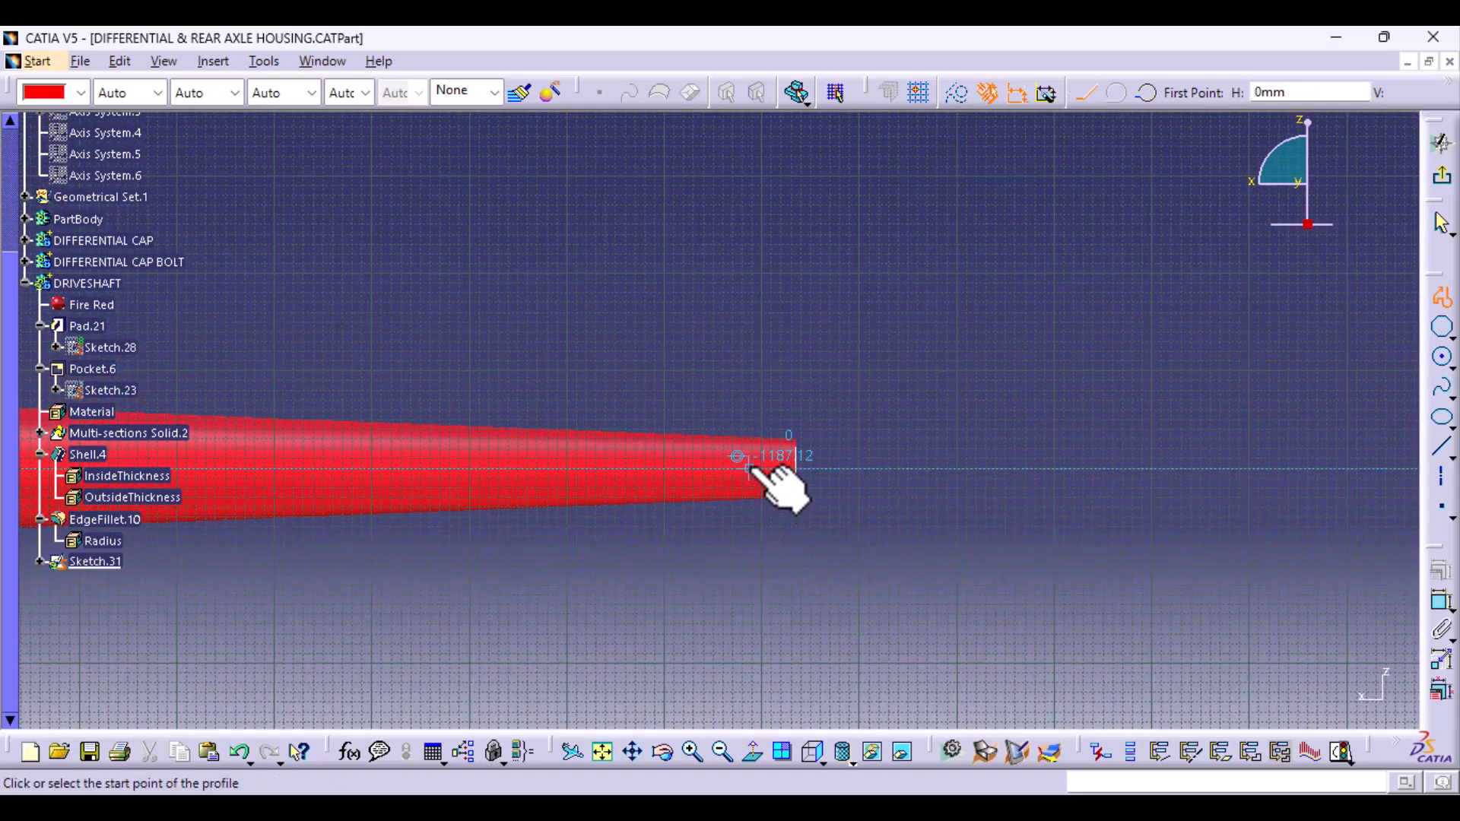
left_click(790, 468)
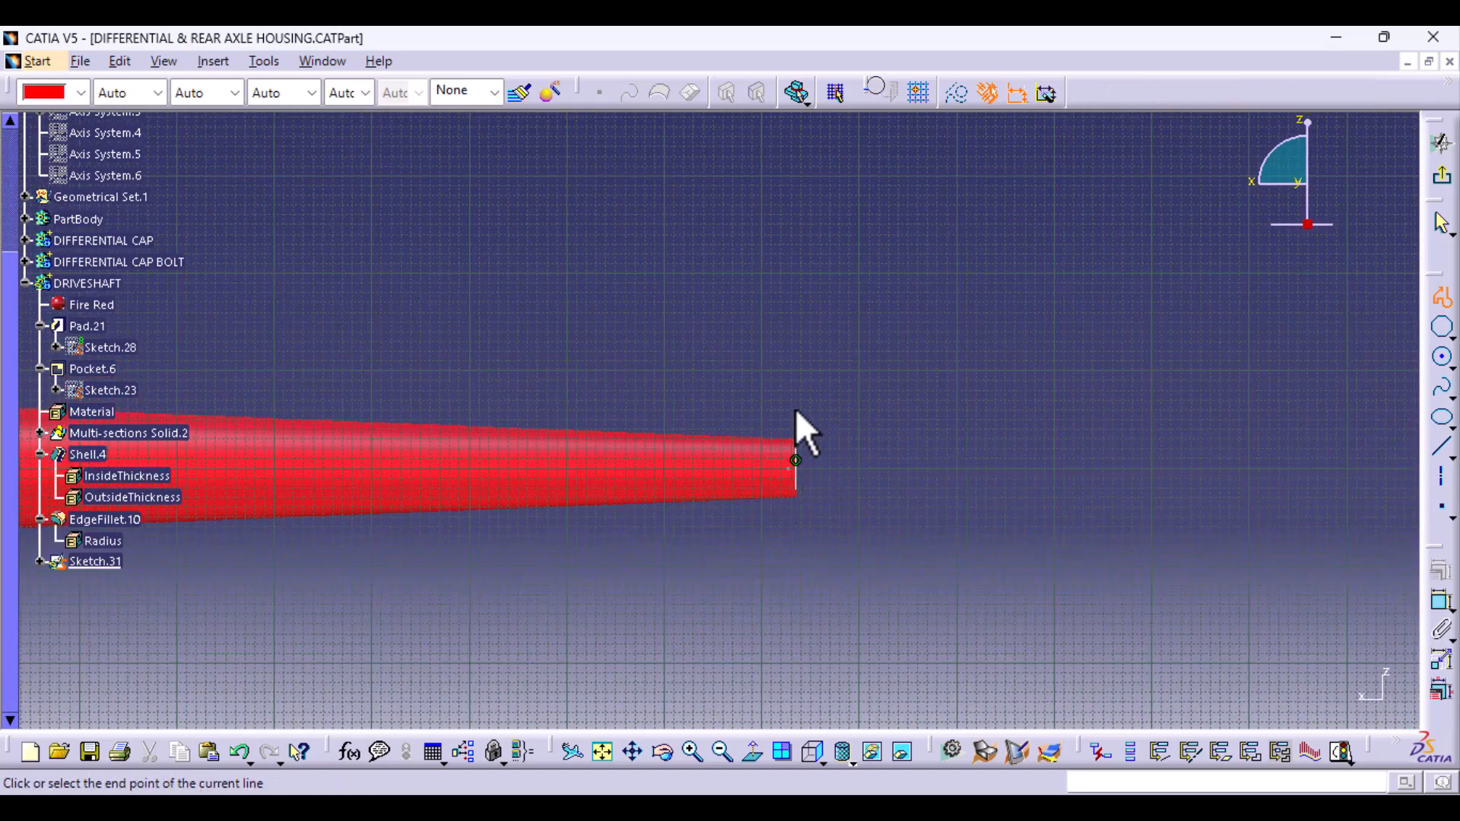
left_click(790, 431)
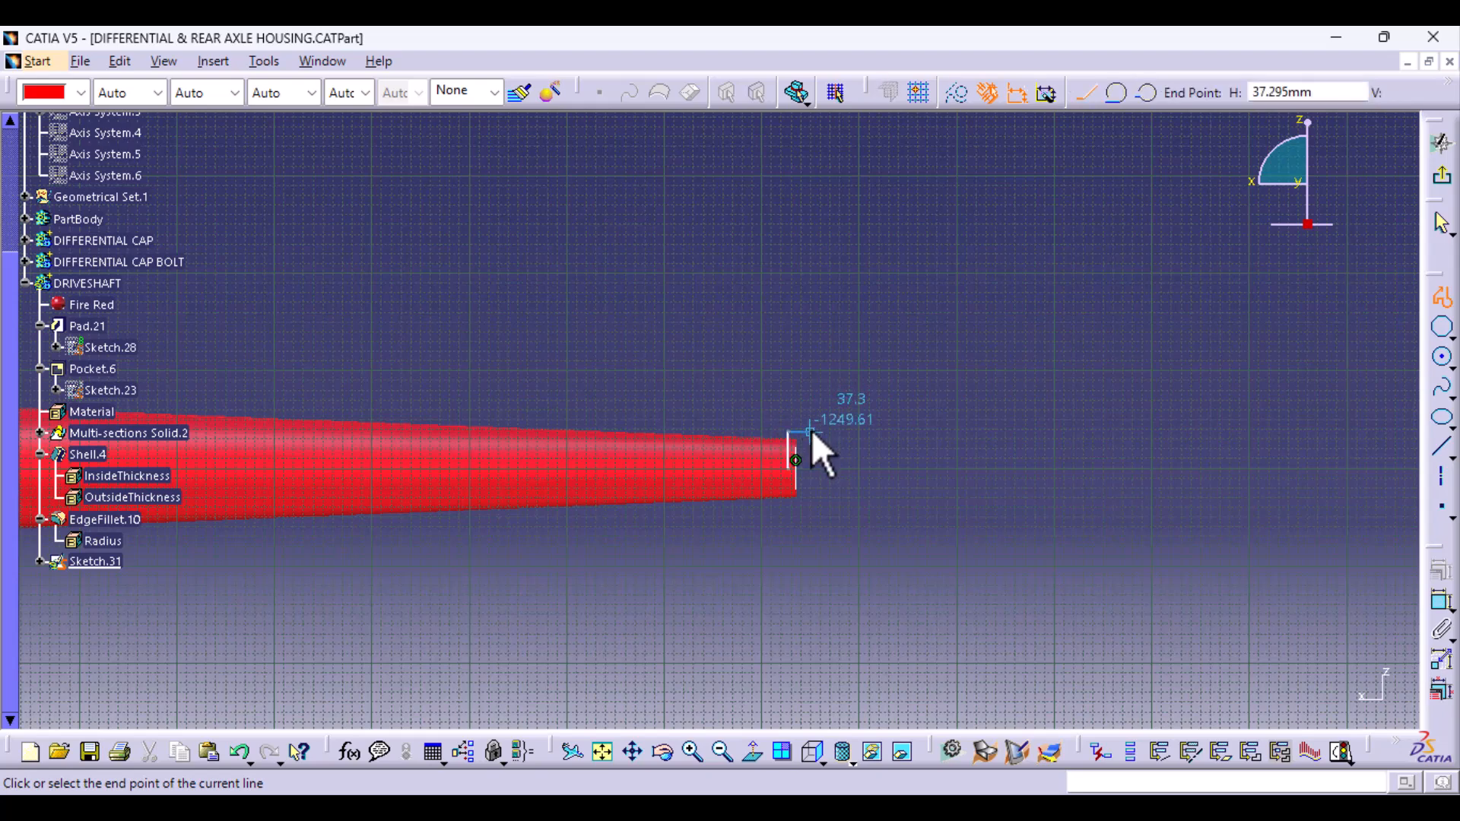
left_click(803, 431)
left_click(803, 414)
left_click(816, 414)
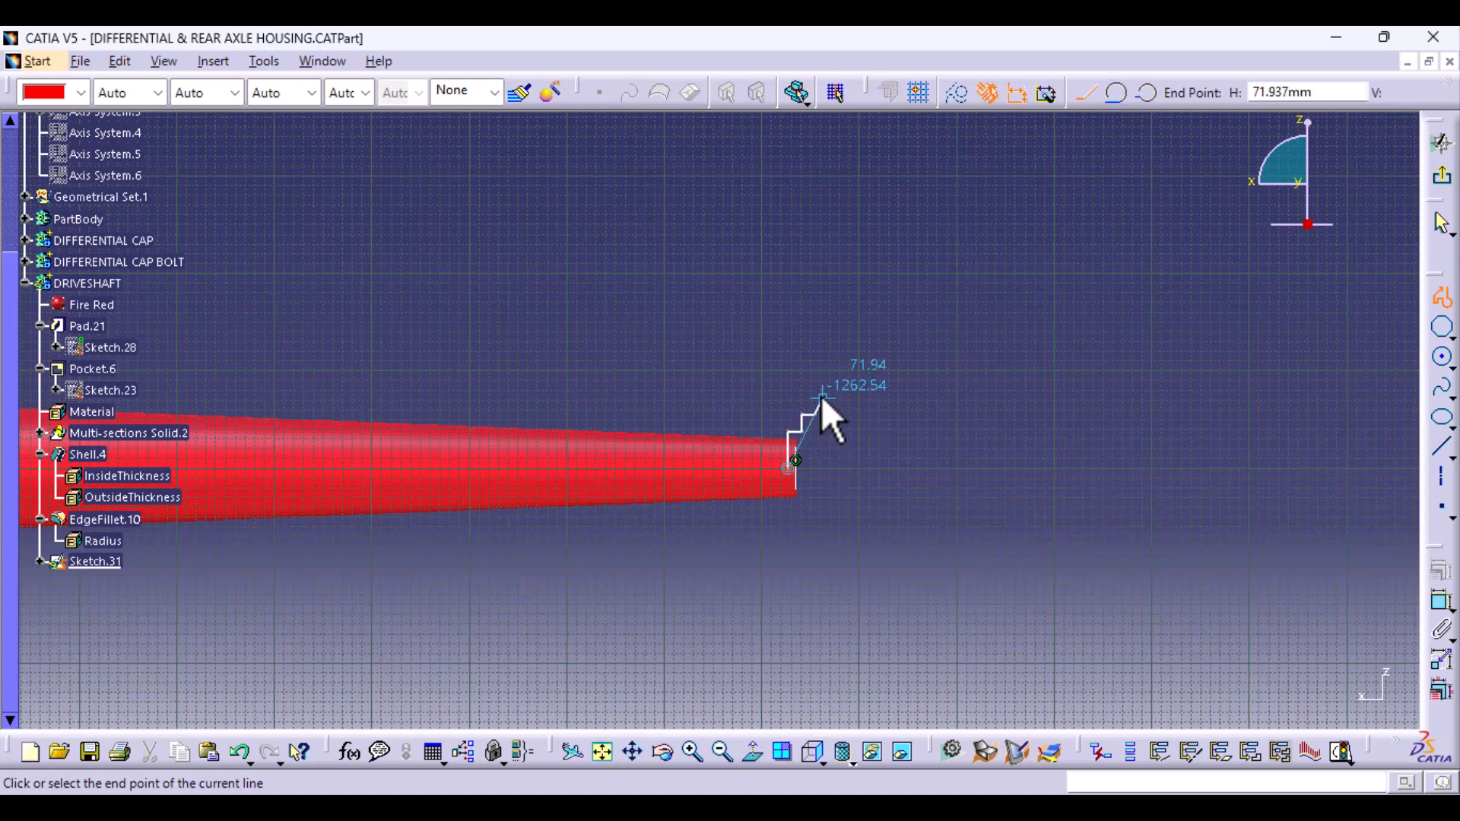
left_click(815, 389)
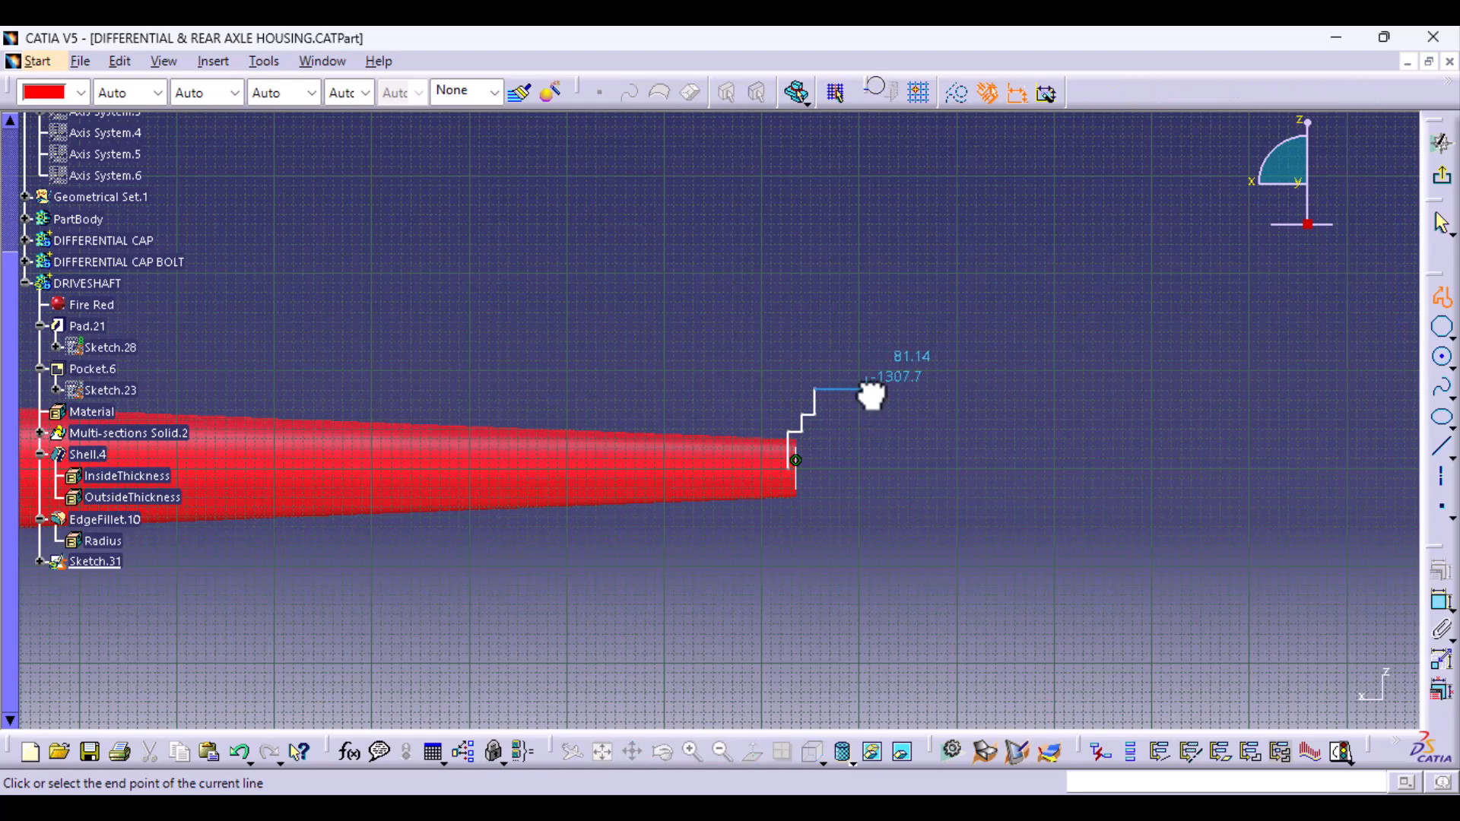
- Continue the outline along its flat top, stepping down through about 68 mm high to the centreline, and leave its base open
left_click(867, 390)
left_click(869, 403)
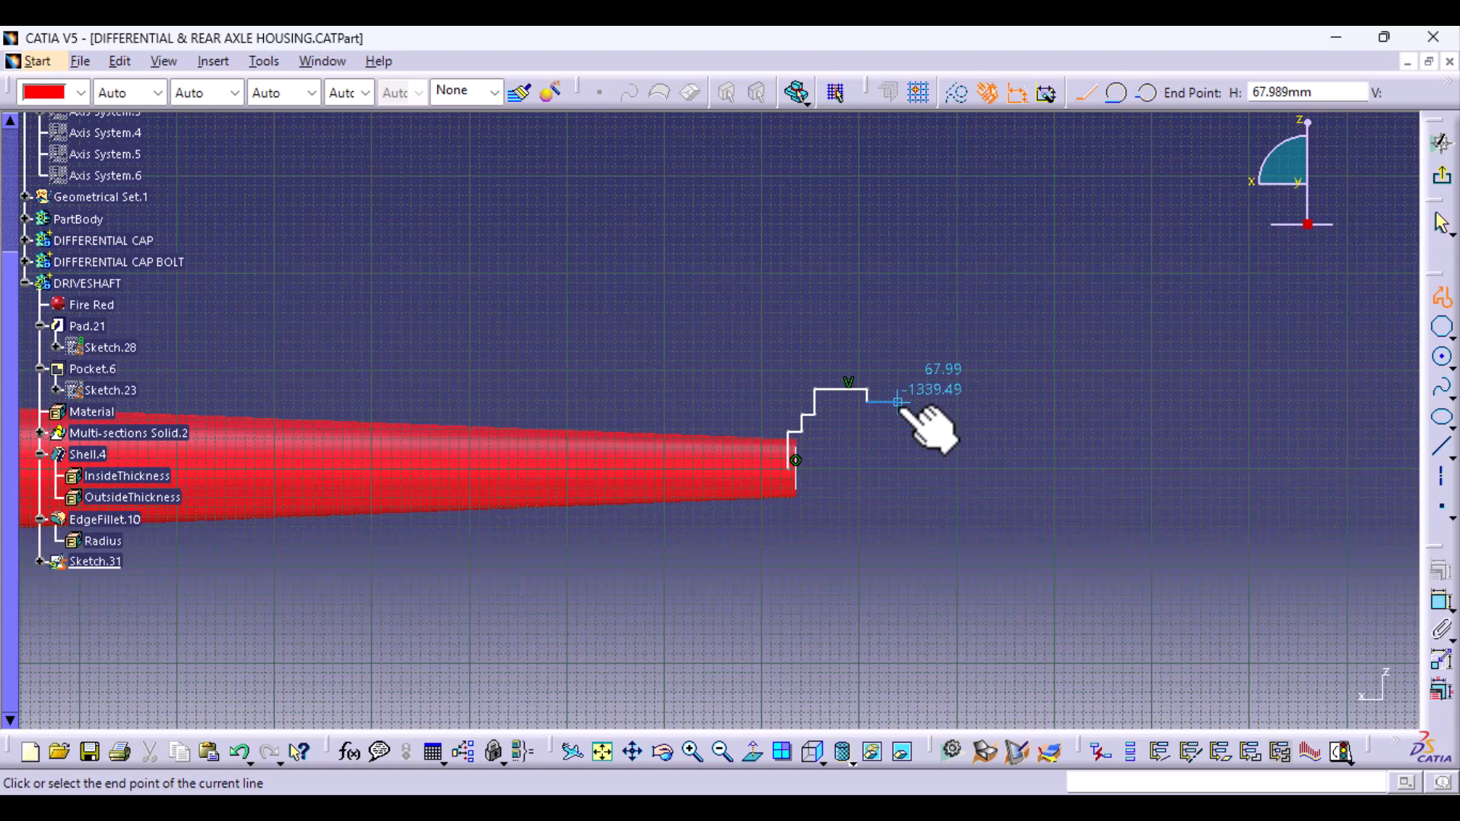
left_click(885, 402)
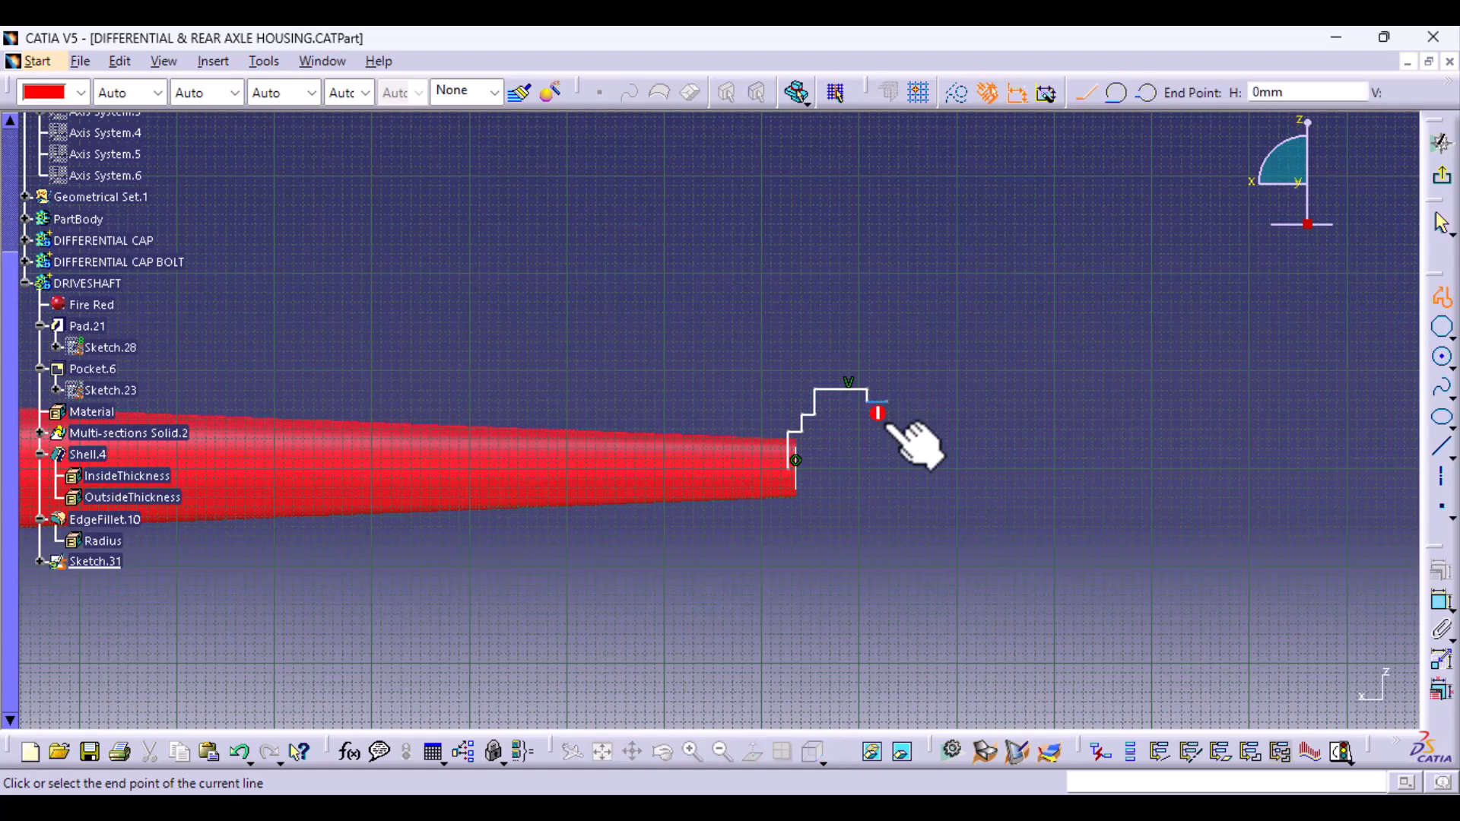
left_click(885, 432)
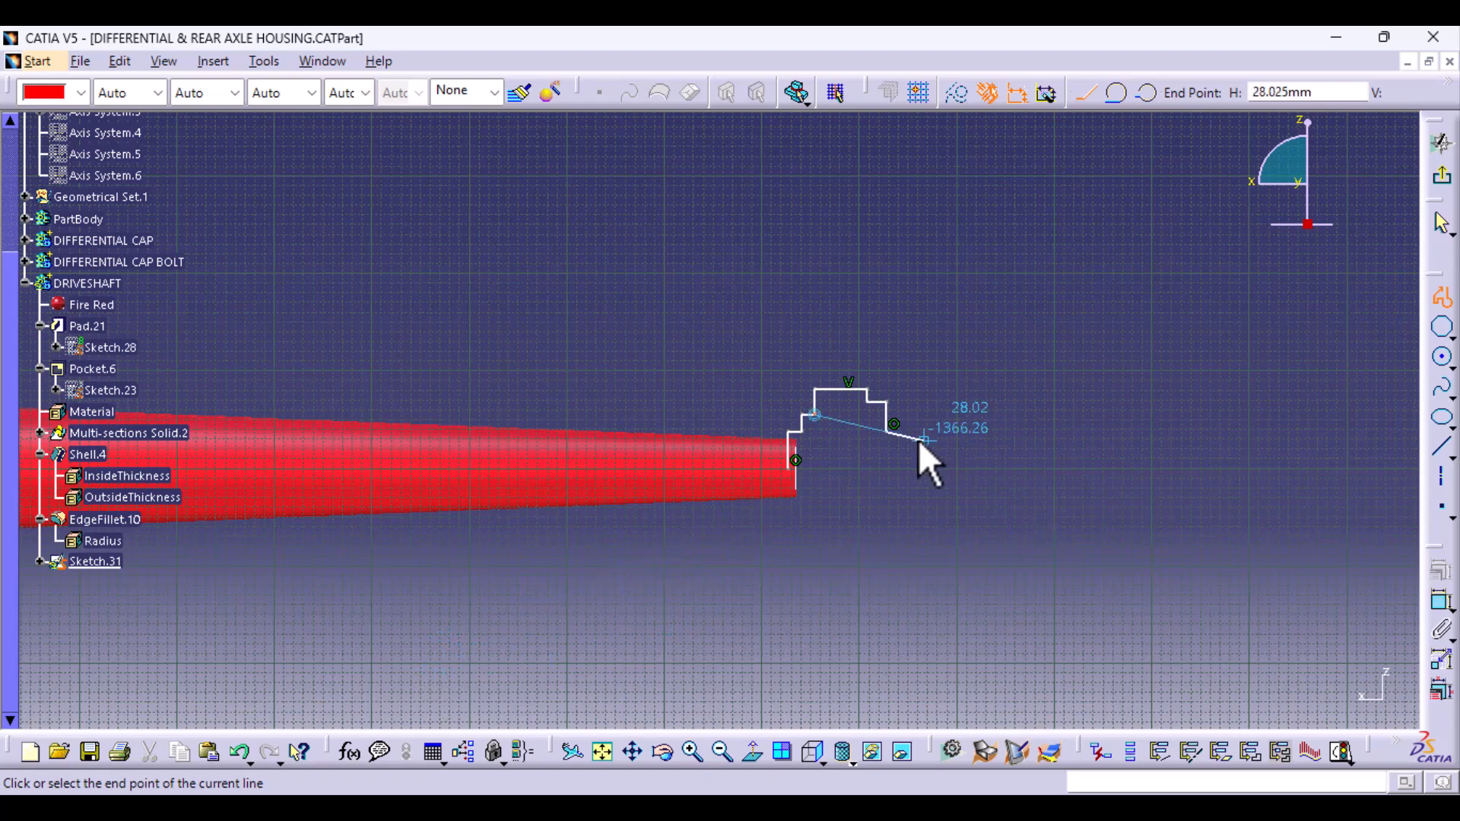
left_click(917, 432)
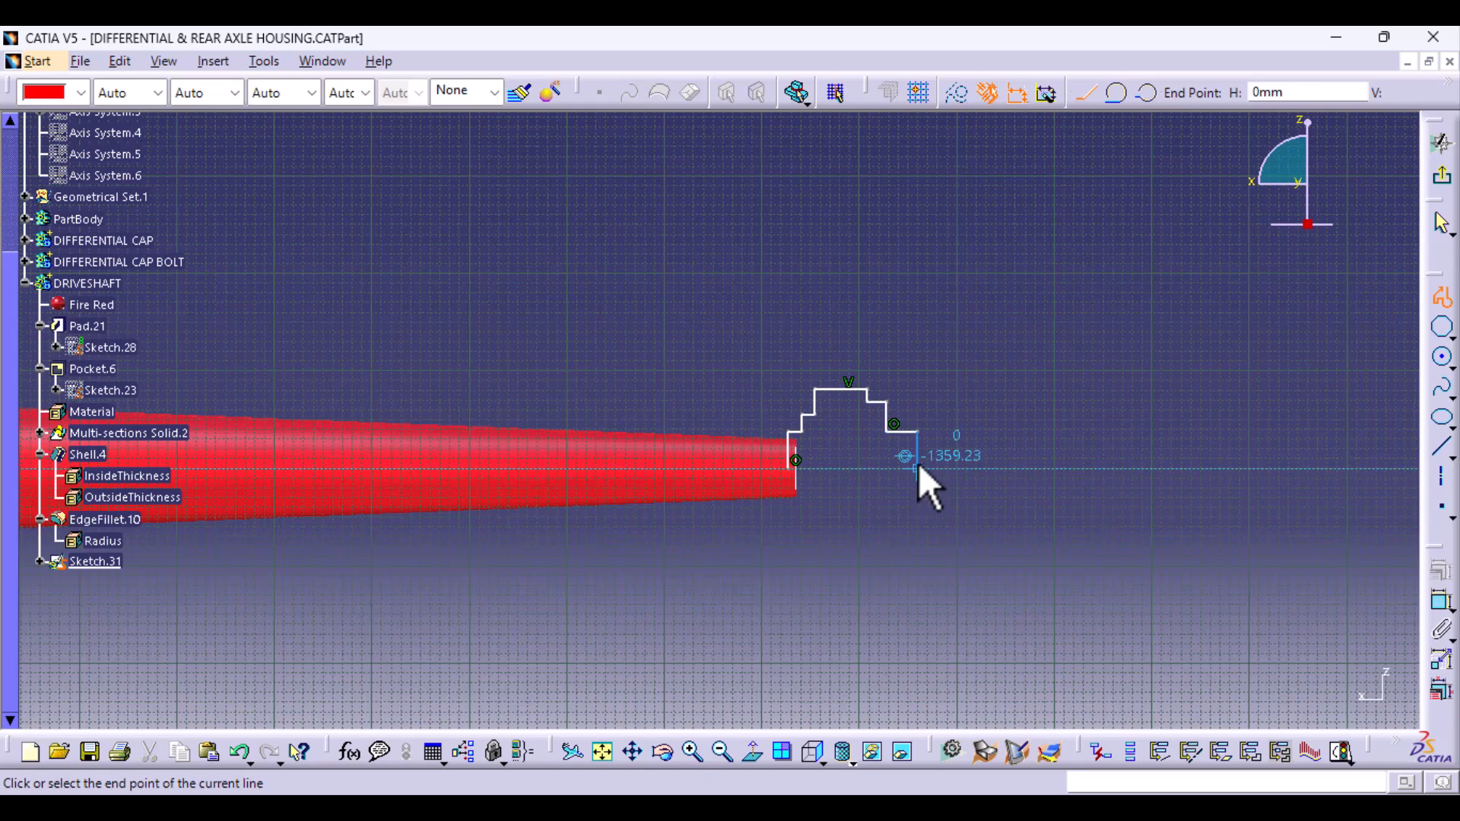
left_click(918, 467)
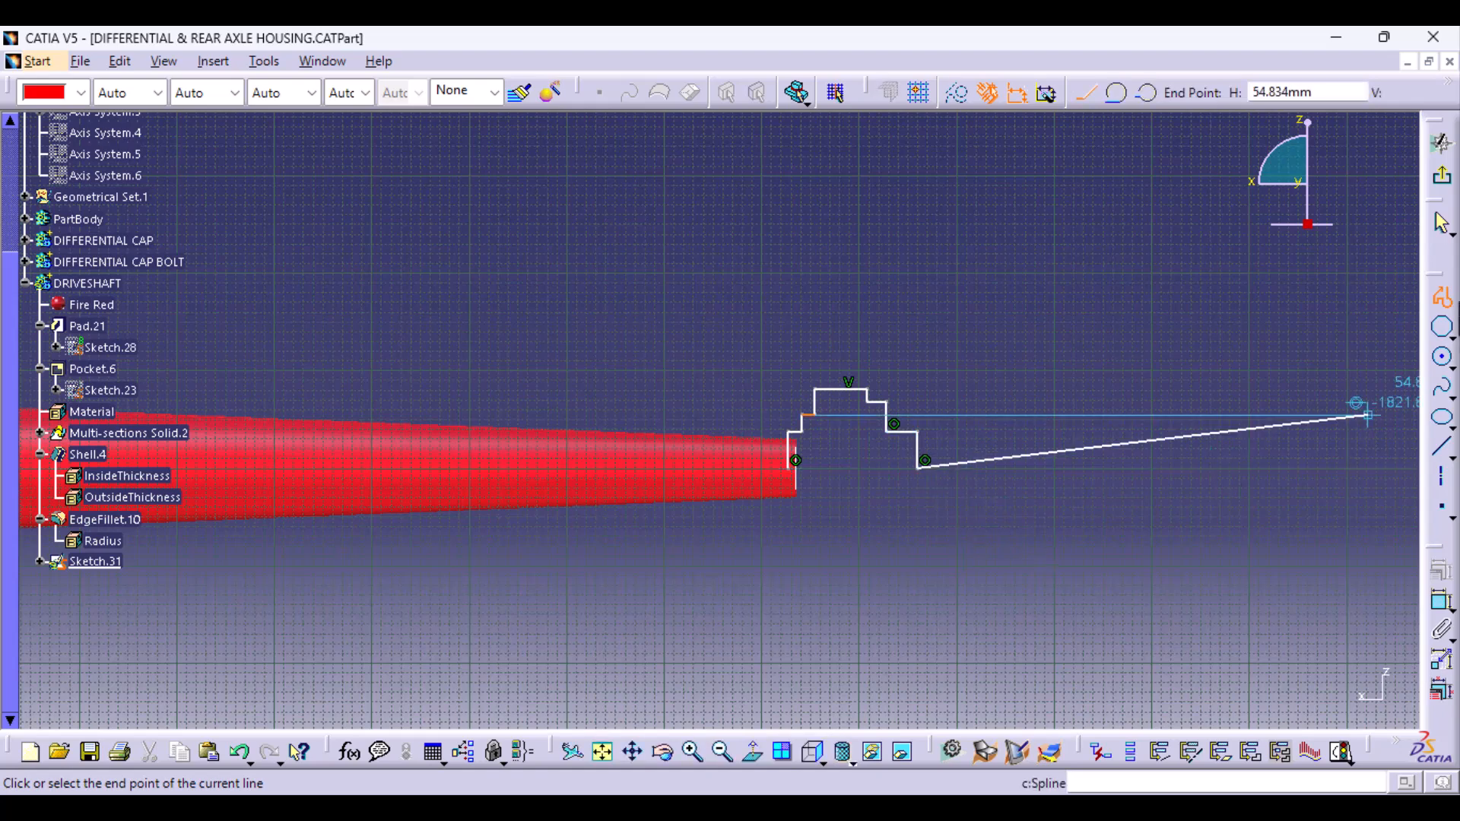
key("Escape")
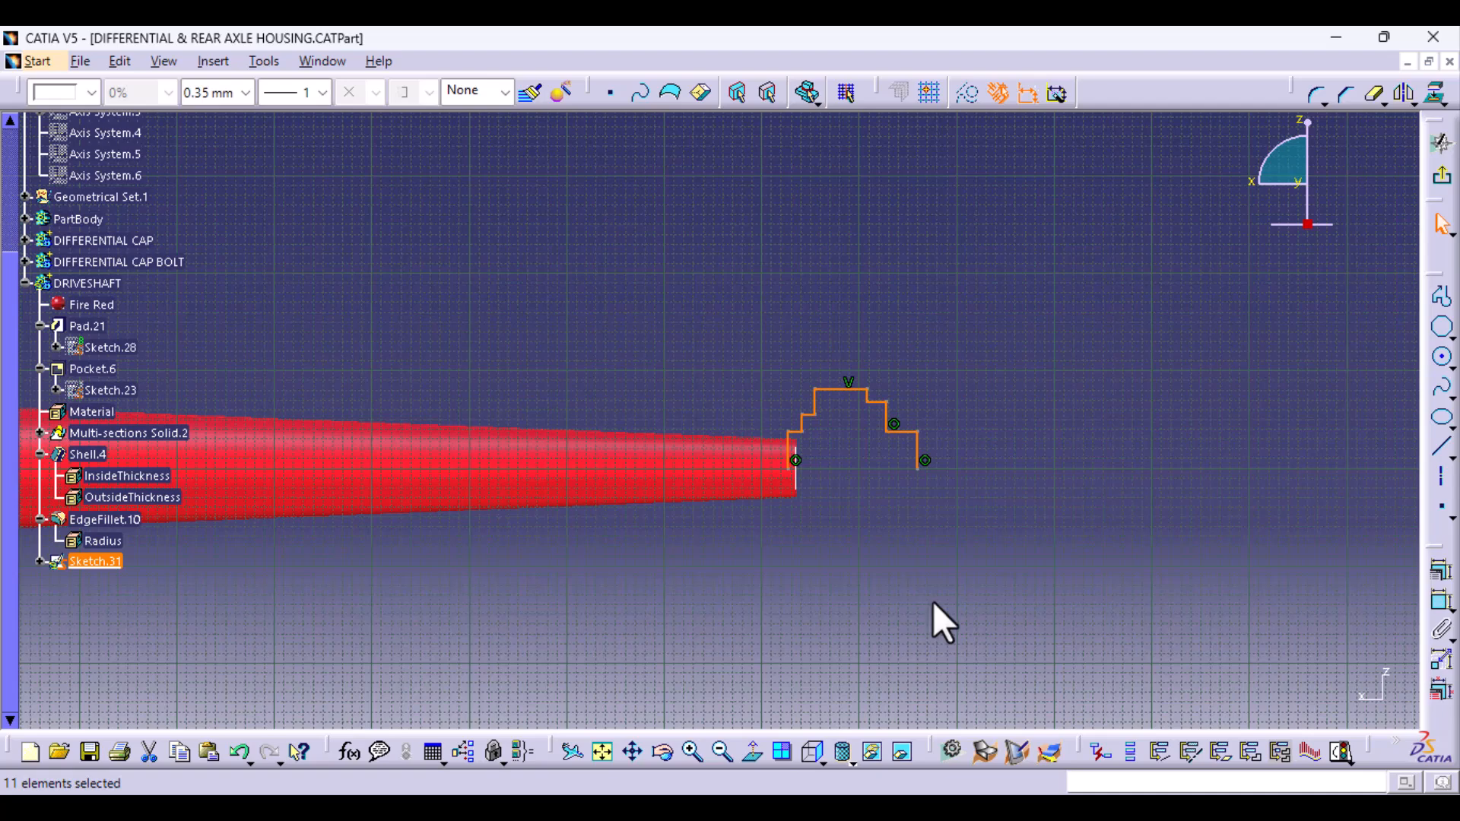
- Draw an axis along the tube's centreline extending past both ends of the stepped outline, and keep its vertical constraint
left_click(1441, 477)
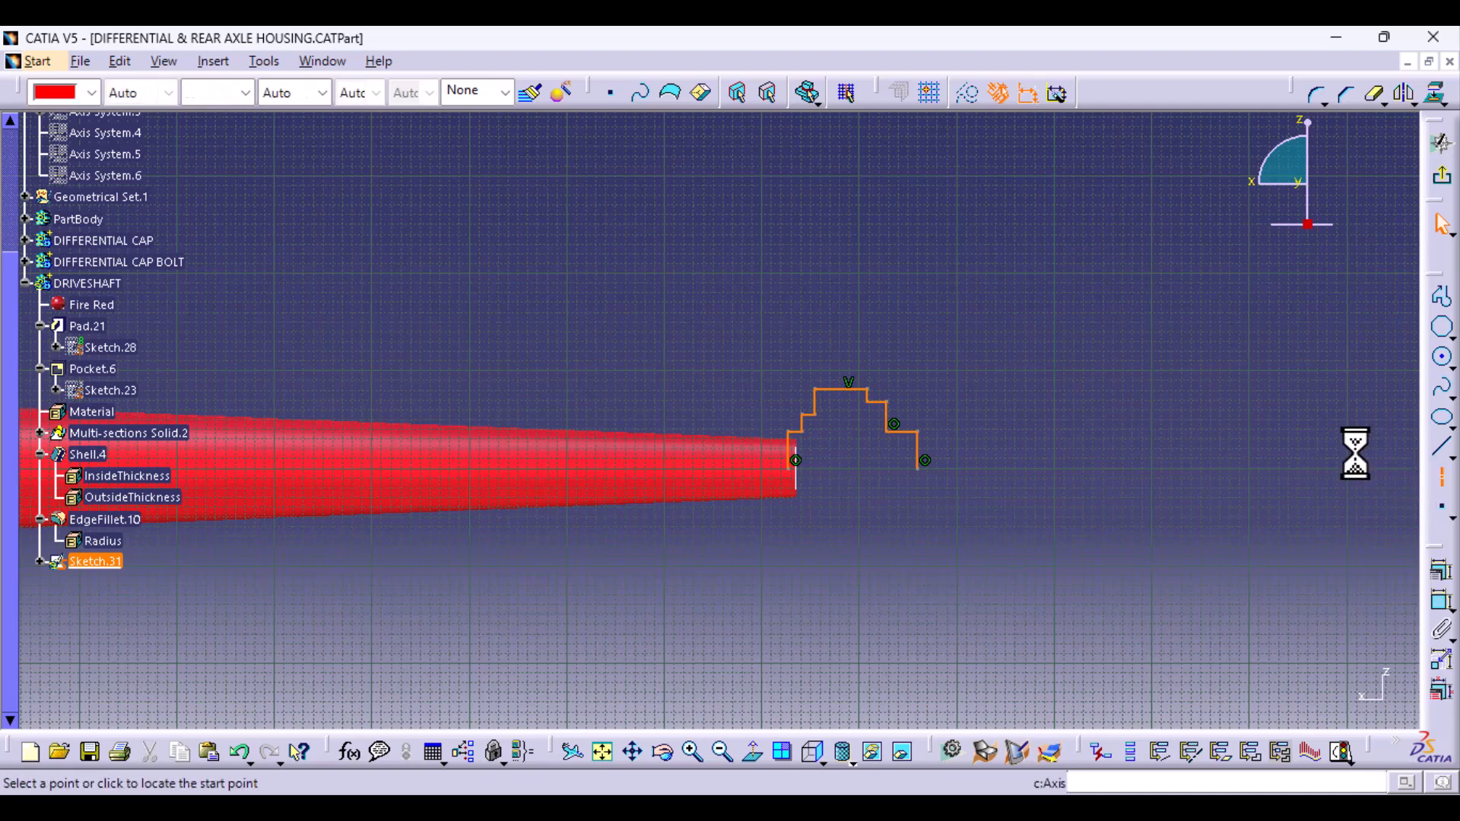
left_click(1183, 468)
left_click(622, 469)
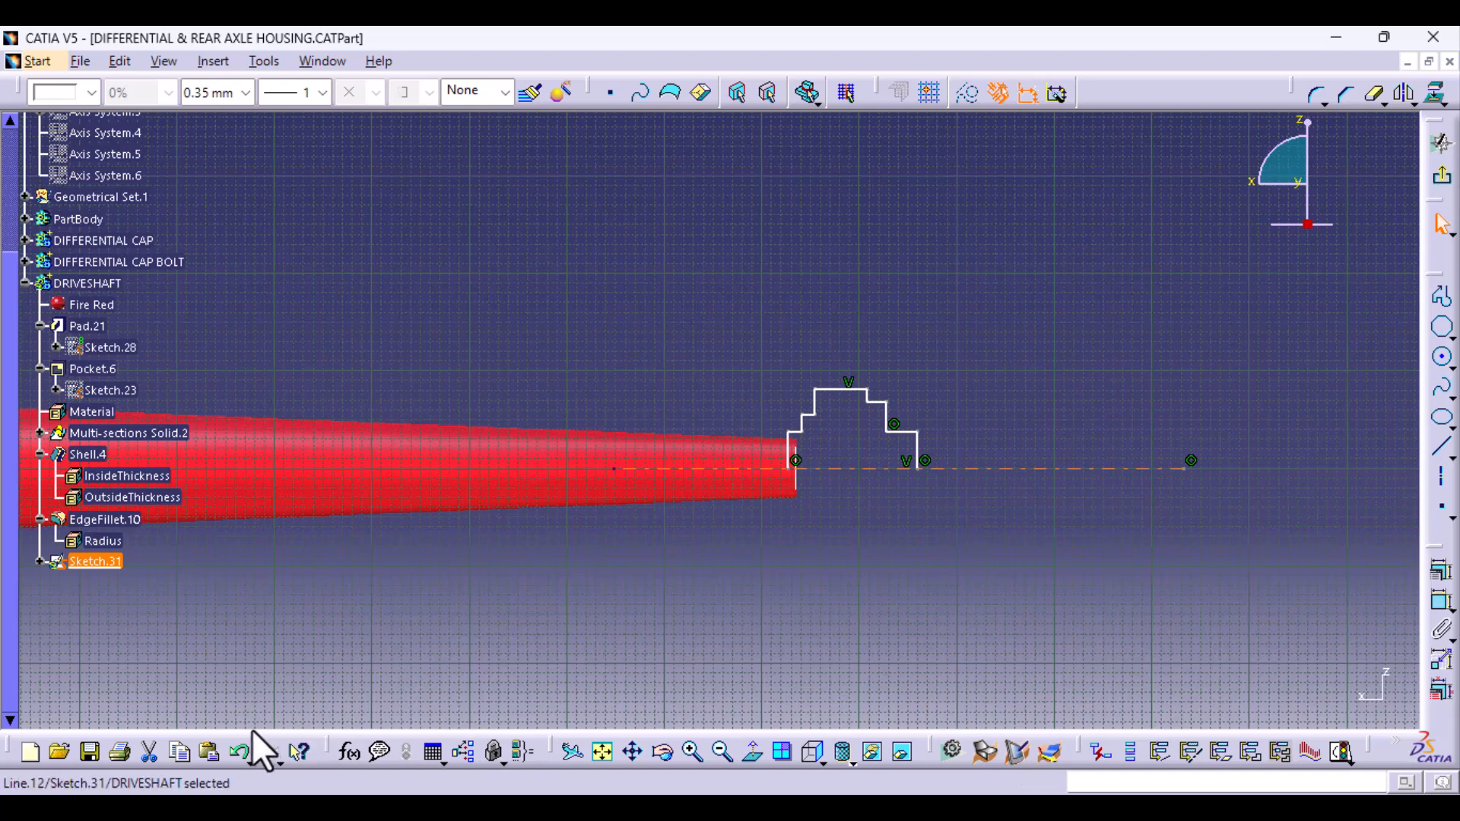
left_click(1440, 571)
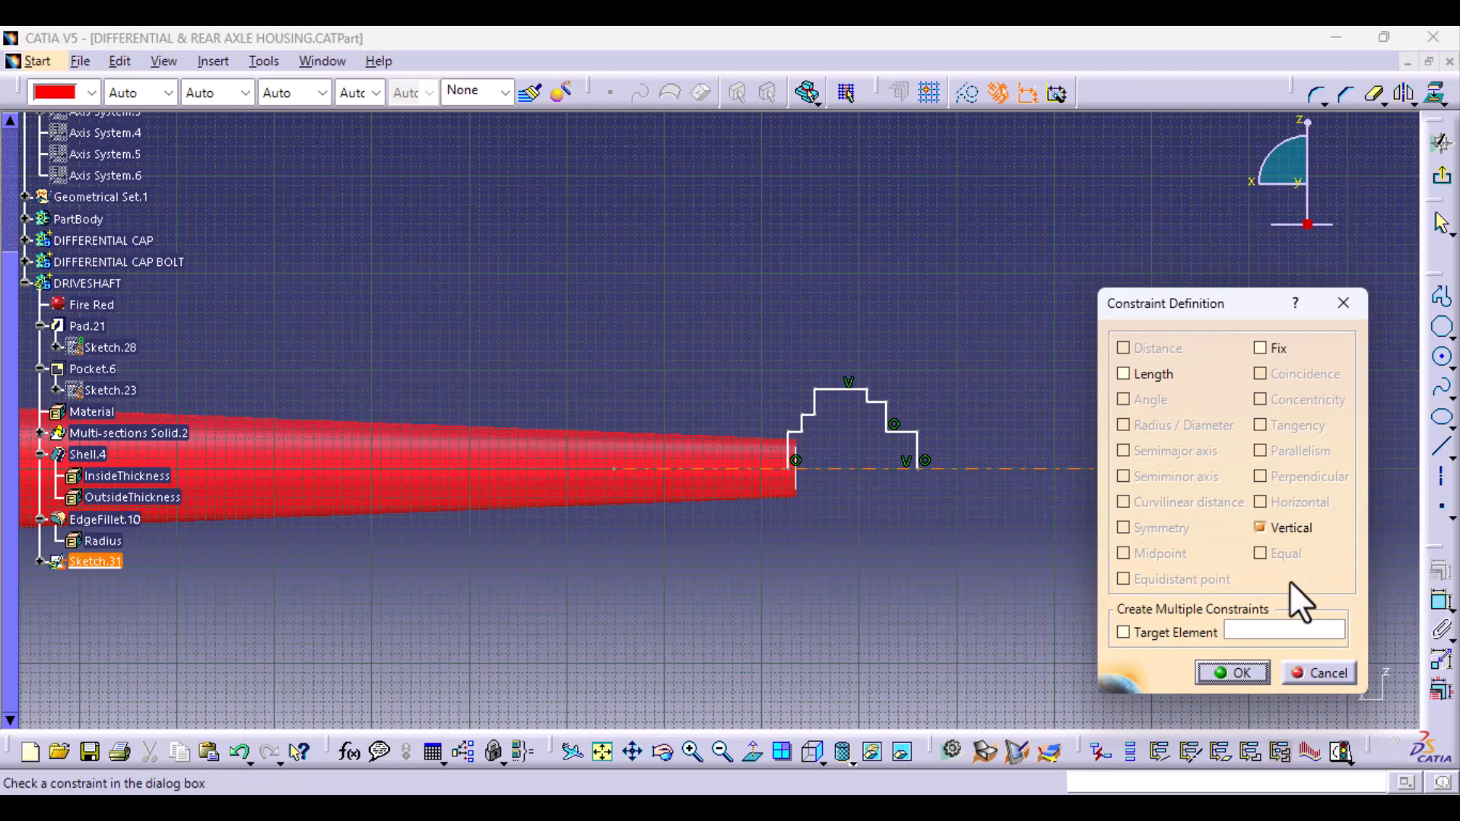
left_click(1248, 673)
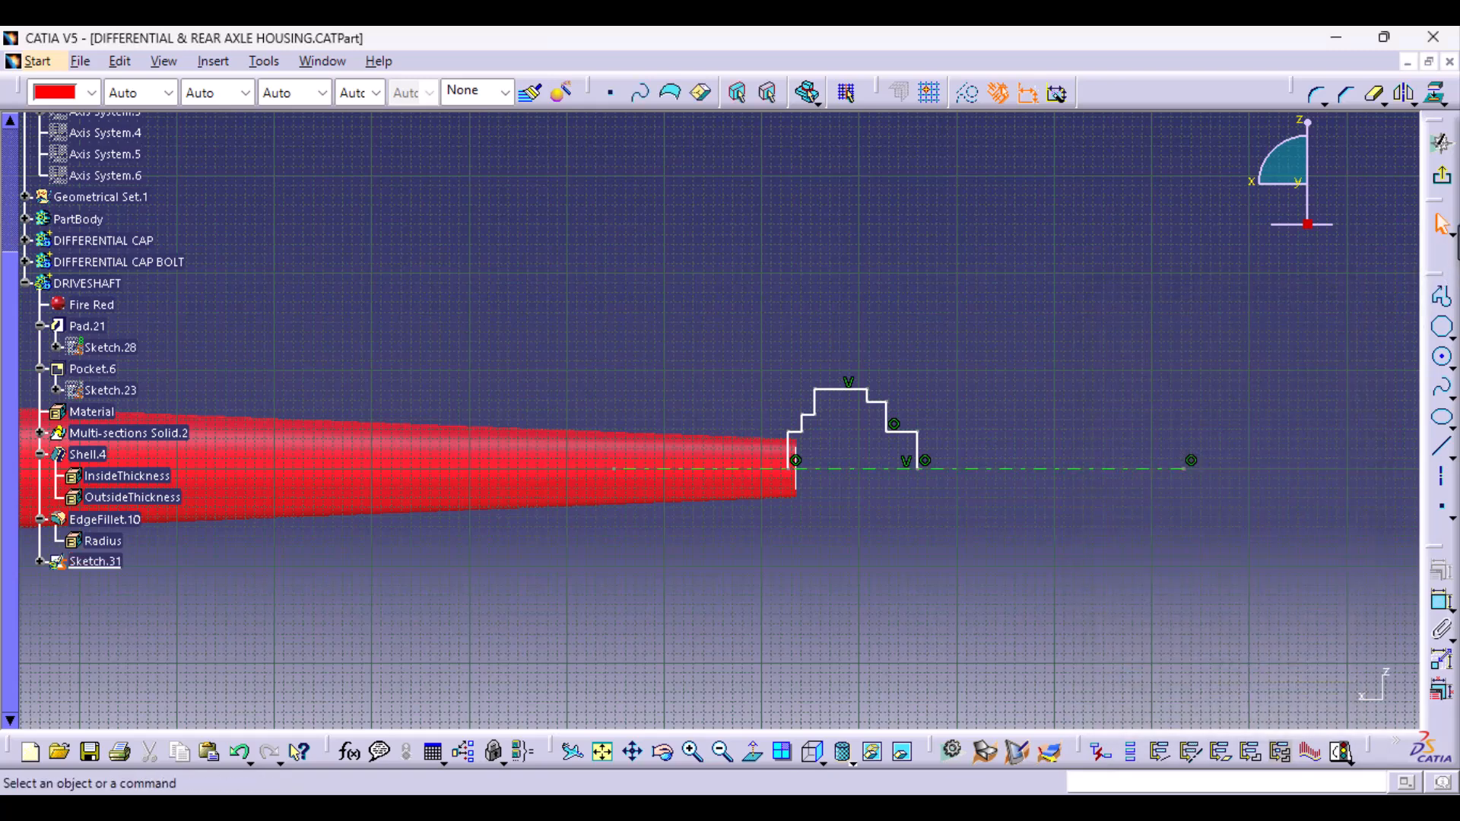
- Exit the sketch and revolve the stepped outline 360 degrees around the sketch axis with Shaft
left_click(1441, 143)
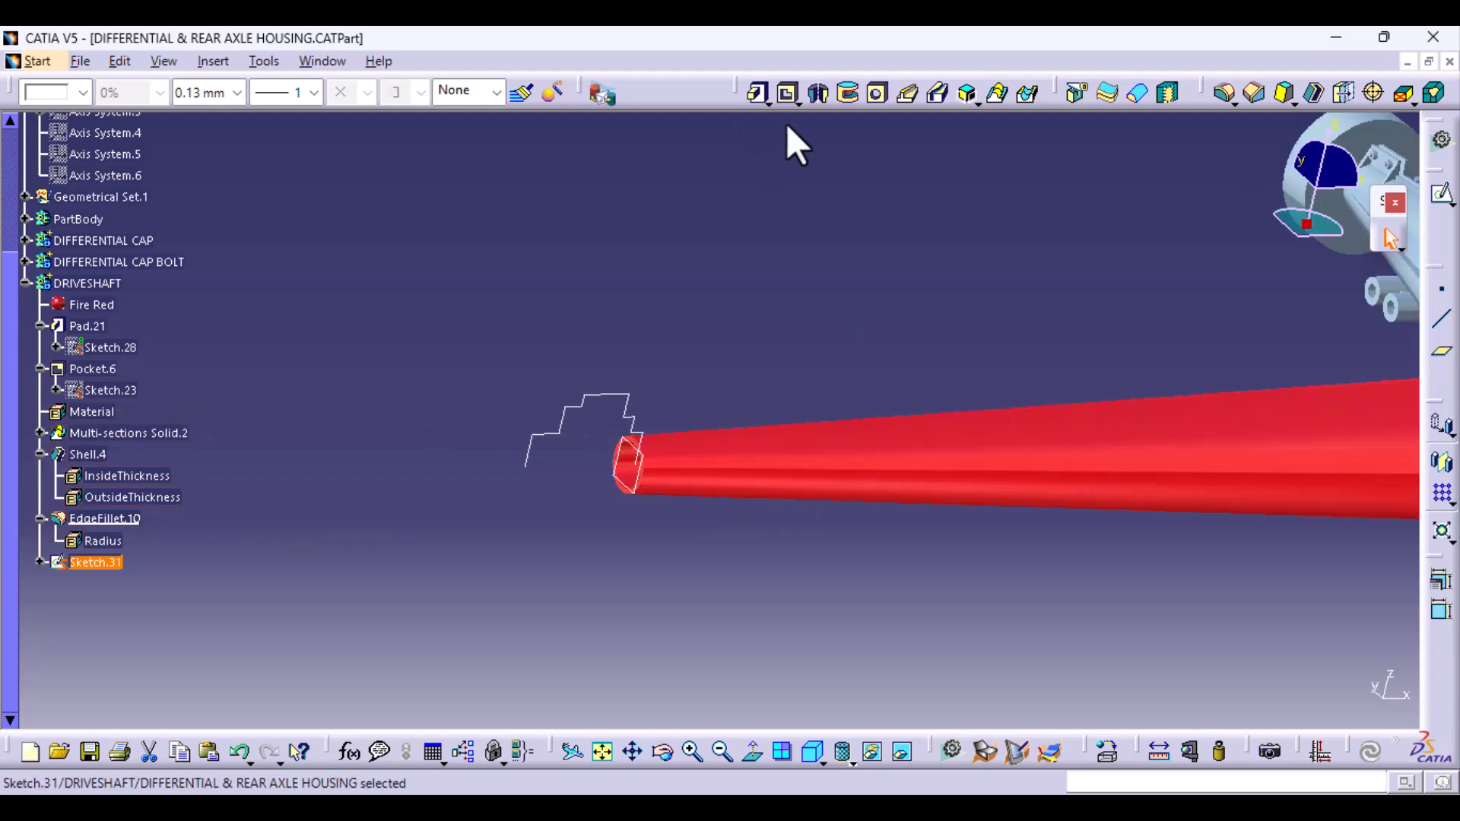
left_click(814, 92)
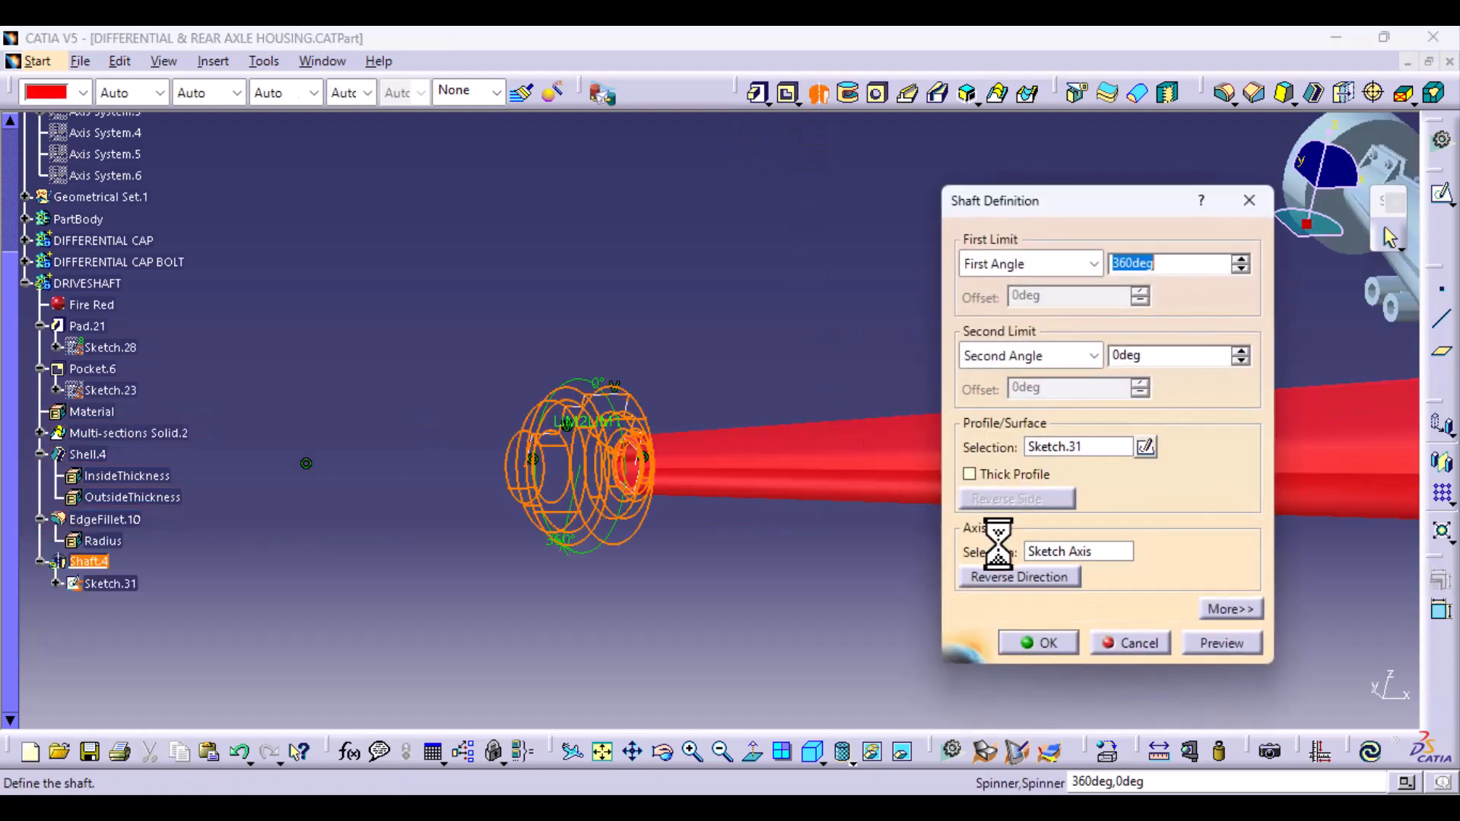
left_click(1049, 643)
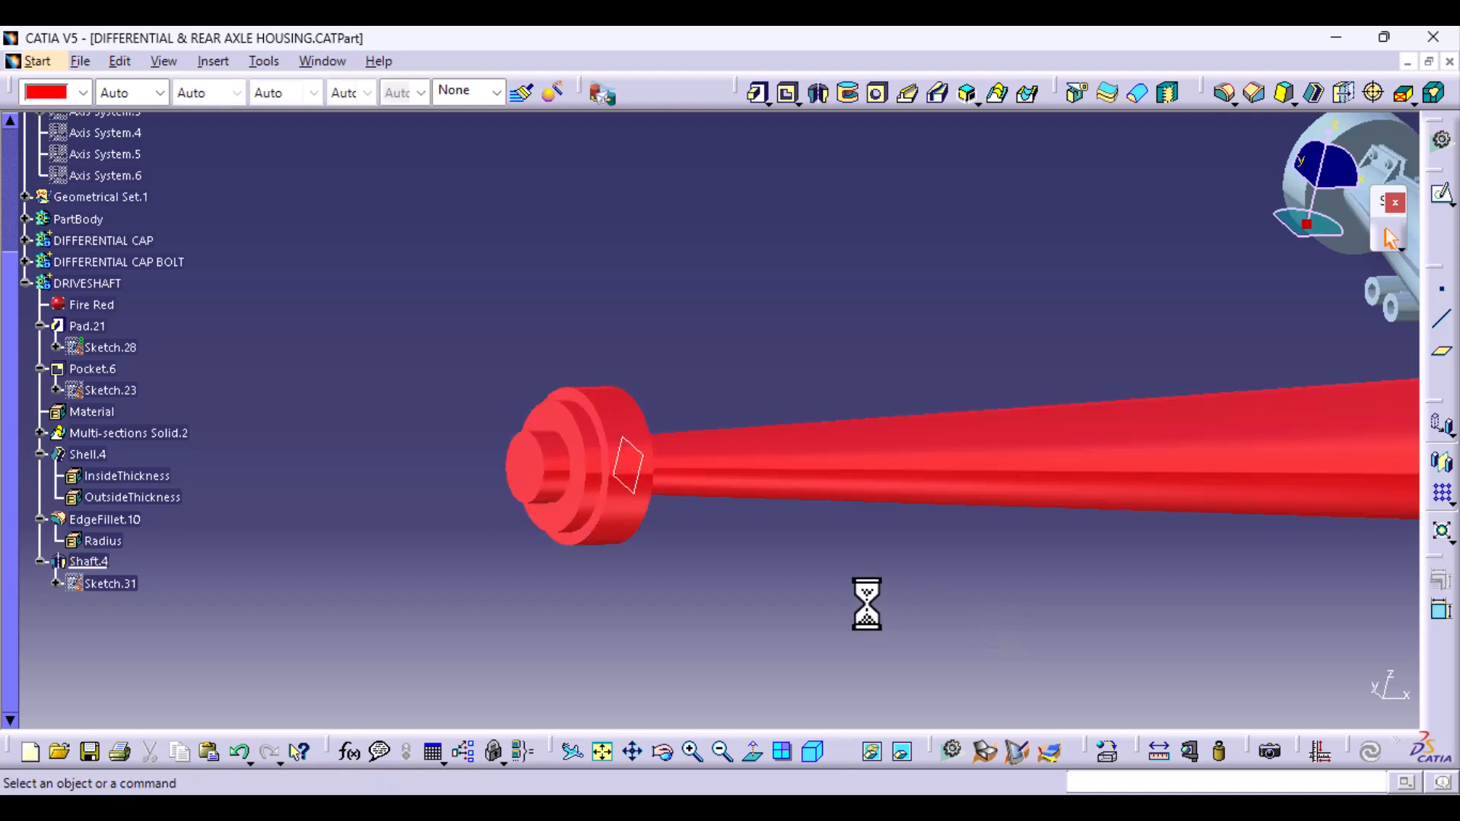
- Hide the reference plane at the joint between the tube's narrow end and the revolved flange
middle_click_drag(760, 580, 577, 499)
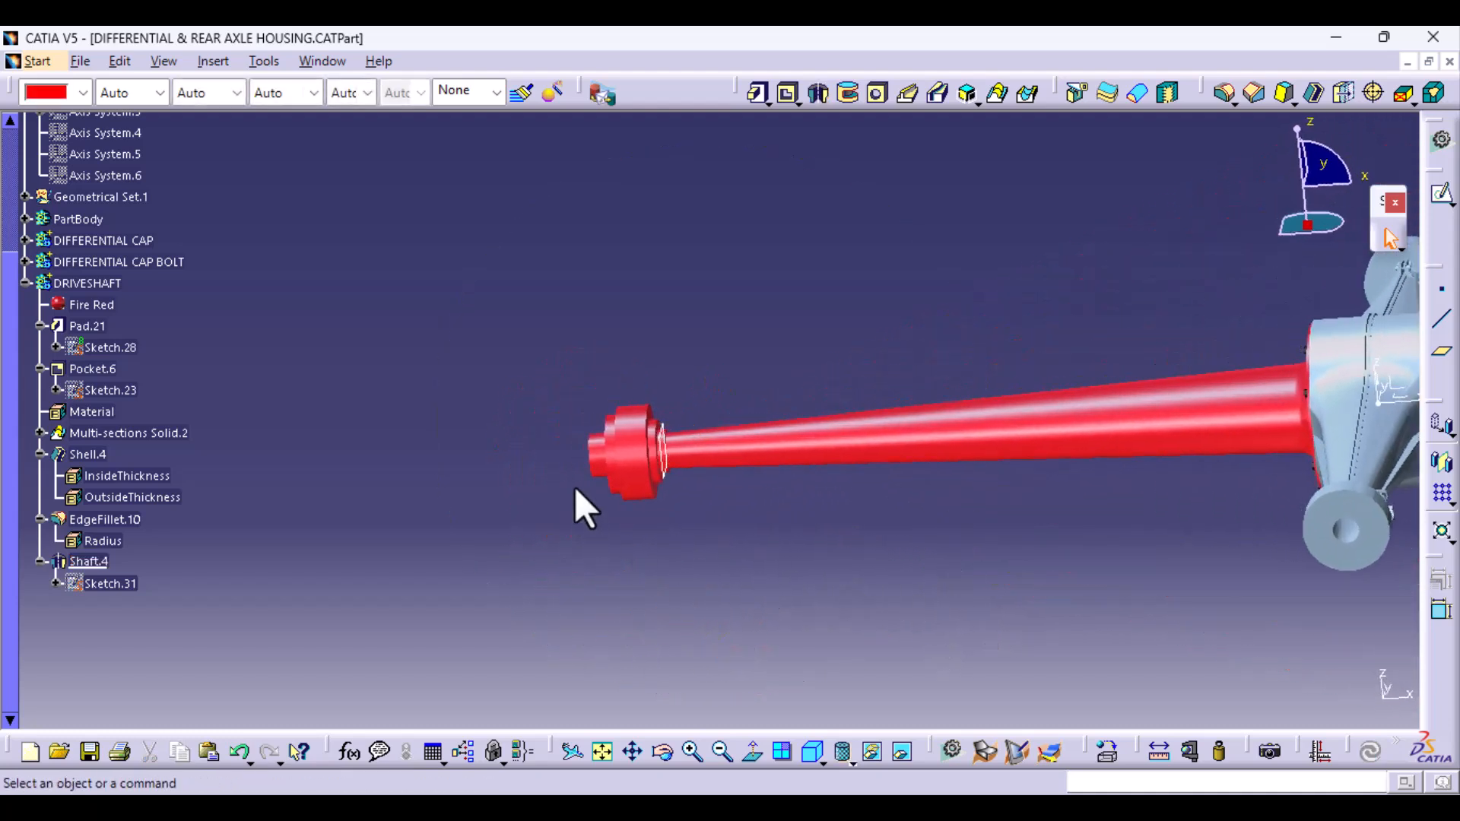
right_click(664, 471)
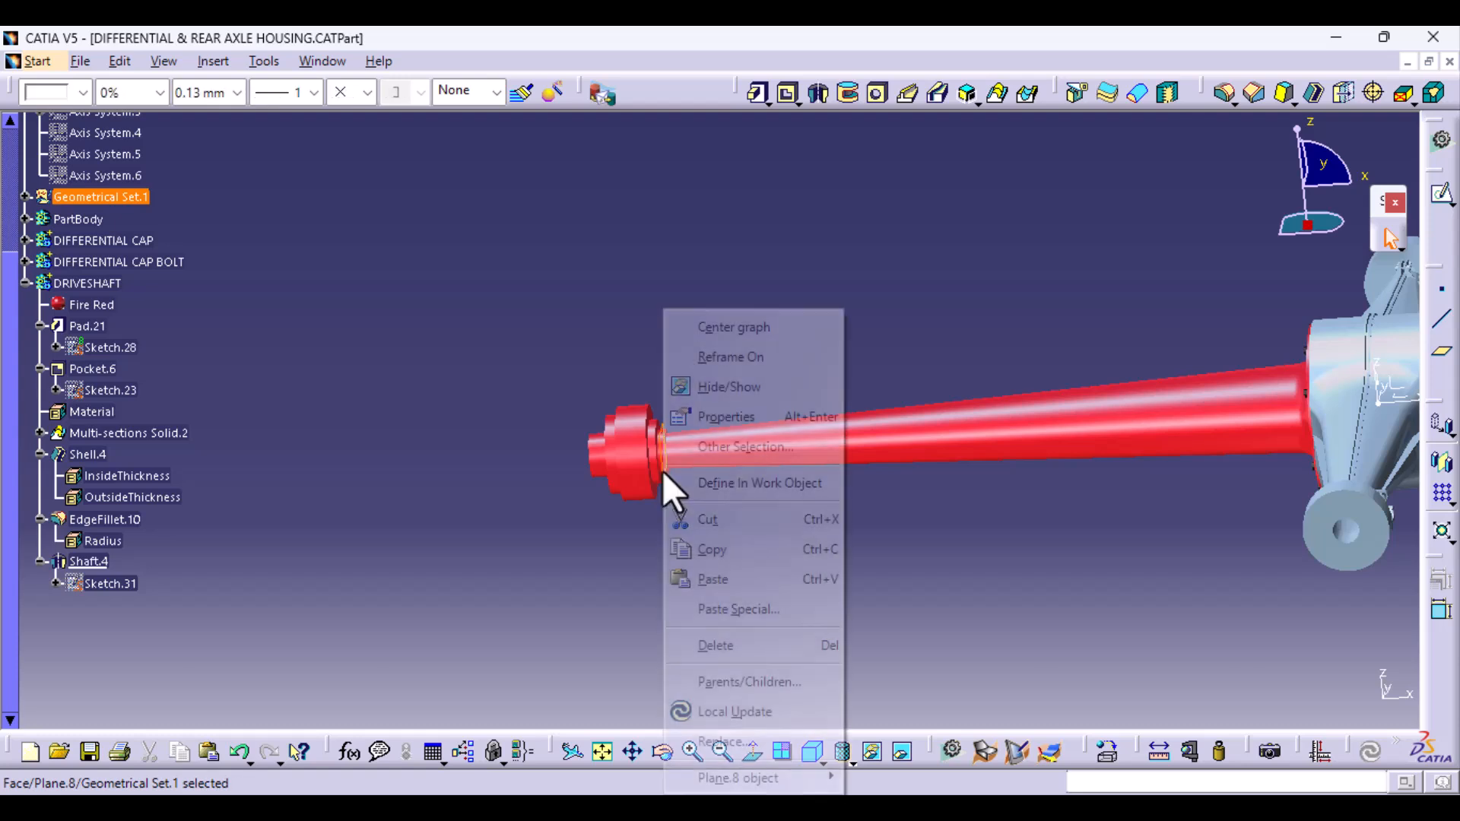
left_click(749, 389)
- Shell the stepped driveshaft end with a 5 mm inside thickness, removing its small outer end face
middle_click_drag(824, 381, 873, 578)
middle_click_drag(714, 610, 737, 418)
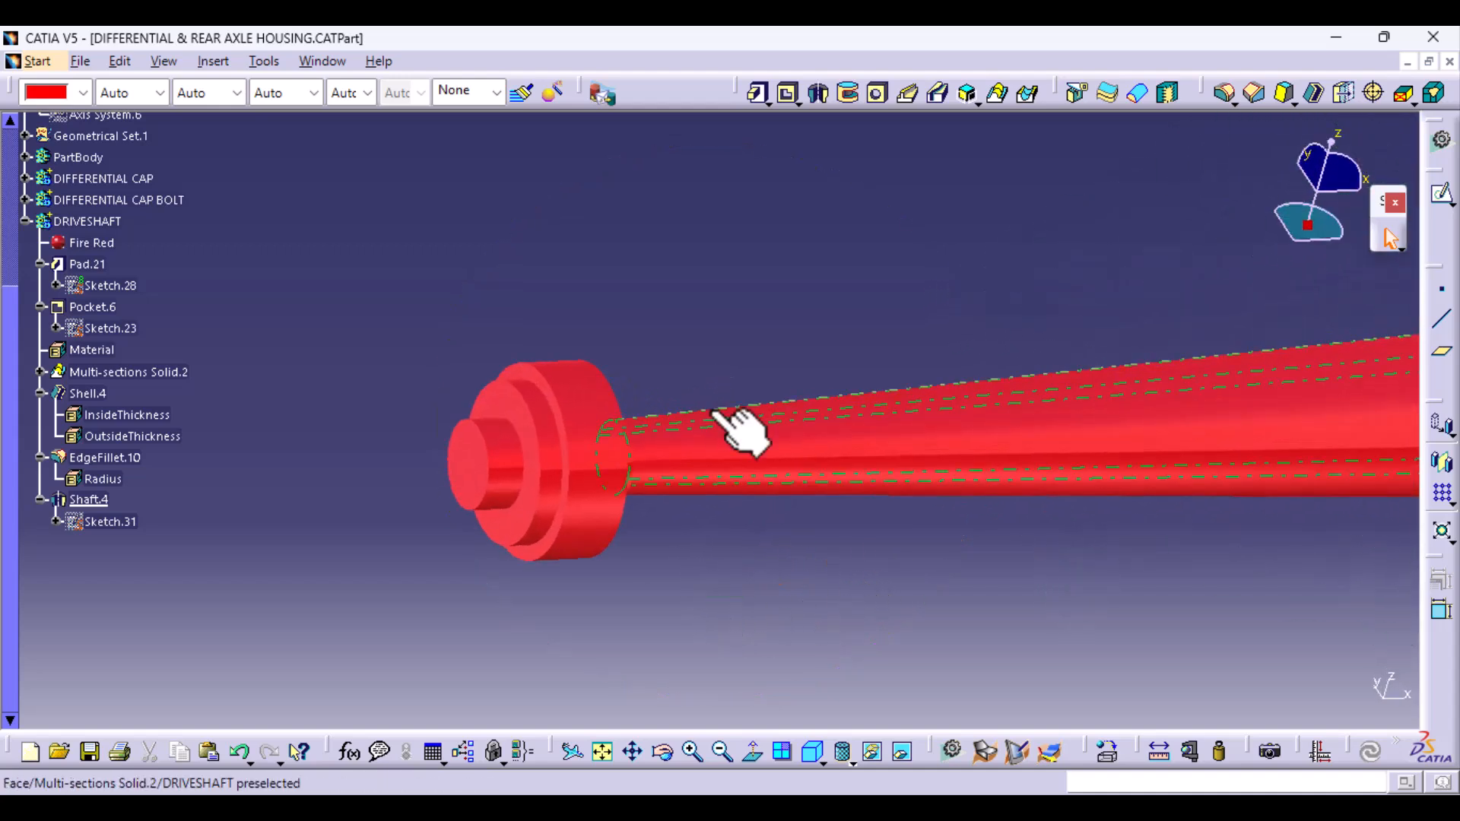
left_click(1314, 95)
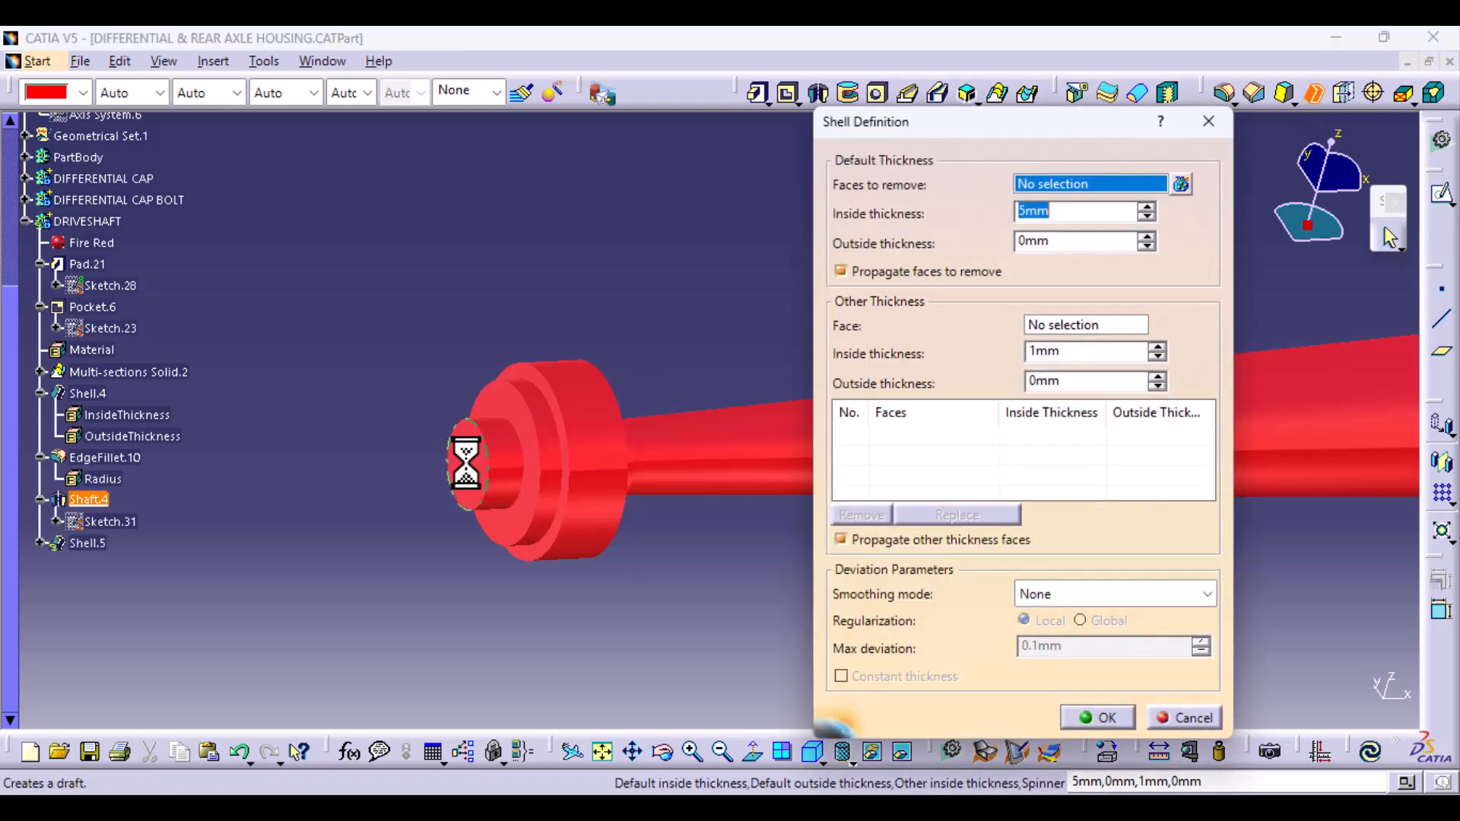
left_click(467, 464)
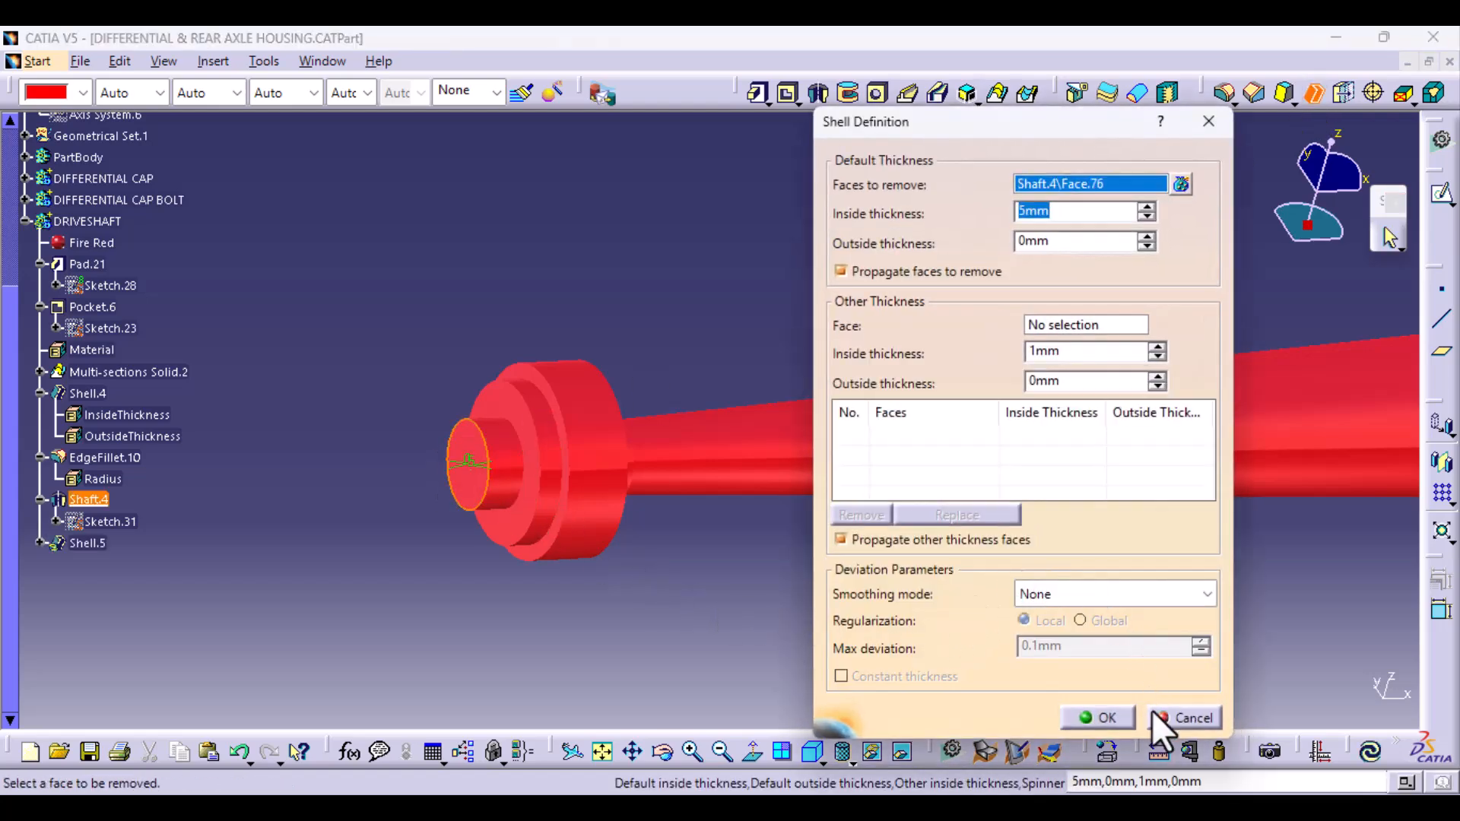
left_click(1124, 721)
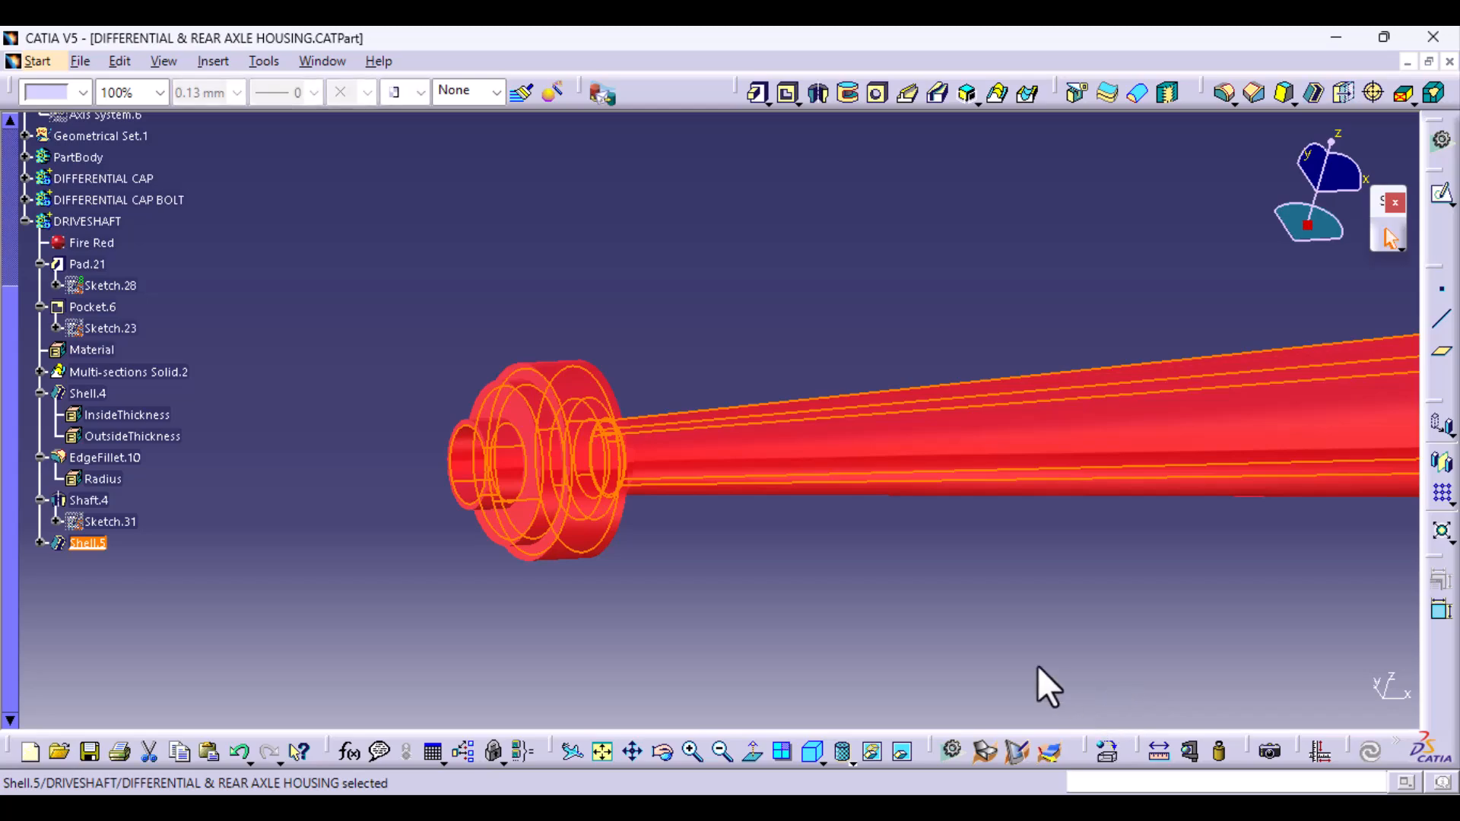
middle_click_drag(602, 609, 910, 414)
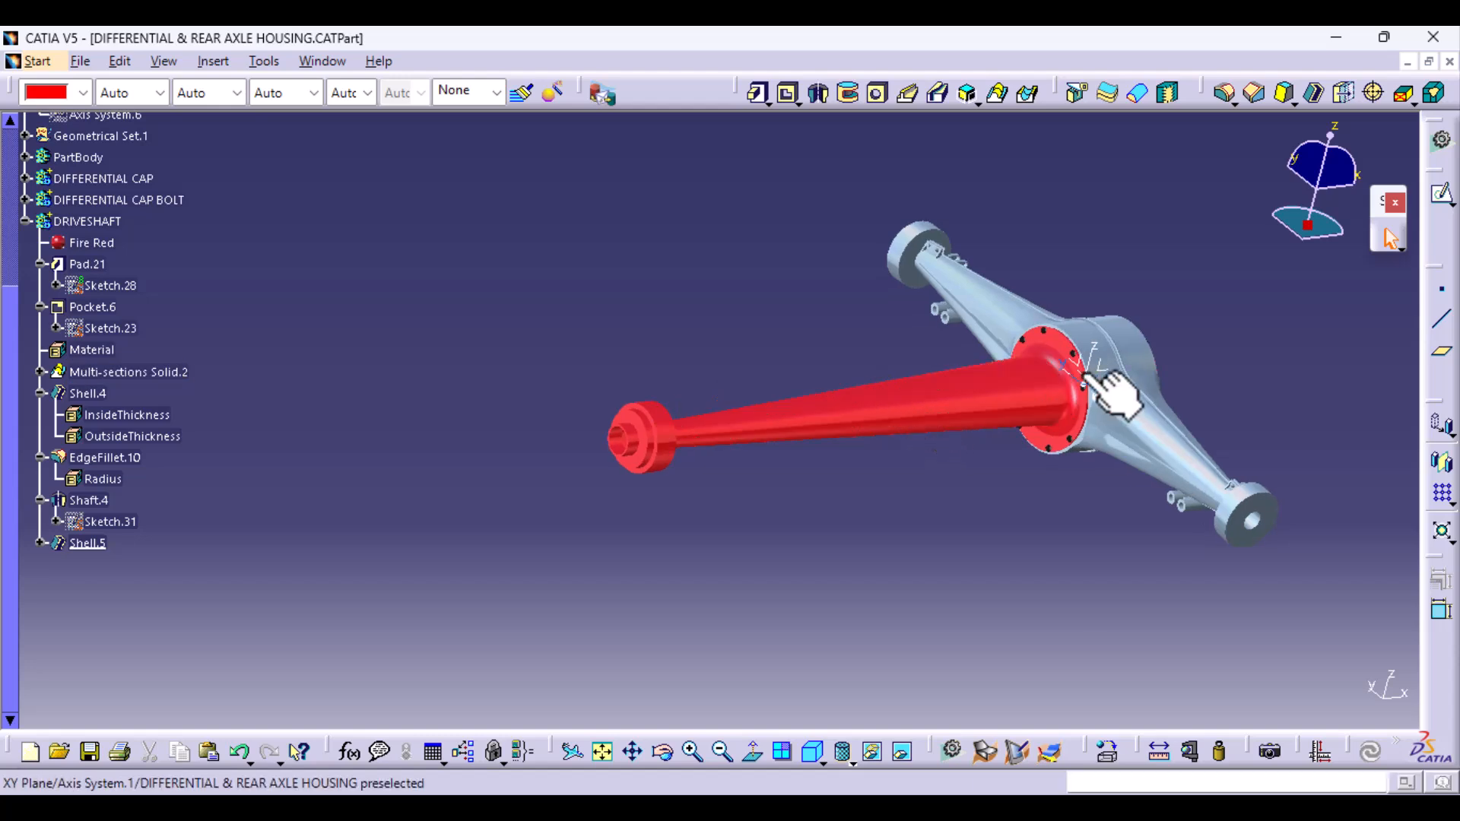
middle_click_drag(1114, 403, 889, 436)
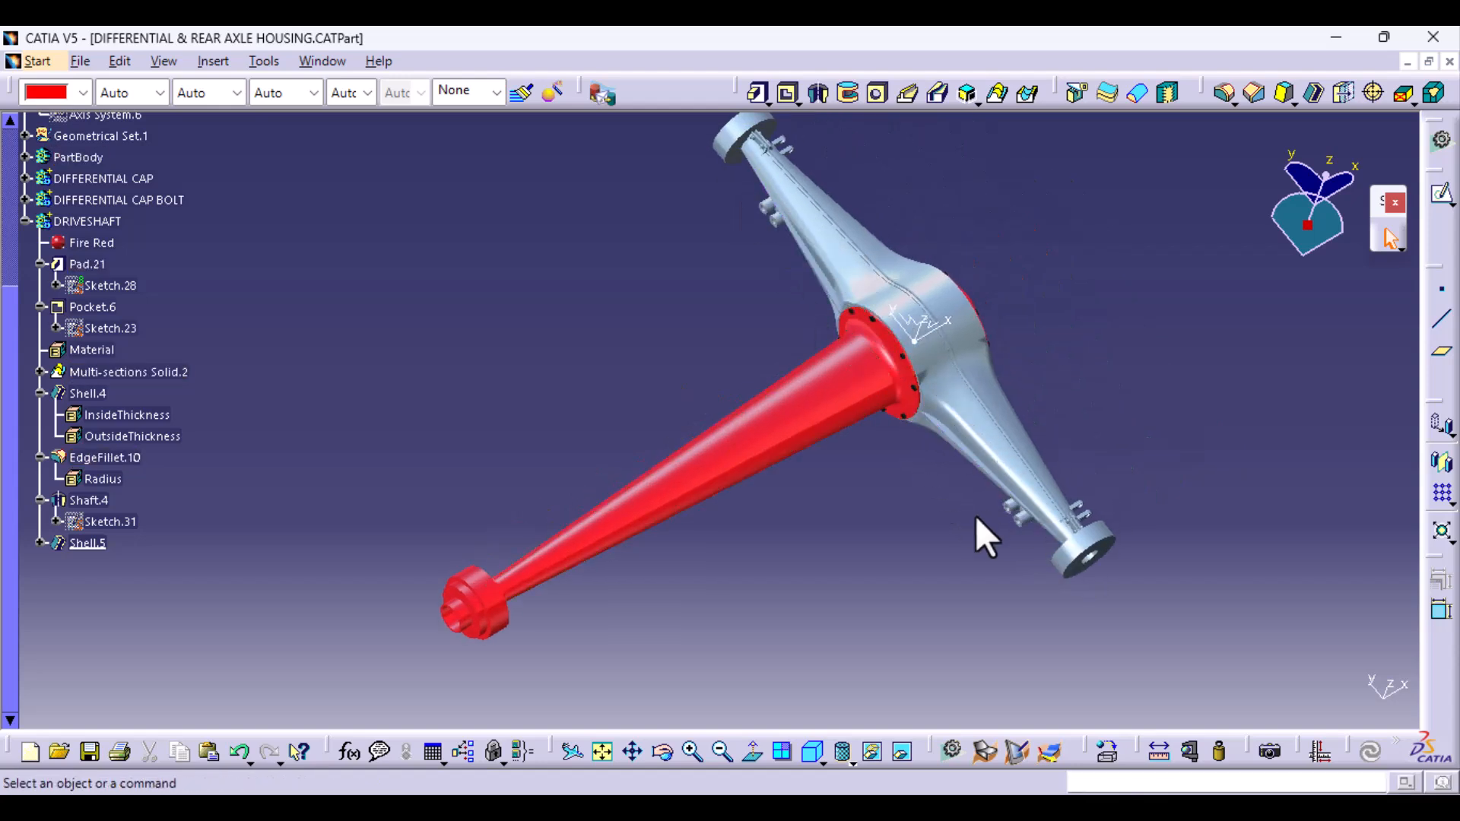
left_click(761, 410)
right_click(760, 410)
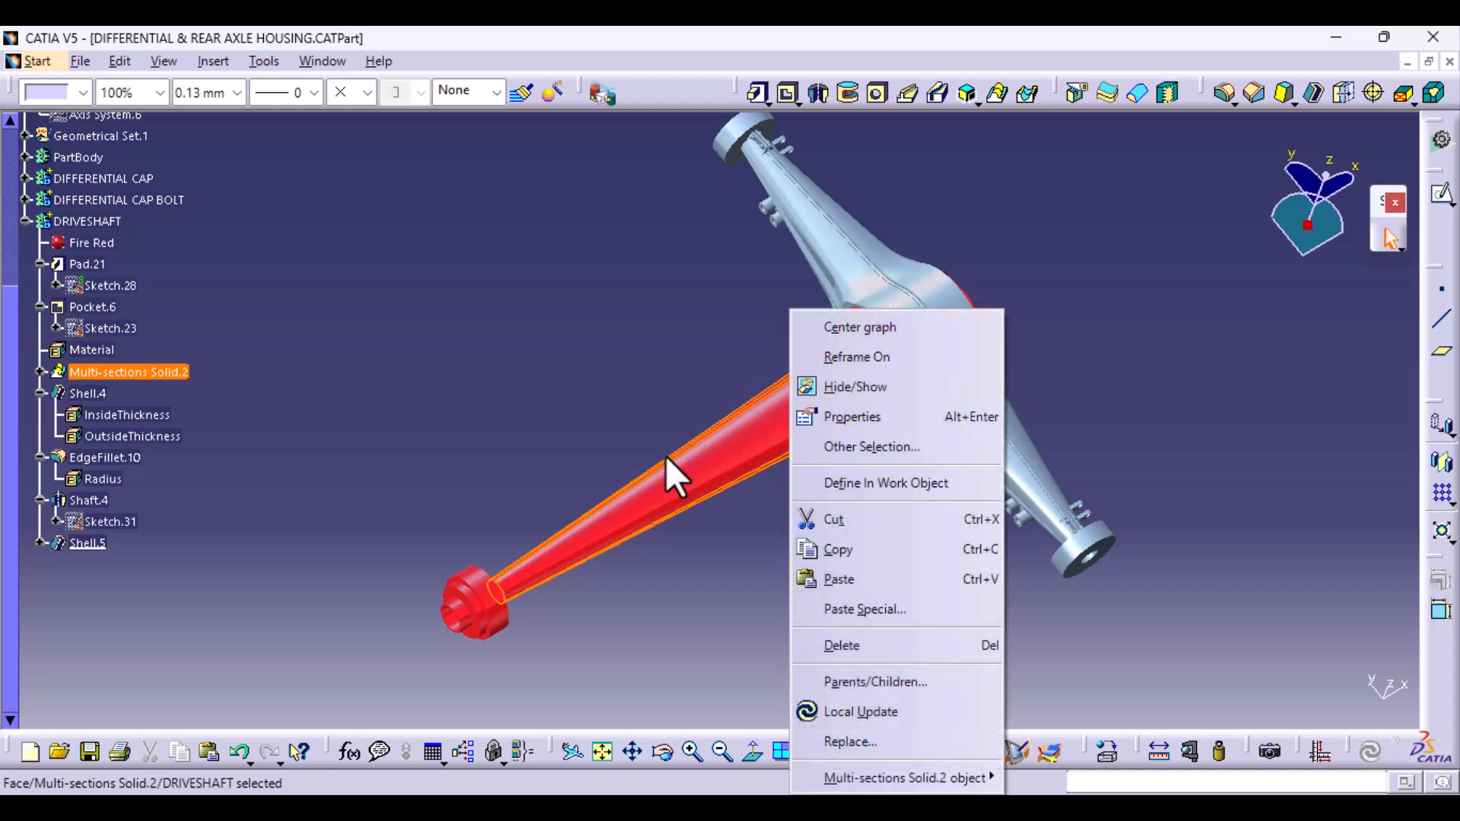
key("Escape")
left_click(764, 342)
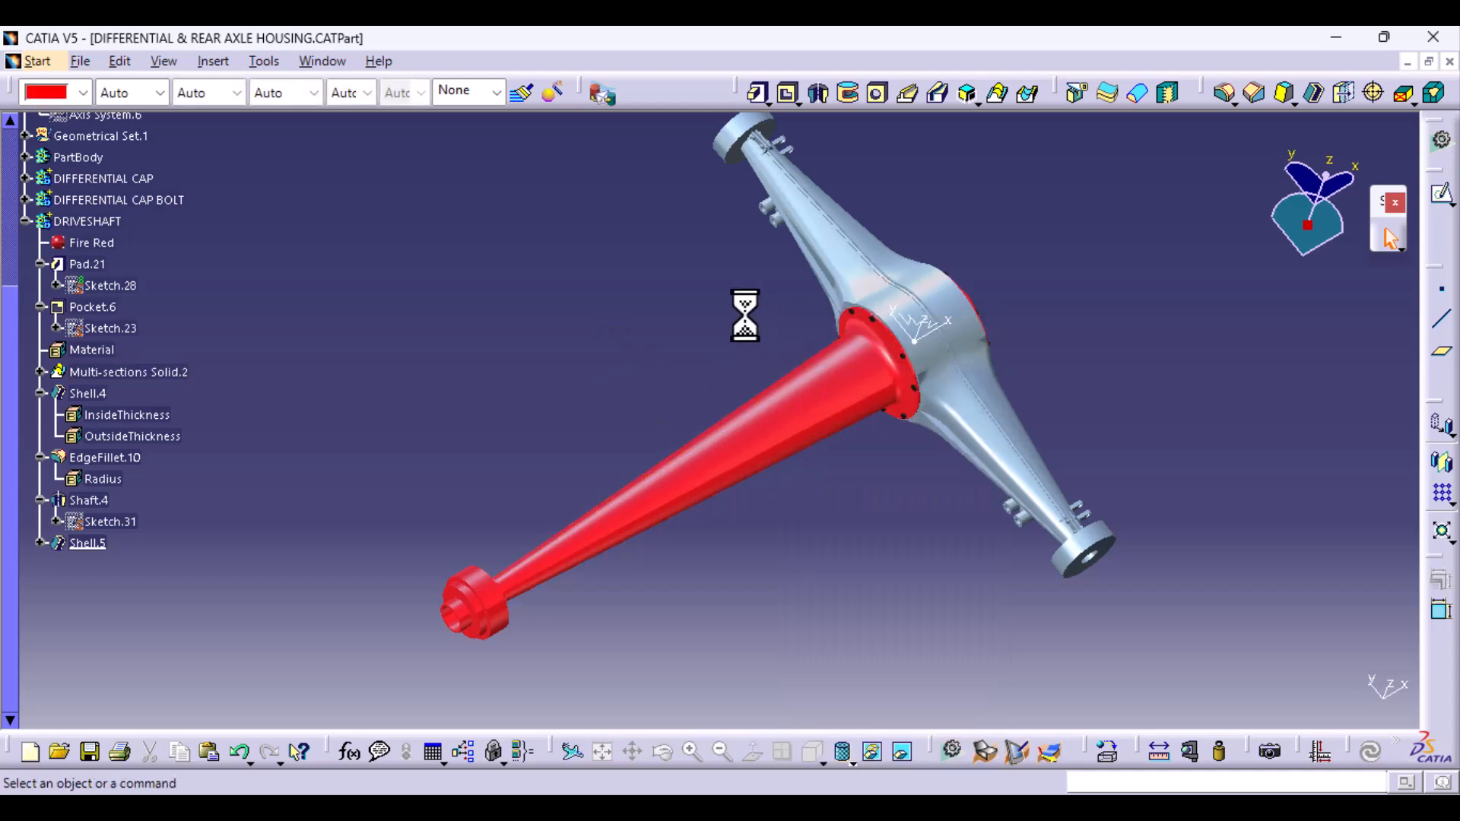
middle_click_drag(743, 313, 875, 293)
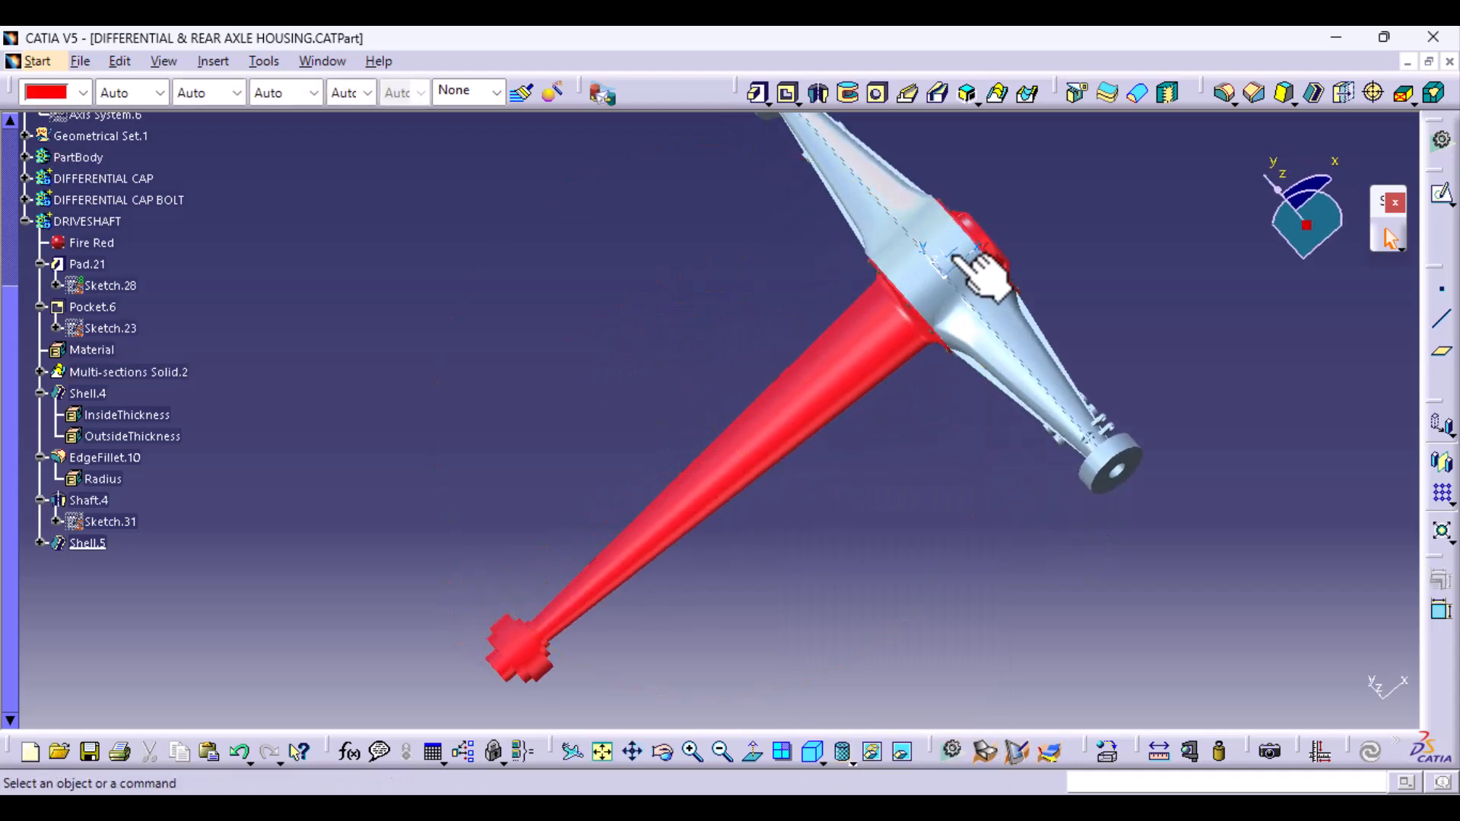
left_click(972, 274)
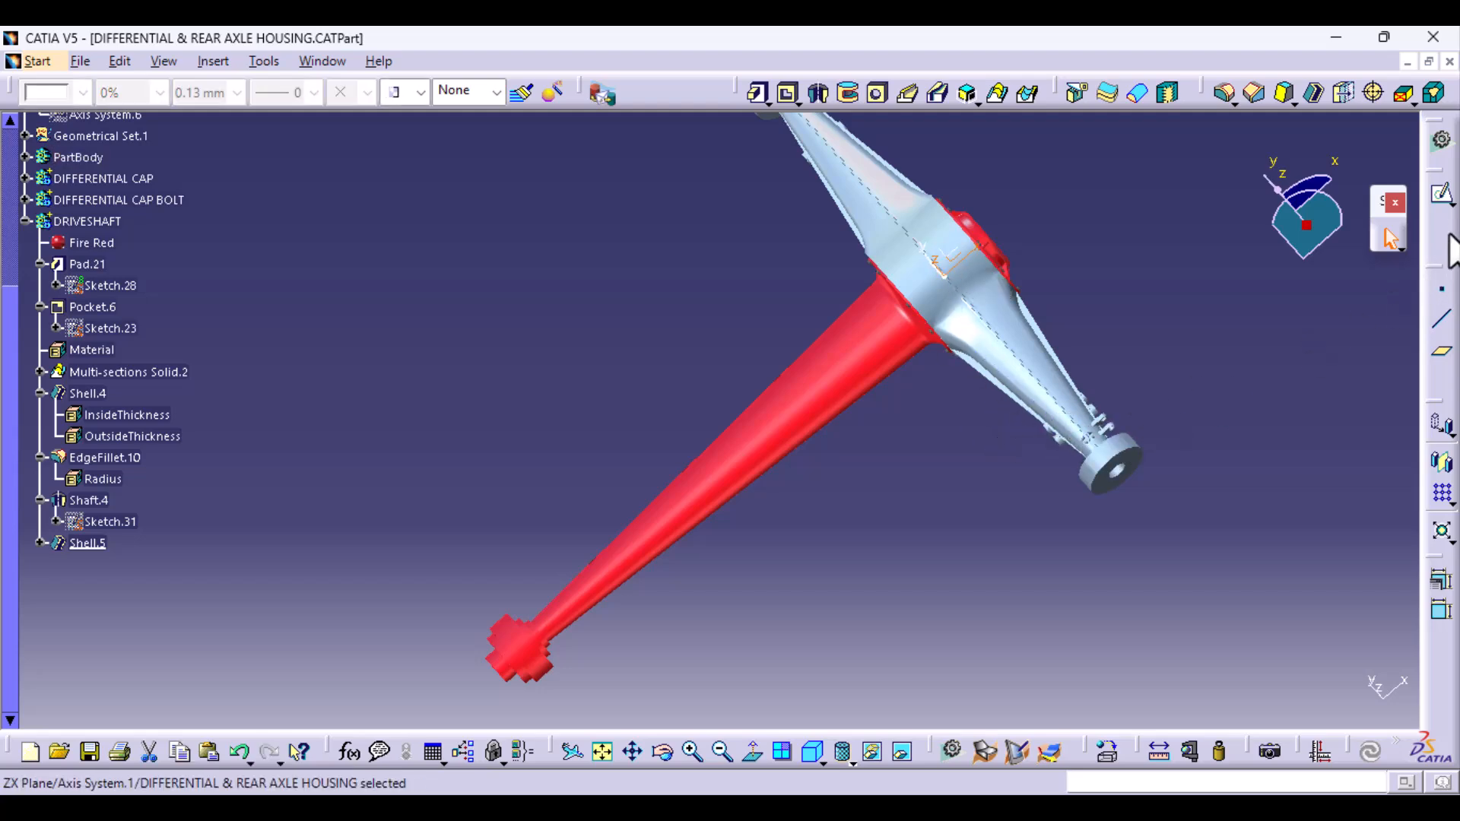
left_click(1441, 197)
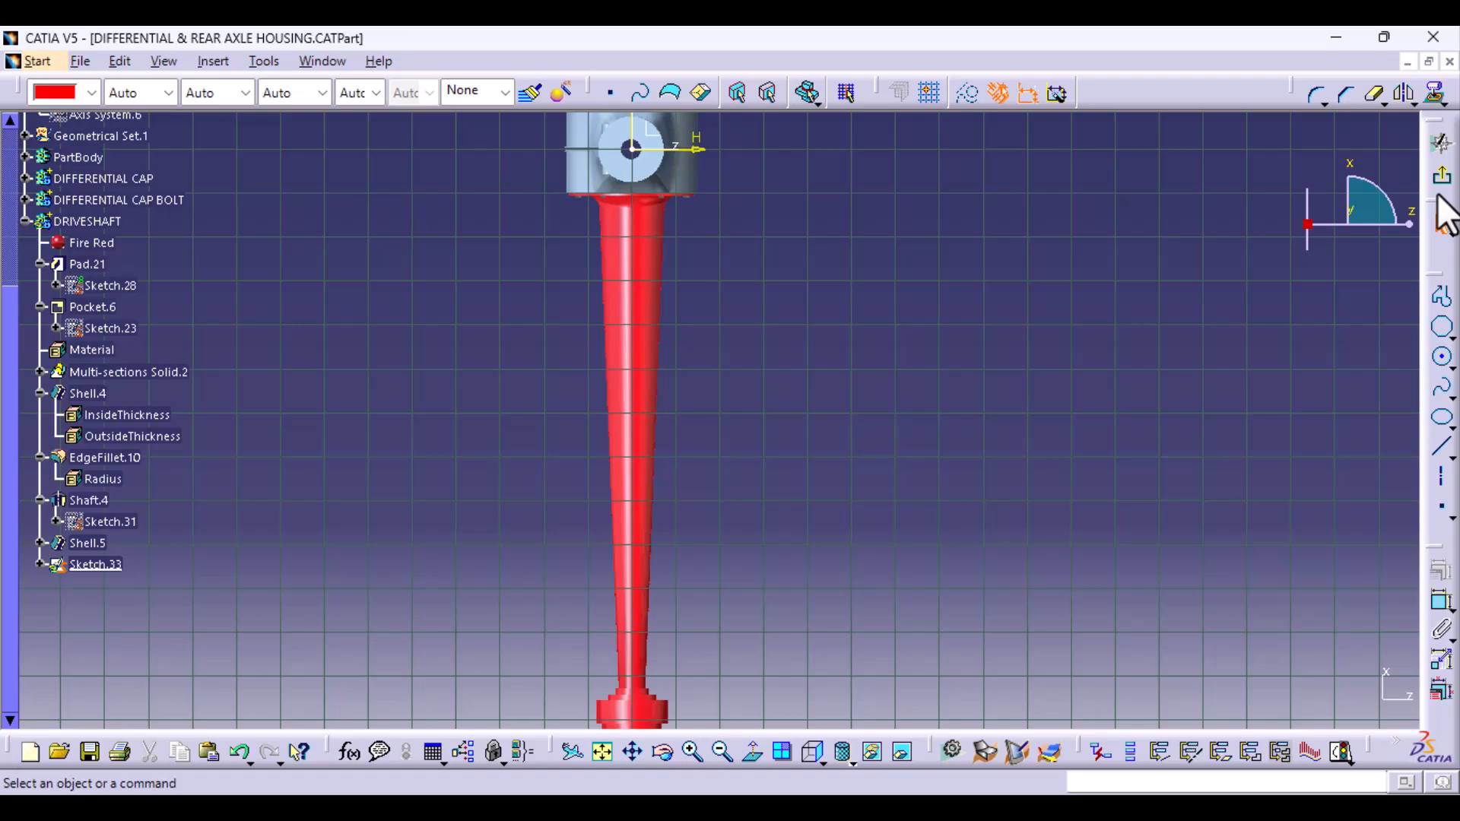
mouse_move(802, 536)
middle_mouse_down()
mouse_move(724, 479)
mouse_move(615, 339)
mouse_move(629, 215)
mouse_move(574, 220)
mouse_move(668, 261)
middle_mouse_up()
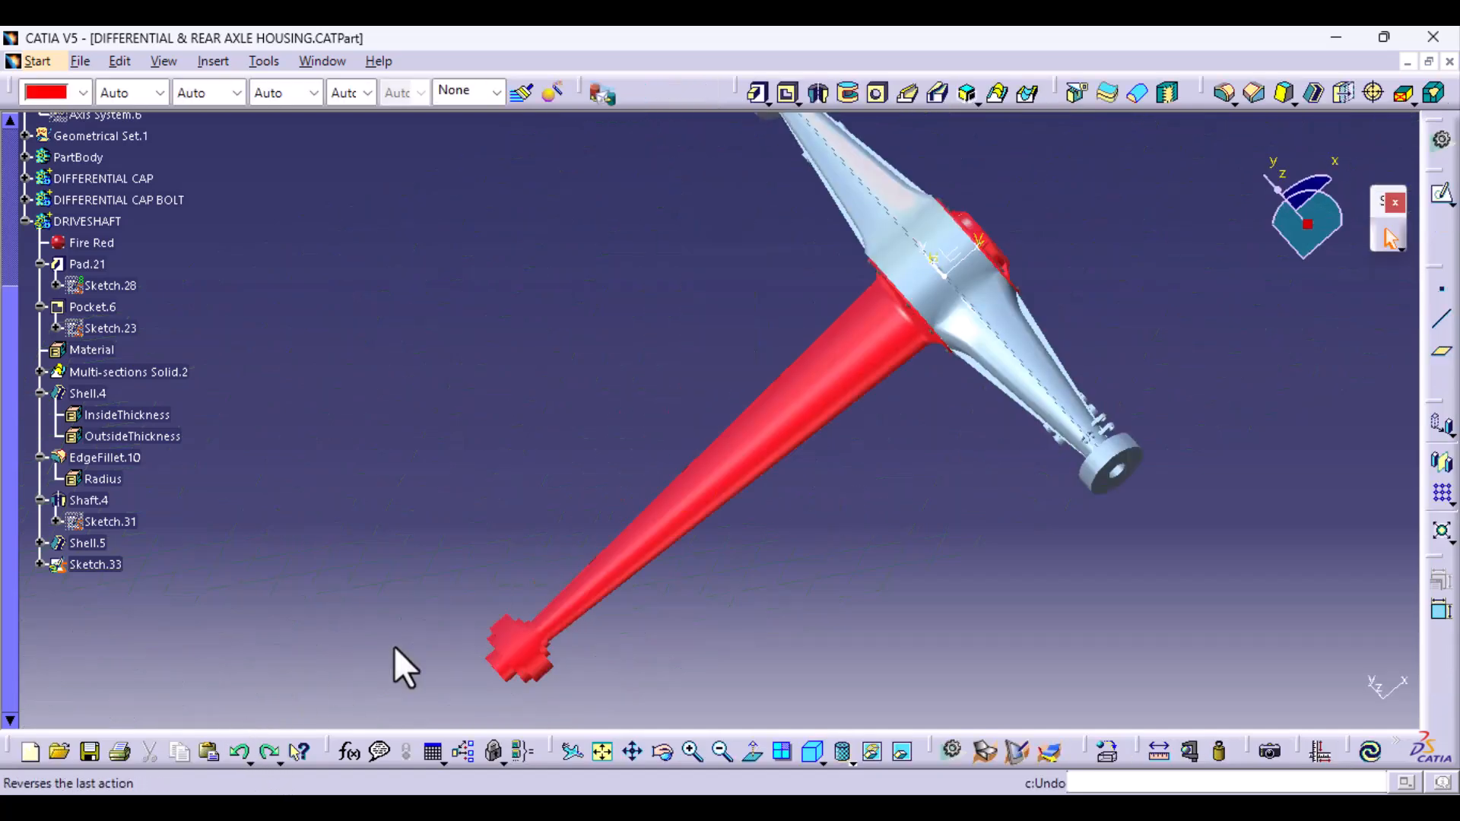
- Start a sketch on the XY plane at the housing's centre and orient it to the standard bottom view
middle_click_drag(864, 548, 854, 312)
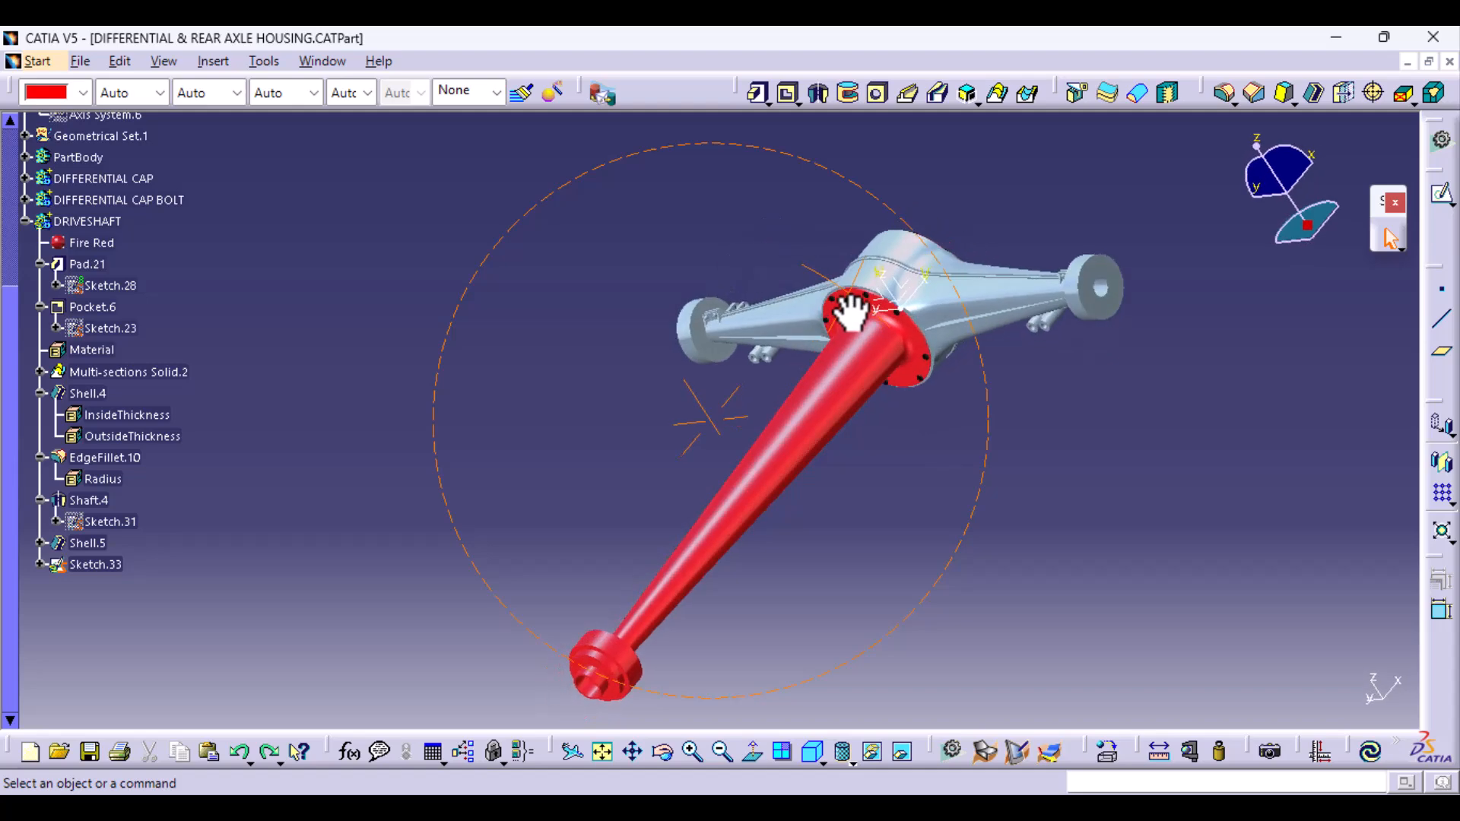
middle_click_drag(883, 466, 914, 306)
middle_click_drag(922, 313, 543, 715)
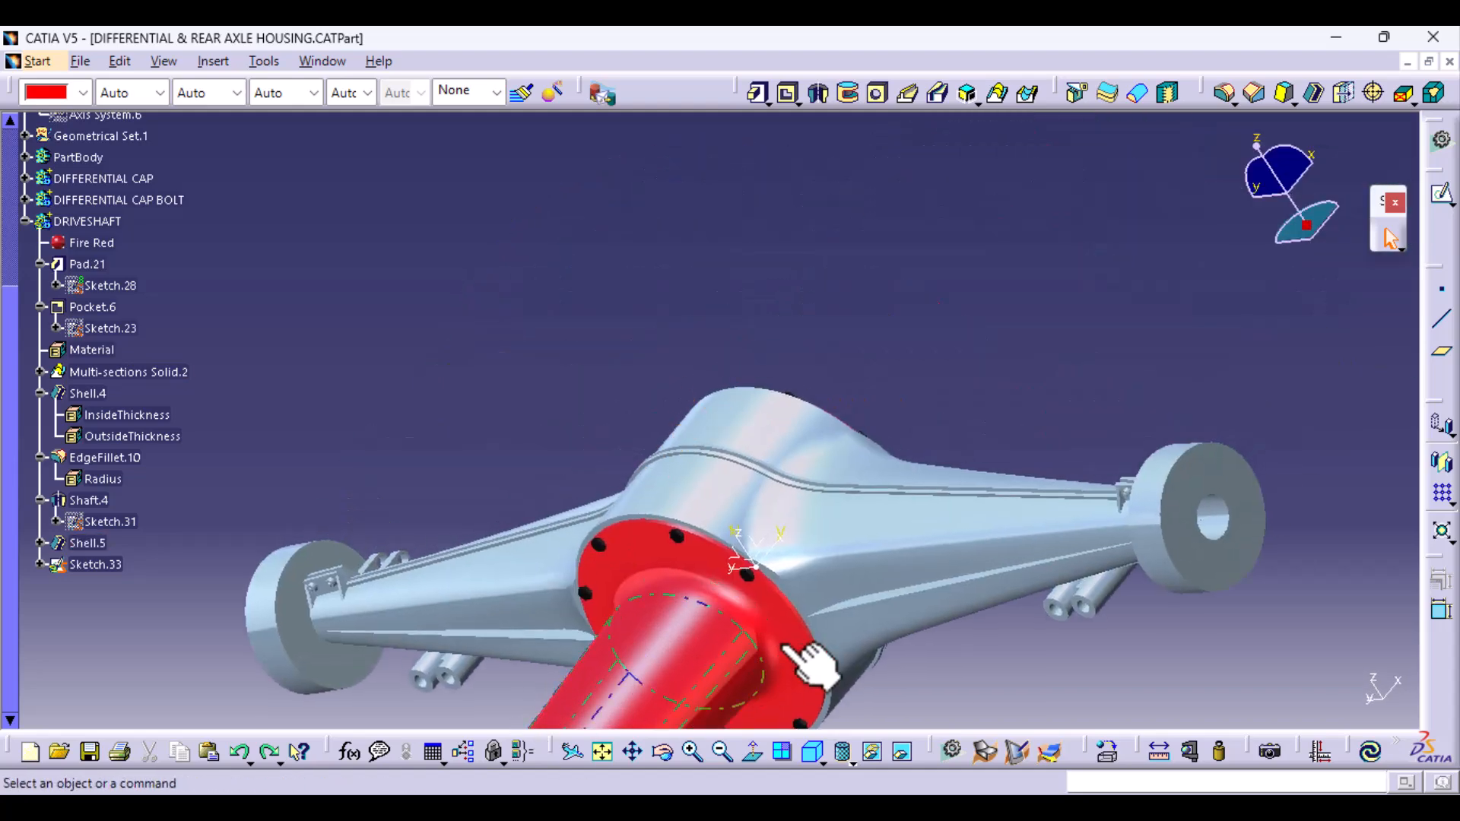
middle_click_drag(694, 596, 560, 489)
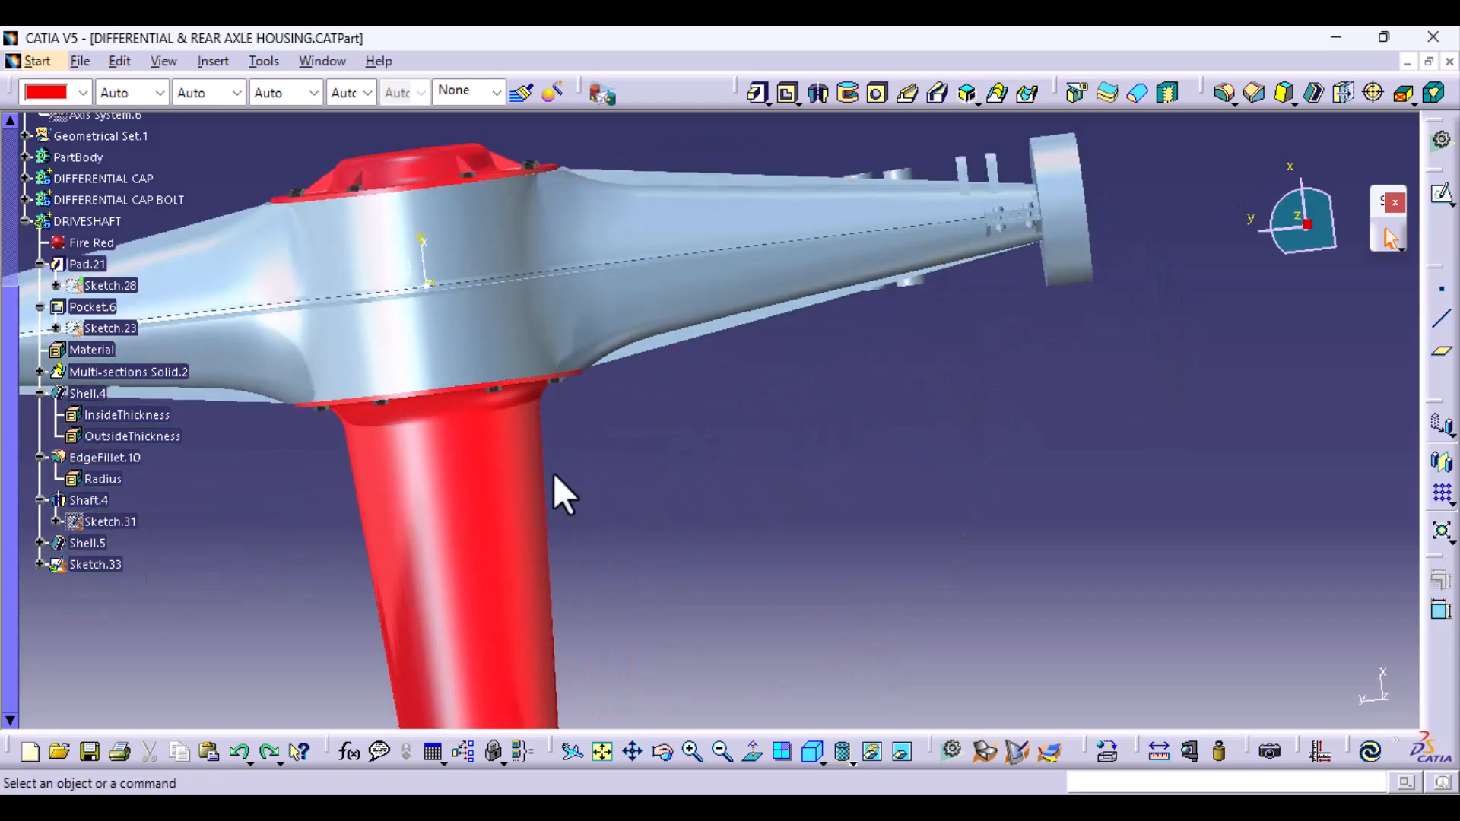
left_click(416, 267)
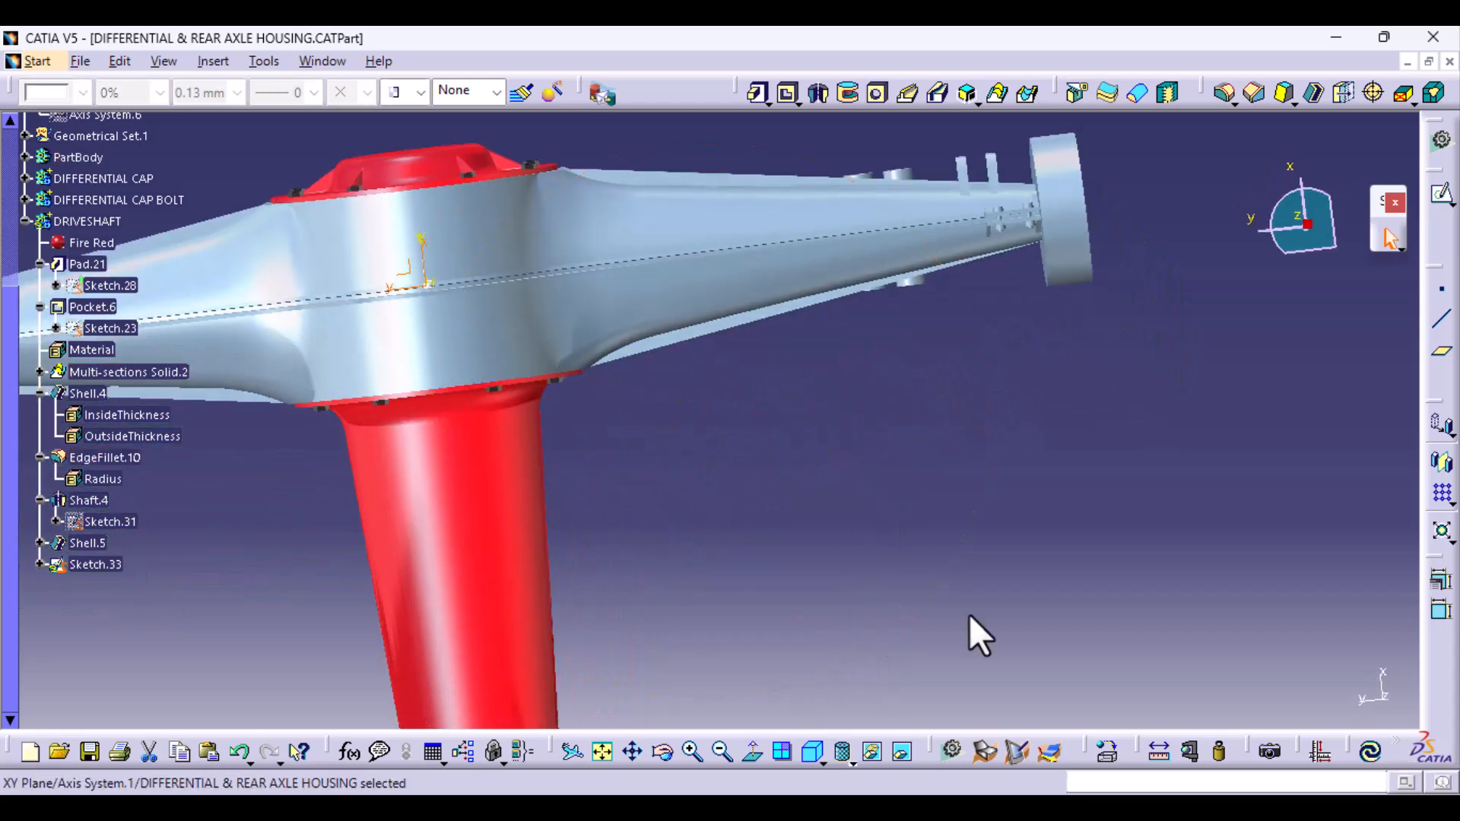
left_click(1448, 202)
left_click(1403, 218)
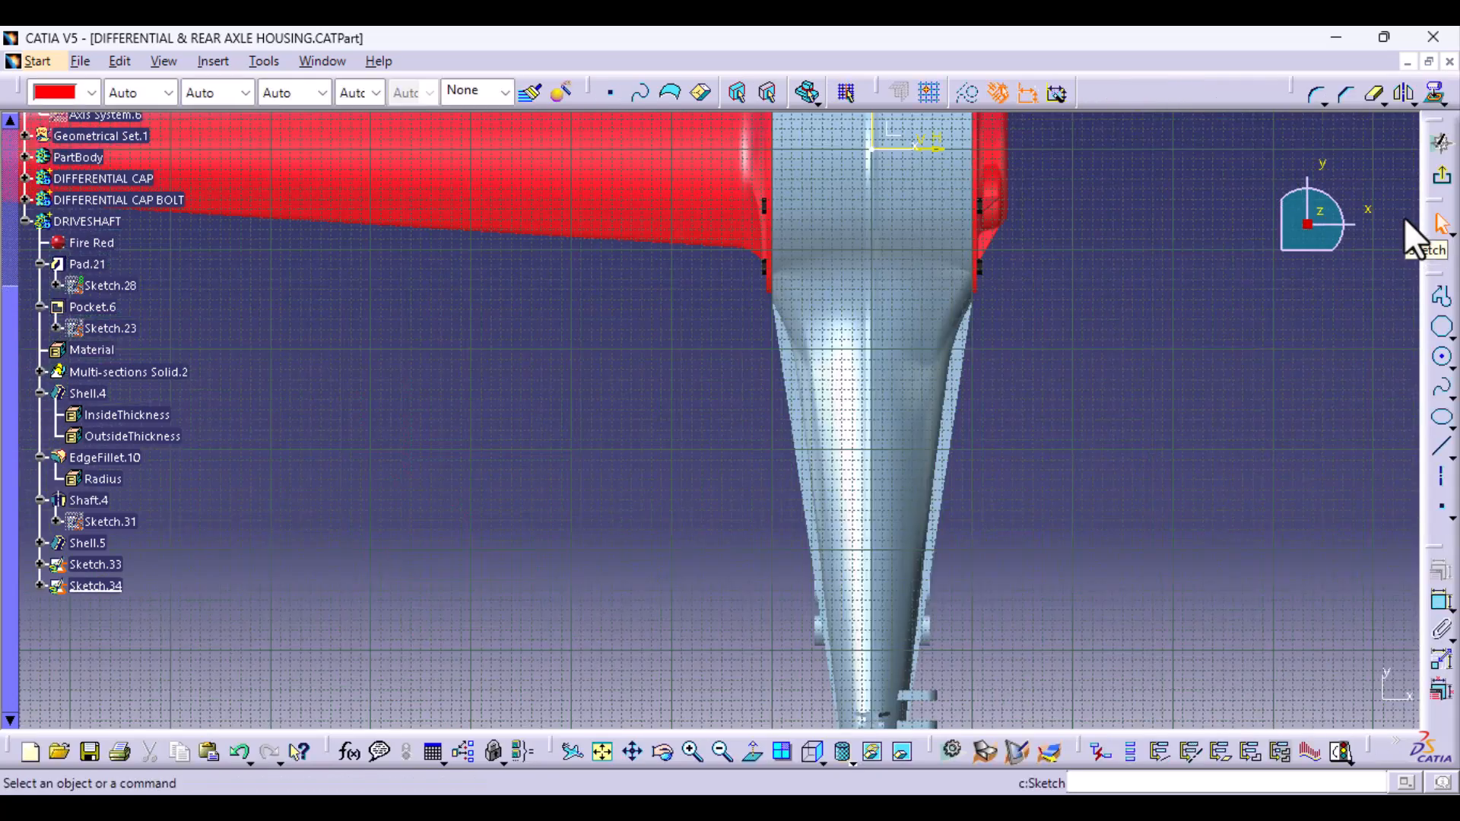
left_click(820, 759)
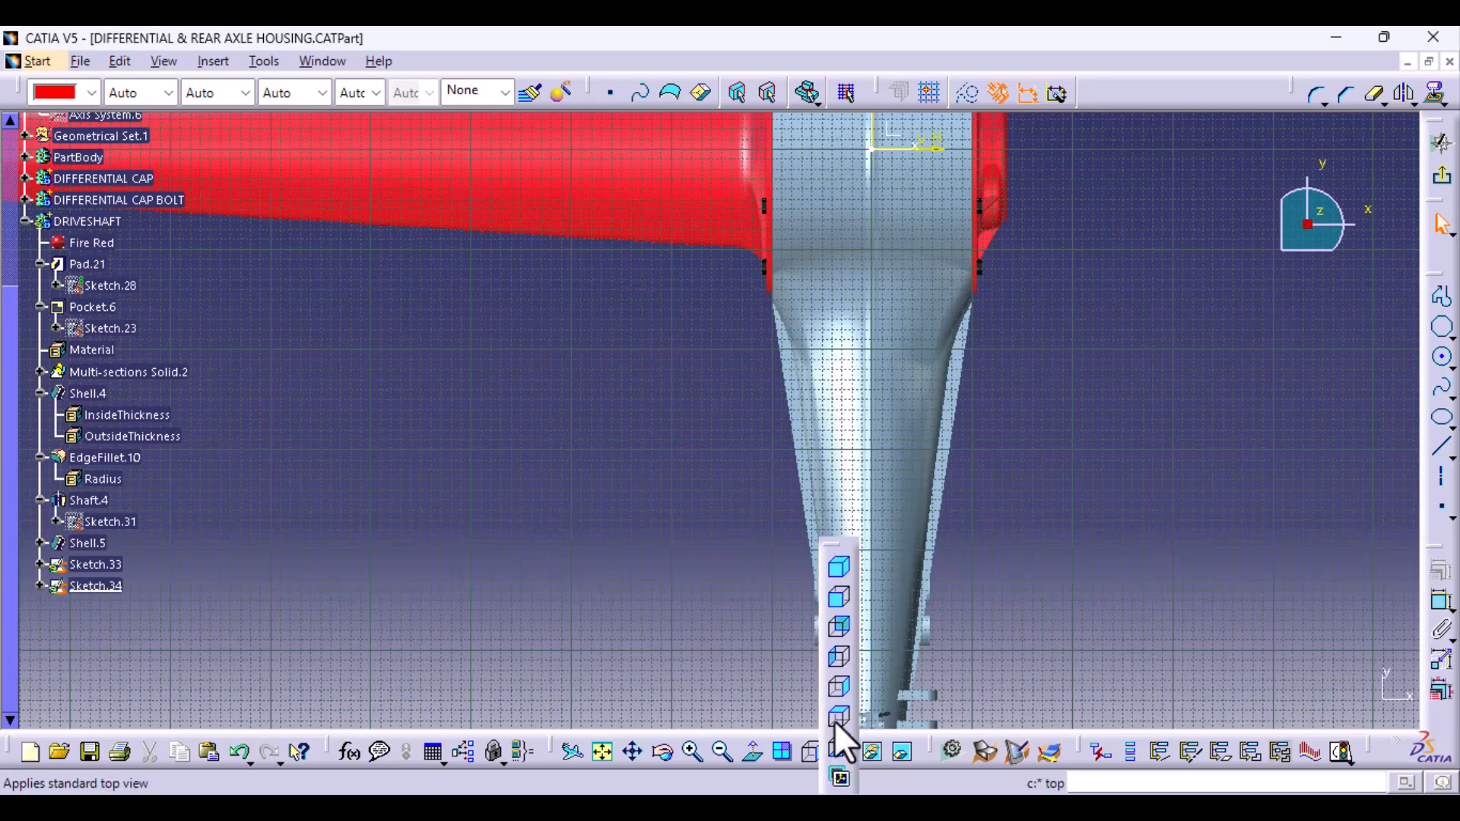
left_click(835, 719)
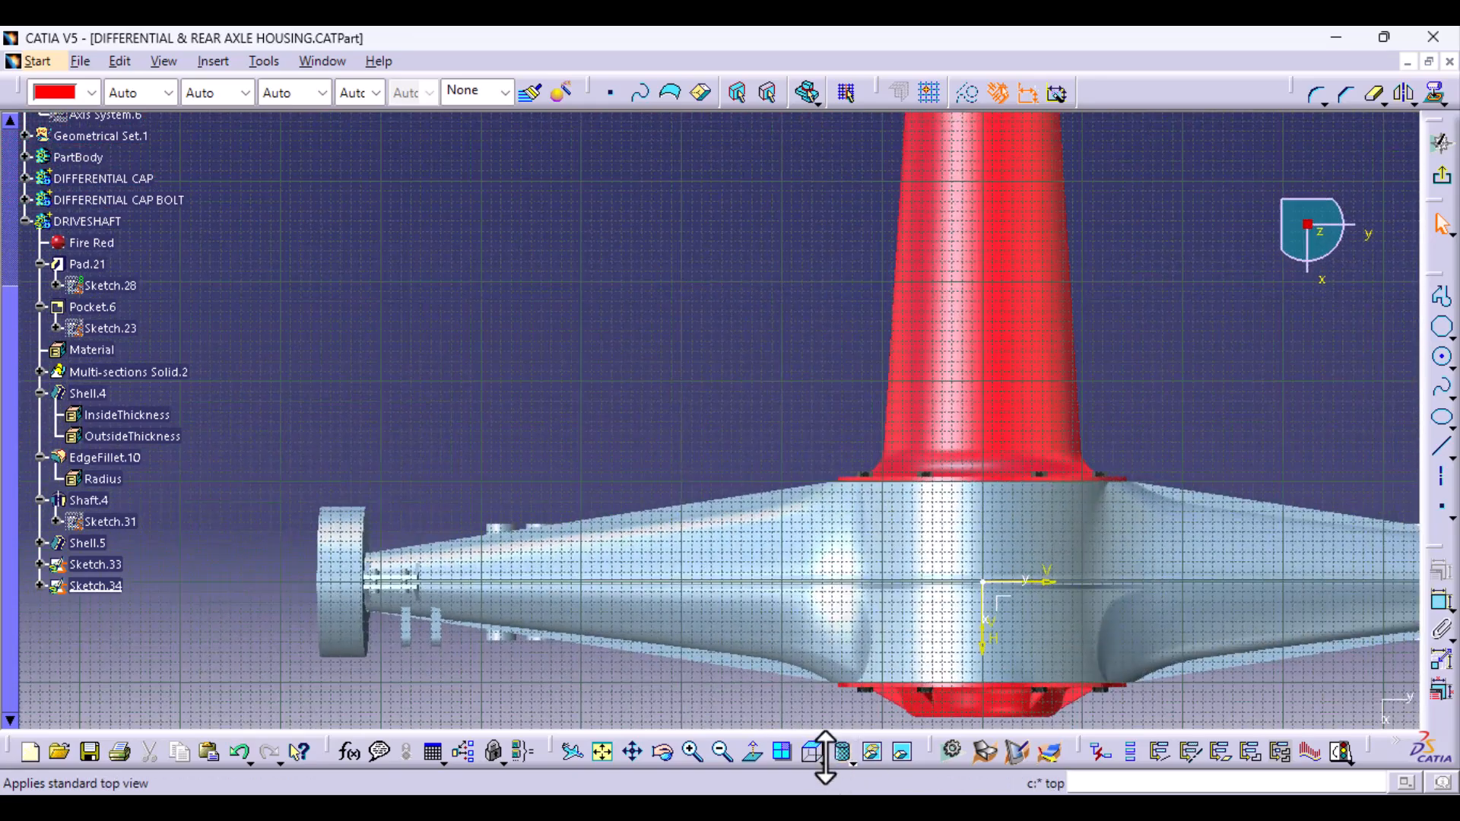
left_click(822, 759)
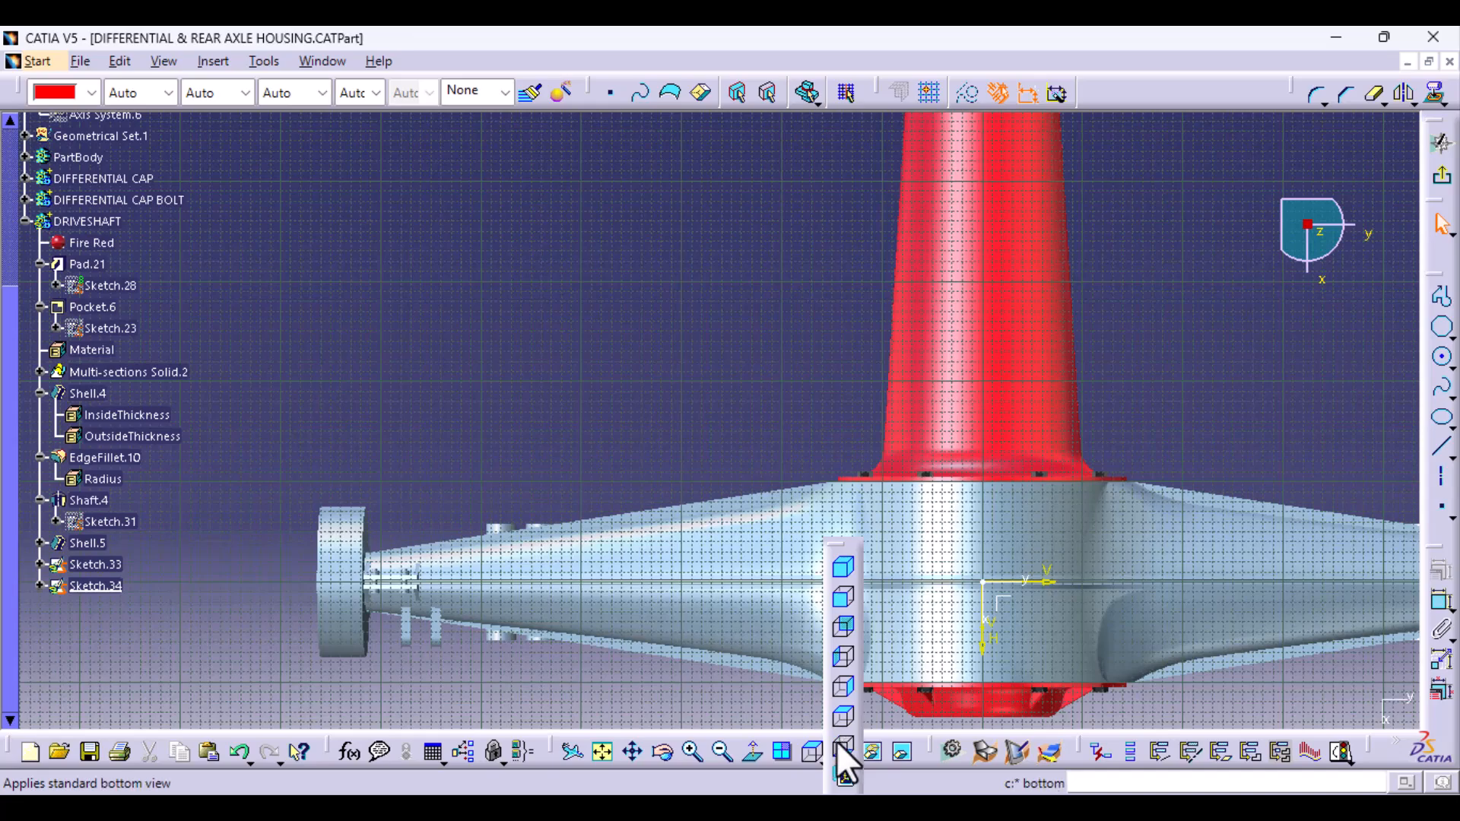
left_click(836, 747)
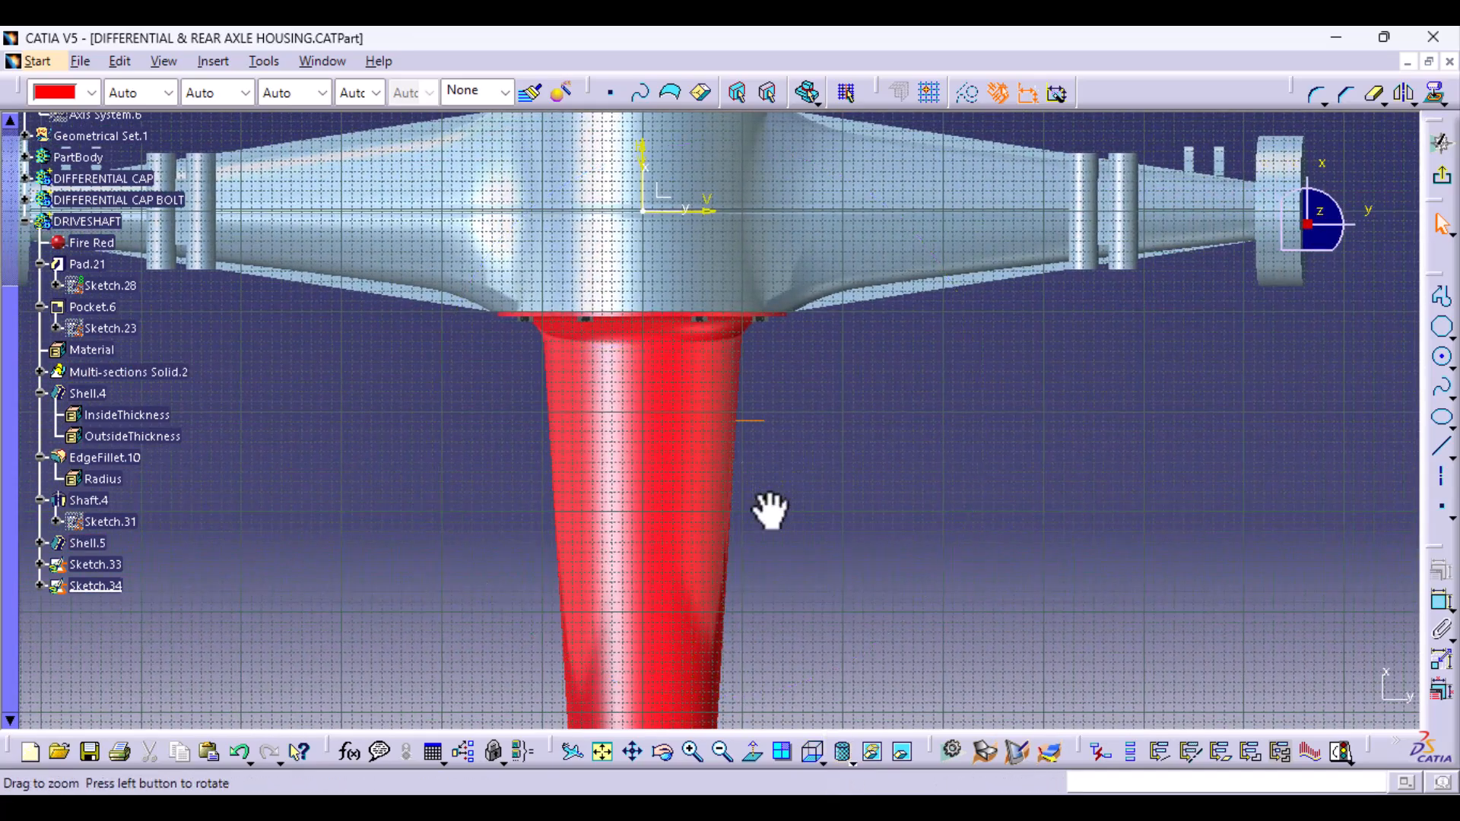
- Project the 3D silhouette edges of the tapered driveshaft tube onto the sketch plane
mouse_move(768, 508)
middle_mouse_down()
mouse_move(768, 603)
mouse_move(747, 145)
middle_mouse_up()
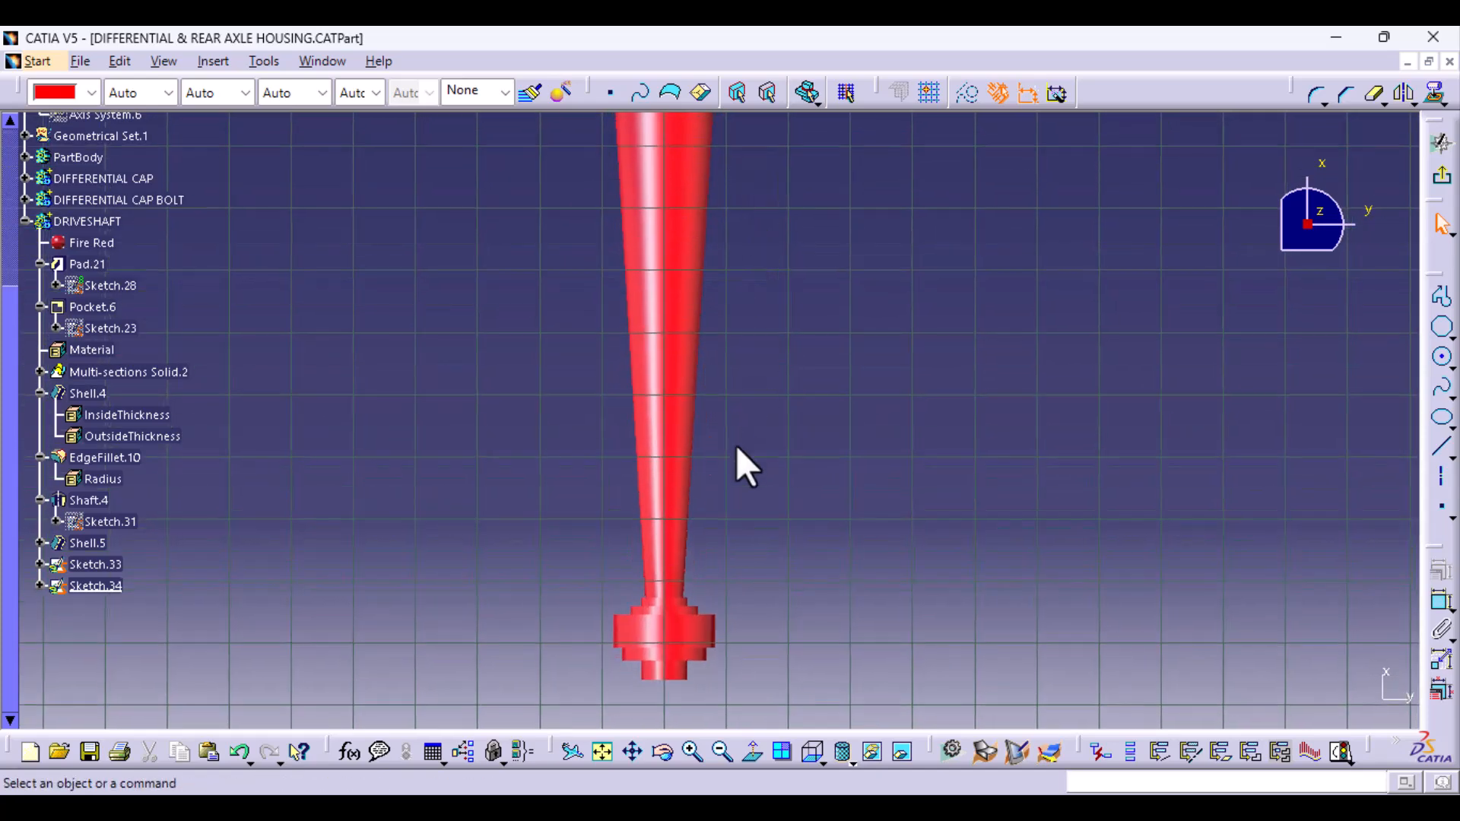
middle_click_drag(736, 439, 698, 561)
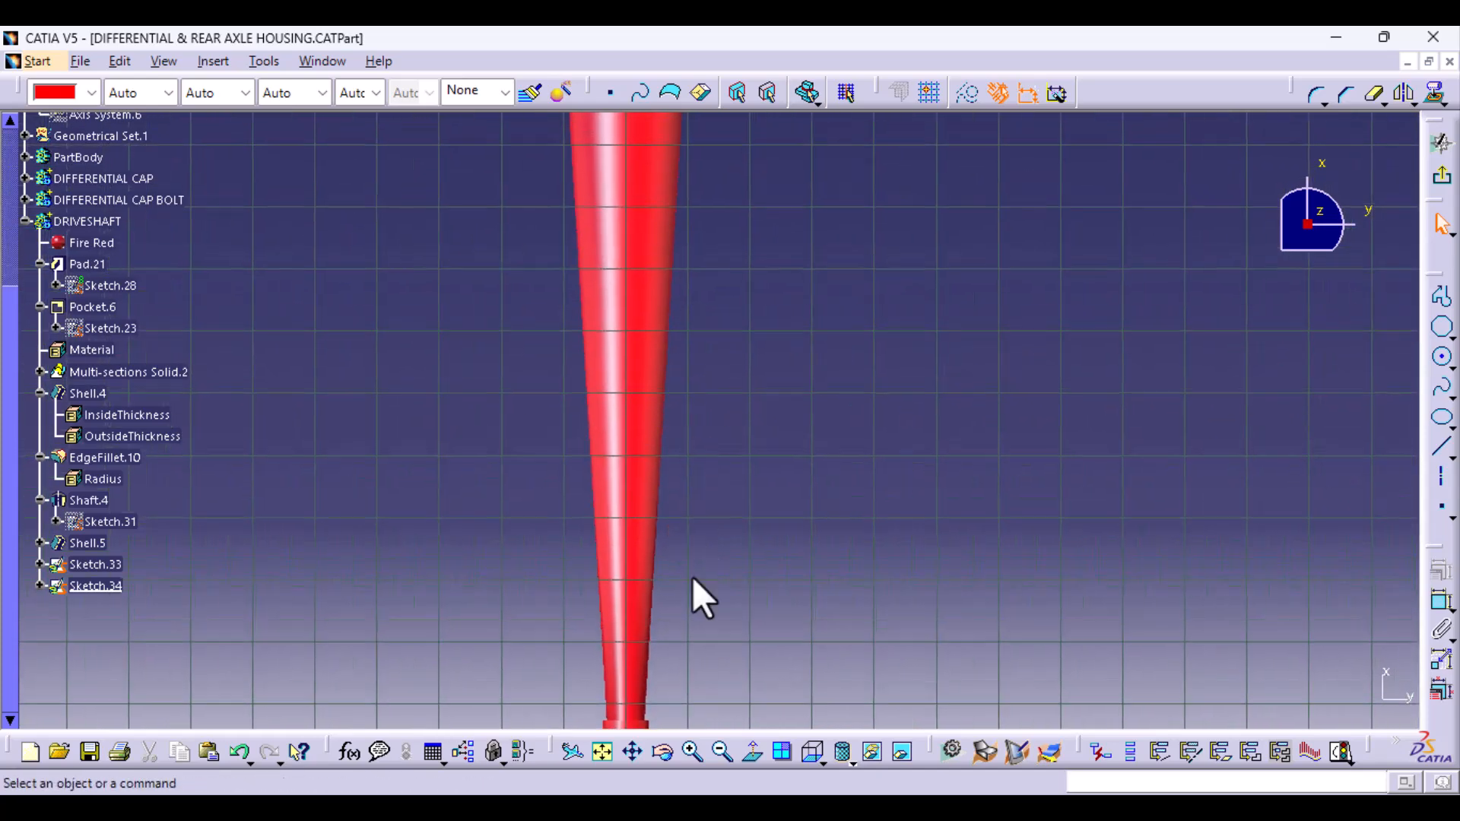
left_click(654, 654)
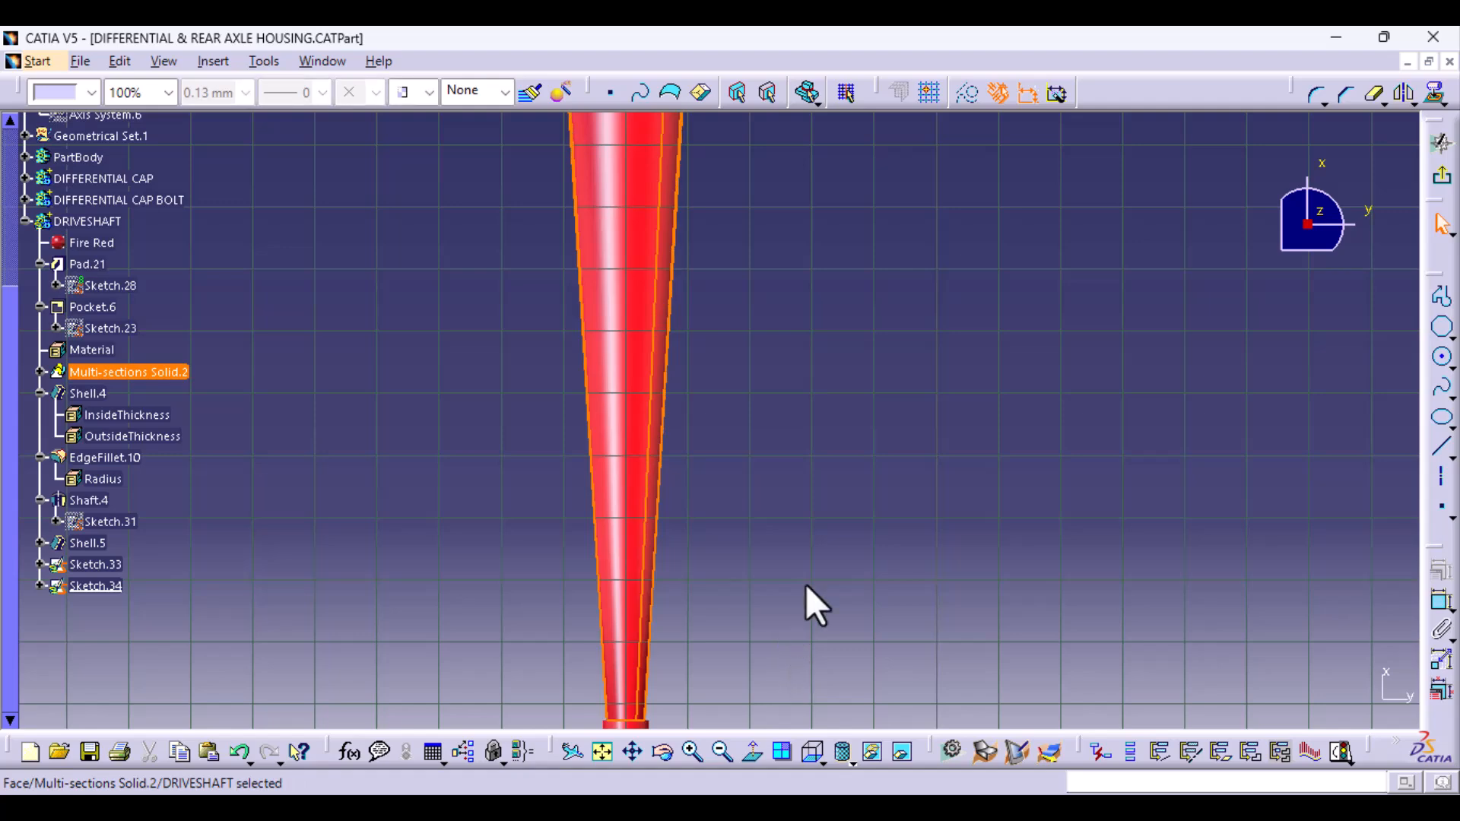
middle_click_drag(811, 603, 818, 711)
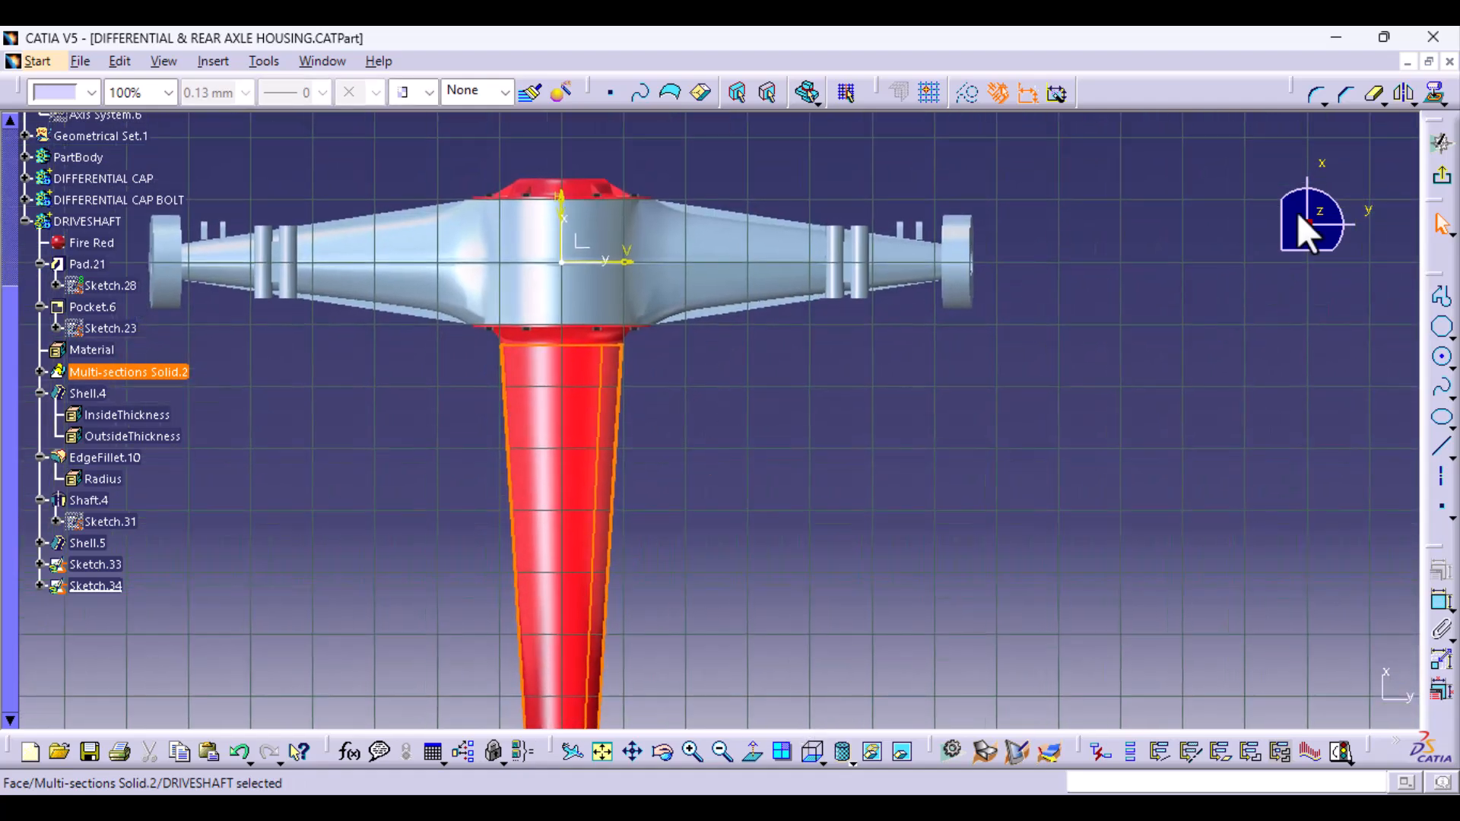
left_click(1433, 97)
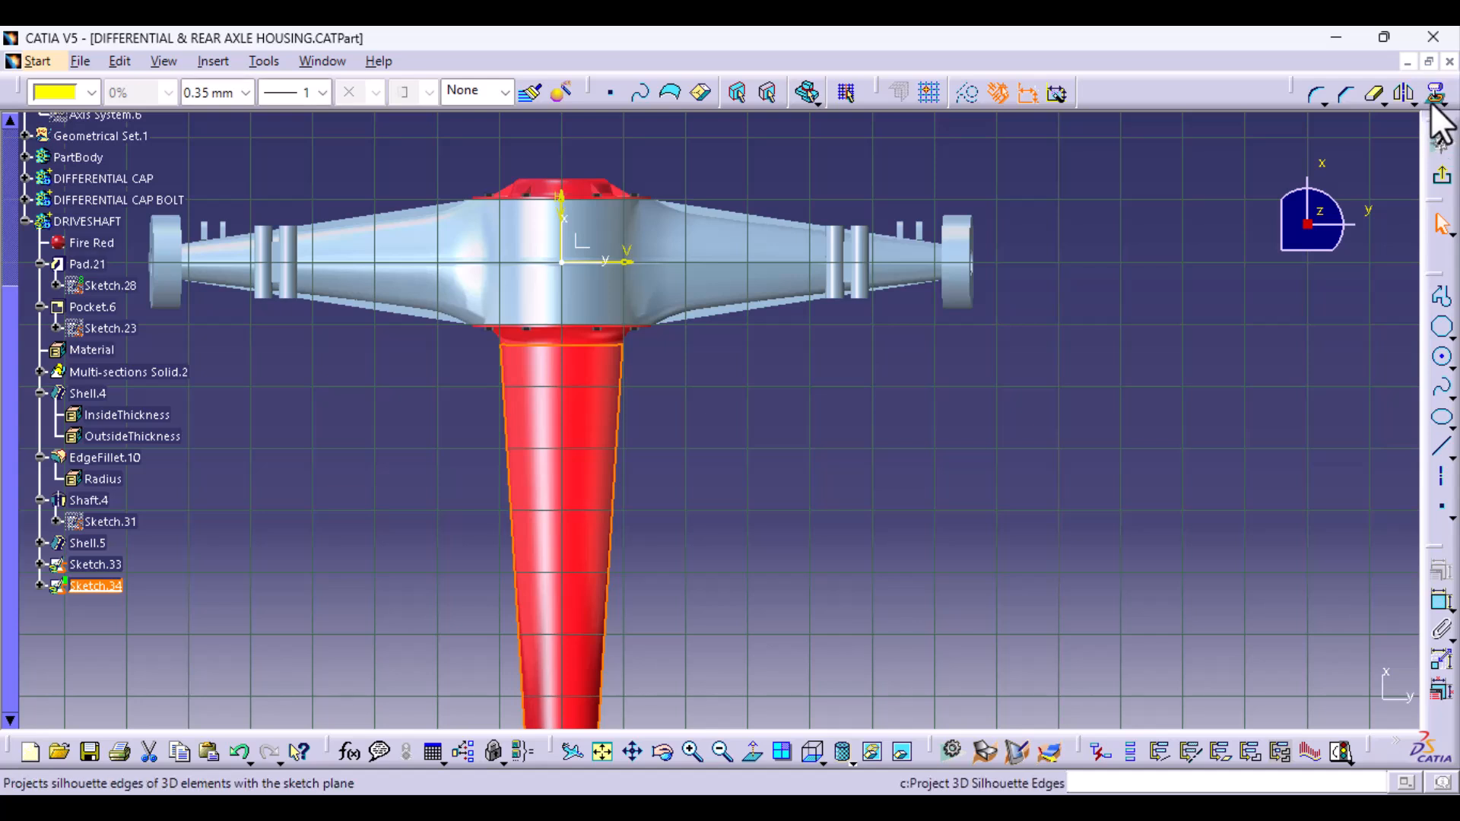
left_click(1441, 105)
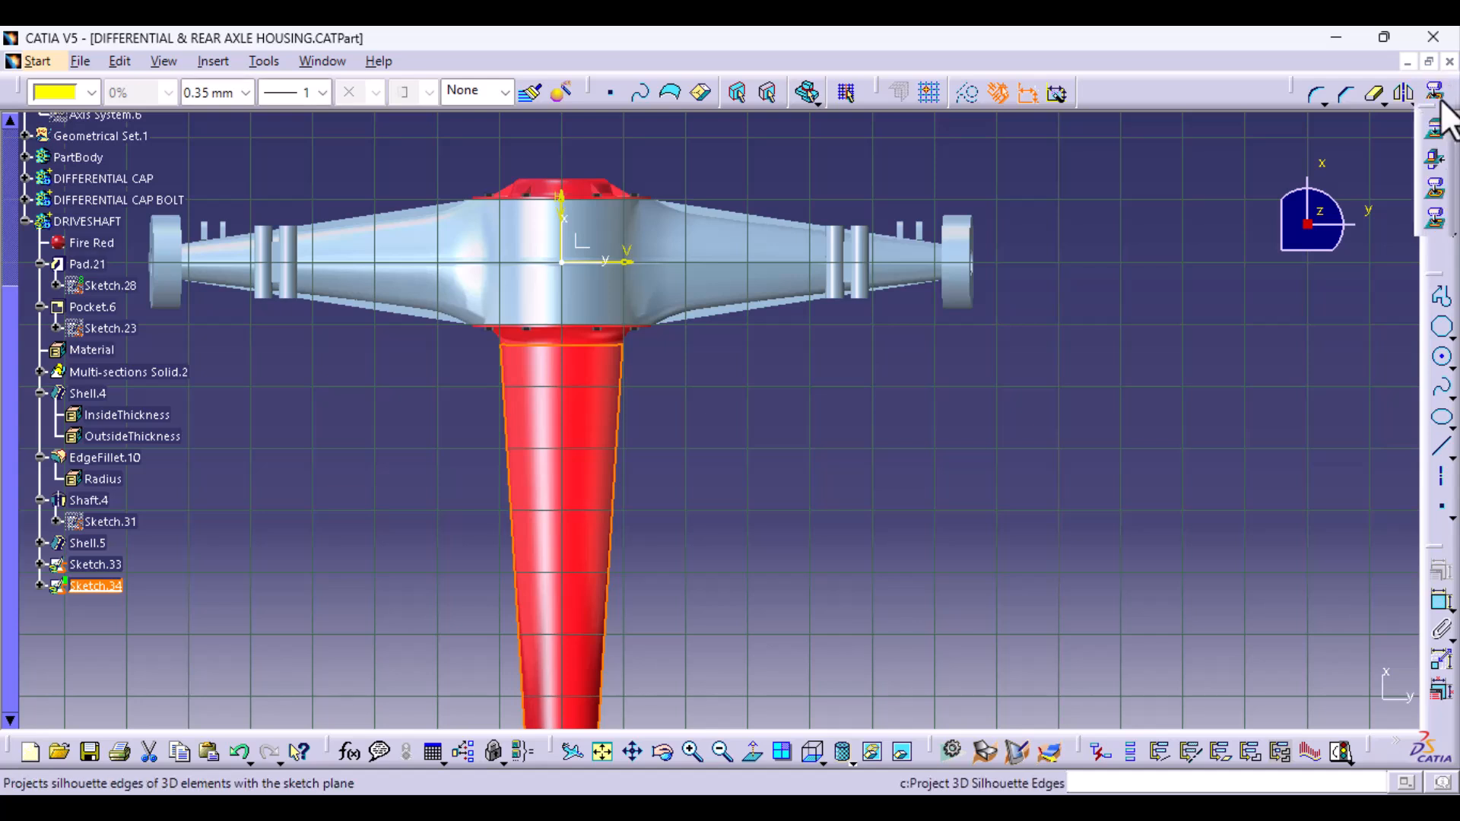
left_click(1434, 197)
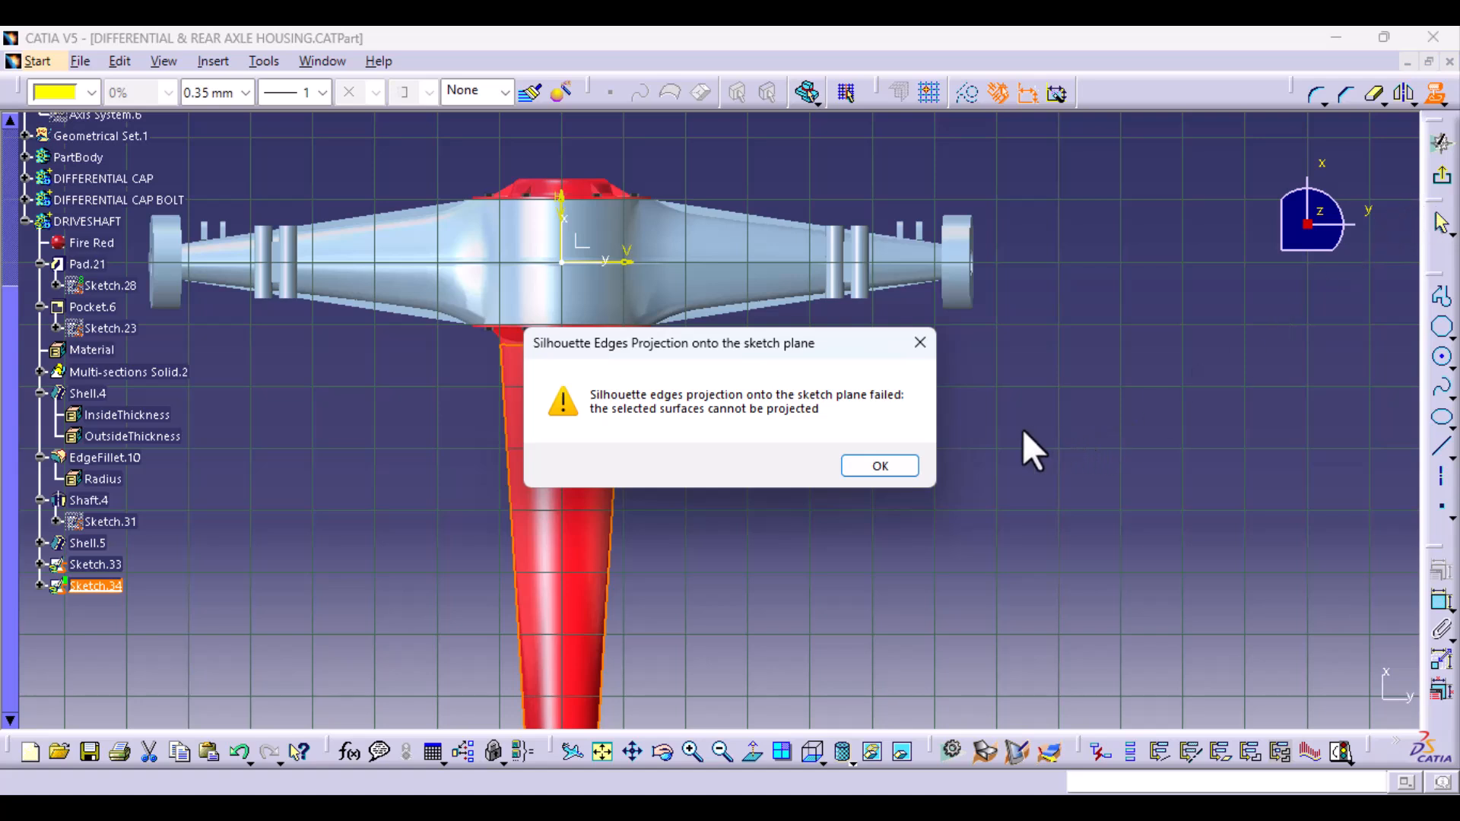
left_click(864, 466)
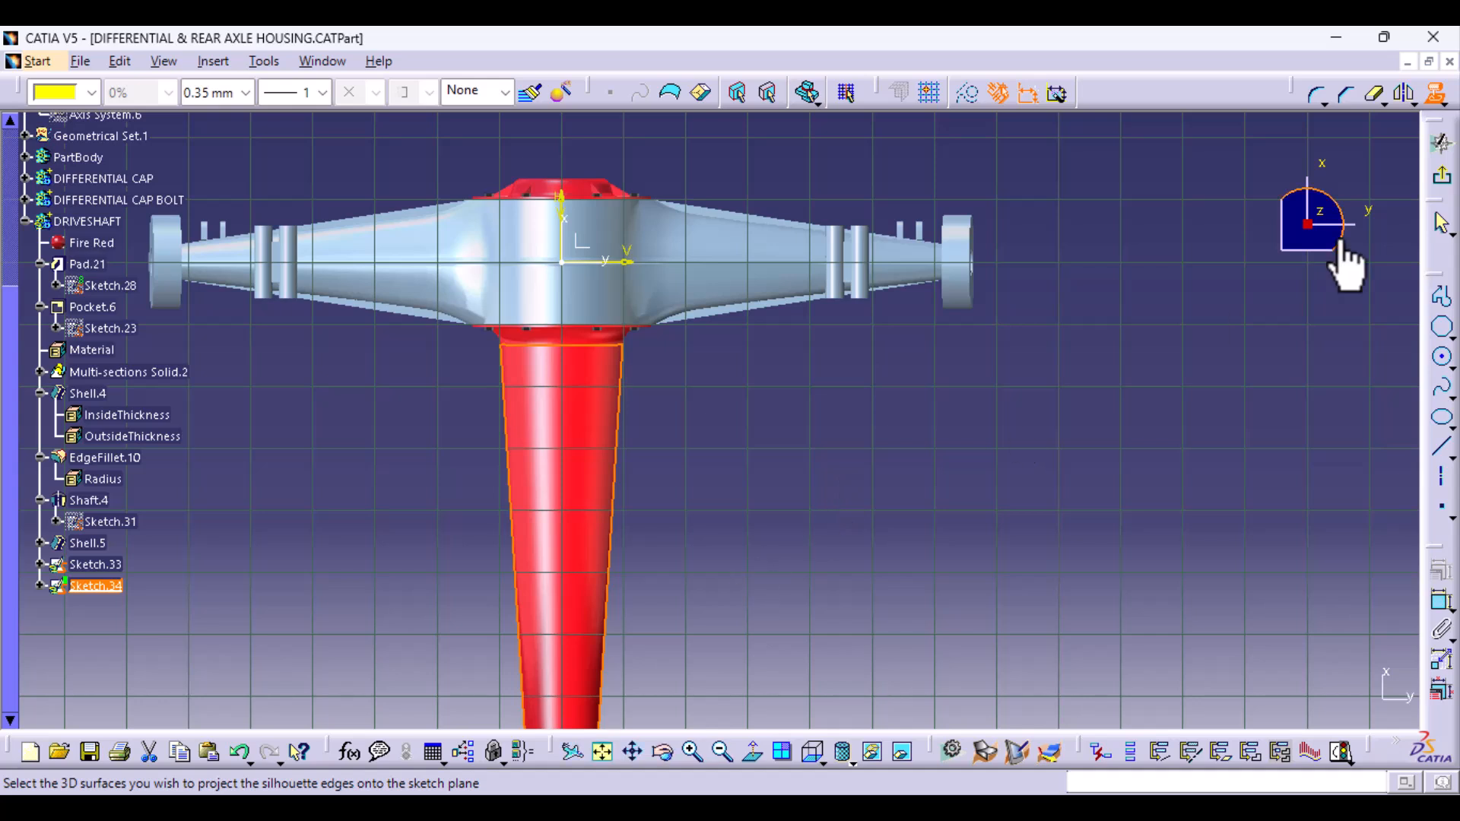
left_click(619, 435)
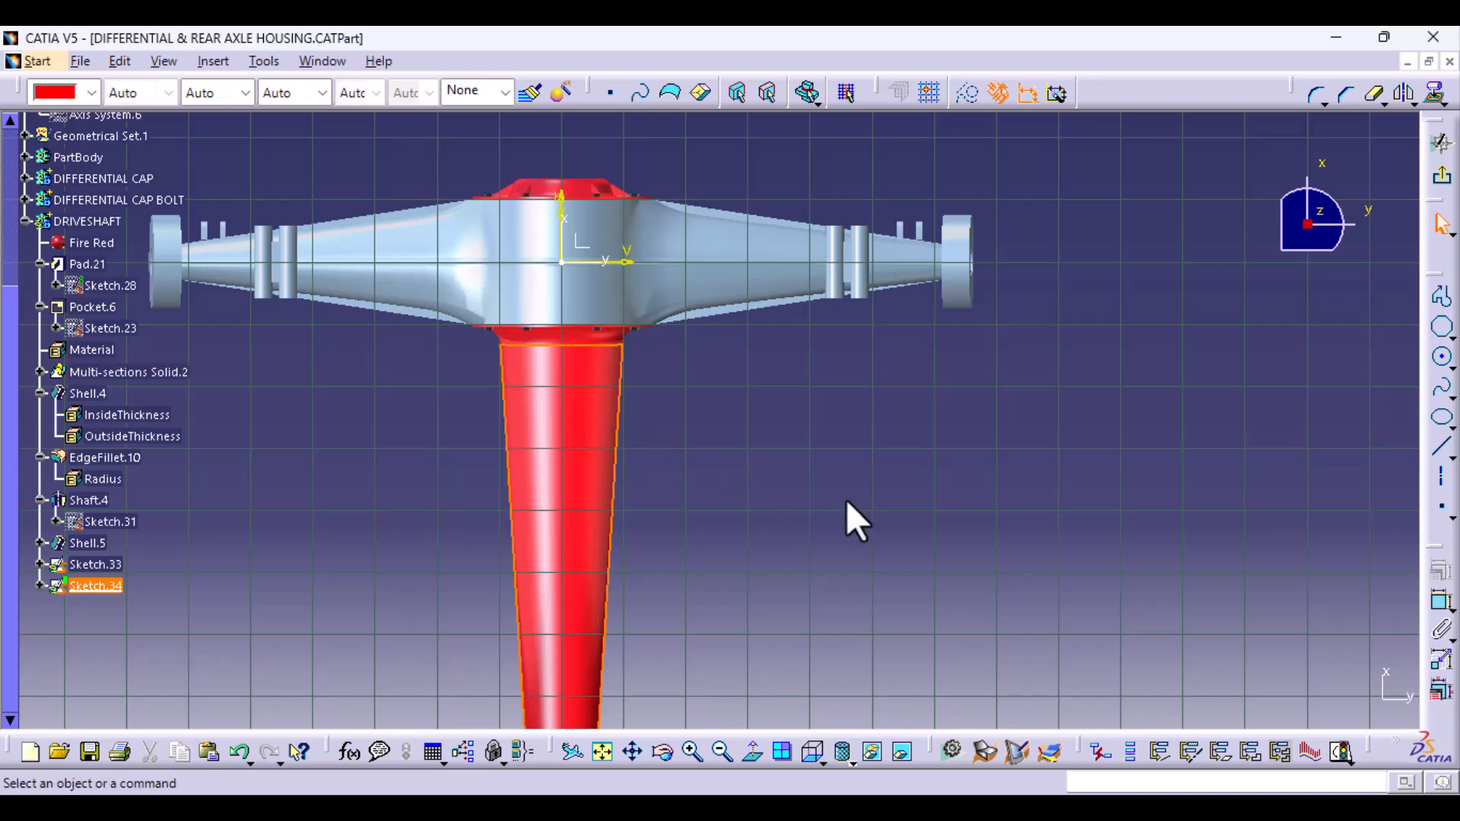
- Trim the silhouette's long tapered side edge at its corner with the edge across the tube's wide end
middle_click_drag(715, 593, 710, 185)
middle_click_drag(704, 446, 703, 453)
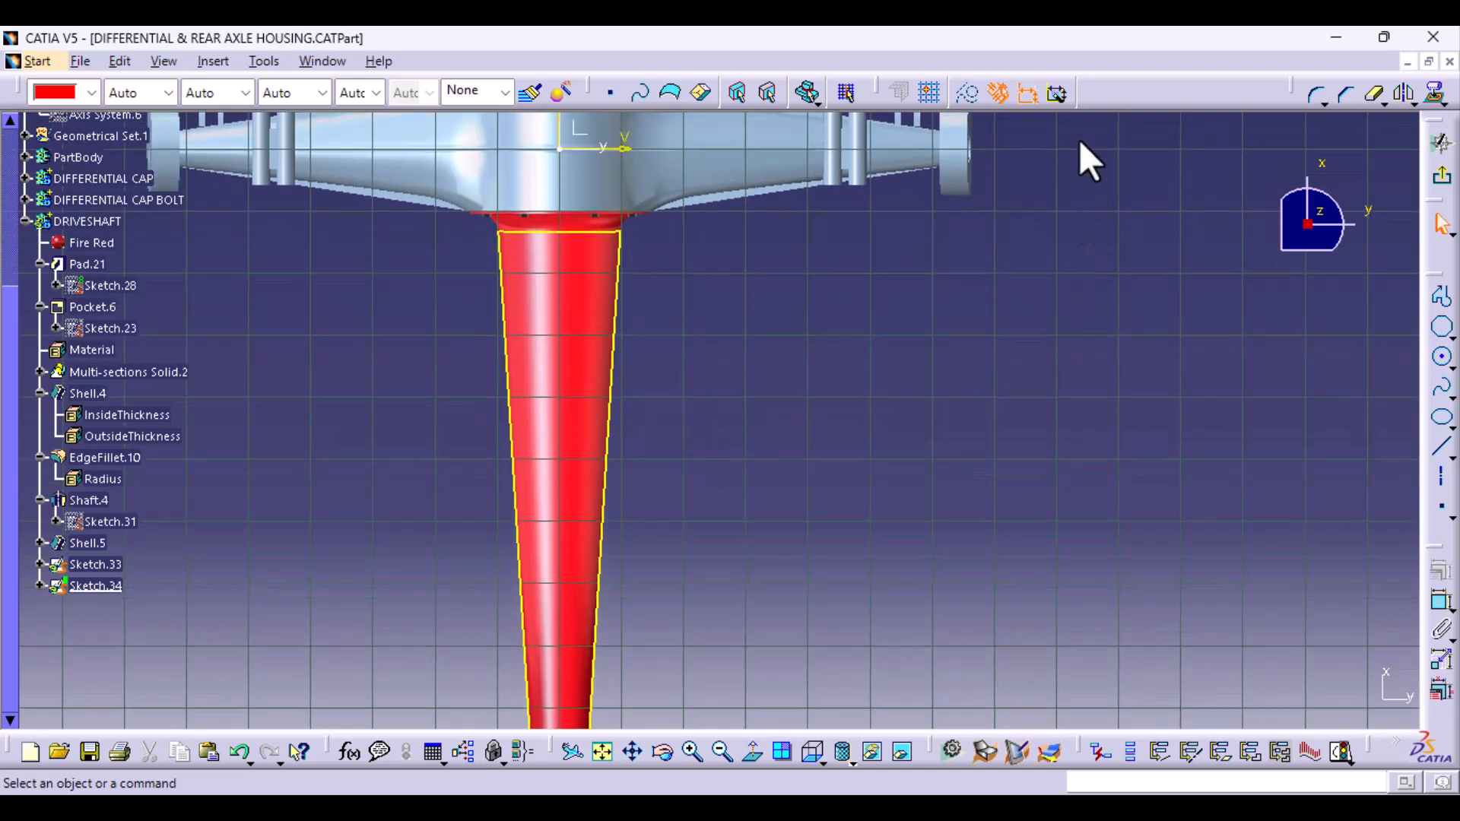
left_click(1382, 104)
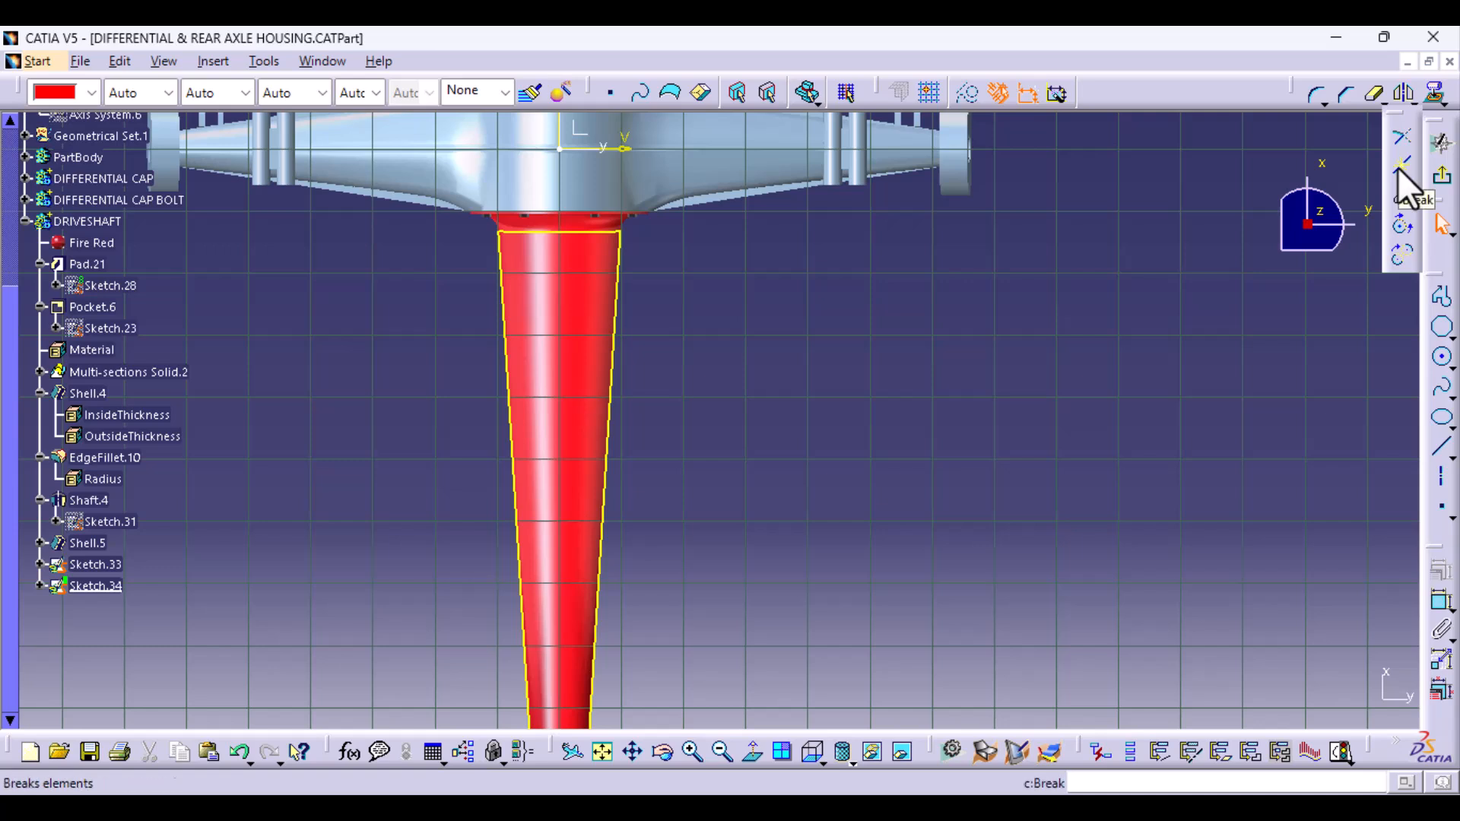
left_click(1399, 137)
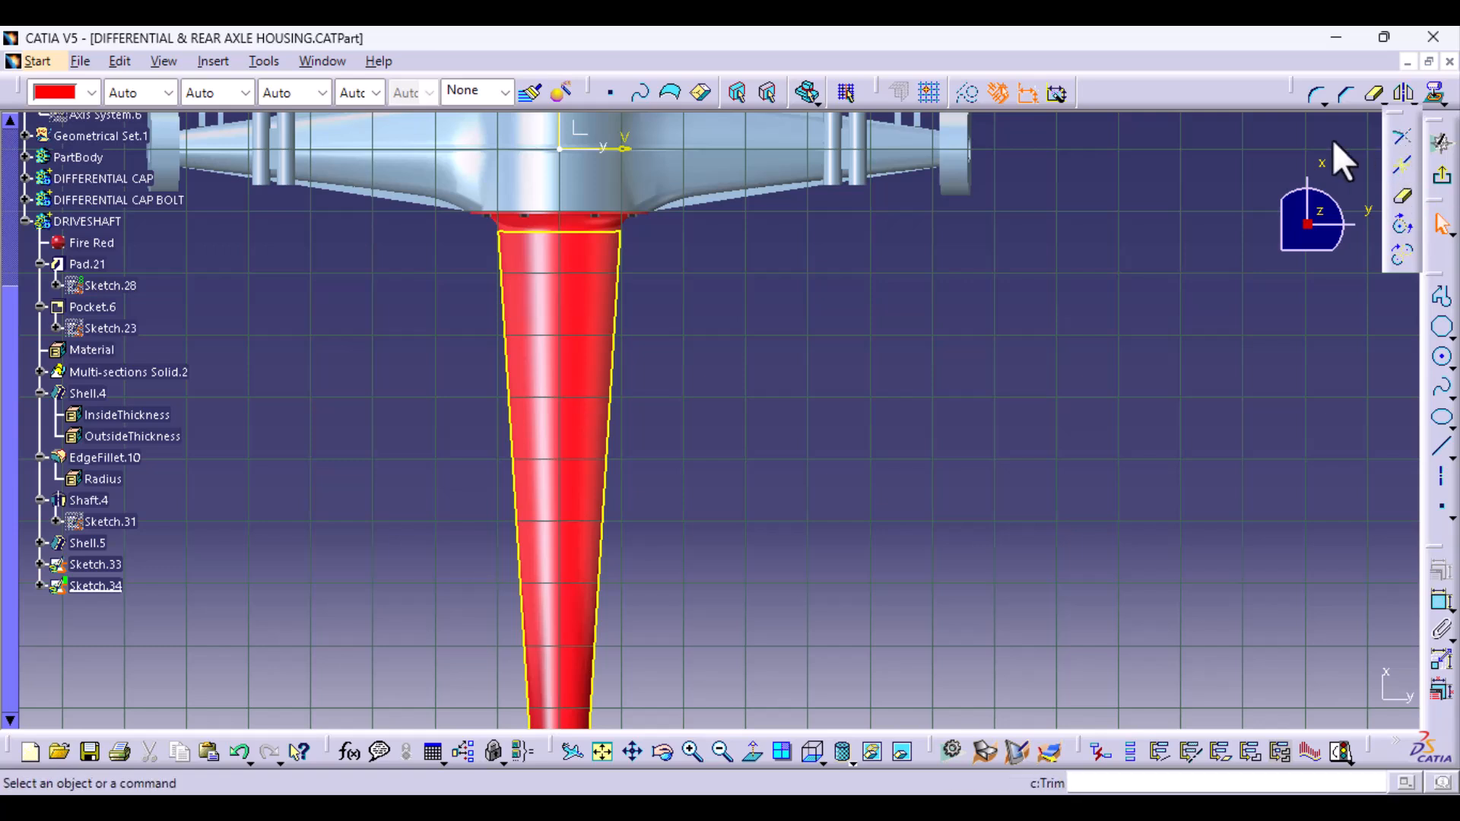
left_click(625, 235)
middle_click_drag(638, 330, 579, 304)
middle_click_drag(332, 411, 596, 403)
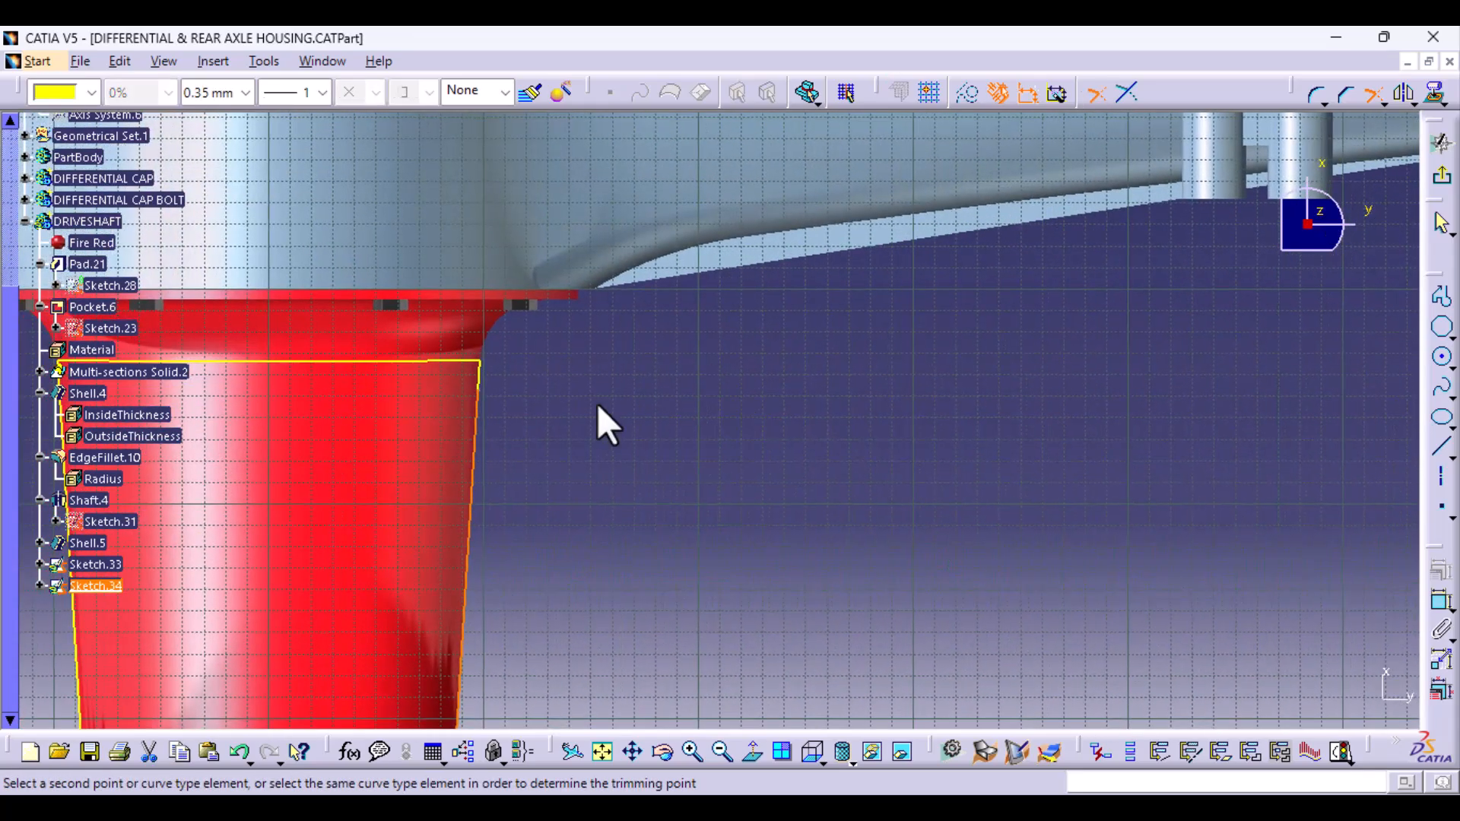
left_click(484, 363)
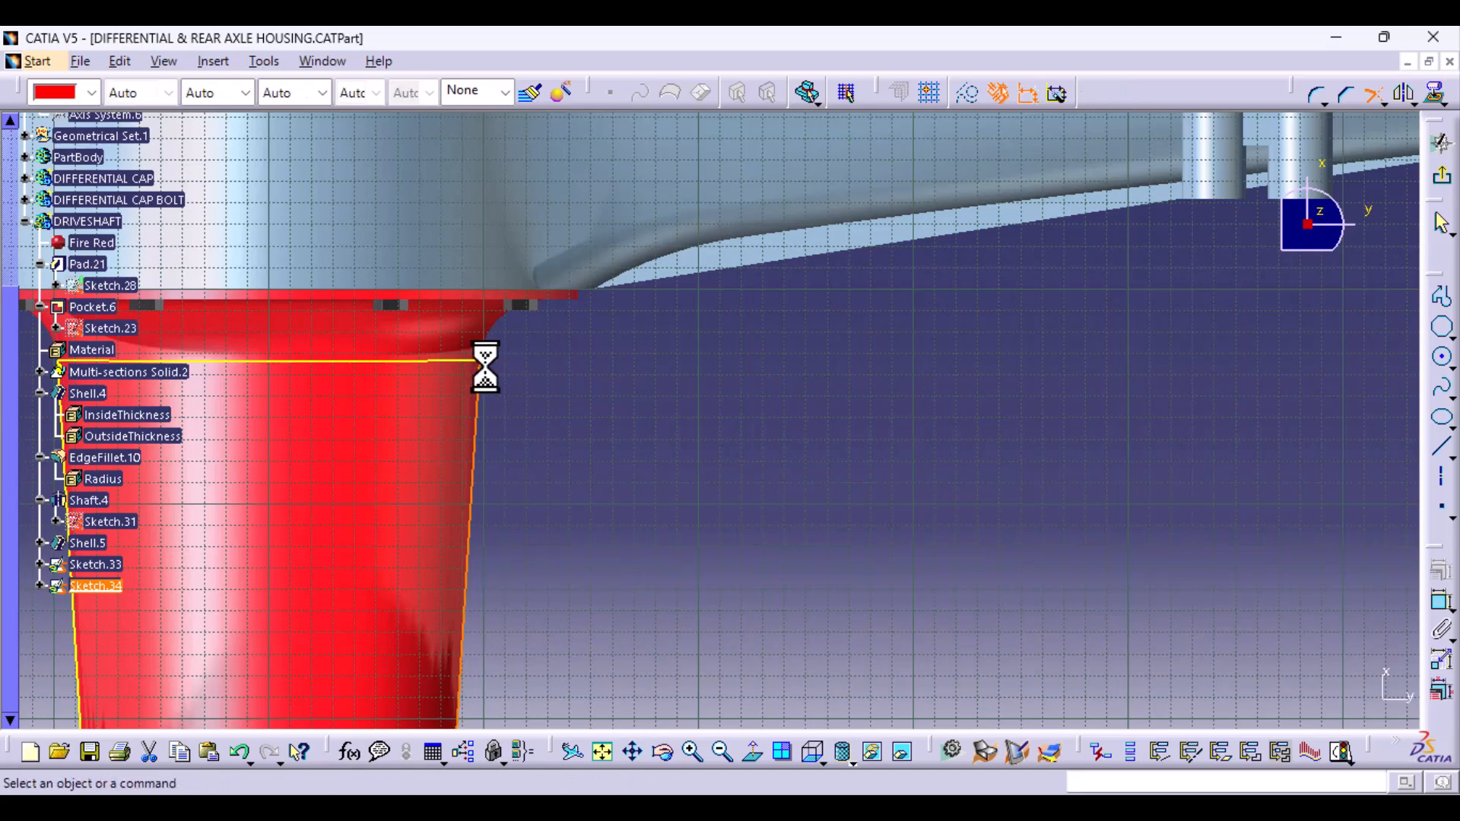
middle_click_drag(531, 578, 609, 215)
middle_click_drag(622, 680, 666, 114)
middle_click_drag(628, 556, 614, 42)
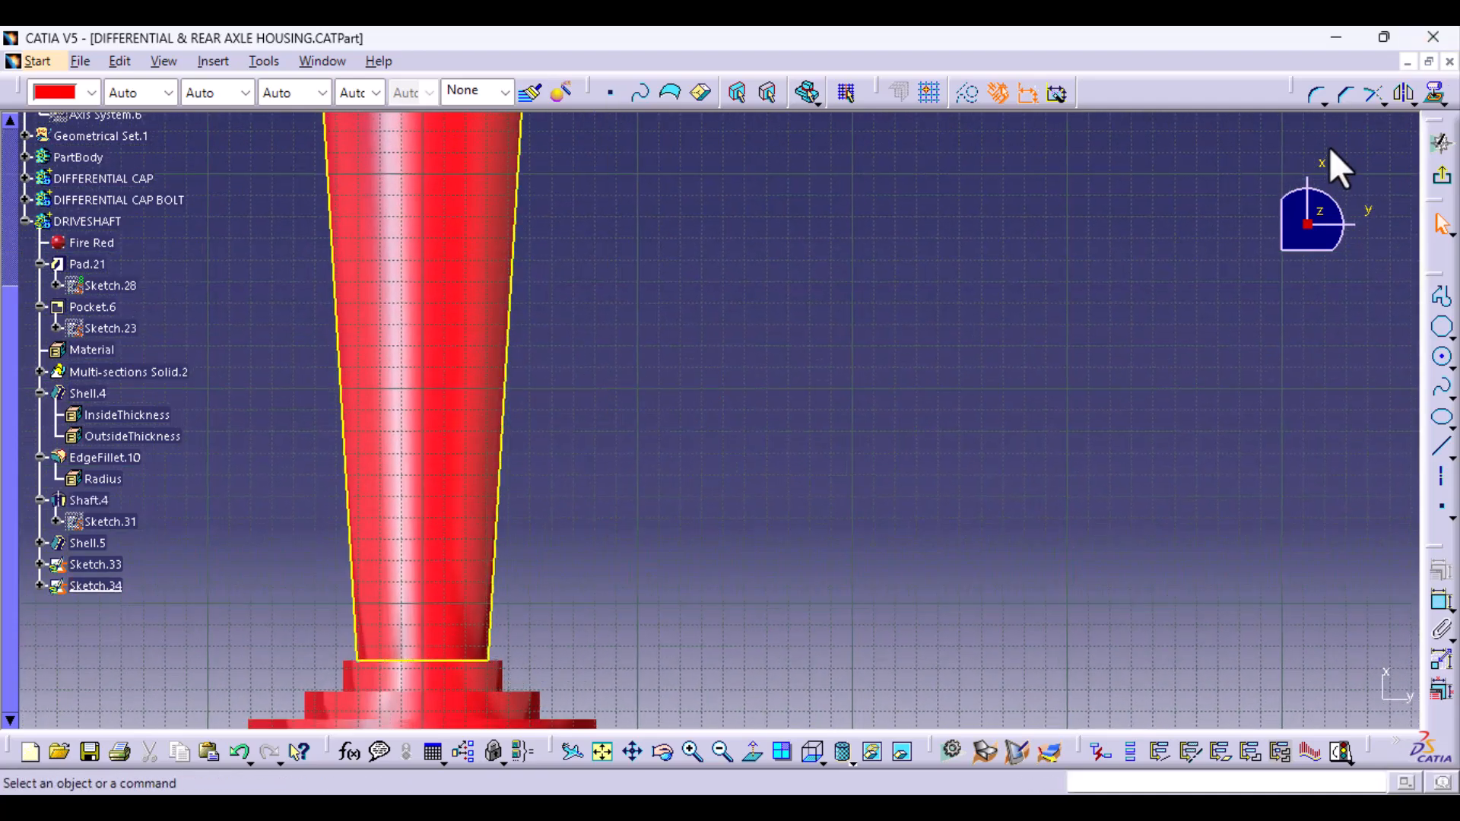
left_click(1376, 100)
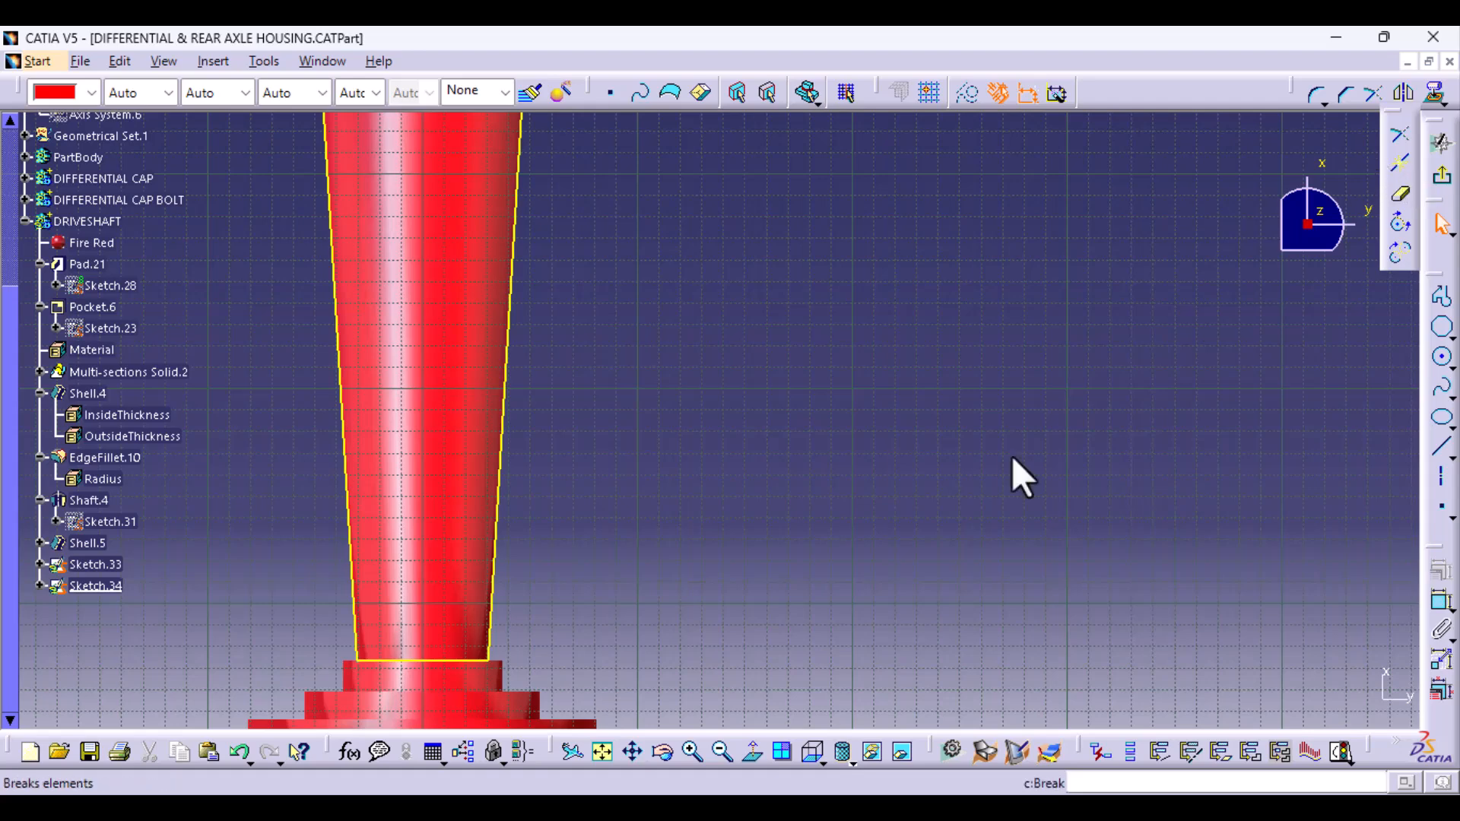
left_click(1400, 162)
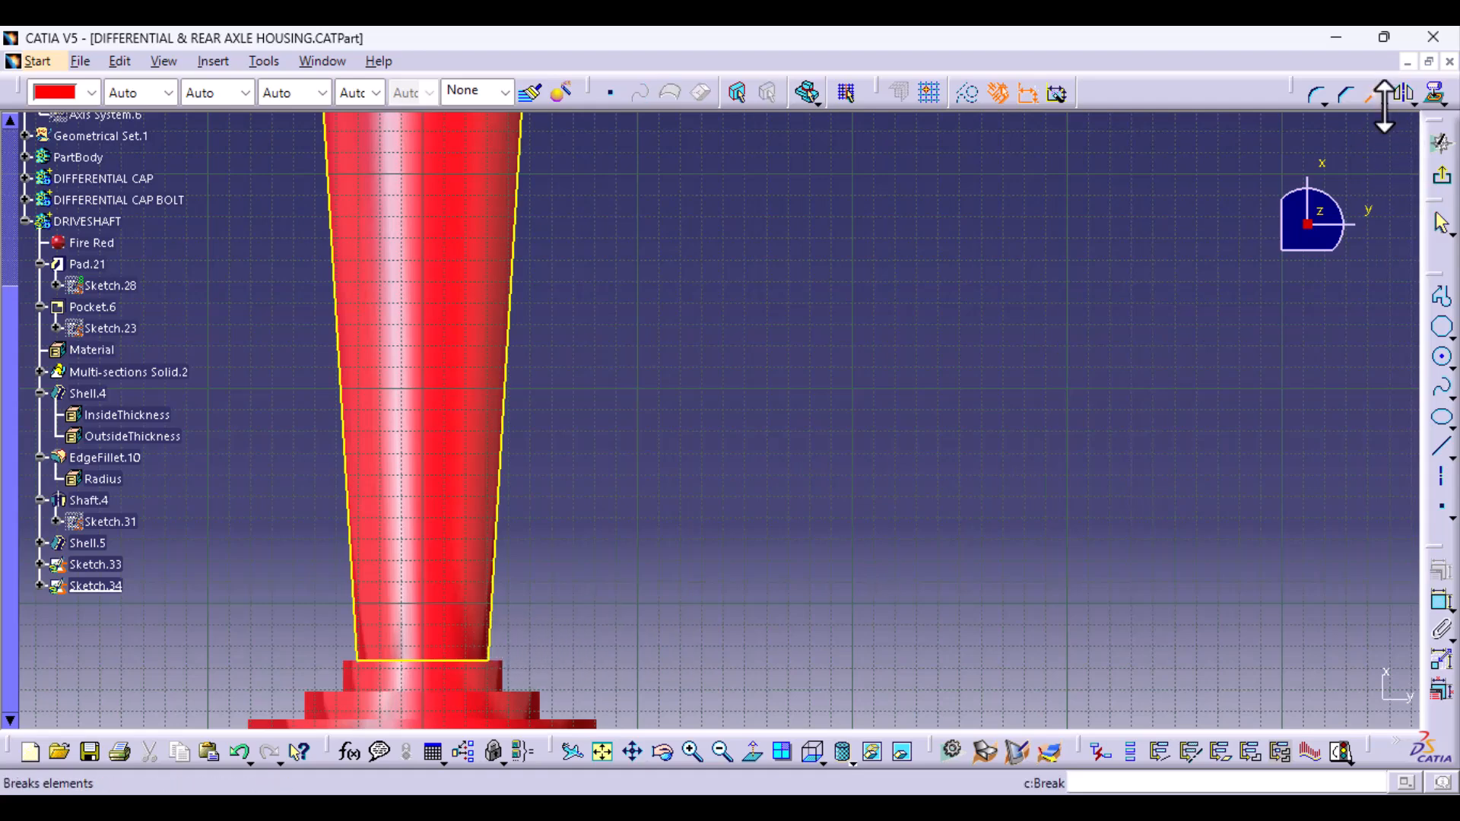
left_click(1381, 100)
left_click(1408, 196)
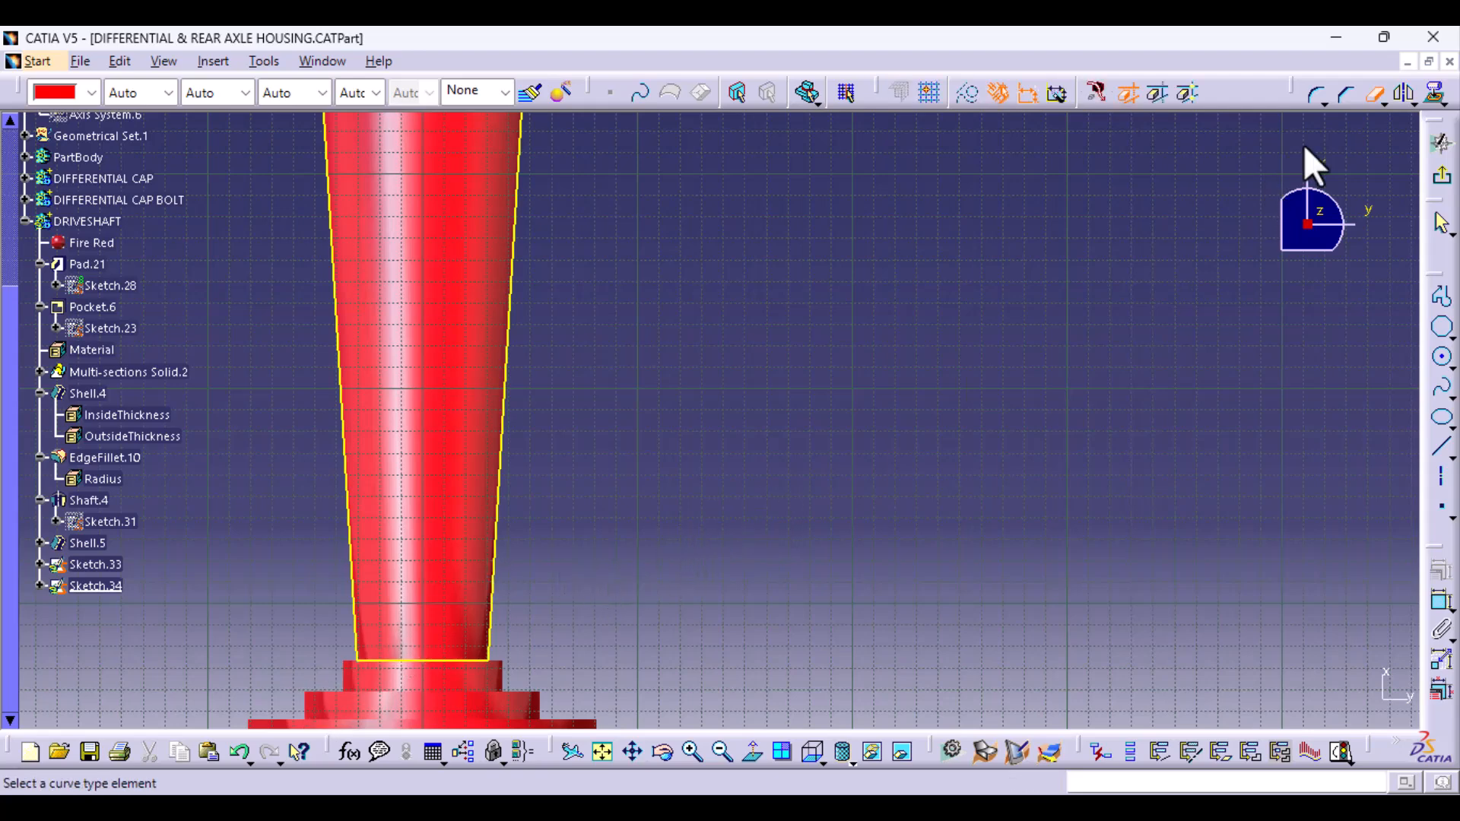
left_click(1372, 97)
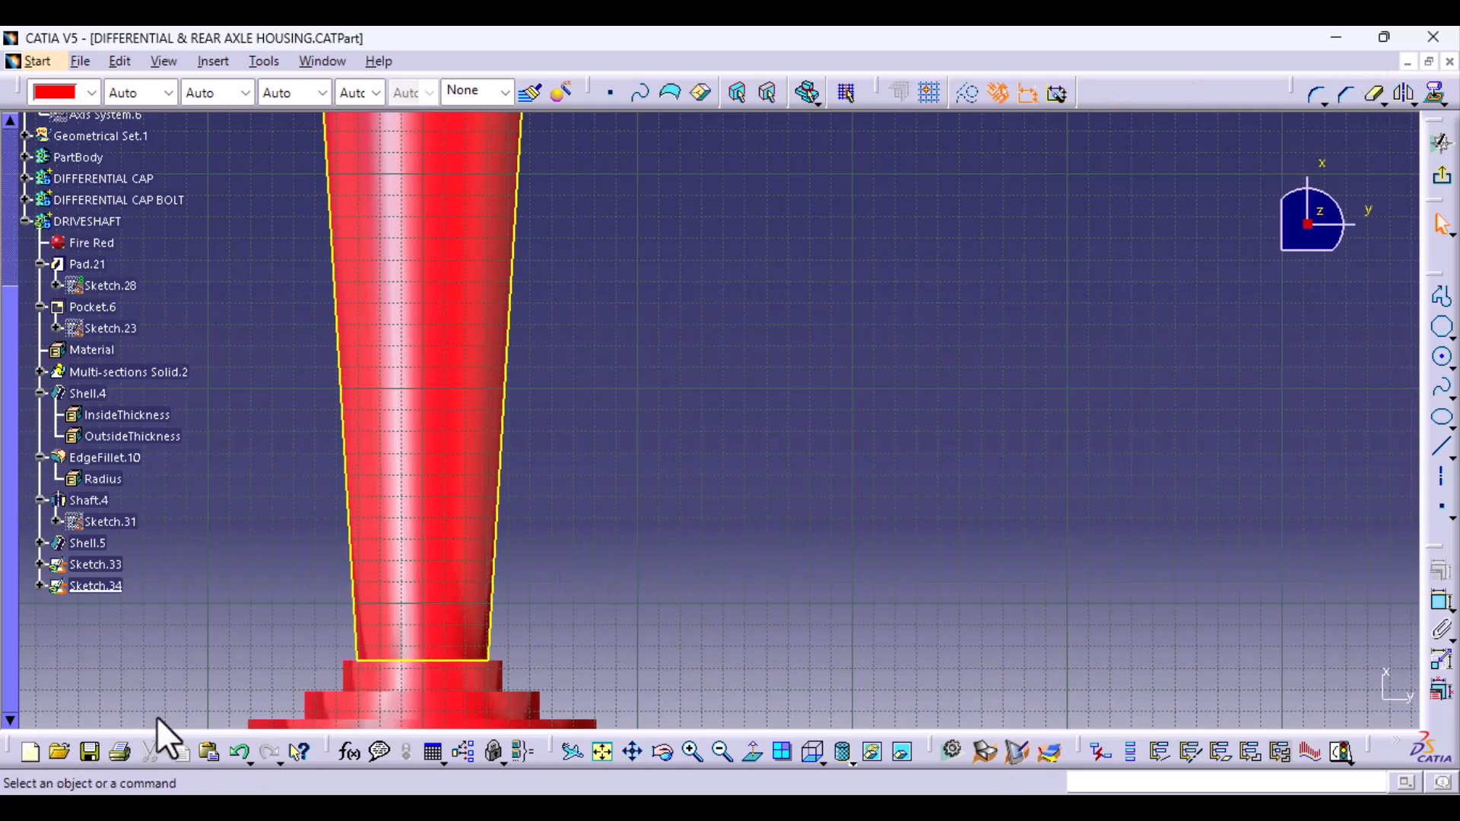
- Undo the silhouette edge trim and the projection of the tapered tube's silhouette in the sketch
left_click(235, 752)
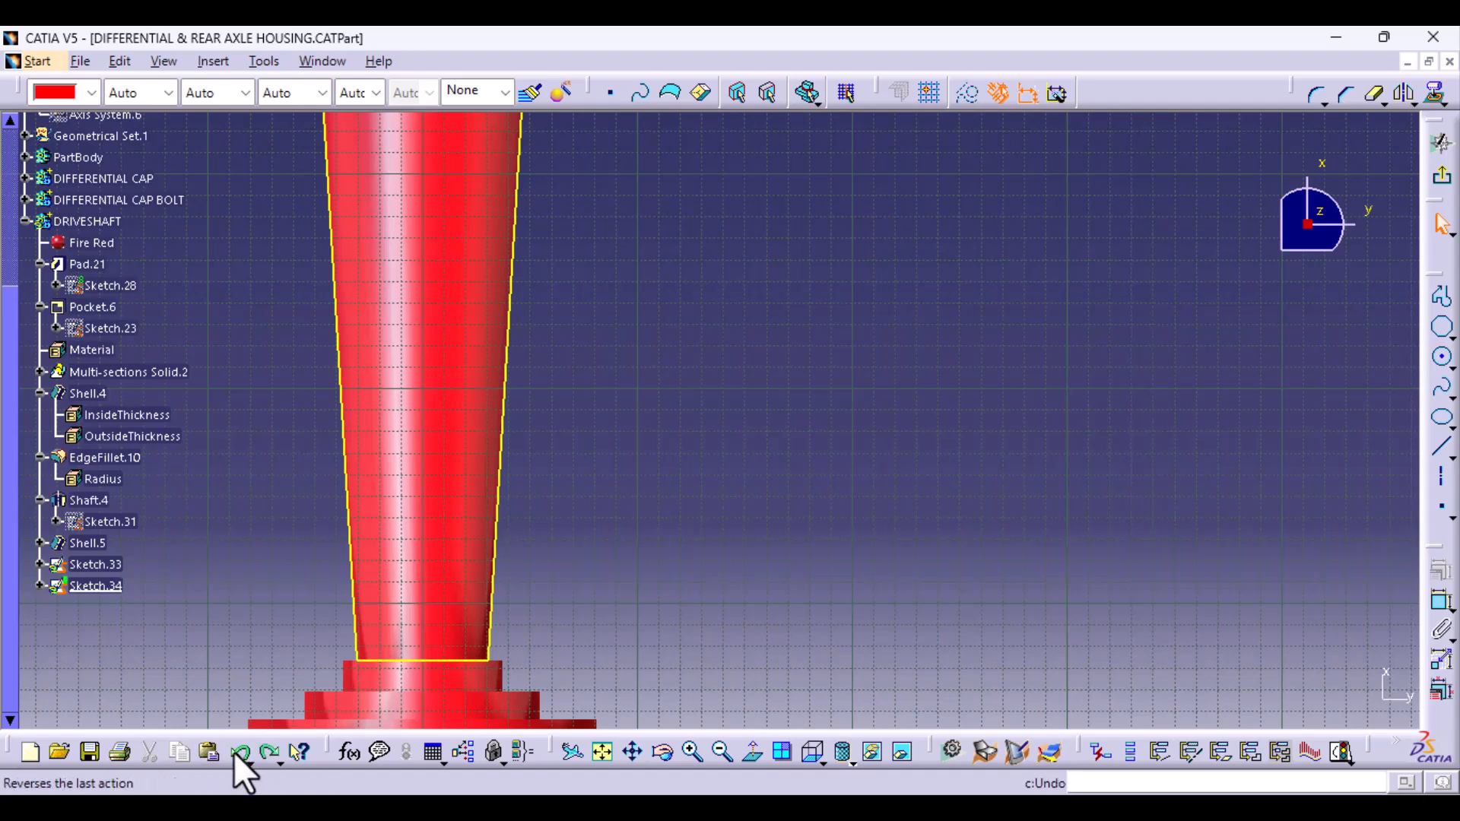
left_click(235, 751)
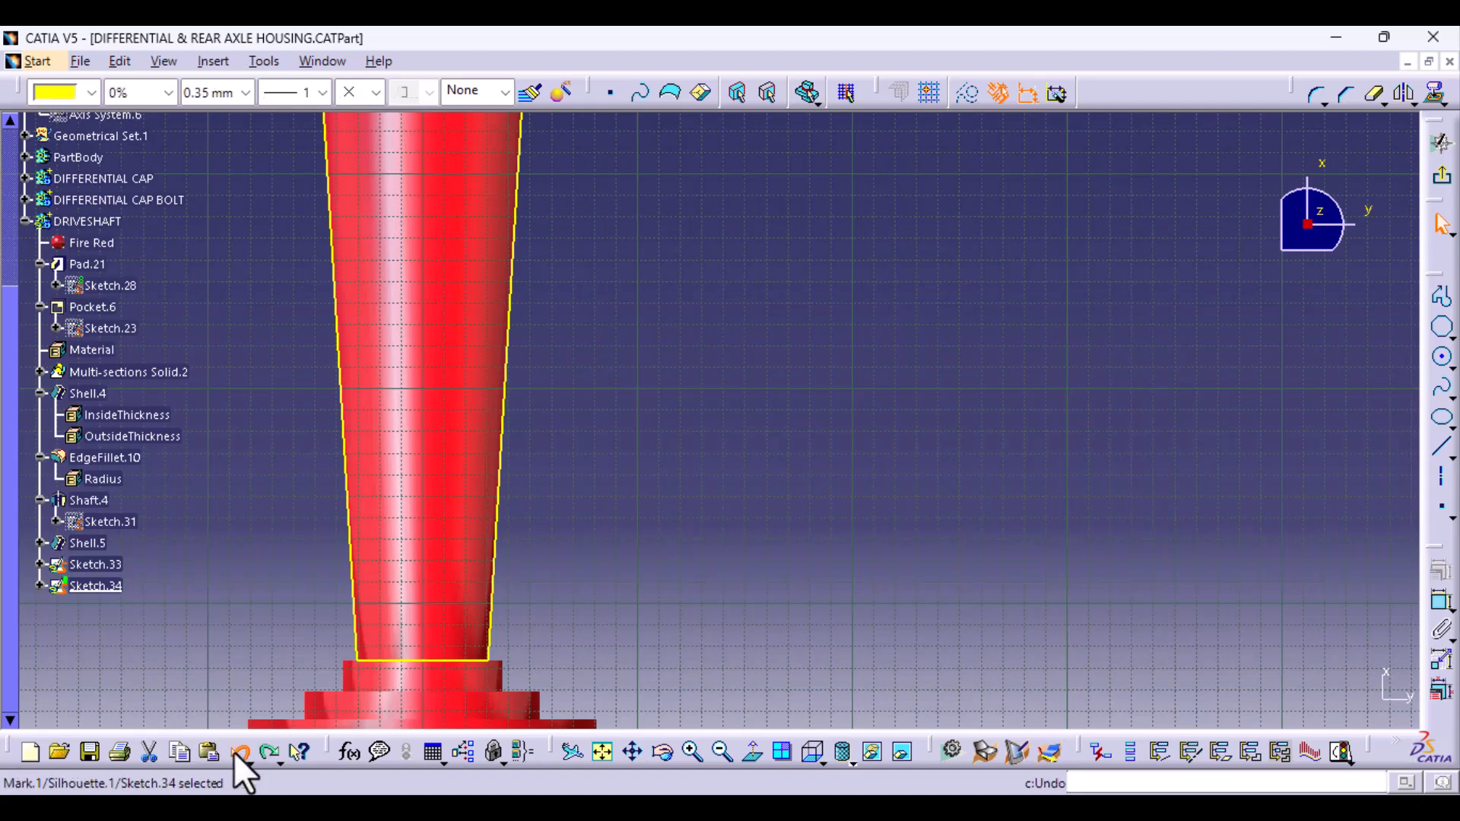
left_click(643, 598)
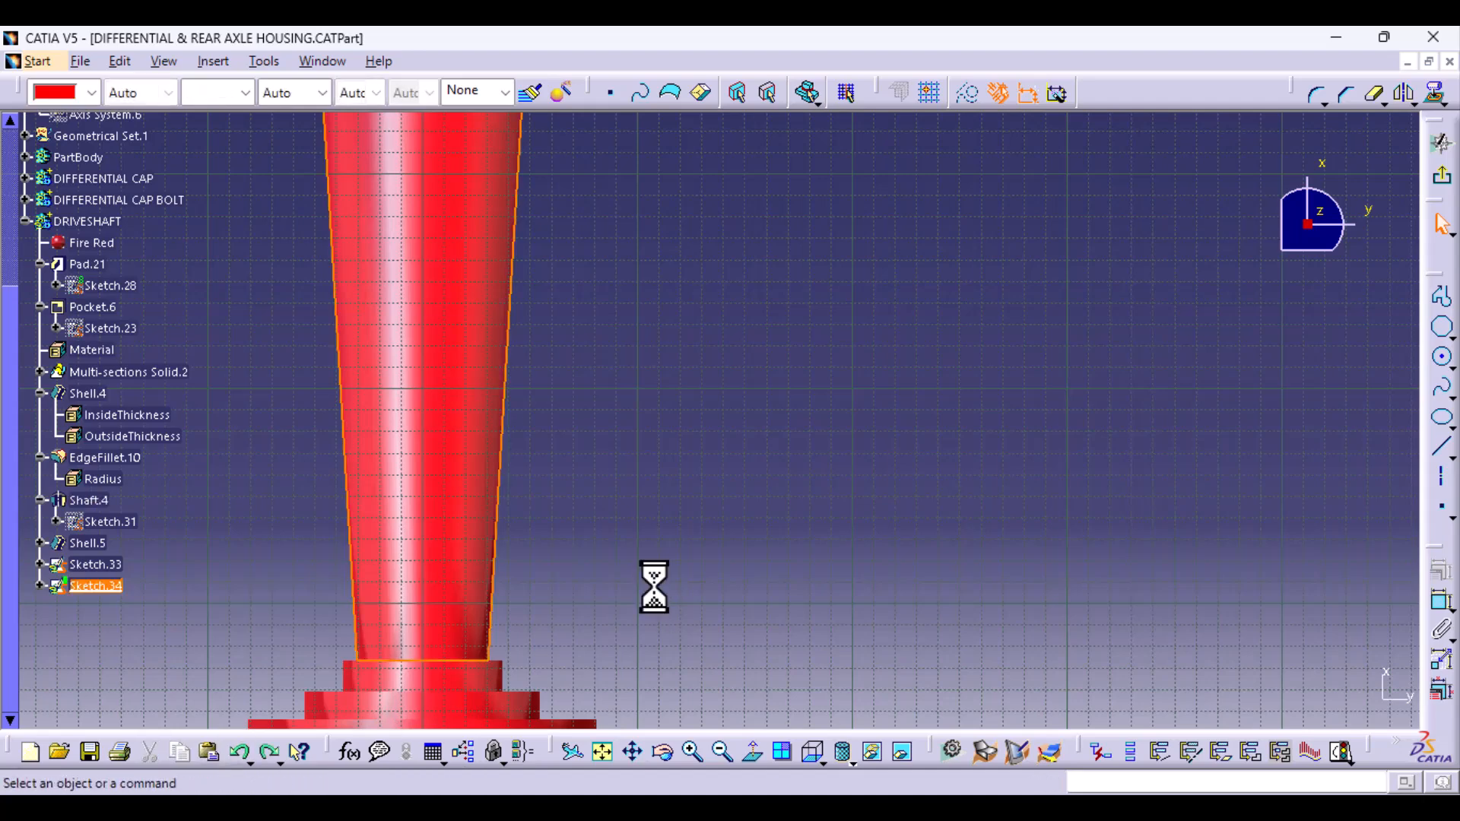
left_click(232, 754)
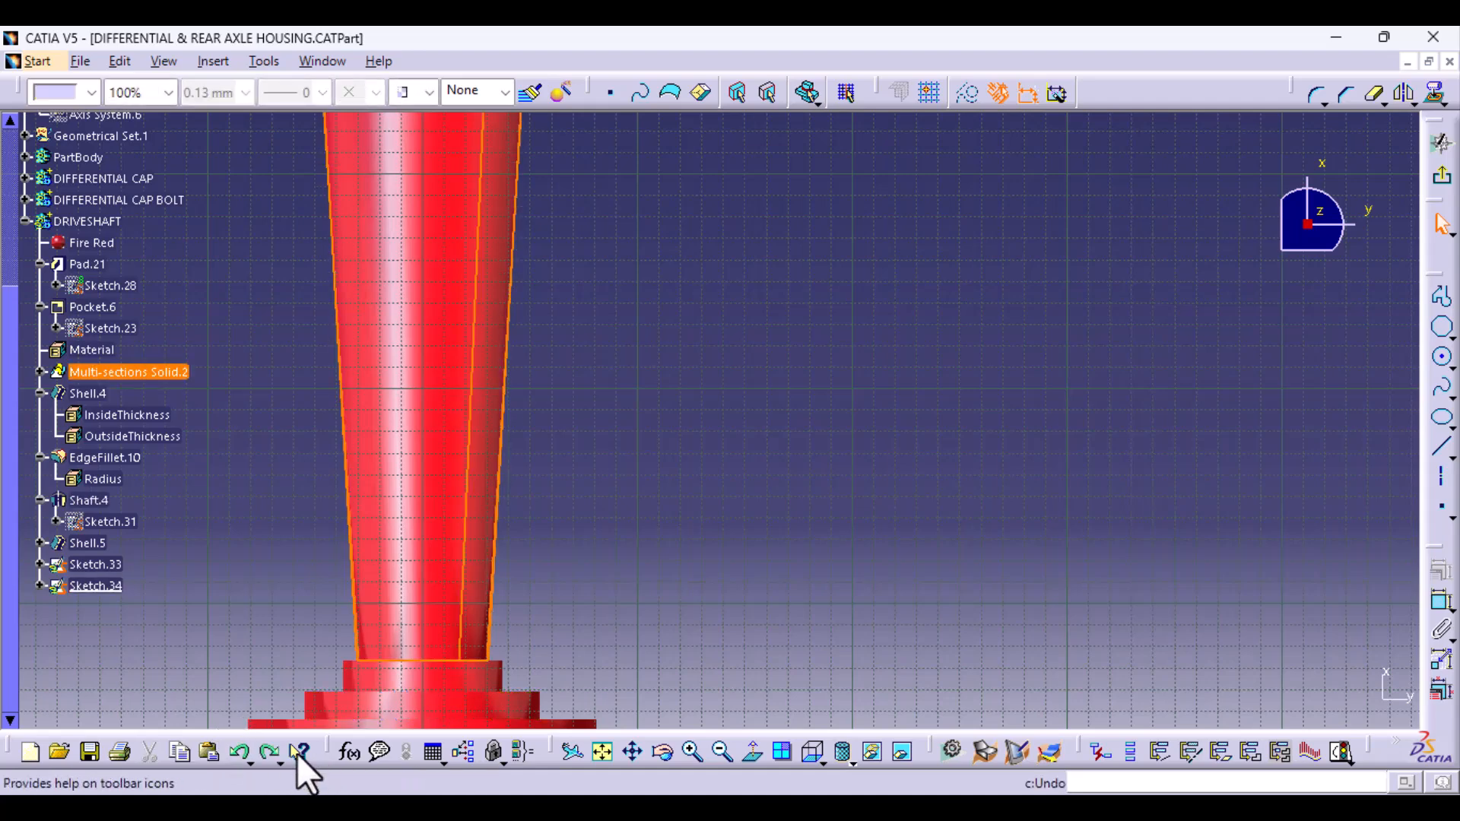
left_click(234, 753)
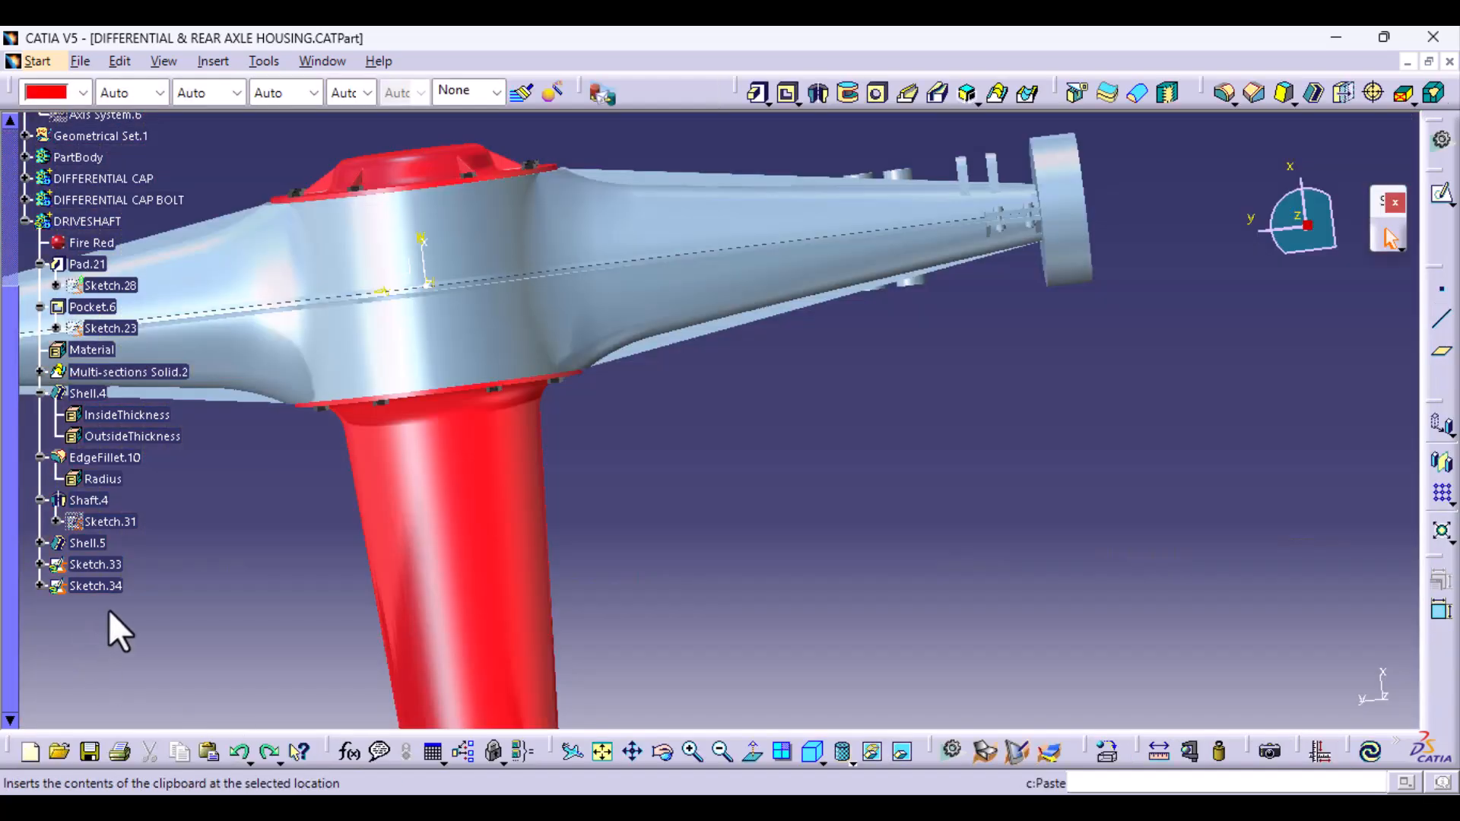
- Reopen Sketch.34 for editing and orient it to the standard bottom view
double_click(91, 587)
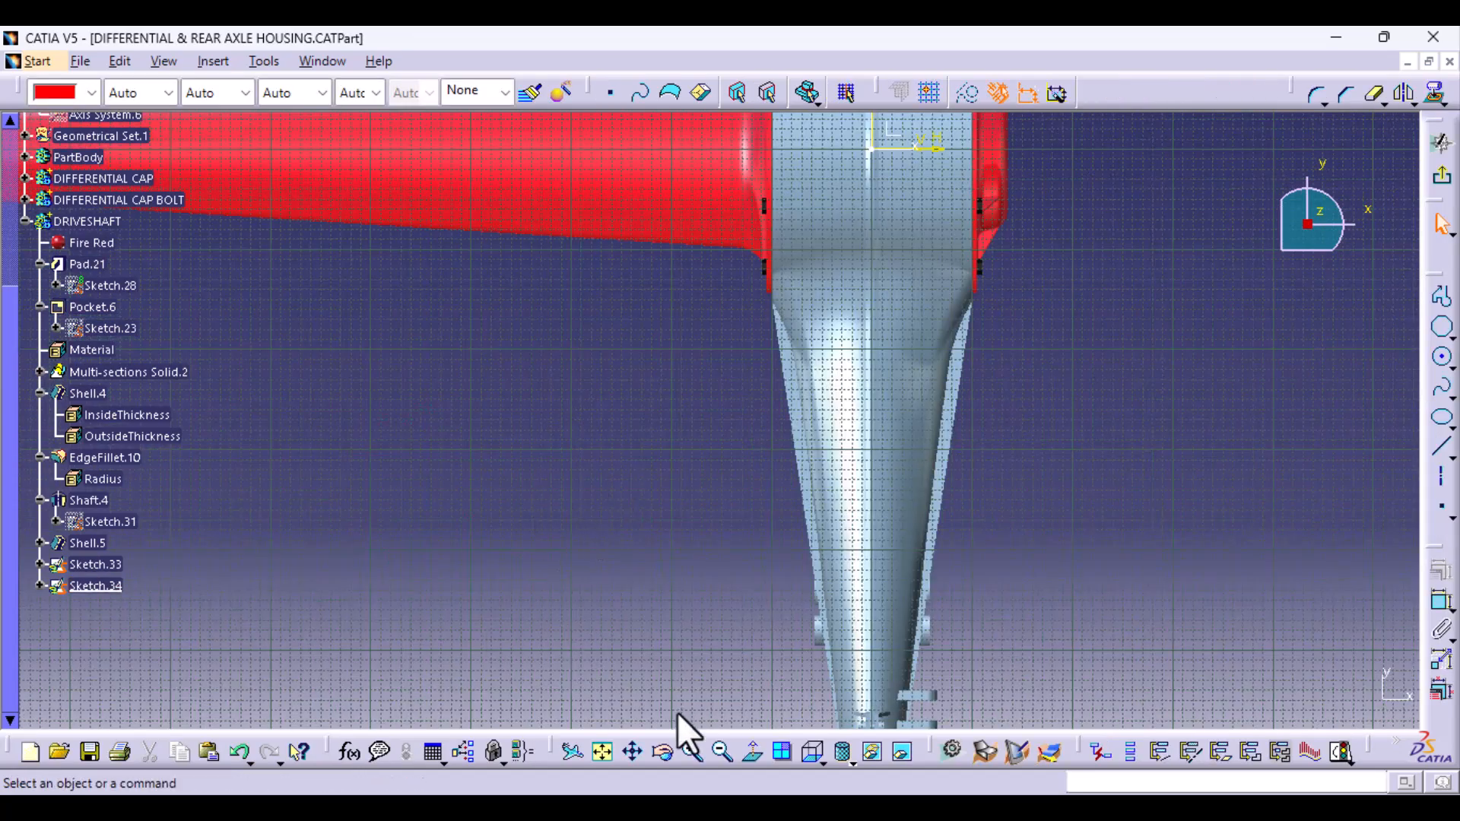
left_click(804, 751)
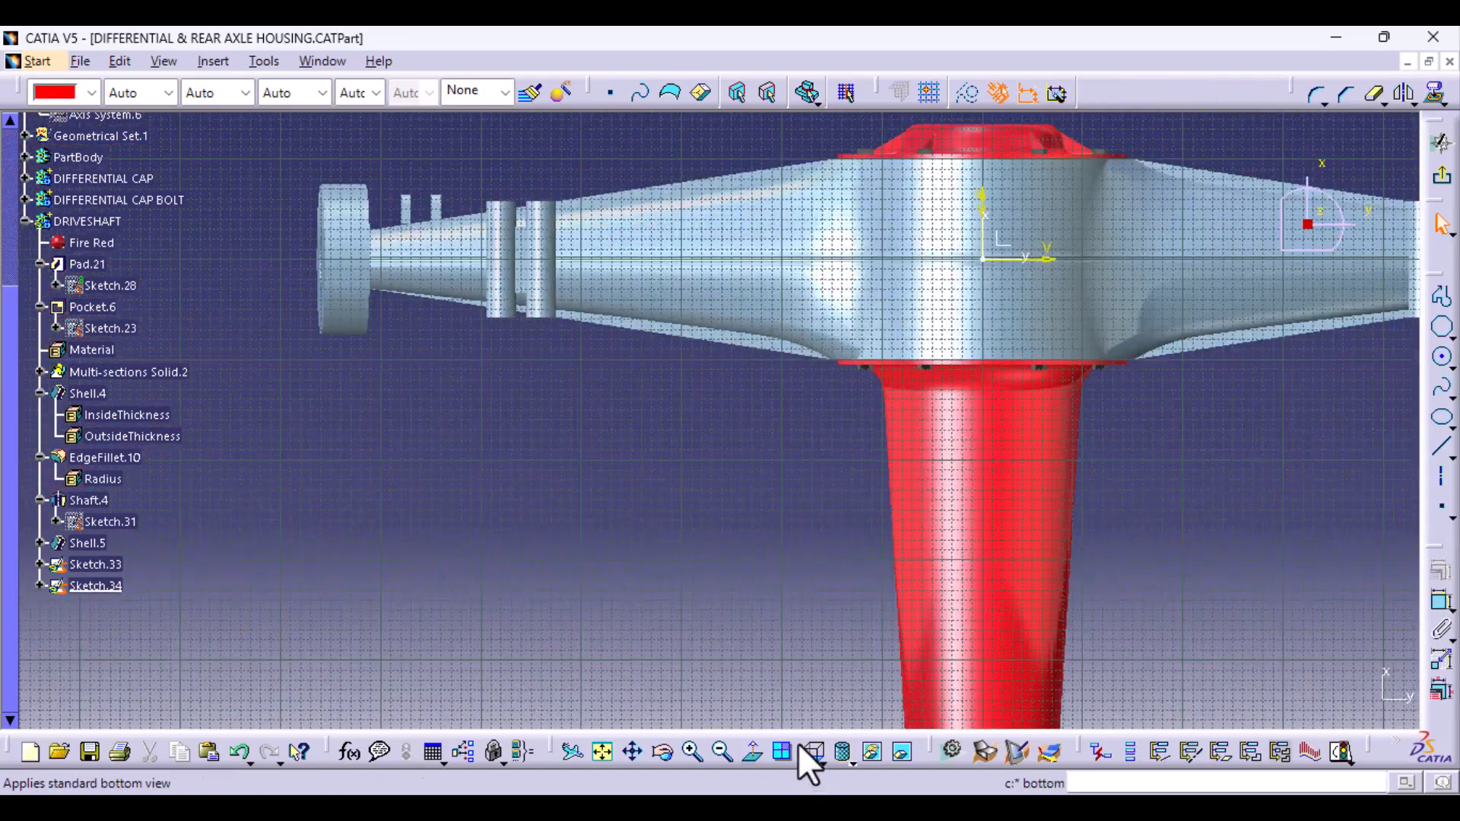
middle_click_drag(905, 589, 300, 517)
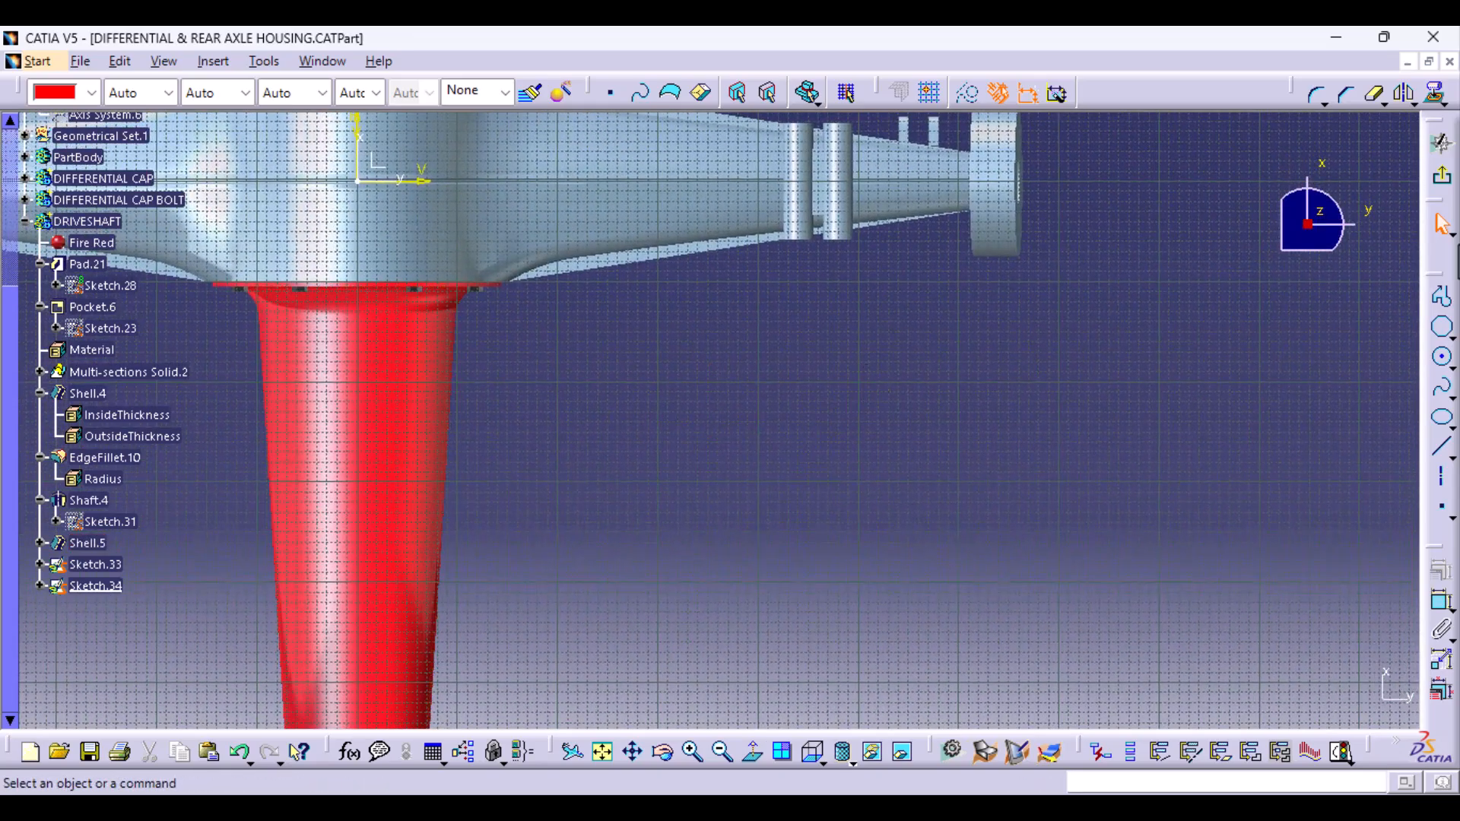
- Start a Profile at the driveshaft flange's outer edge and draw a horizontal line about 45 mm long inward along the flange
left_click(1442, 304)
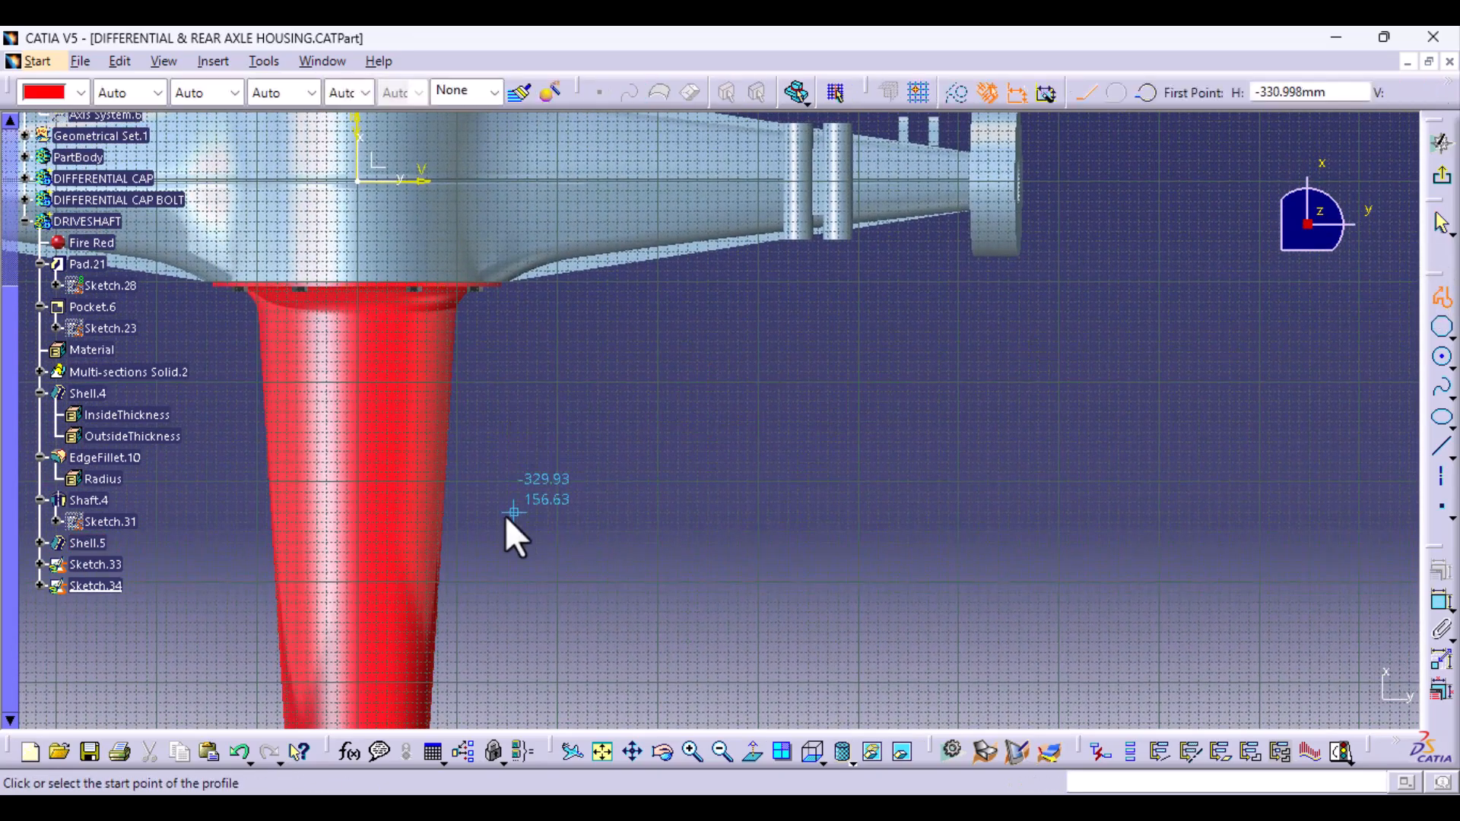
middle_click_drag(499, 480, 586, 510)
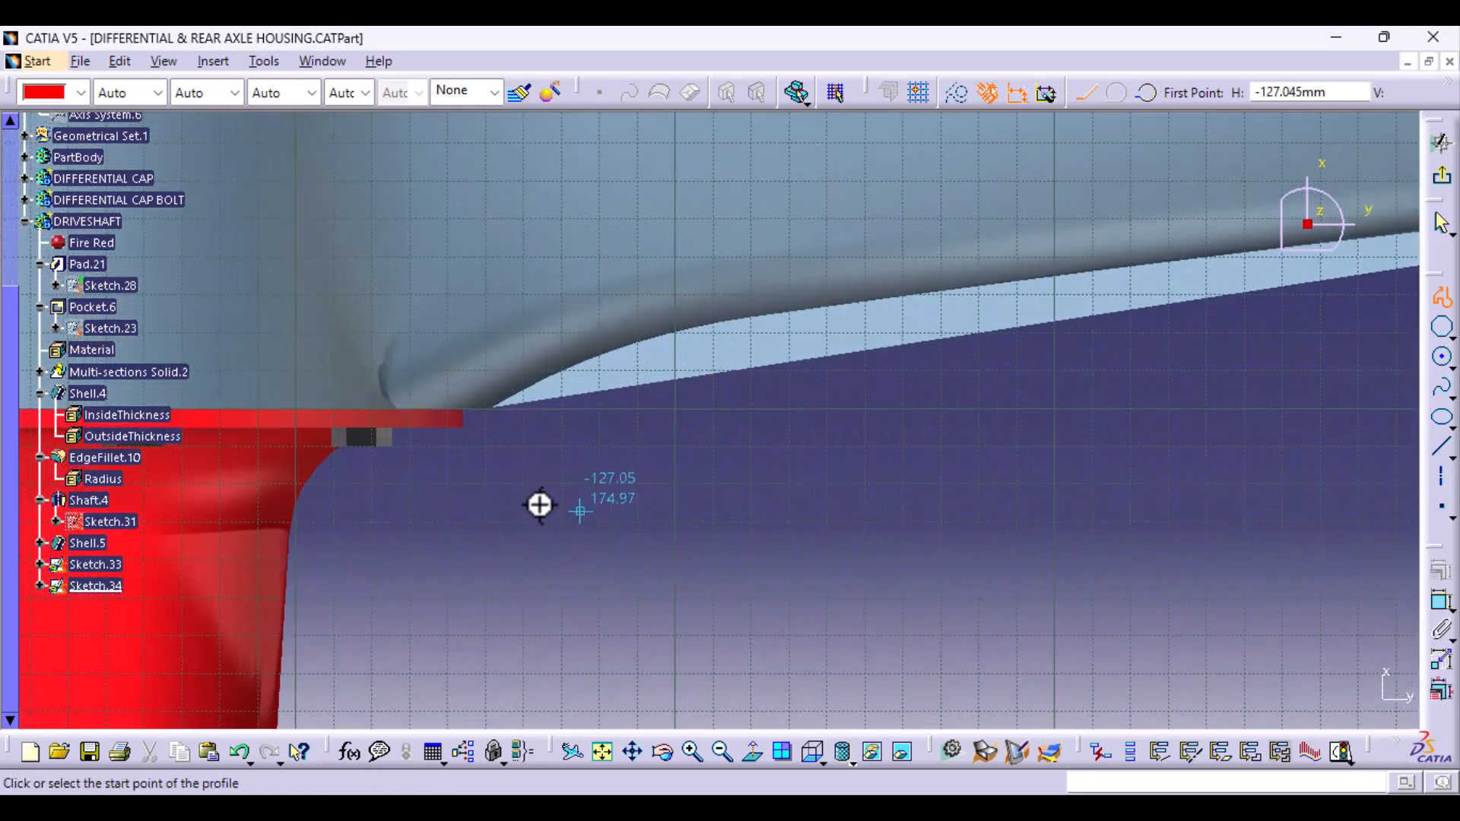
left_click(452, 424)
middle_click_drag(319, 646, 479, 434)
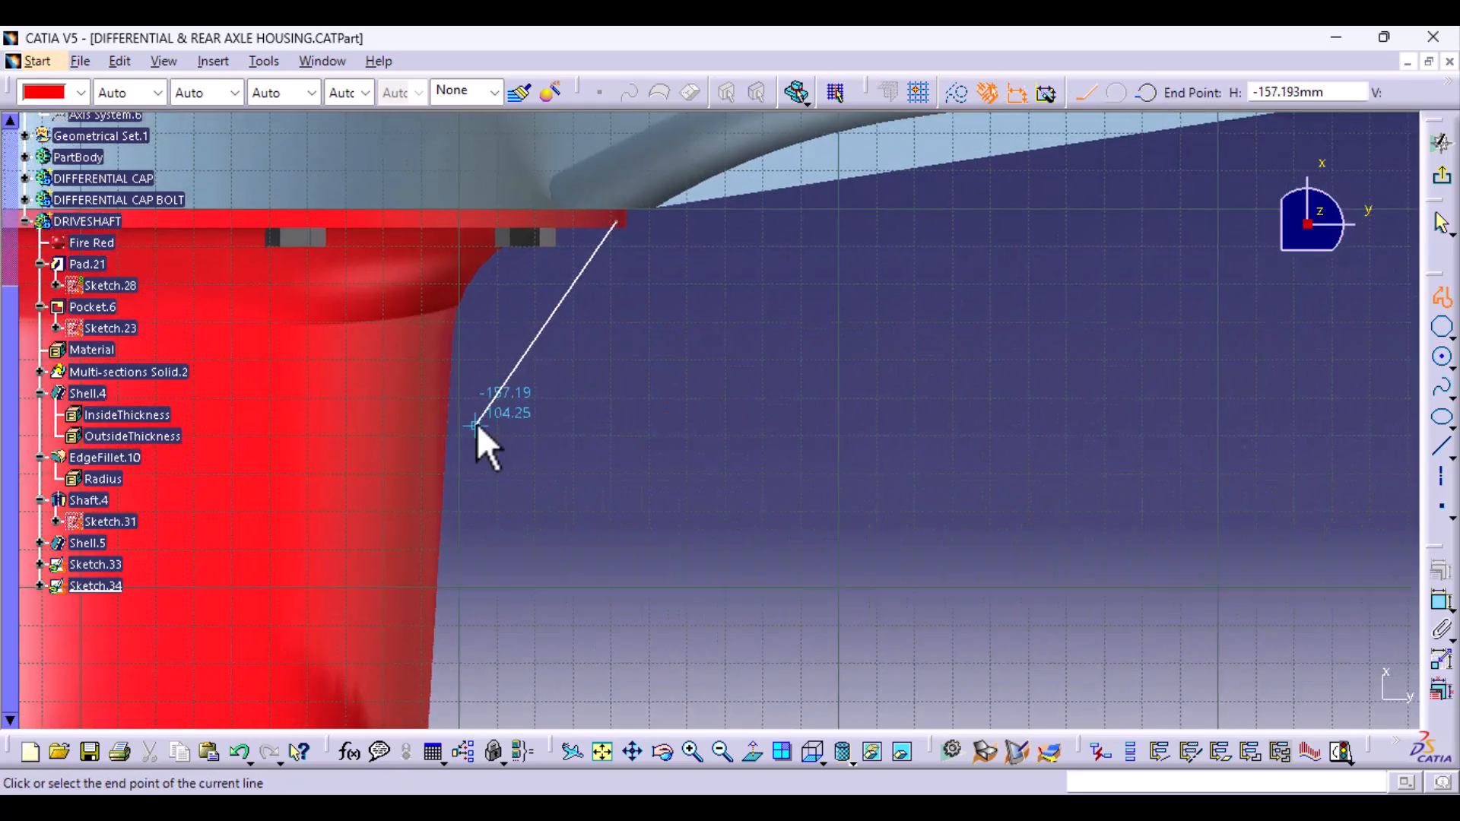
left_click(446, 223)
- Continue the profile from the flange to the tube's wide end and run a long line beside the tapered tube toward its stepped end
middle_click_drag(487, 707, 443, 523)
left_click(469, 280)
middle_click_drag(485, 587, 358, 142)
middle_click_drag(416, 582, 405, 370)
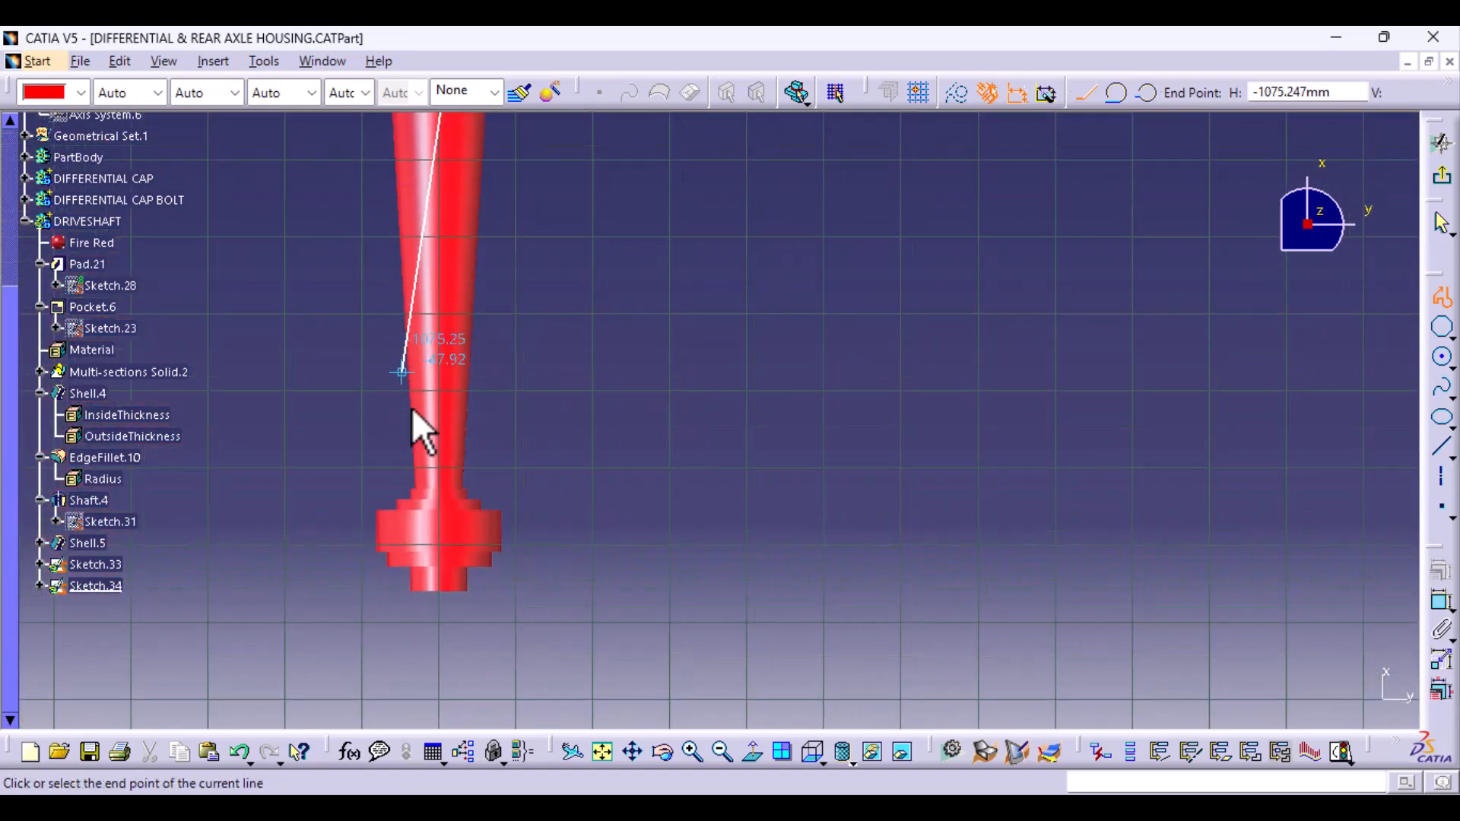
left_click(478, 598)
mouse_move(477, 598)
middle_mouse_down()
mouse_move(476, 417)
mouse_move(726, 345)
mouse_move(785, 430)
middle_mouse_up()
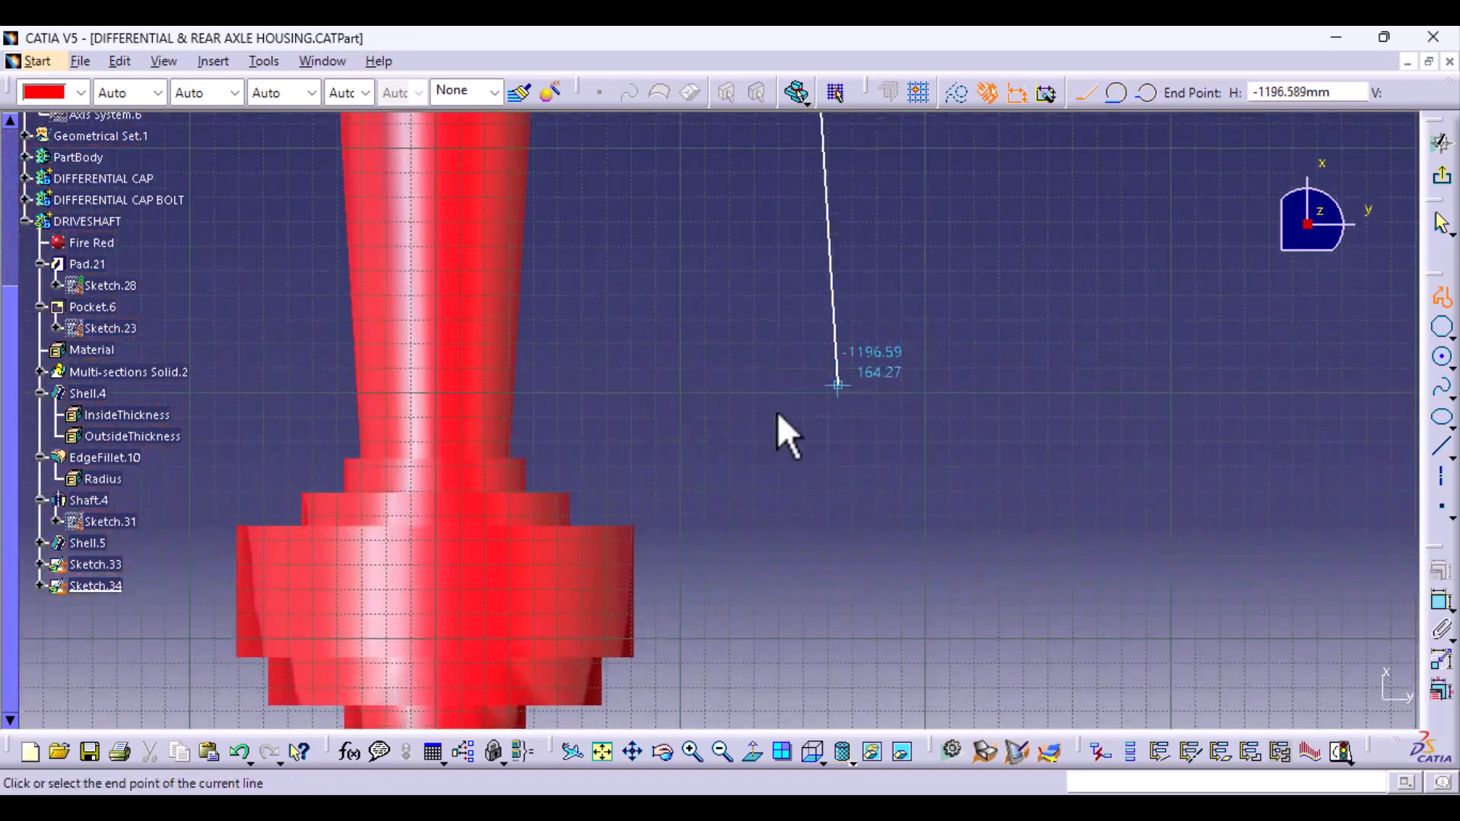
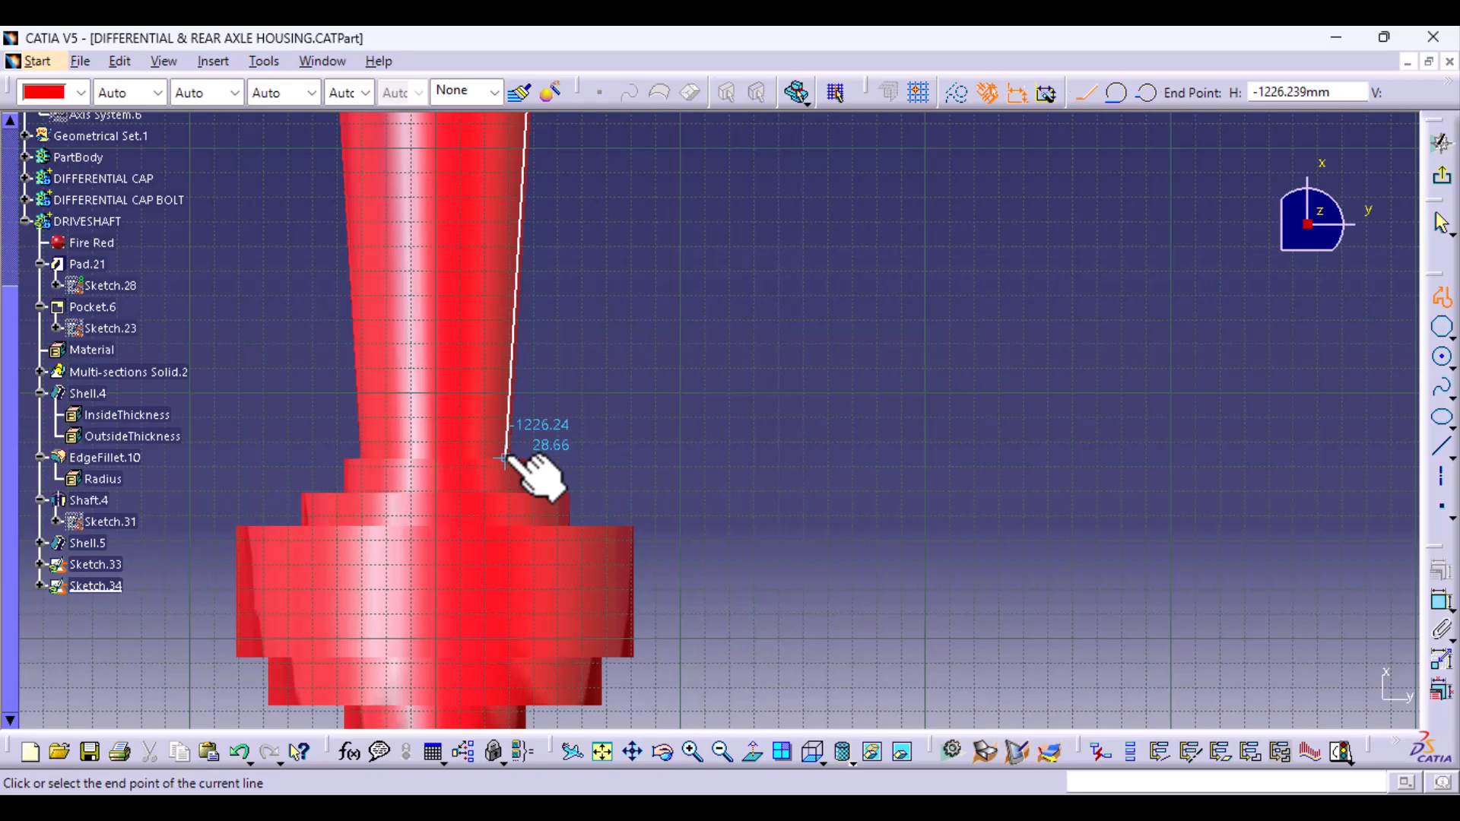
- Turn the profile at the tapered tube's narrow end, run it back alongside the tube, and close it at the flange's outer edge
left_click(504, 459)
mouse_move(719, 260)
middle_mouse_down()
mouse_move(587, 544)
mouse_move(543, 745)
middle_mouse_up()
middle_click_drag(740, 287, 596, 700)
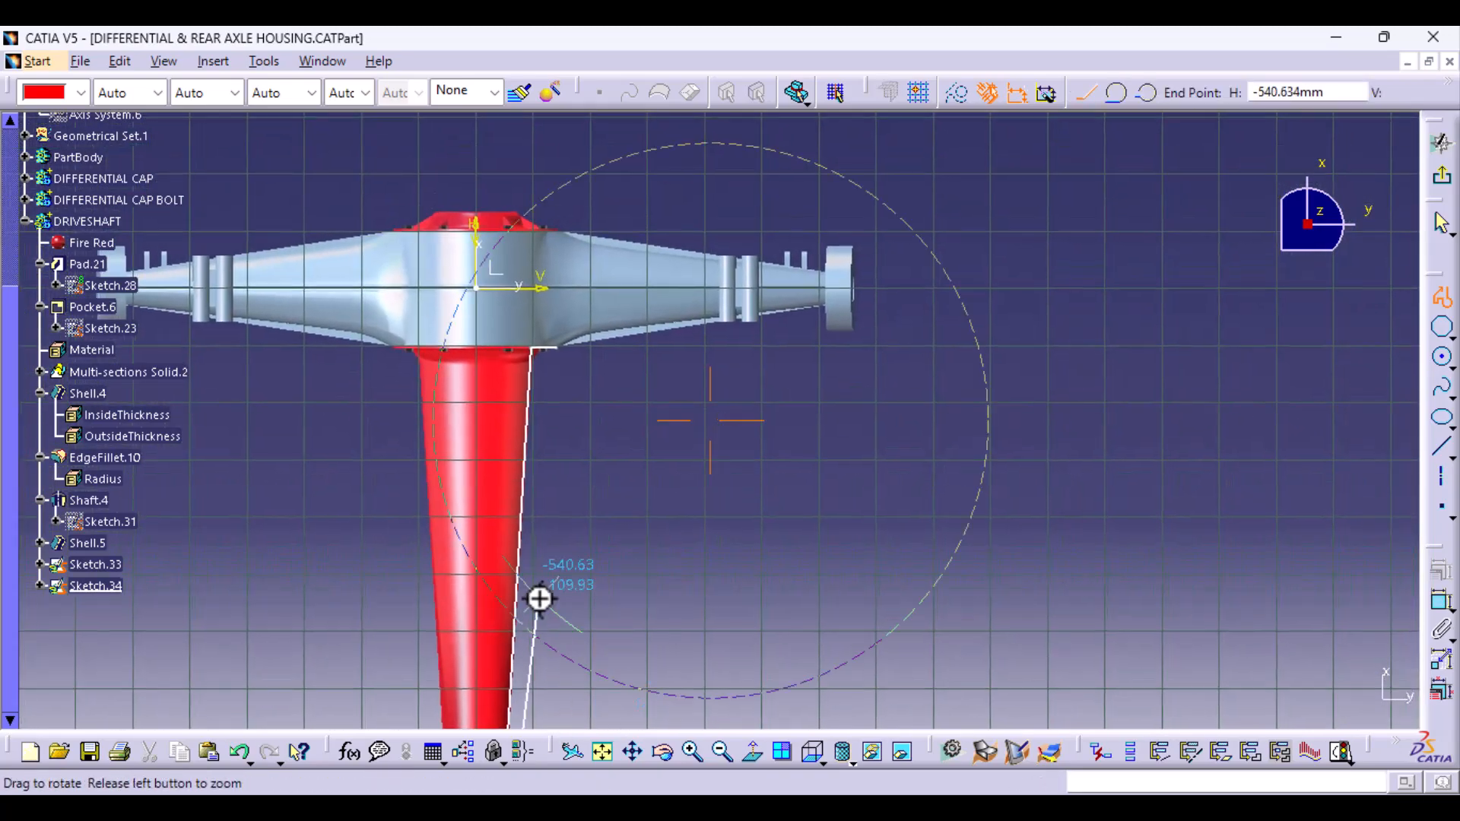
middle_click_drag(539, 599, 561, 327)
middle_click_drag(303, 417, 1000, 677)
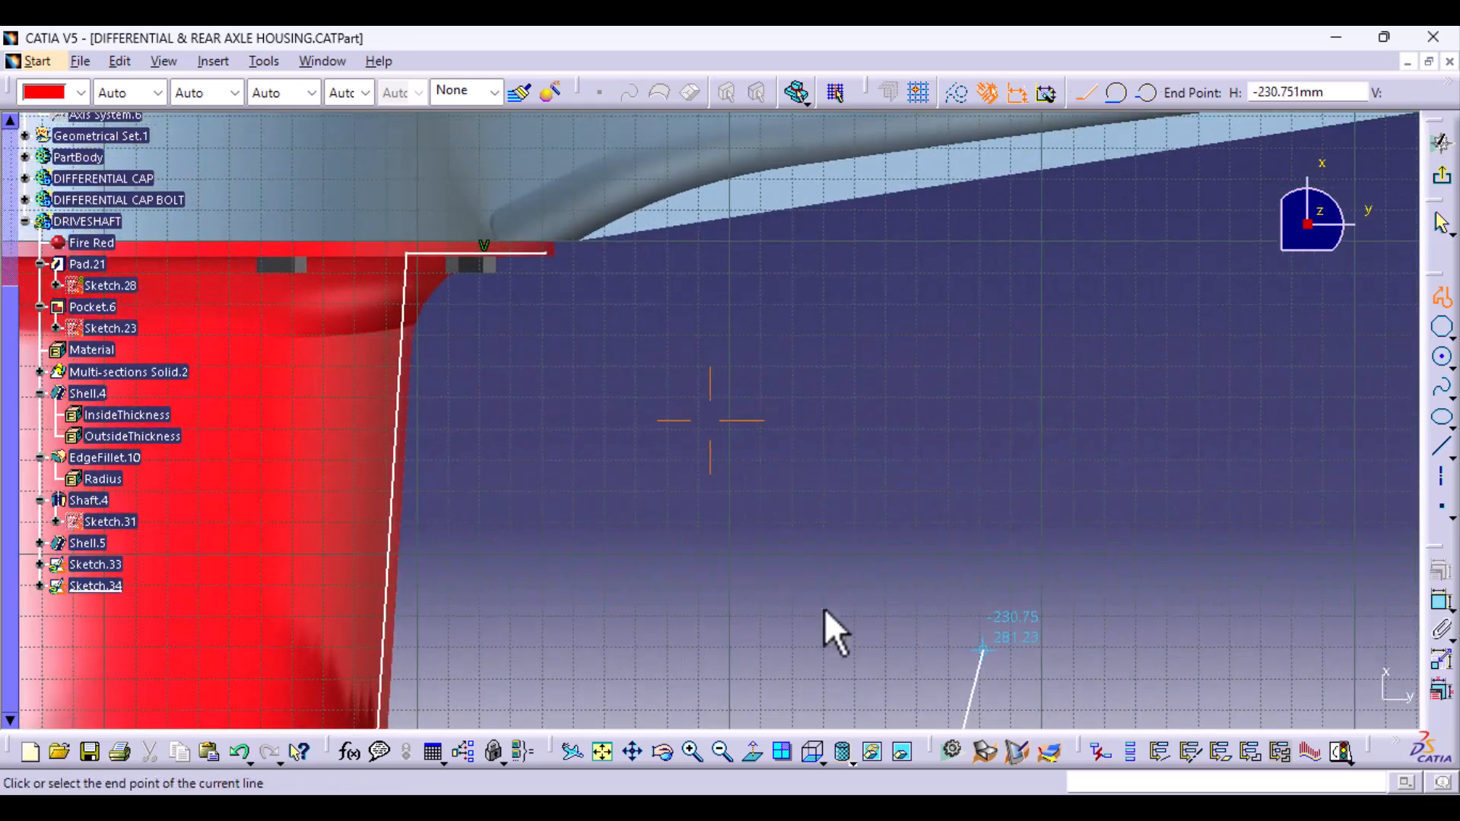
mouse_move(462, 485)
middle_mouse_down()
mouse_move(522, 499)
mouse_move(560, 560)
middle_mouse_up()
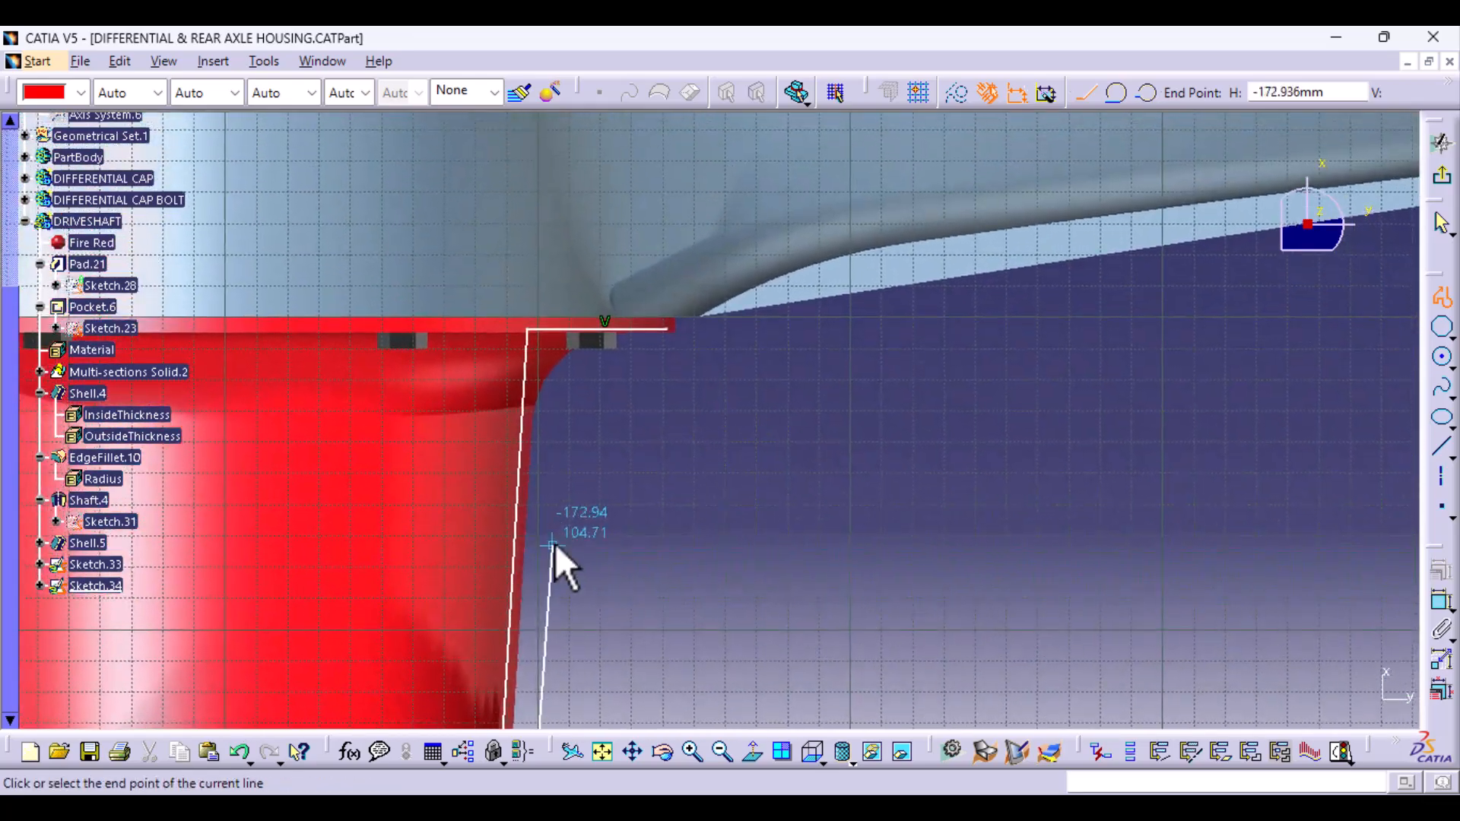
left_click(578, 409)
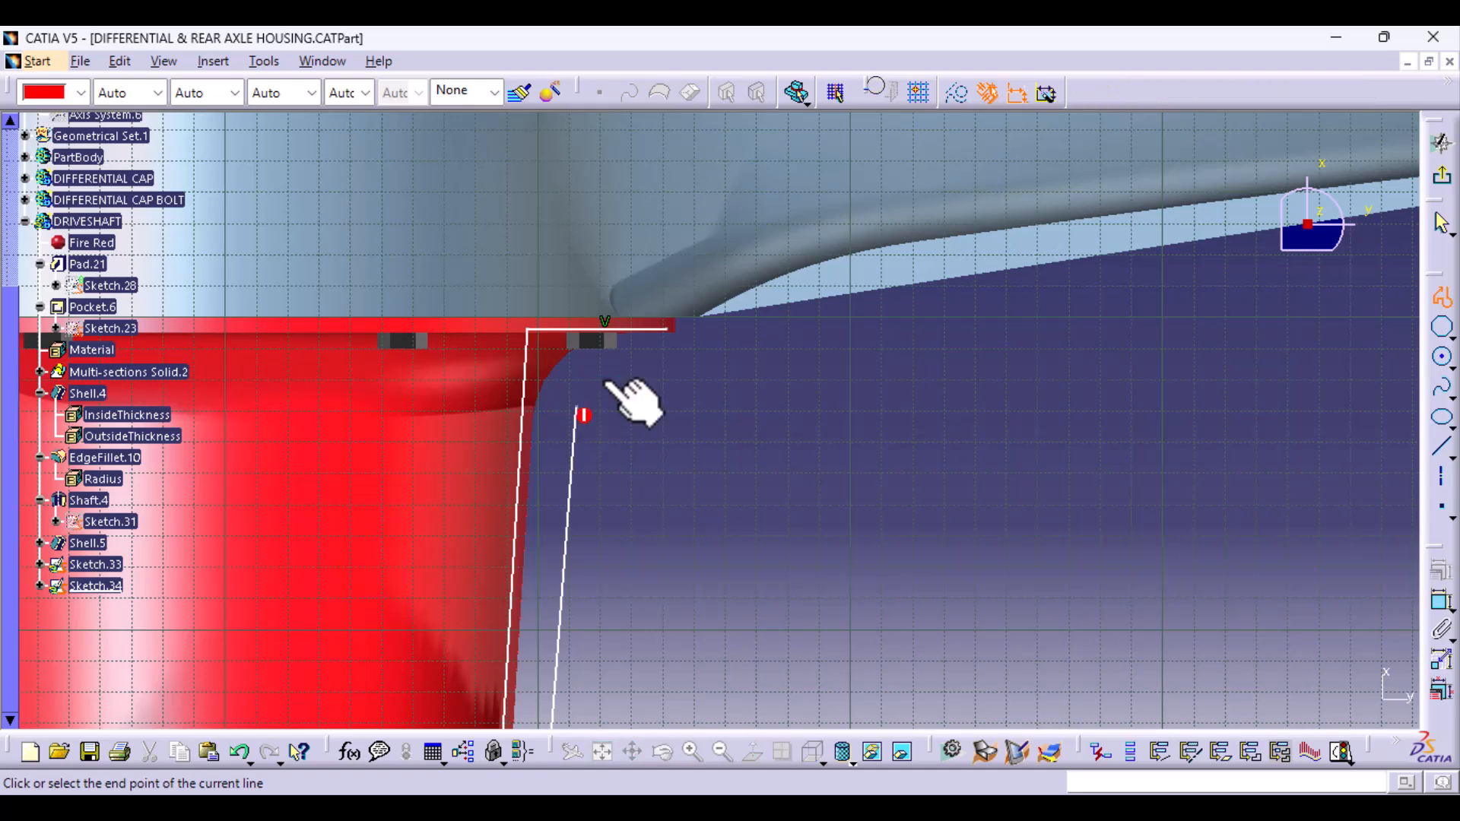
left_click(669, 327)
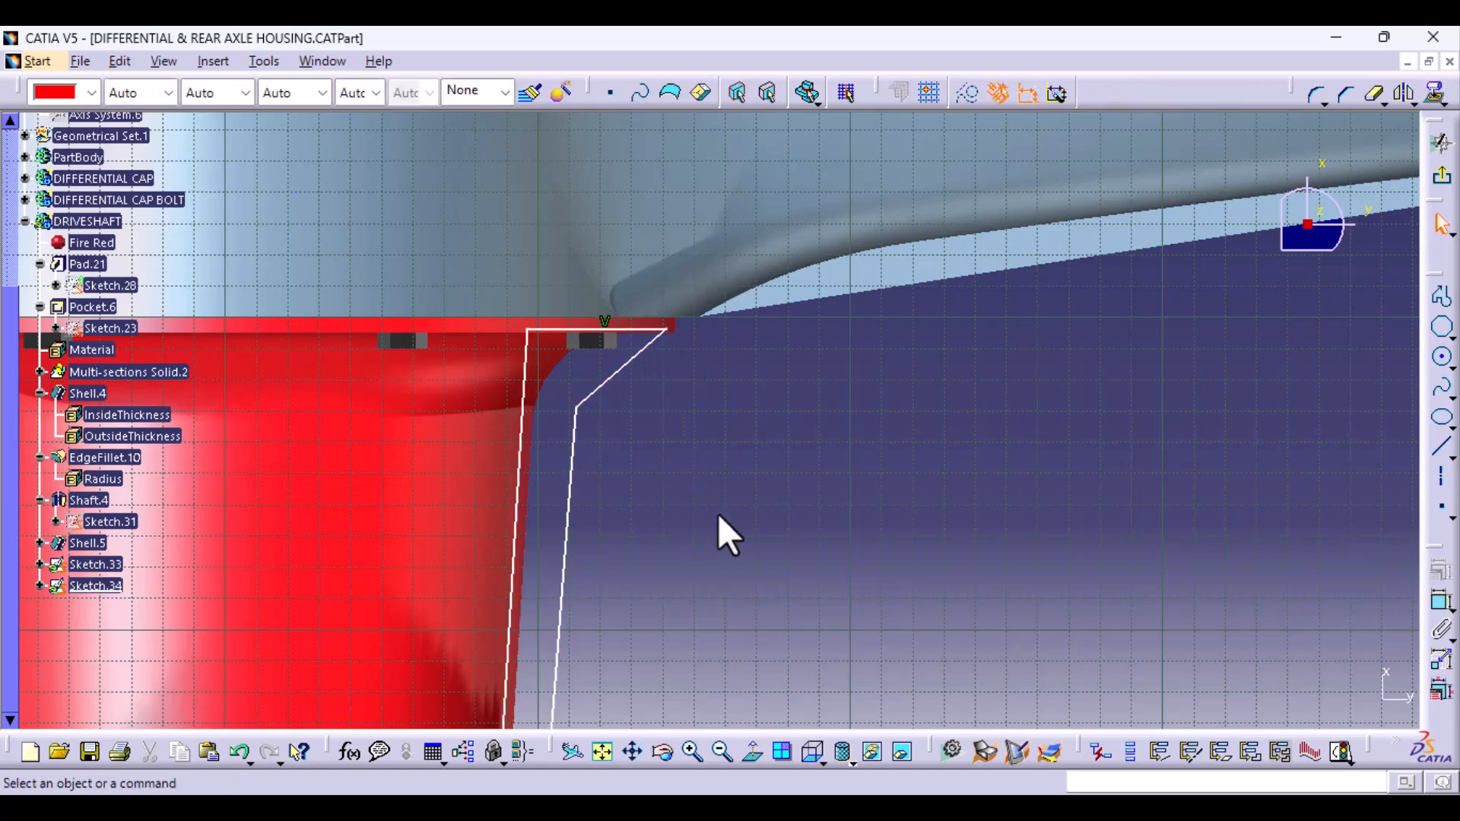
- Round the profile's vertex below the flange, where the slanted and long lines meet, with a corner radius of about 39 mm
left_click(1316, 94)
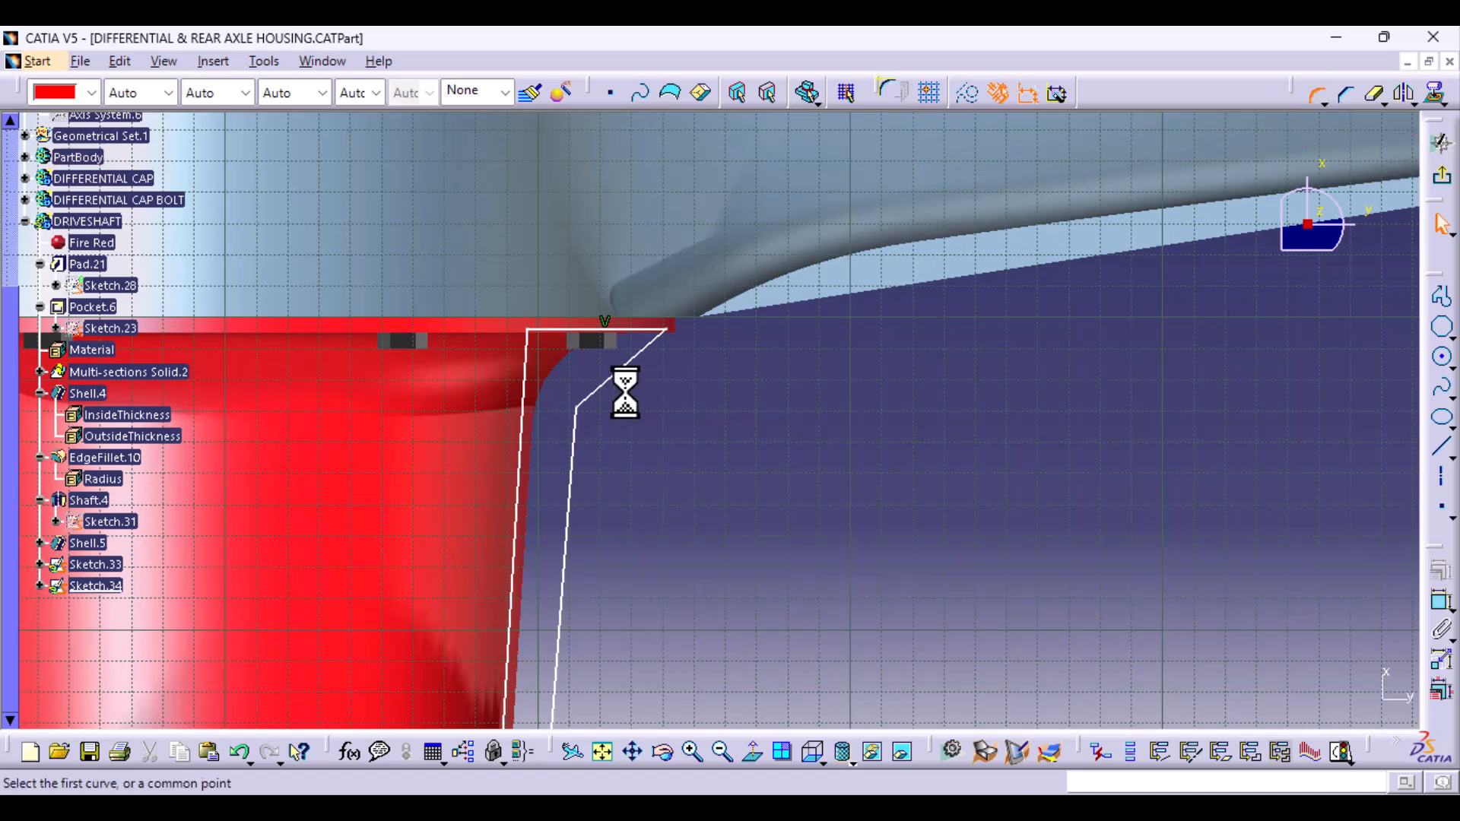
left_click(579, 411)
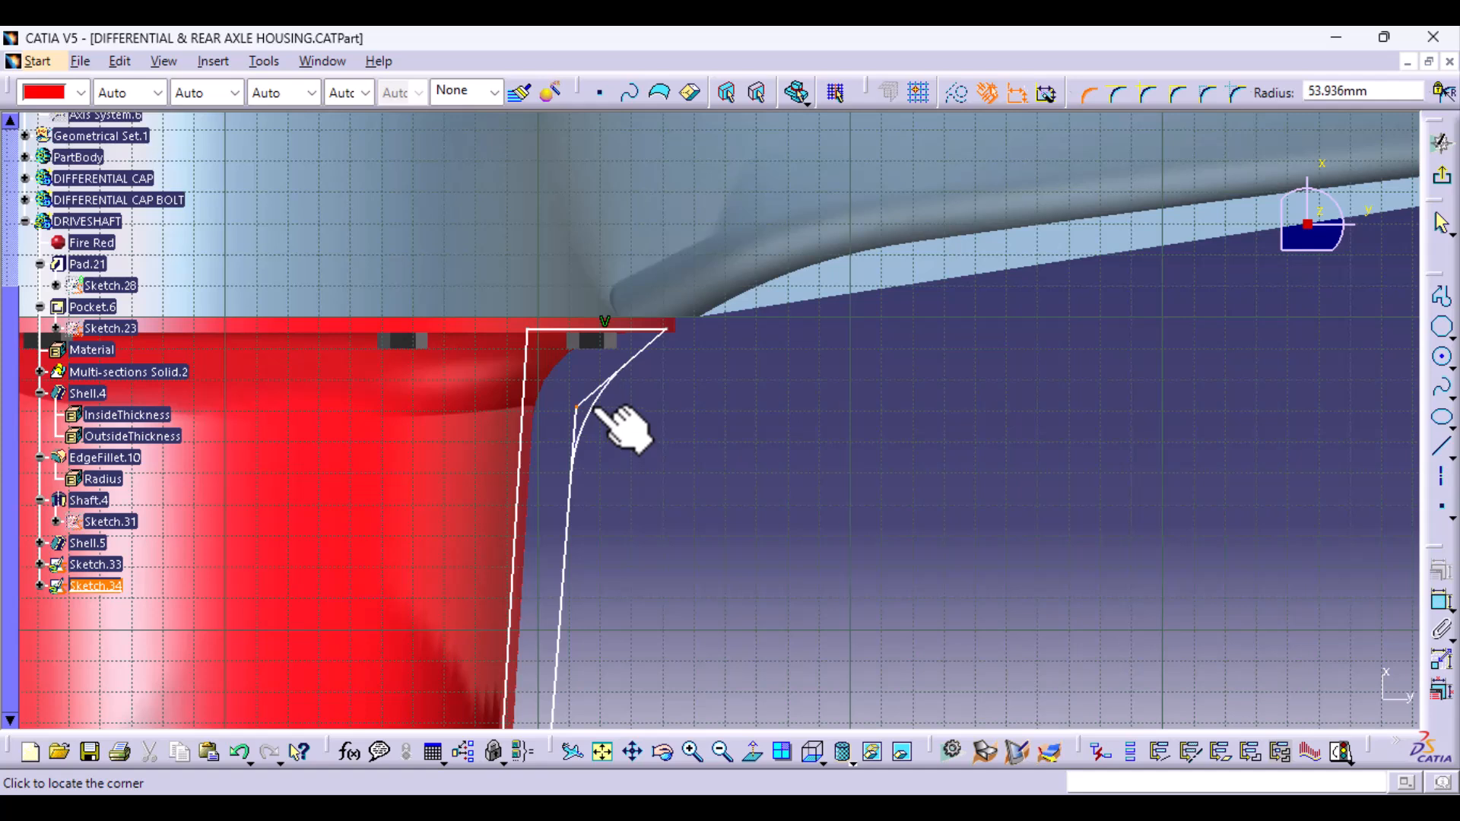
left_click(593, 410)
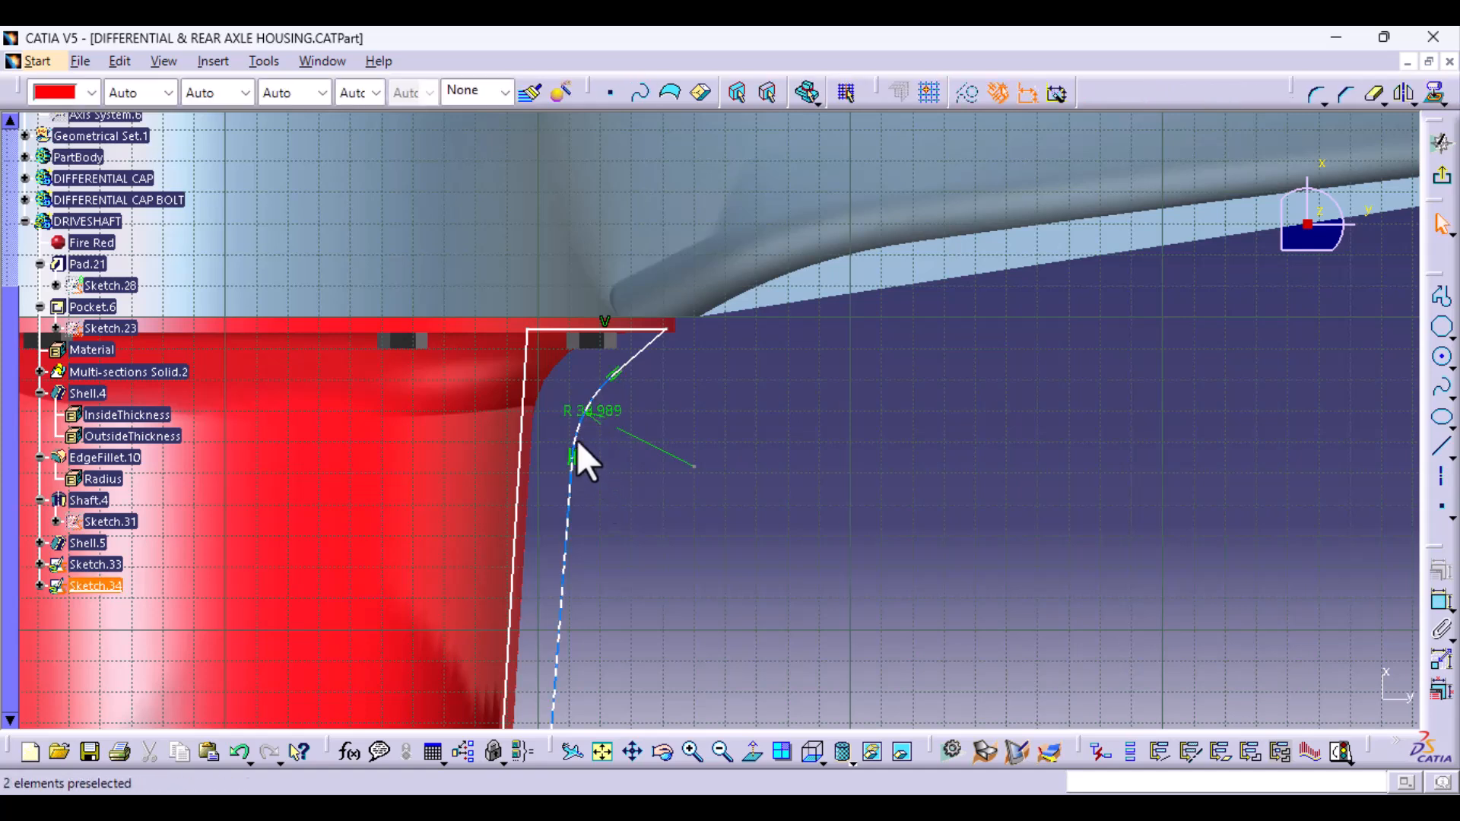
left_click(571, 410)
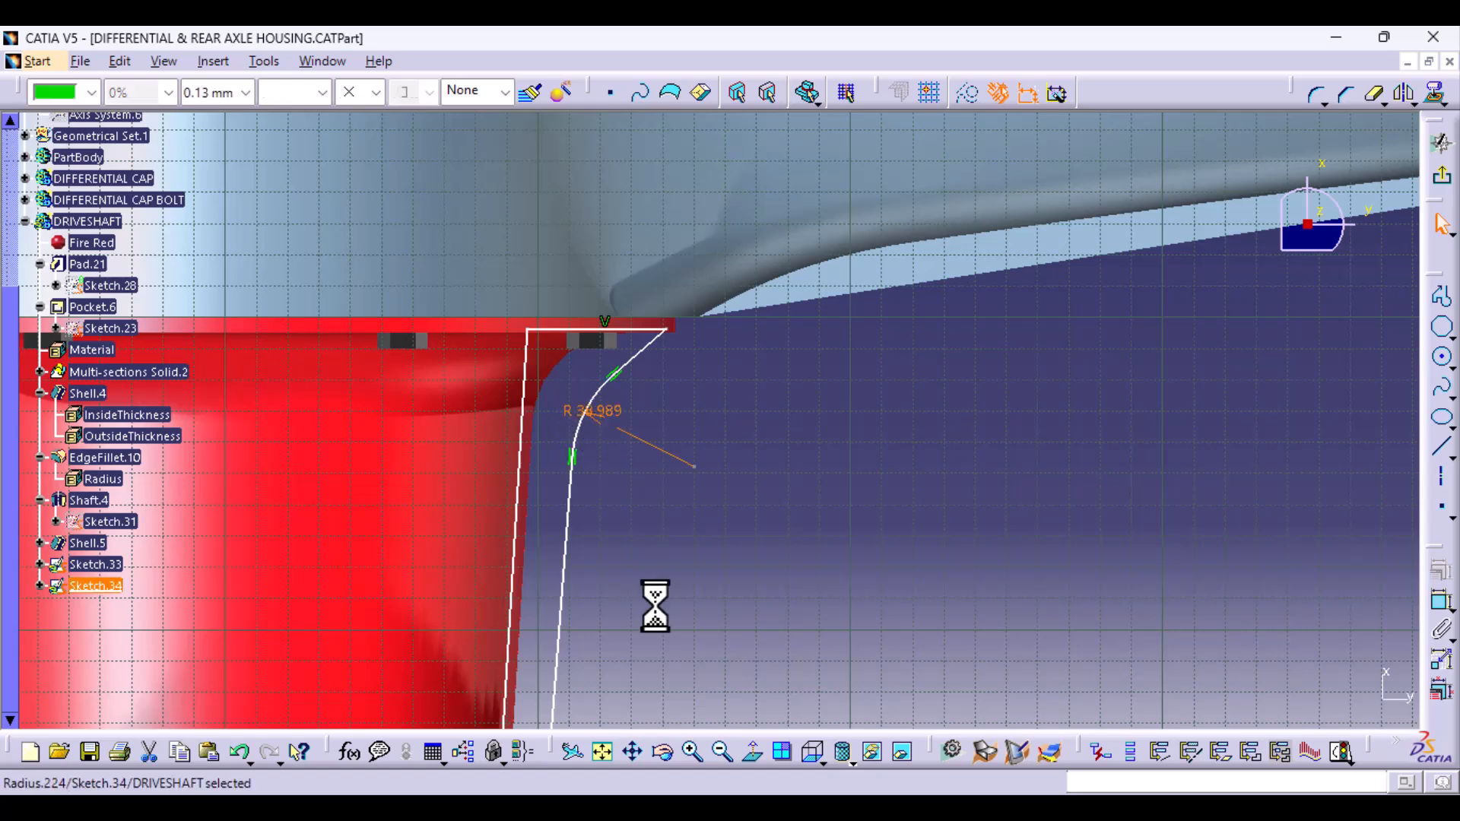
middle_click_drag(649, 586, 628, 426, "ctrl")
left_click_drag(351, 401, 467, 464)
left_click(446, 561)
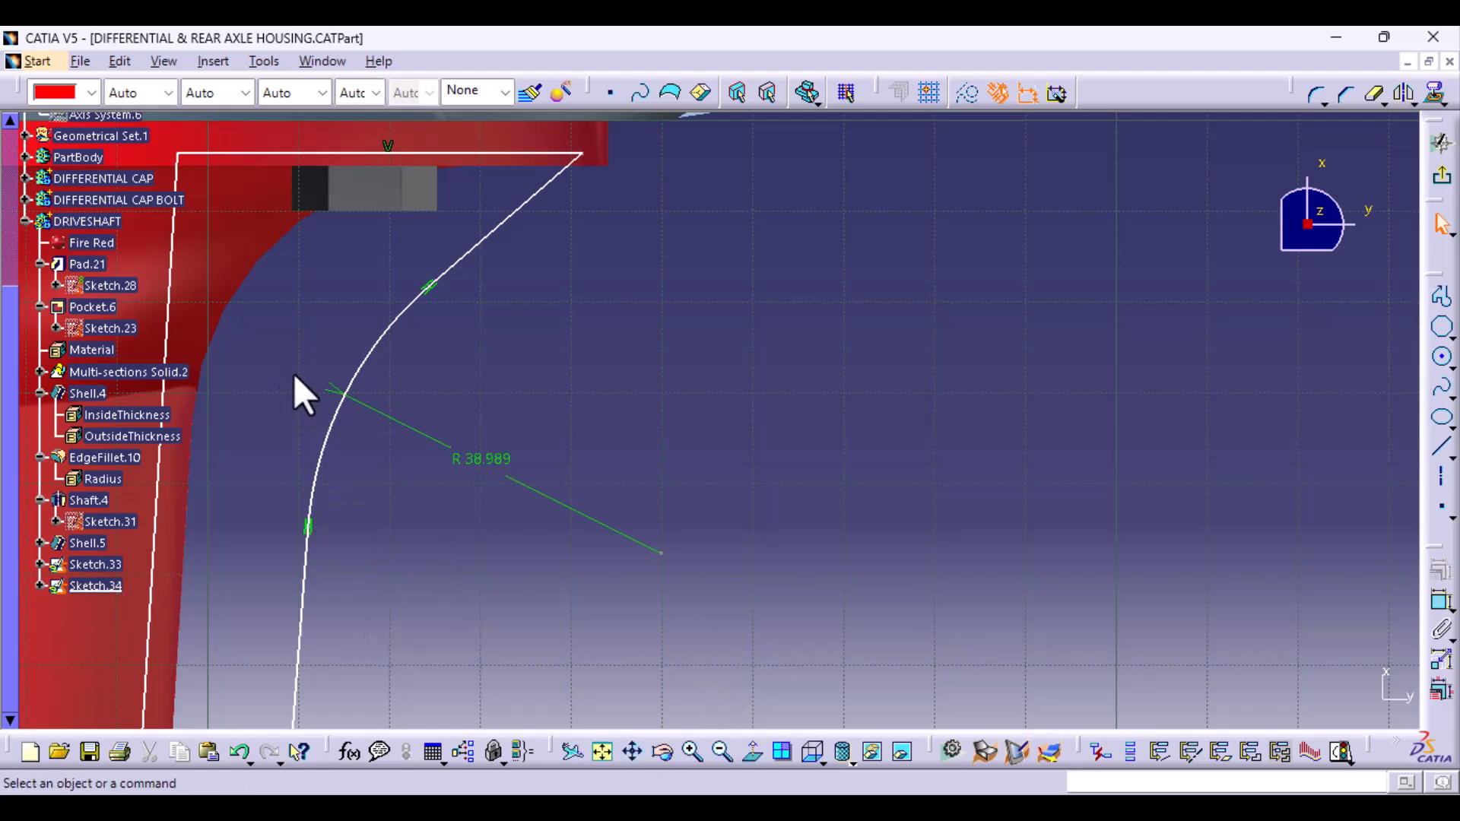
- Dimension the length of the profile's horizontal line along the flange
middle_click_drag(487, 450, 489, 660)
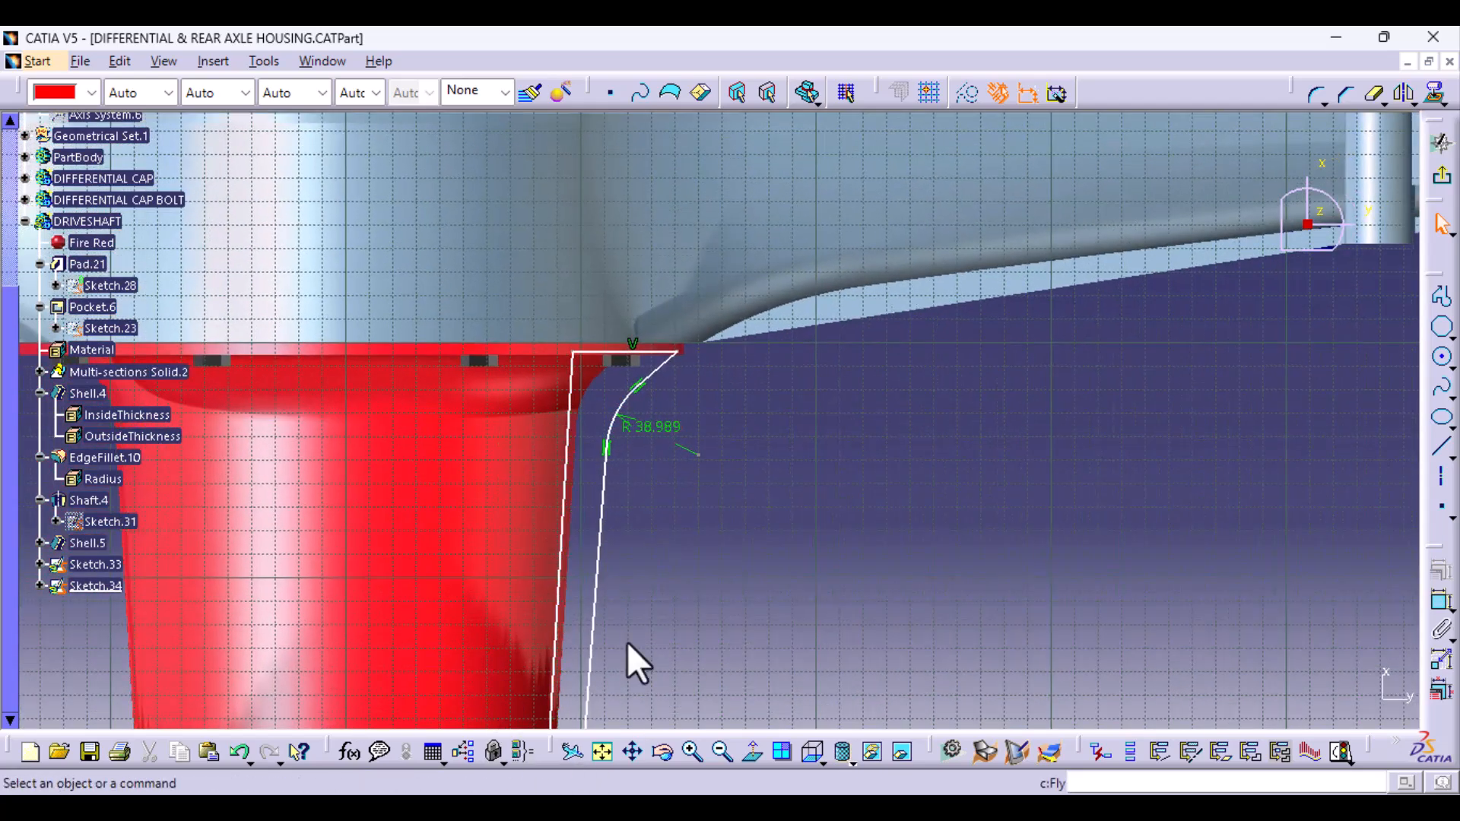
mouse_move(703, 457)
left_mouse_down()
mouse_move(669, 450)
mouse_move(691, 491)
mouse_move(682, 479)
left_mouse_up()
mouse_move(749, 603)
middle_mouse_down()
mouse_move(720, 404)
mouse_move(717, 526)
mouse_move(814, 775)
middle_mouse_up()
left_click(609, 464)
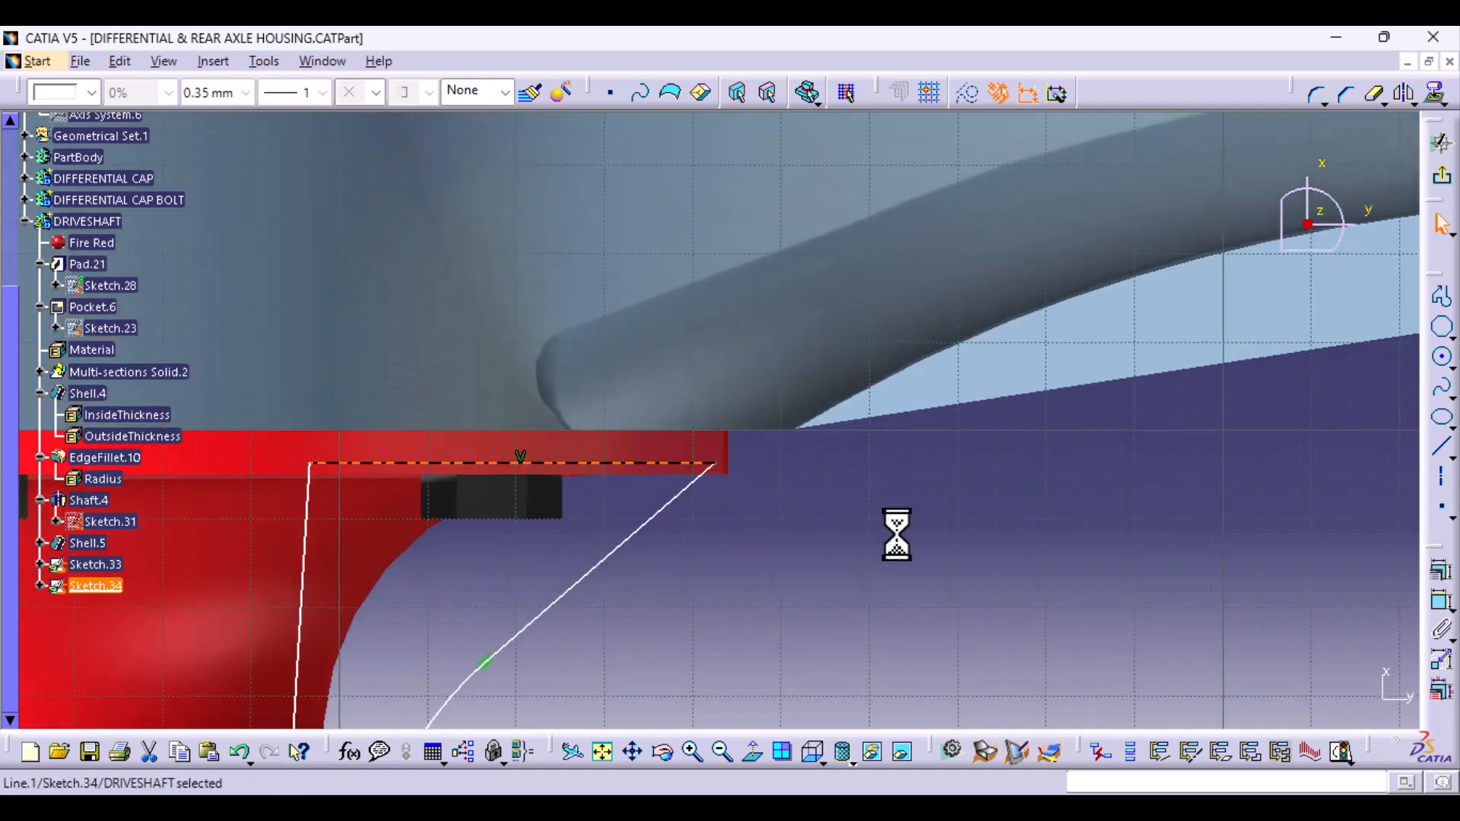
left_click(1442, 602)
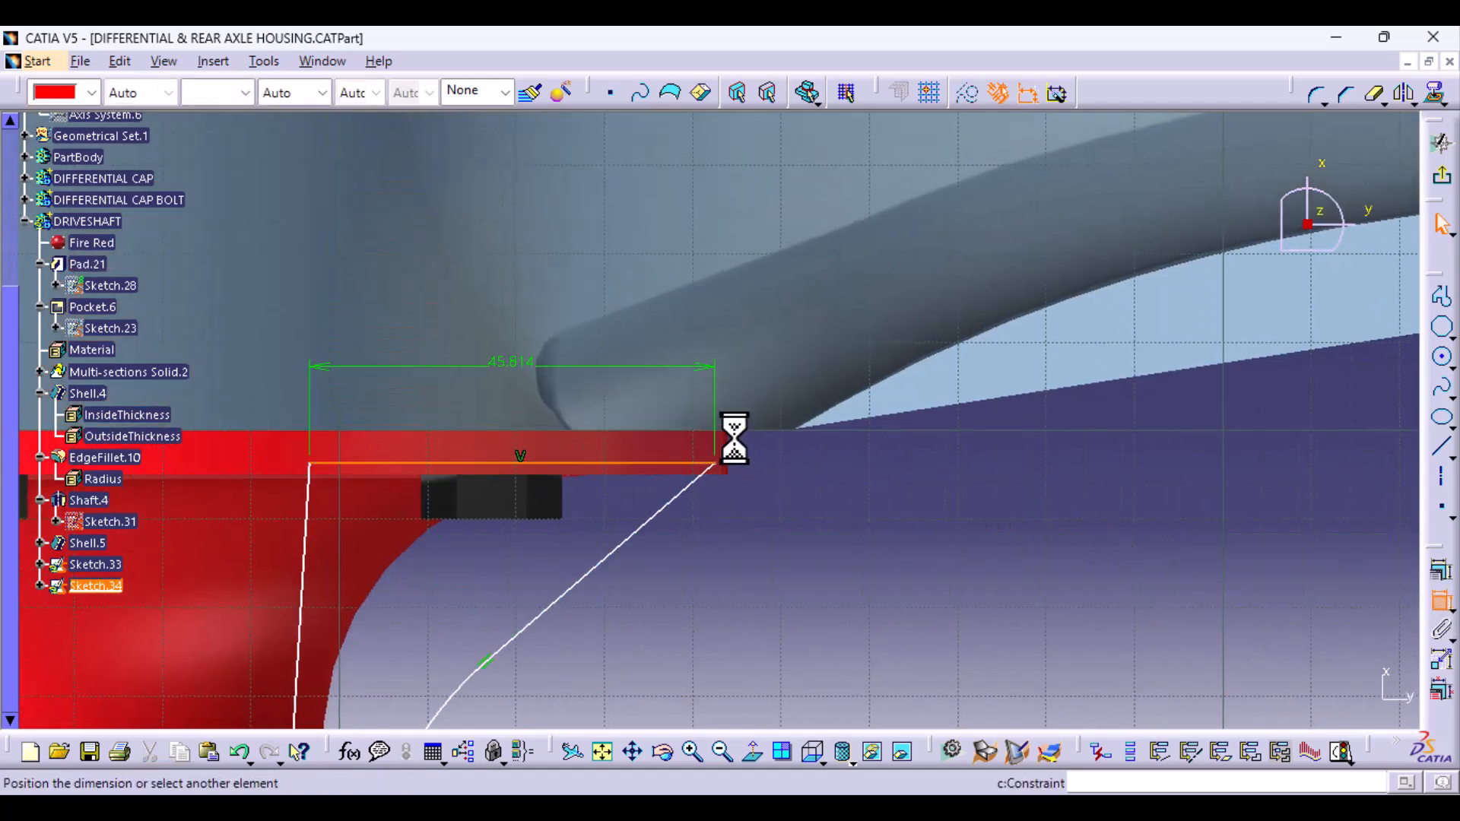
left_click(934, 437)
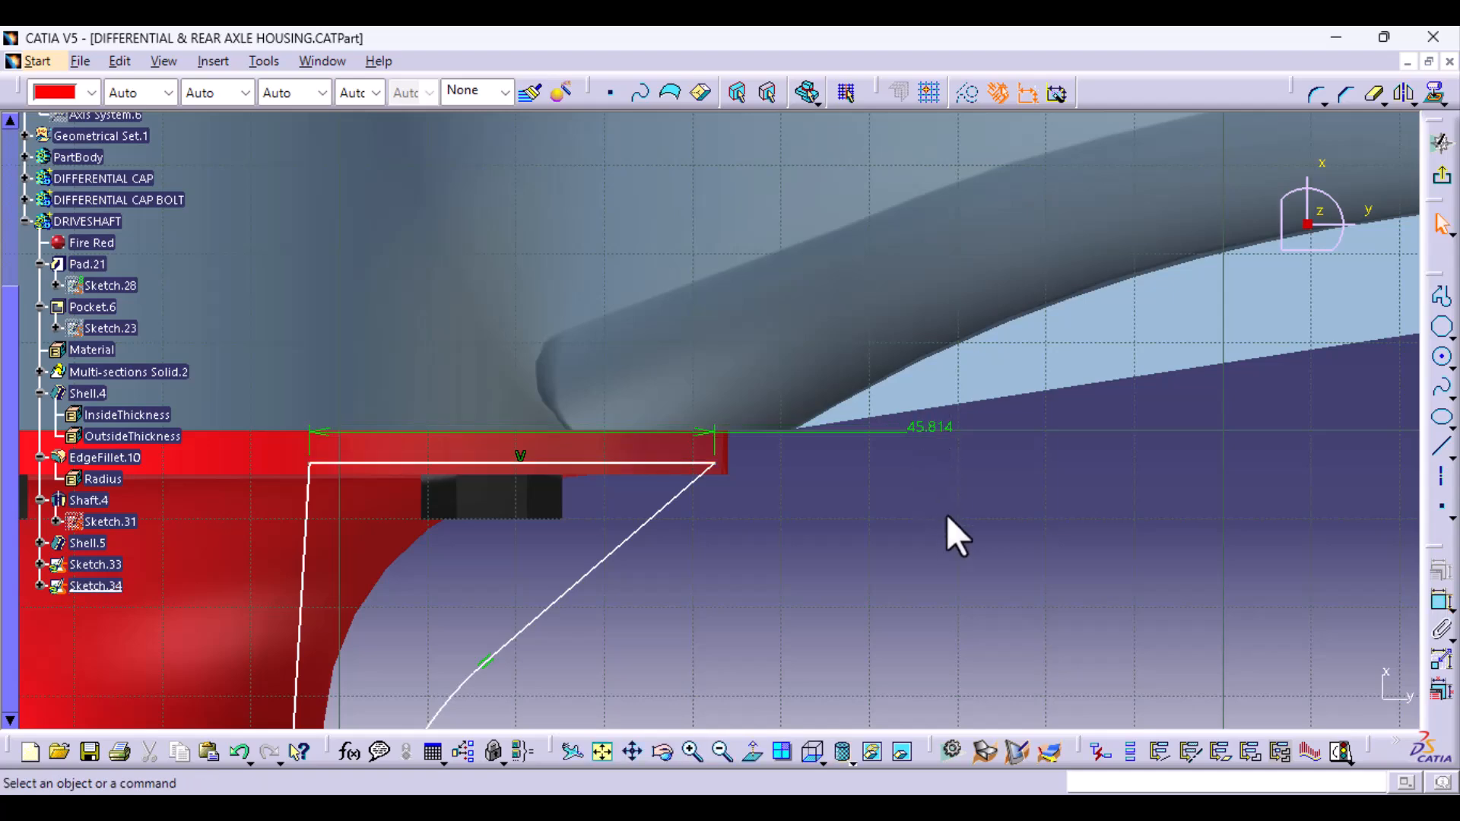
- Move the corner arc's centre so the profile sits closer to the tapered tube, and delete the corner's radius dimension
mouse_move(689, 645)
middle_mouse_down()
mouse_move(723, 466)
mouse_move(726, 591)
middle_mouse_up()
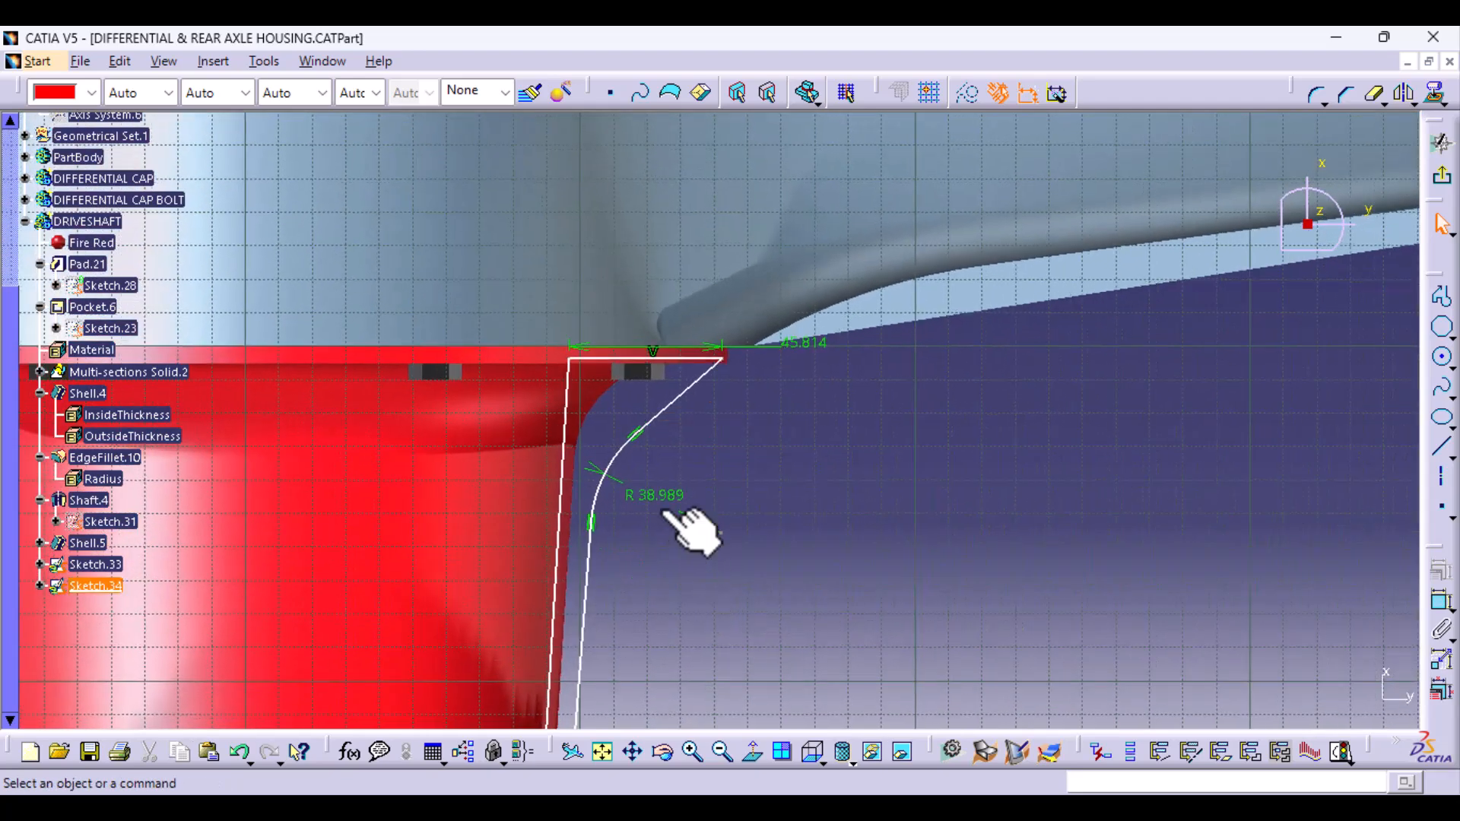
mouse_move(721, 533)
left_mouse_down()
mouse_move(714, 510)
mouse_move(711, 529)
left_mouse_up()
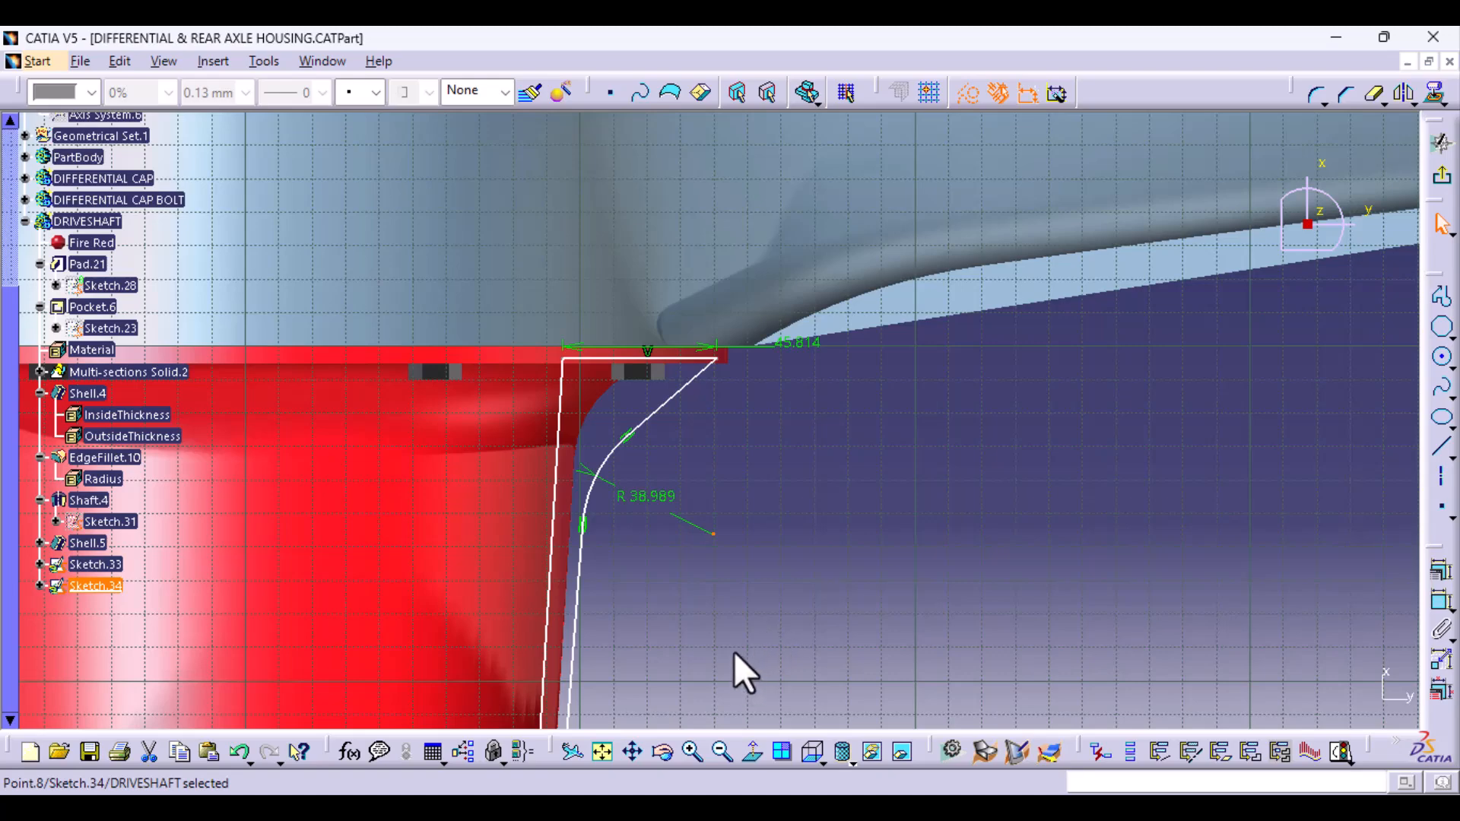
middle_click_drag(664, 651, 673, 366)
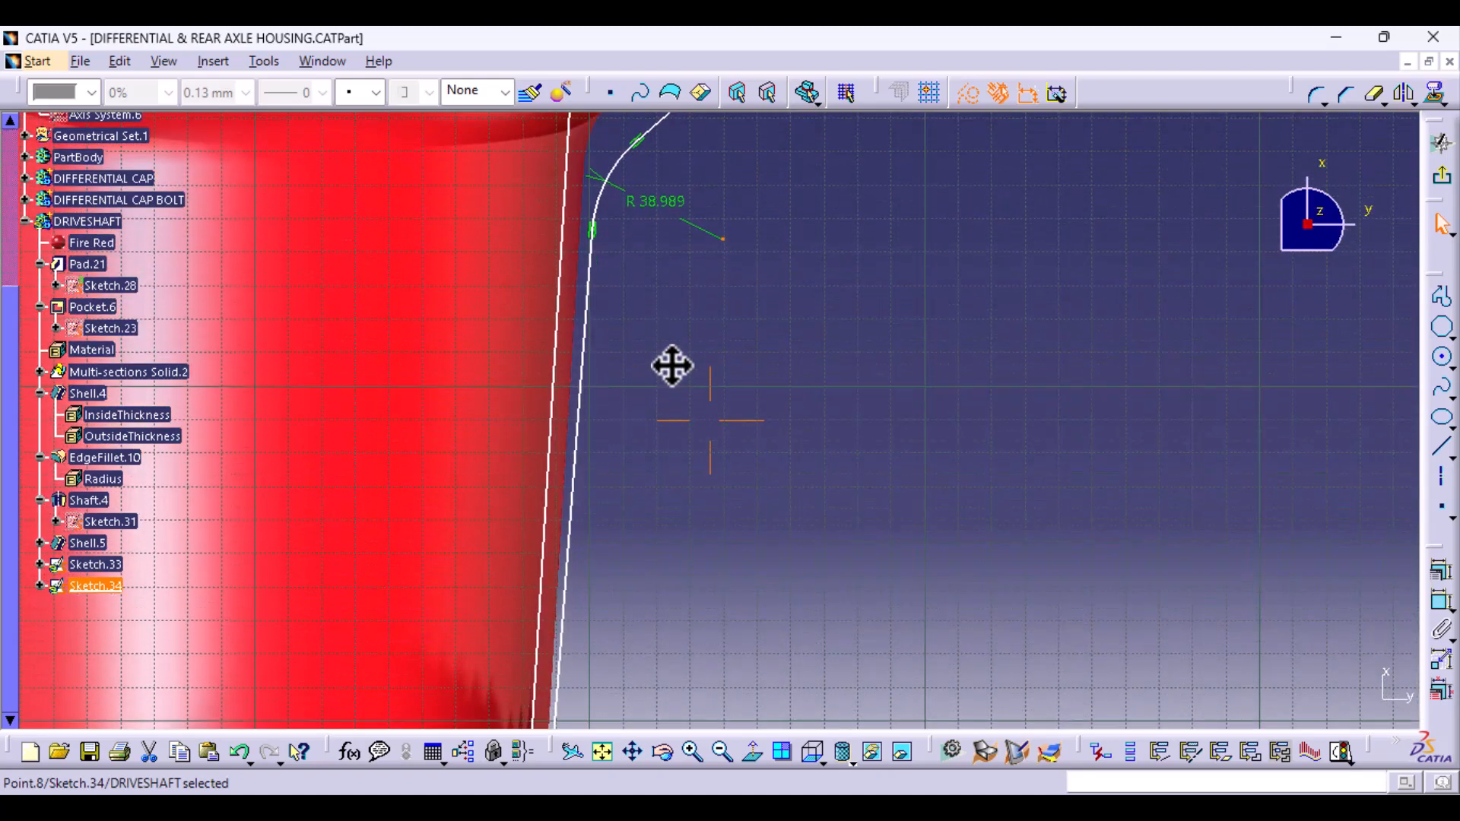
middle_click_drag(717, 523, 717, 208)
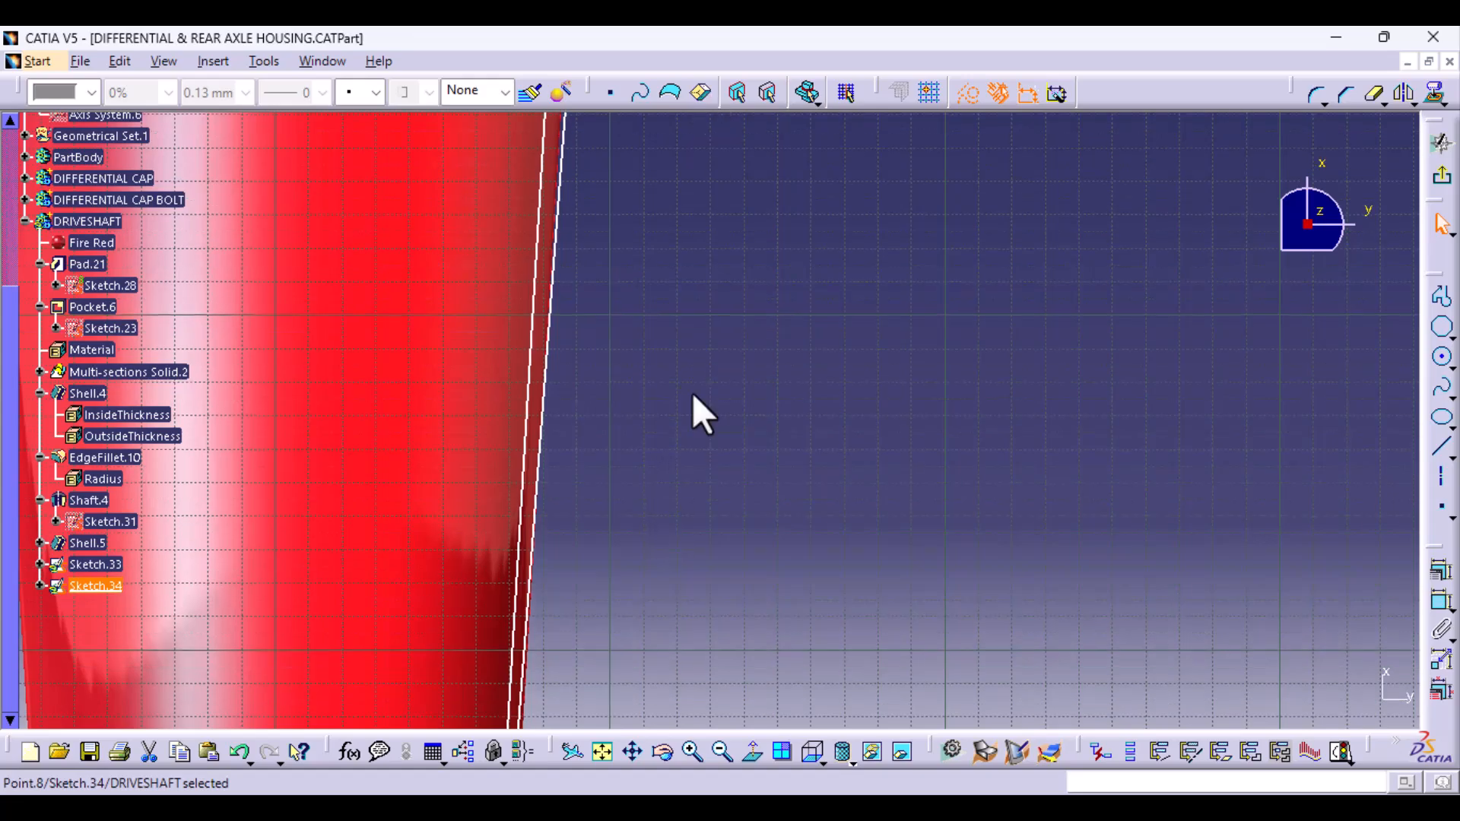
mouse_move(694, 414)
middle_mouse_down()
mouse_move(678, 658)
mouse_move(684, 539)
middle_mouse_up()
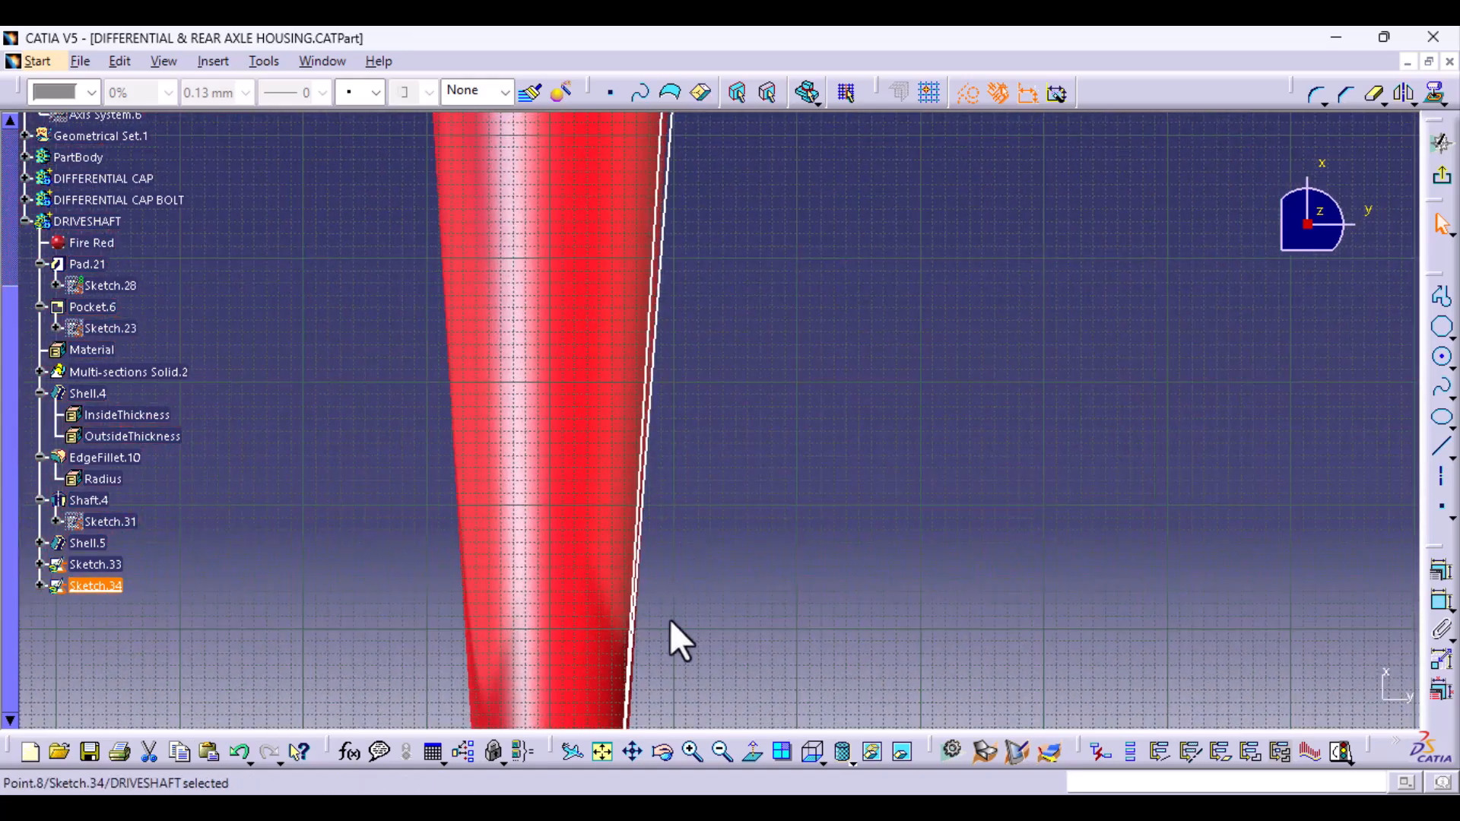
mouse_move(671, 621)
middle_mouse_down()
mouse_move(636, 235)
mouse_move(544, 818)
middle_mouse_up()
middle_click_drag(710, 420, 706, 421)
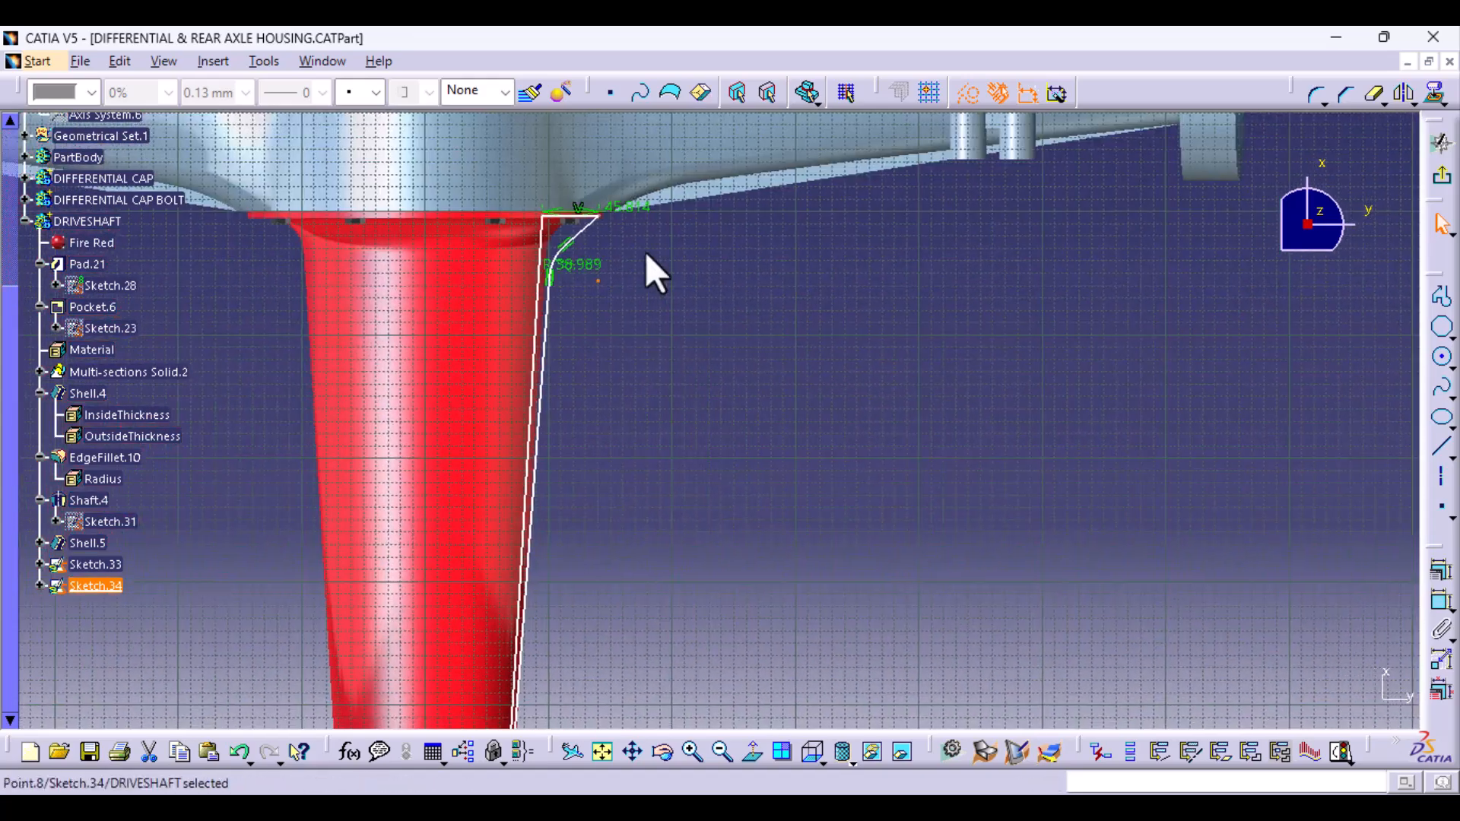
double_click(596, 268)
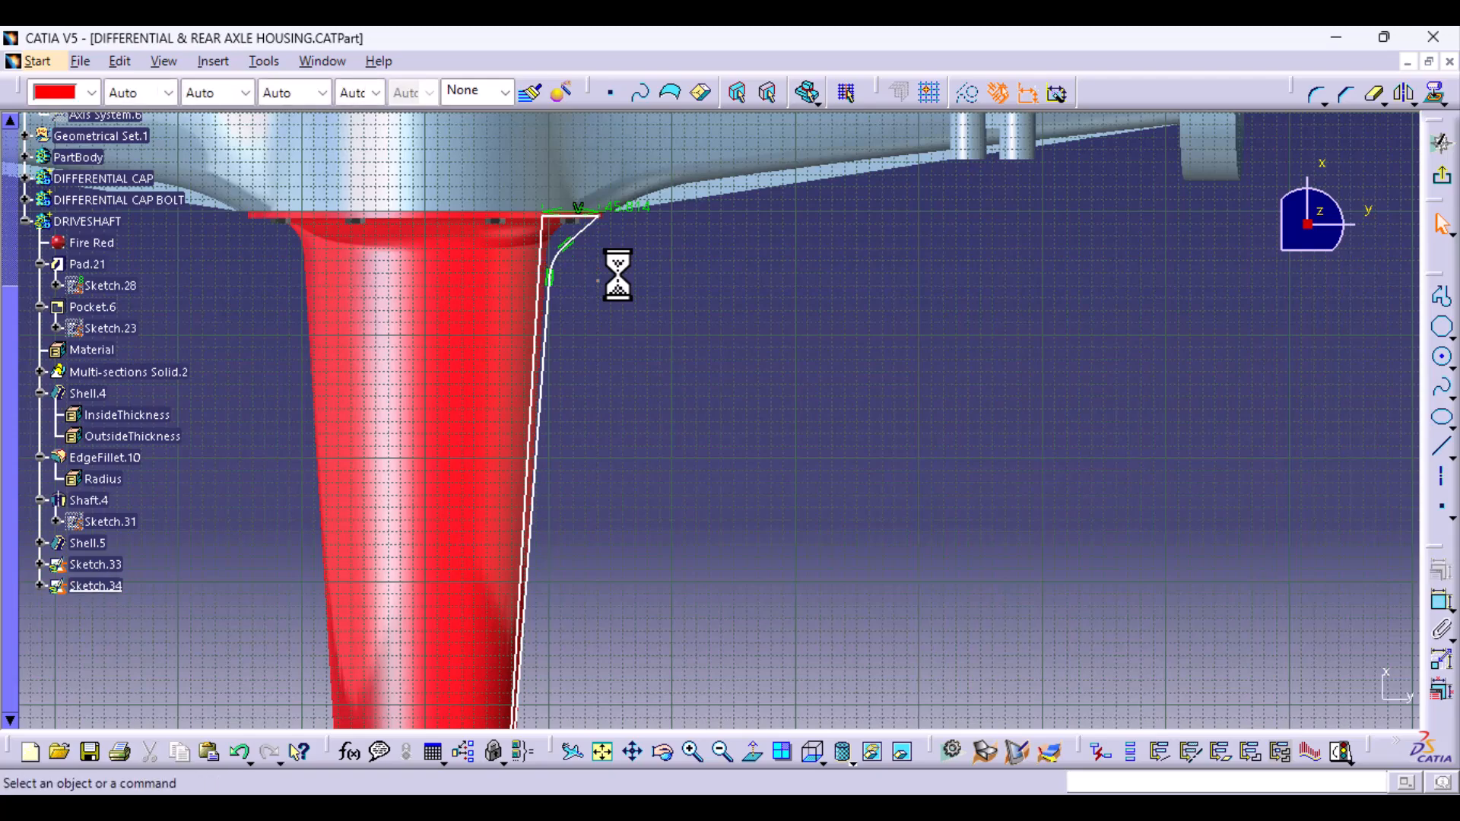
- Move the profile's far end point up to where the tapered tube meets the first step of the stepped end
middle_click_drag(696, 670, 694, 33)
middle_click_drag(585, 432, 600, 588)
mouse_move(634, 399)
left_mouse_down()
mouse_move(629, 603)
mouse_move(613, 642)
mouse_move(642, 703)
left_mouse_up()
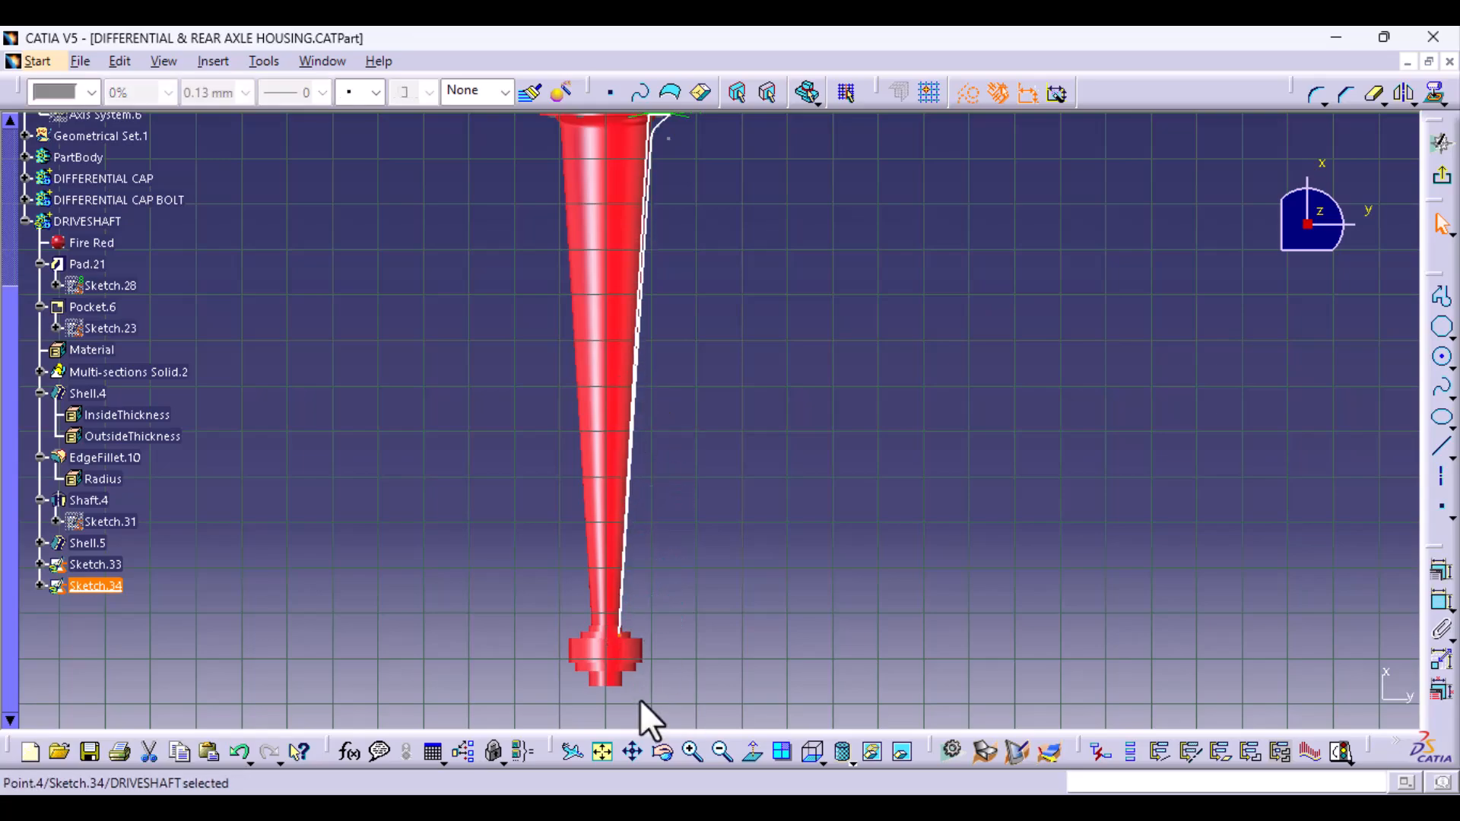
middle_click_drag(643, 703, 617, 543)
middle_click_drag(568, 679, 740, 389)
middle_click_drag(719, 591, 699, 461)
middle_click_drag(634, 624, 709, 273)
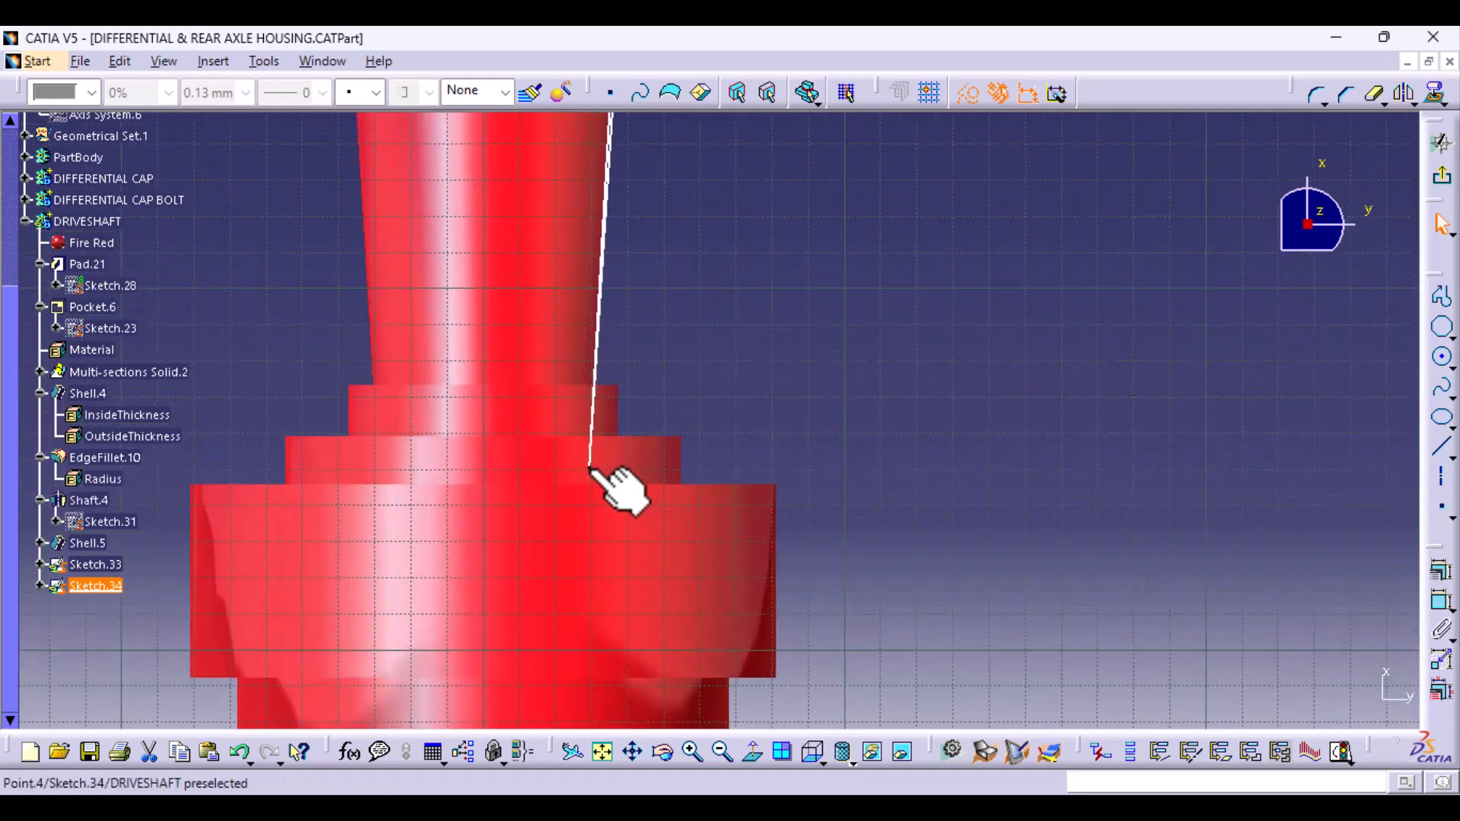
left_click_drag(590, 466, 597, 403)
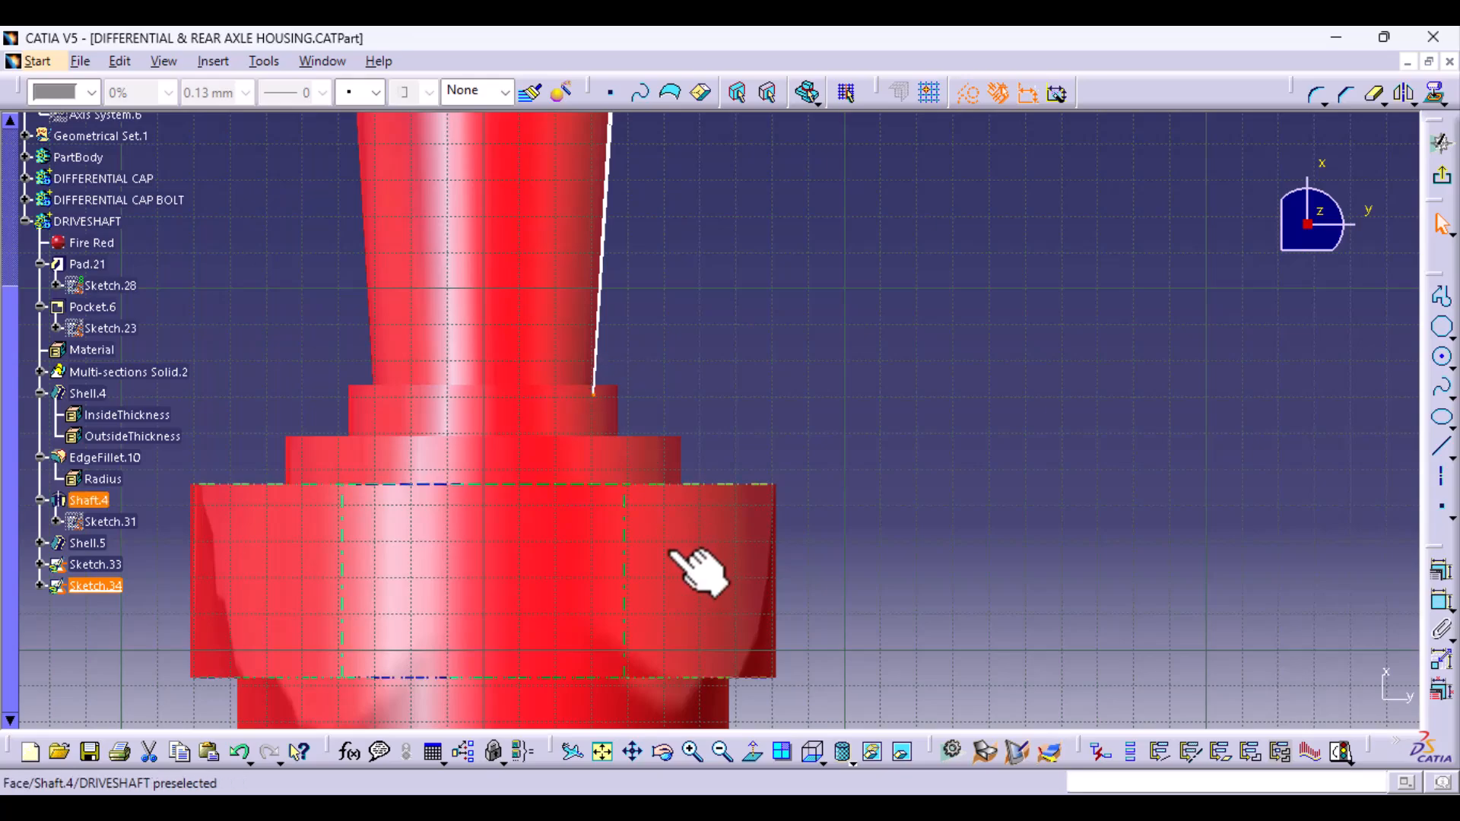
- Exit the sketch and try to pad the Sketch.34 profile by 5 mm
mouse_move(694, 570)
middle_mouse_down()
mouse_move(671, 459)
mouse_move(586, 375)
mouse_move(797, 693)
middle_mouse_up()
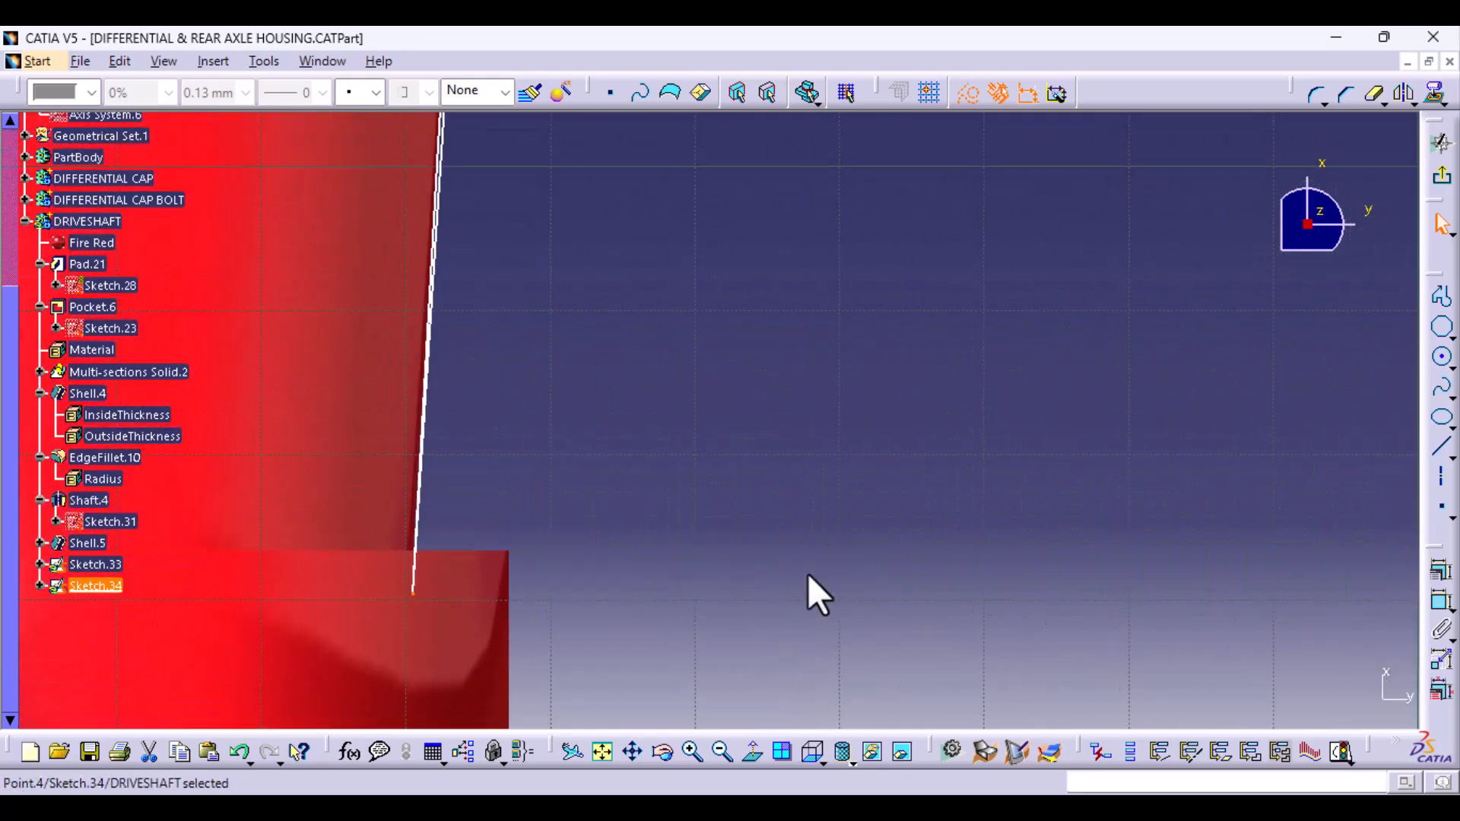
middle_click_drag(830, 496, 822, 745)
middle_click_drag(857, 385, 759, 753)
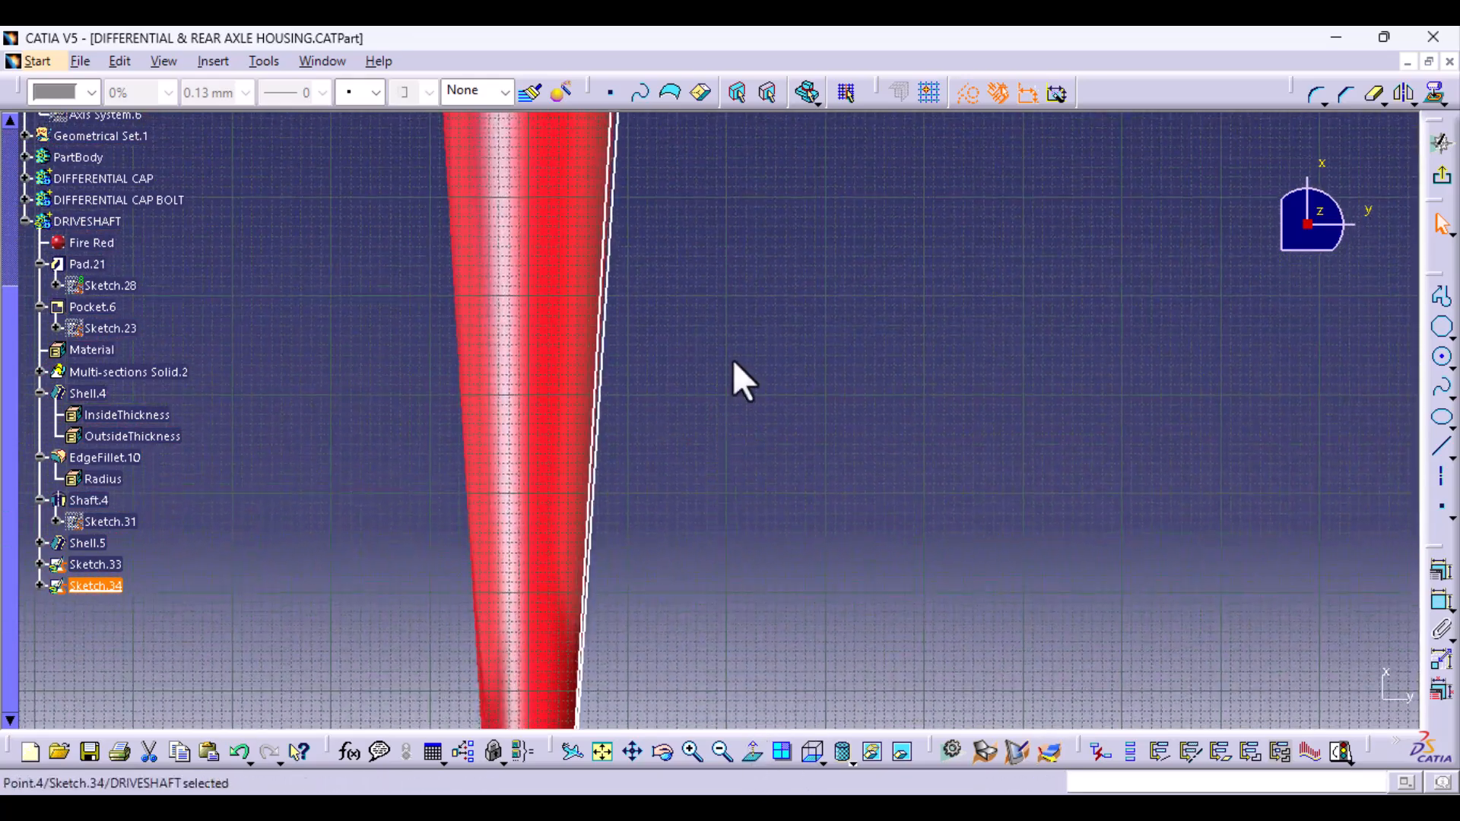
middle_click_drag(733, 381, 758, 496)
middle_click_drag(768, 308, 764, 648)
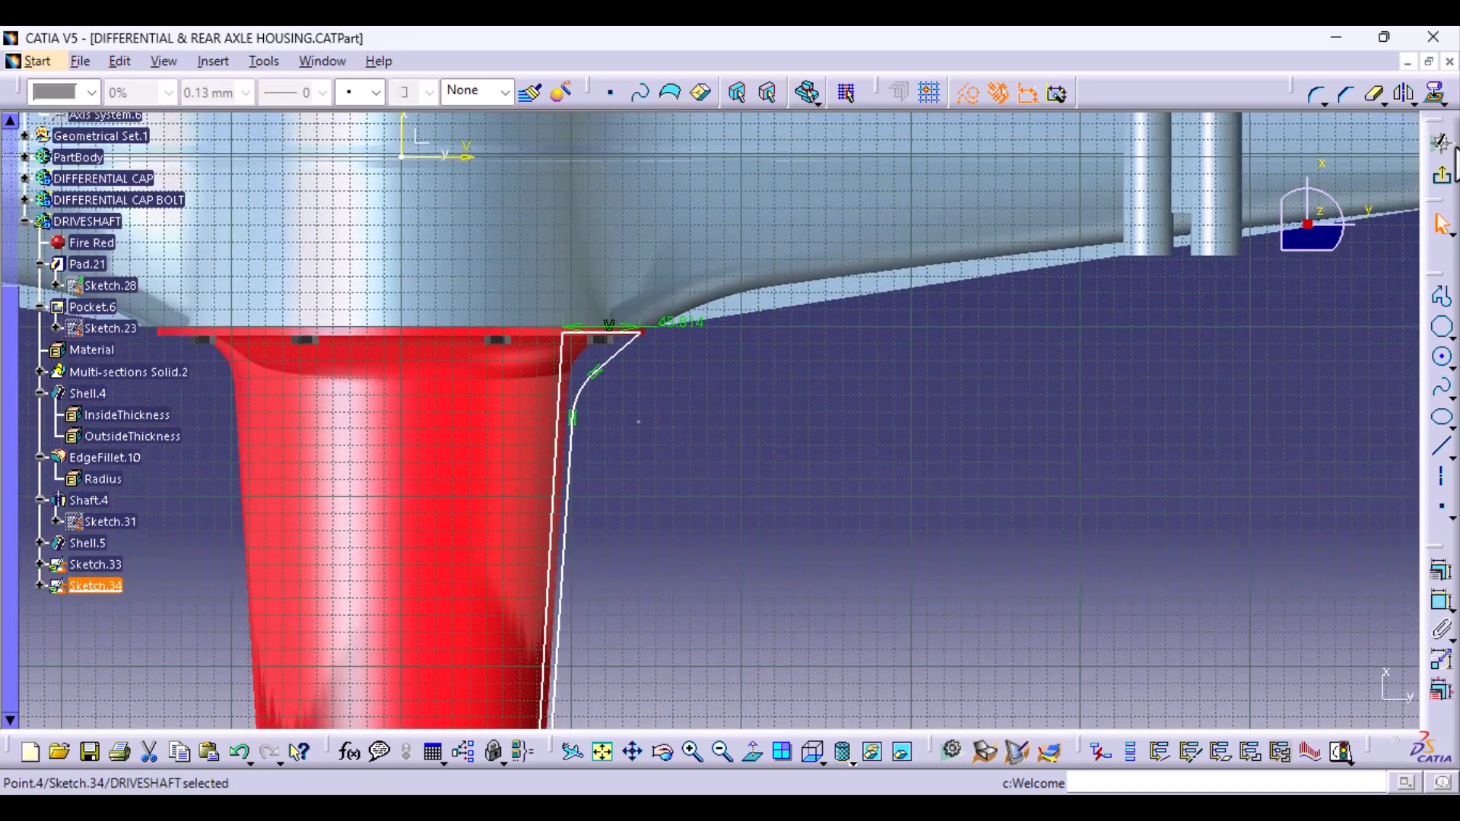
left_click(1439, 177)
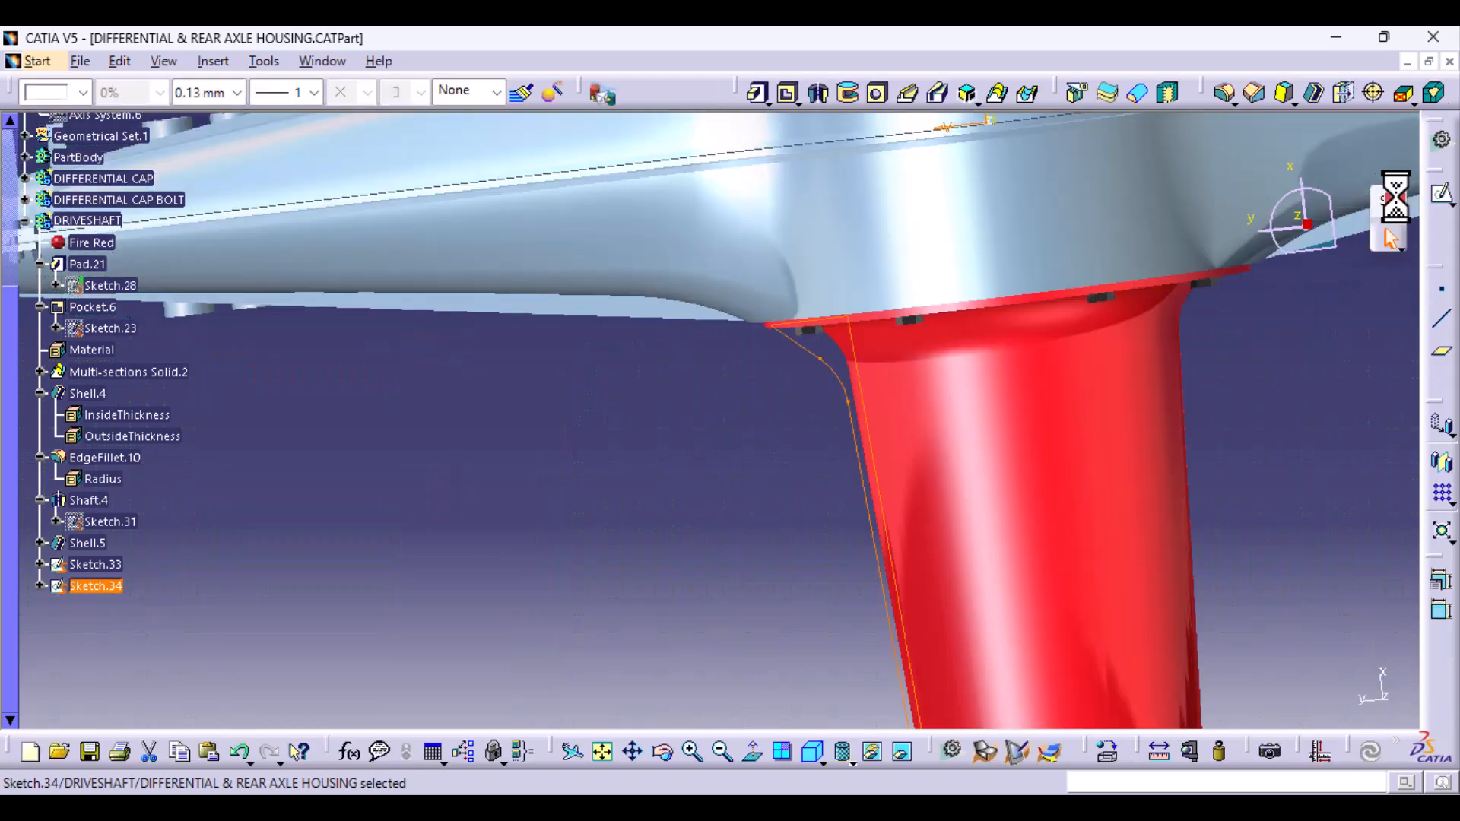
middle_click_drag(771, 445, 852, 166)
left_click(759, 93)
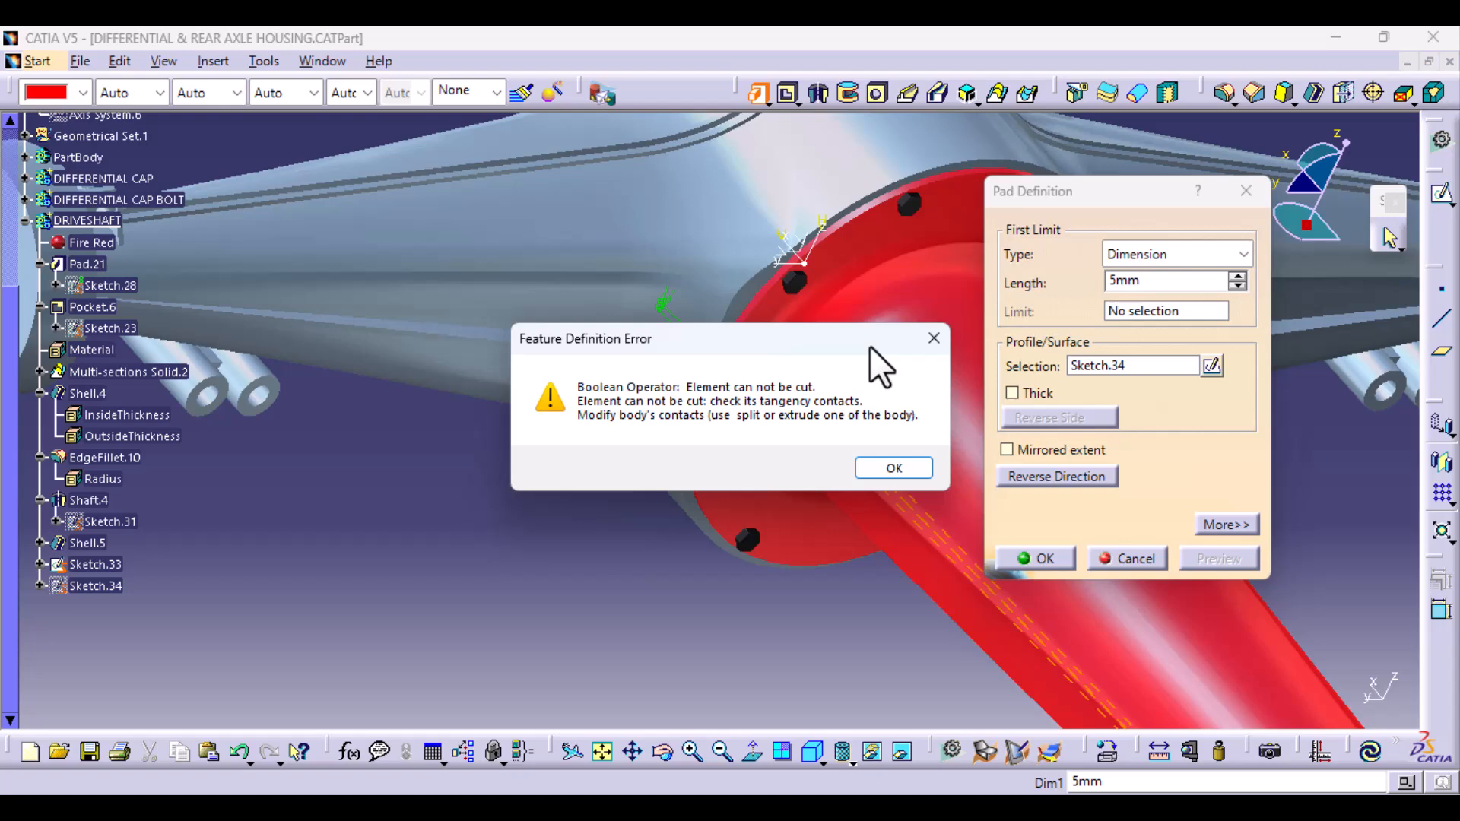
left_click(933, 338)
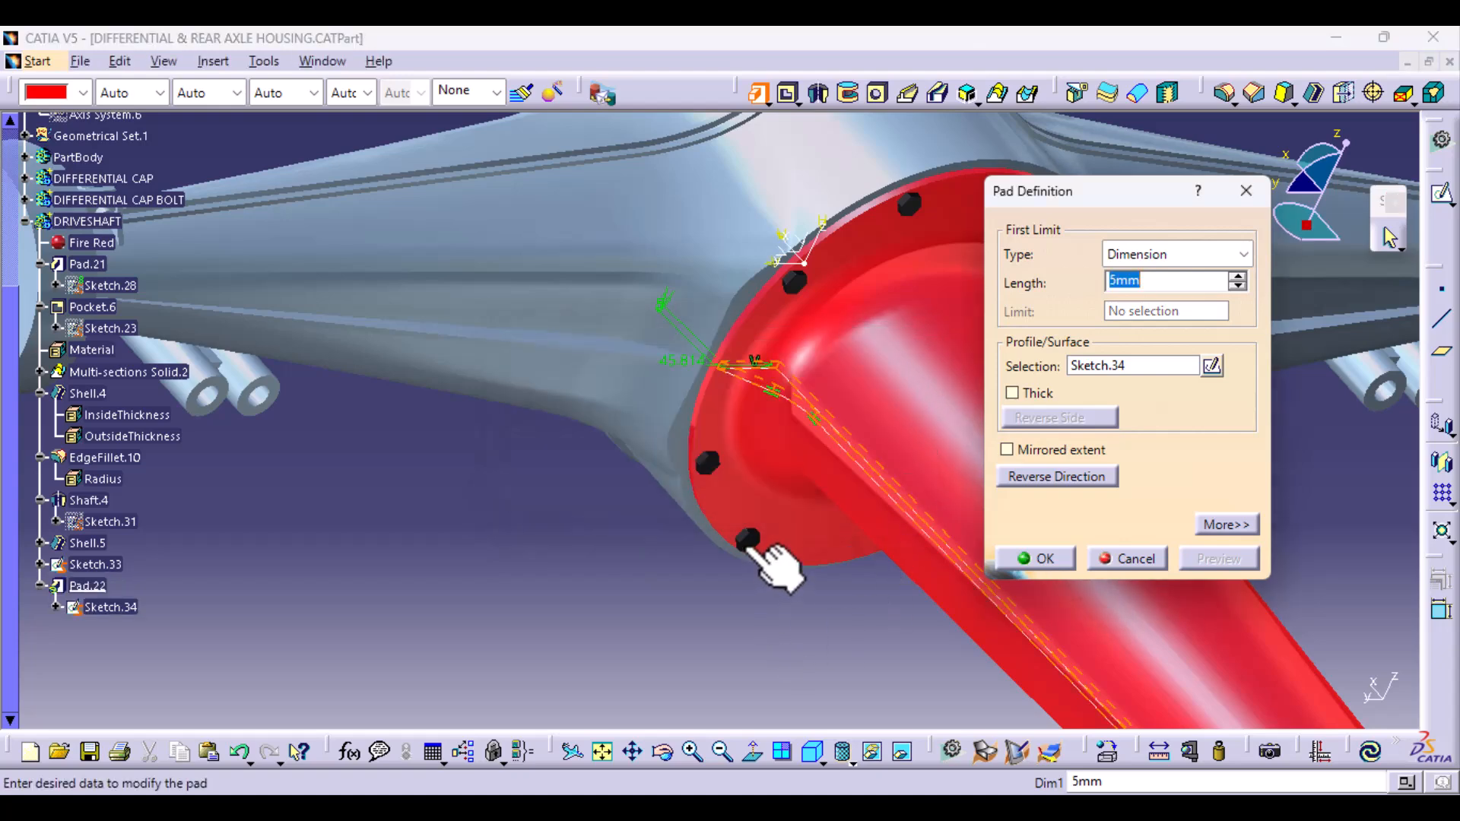
middle_click_drag(772, 560, 989, 563)
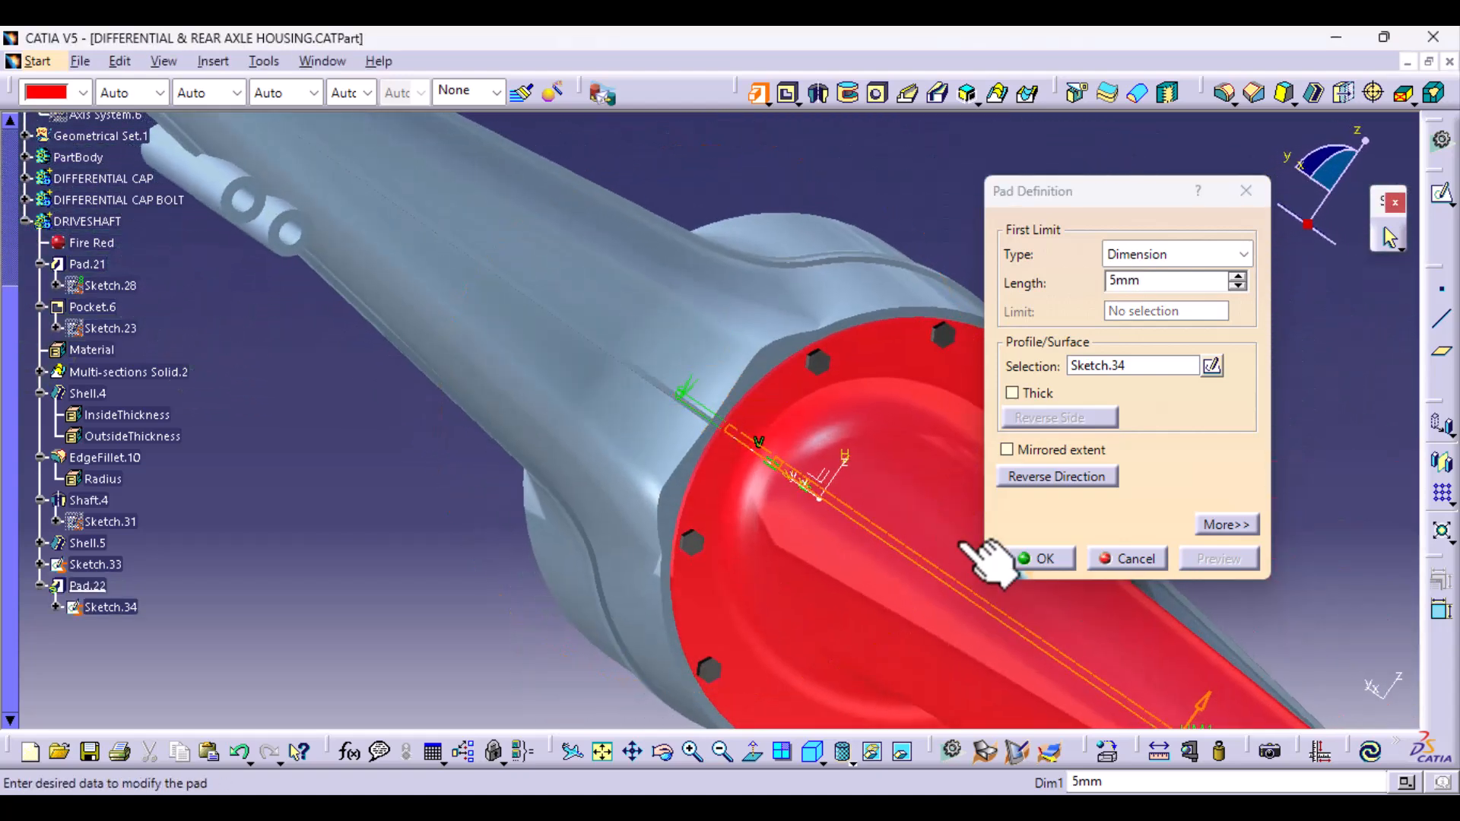
left_click(1124, 559)
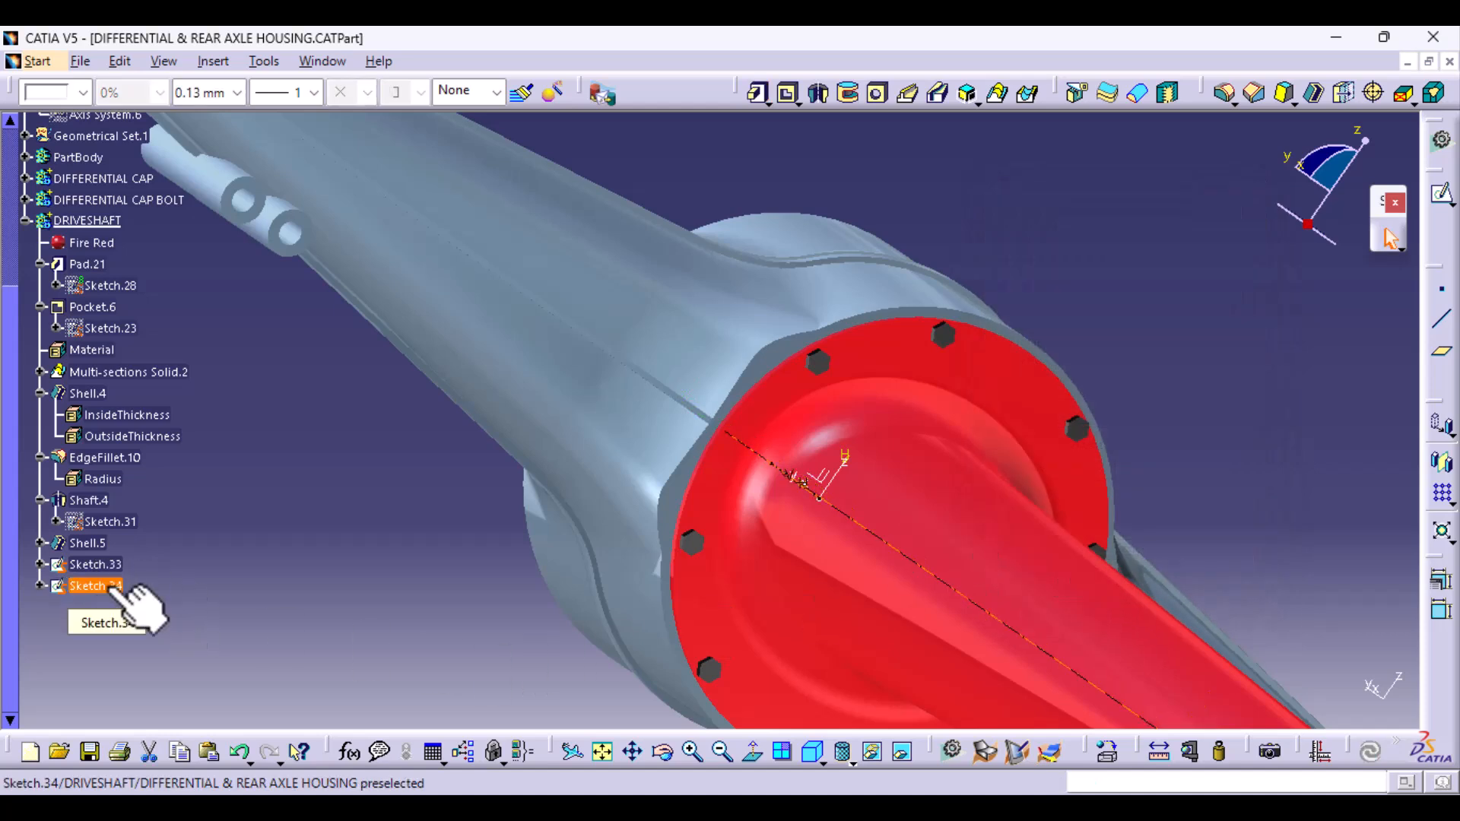
- Undo the last action, and delete Sketch.34 and Sketch.33 from the DRIVESHAFT body
left_click(119, 589)
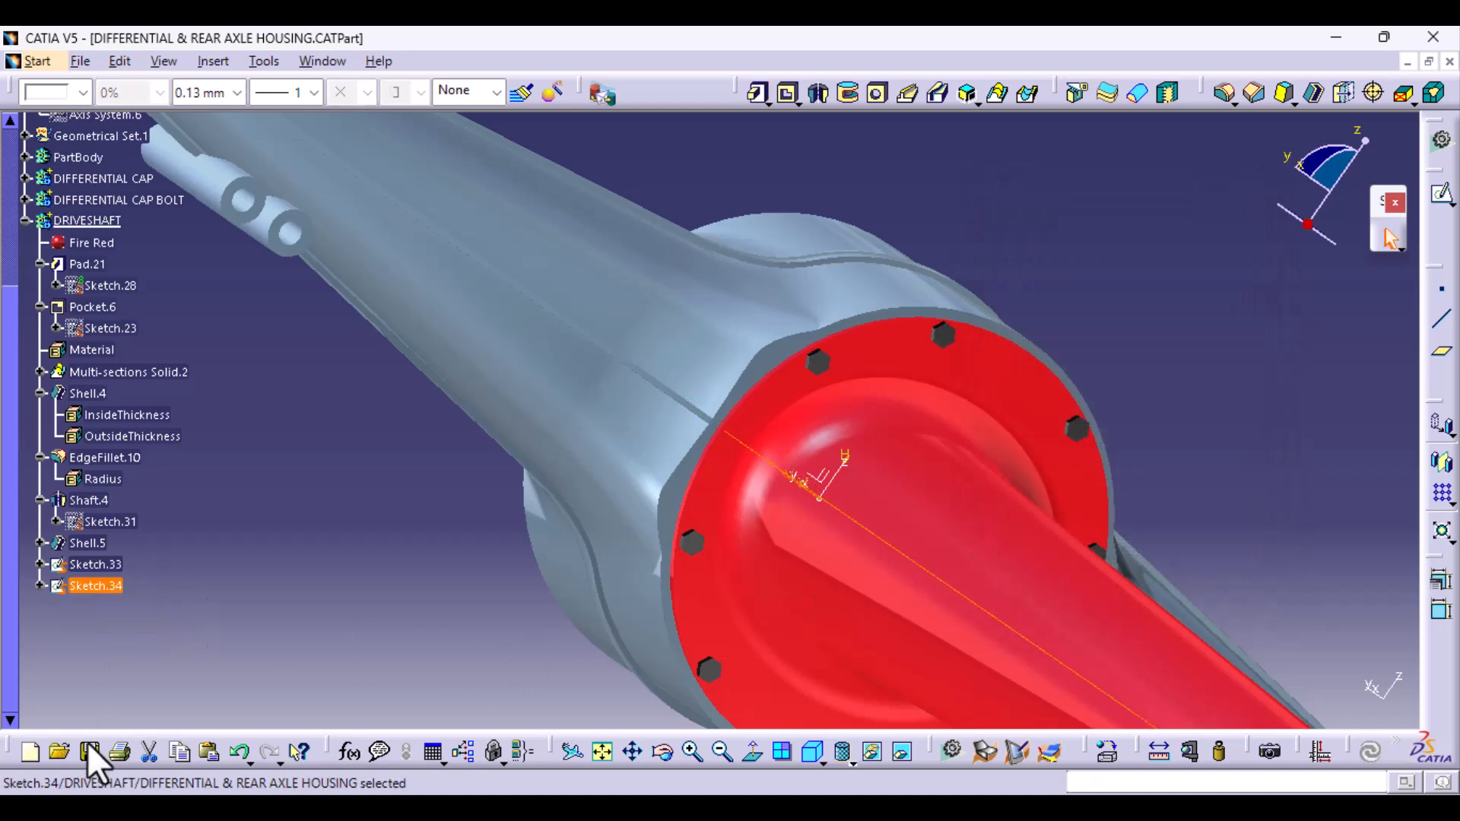
left_click(233, 751)
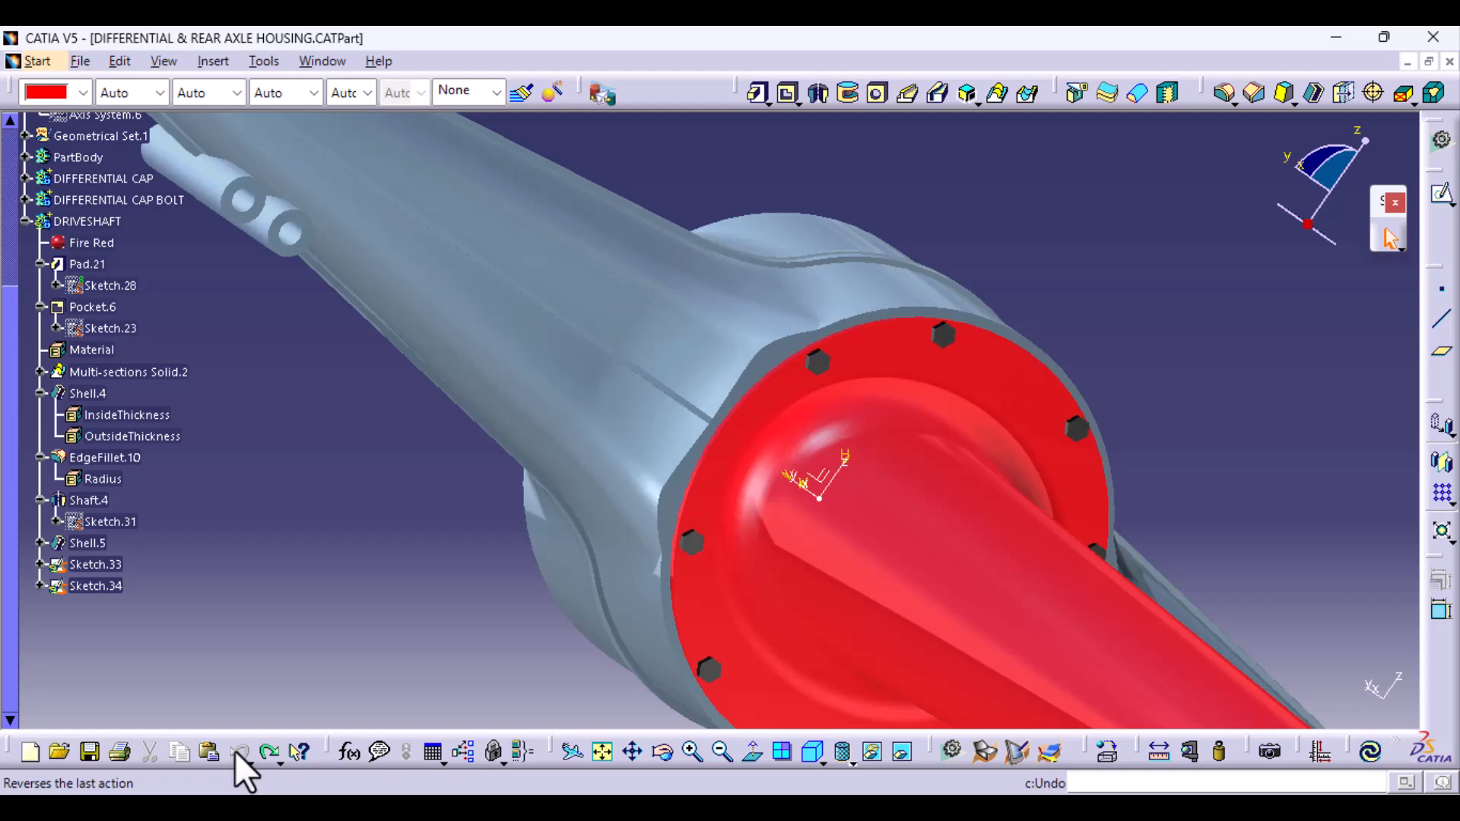
left_click(99, 586)
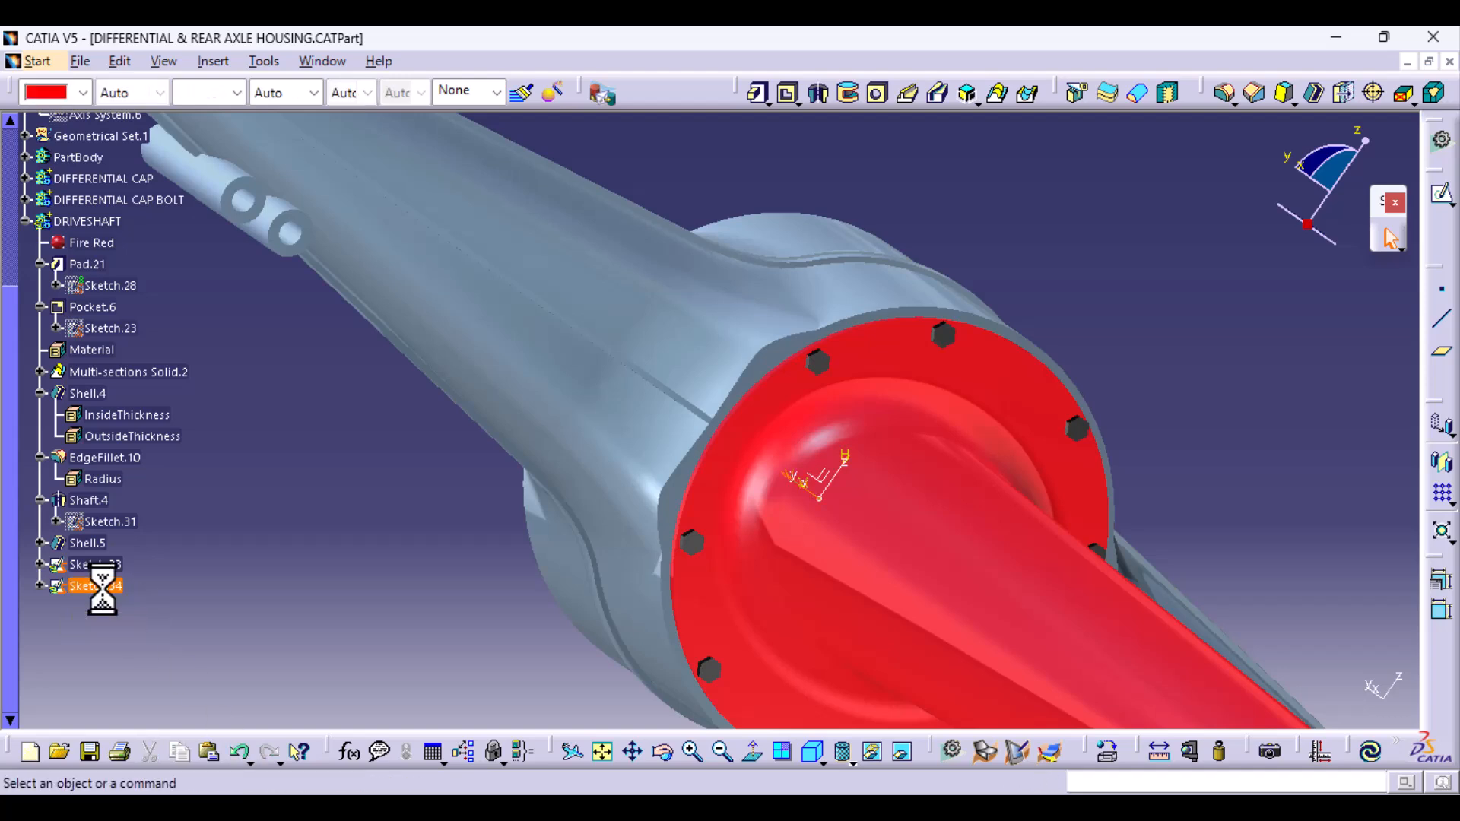
key("Delete")
left_click(105, 565)
key("Delete")
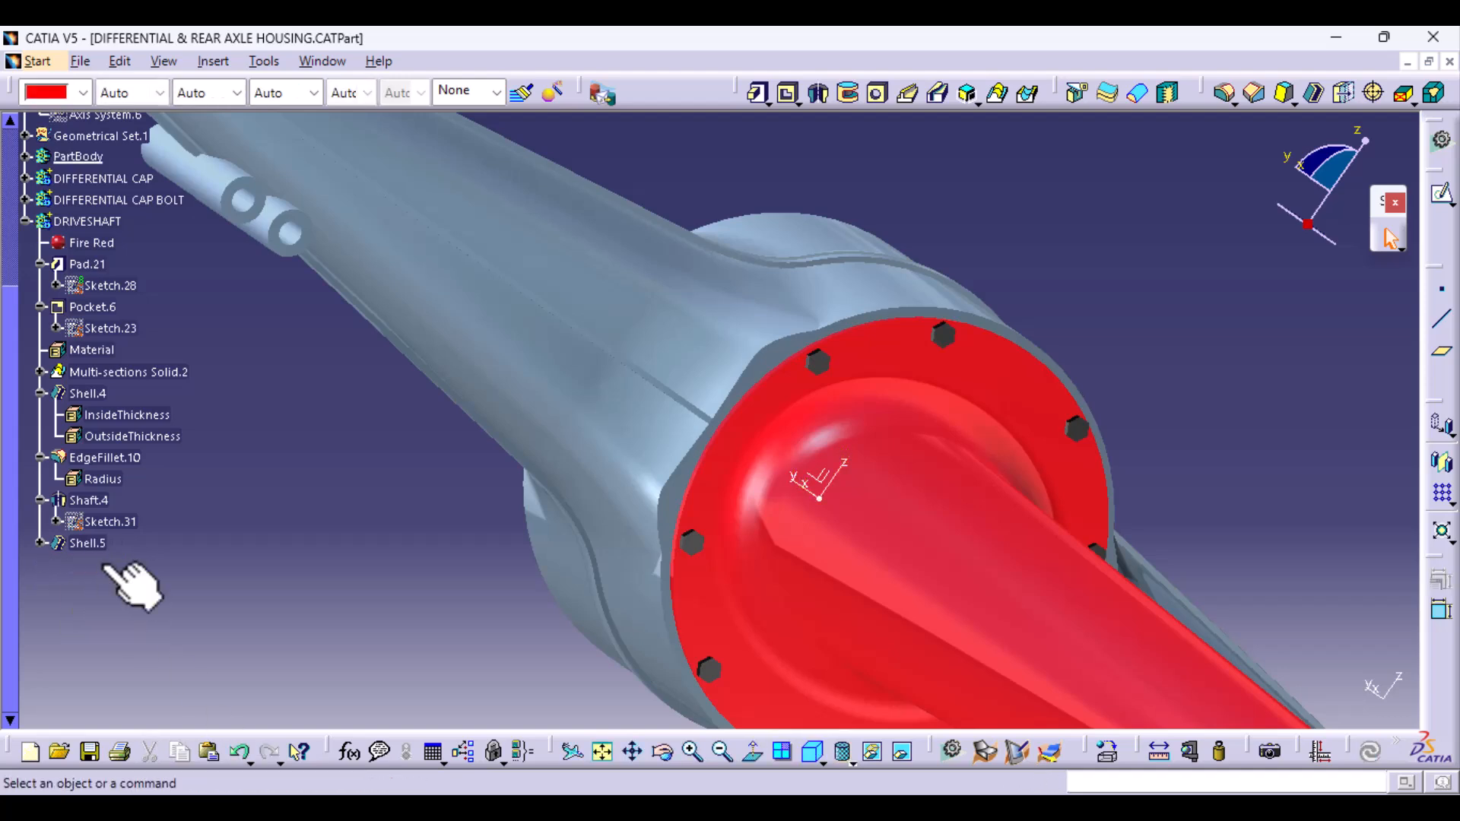
- Delete the Shell.5 feature from the DRIVESHAFT body
left_click(85, 543)
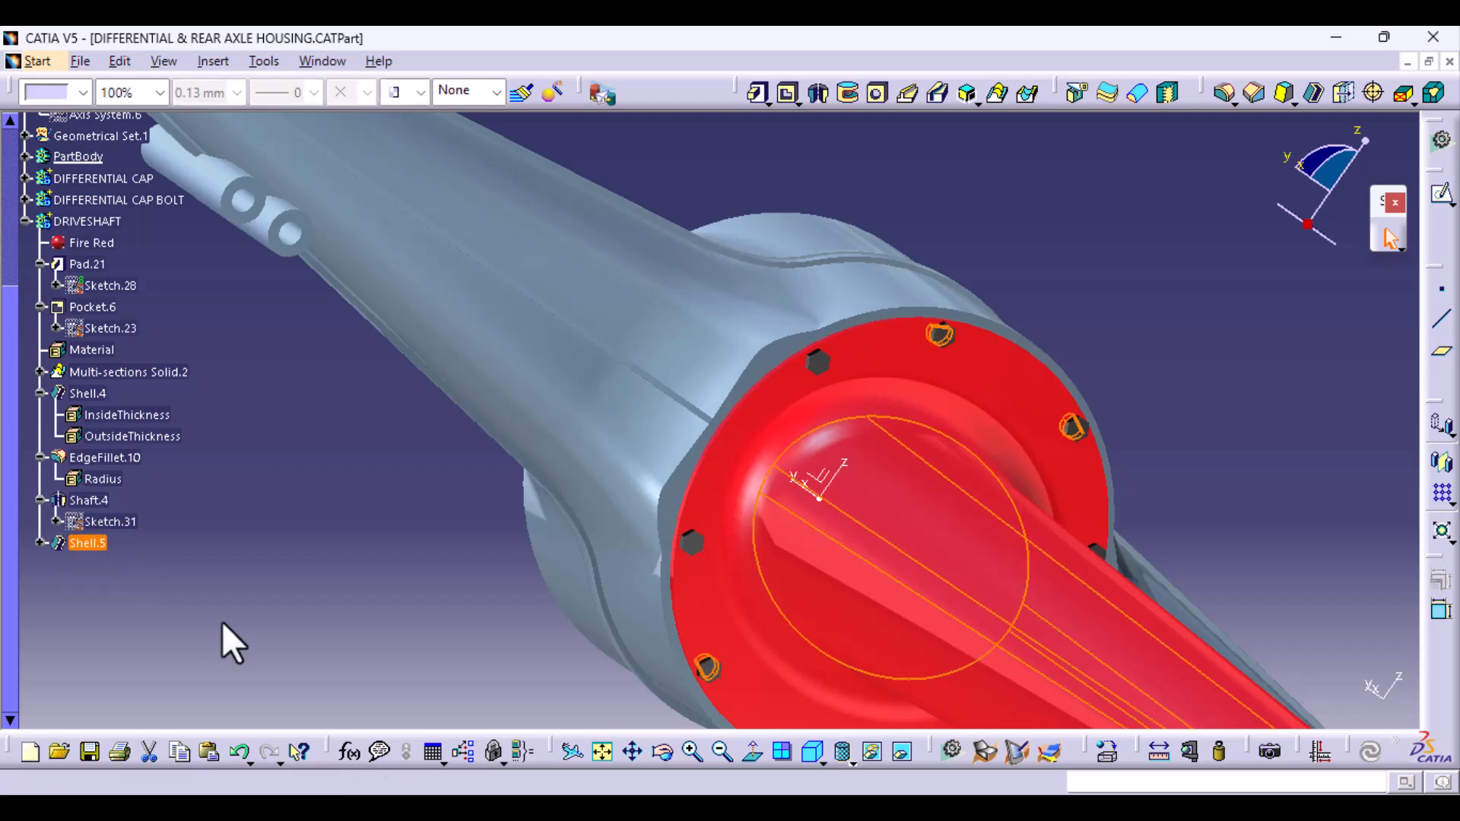
key("Delete")
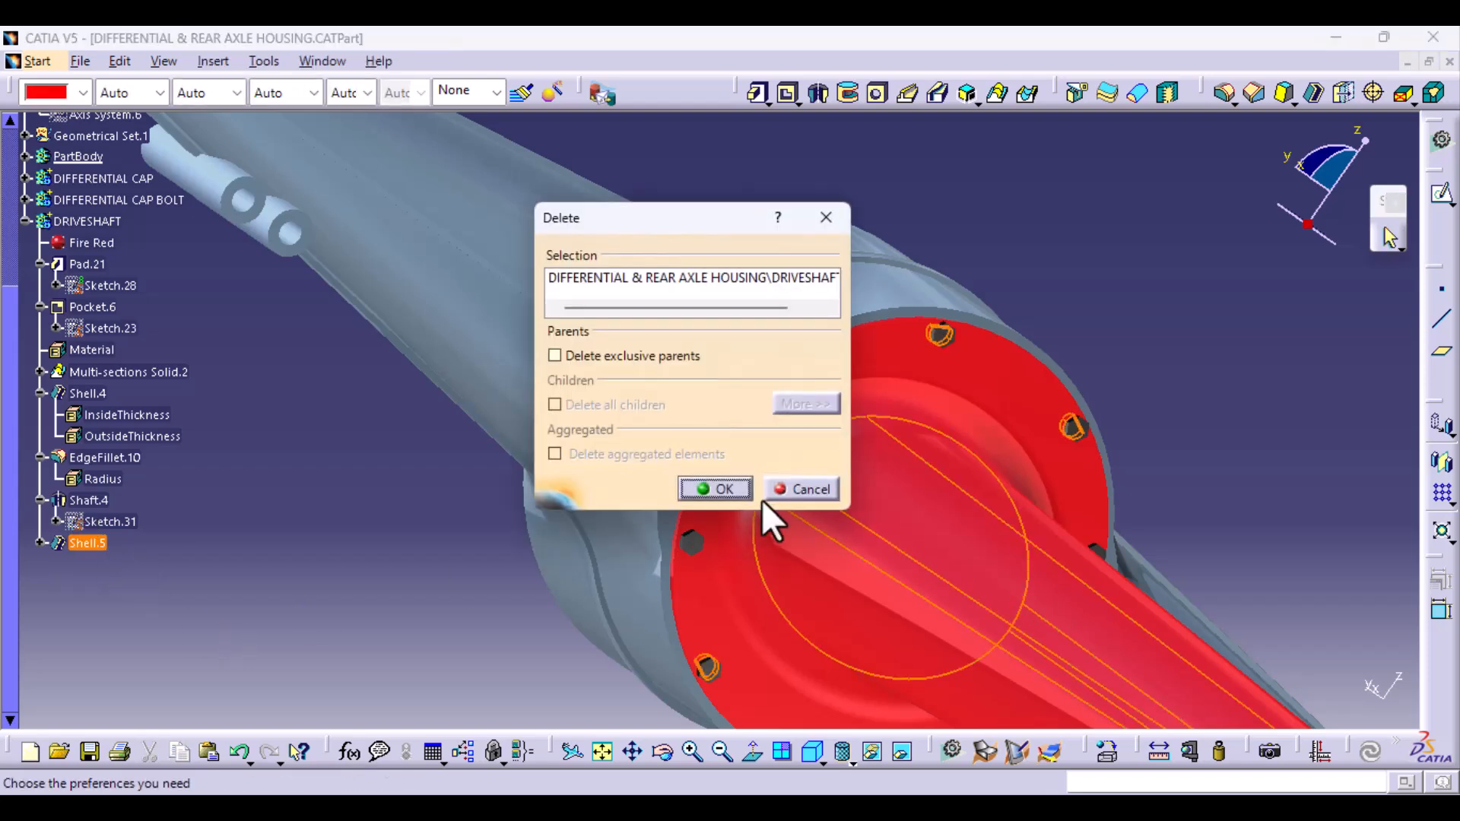
left_click(722, 486)
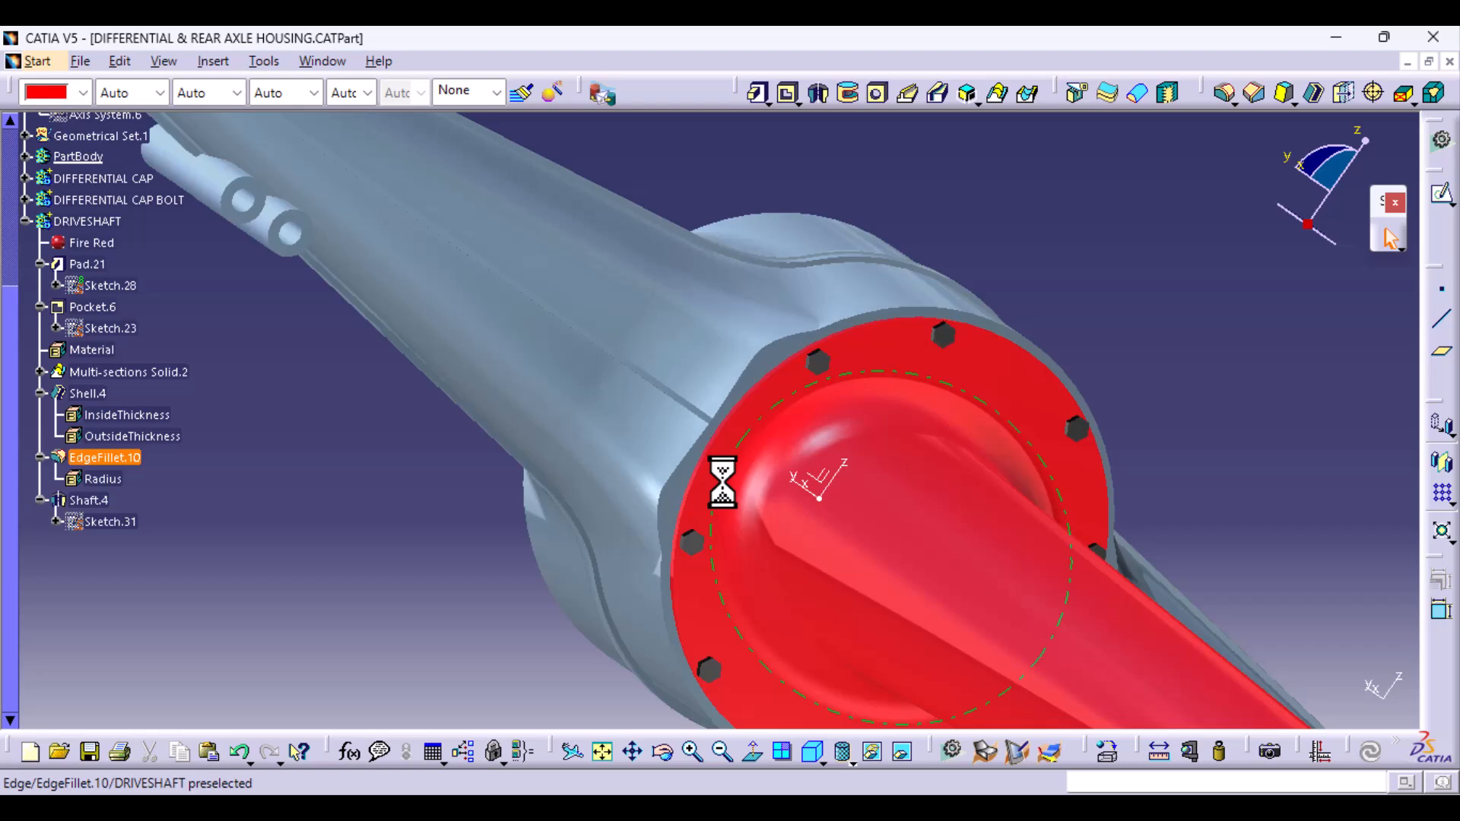
- Start a new sketch on the xy plane at the centre of the differential housing
middle_click_drag(943, 438, 733, 544)
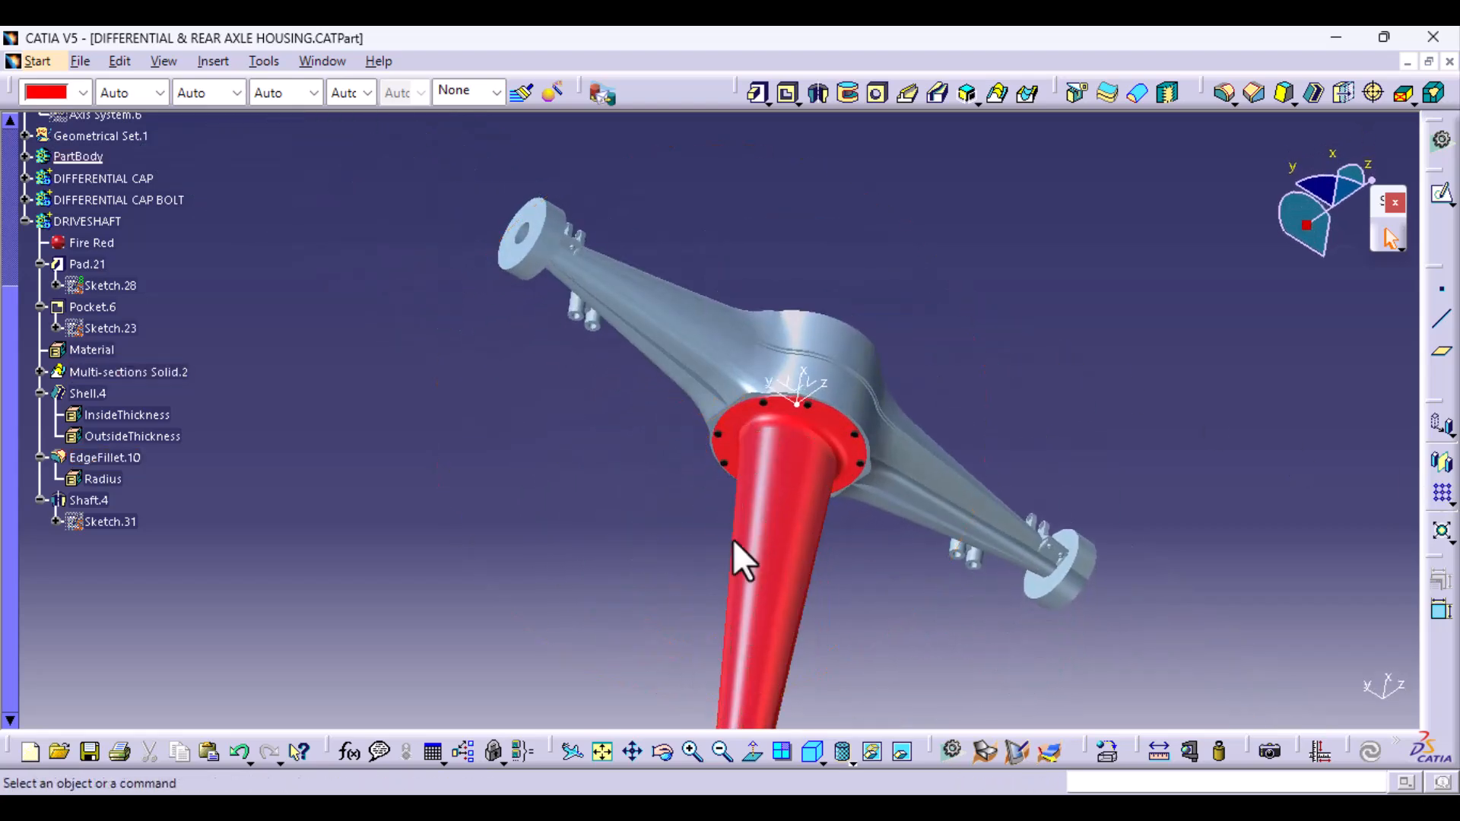
left_click(792, 385)
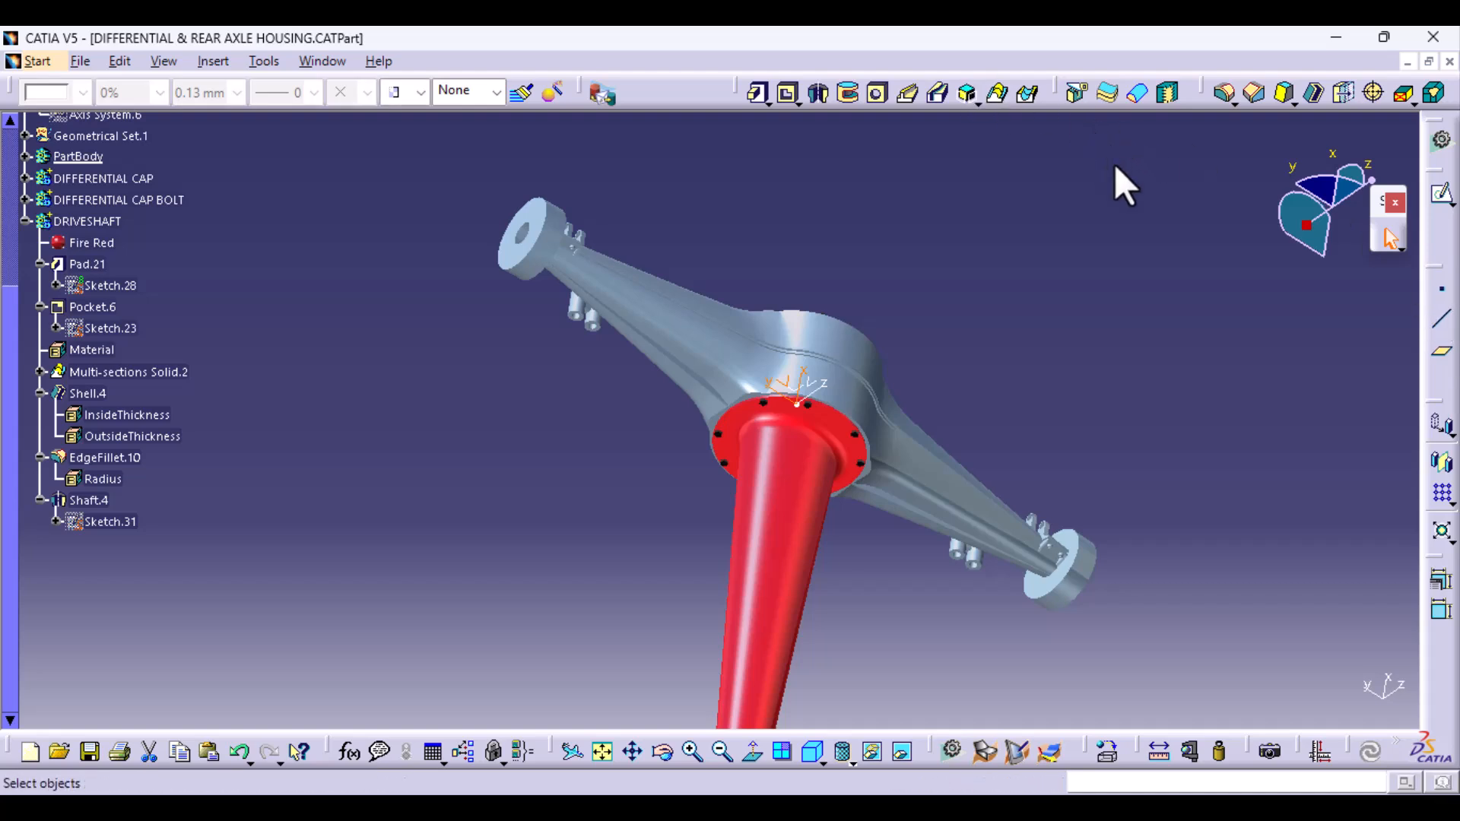
left_click(1443, 196)
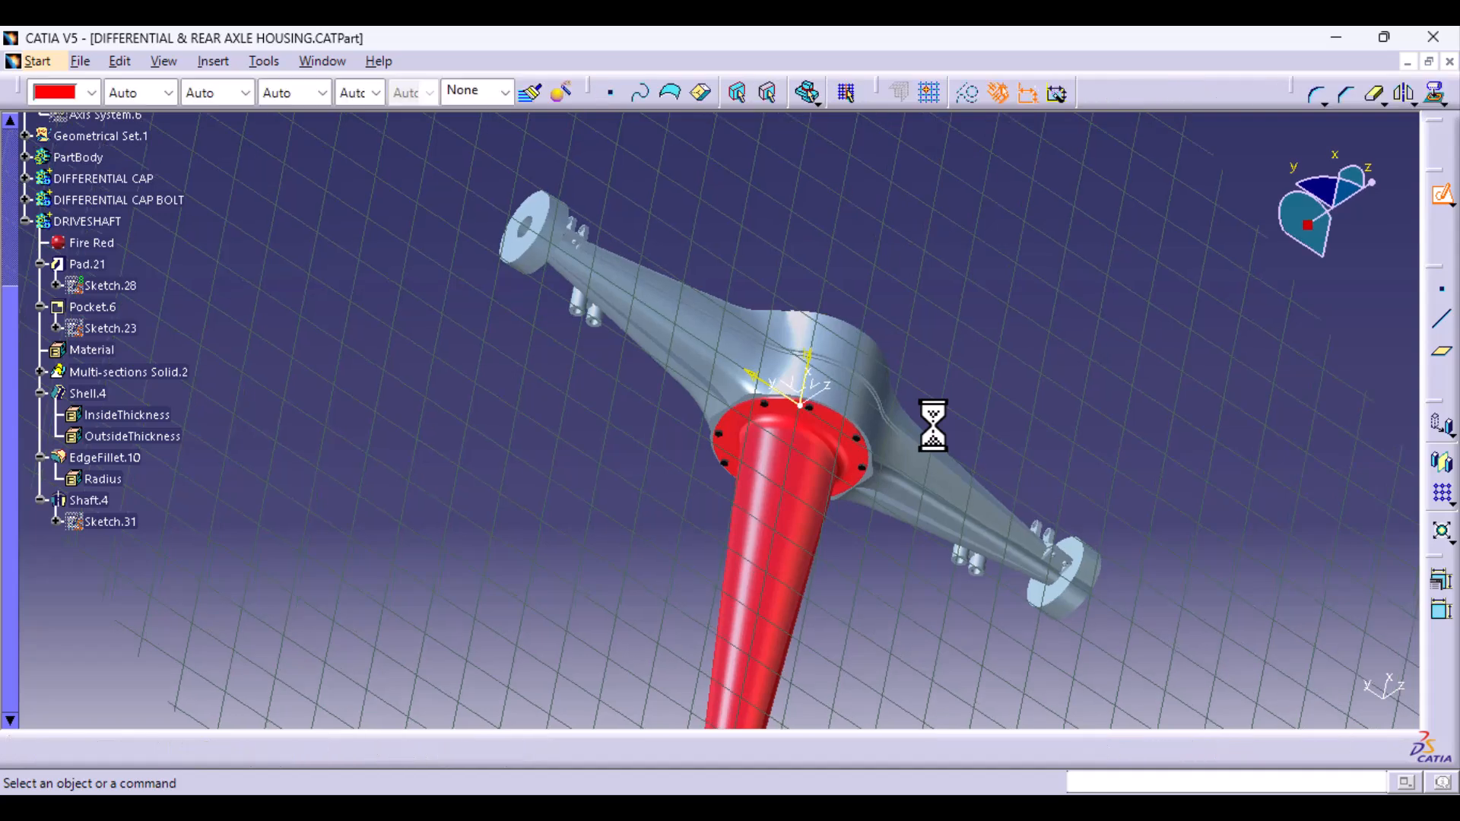
middle_click_drag(776, 580, 973, 525)
- Sketch a closed four-sided profile along the tapered tube, starting at about (-1232, 28) near the stepped end and reaching up to the flange
left_click(1443, 320)
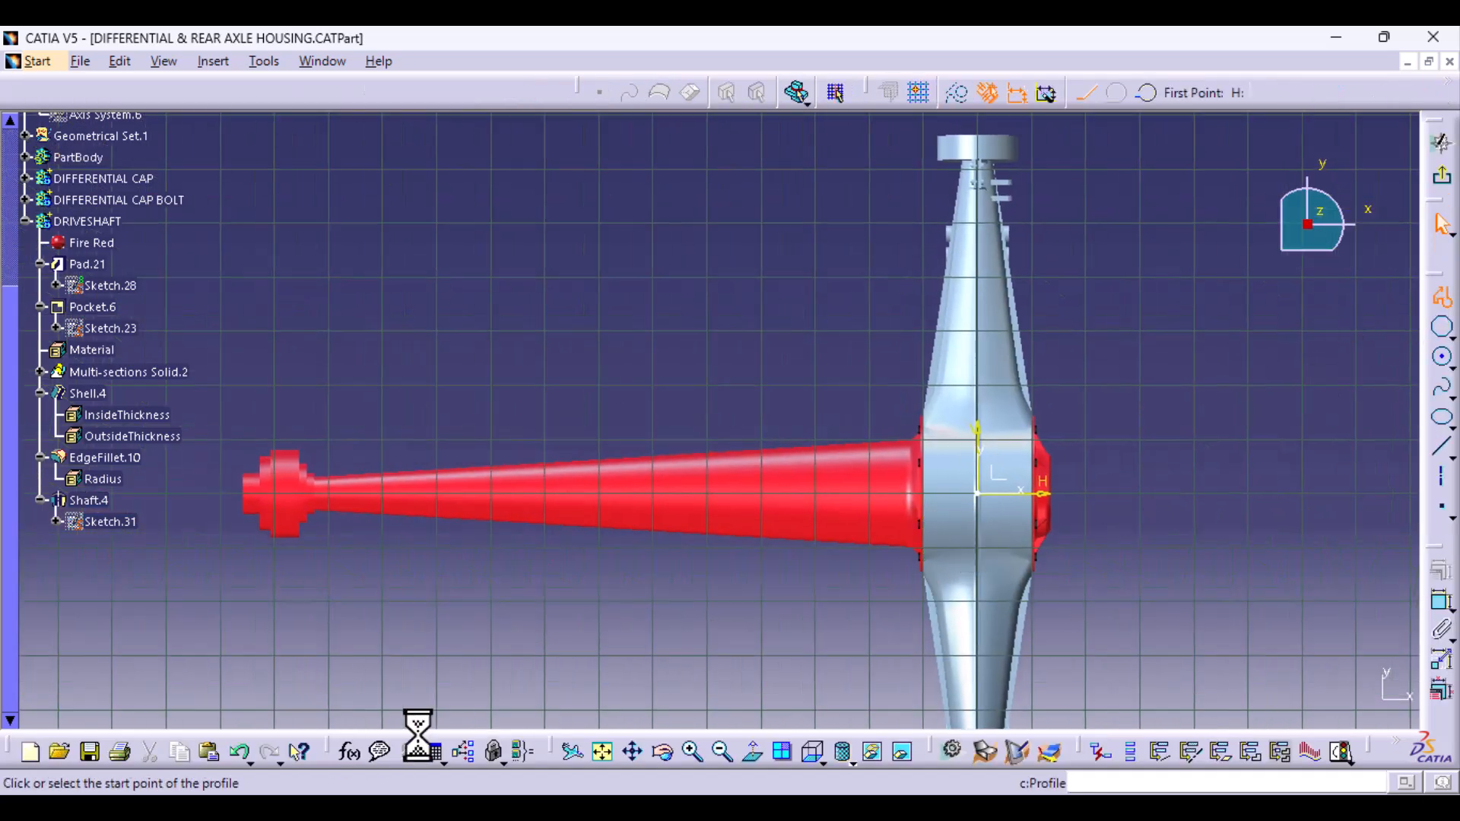
mouse_move(384, 665)
middle_mouse_down()
mouse_move(505, 642)
mouse_move(480, 511)
middle_mouse_up()
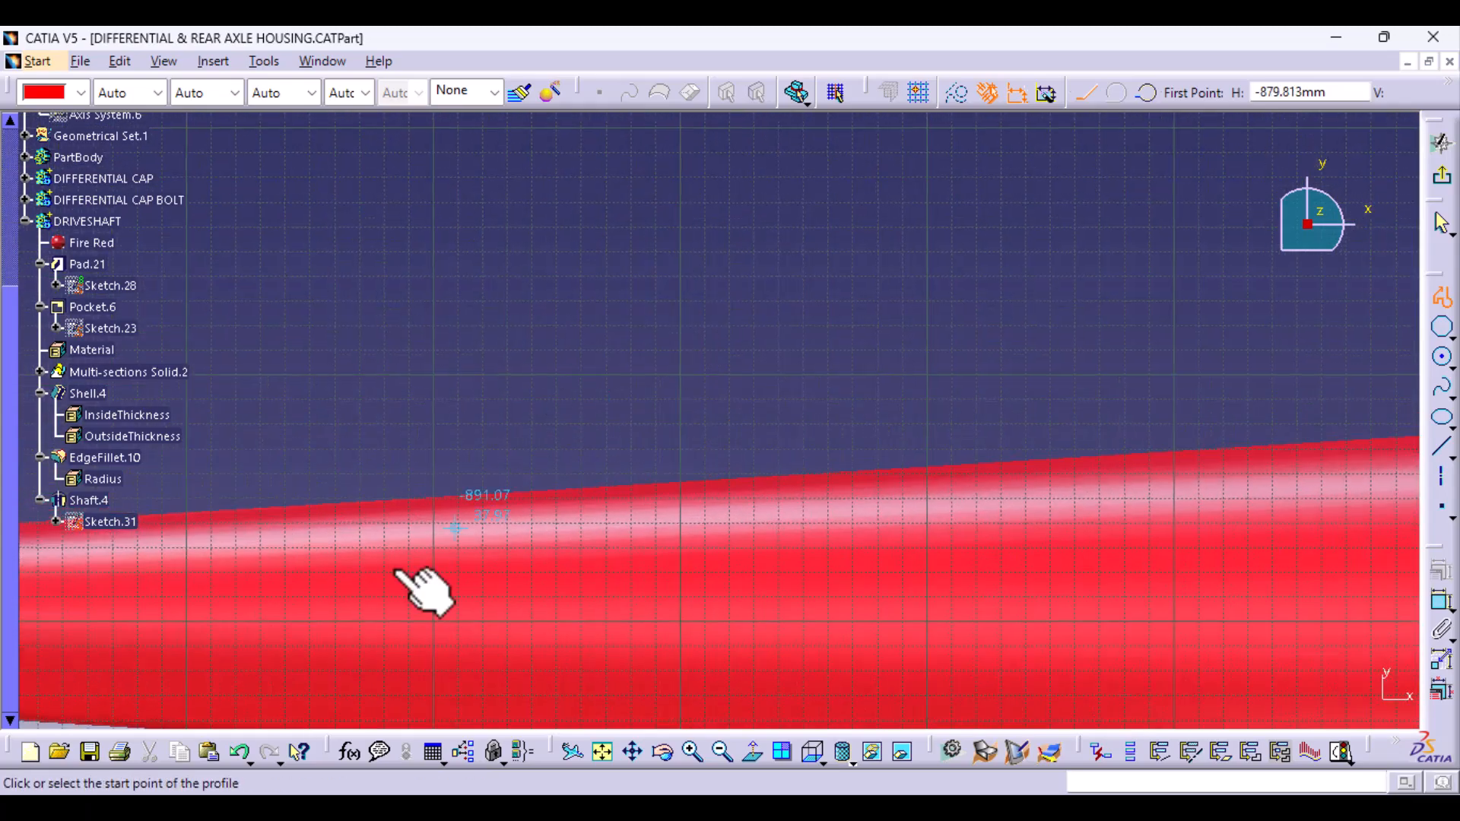
mouse_move(401, 575)
middle_mouse_down()
mouse_move(1121, 532)
mouse_move(1144, 545)
middle_mouse_up()
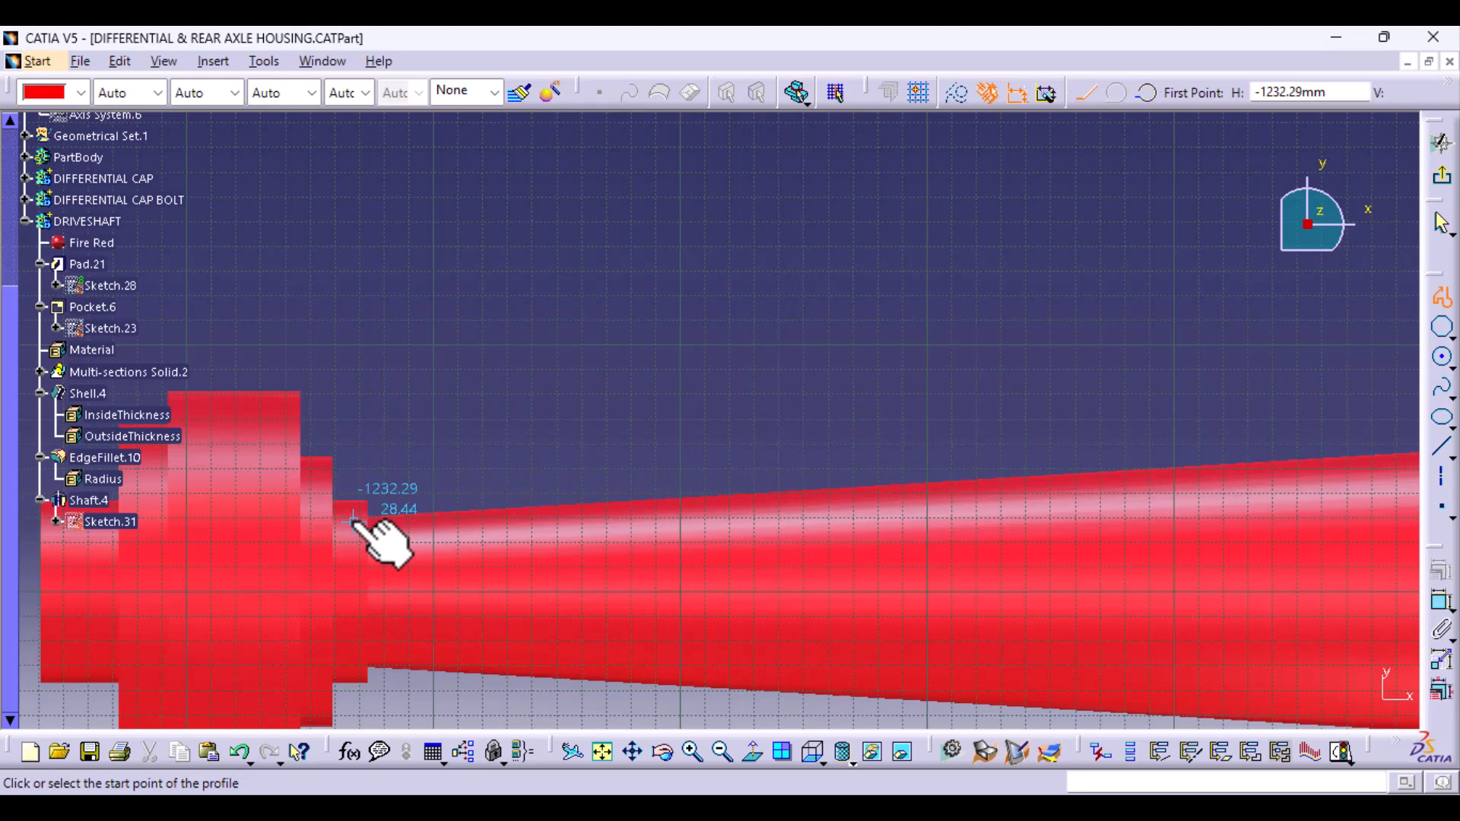
left_click(352, 521)
mouse_move(1050, 433)
middle_mouse_down()
mouse_move(293, 459)
mouse_move(991, 456)
mouse_move(959, 520)
mouse_move(554, 489)
middle_mouse_up()
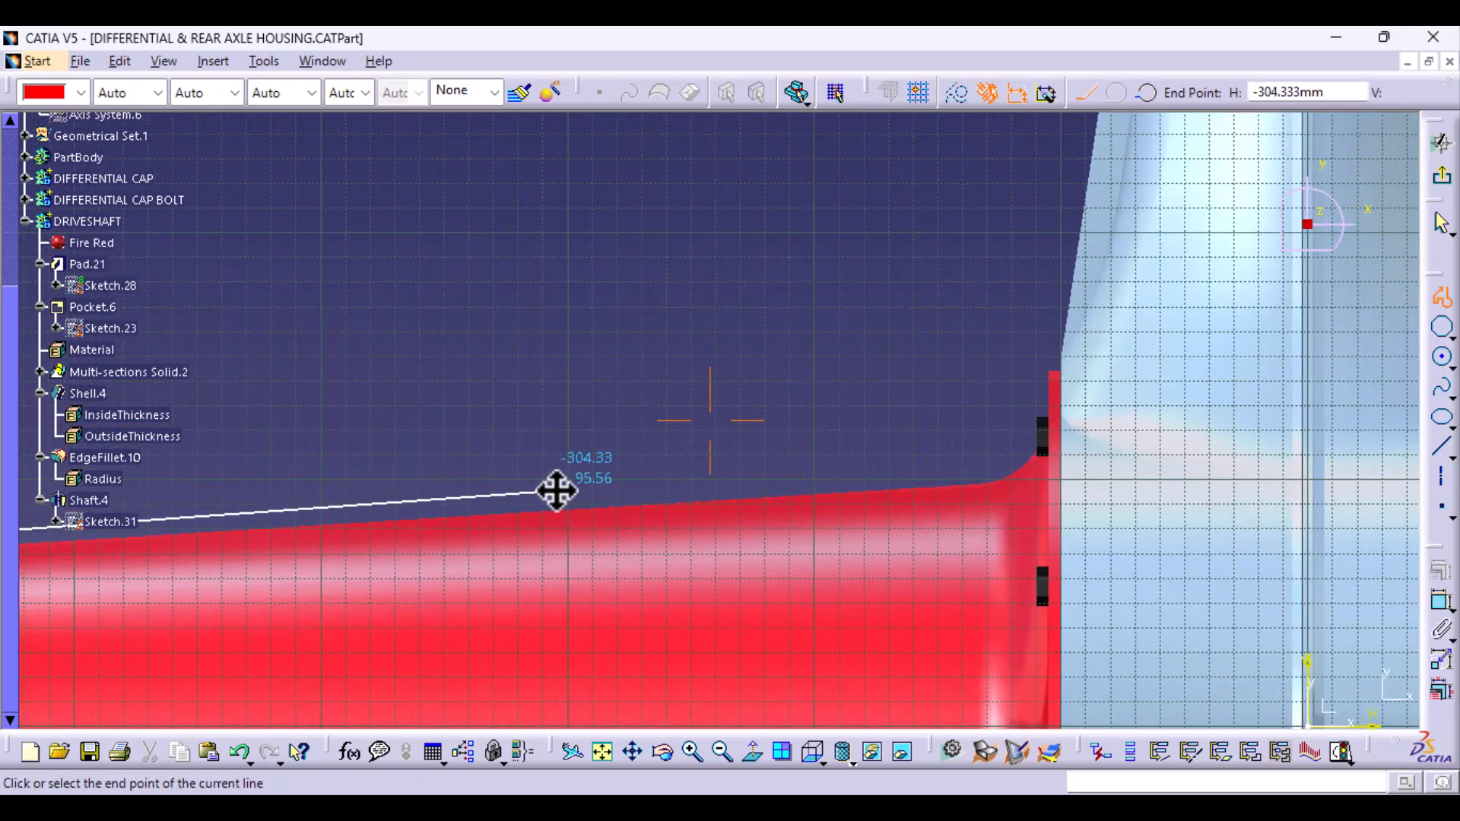
left_click(1001, 448)
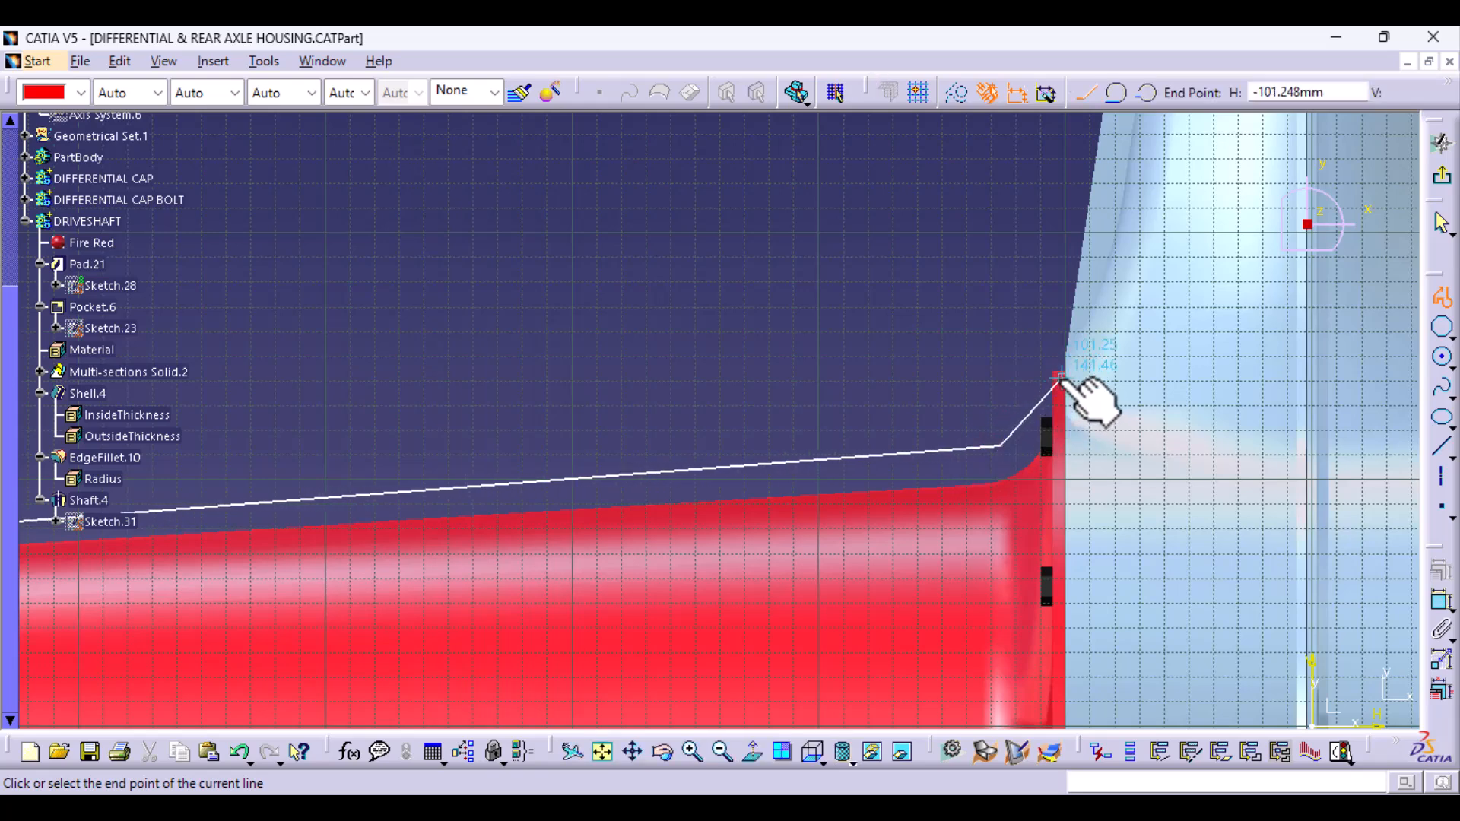
left_click(1057, 377)
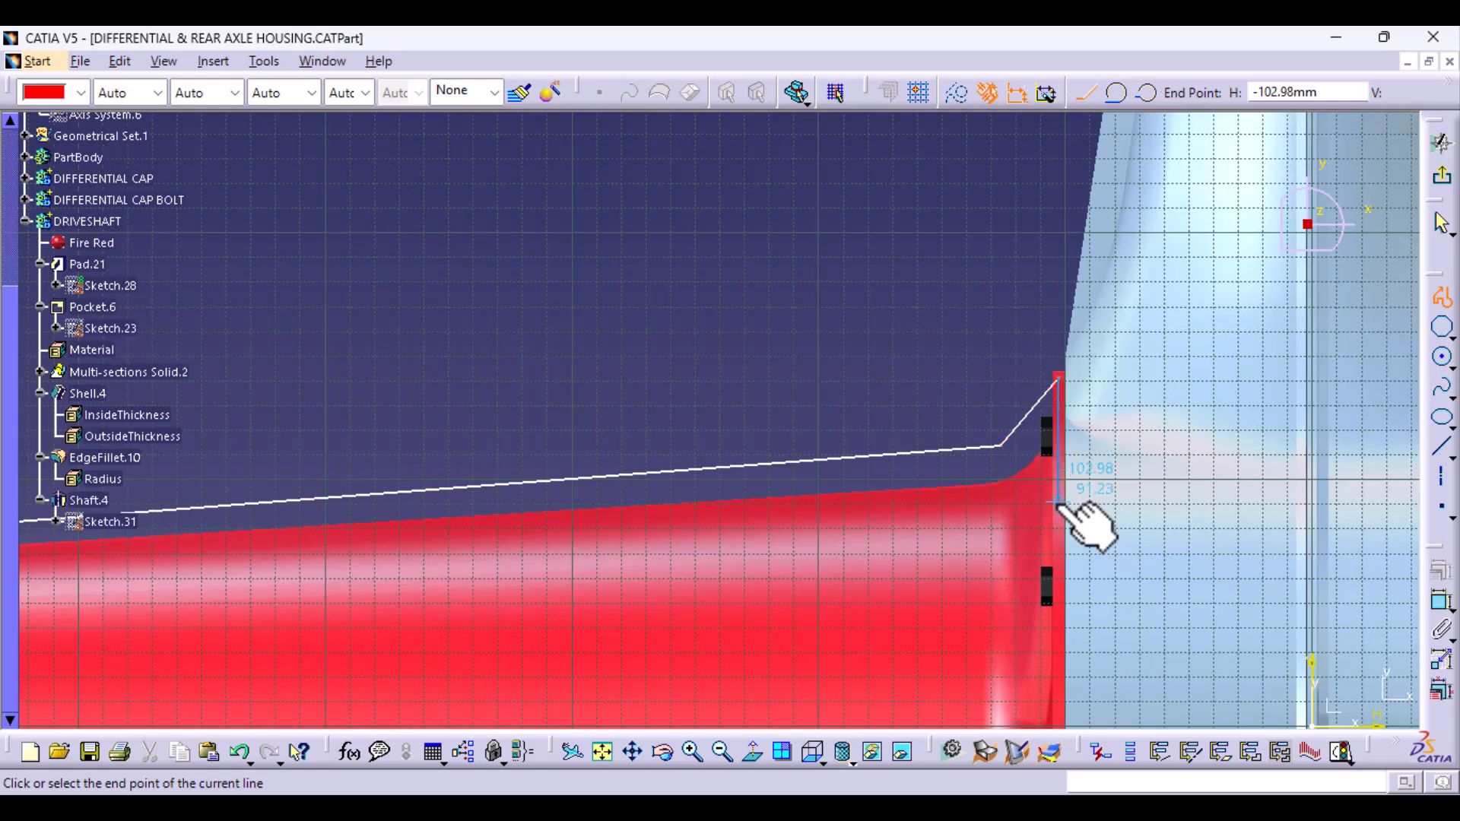
left_click(1057, 503)
middle_click_drag(297, 646, 1194, 502)
middle_click_drag(498, 462, 1354, 487)
middle_click_drag(378, 633, 589, 610)
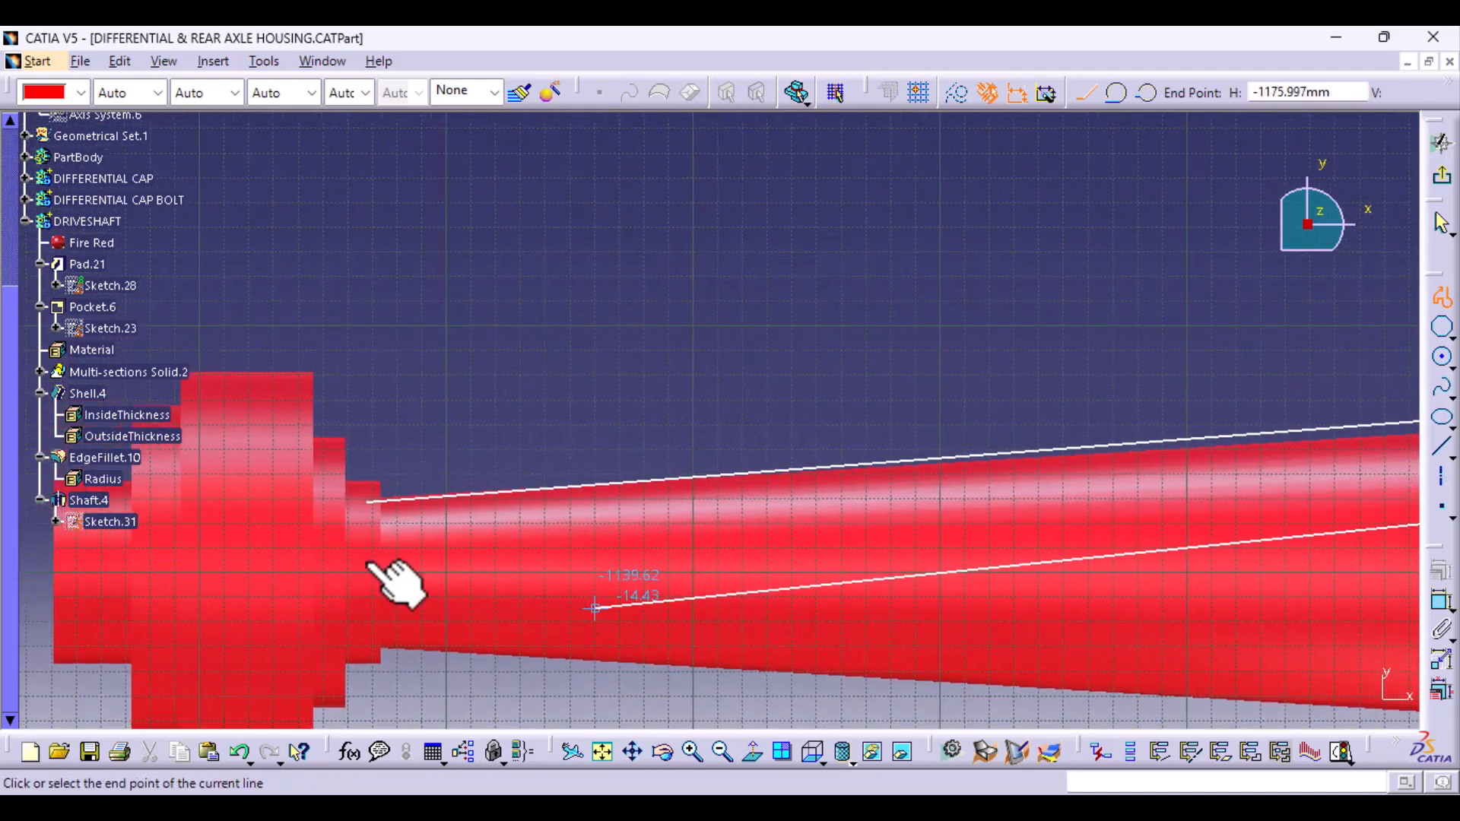
left_click(365, 500)
- Round the profile's upper corner near the flange with a radius of about 54.5 mm, and exit the sketch
middle_click_drag(954, 391, 276, 370)
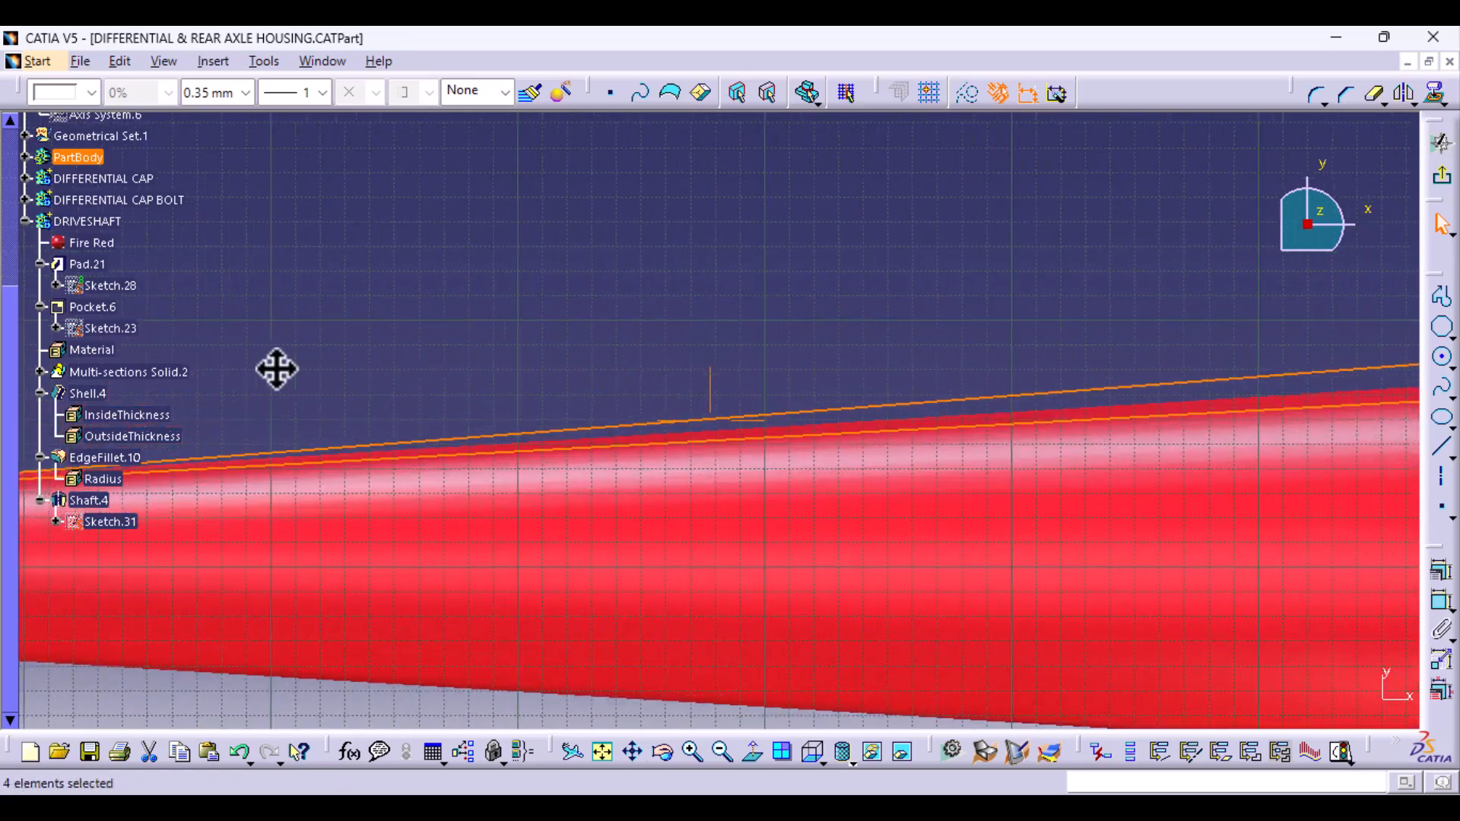
middle_click_drag(439, 346, 437, 556)
middle_click_drag(844, 553, 669, 350)
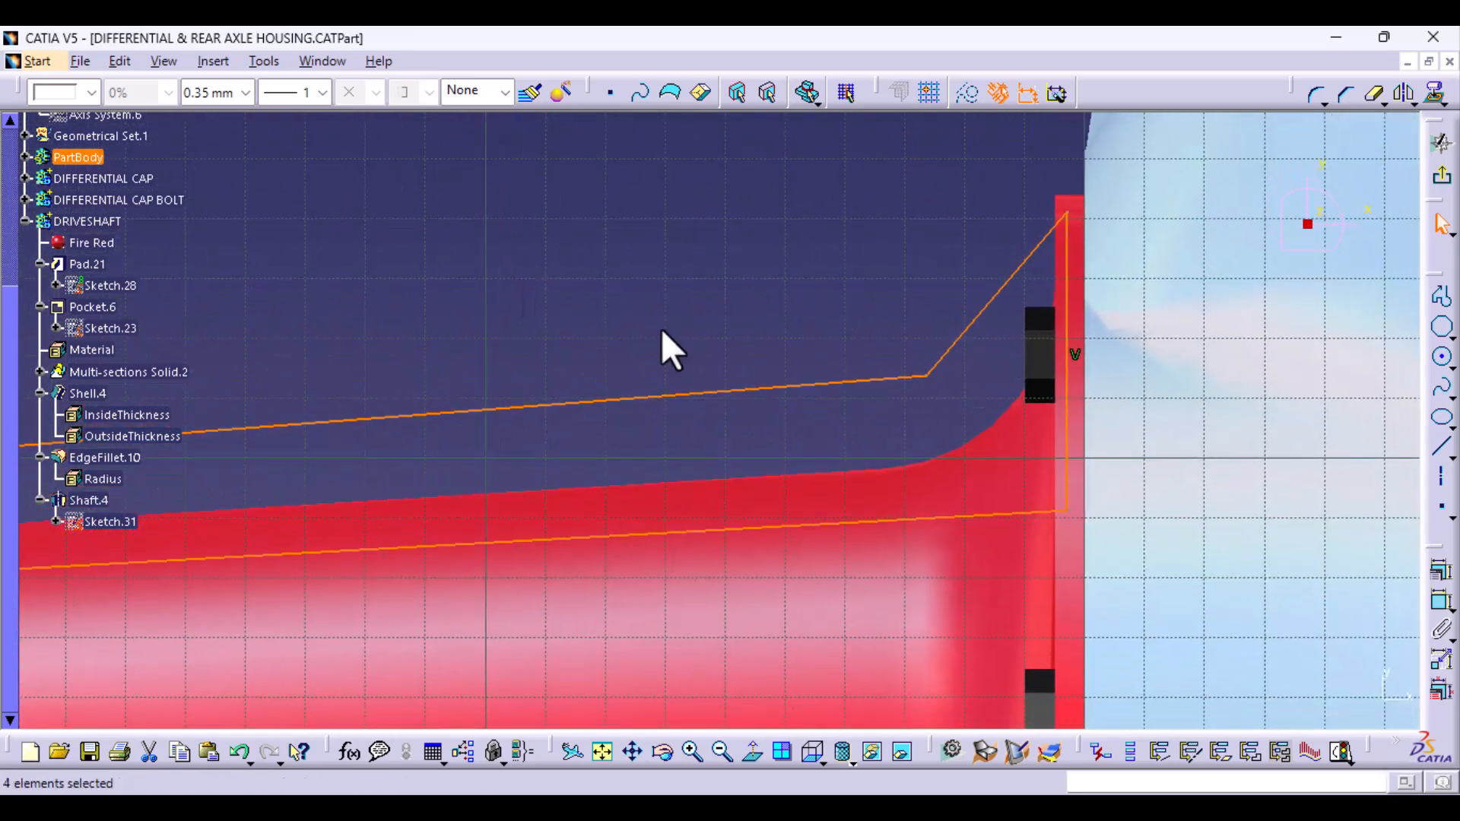
left_click(857, 278)
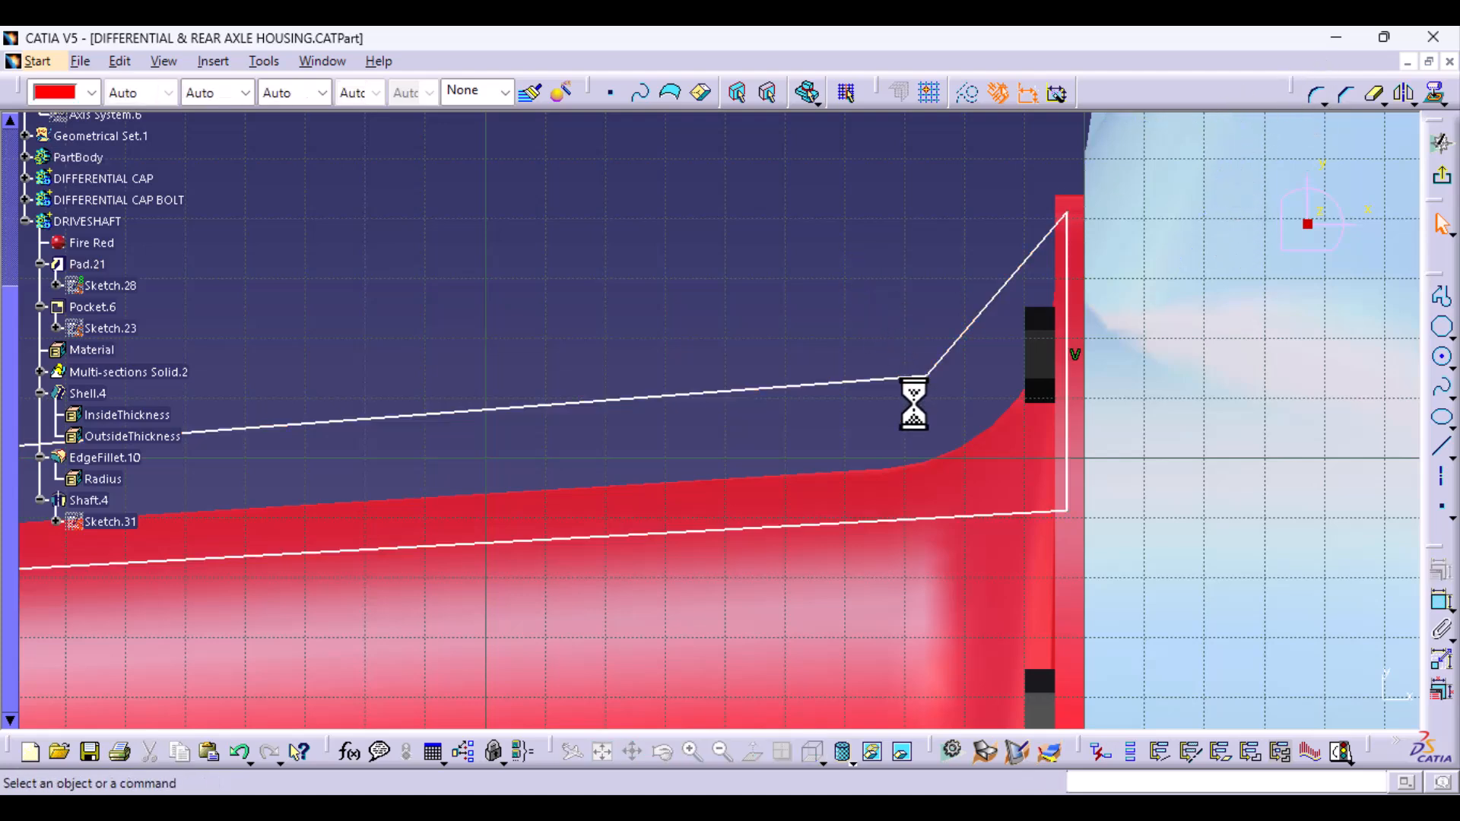
left_click(1376, 97)
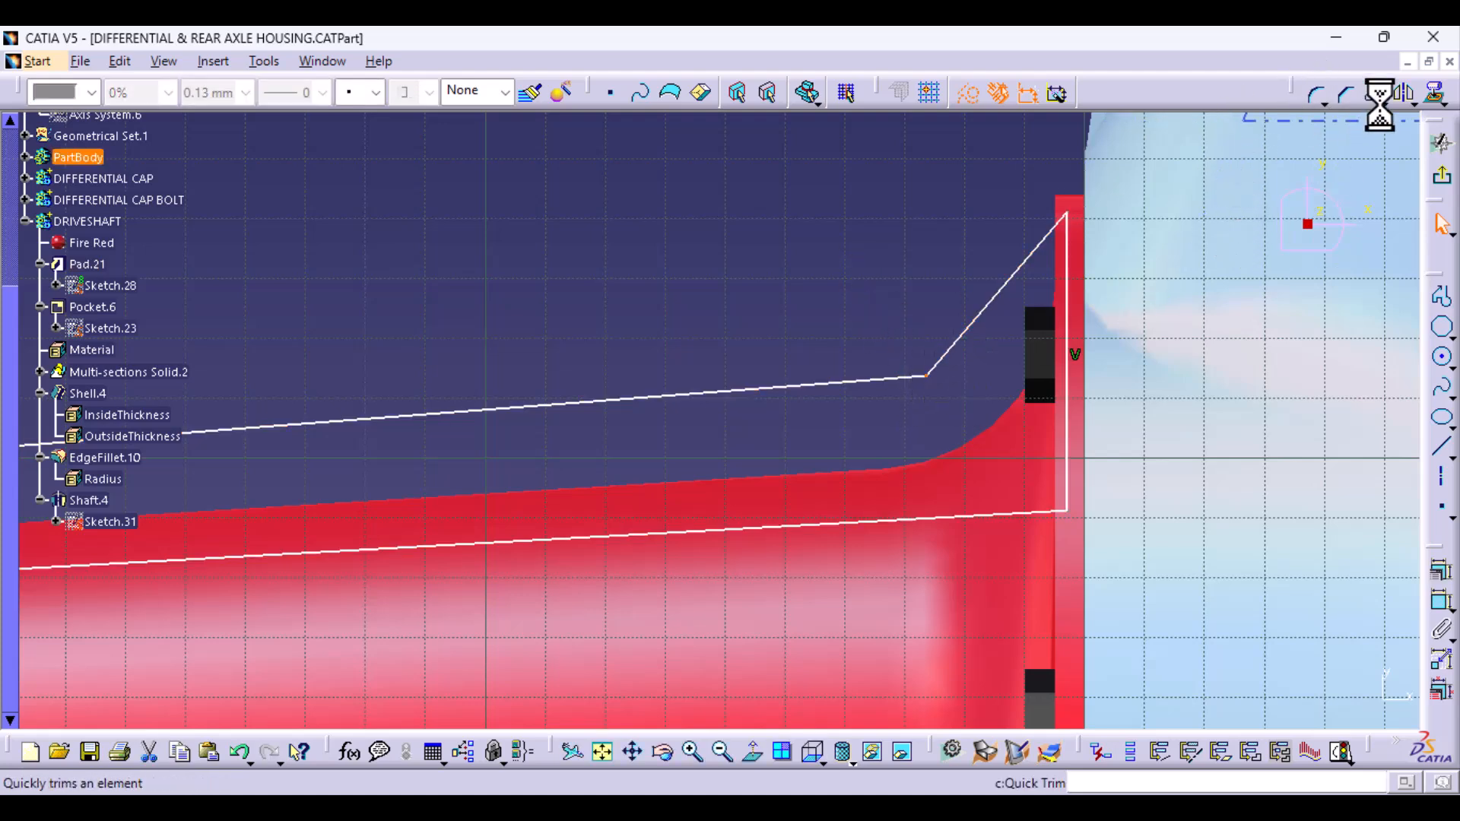
left_click(1316, 97)
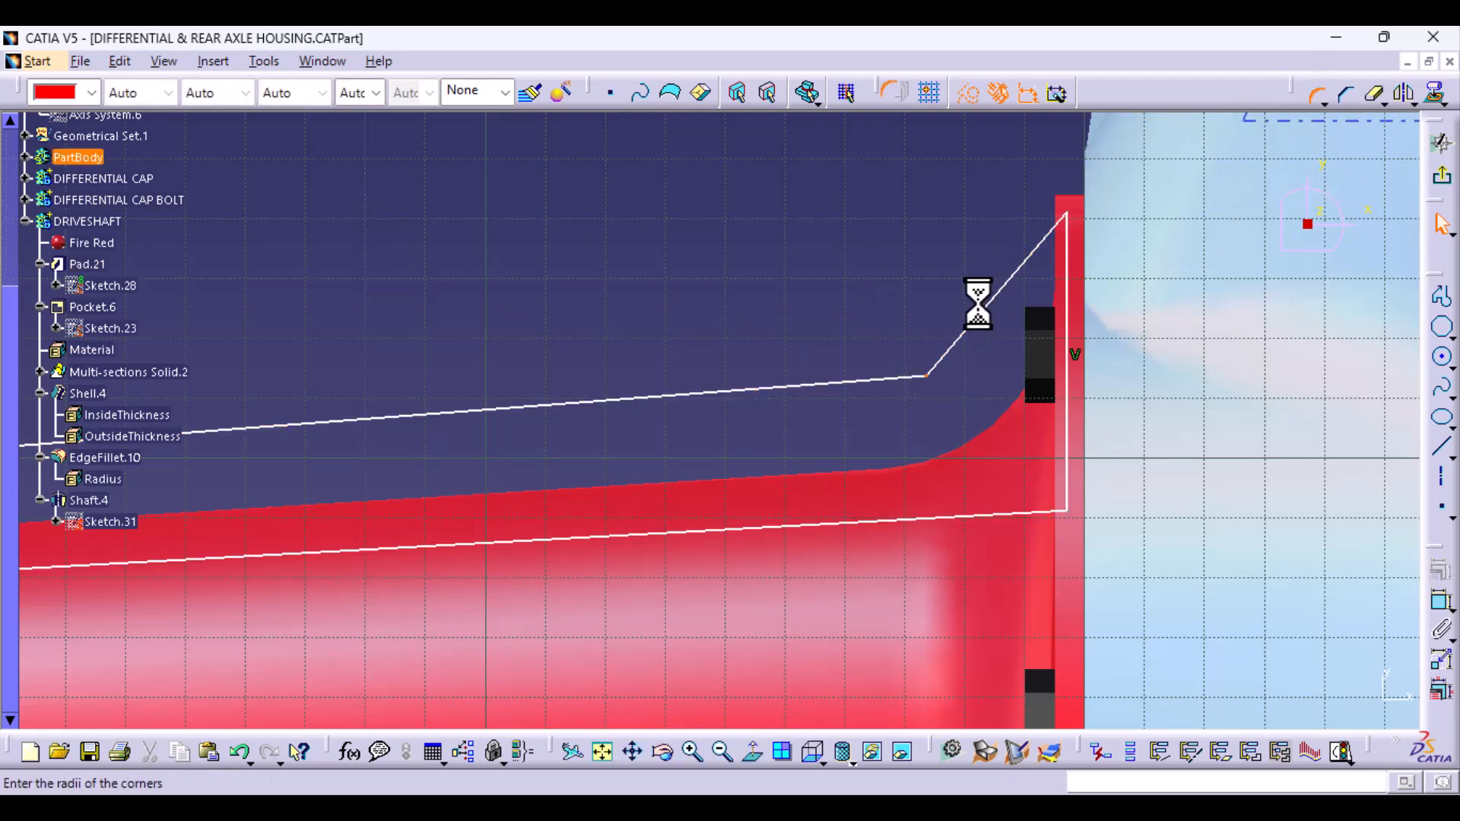
left_click(928, 357)
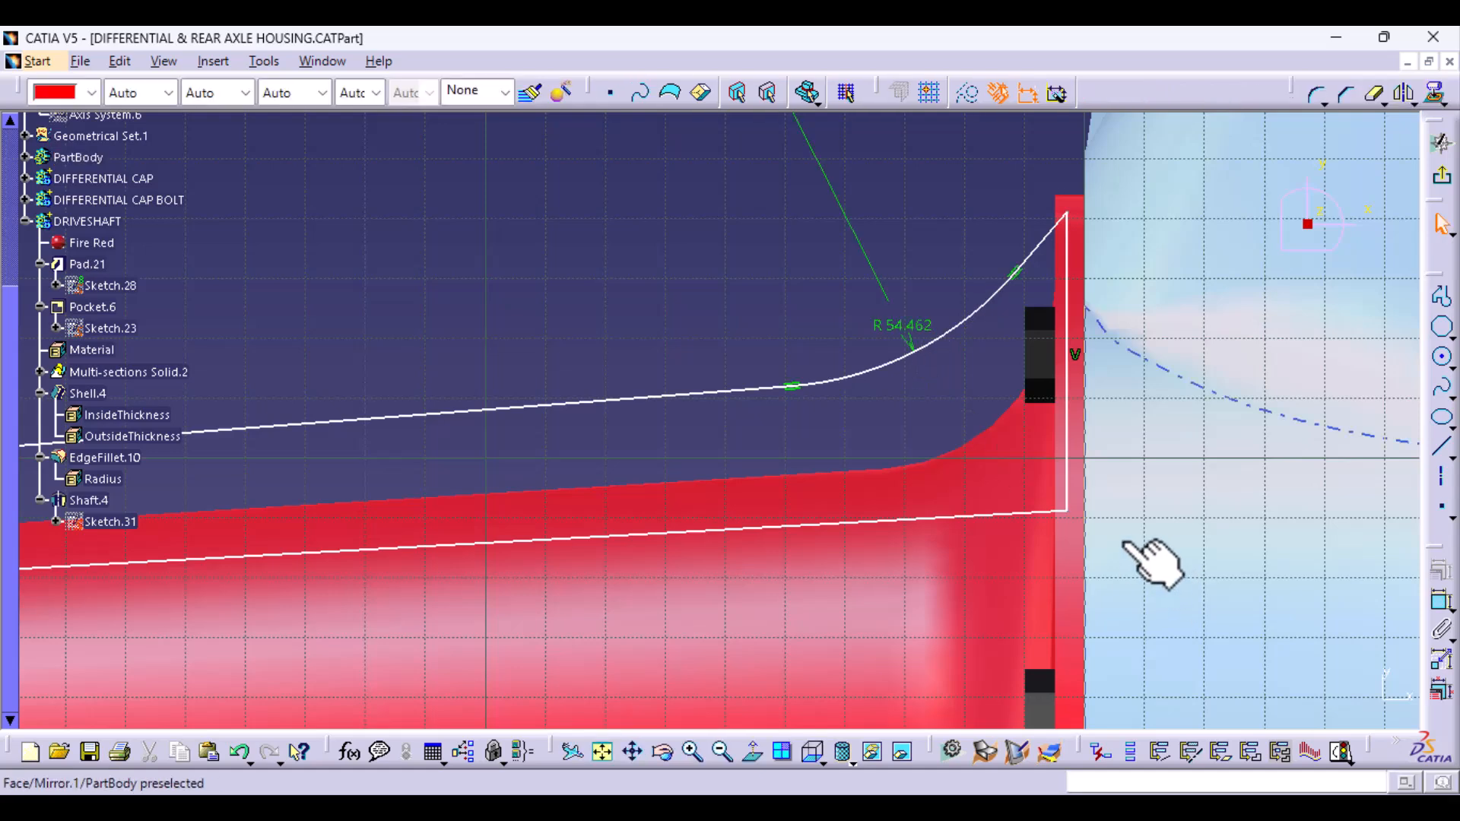
left_click(1442, 182)
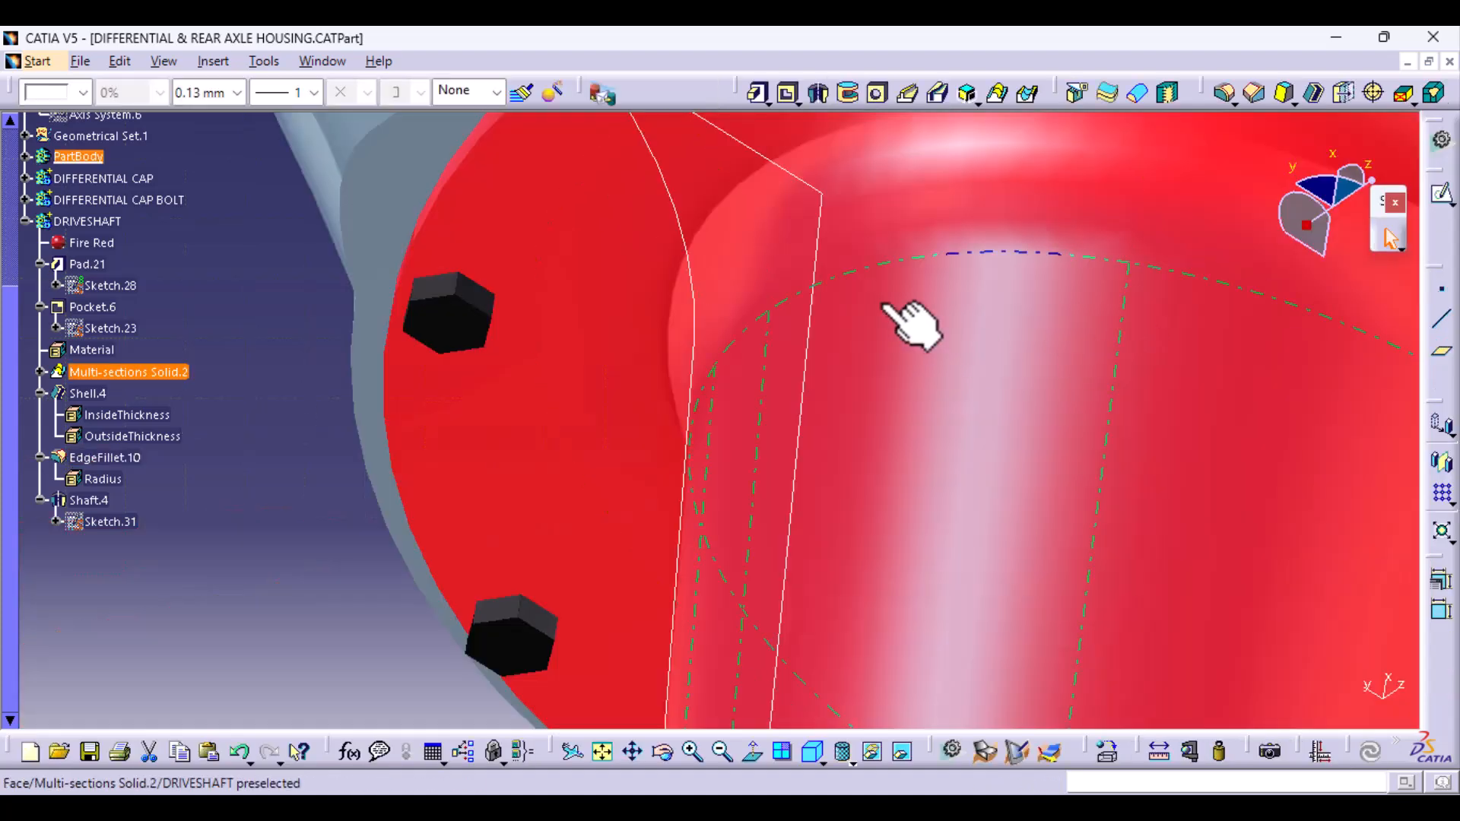
middle_click_drag(885, 308, 880, 512, "ctrl")
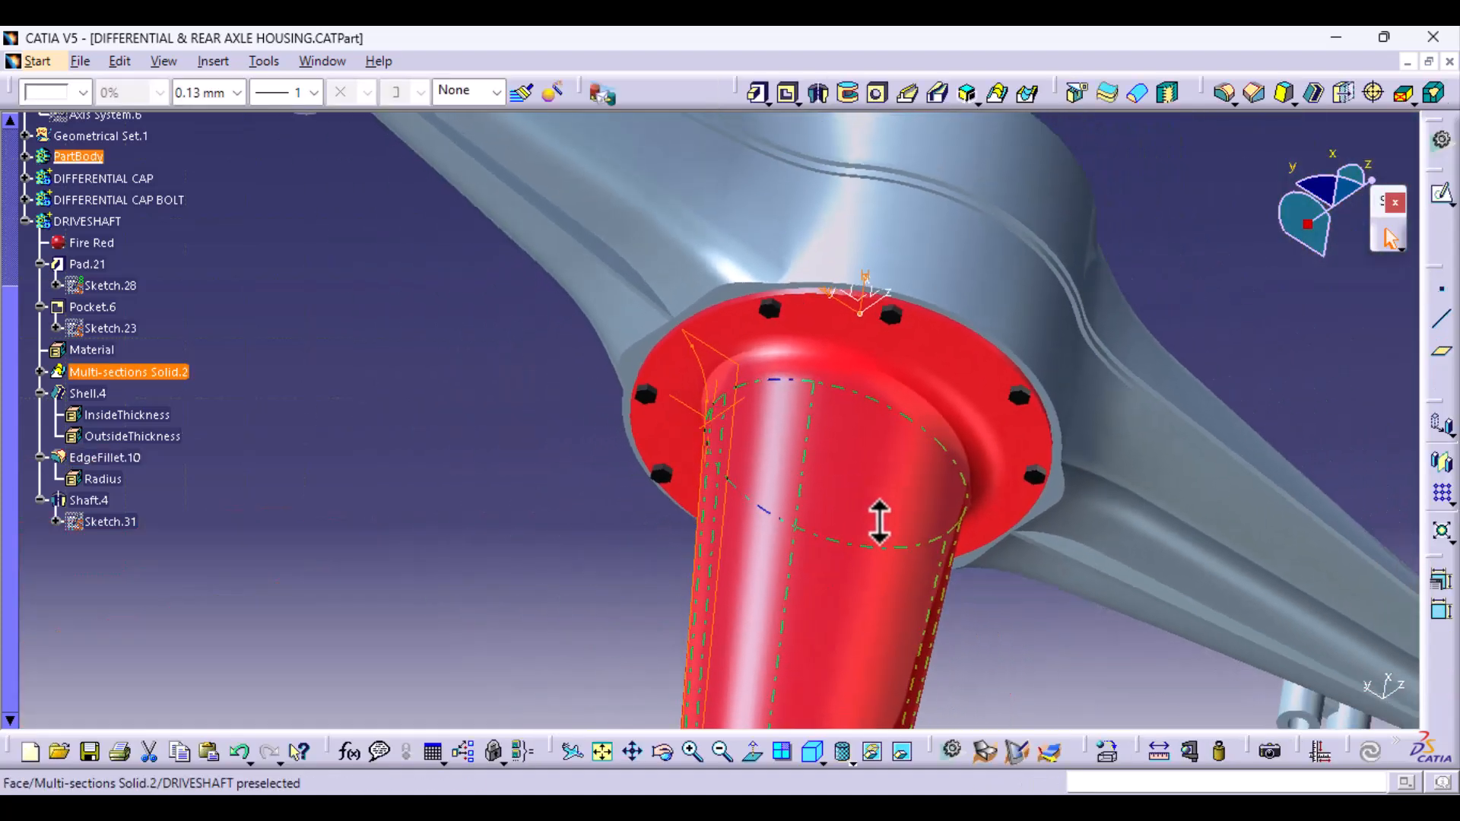
left_click(755, 94)
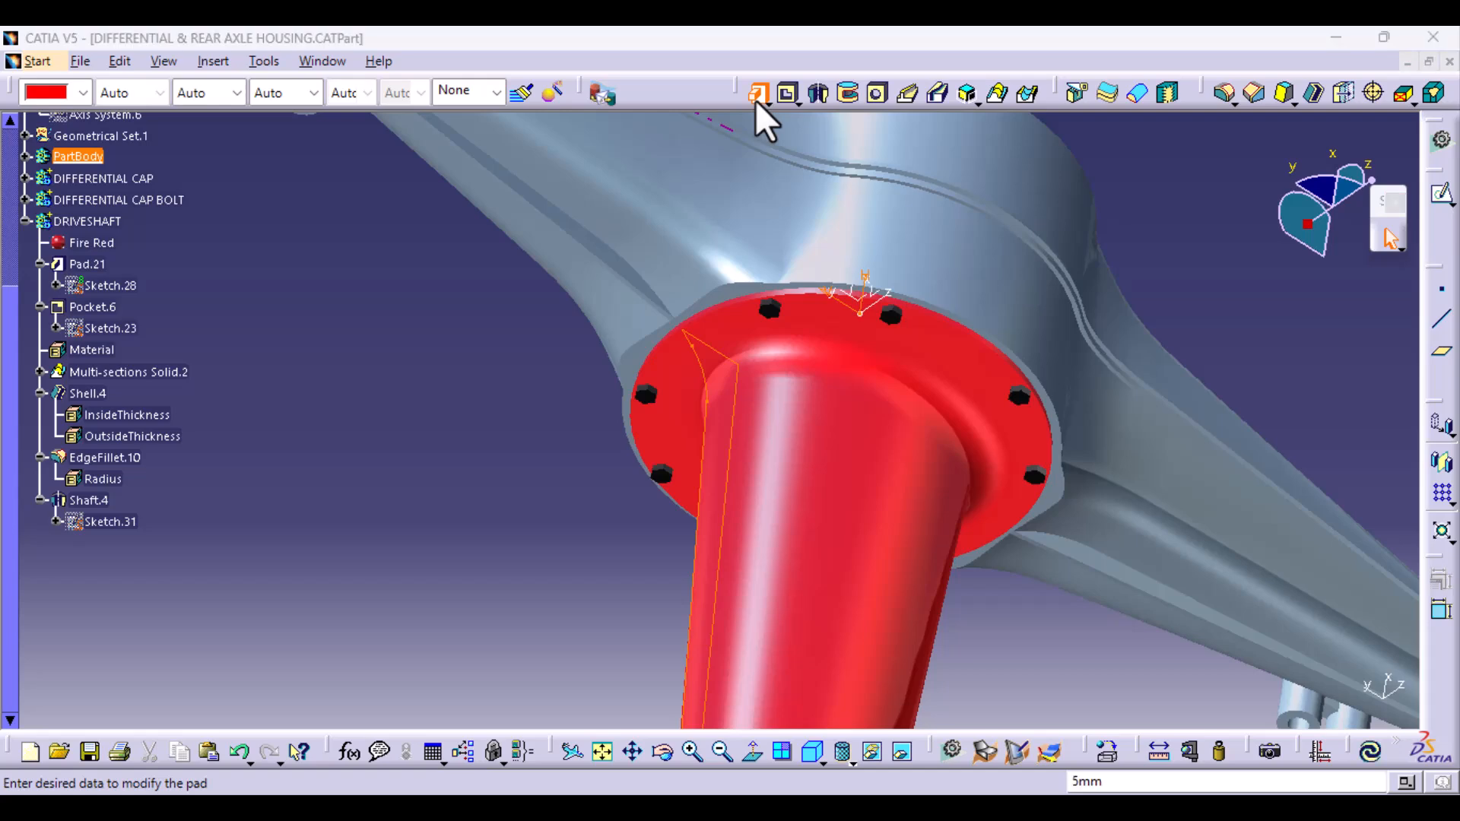
middle_click_drag(494, 586, 563, 506)
left_click(1033, 451)
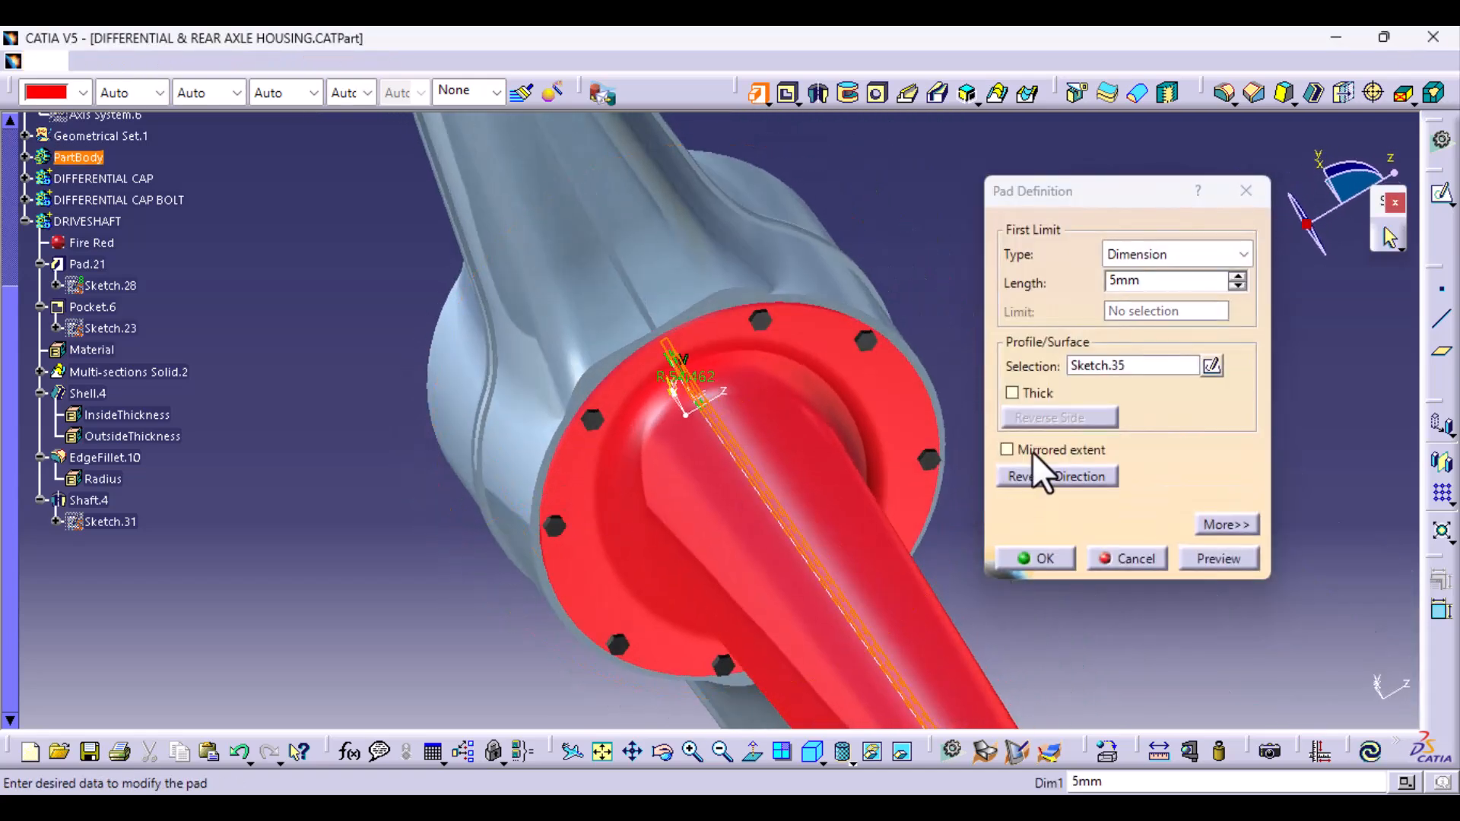
left_click(1223, 565)
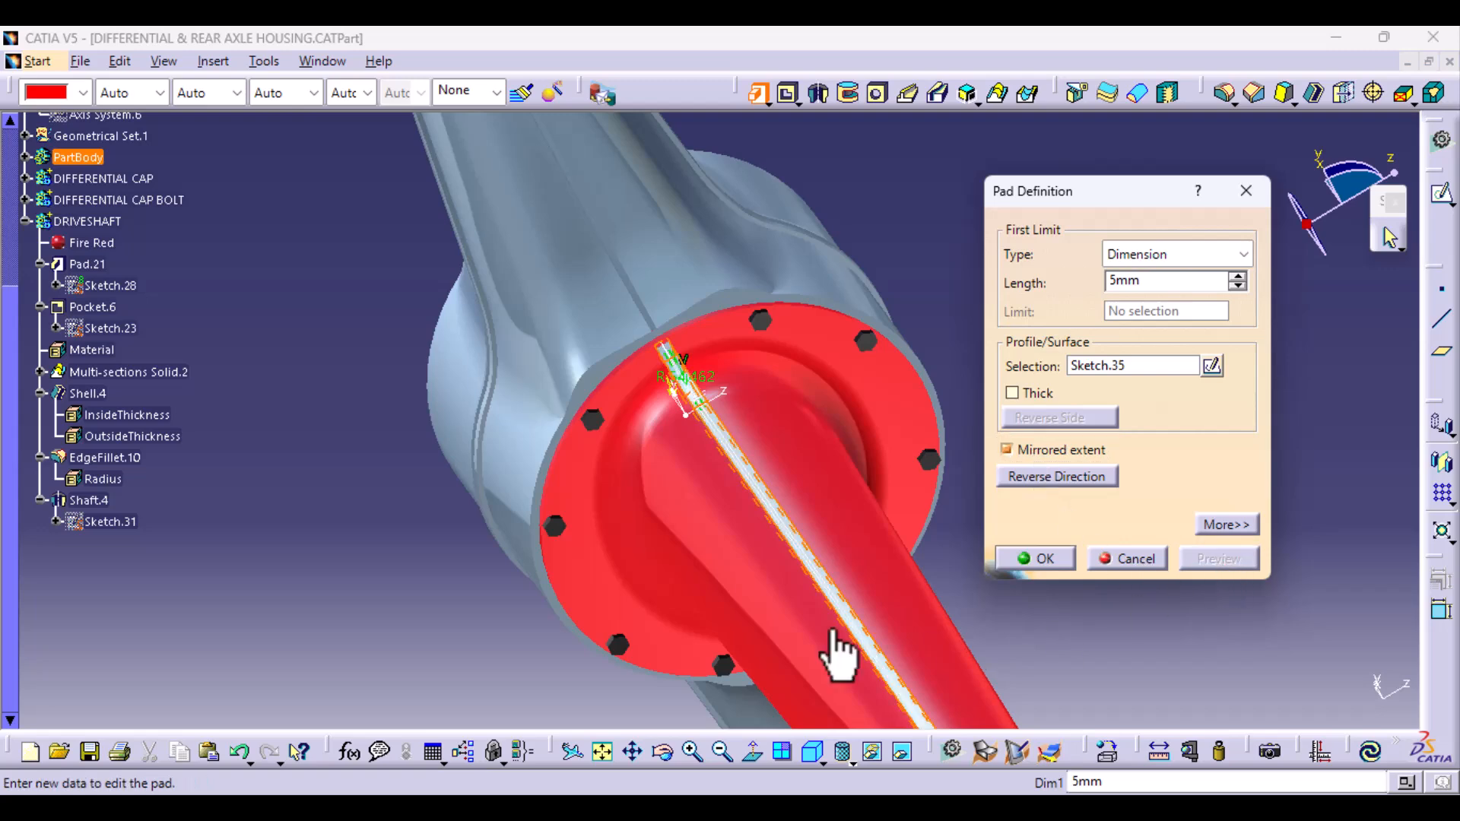
middle_click_drag(828, 651, 480, 523)
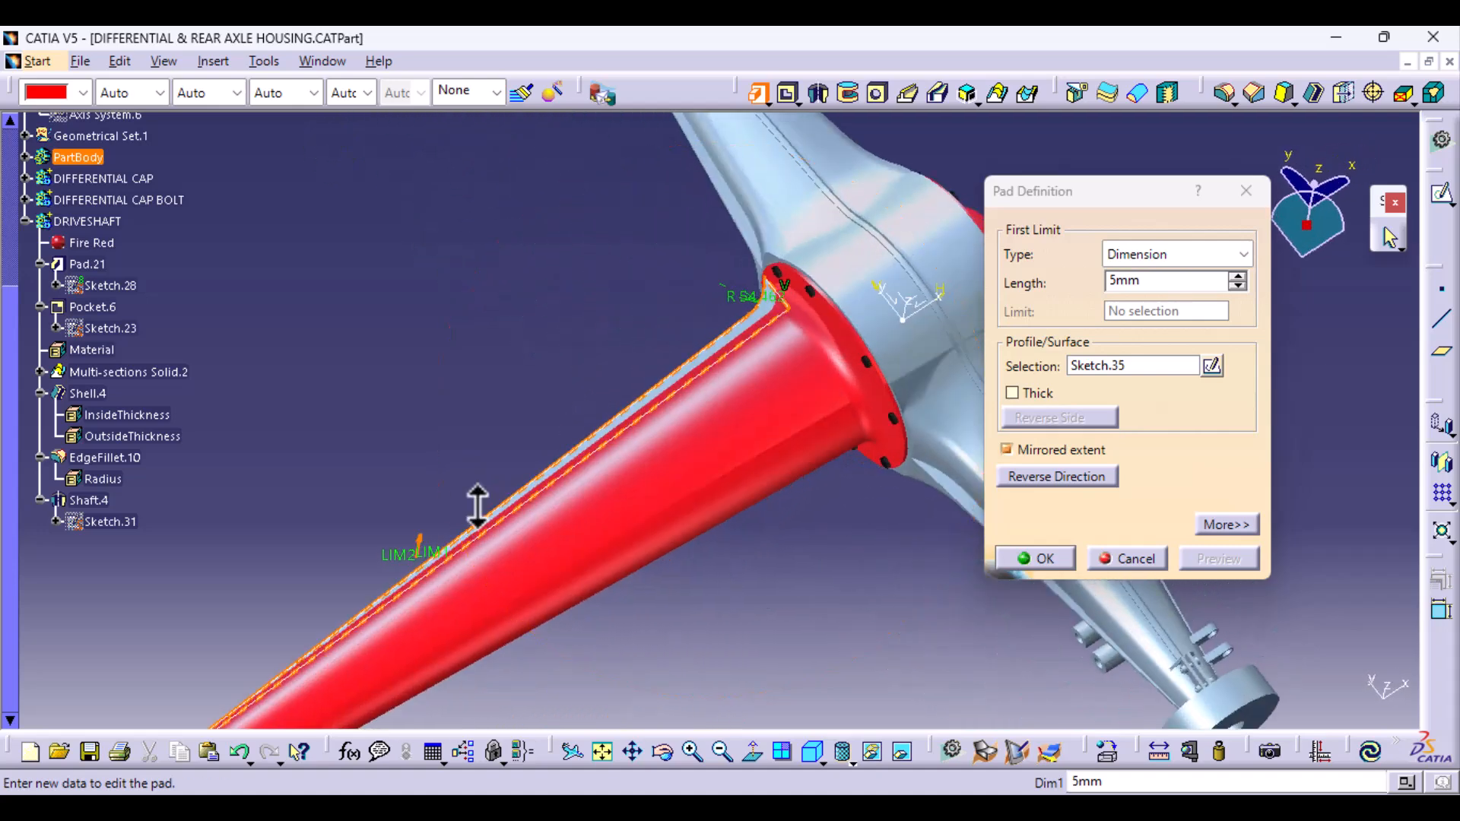
left_click(1138, 559)
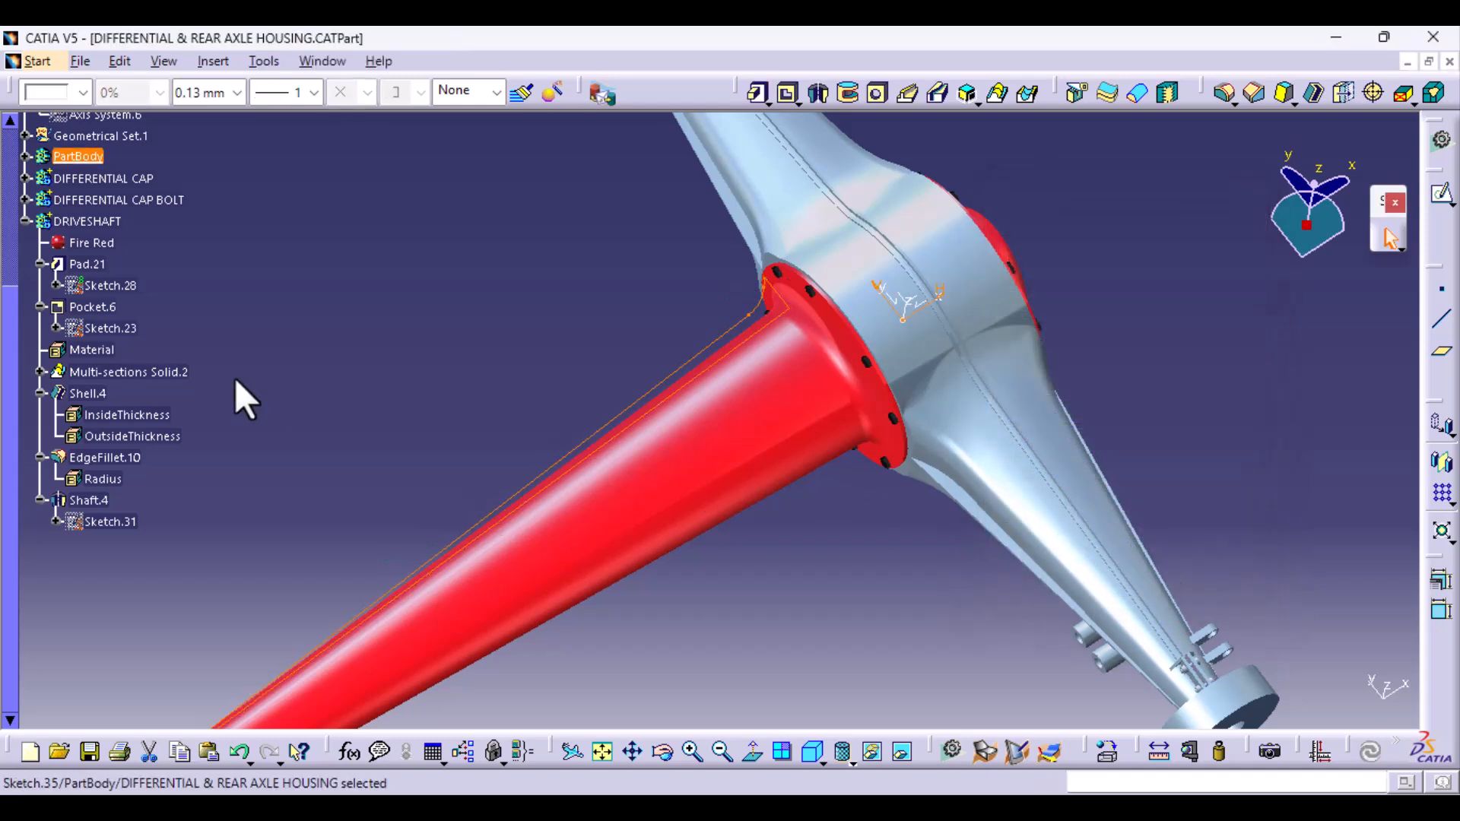
- Move Sketch.35 out of PartBody by cutting it and pasting it into the DRIVESHAFT body
left_click(25, 158)
scroll(99, 555, "down", 12)
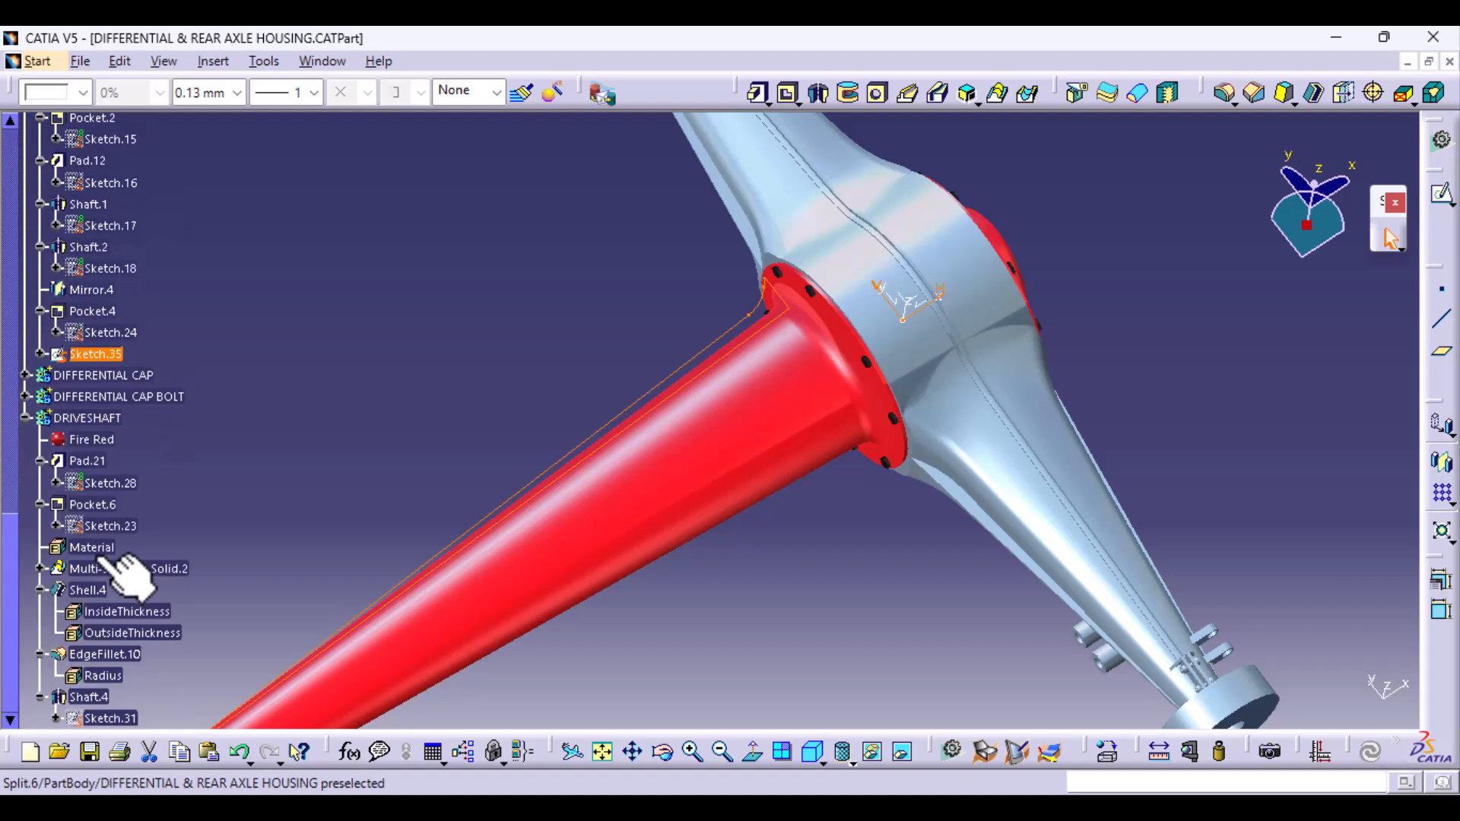
right_click(99, 358)
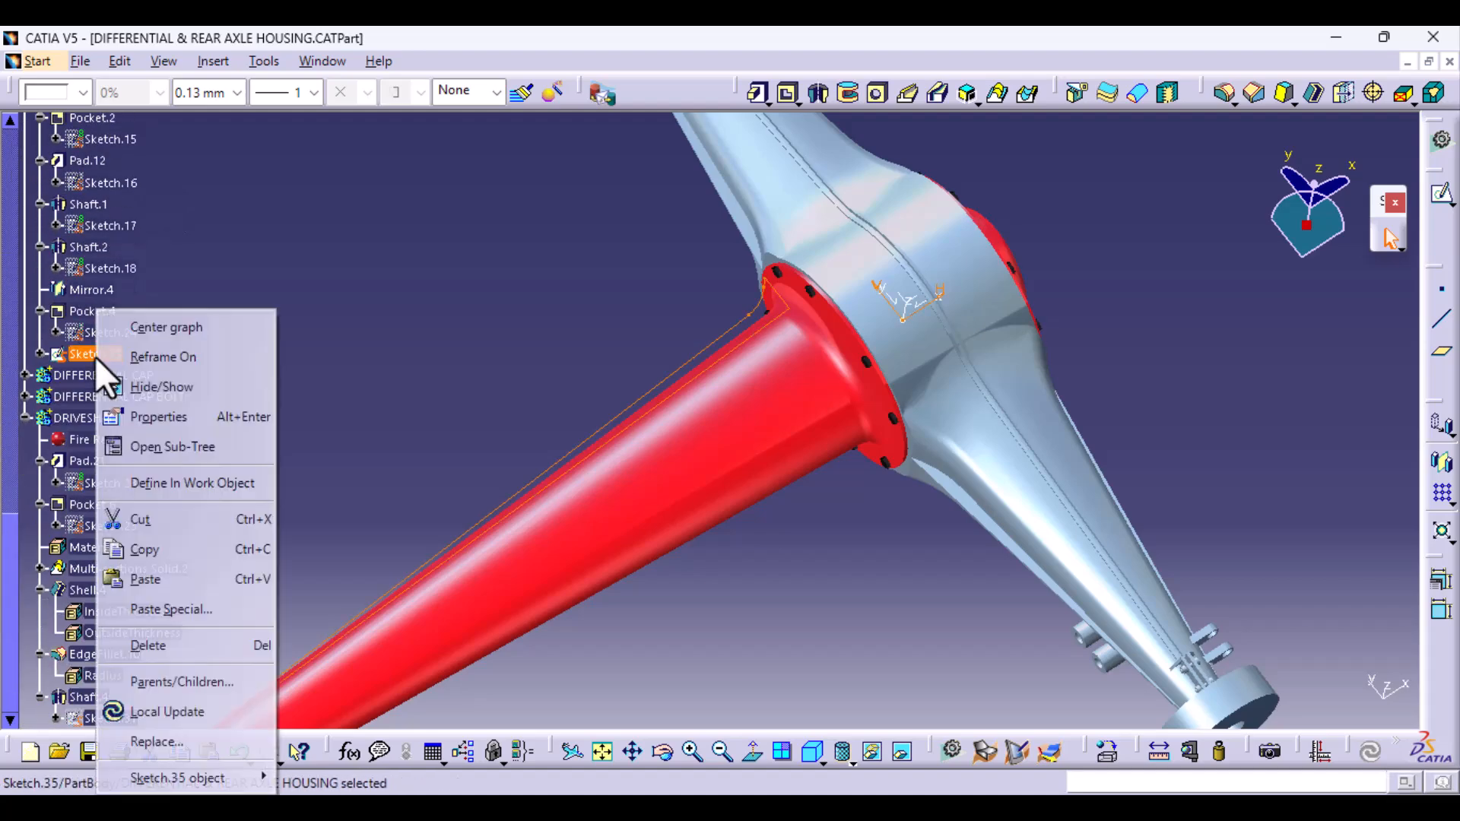
left_click(170, 518)
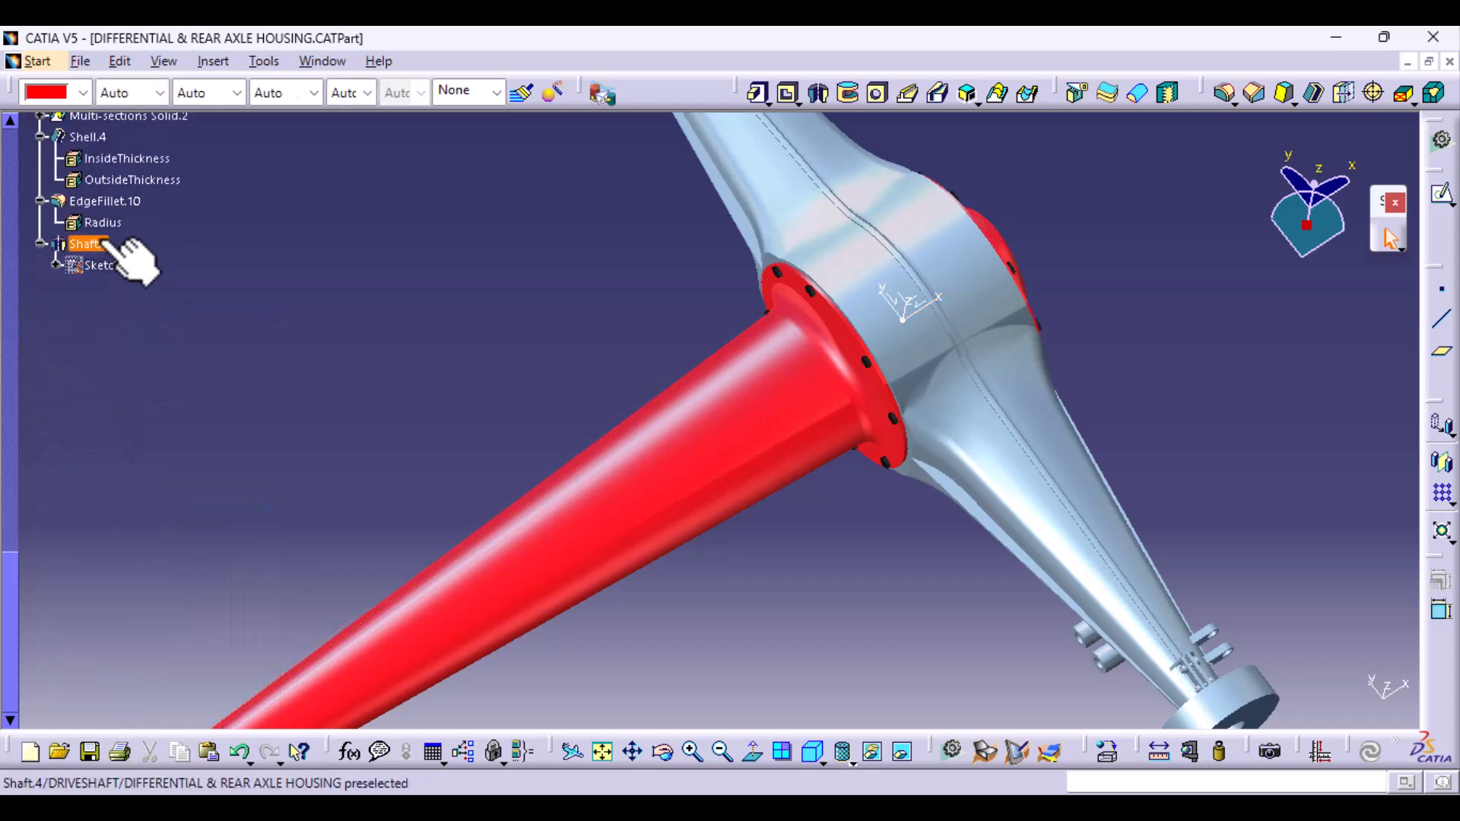
scroll(103, 254, "up", 5)
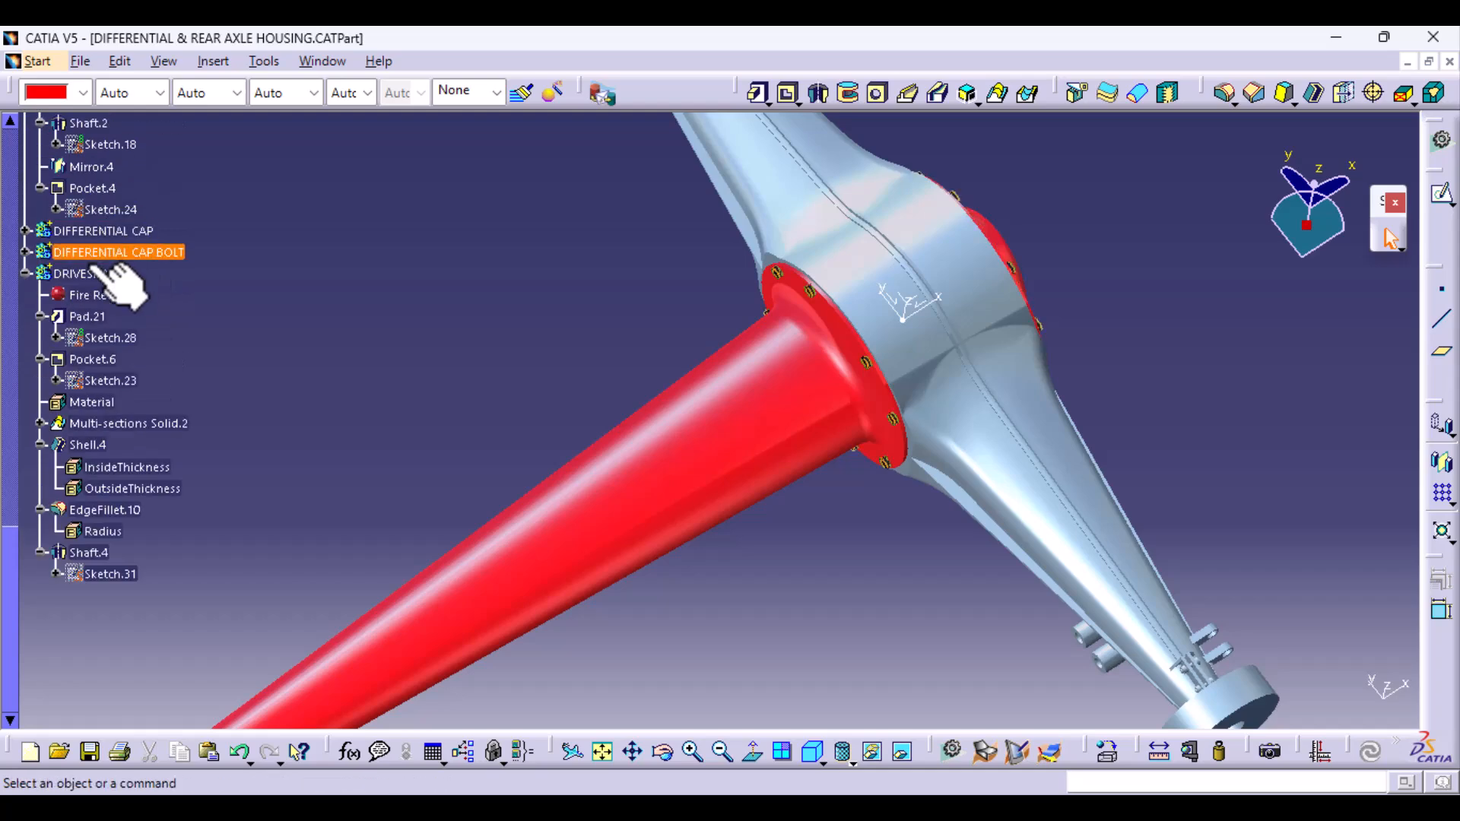
right_click(99, 275)
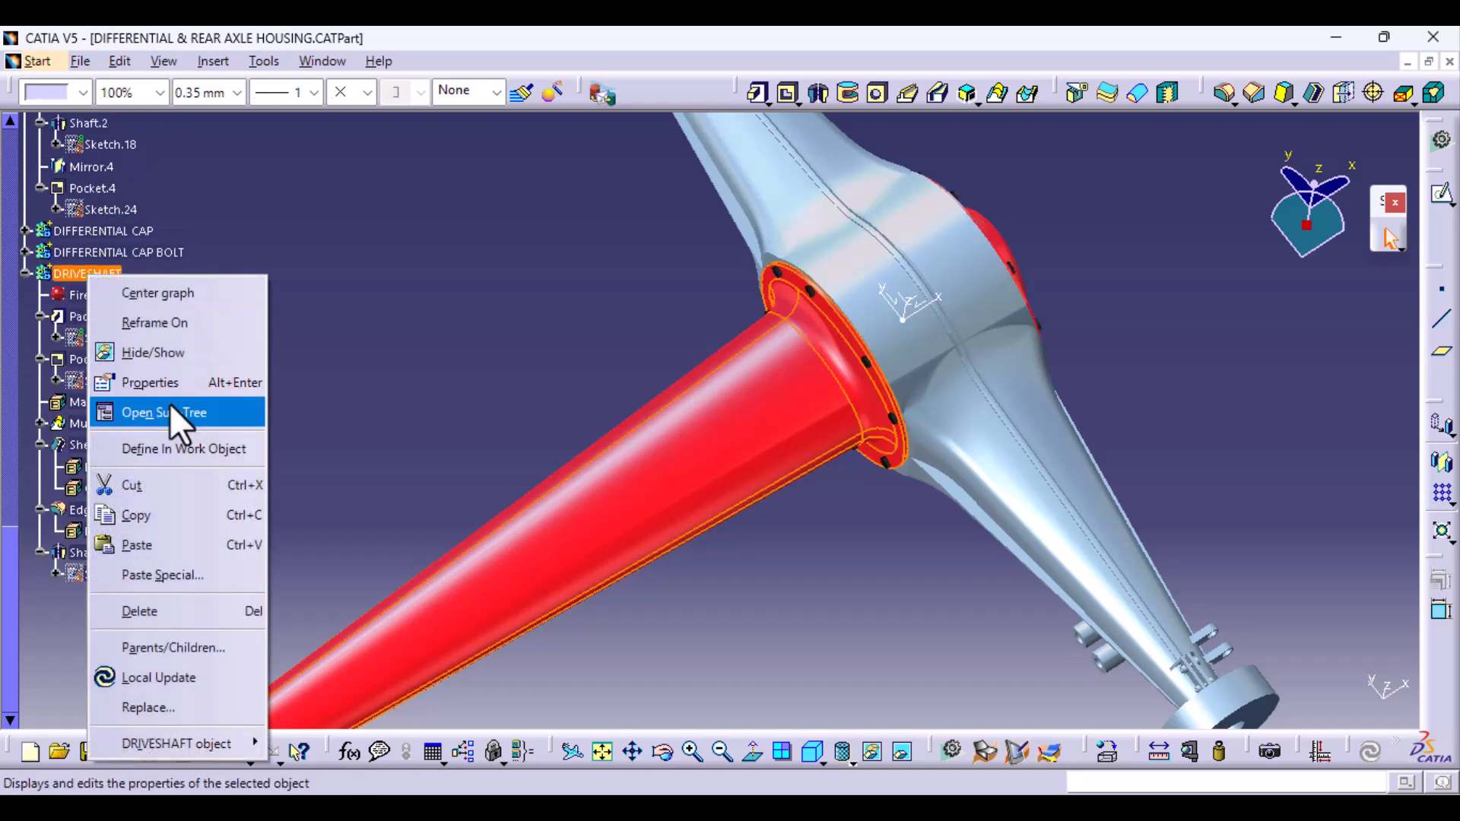
left_click(155, 542)
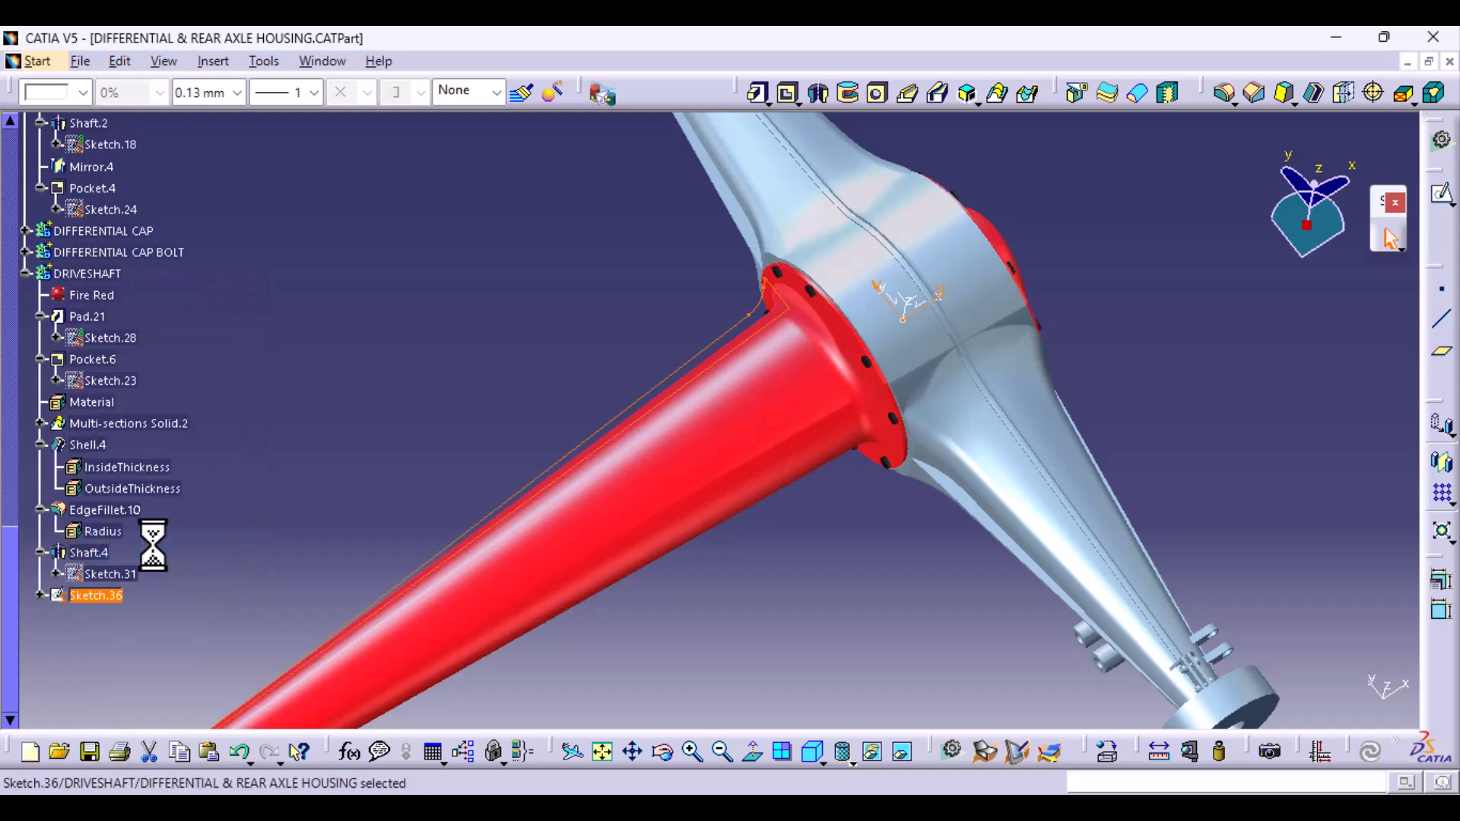
- Define the DRIVESHAFT body as the in-work object
right_click(111, 596)
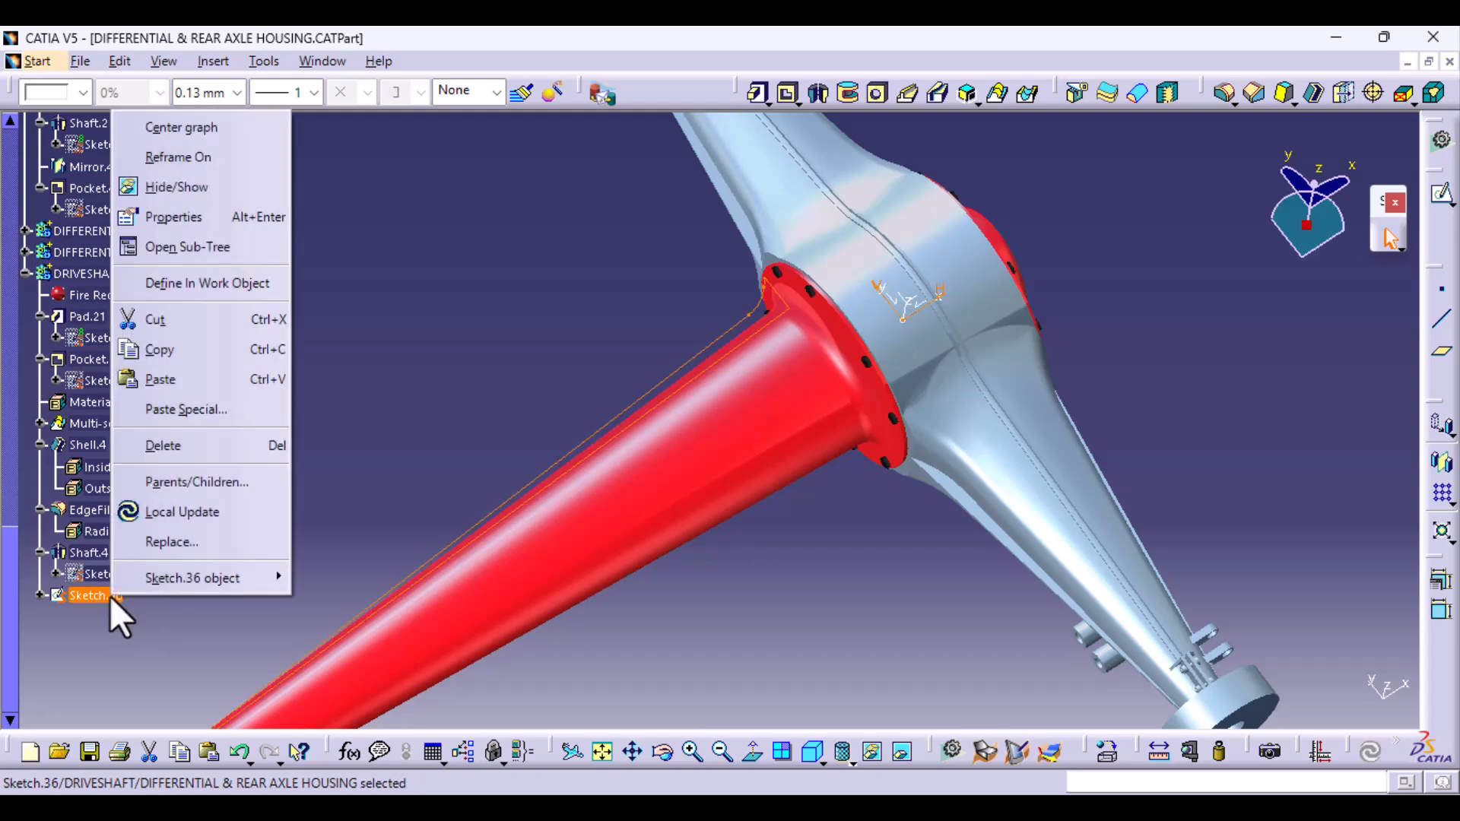
left_click(58, 258)
right_click(66, 275)
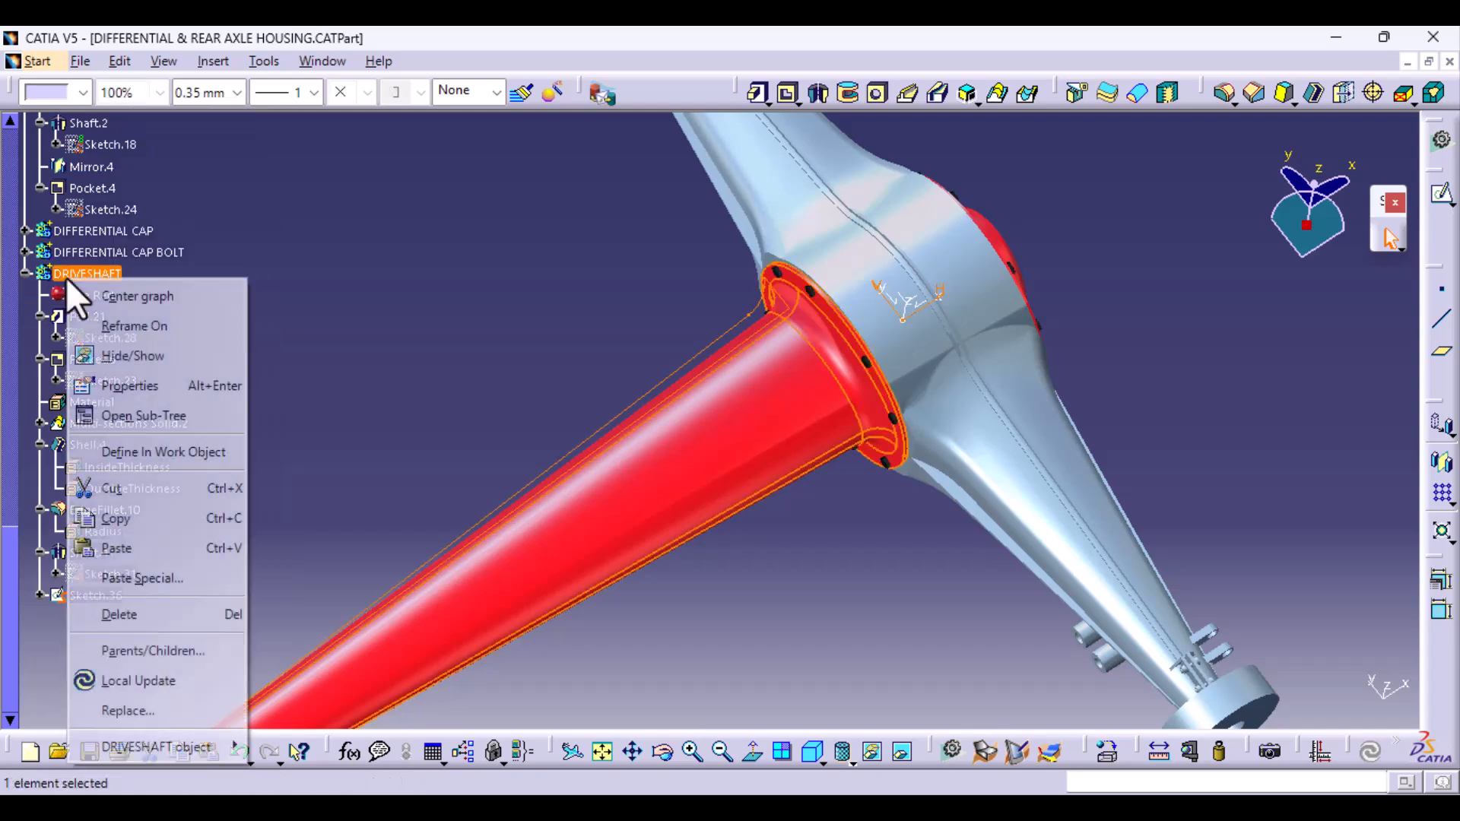
left_click(166, 450)
left_click(349, 453)
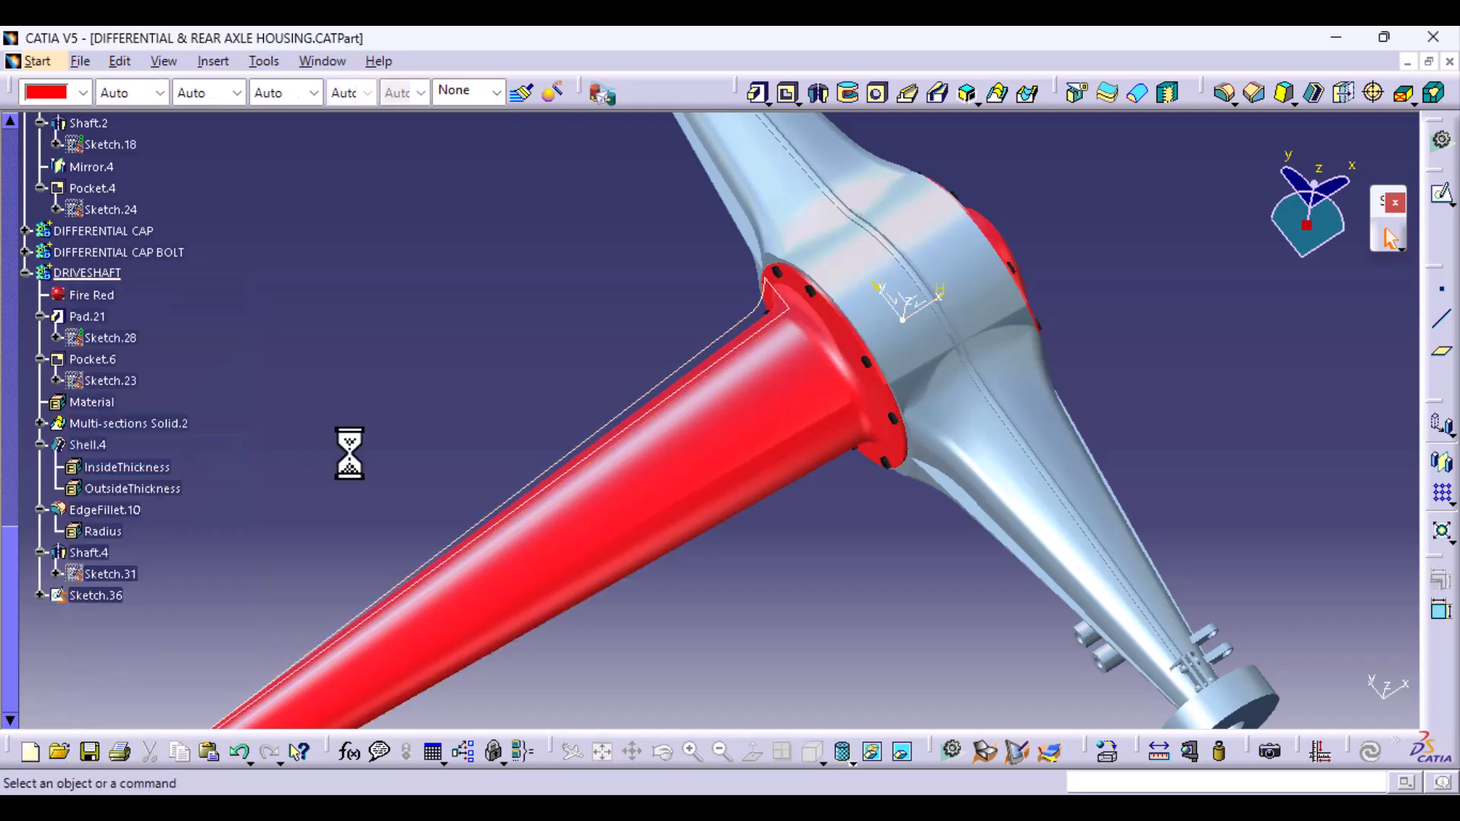
- Pad the pasted rib sketch along the tapered tube with a 5 mm length and mirrored extent
middle_click_drag(514, 321, 513, 396)
left_click(756, 93)
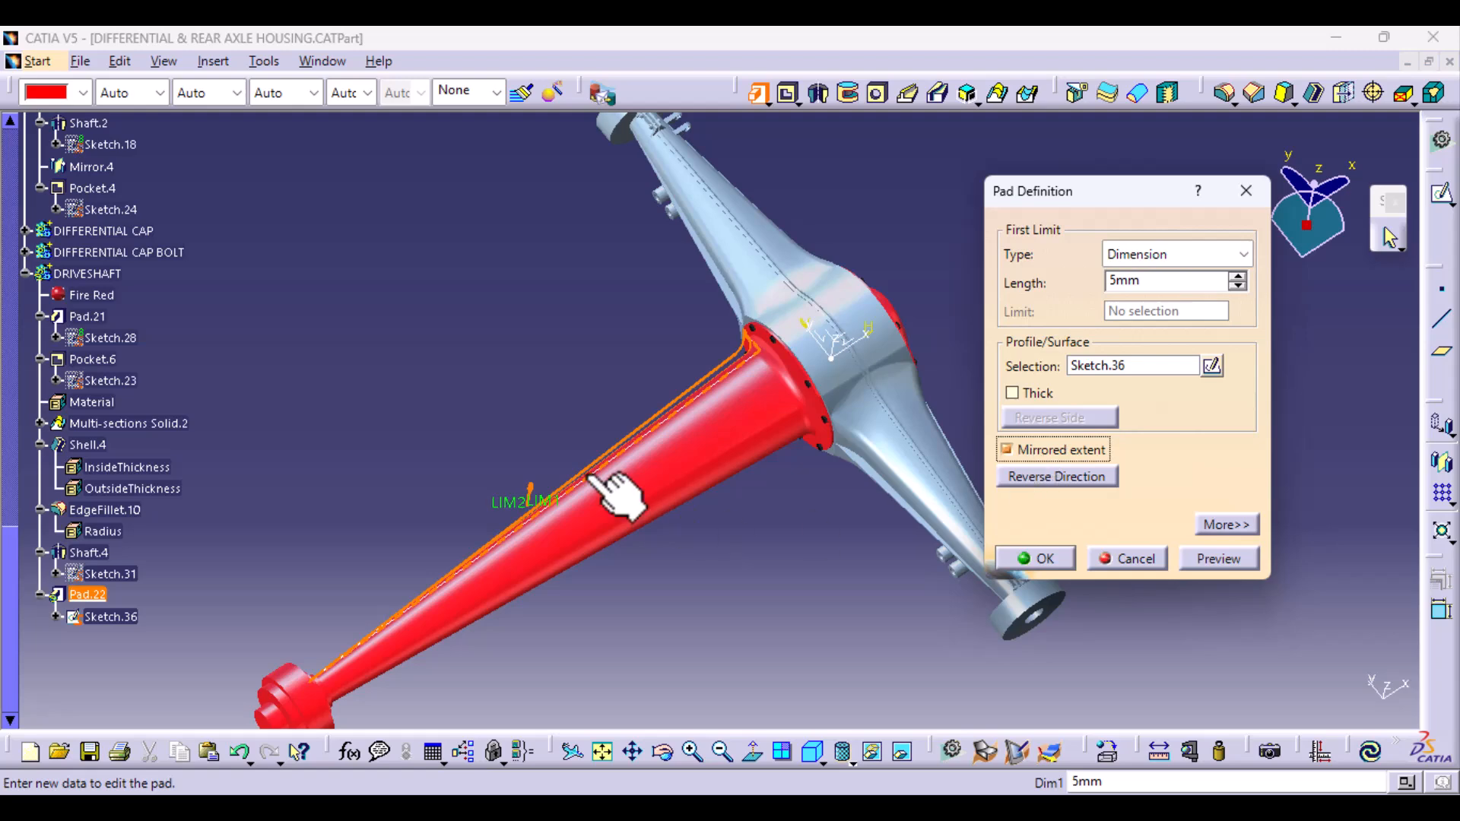
middle_click_drag(618, 486, 978, 550)
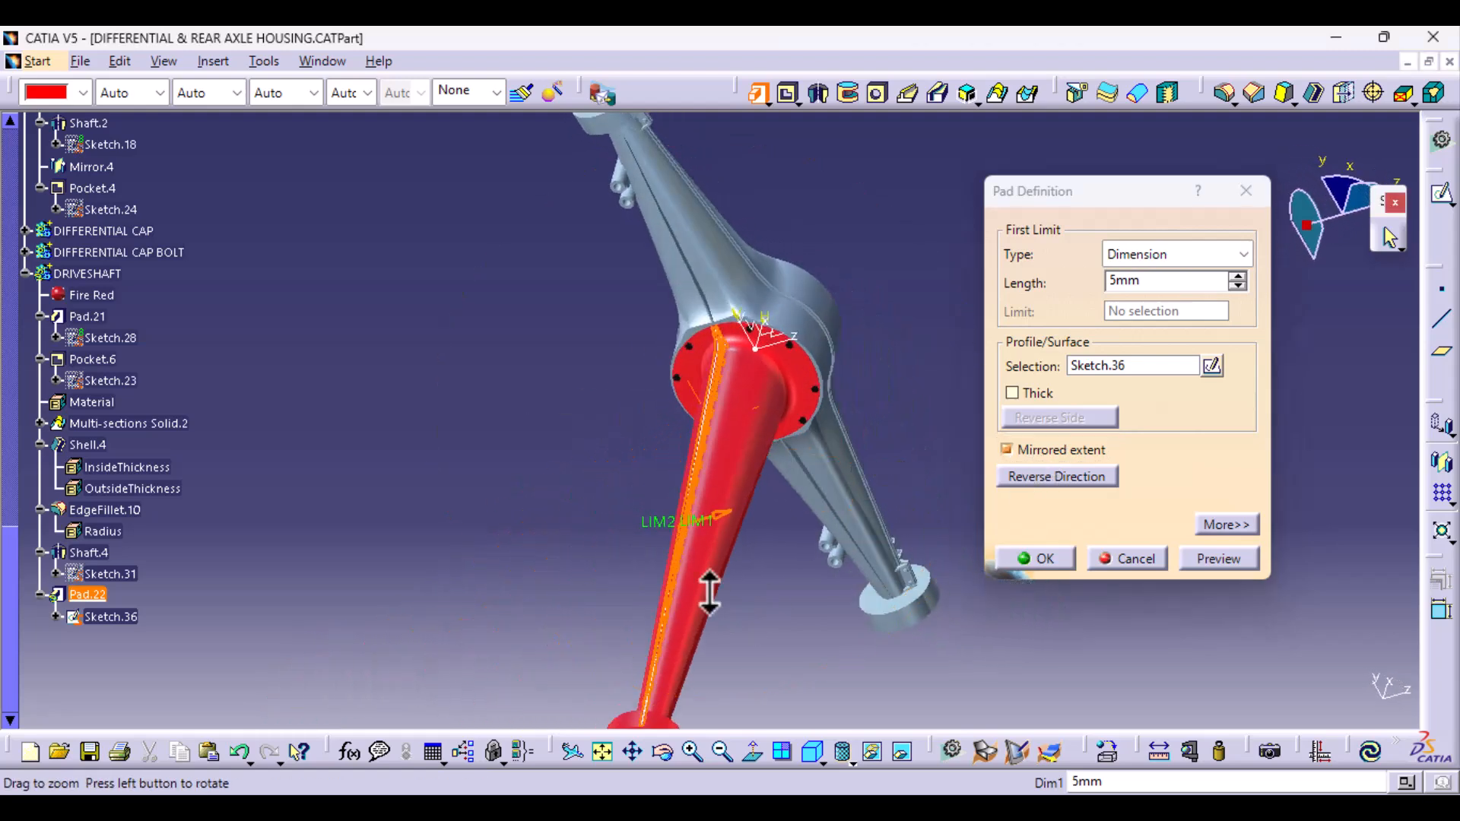
middle_click_drag(710, 593, 747, 434)
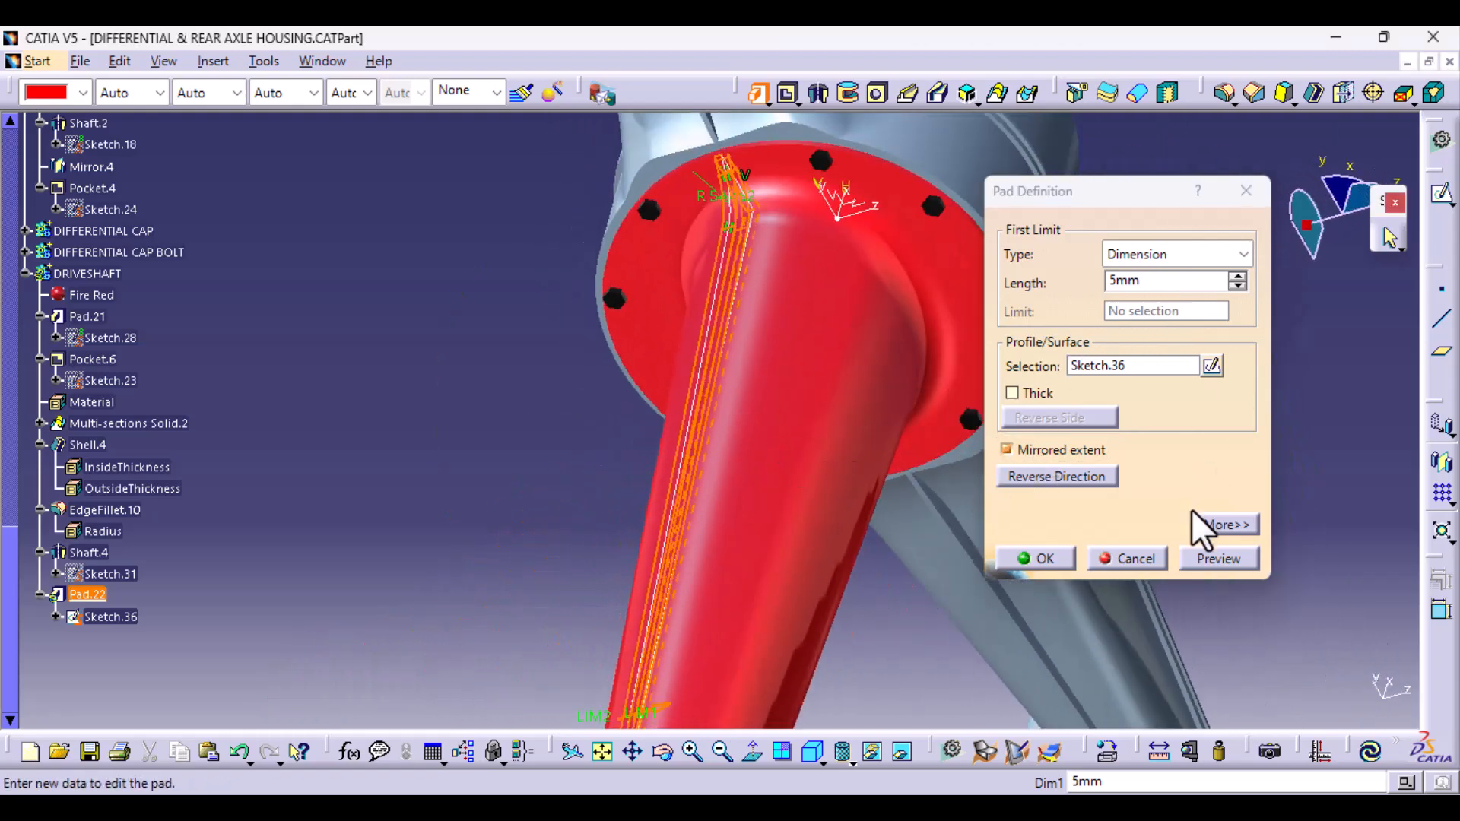
left_click(1035, 560)
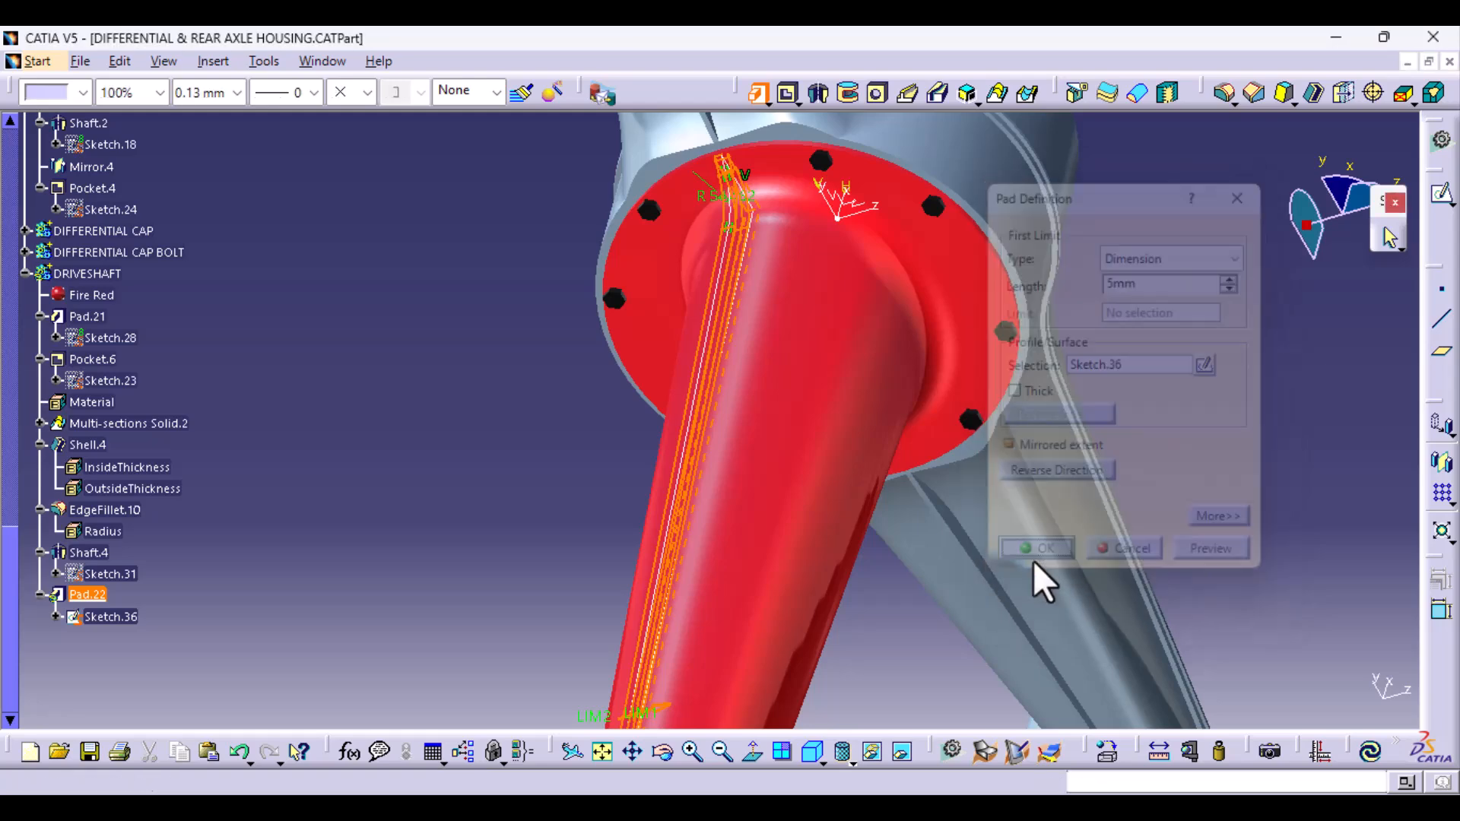
- Mirror the rib pad about the ZX plane of Axis System.1 onto the opposite side of the tapered tube
middle_click_drag(640, 530, 897, 418)
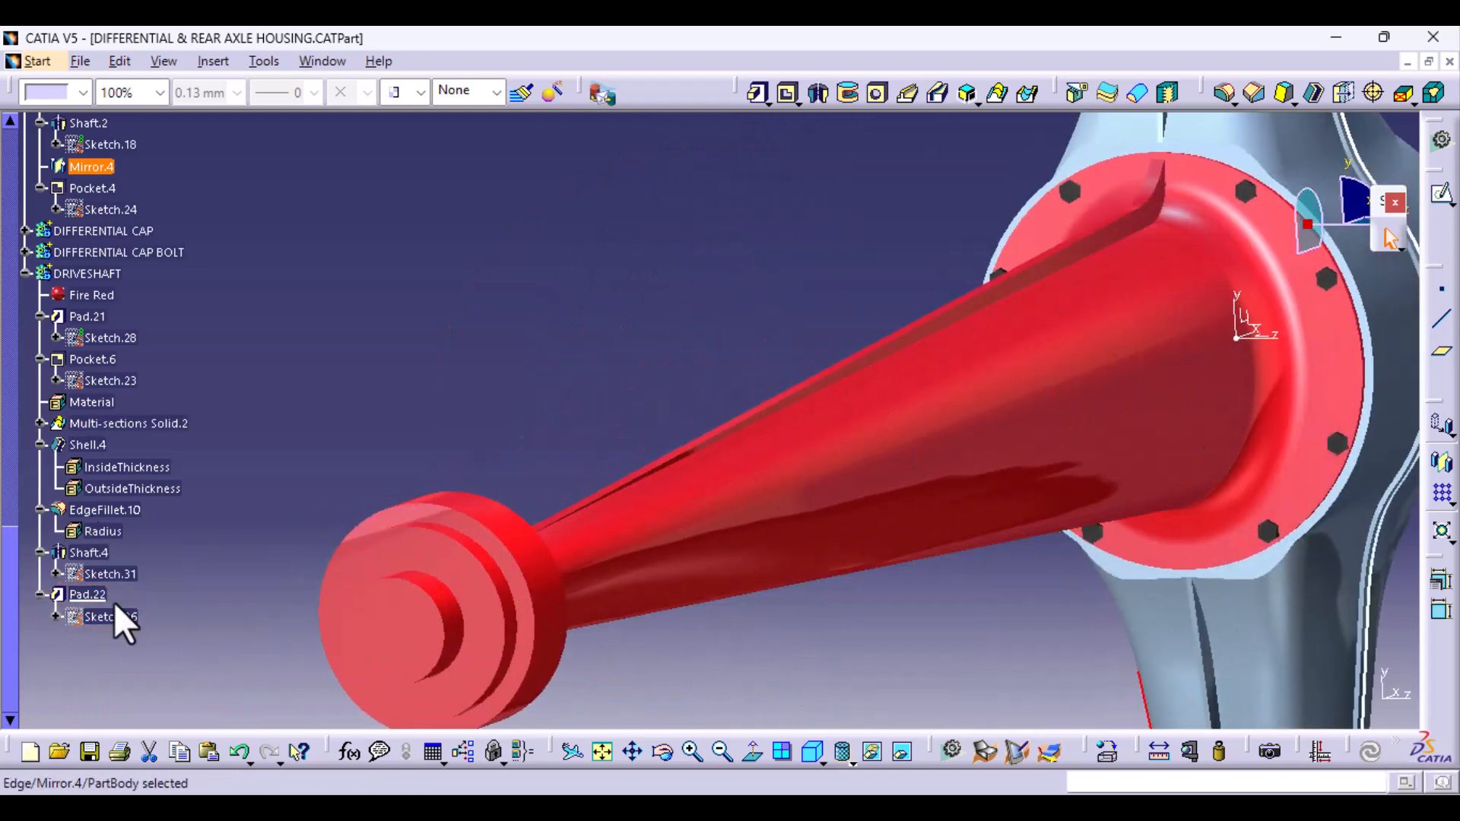
left_click(88, 594)
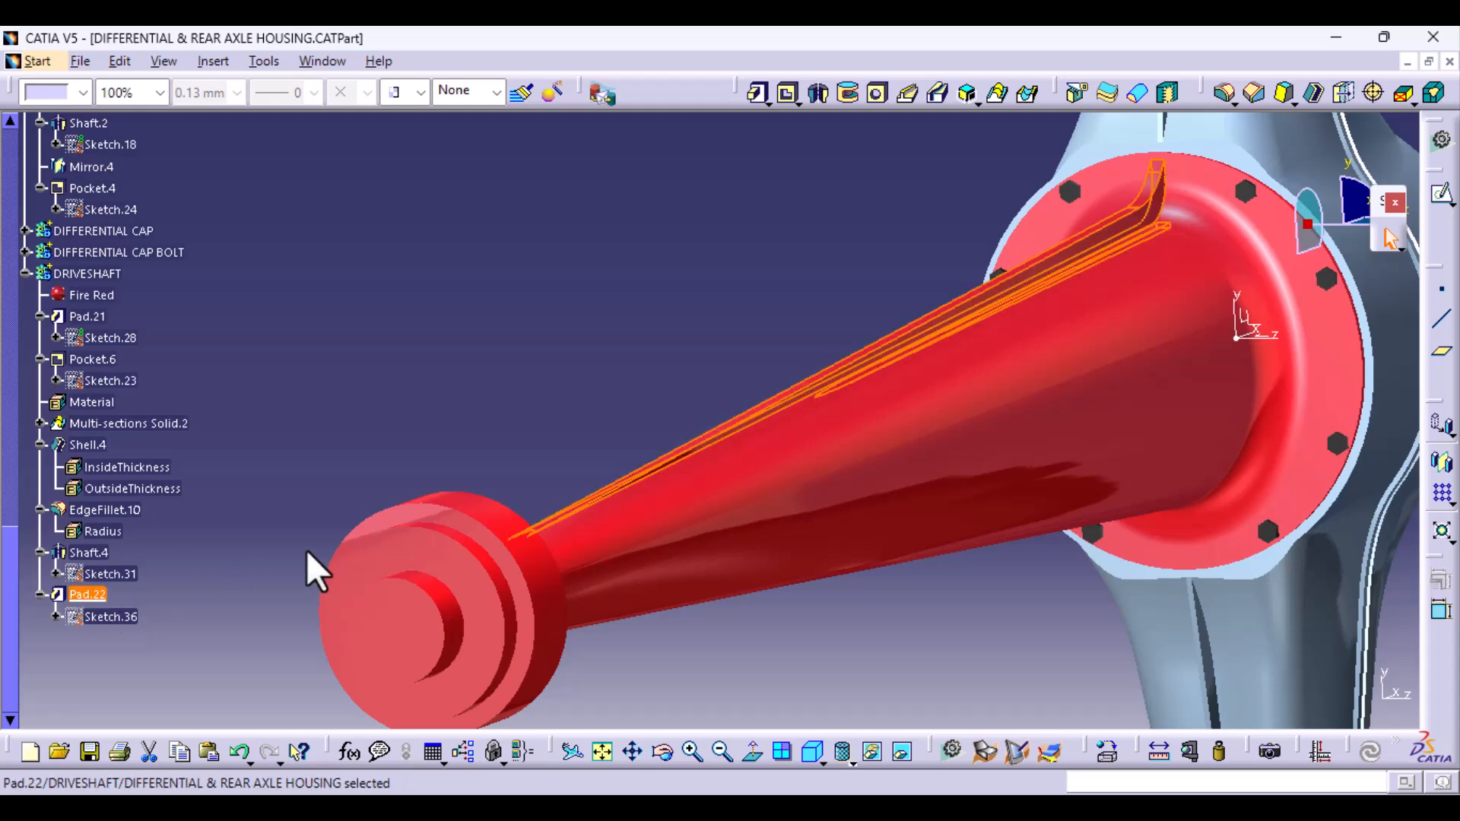
left_click(1444, 464)
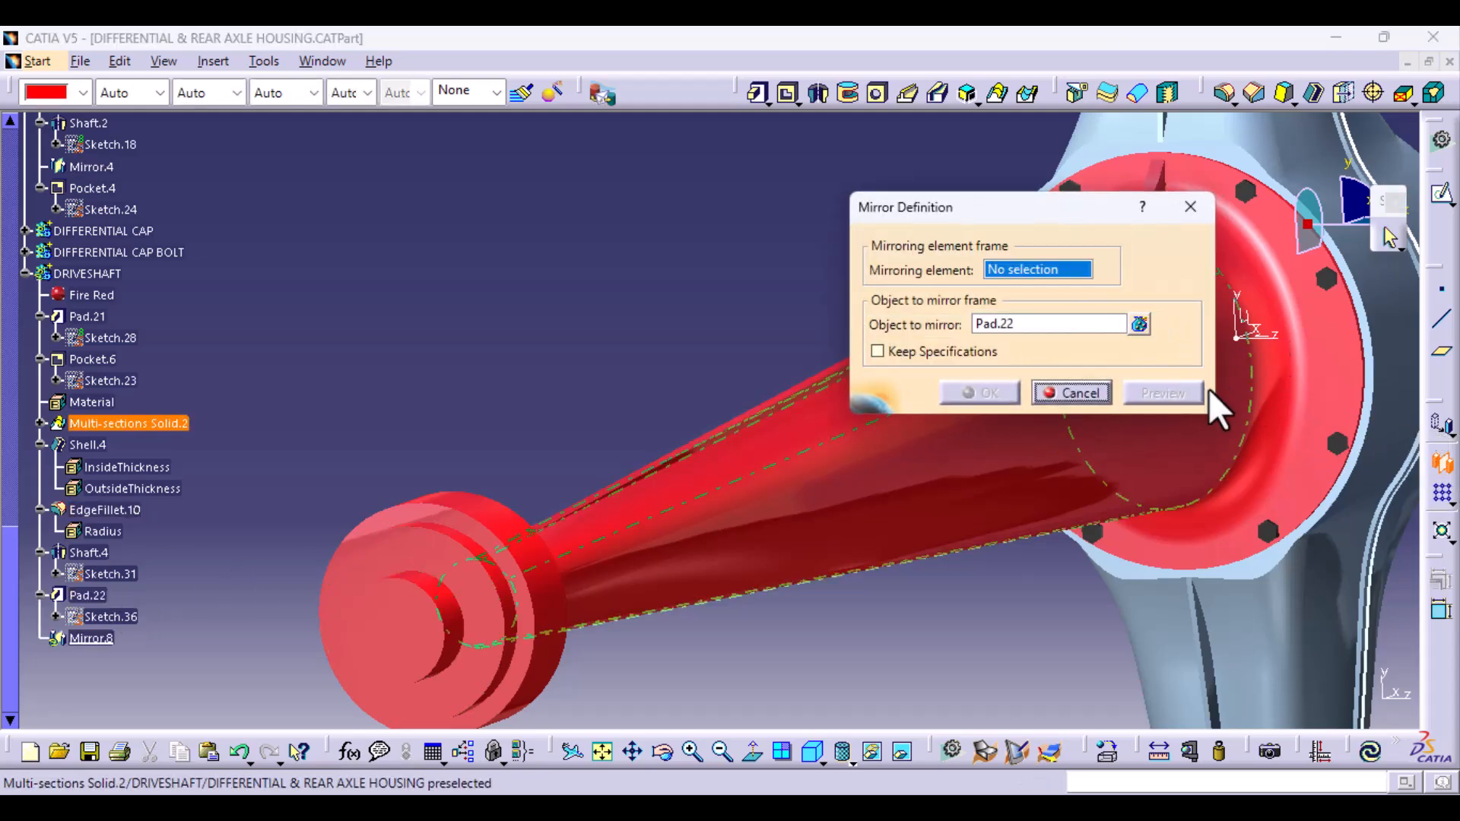
middle_click_drag(1217, 441, 778, 618)
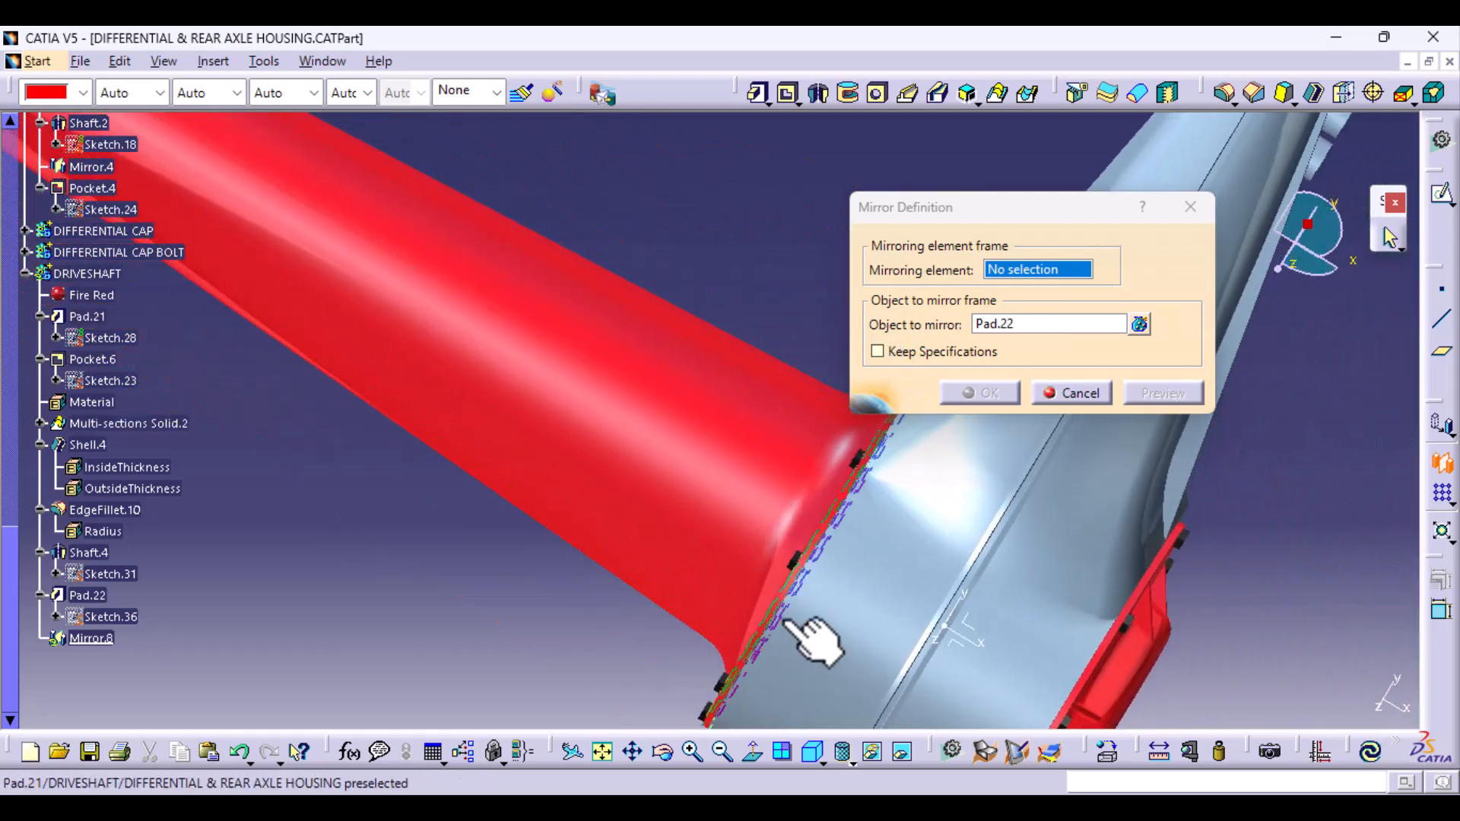
left_click(947, 635)
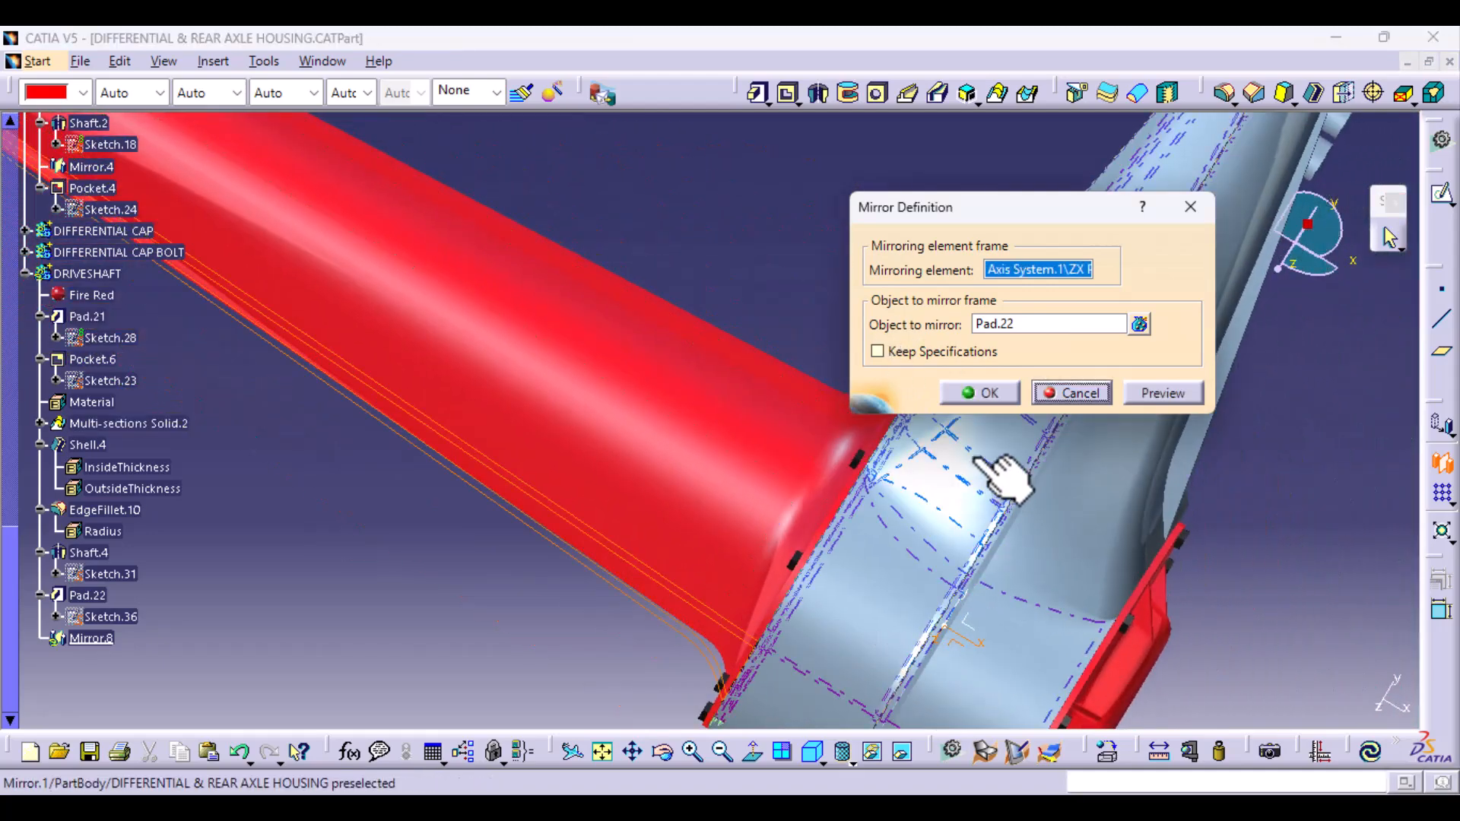
left_click(984, 394)
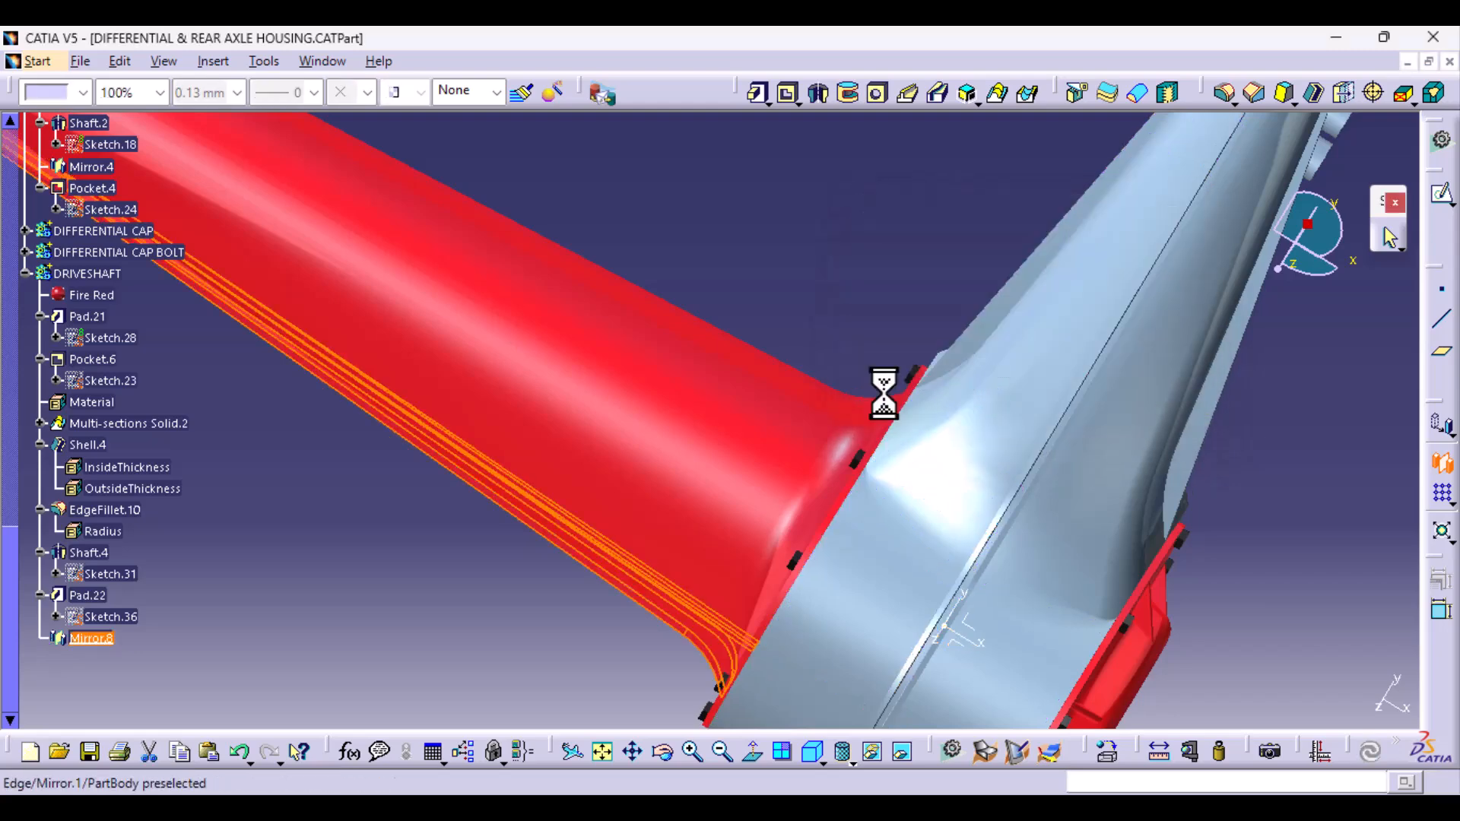
- Shell the driveshaft with a 5 mm inside thickness, removing the small end face at the stepped end
middle_click_drag(688, 529, 1002, 256)
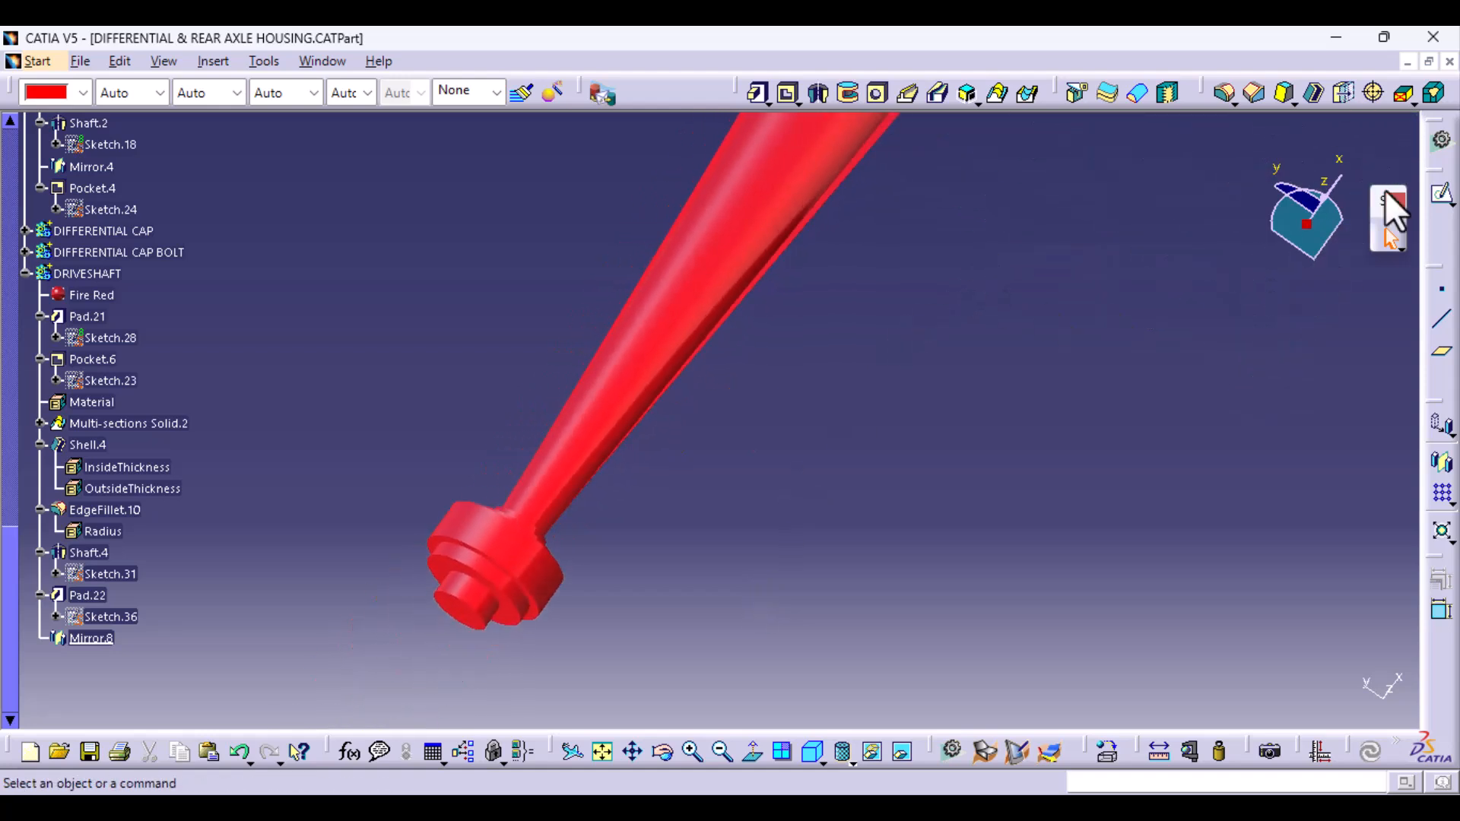
left_click(1310, 96)
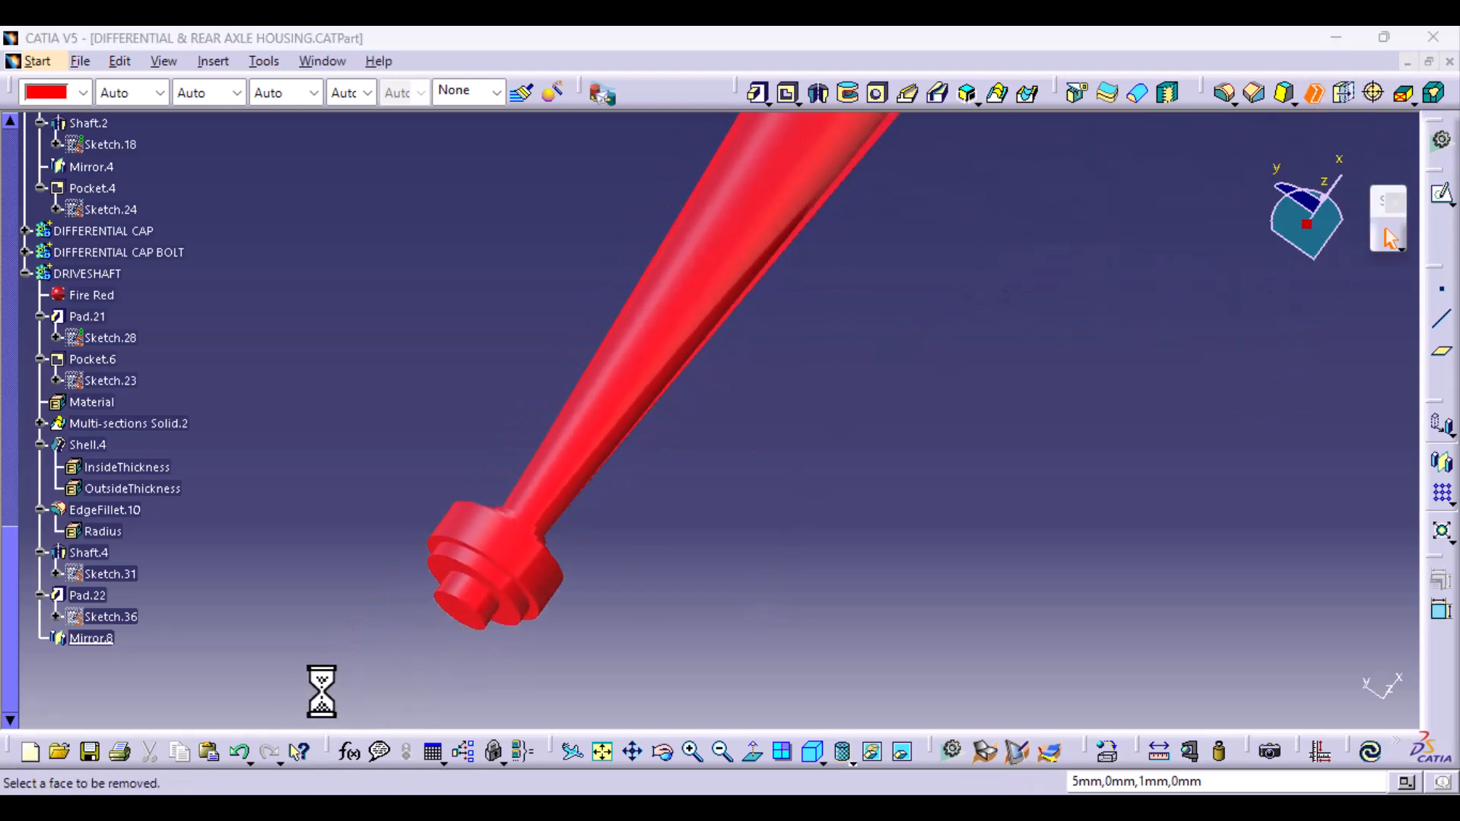
left_click(487, 630)
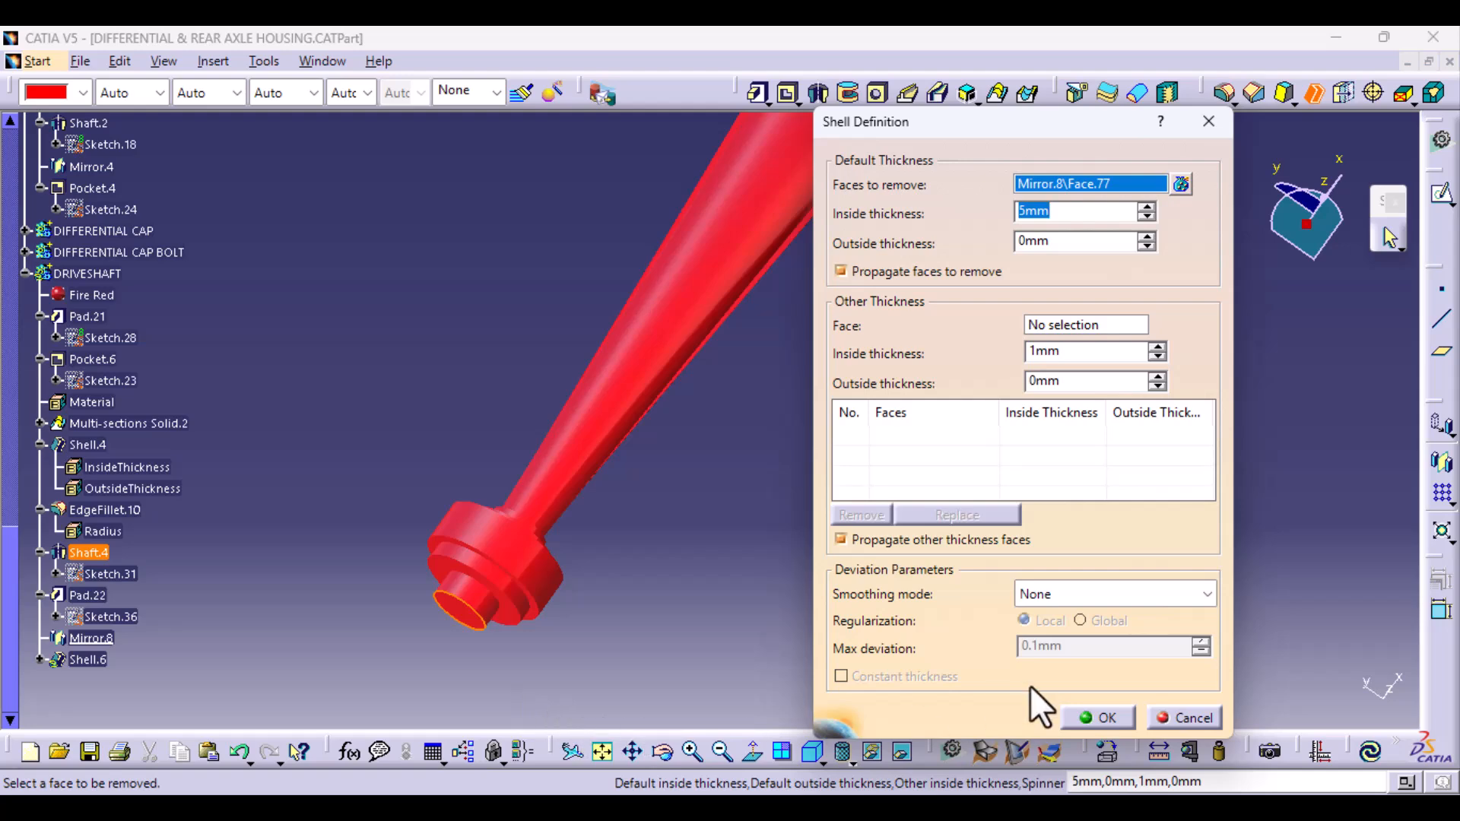
left_click(1095, 719)
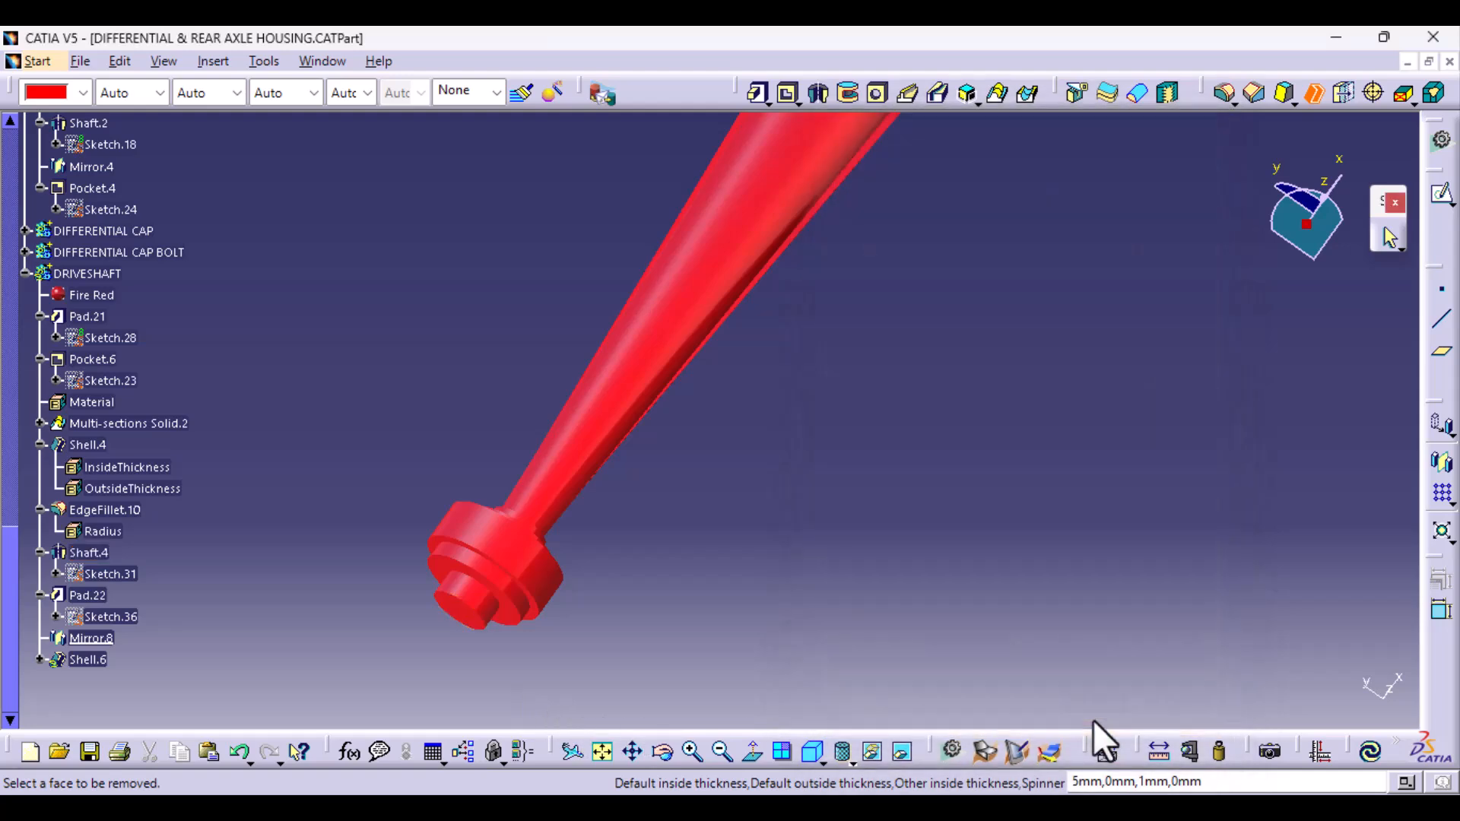
- Open the rib pad's sketch and set the radius of the corner arc near the flange to 20 mm
left_click(753, 586)
middle_click_drag(649, 500, 457, 791)
middle_click_drag(531, 546, 564, 388)
middle_click_drag(562, 503, 570, 472, "ctrl")
mouse_move(422, 515)
middle_mouse_down()
mouse_move(853, 723)
mouse_move(860, 758)
middle_mouse_up()
double_click(117, 616)
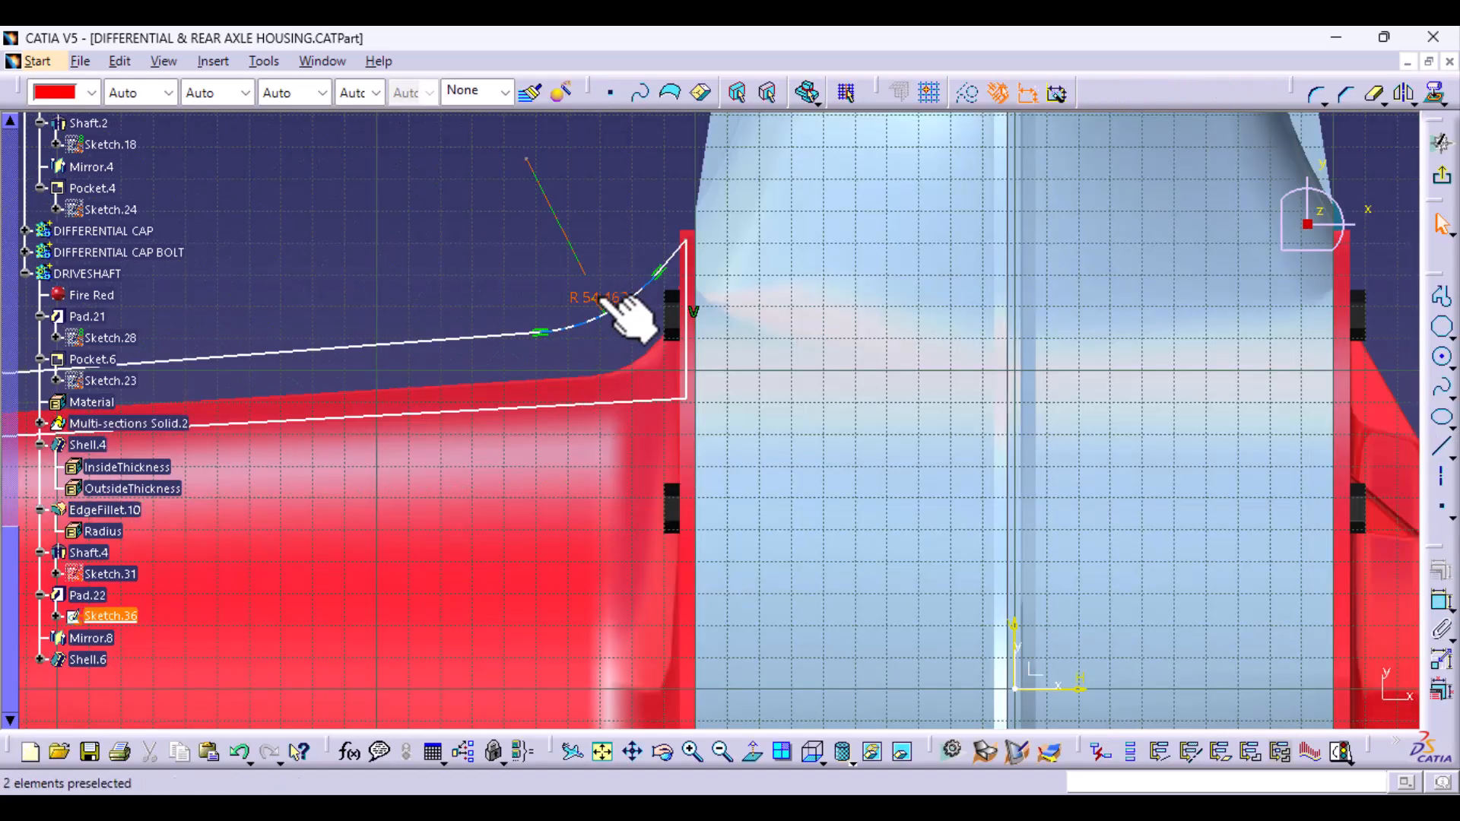
double_click(608, 300)
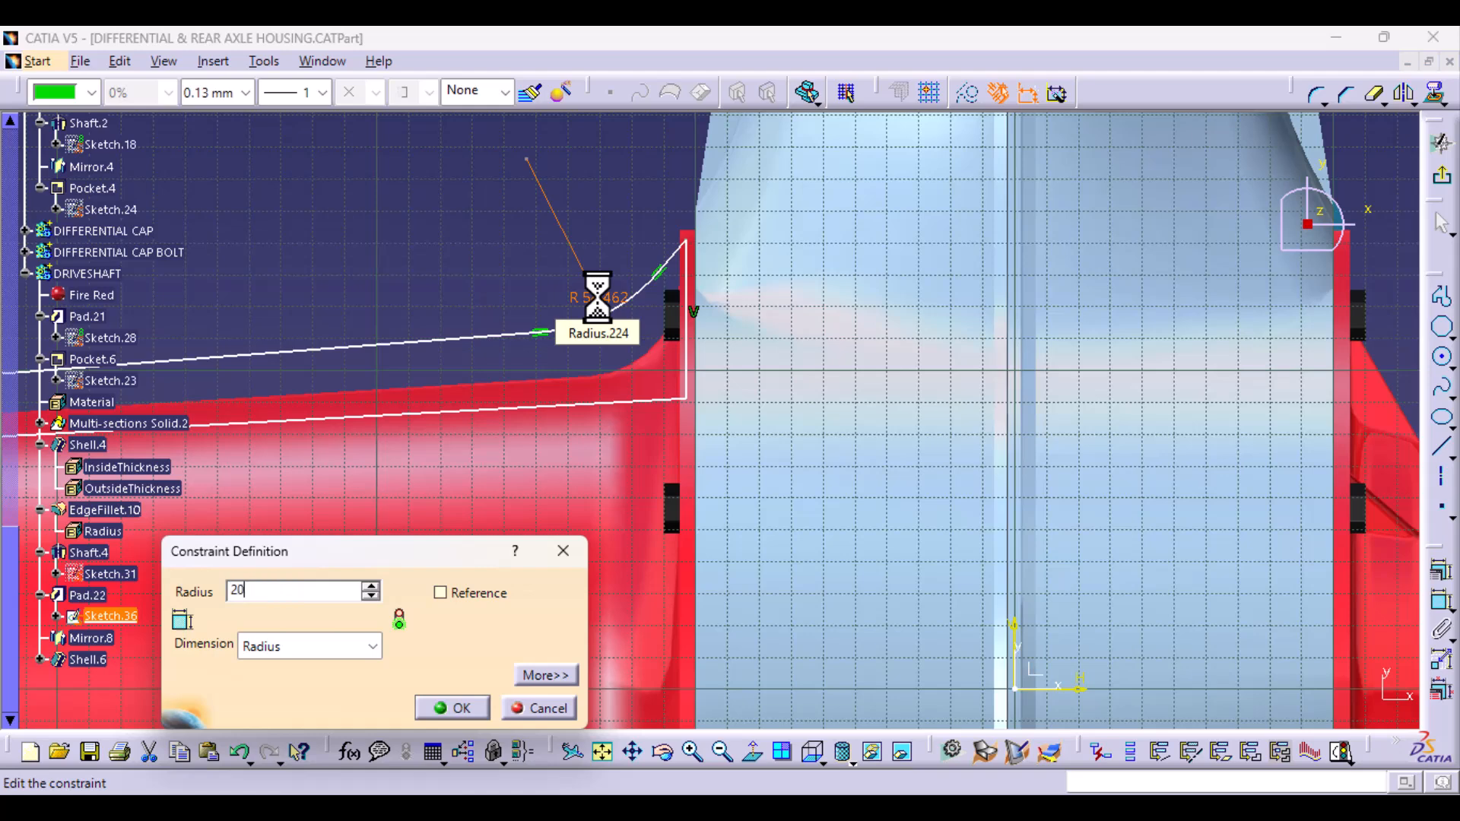
key("Return")
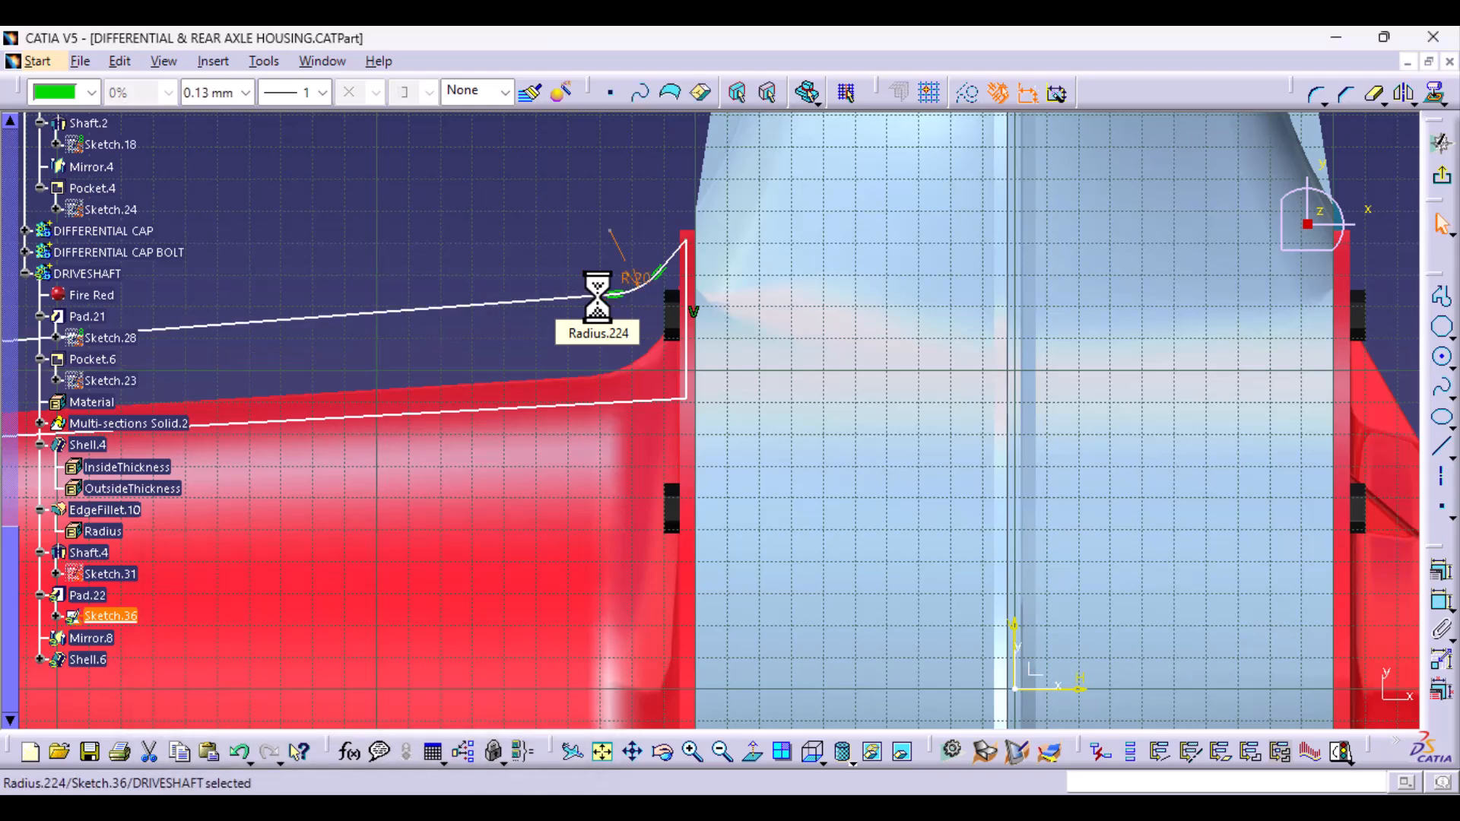
- Lower the rib profile's upper line closer to the tapered tube and fix it in place
left_click_drag(609, 298, 605, 352)
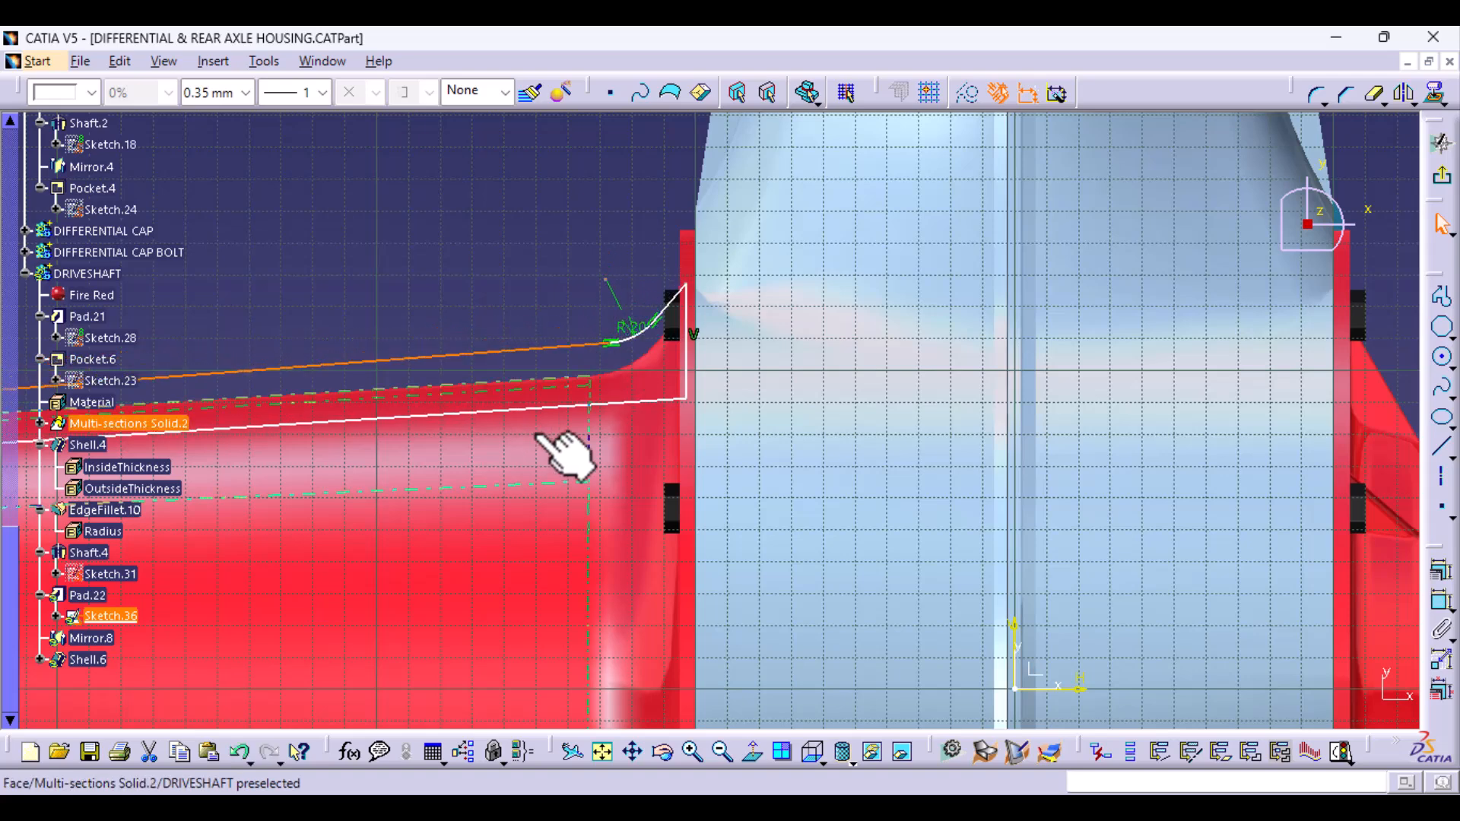
left_click(1445, 572)
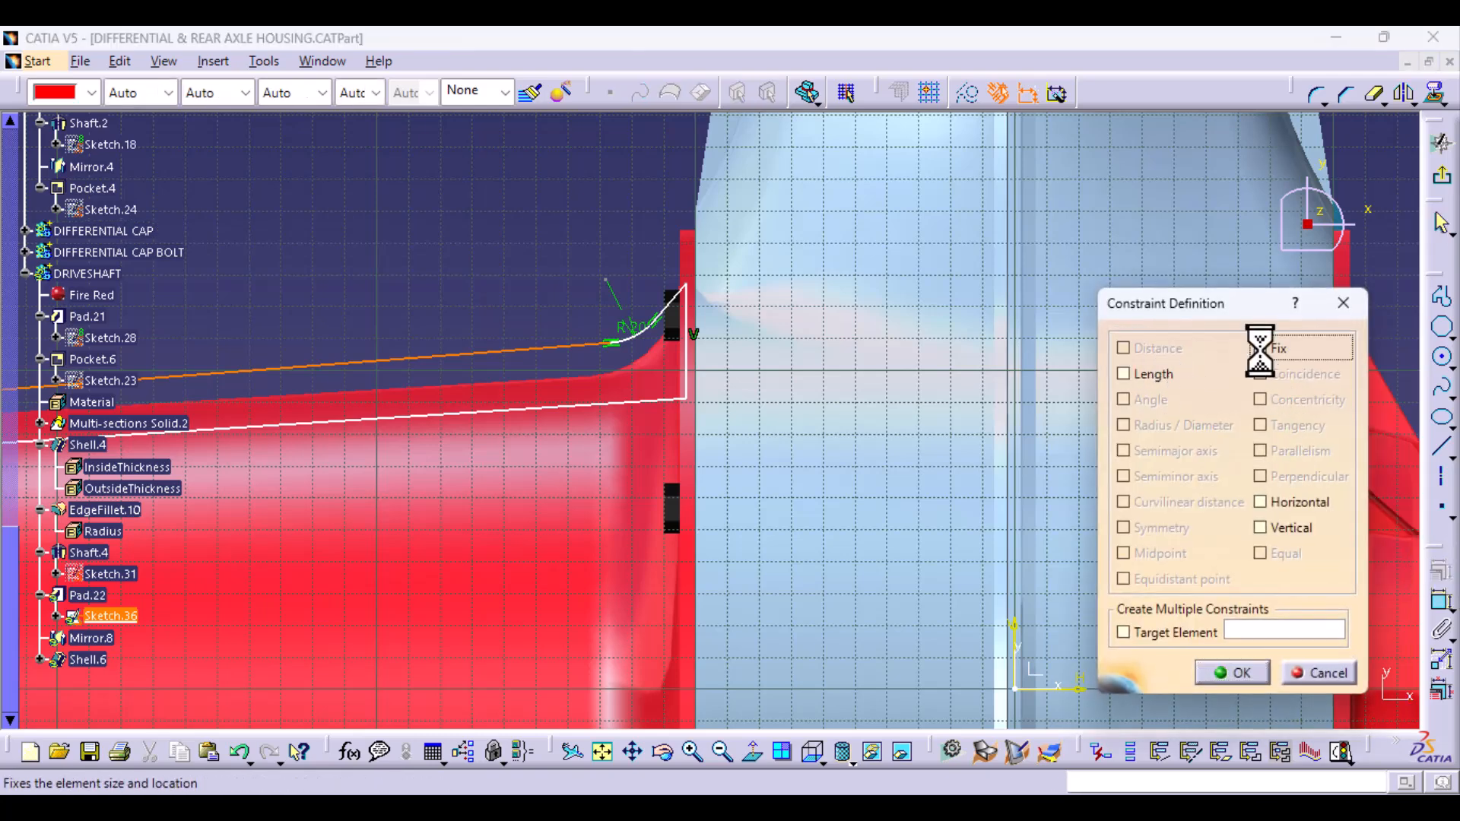
left_click(1234, 669)
- Raise the profile's upper corner point to near the flange's outer edge, and exit the sketch
left_click_drag(689, 285, 683, 259)
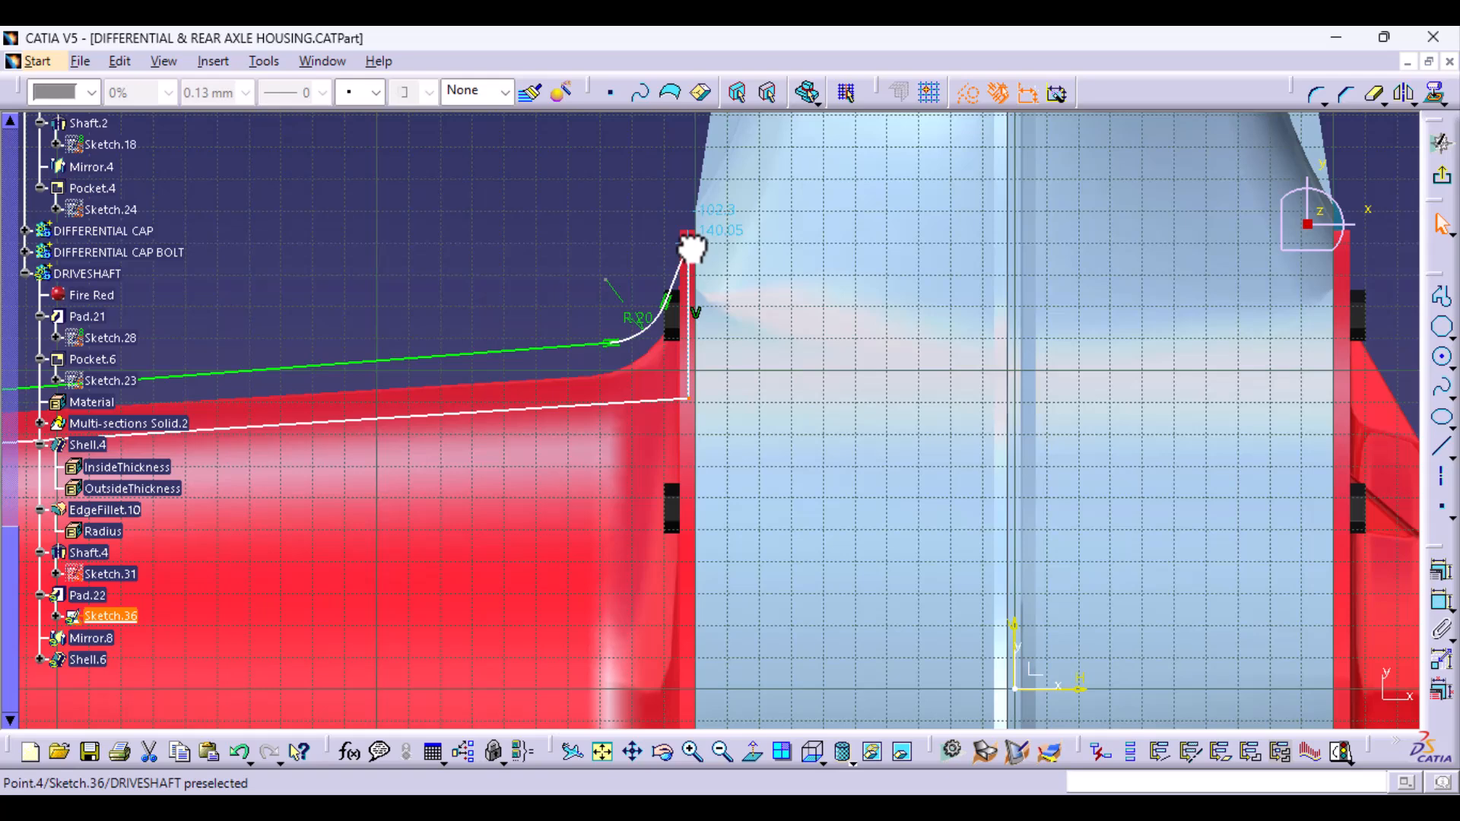
left_click(690, 242)
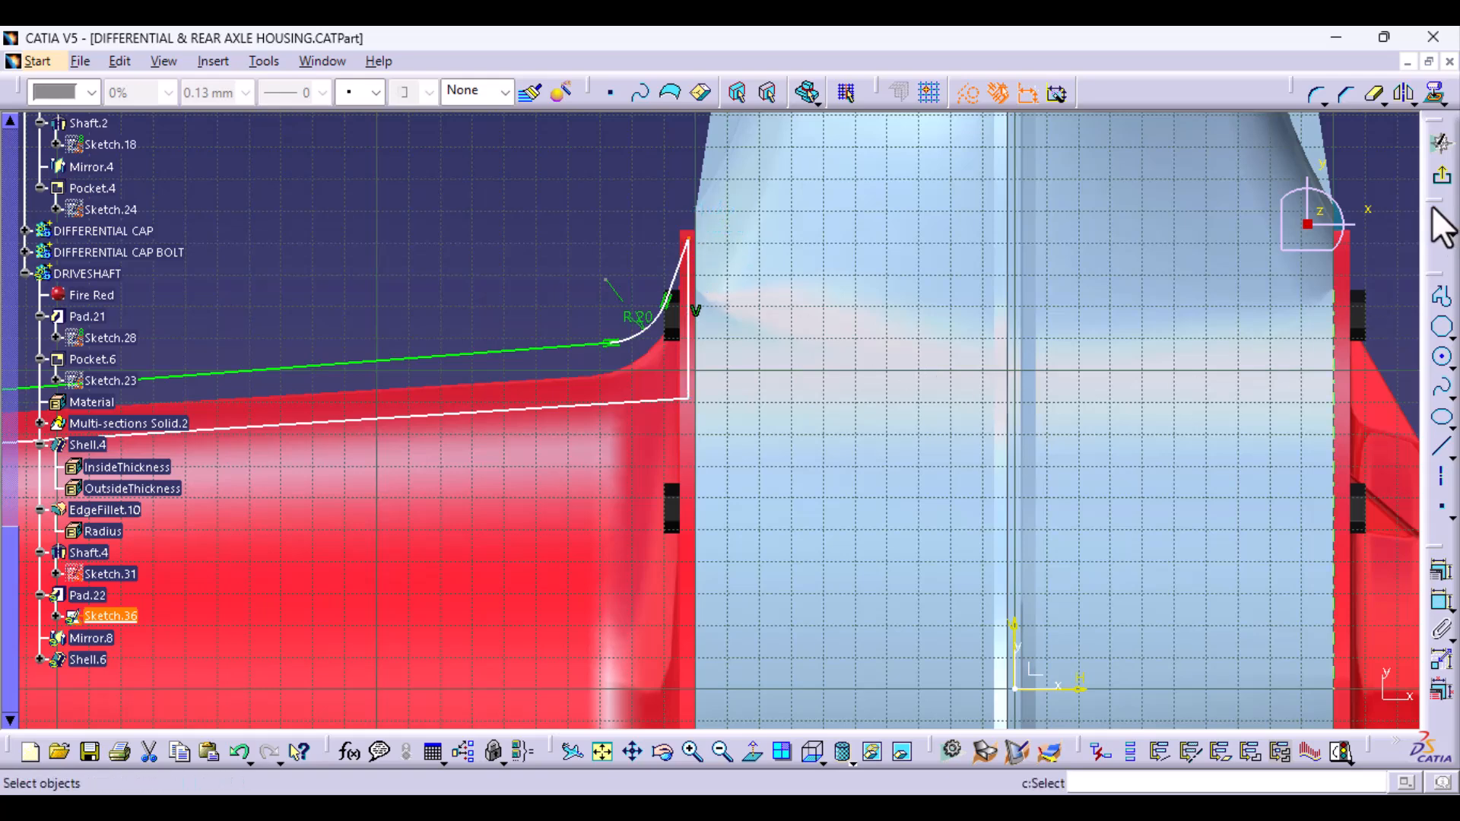
left_click(1435, 181)
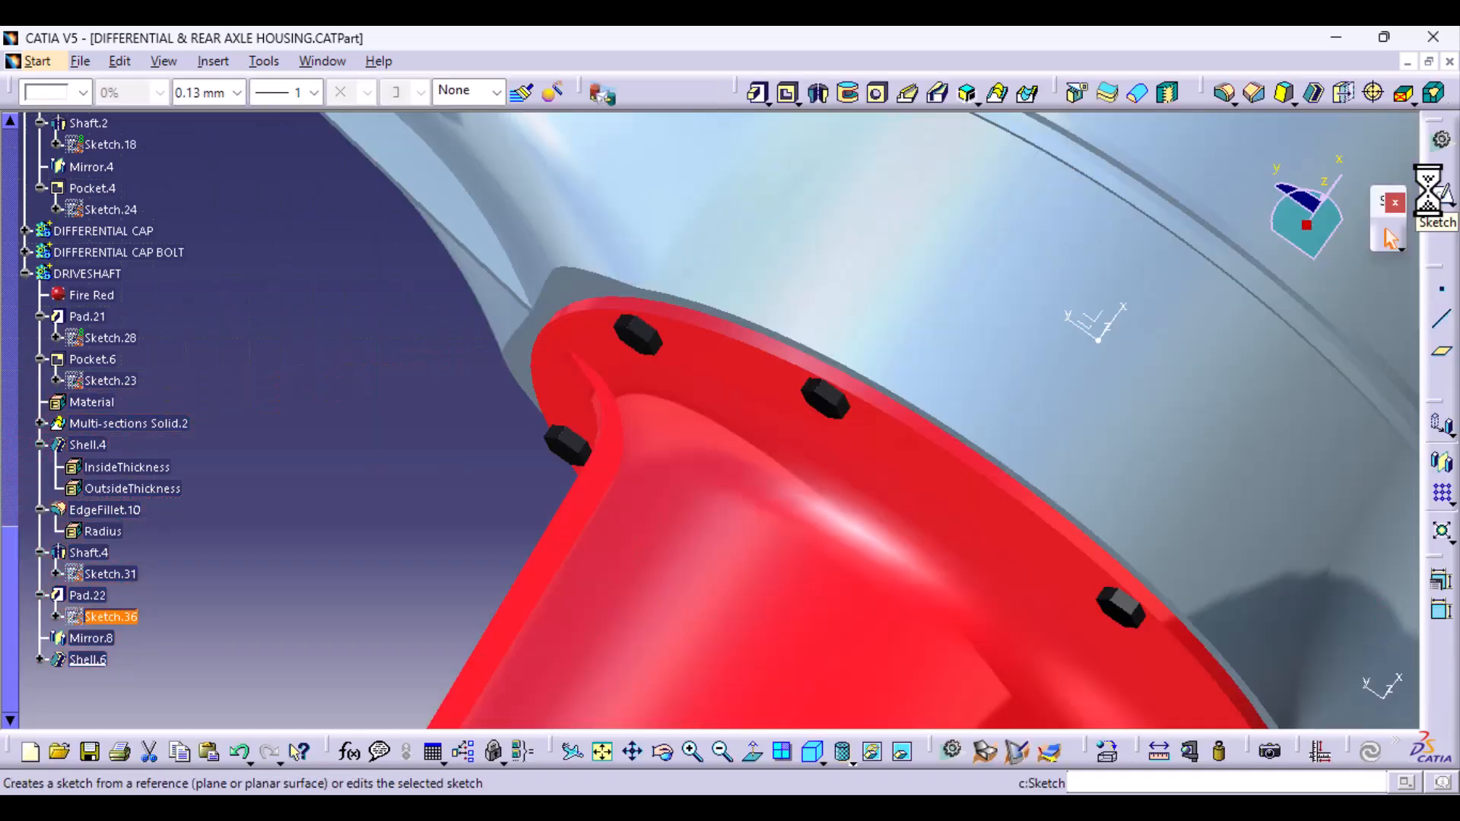
- Reopen the rib pad's sketch and delete the radius dimension of the corner arc near the flange
middle_click_drag(668, 619, 714, 578)
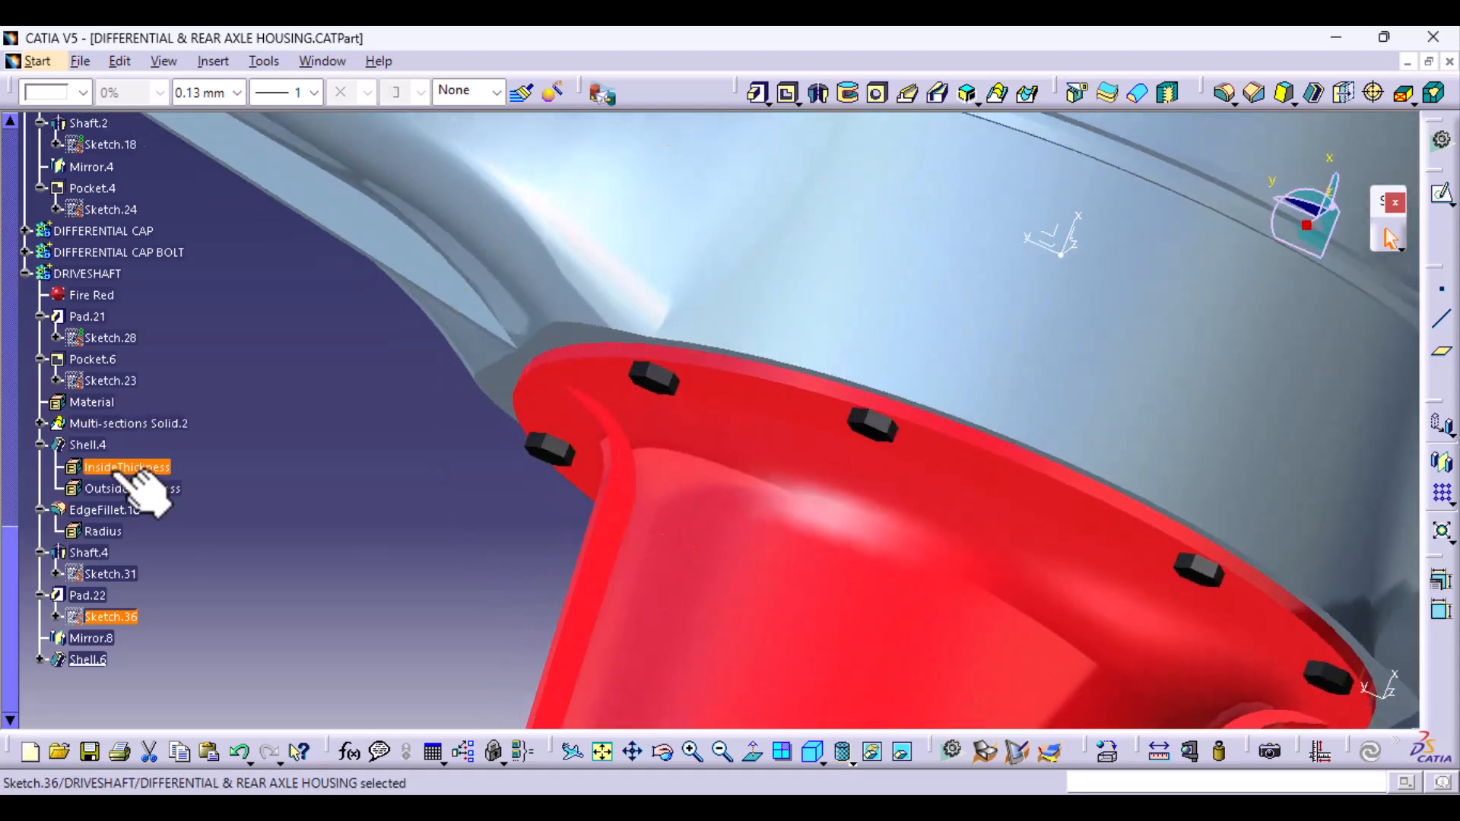
double_click(114, 620)
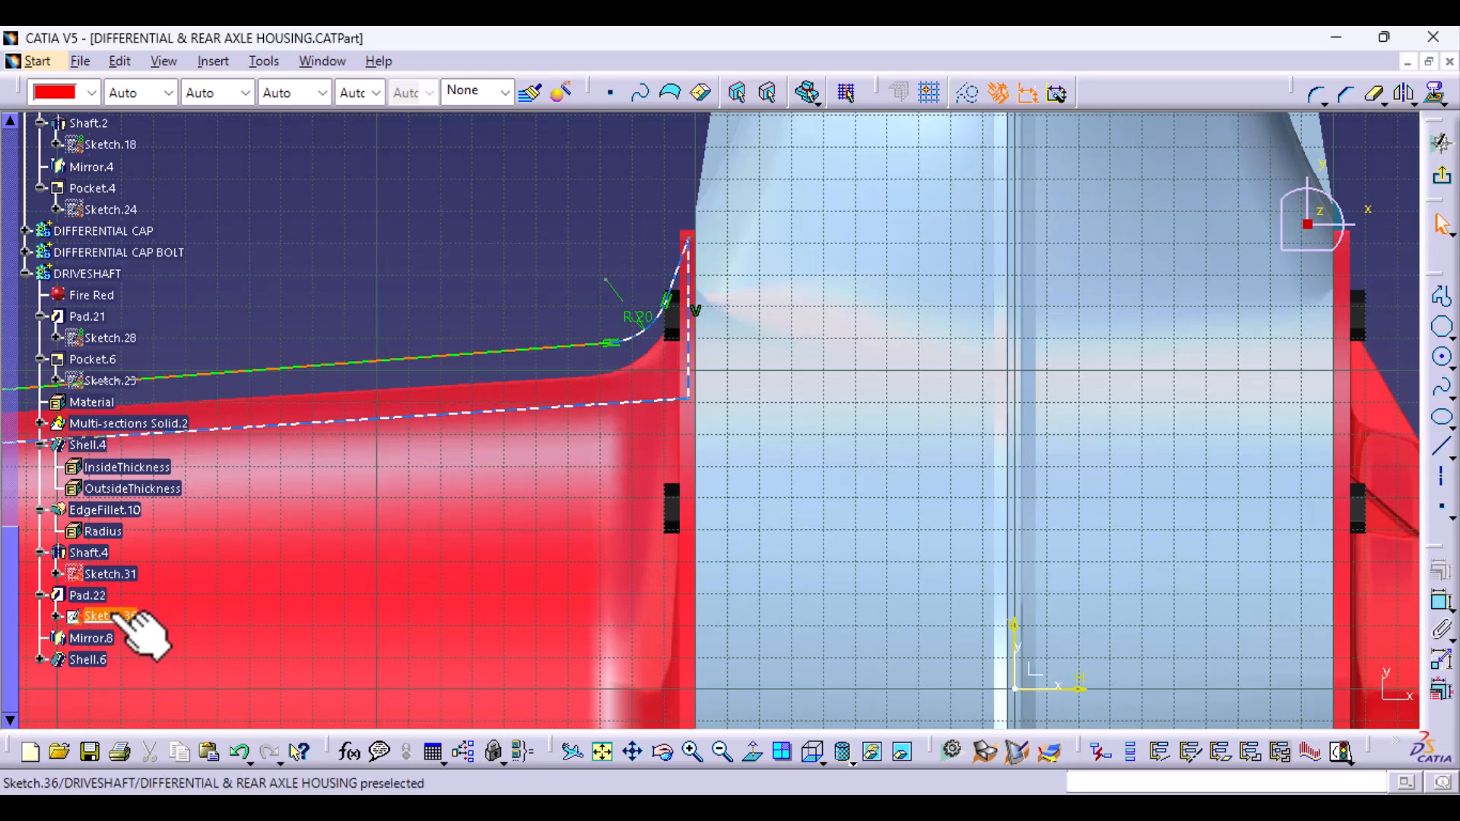
double_click(637, 316)
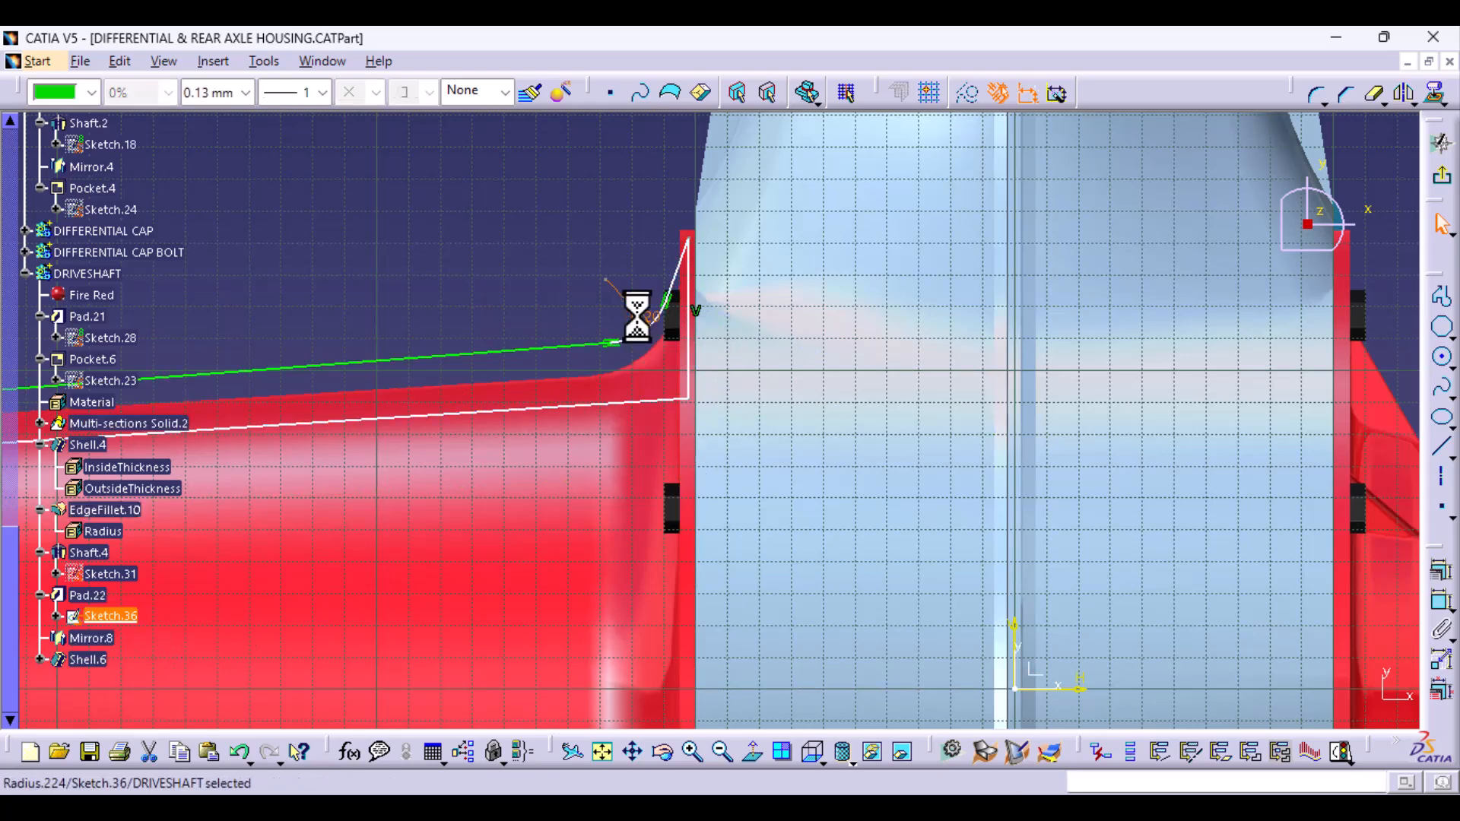
key("Delete")
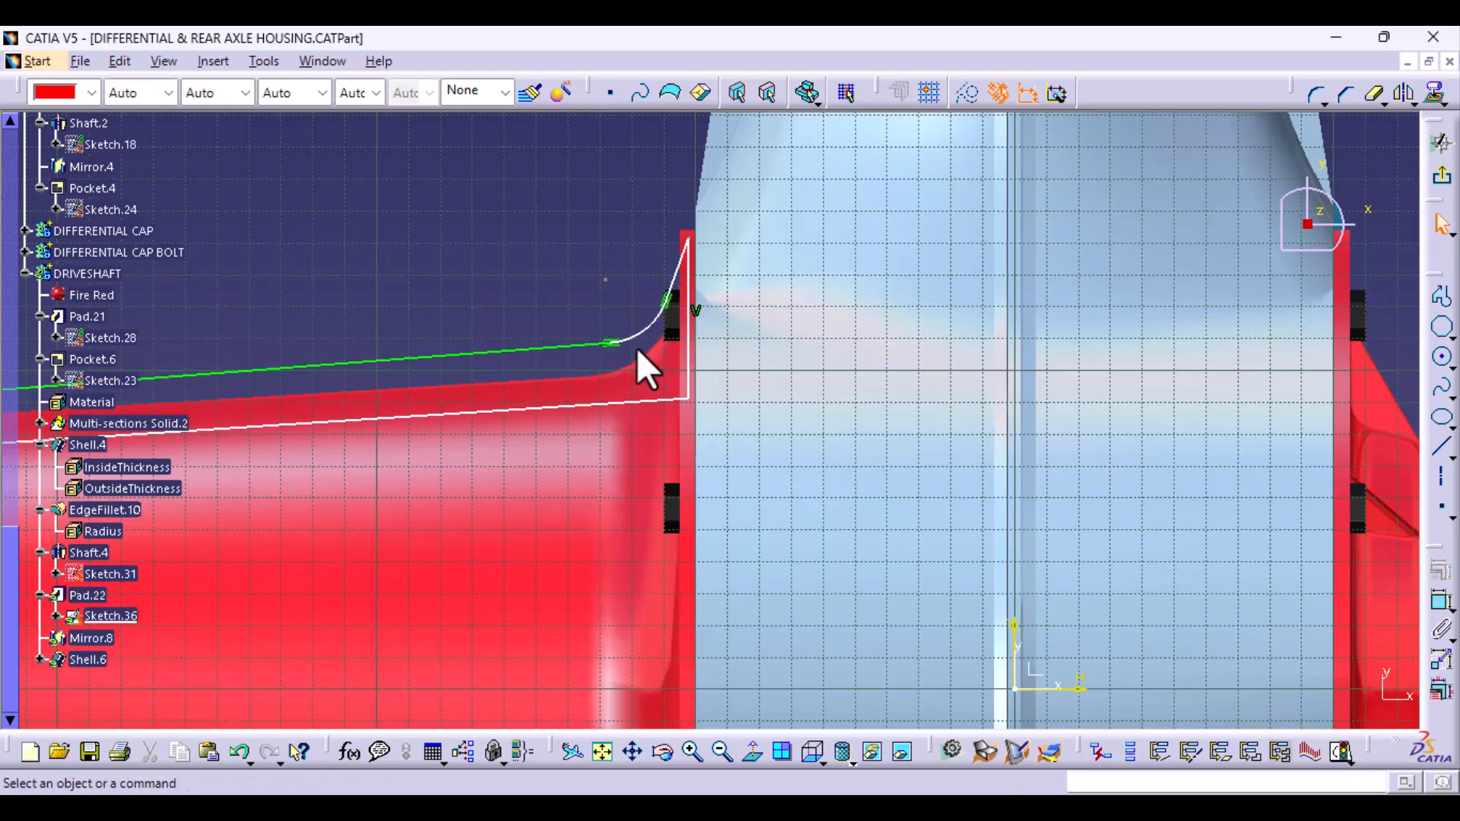
- Delete the rib profile's corner arc near the flange and rejoin the slanted line to the end of the shortened upper line
left_click(645, 339)
key("Delete")
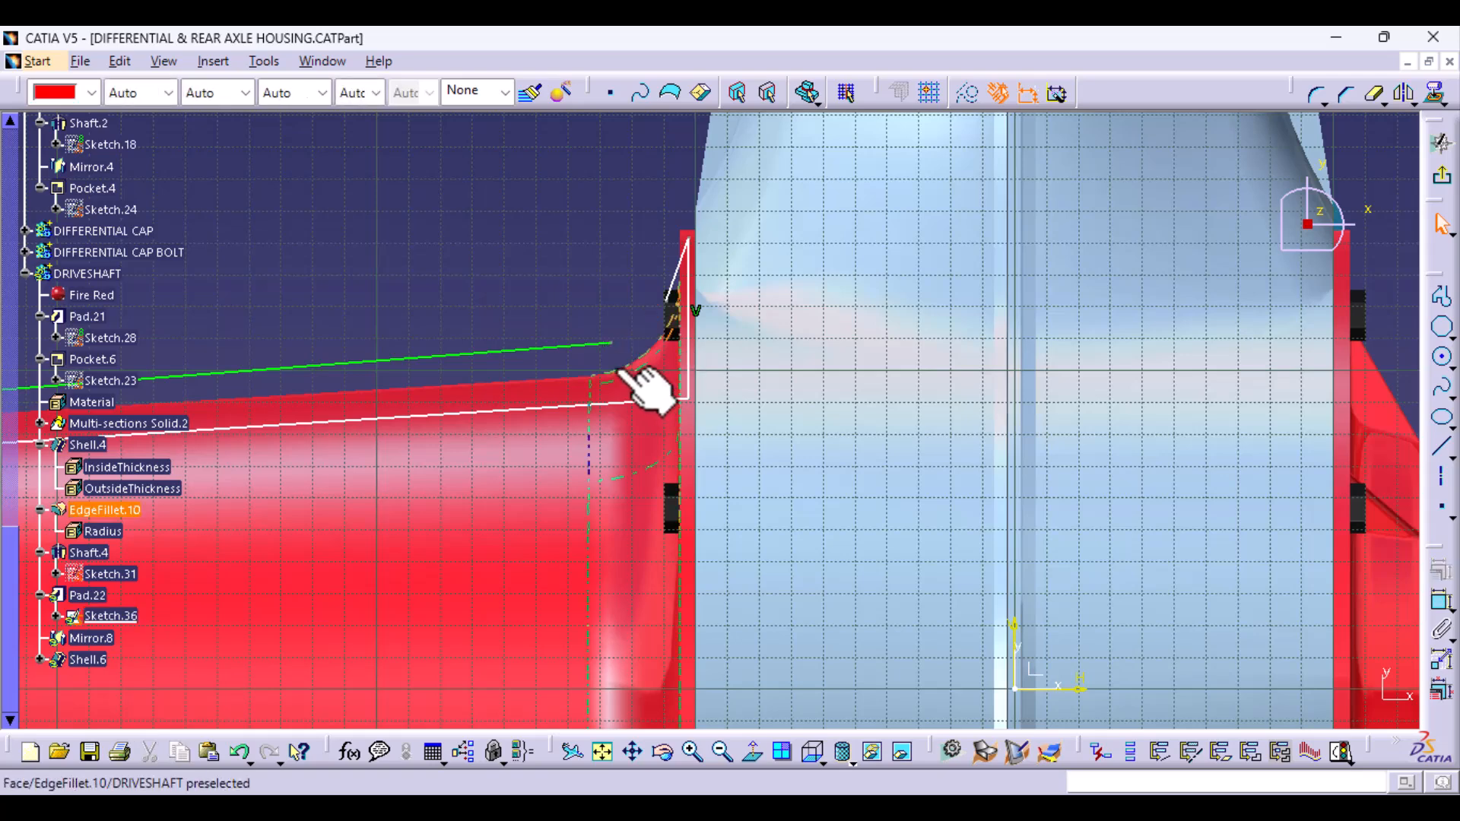
left_click_drag(613, 345, 499, 355)
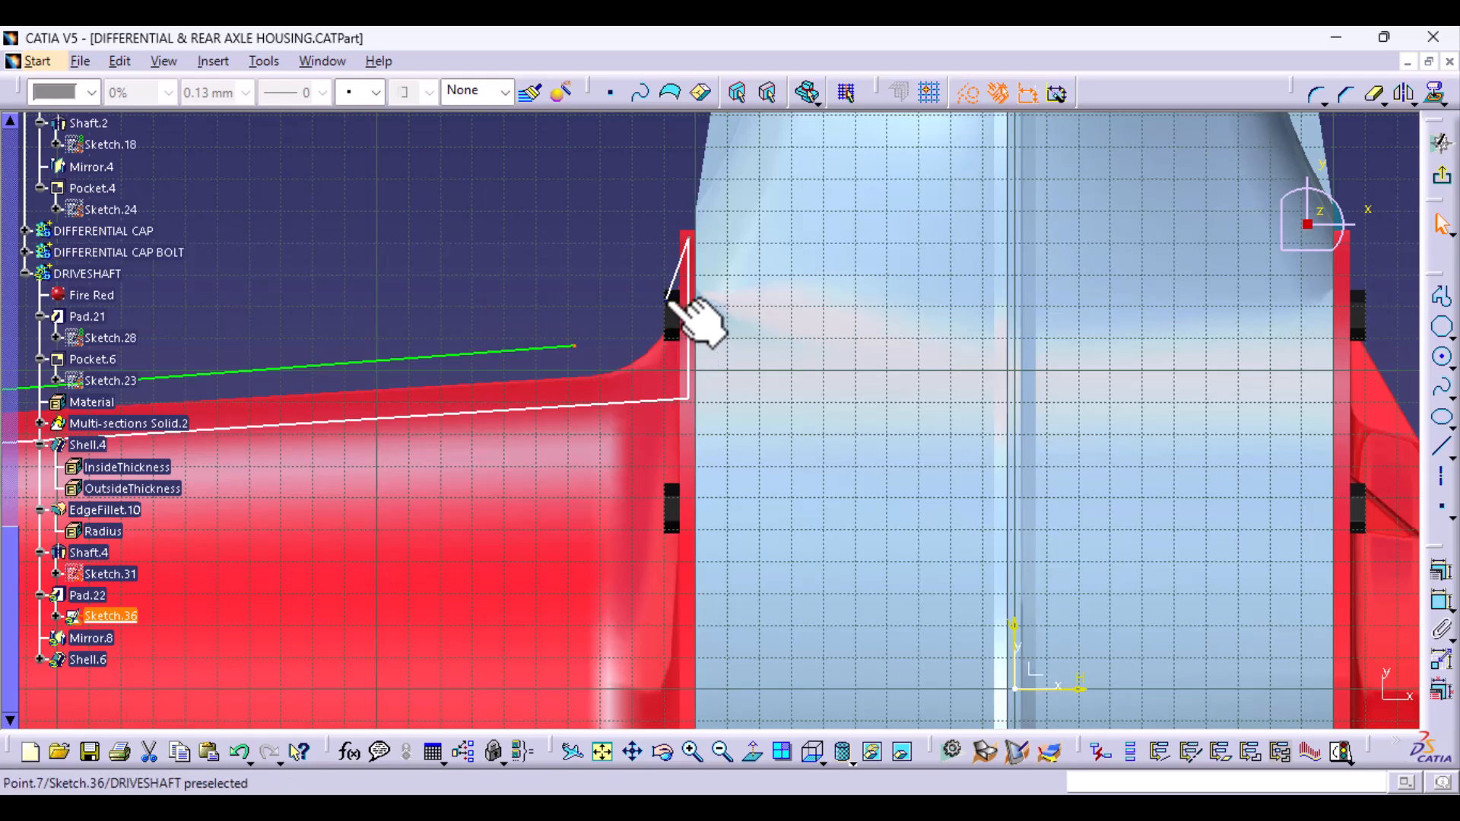
left_click_drag(668, 300, 574, 347)
- Round the corner between the rib profile's upper and slanted lines with a 20 mm radius, and exit the sketch
left_click(1315, 95)
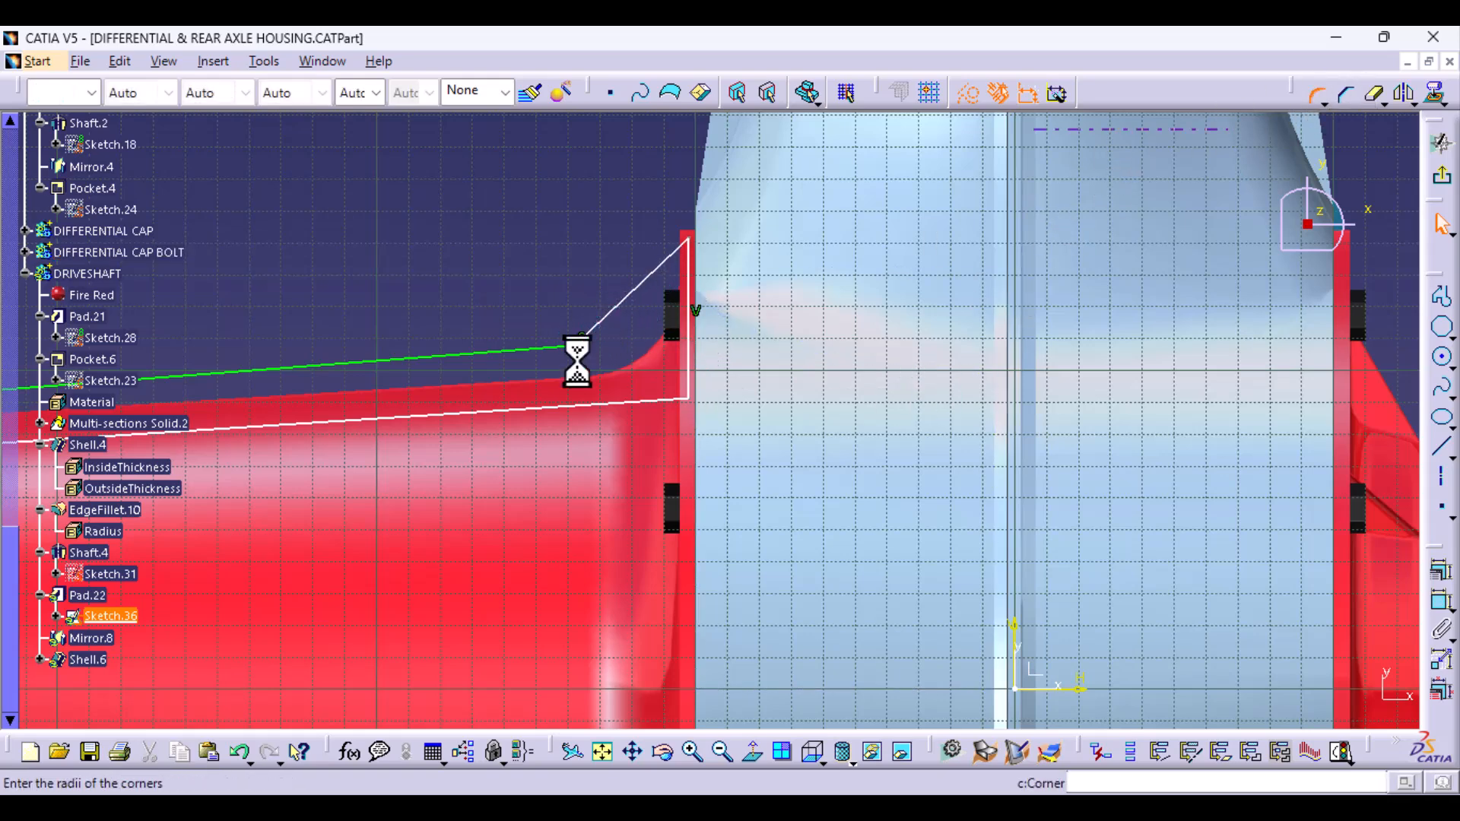
left_click(578, 339)
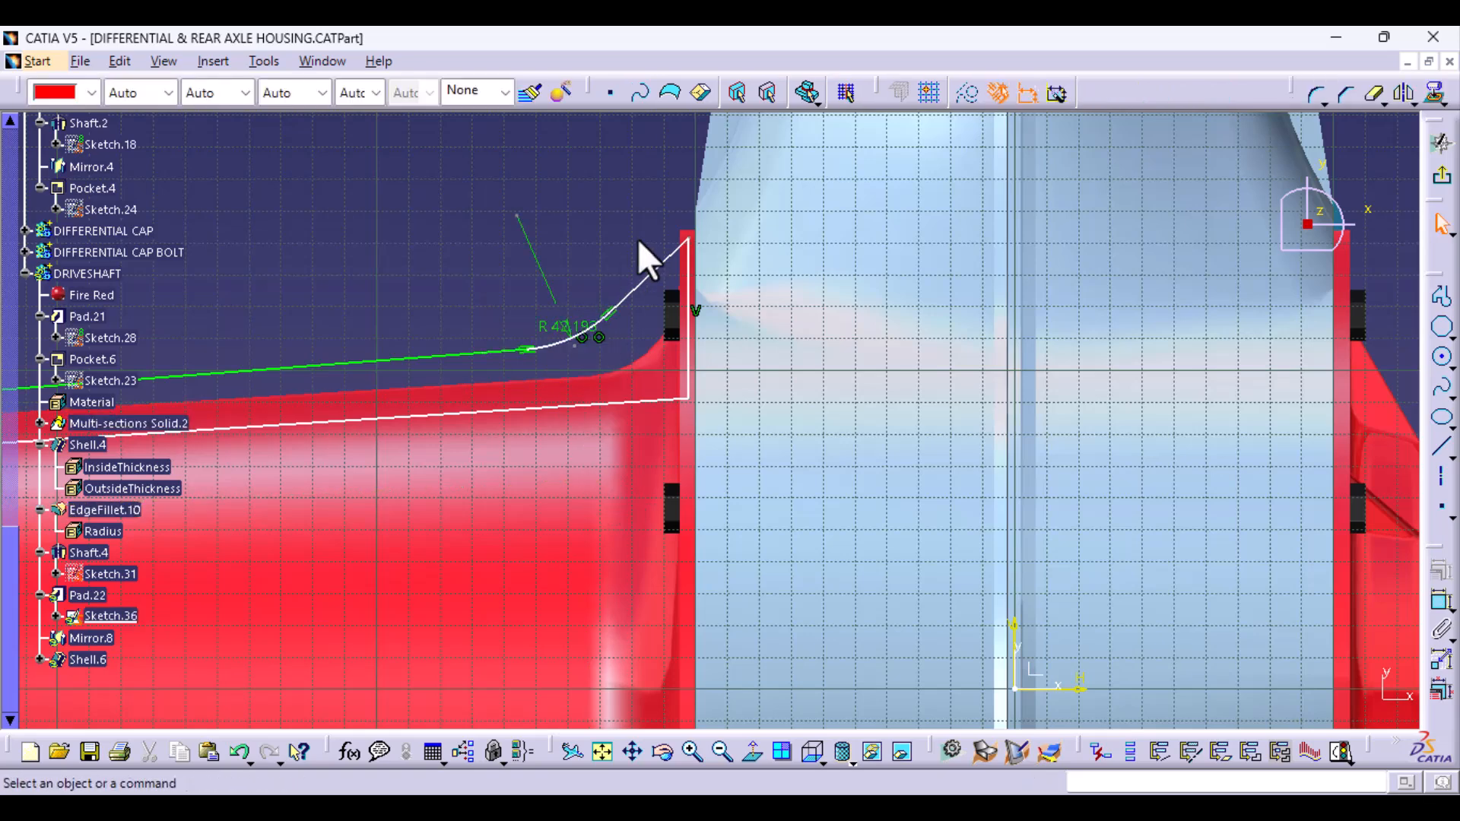
double_click(562, 325)
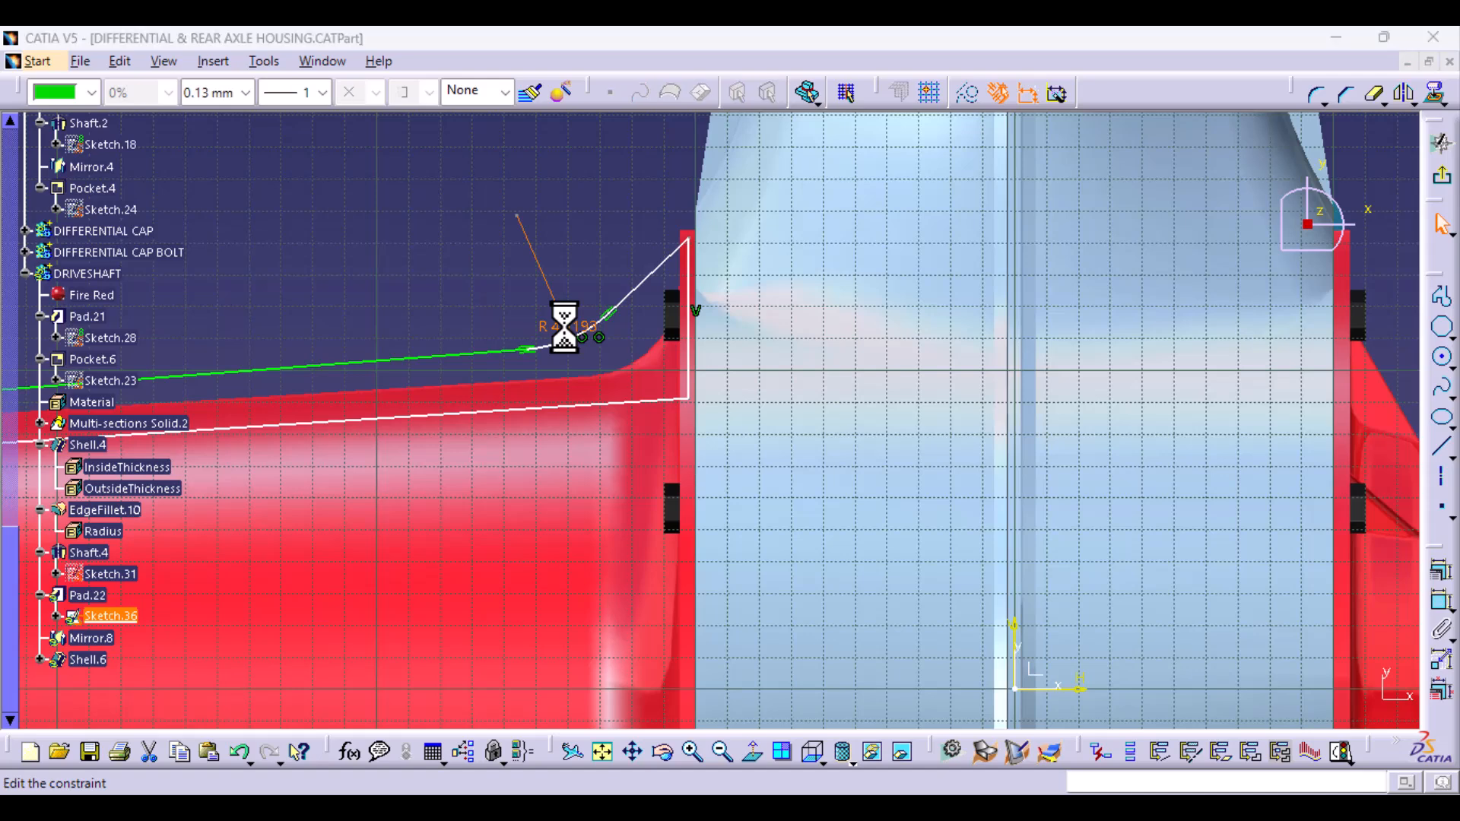
type("20")
key("Return")
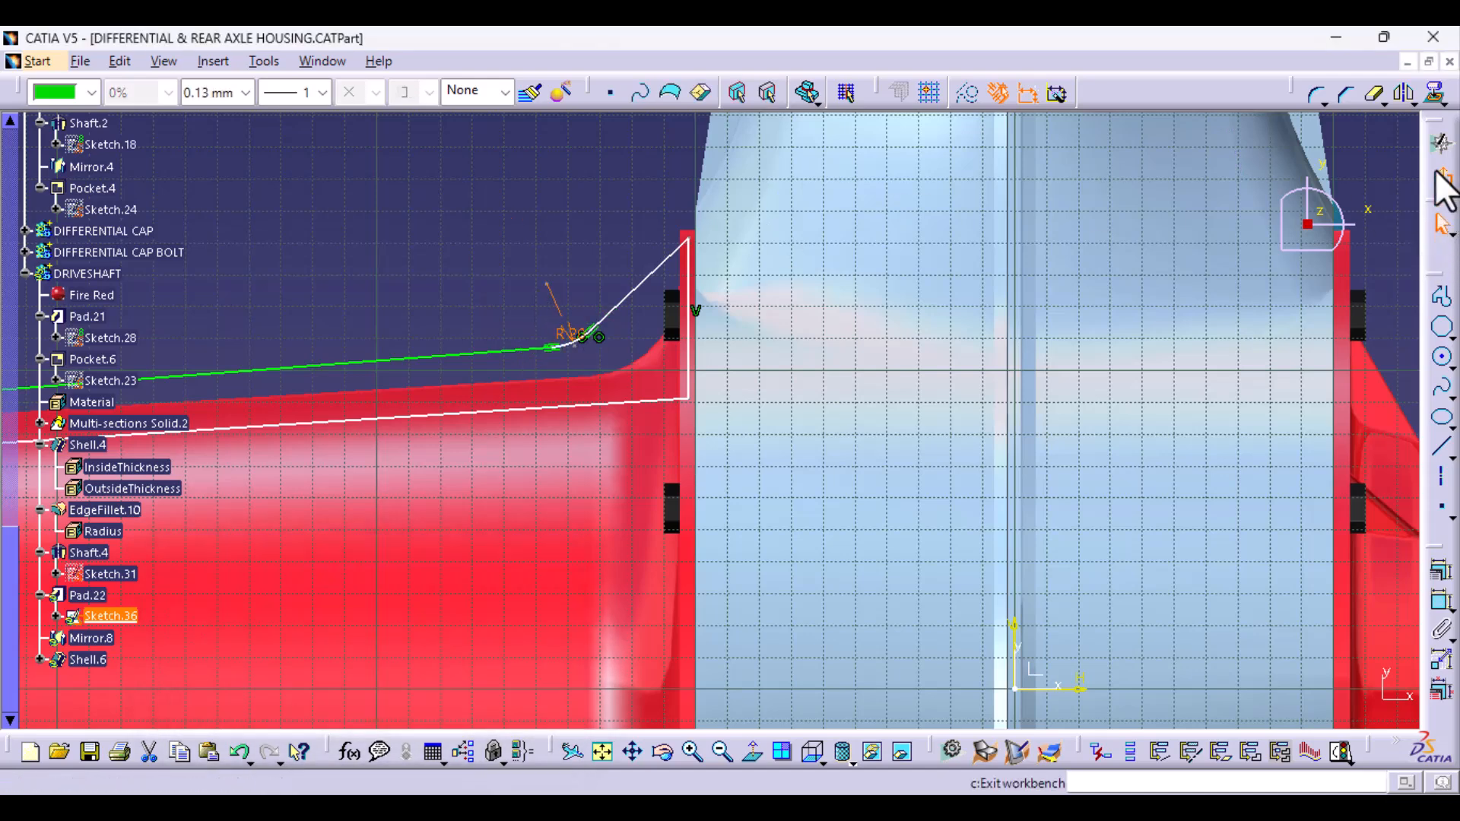
left_click(1444, 191)
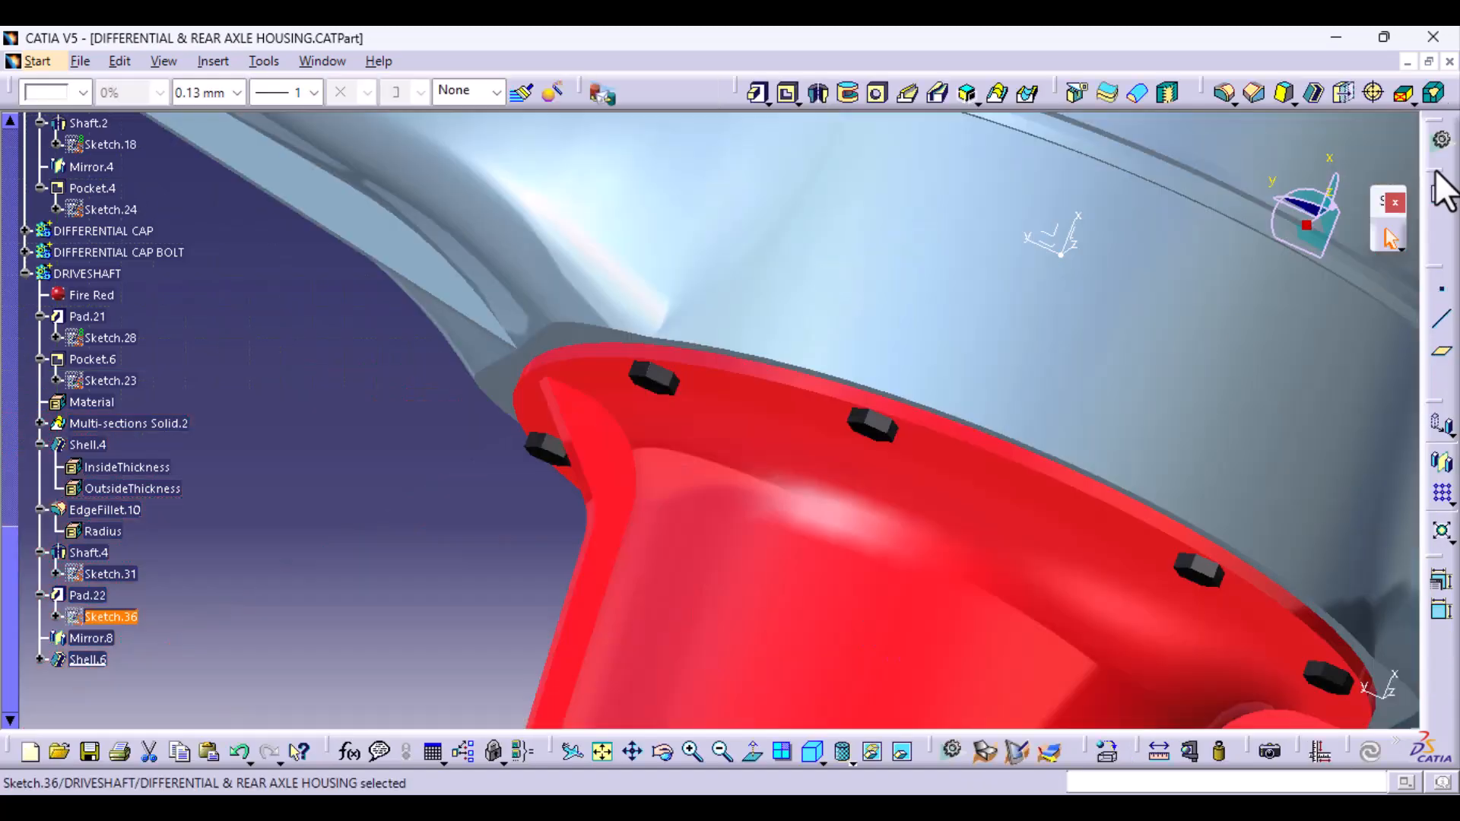
- Start an edge fillet and select the long outer and base edges of the first rib on the tapered tube
middle_click_drag(873, 482, 560, 590)
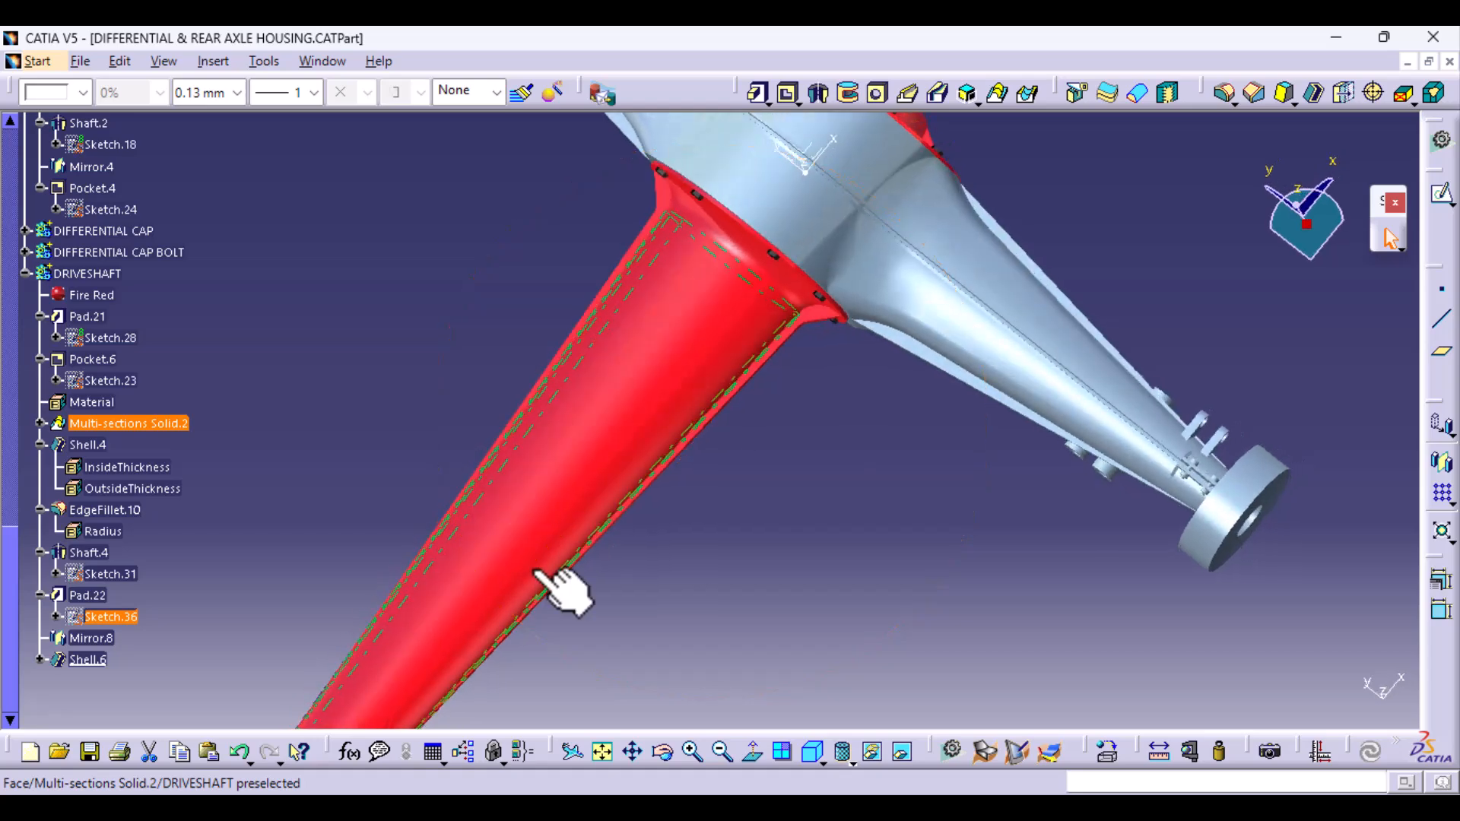
middle_click_drag(708, 652, 873, 743, "ctrl")
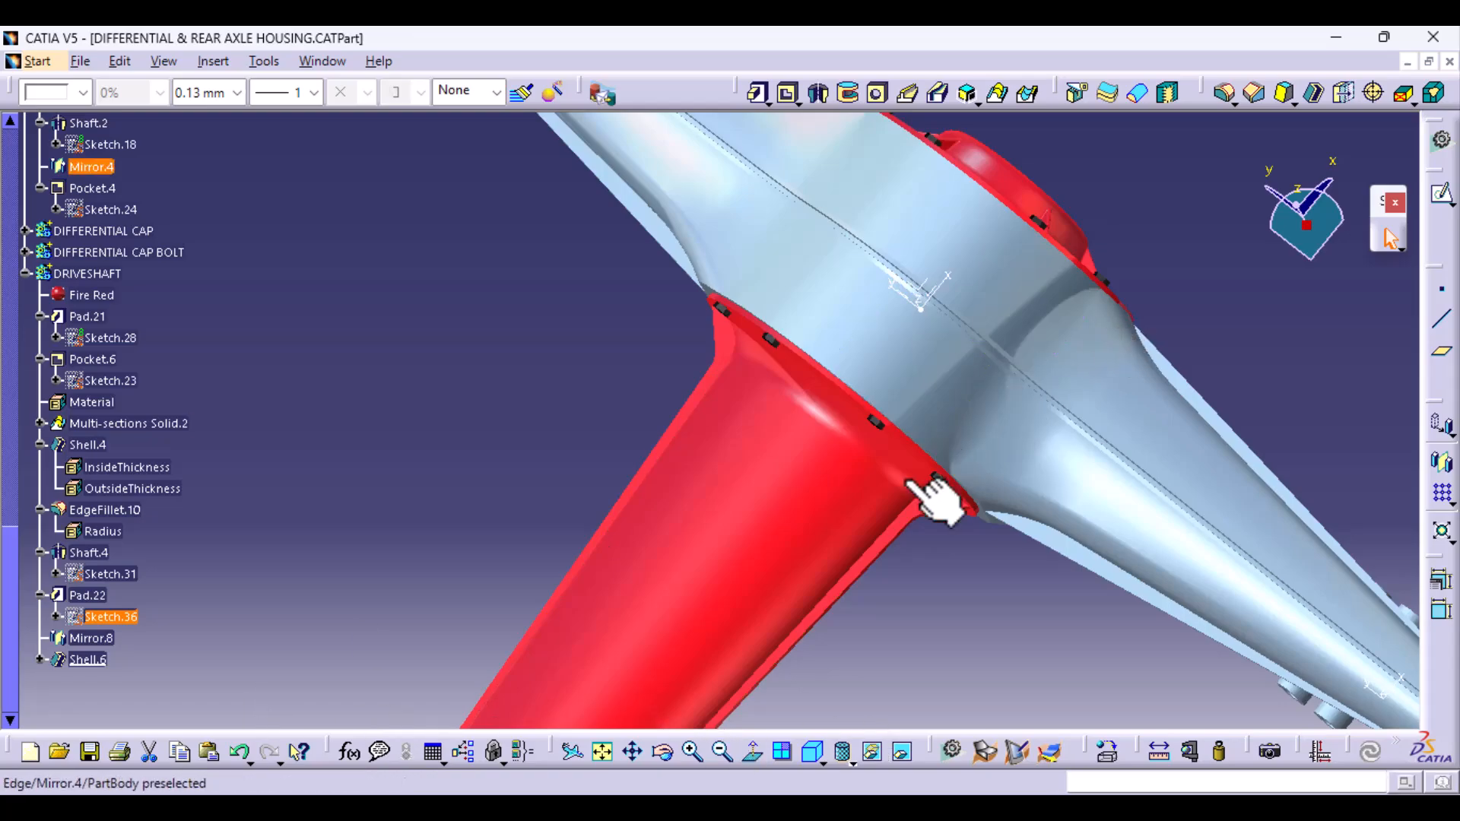
middle_click_drag(687, 618, 1002, 598)
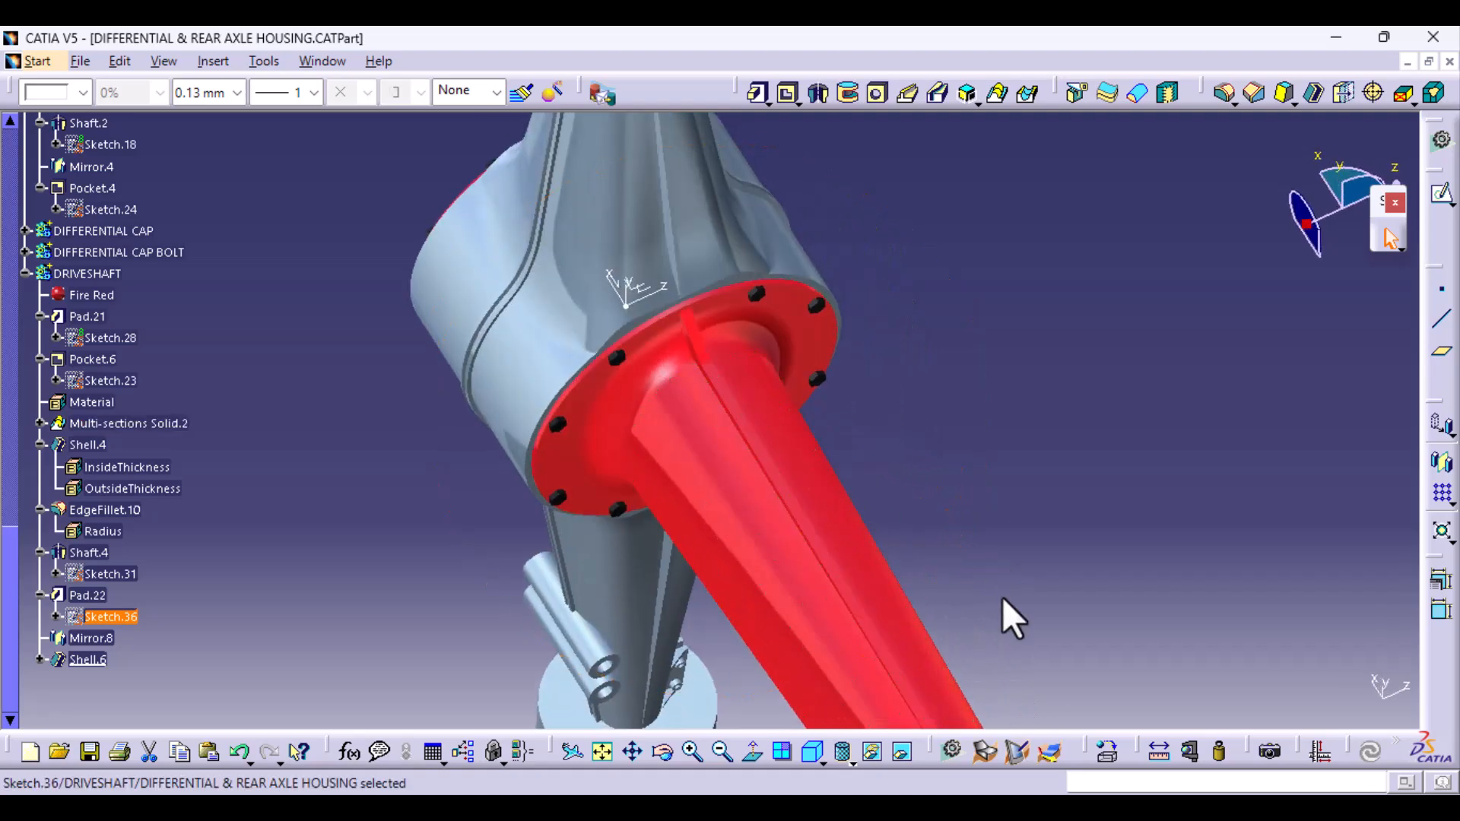
middle_click_drag(1108, 444, 763, 572)
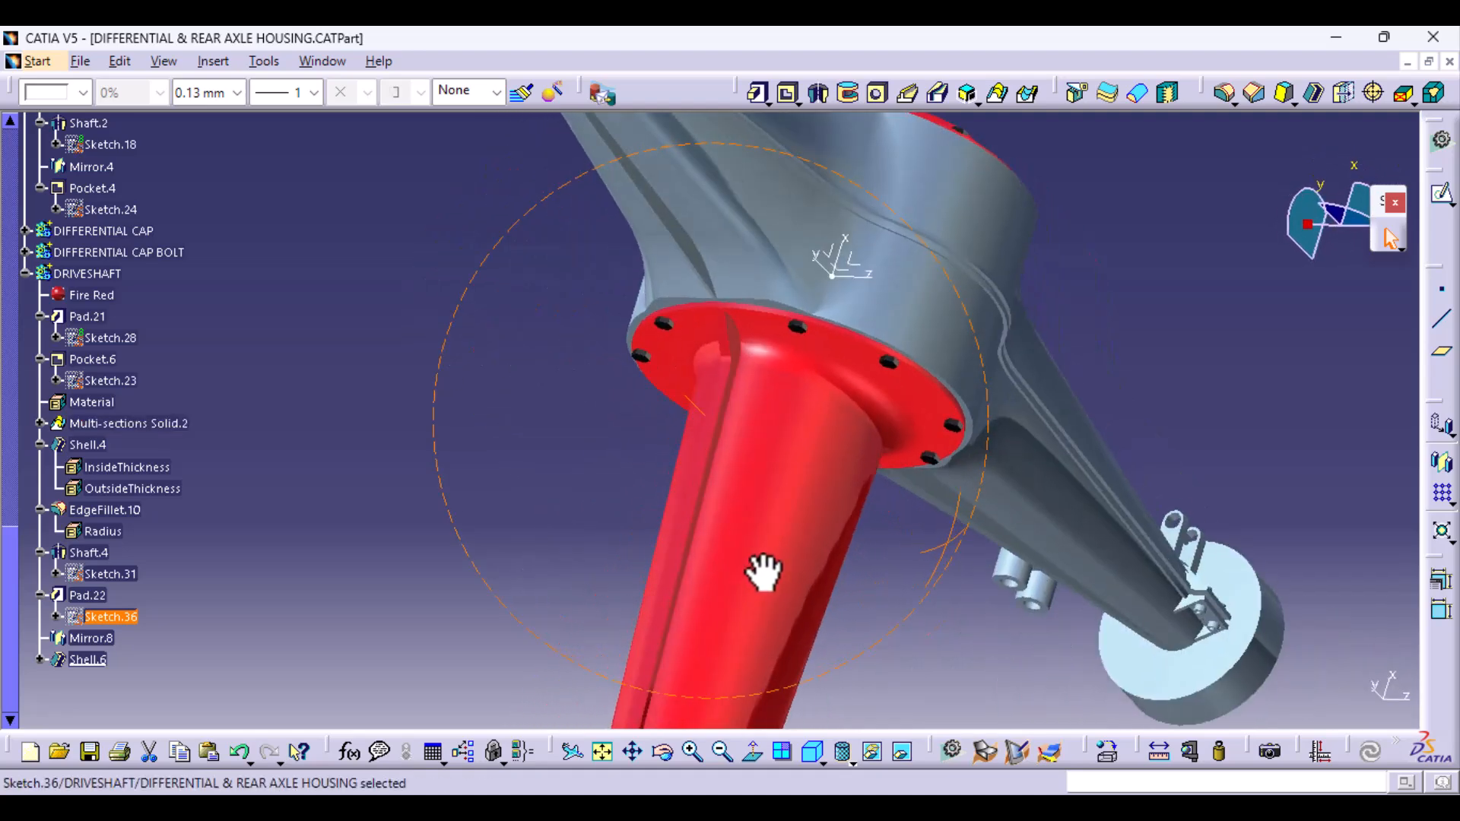
left_click(1220, 93)
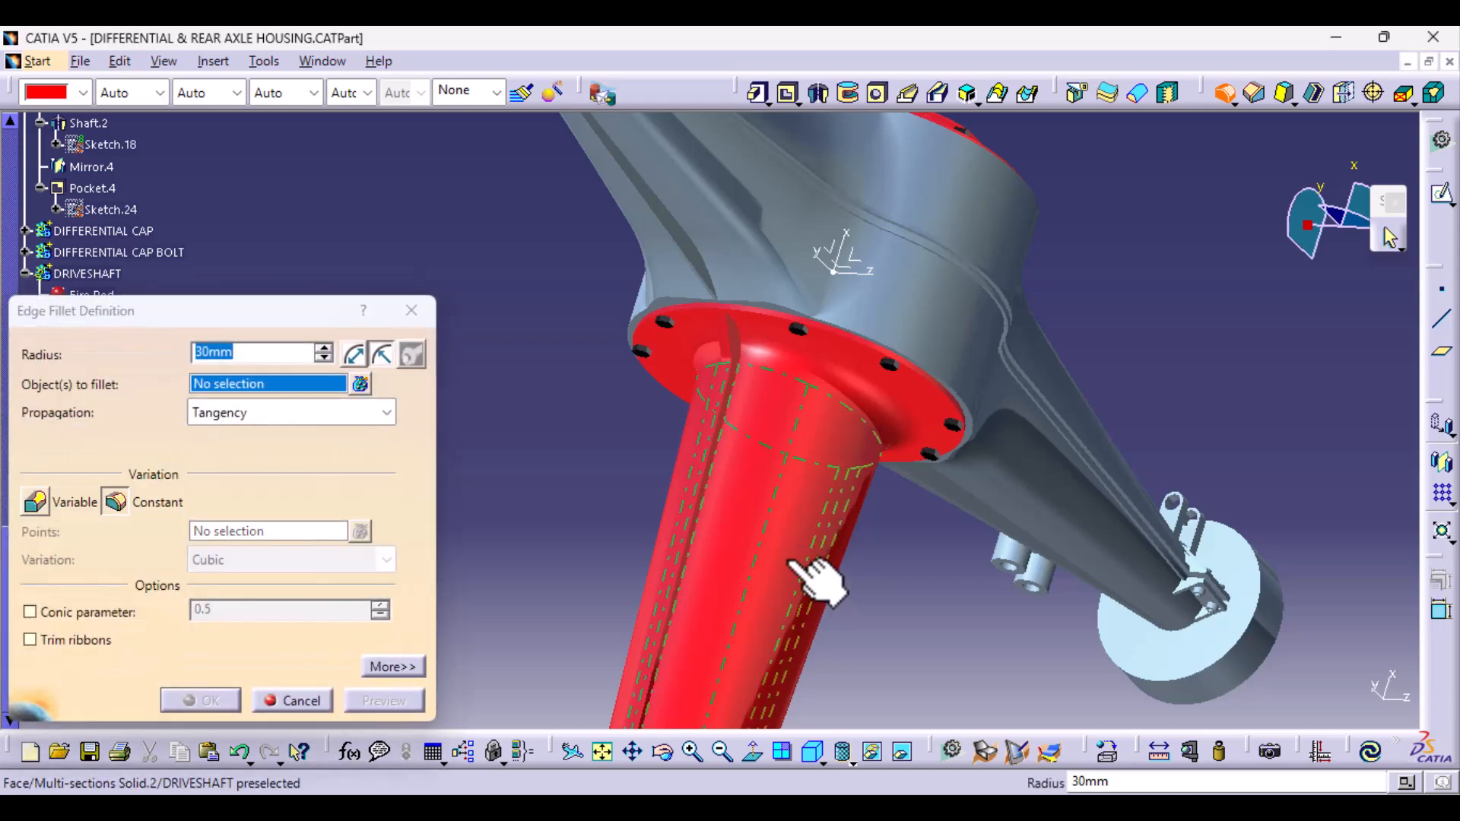
middle_click_drag(813, 582, 792, 387)
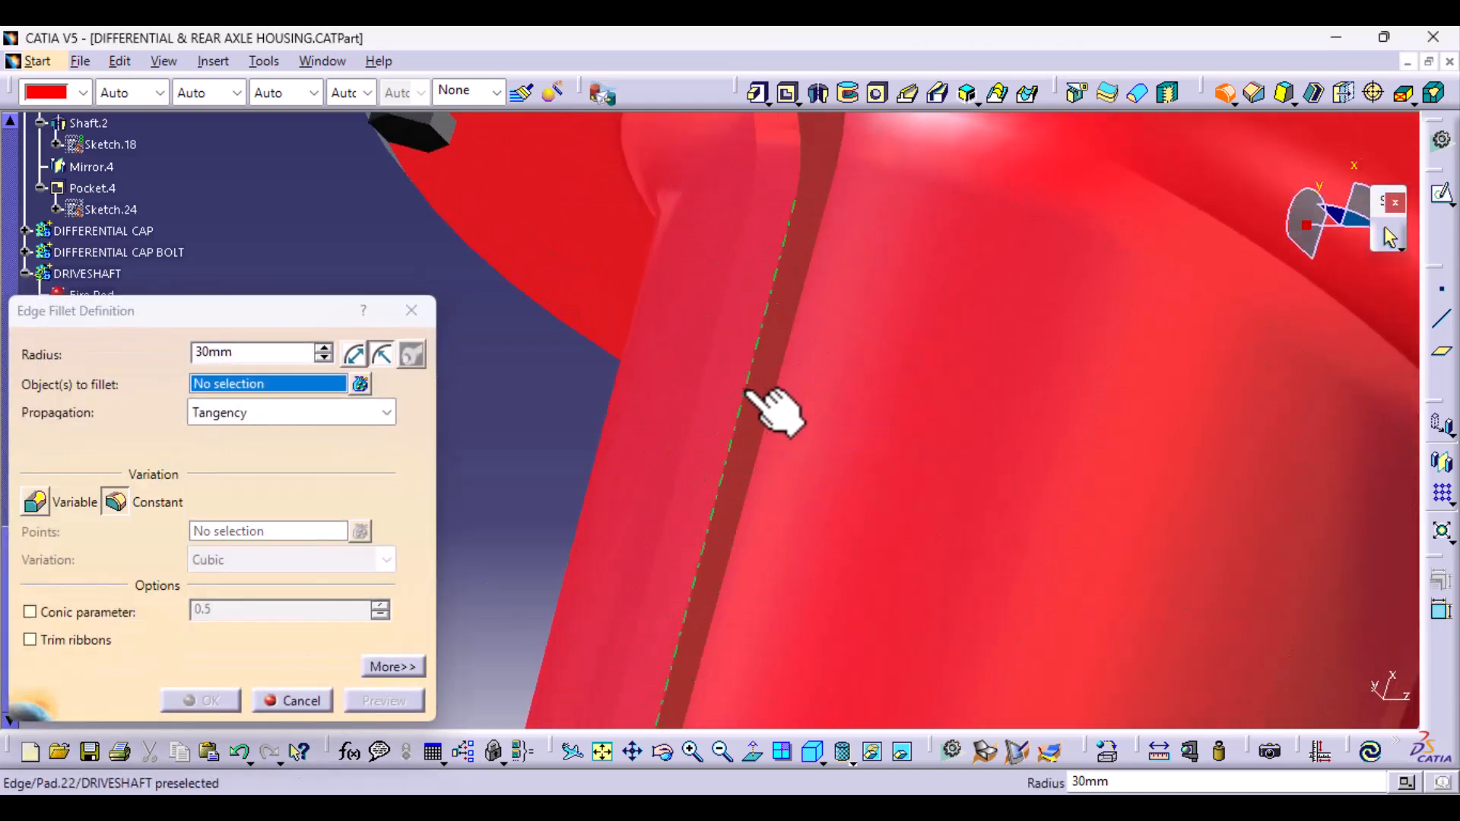
left_click(745, 392)
left_click(698, 405)
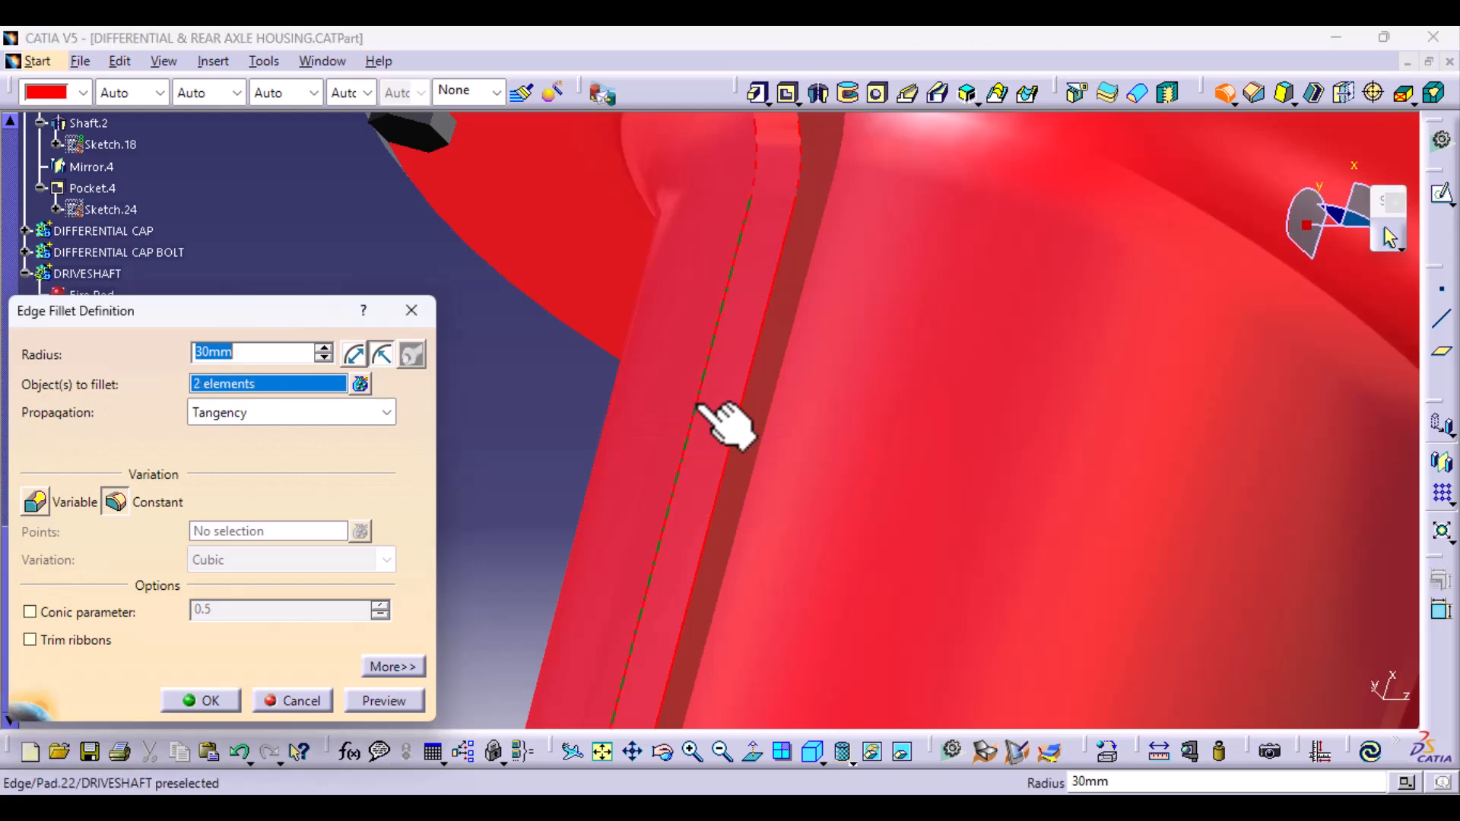
left_click(775, 397)
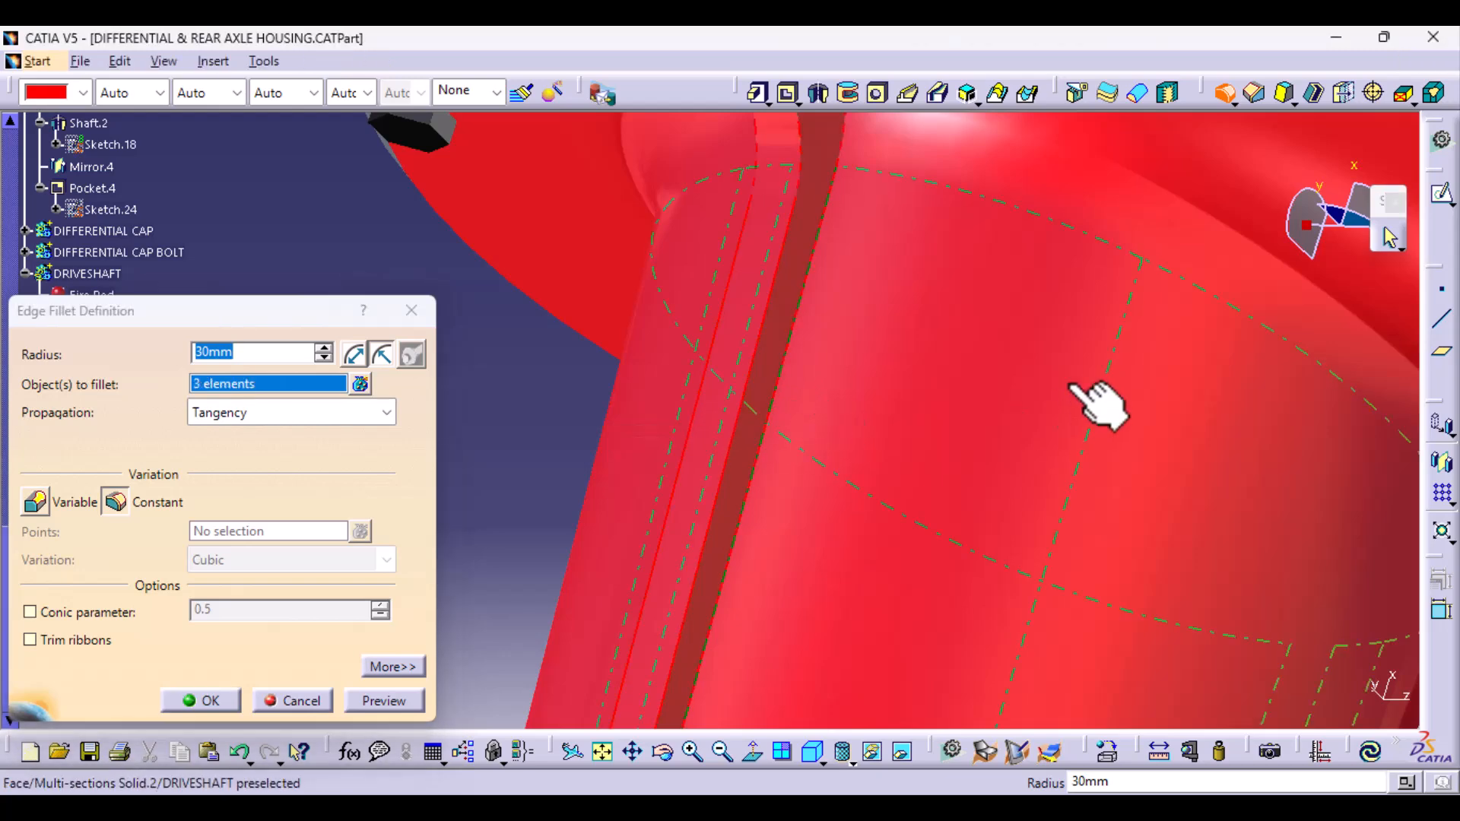
- Add the long edges of the mirrored rib on the tube's opposite side to the fillet selection
middle_click_drag(1072, 386, 1031, 558)
middle_click_drag(1019, 618, 772, 323)
middle_click_drag(1171, 502, 1019, 320)
middle_click_drag(1182, 433, 873, 521)
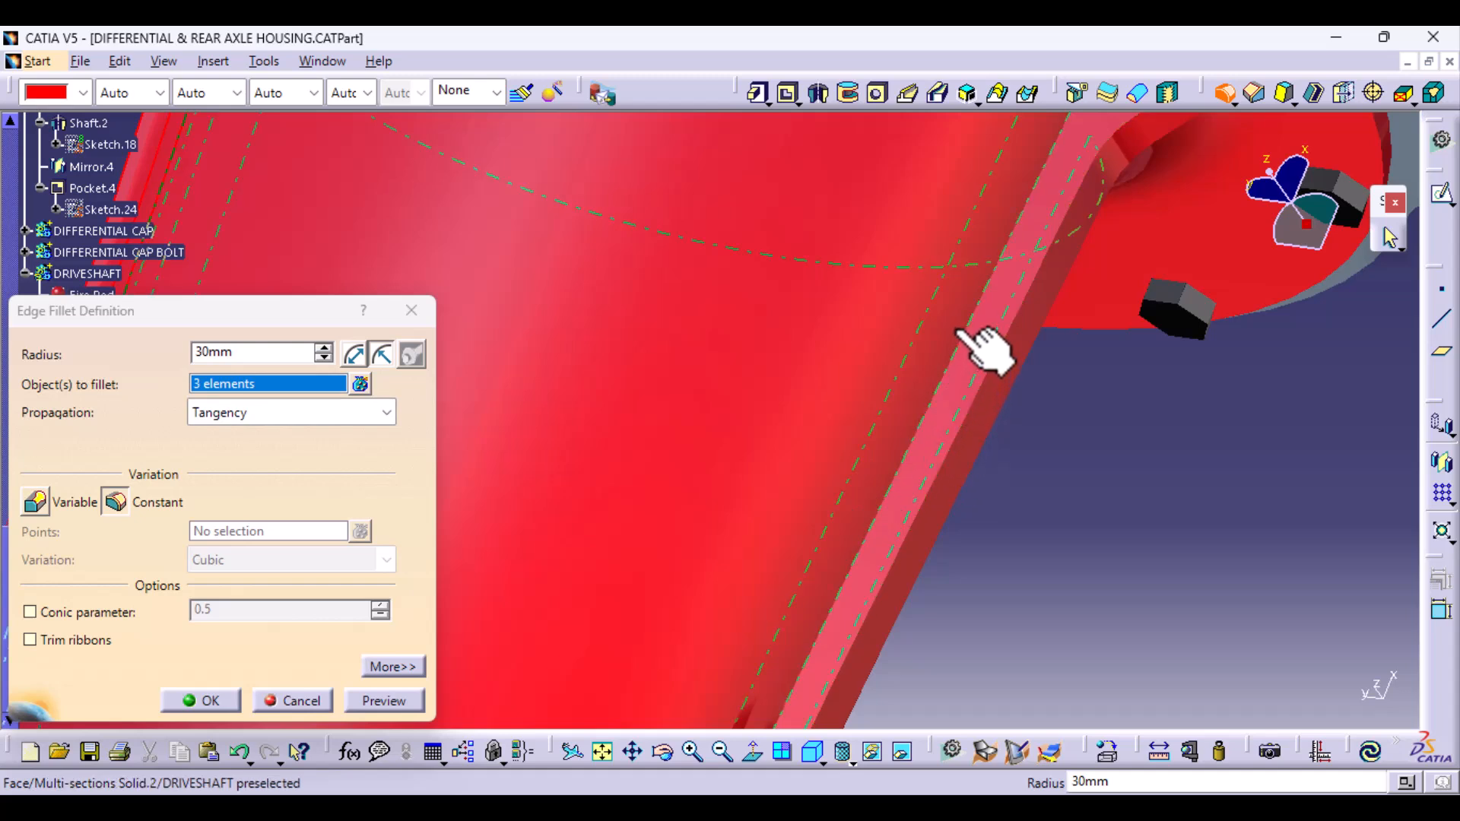
left_click(978, 400)
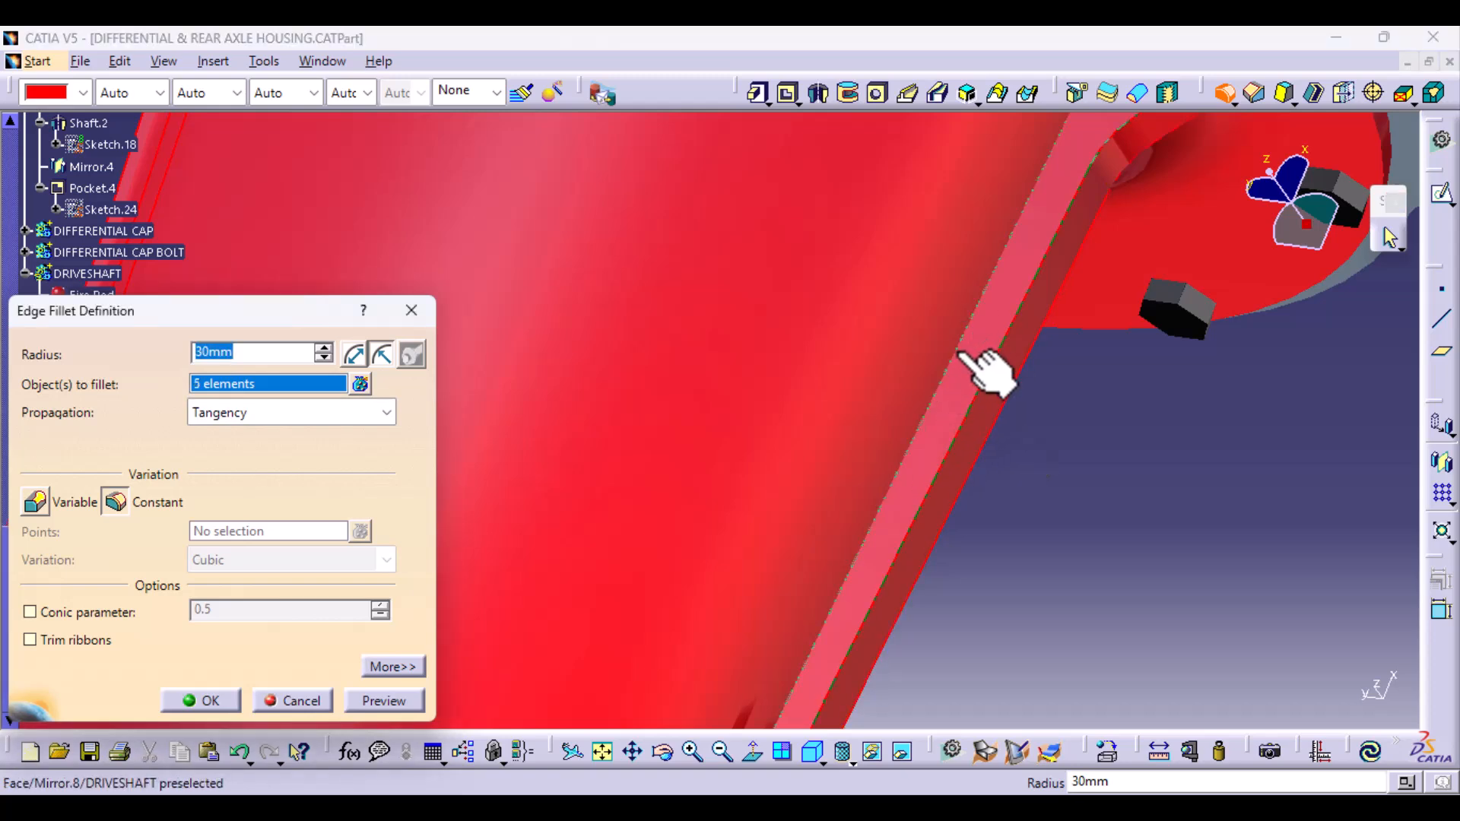
left_click(980, 366)
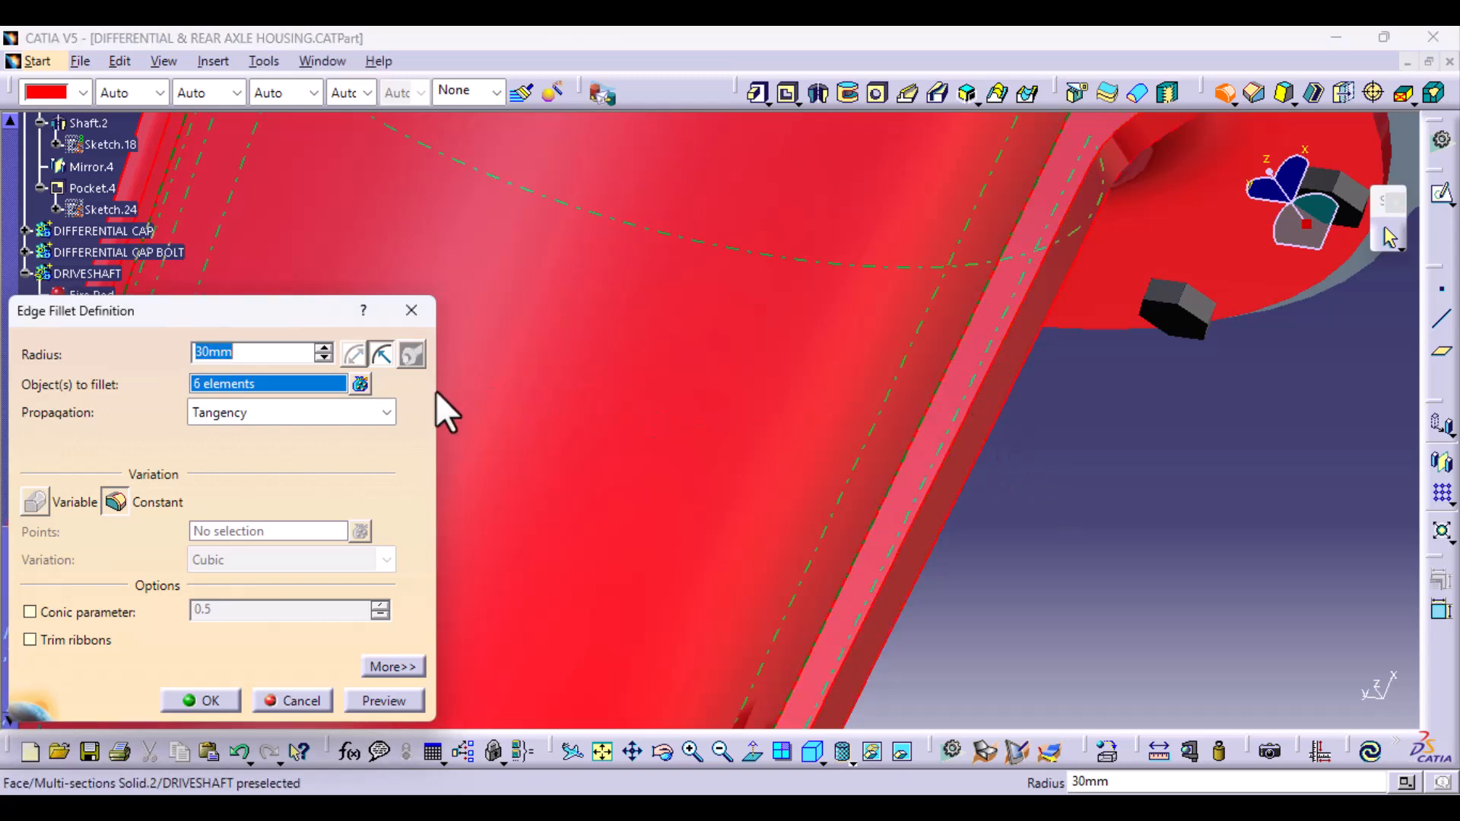
- Remove the last picked element from the list of edges to fillet
left_click(359, 383)
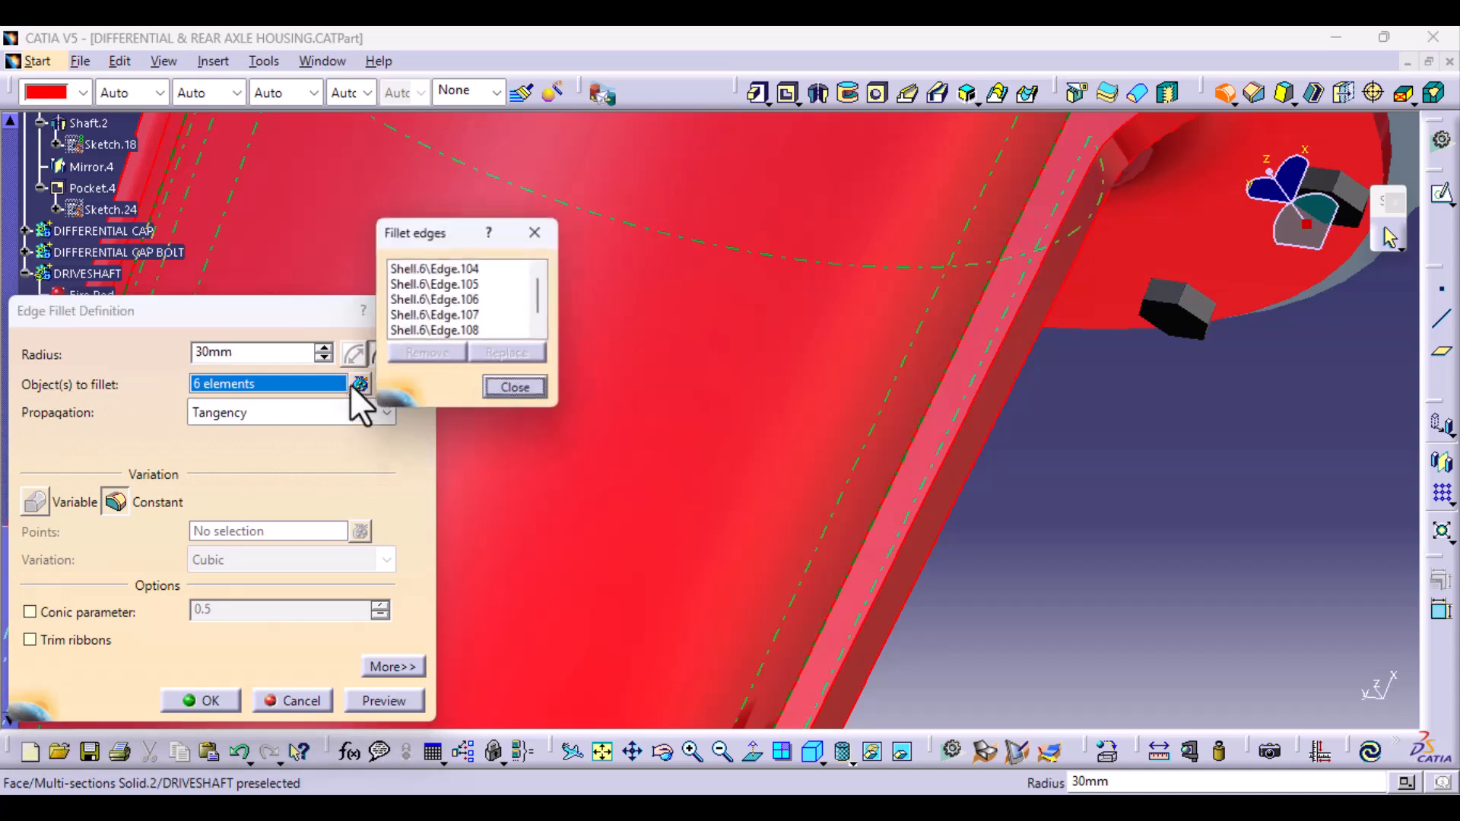
scroll(451, 322, "down", 2)
left_click(446, 330)
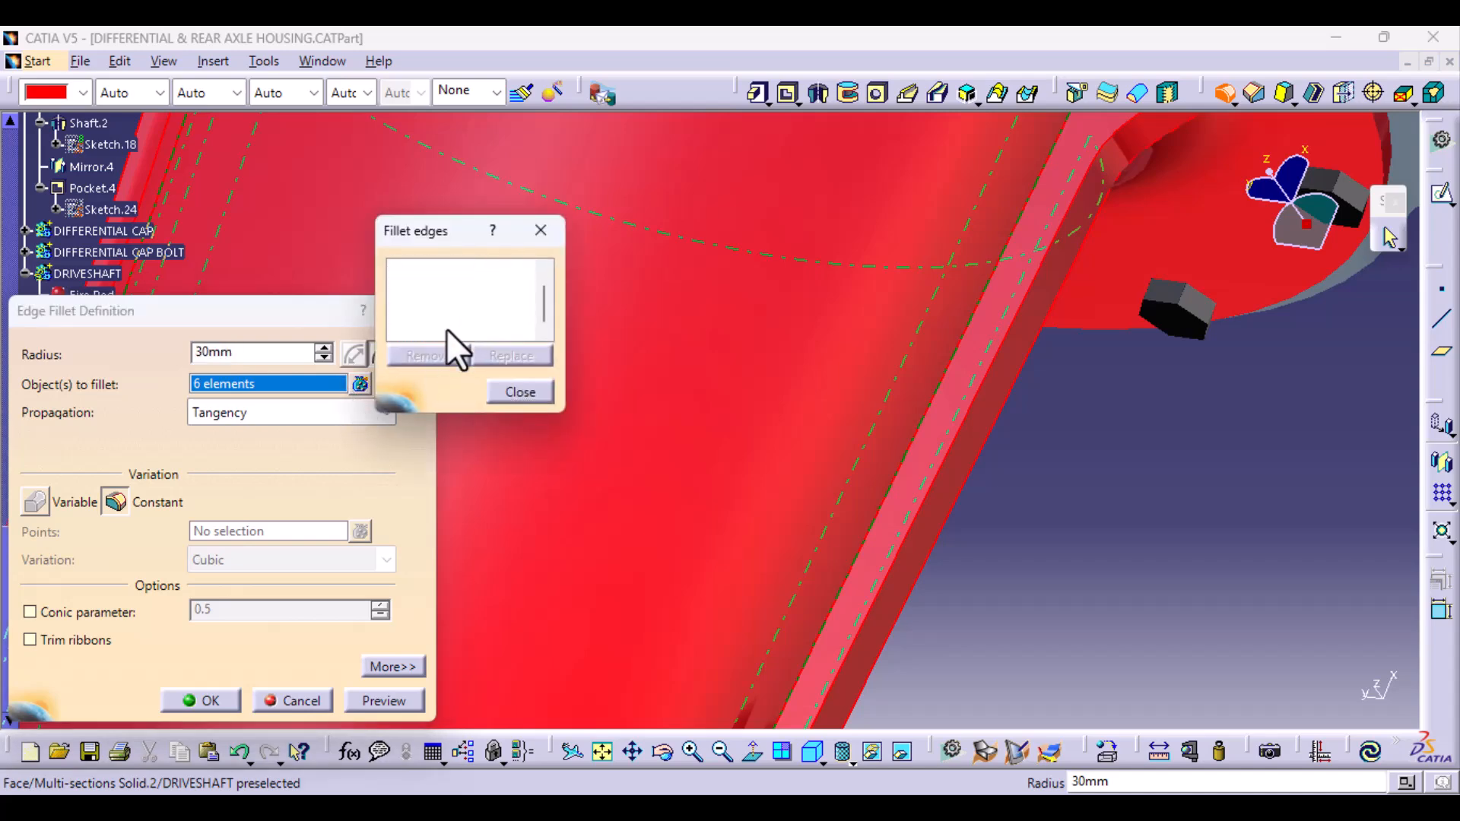
left_click(444, 354)
- Add the edge where the mirrored rib meets the tube and flange to the fillet, and close the edge list
middle_click_drag(903, 574, 715, 612)
middle_click_drag(789, 523, 844, 429)
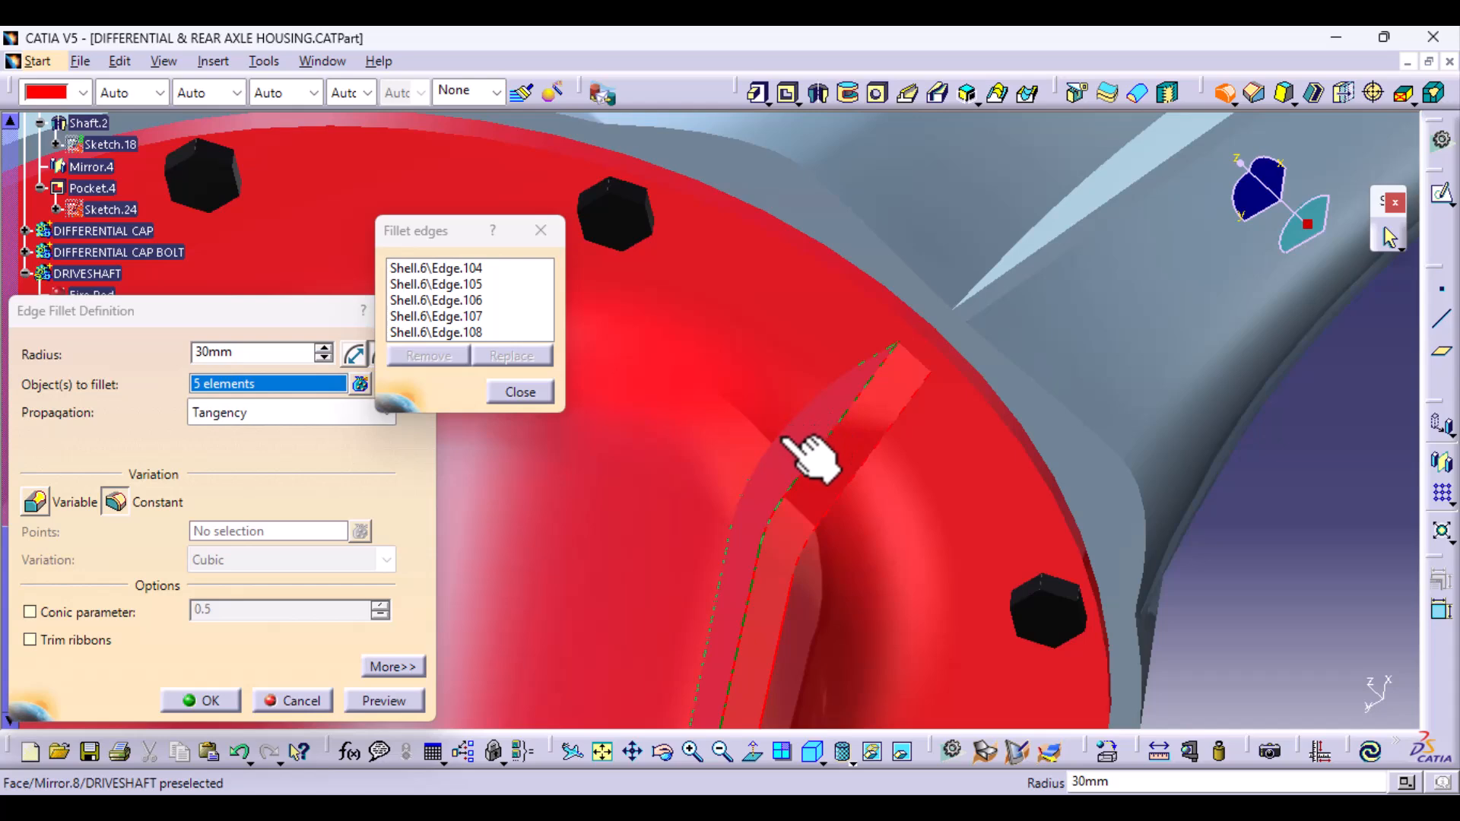
middle_click_drag(810, 456, 805, 390)
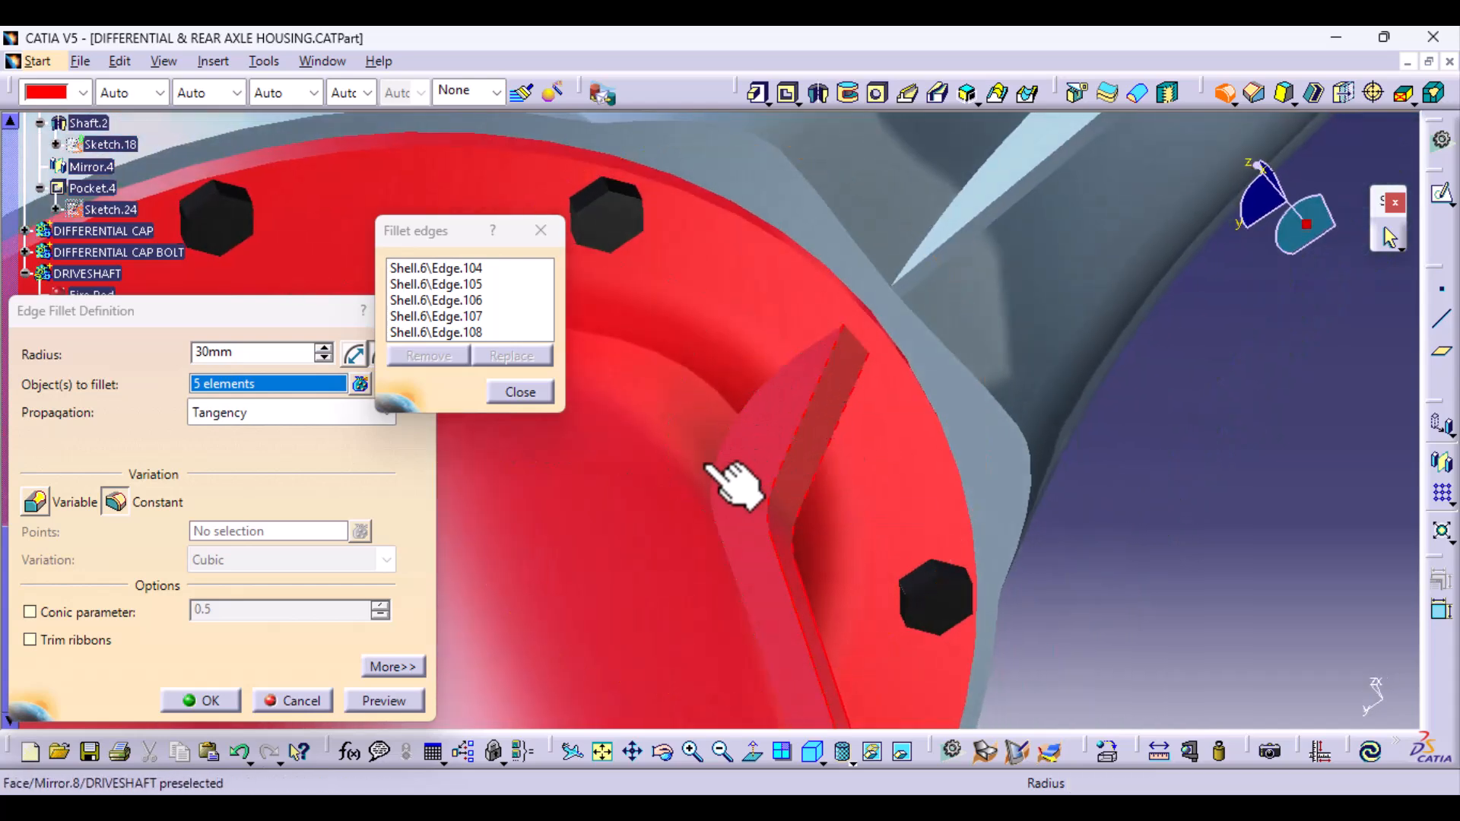
middle_click_drag(903, 521, 724, 537)
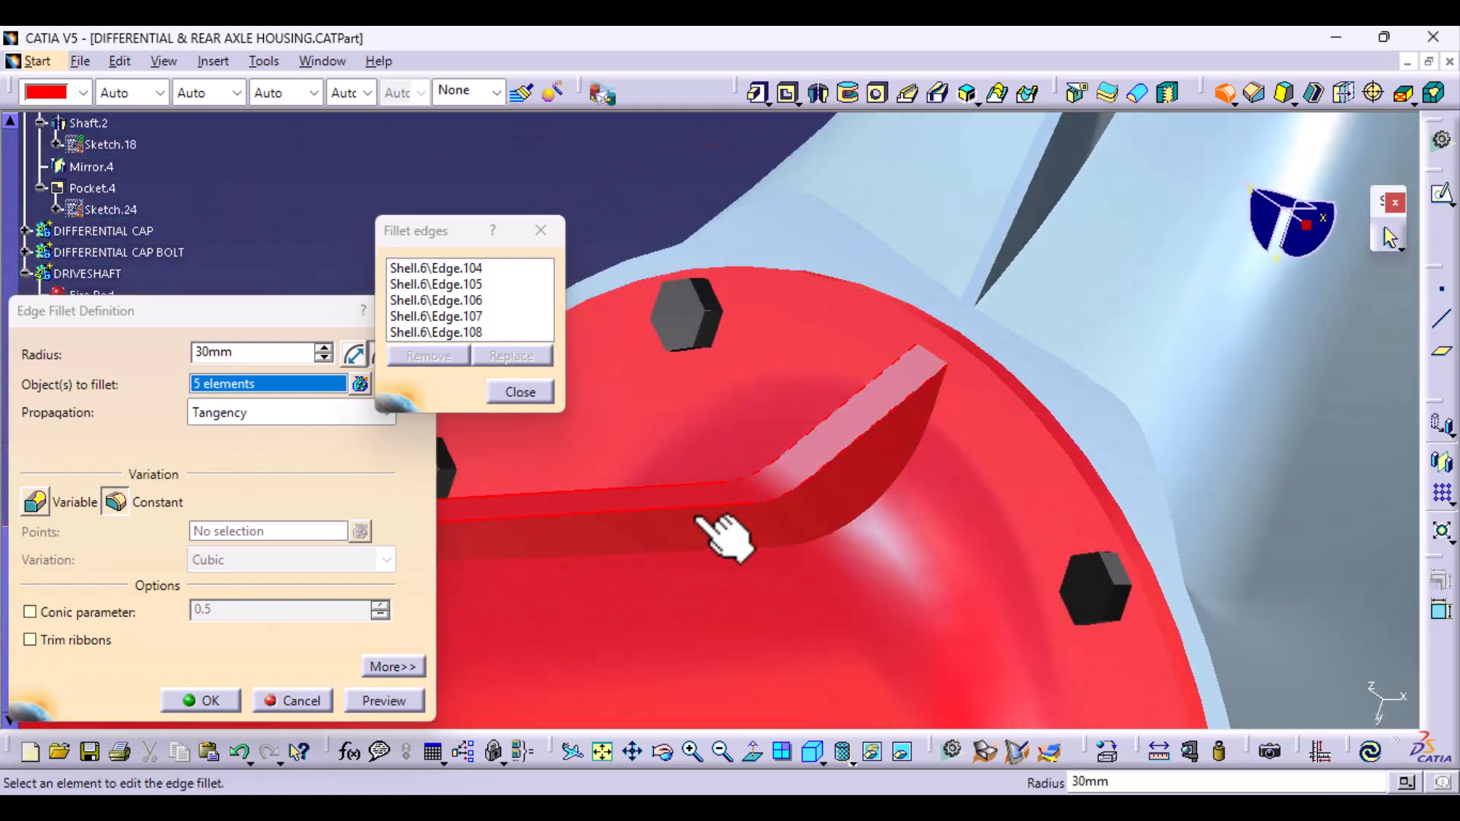
left_click(836, 530)
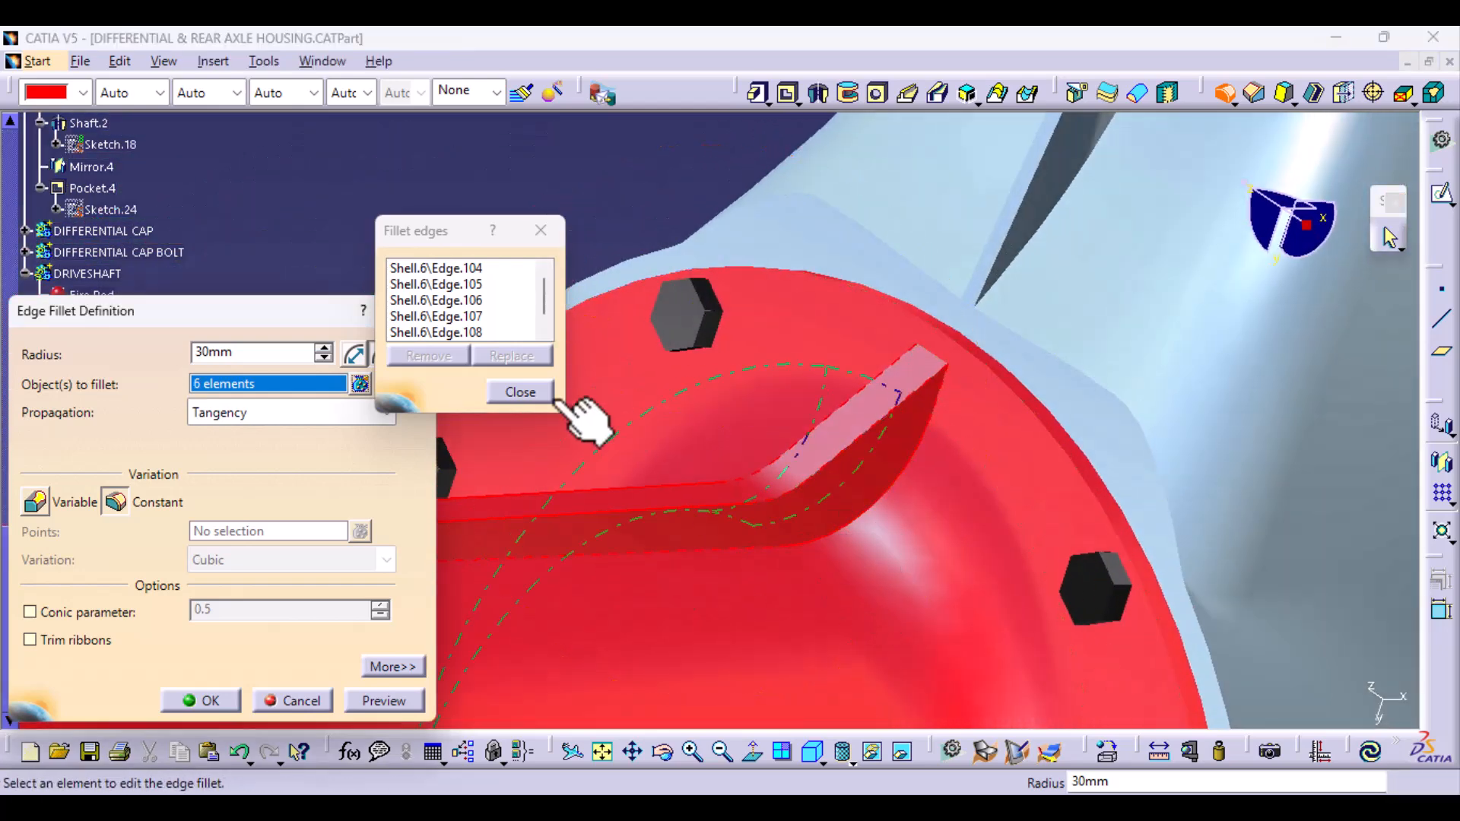
left_click(521, 392)
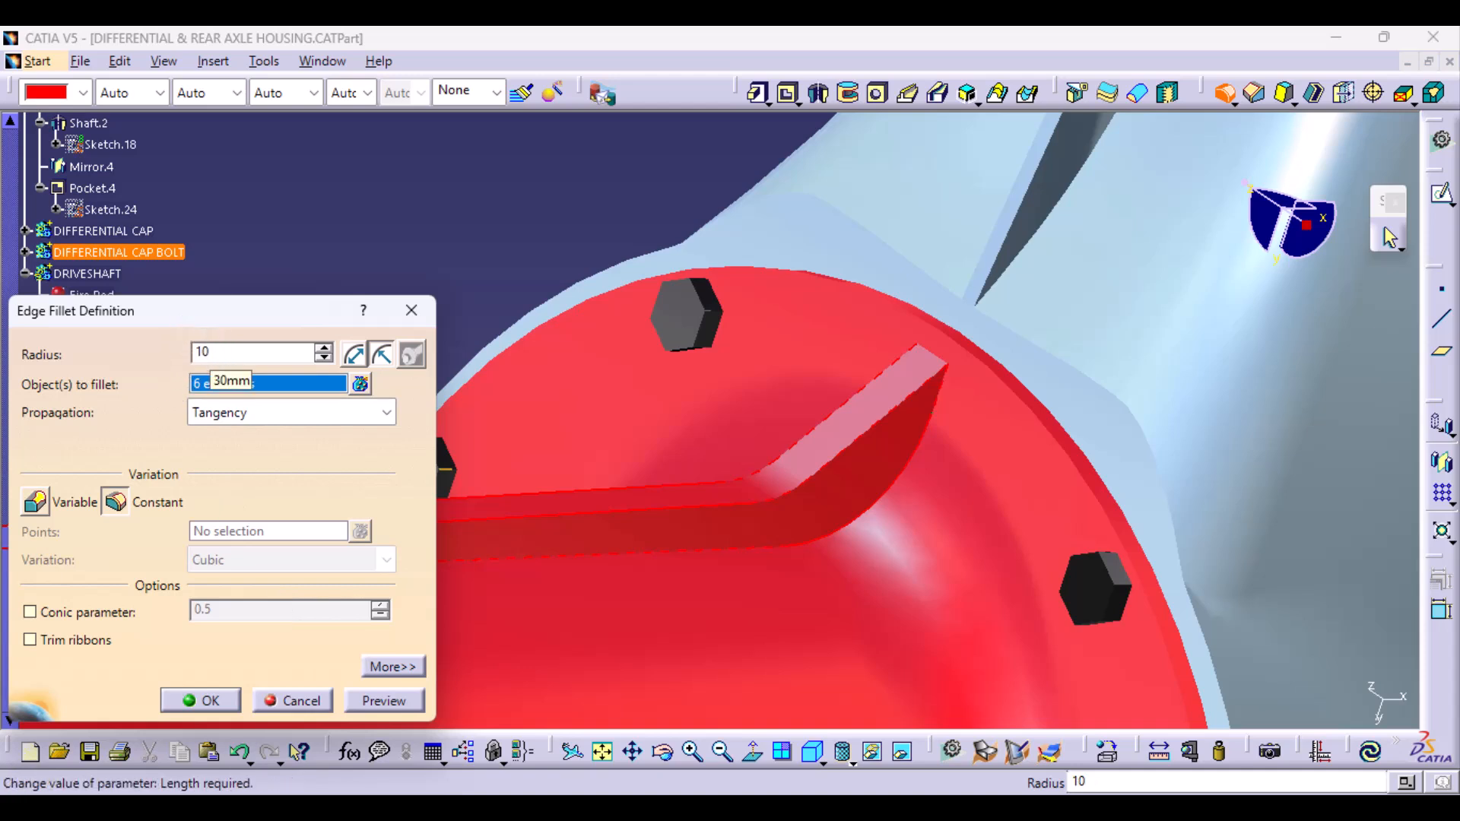
- Try fillet radii of 10 mm and 5 mm on the rib edges, previewing each
left_click(384, 699)
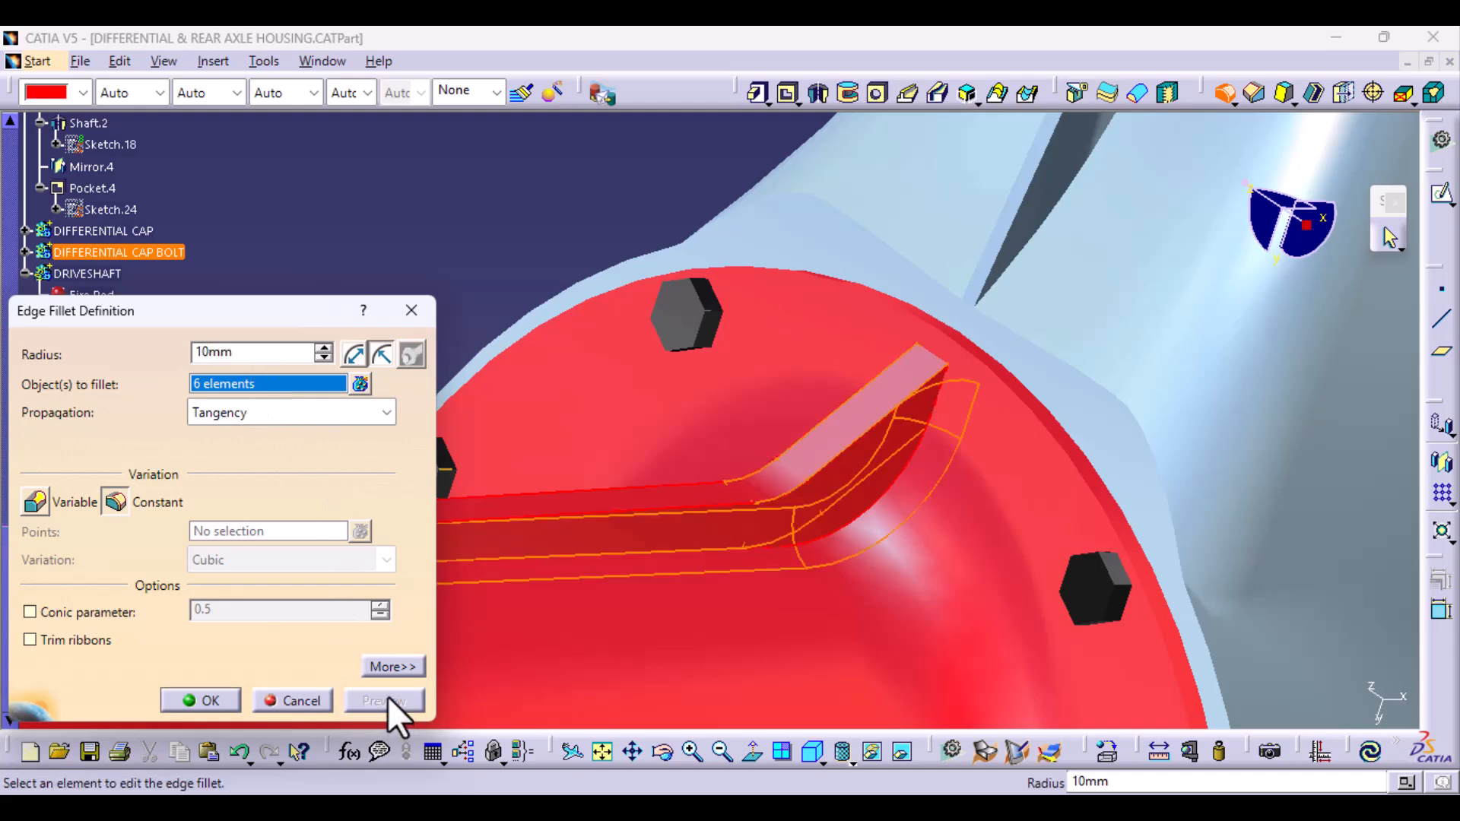
middle_click_drag(760, 531, 707, 571)
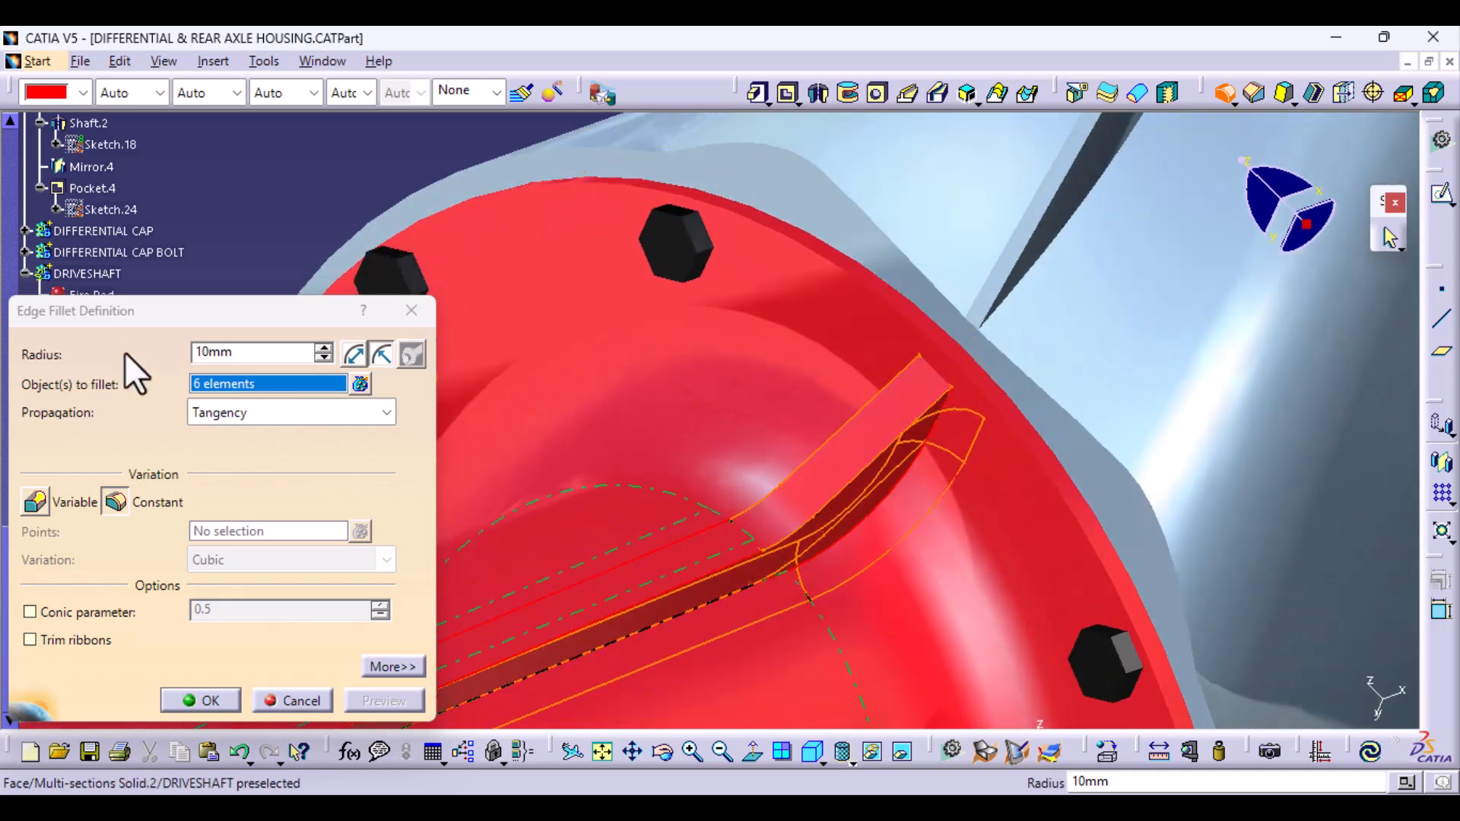
left_click_drag(209, 352, 186, 354)
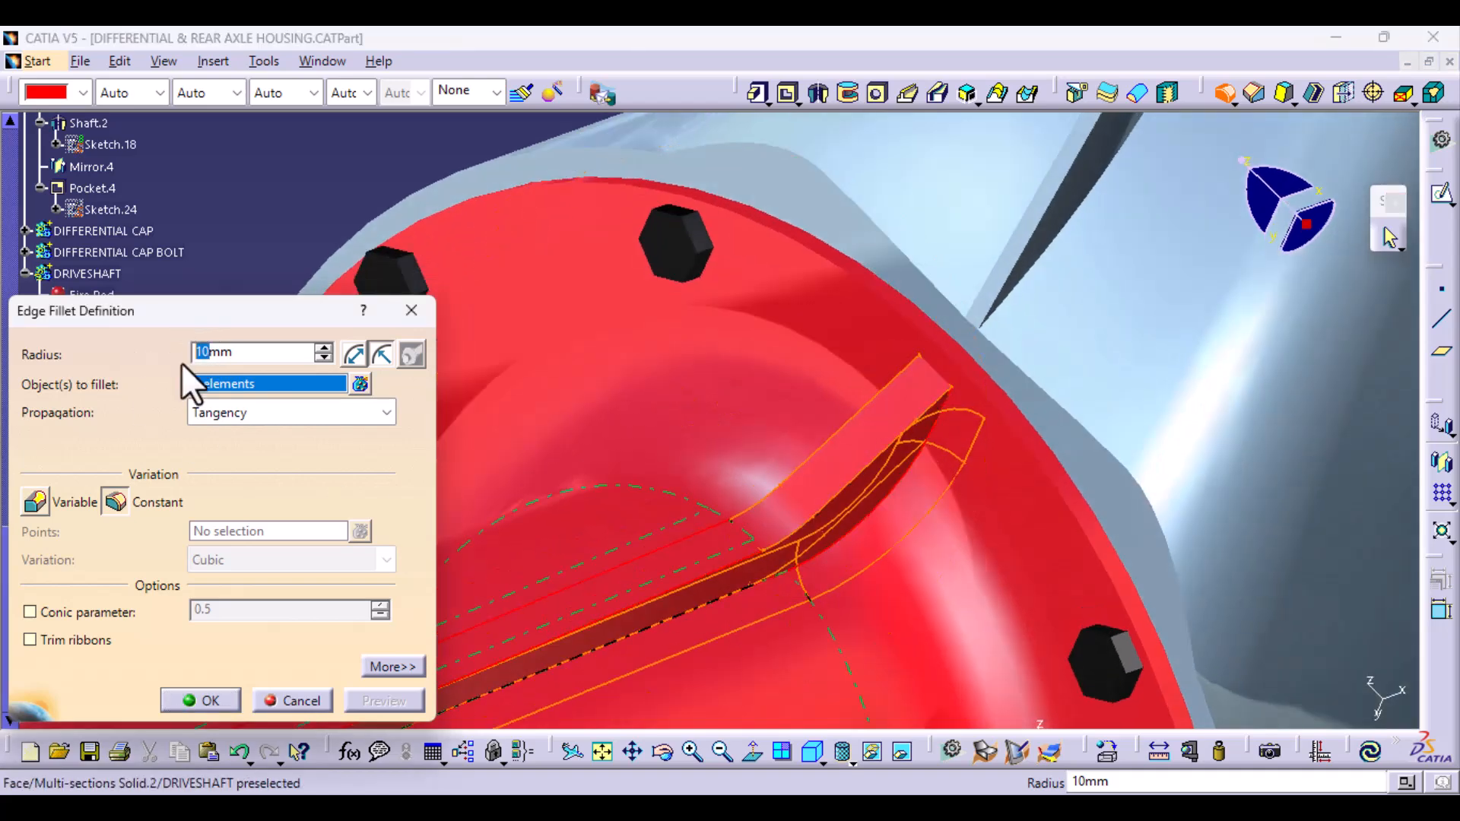
type("5")
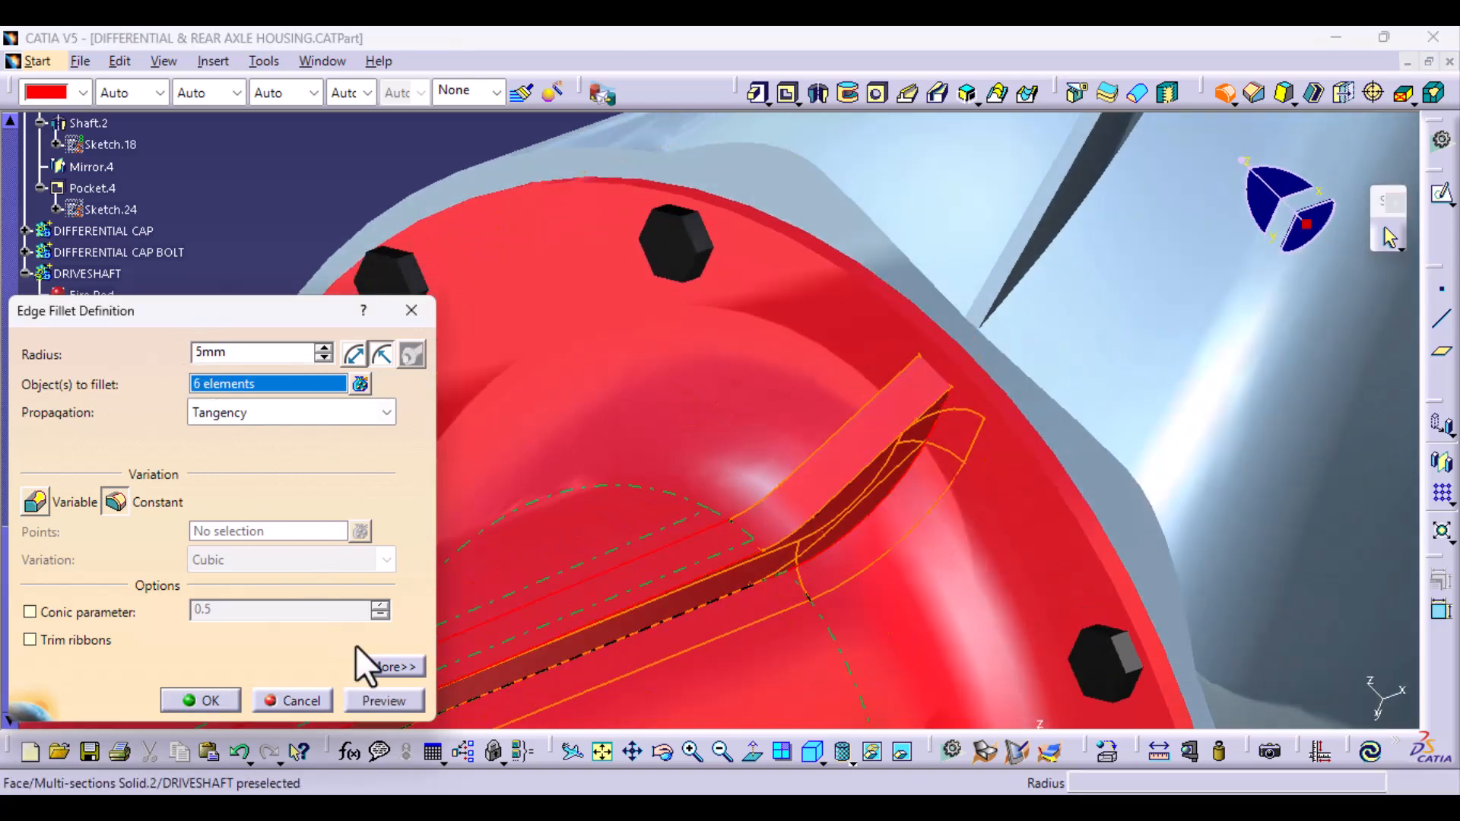
left_click(367, 702)
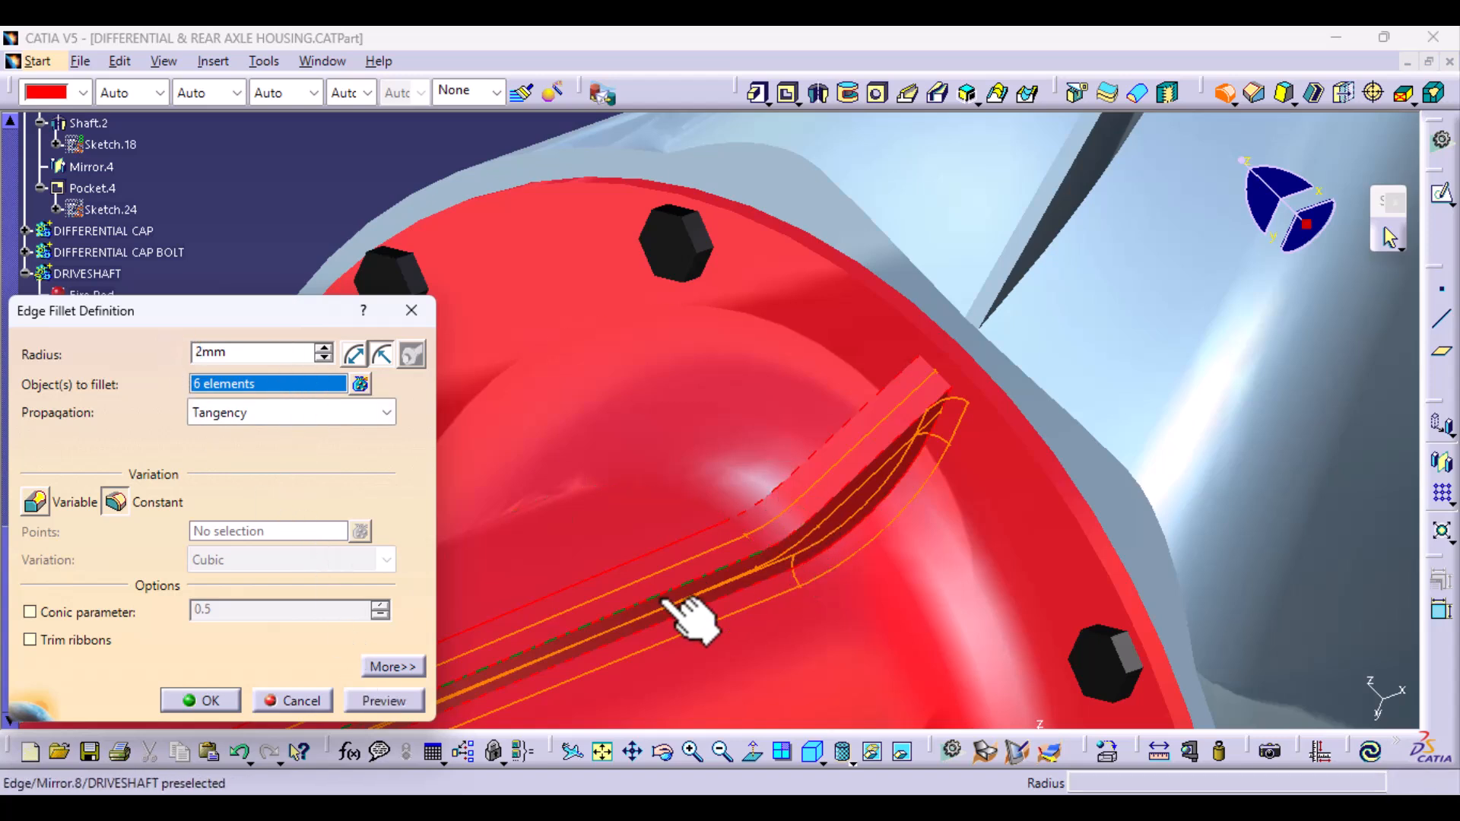
- Preview and apply the rib edge fillet with a 2 mm radius
left_click(385, 699)
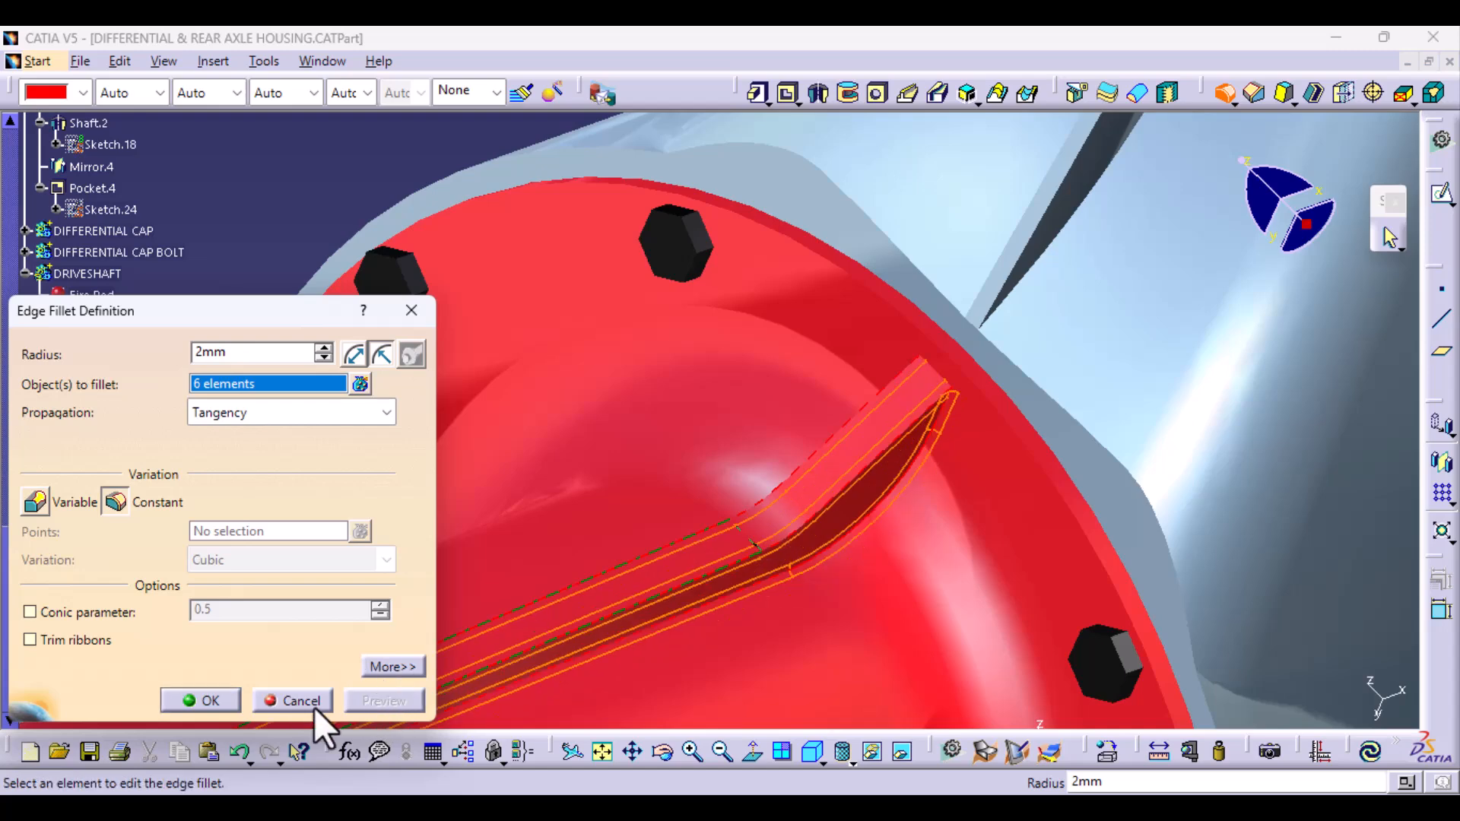
left_click(207, 696)
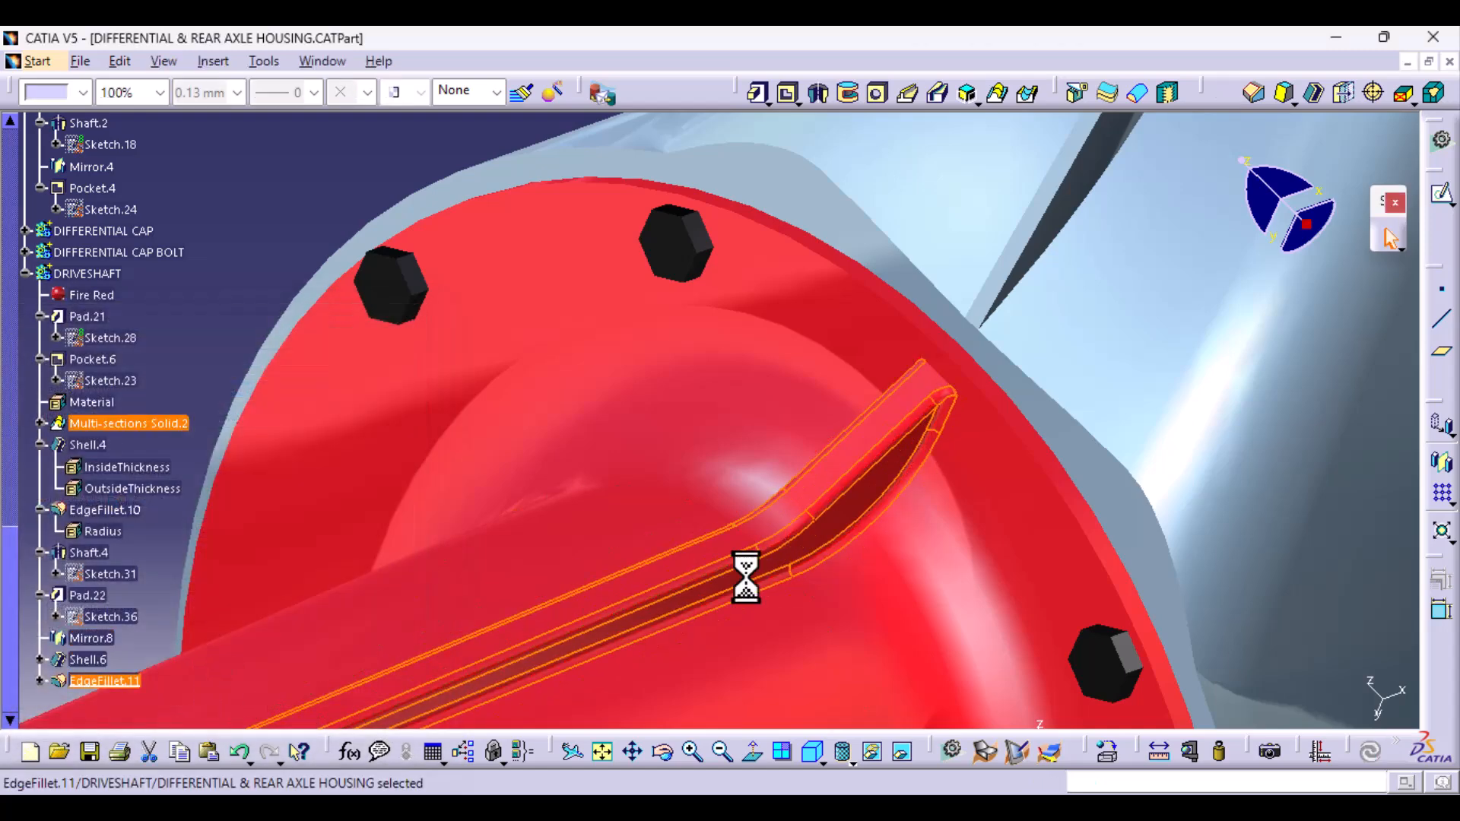
- Open the rib pad's sketch for editing and delete the radius dimension of its corner near the flange
mouse_move(440, 482)
middle_mouse_down()
mouse_move(548, 400)
mouse_move(707, 559)
mouse_move(736, 509)
mouse_move(580, 636)
mouse_move(668, 448)
mouse_move(761, 507)
mouse_move(580, 671)
mouse_move(557, 590)
mouse_move(388, 421)
mouse_move(495, 281)
mouse_move(563, 316)
mouse_move(606, 512)
mouse_move(504, 605)
mouse_move(661, 391)
mouse_move(580, 443)
mouse_move(456, 613)
mouse_move(652, 694)
mouse_move(537, 603)
middle_mouse_up()
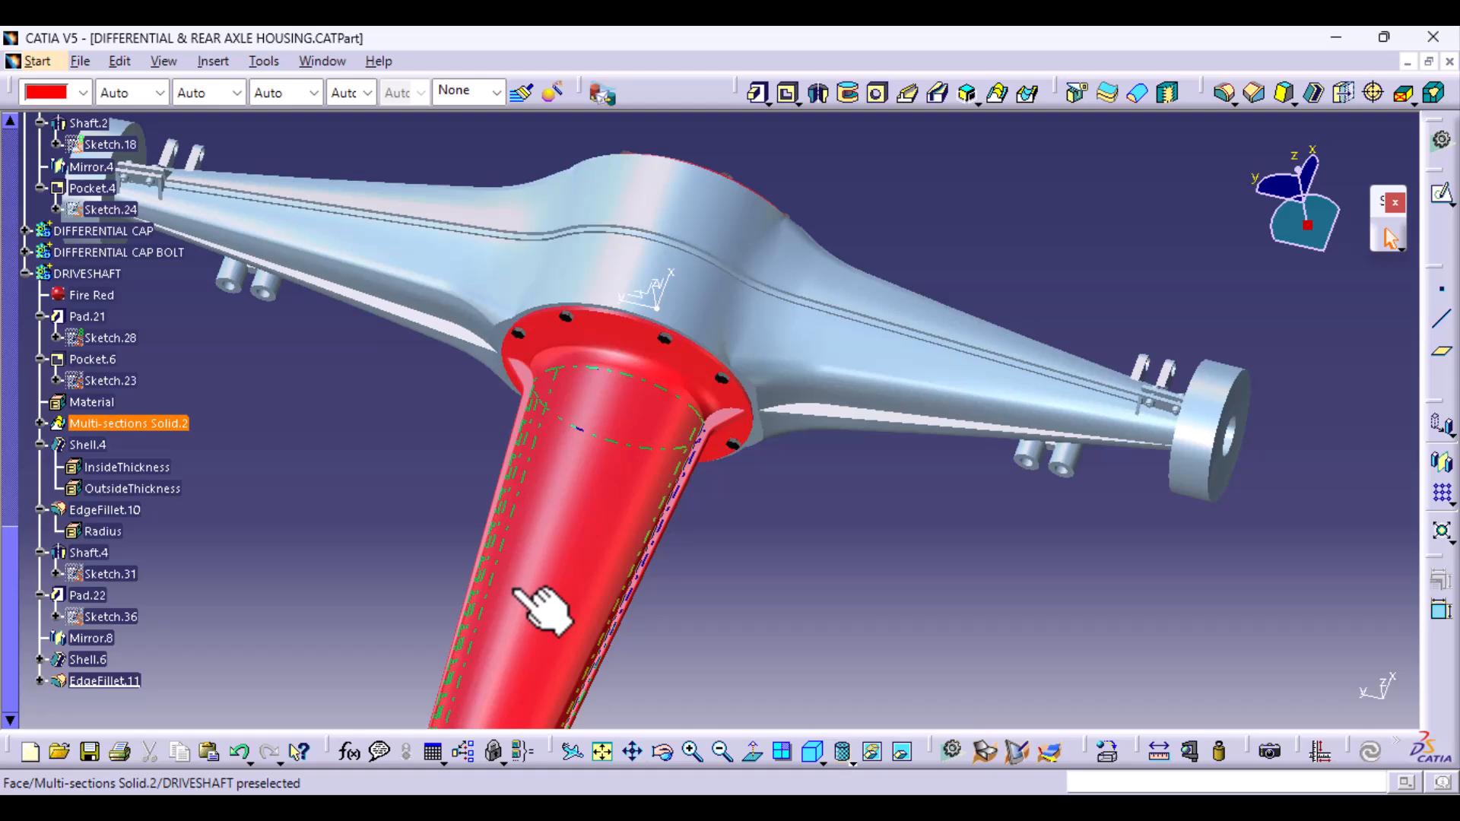
double_click(114, 576)
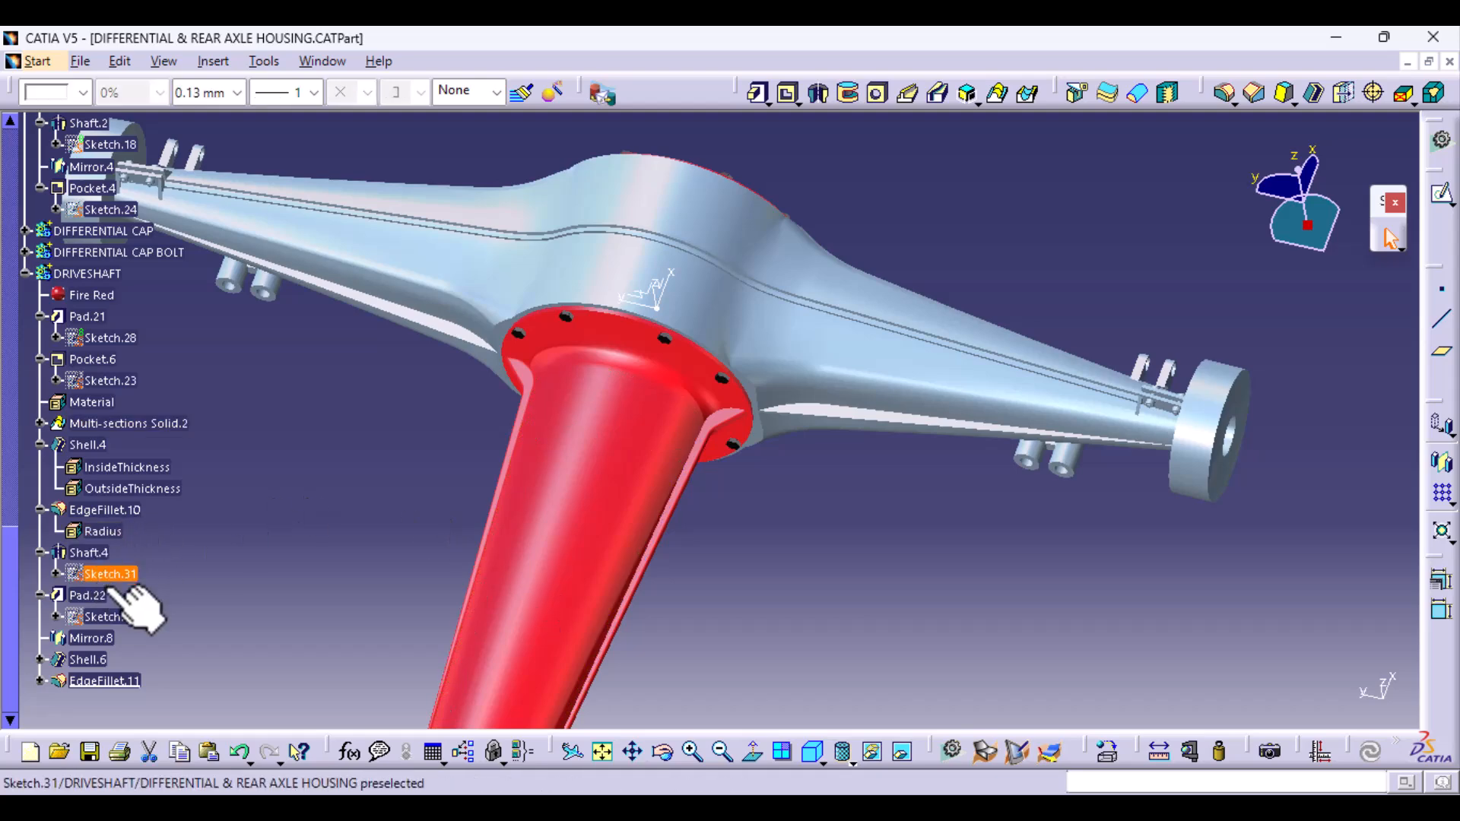
double_click(113, 617)
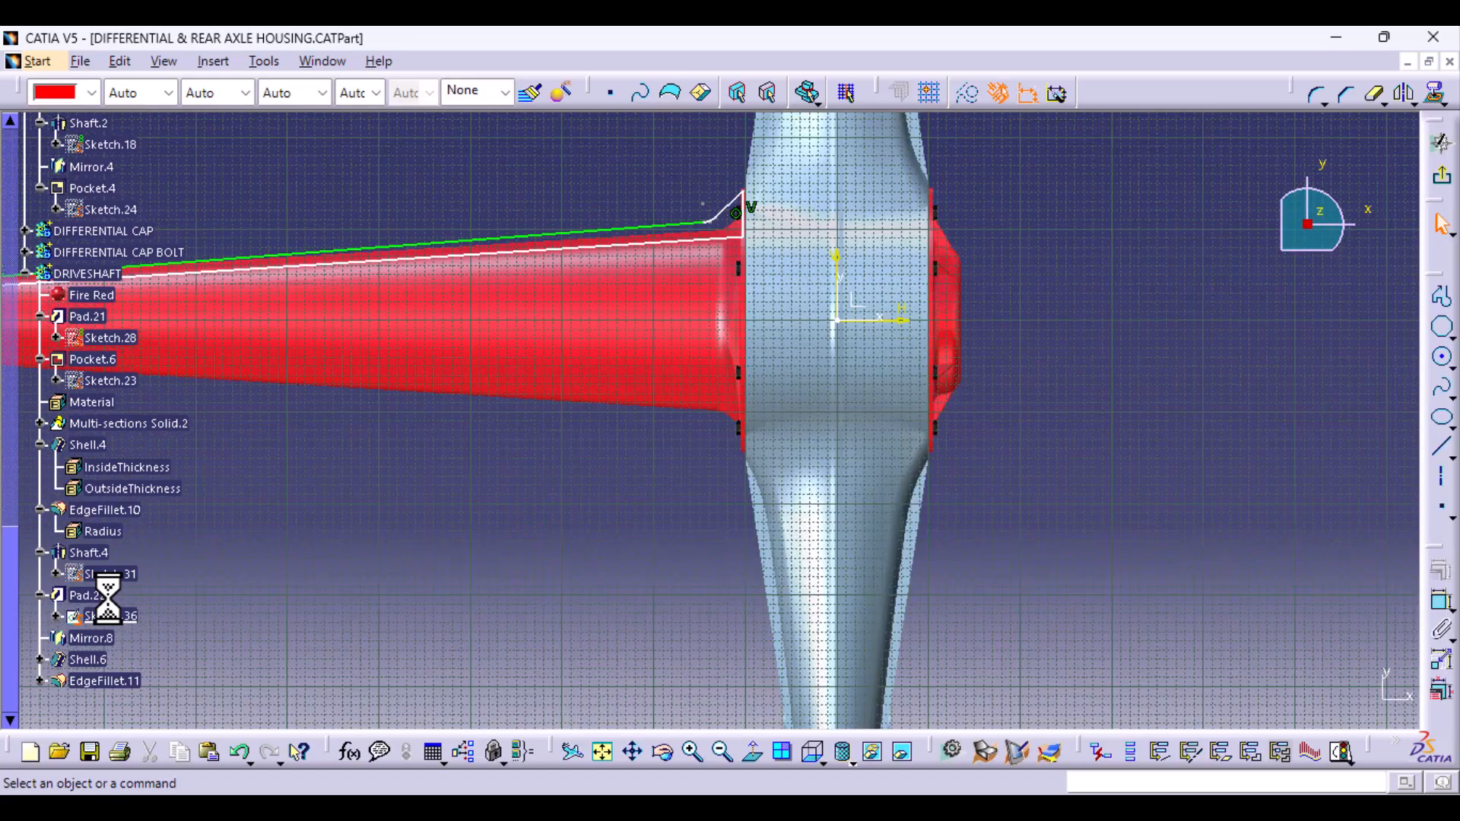
middle_click_drag(750, 458, 752, 374, "ctrl")
scroll(734, 419, "down", 1)
middle_click_drag(715, 464, 769, 711)
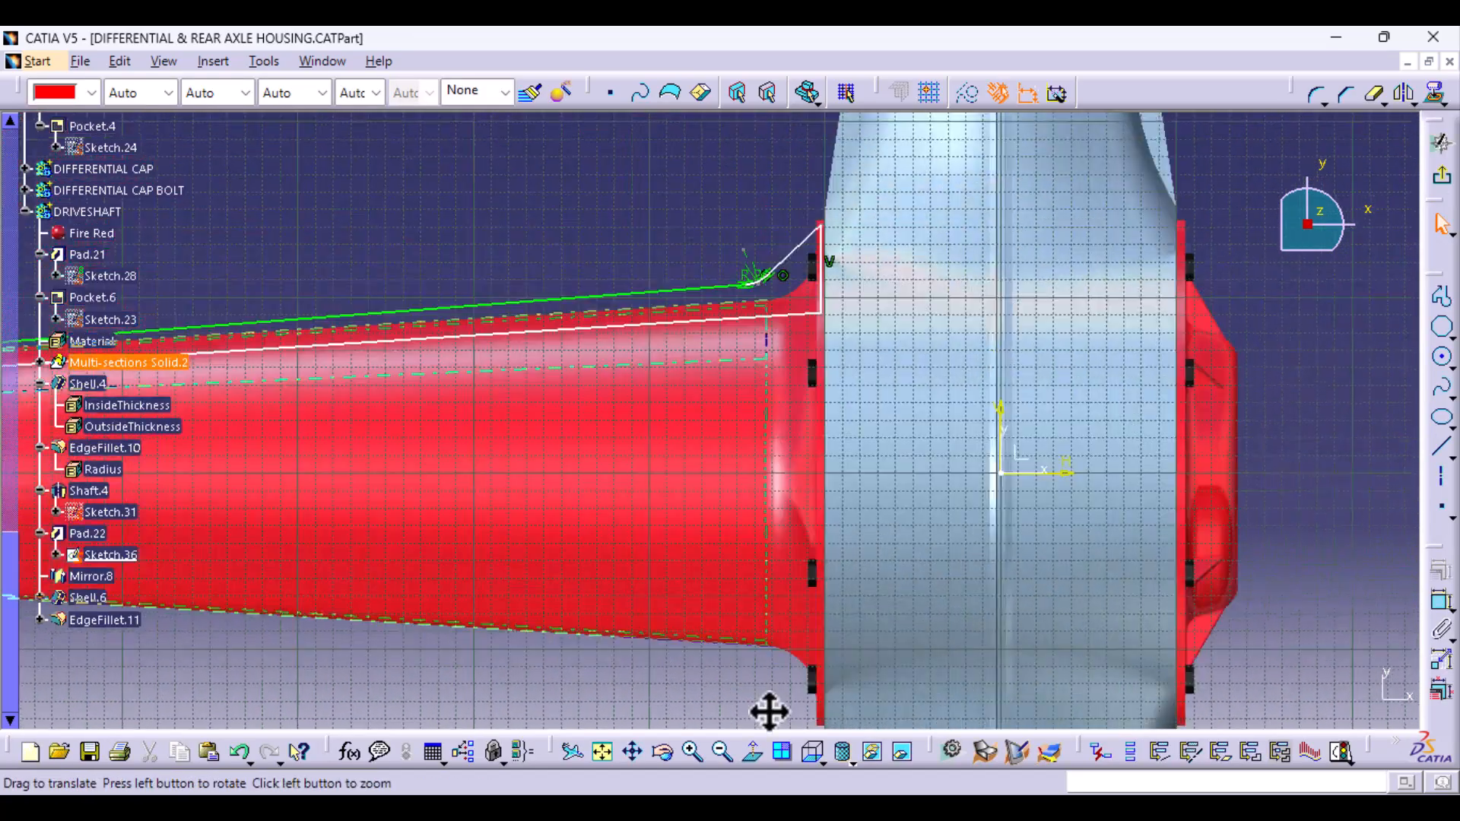
middle_click_drag(736, 384, 791, 604)
left_click(803, 497)
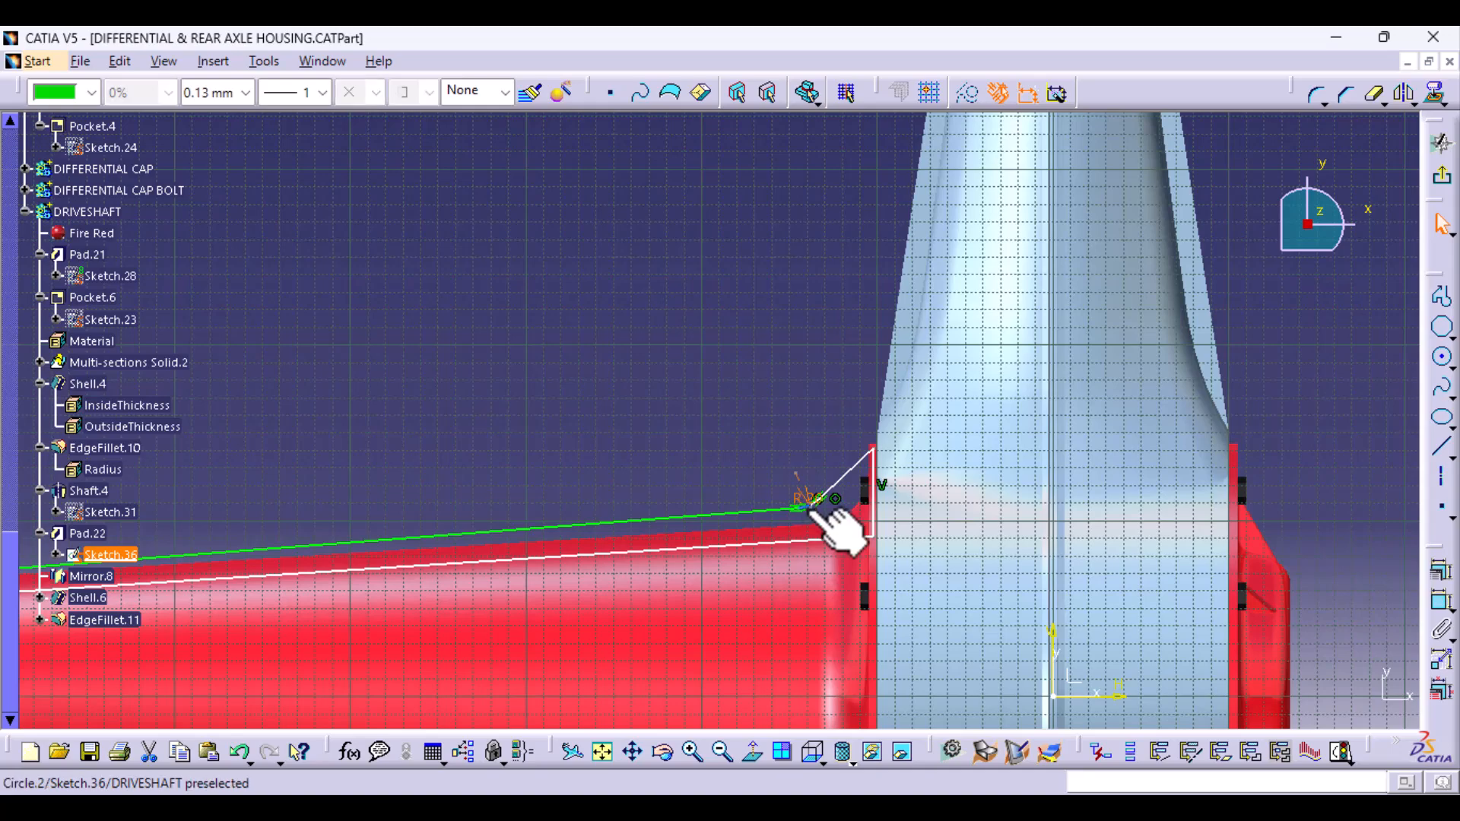
key("Delete")
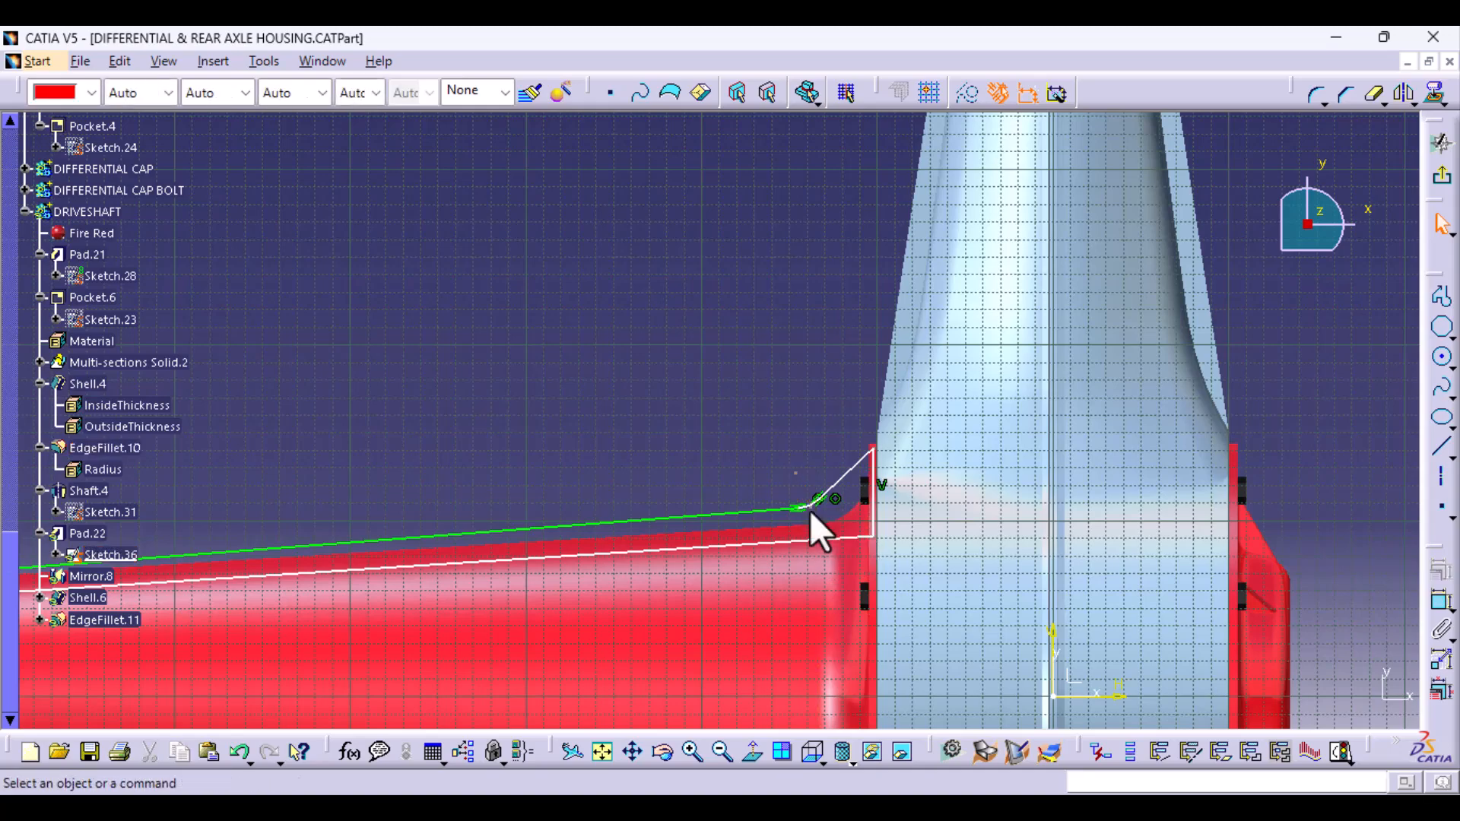
- Delete the rib profile's corner arc near the flange together with its leftover points
middle_click_drag(815, 560, 784, 388, "ctrl")
middle_click_drag(749, 624, 298, 261)
left_click(628, 392)
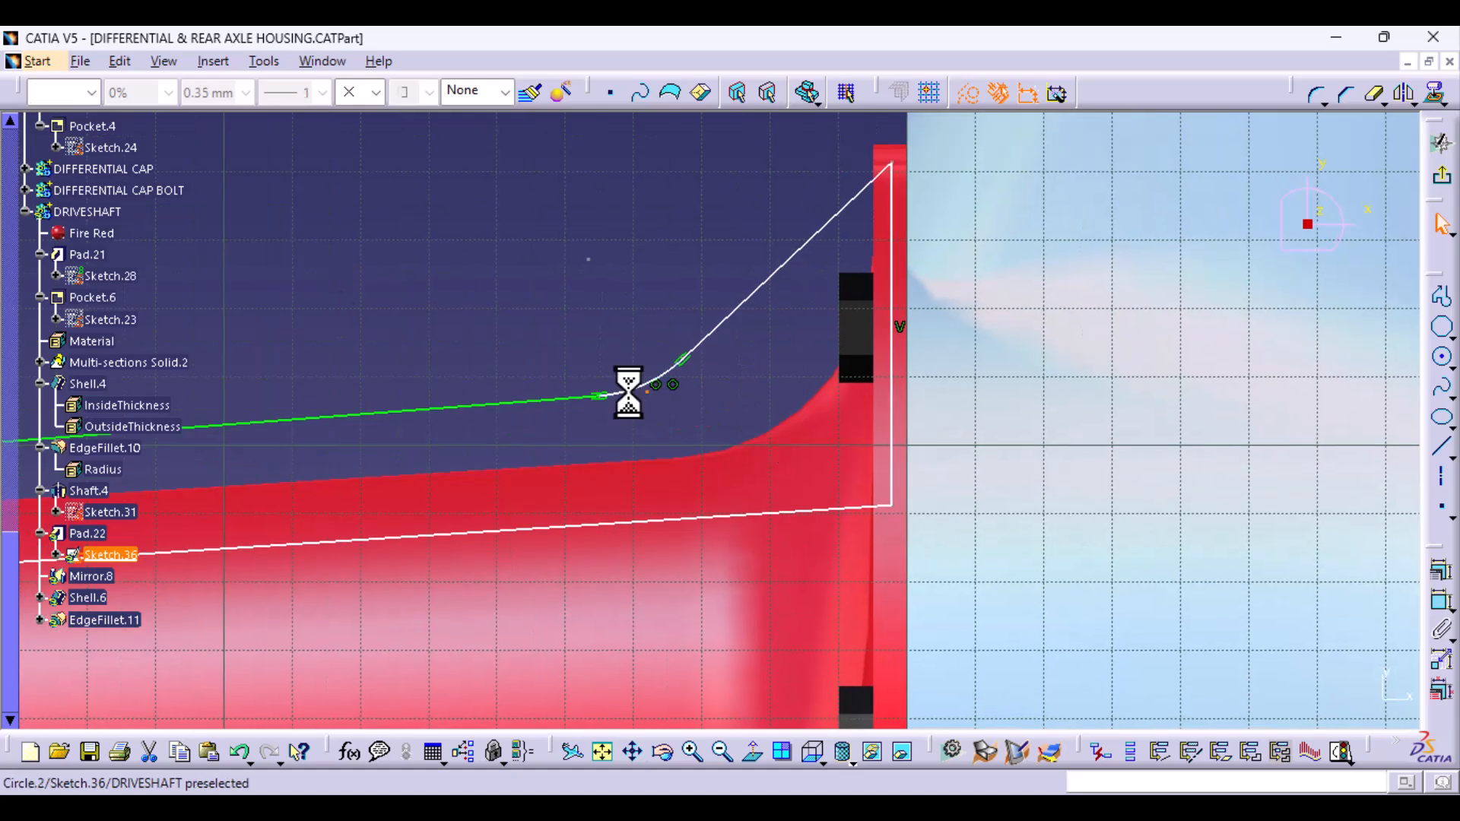
key("Delete")
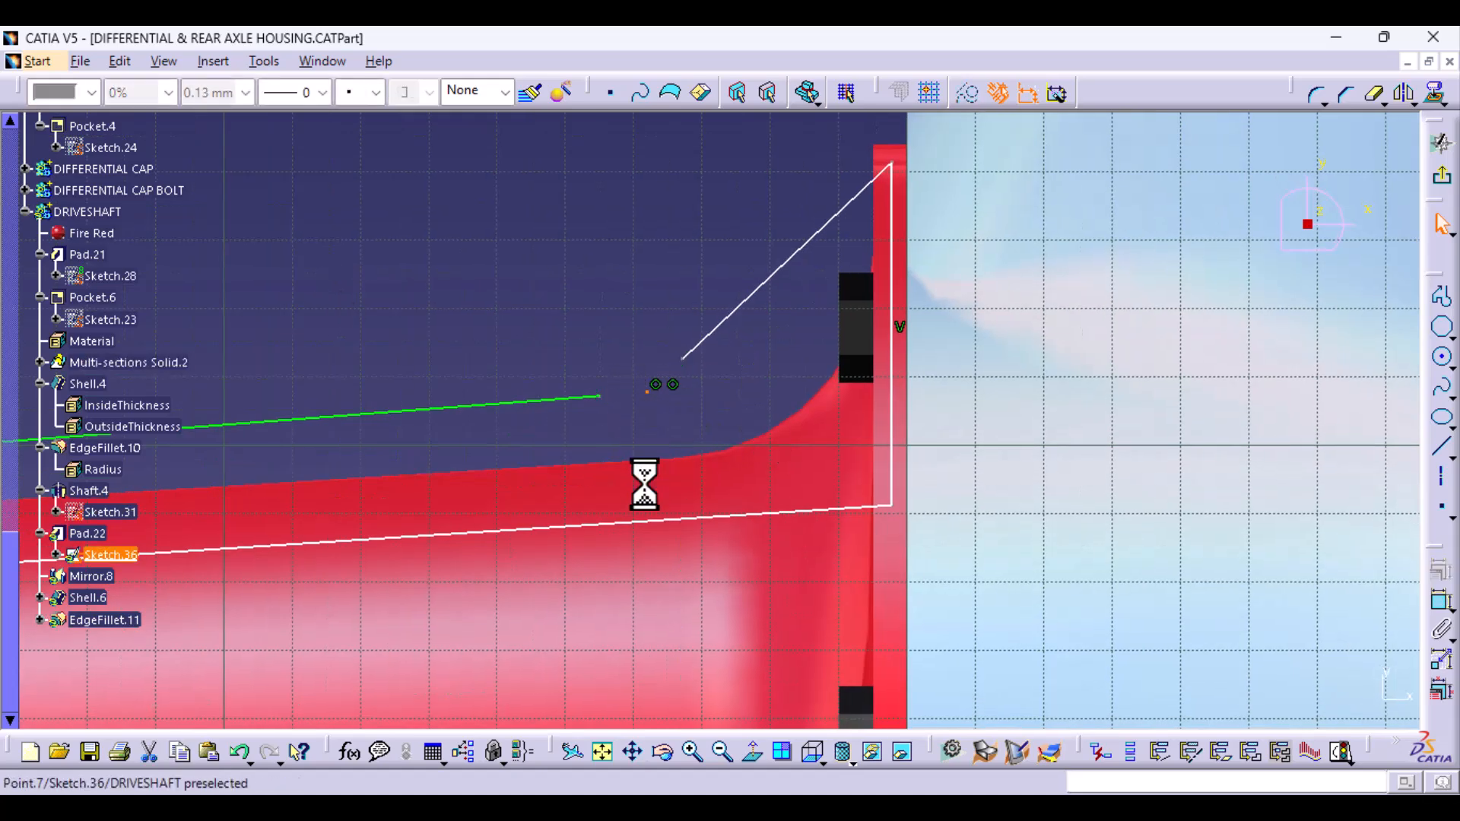
key("Delete")
left_click(647, 392)
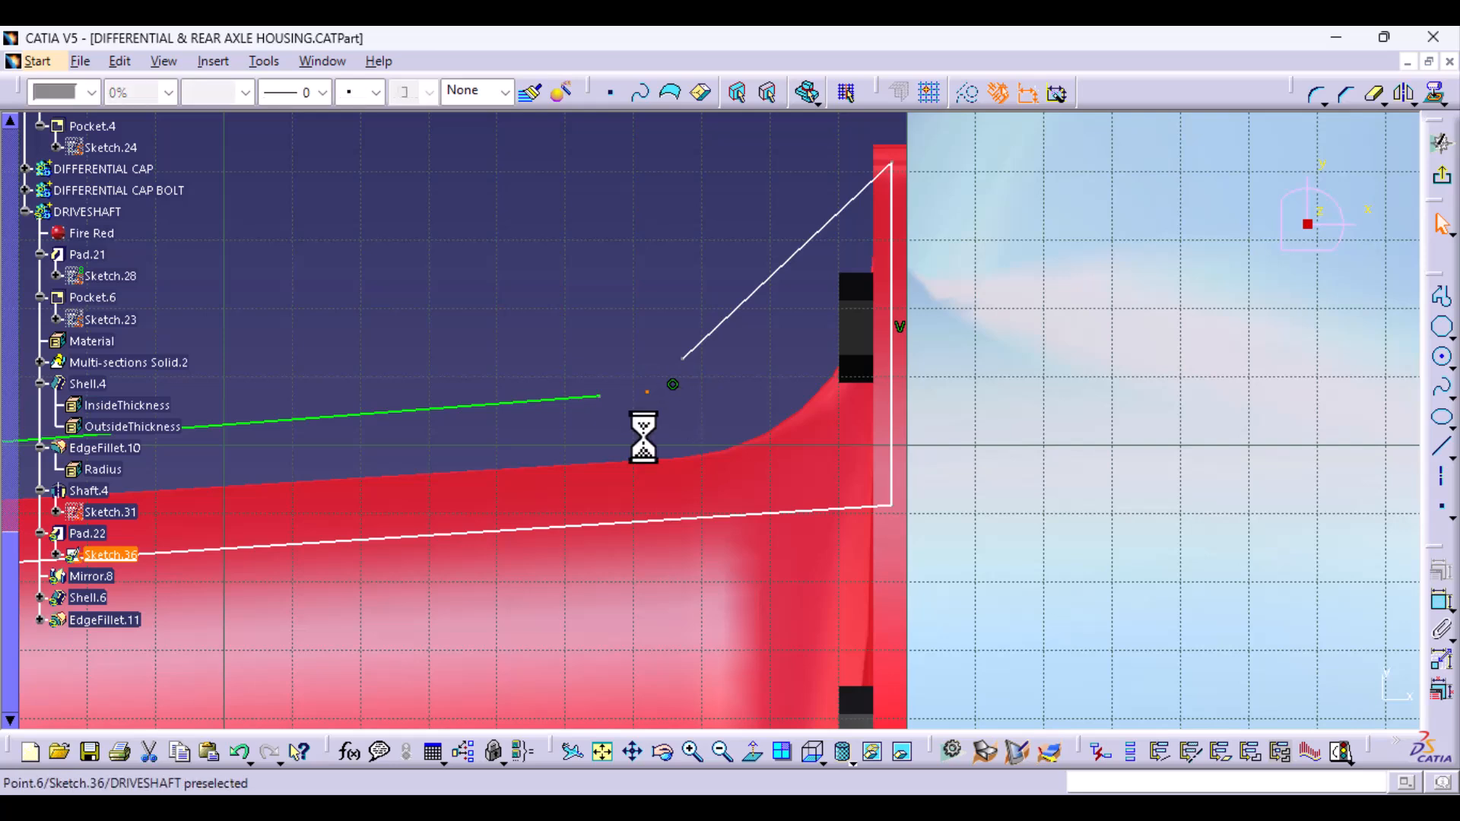
key("Delete")
- Join the rib's upper and sloped lines at about (-159, 102), round their joint with a corner, and exit the sketch
left_click_drag(604, 398, 435, 412)
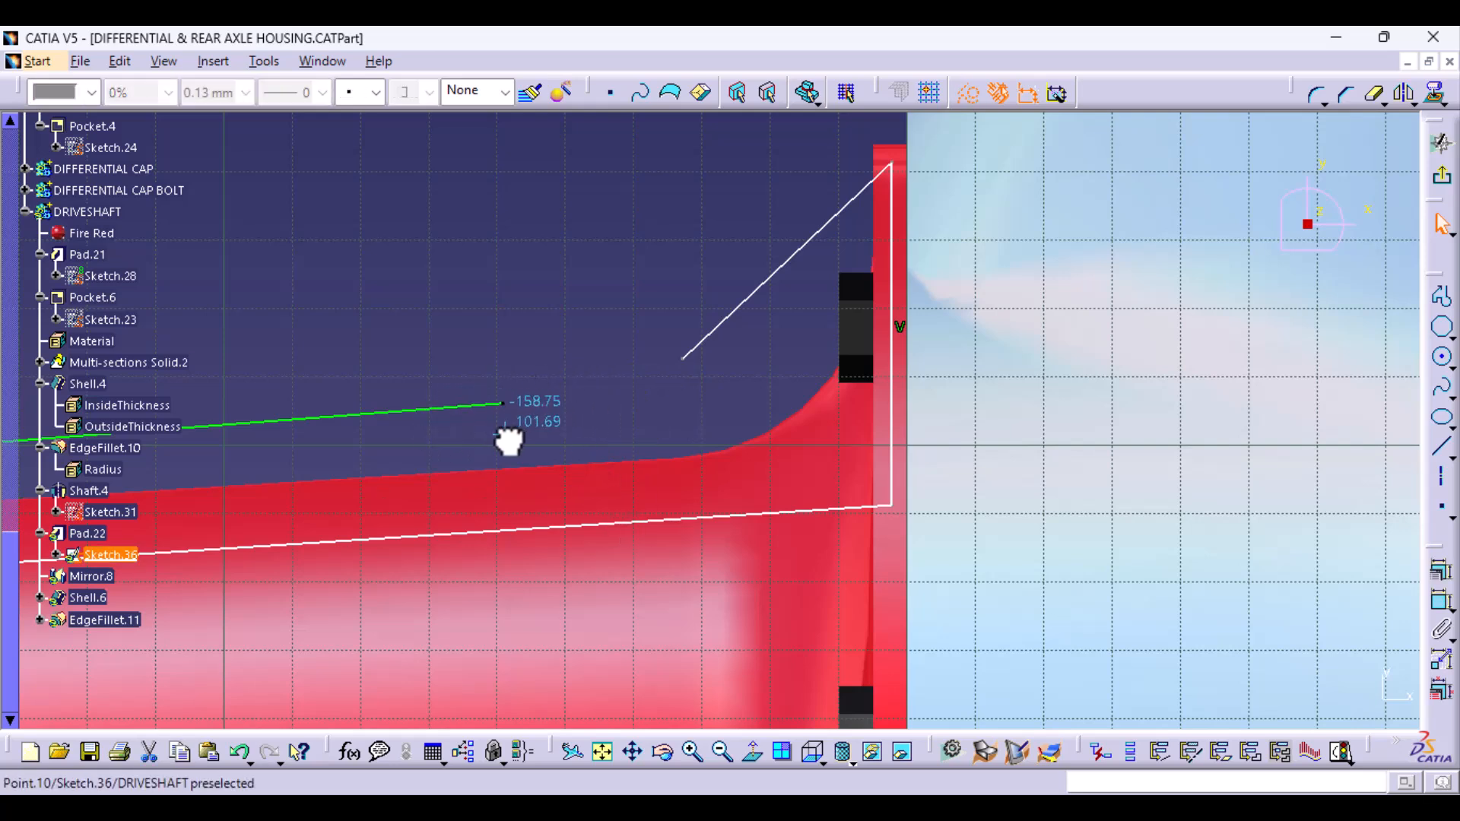
left_click_drag(682, 358, 504, 404)
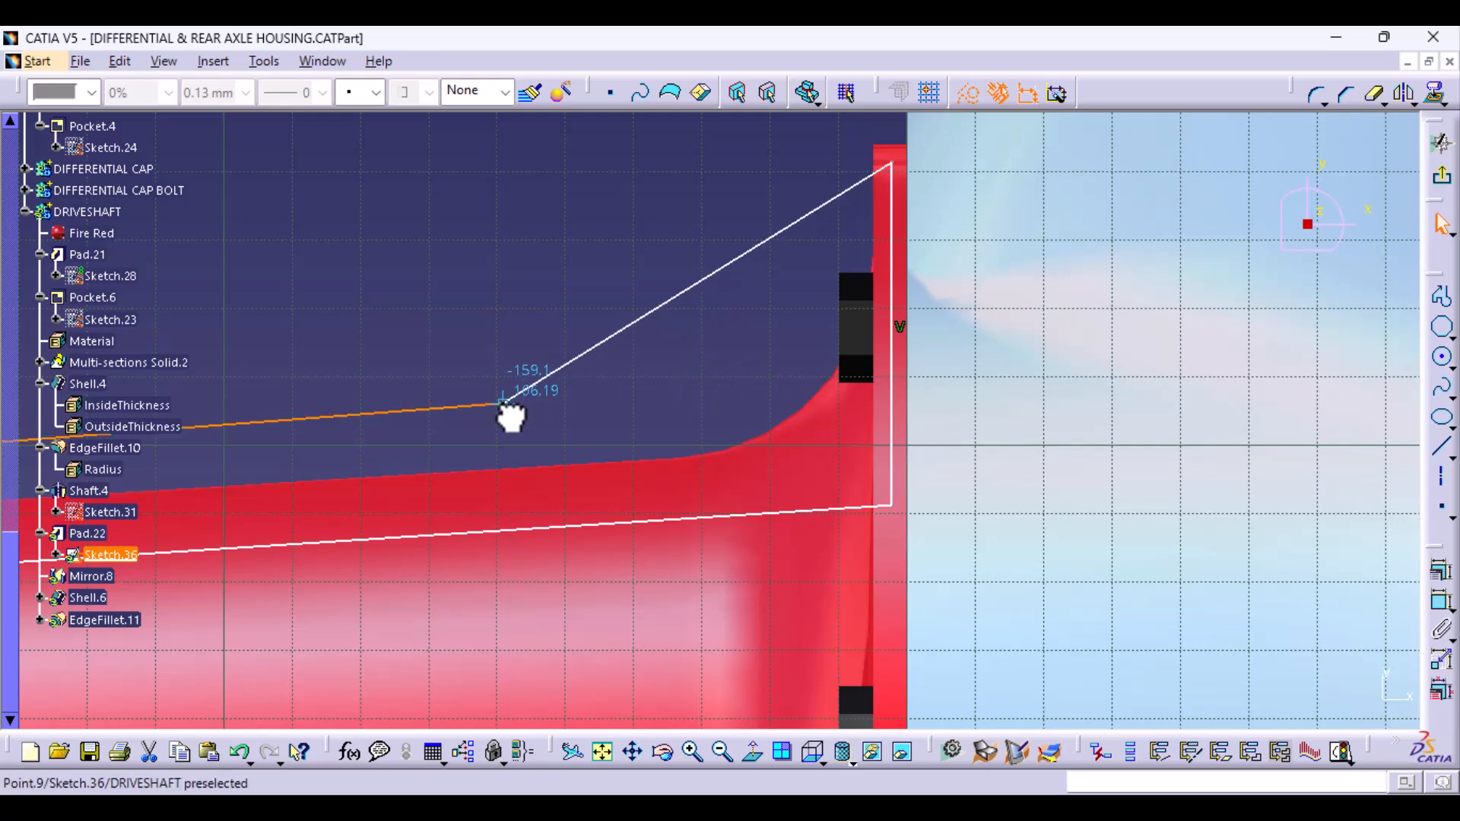
left_click(1317, 94)
left_click(511, 398)
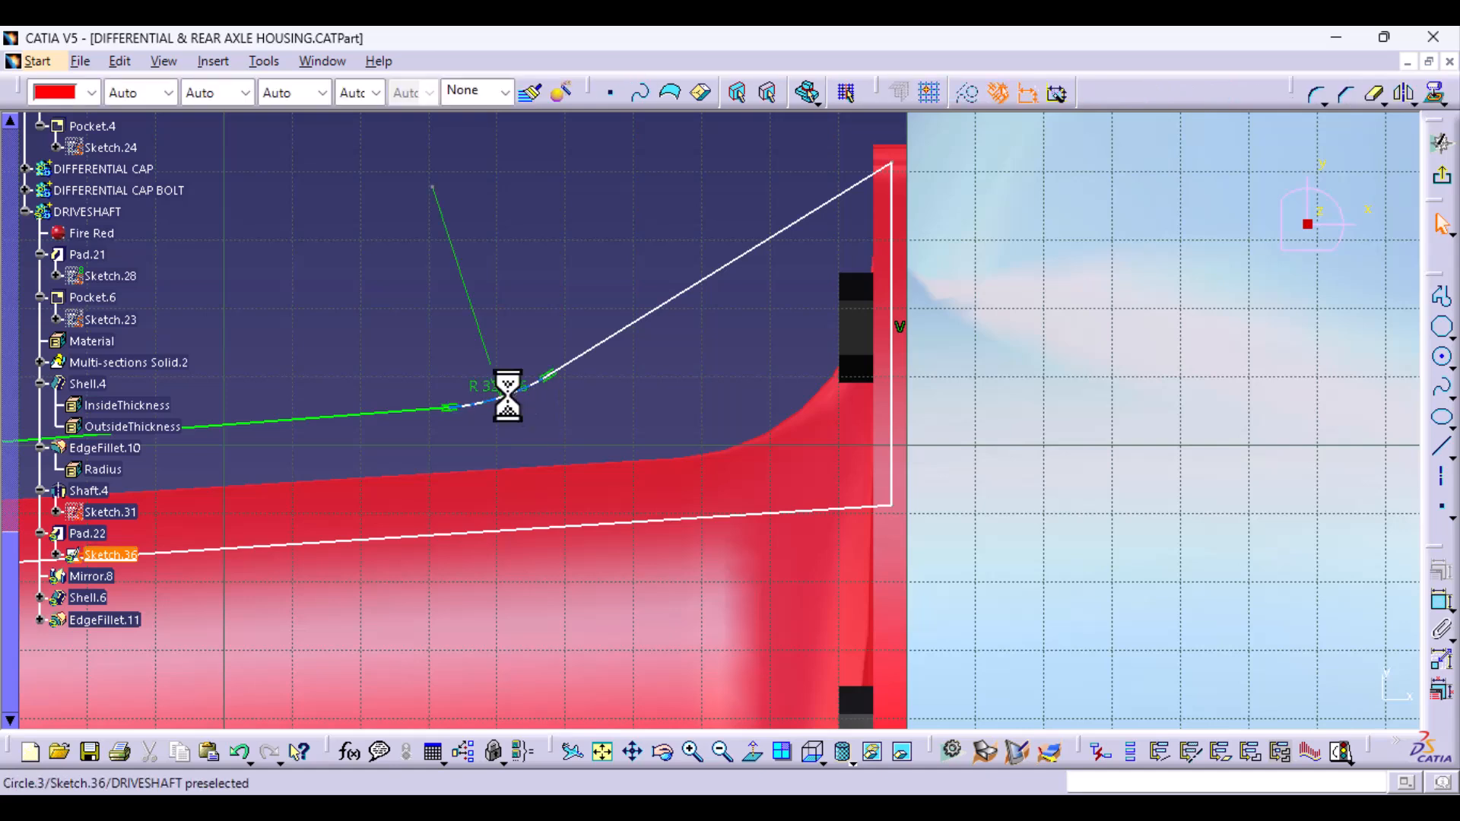
left_click(1440, 181)
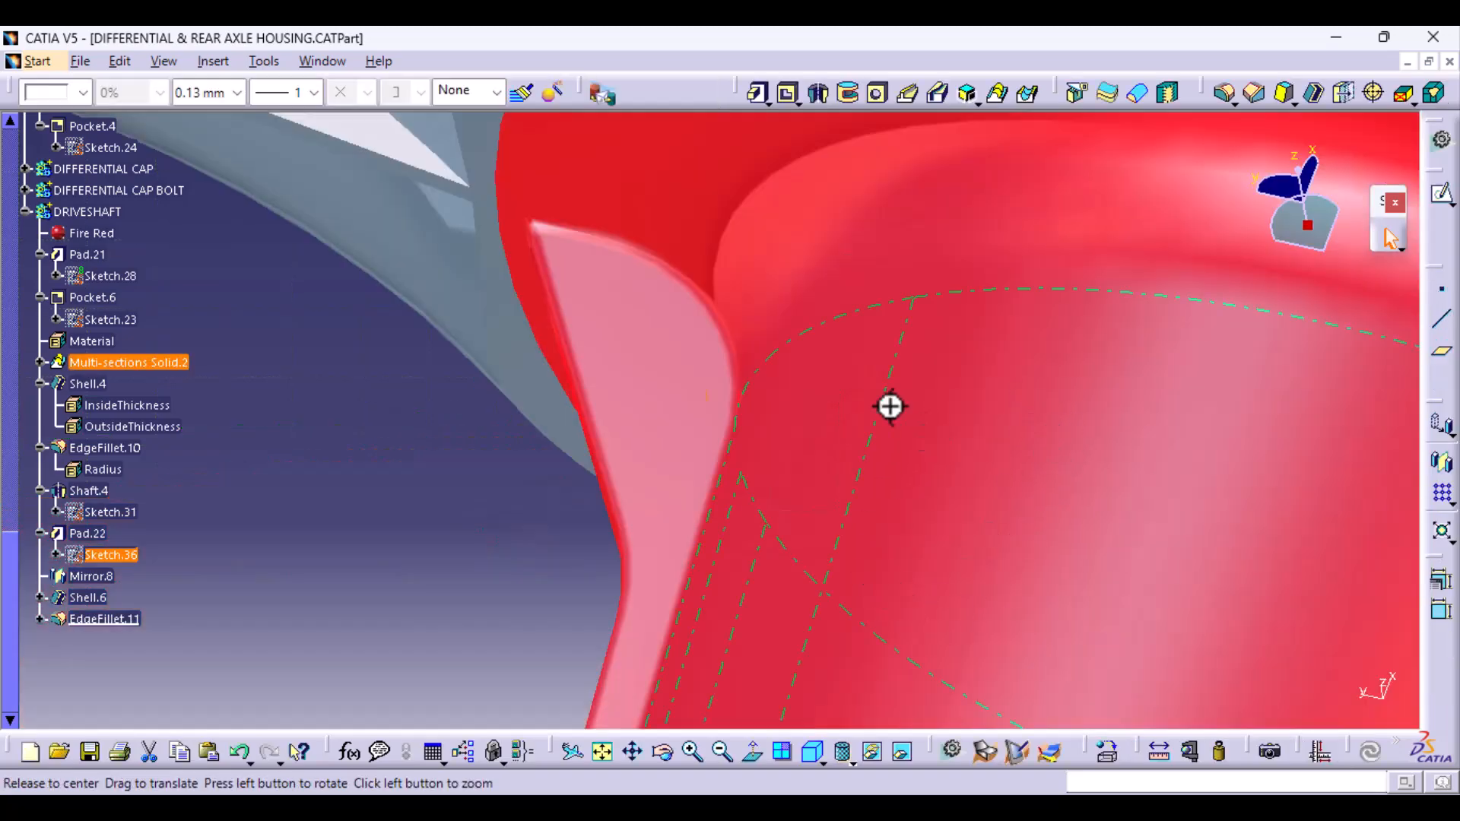
- Try deleting the rib edge fillet, and undo the deletion
mouse_move(890, 404)
middle_mouse_down()
mouse_move(792, 726)
mouse_move(645, 574)
mouse_move(936, 310)
mouse_move(746, 512)
mouse_move(668, 707)
mouse_move(828, 555)
mouse_move(629, 636)
mouse_move(674, 665)
mouse_move(714, 643)
mouse_move(798, 538)
mouse_move(766, 626)
mouse_move(692, 590)
mouse_move(771, 495)
mouse_move(818, 596)
mouse_move(557, 441)
mouse_move(596, 567)
mouse_move(460, 658)
middle_mouse_up()
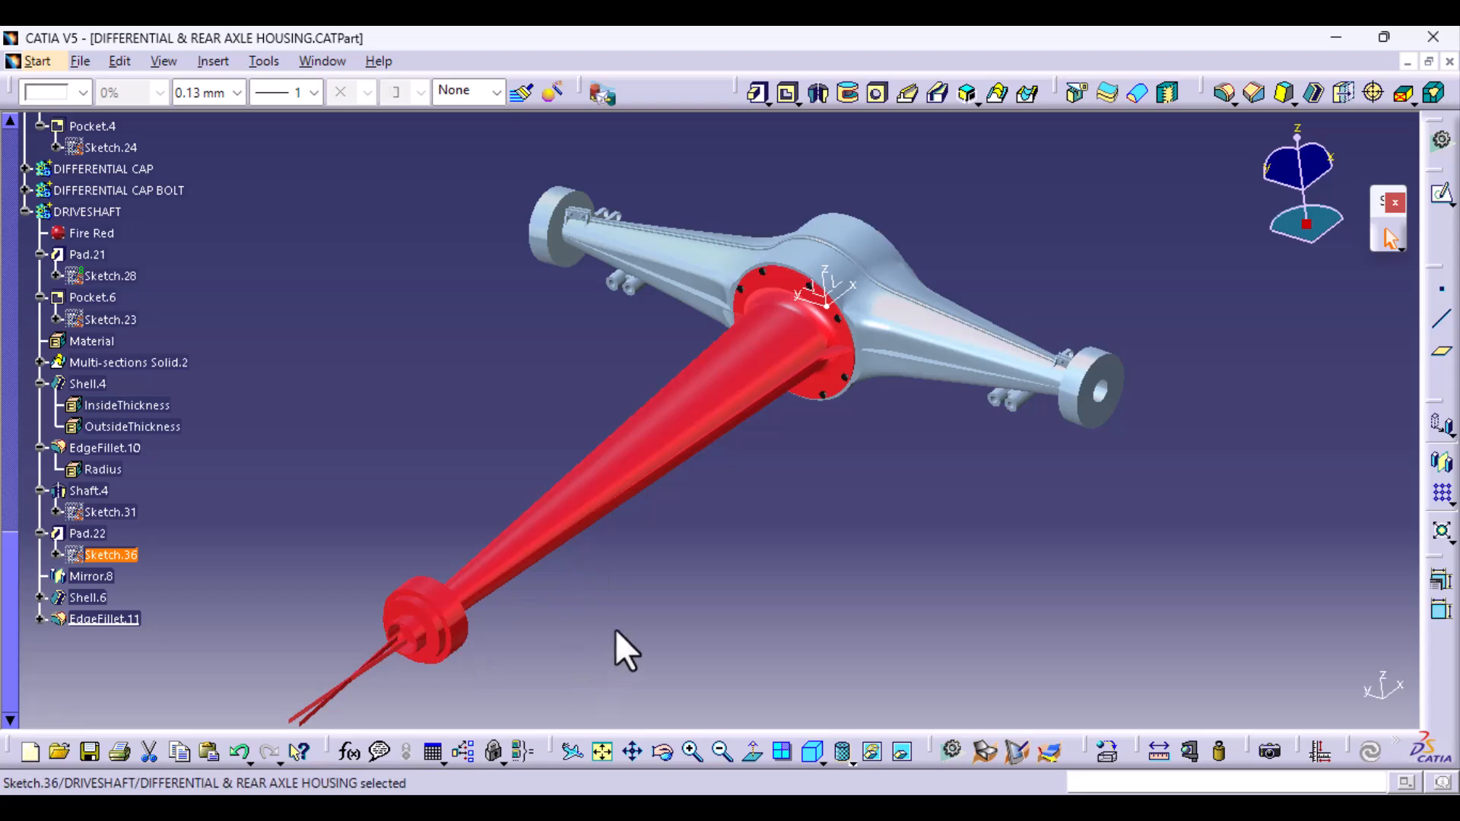
middle_click_drag(614, 628, 692, 513)
middle_click_drag(458, 651, 642, 499)
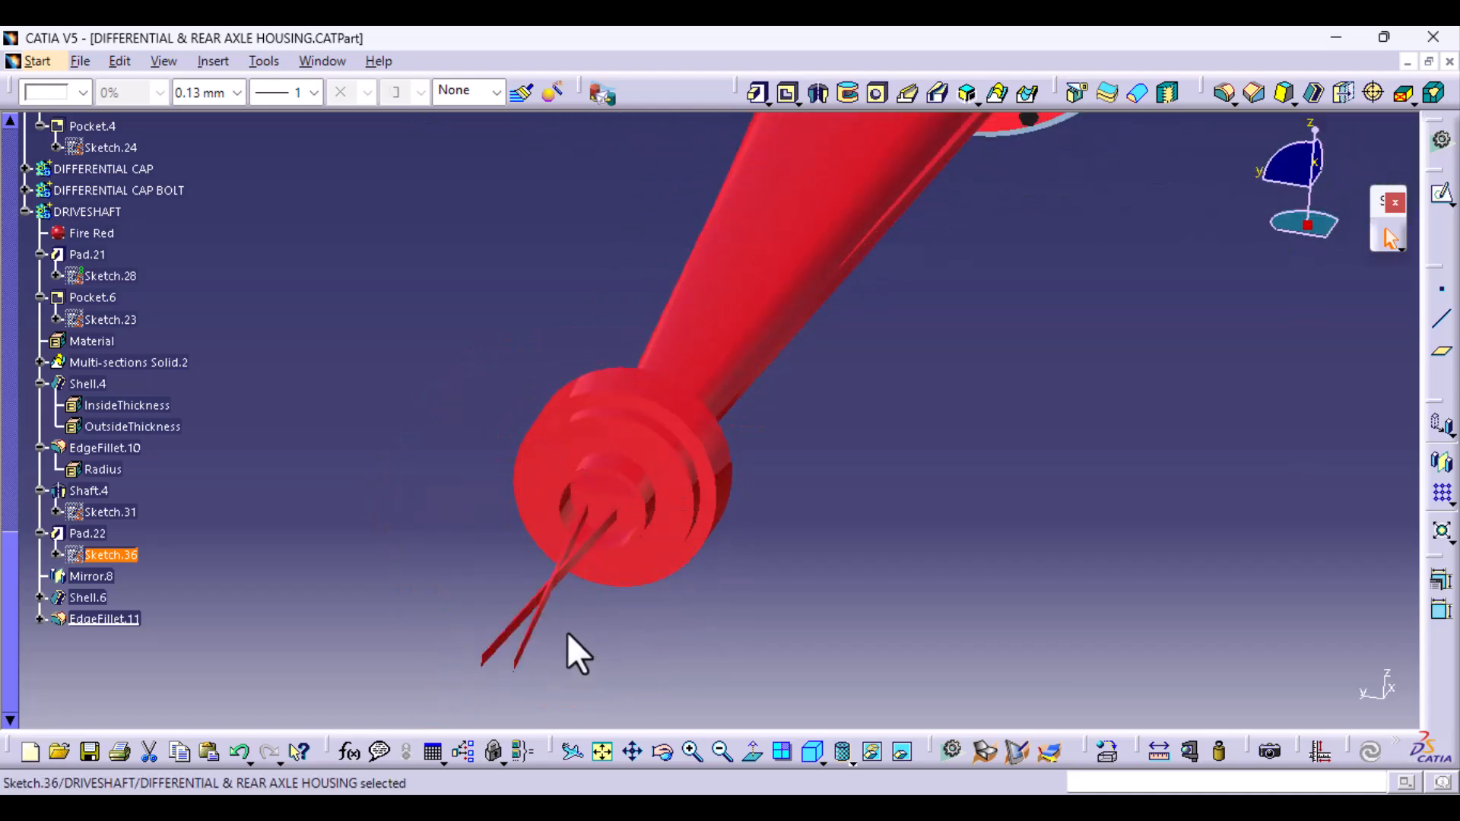
middle_click_drag(567, 634, 458, 787)
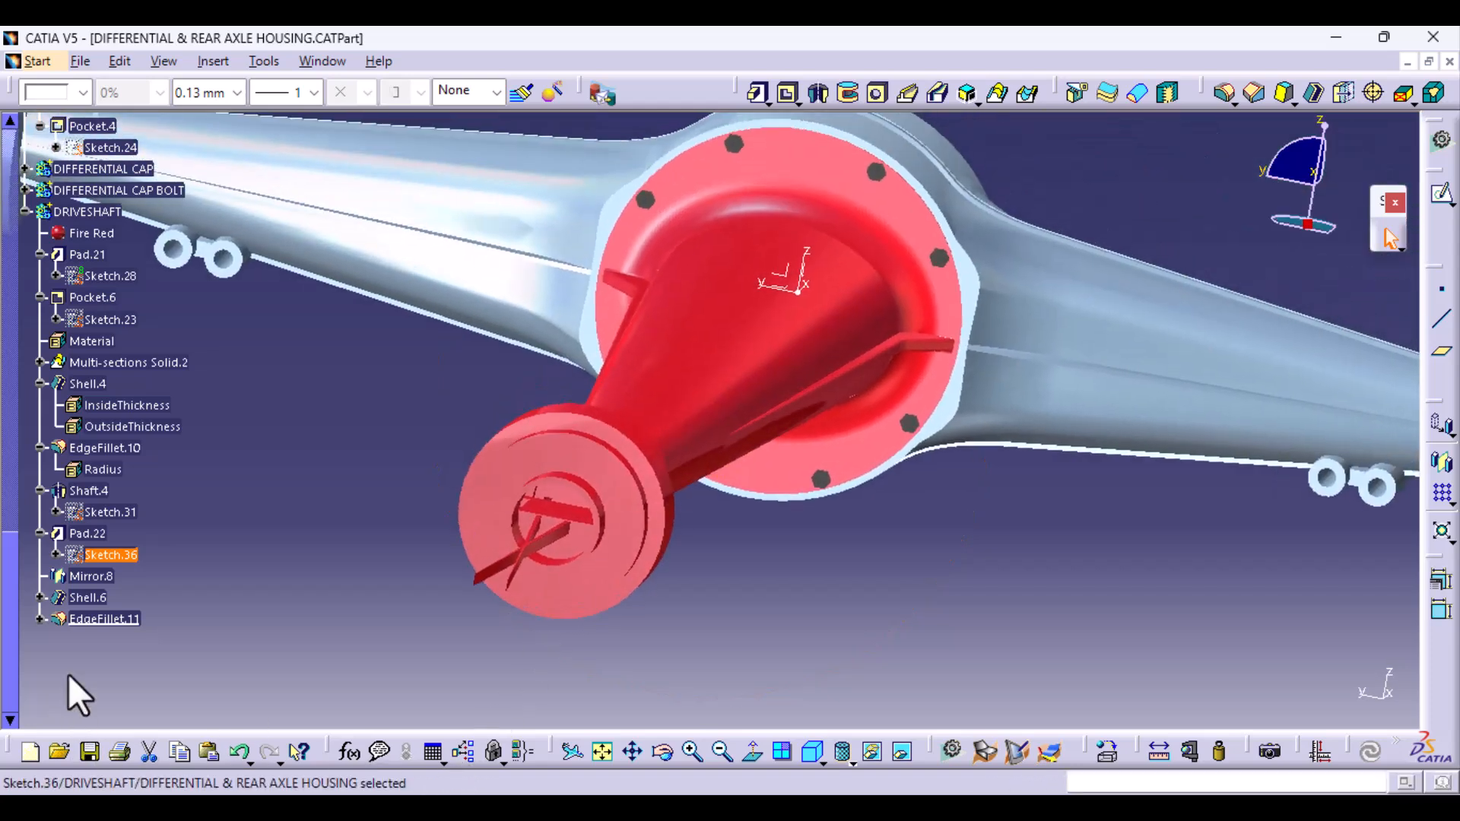
left_click(106, 618)
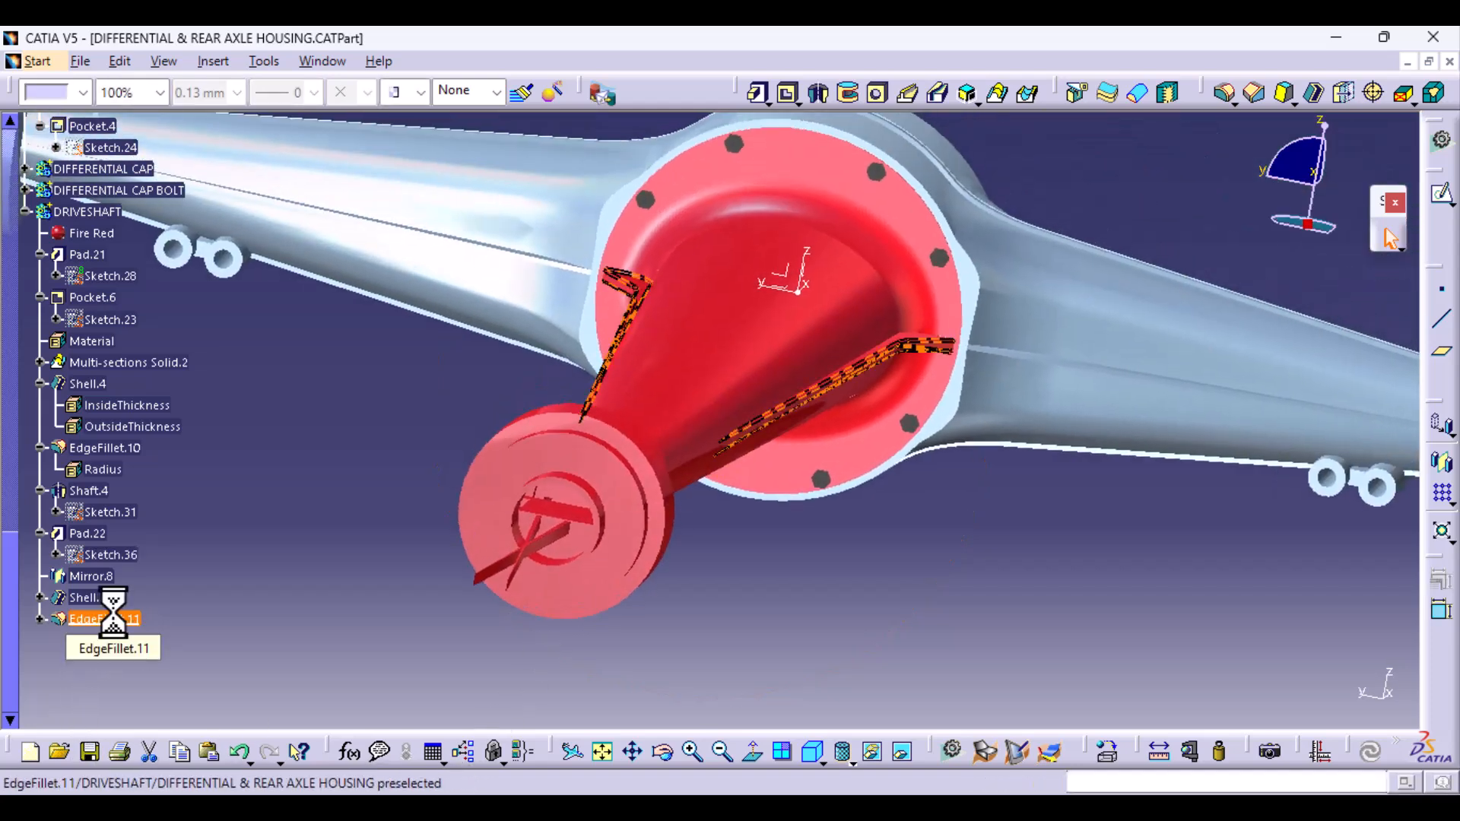
key("Delete")
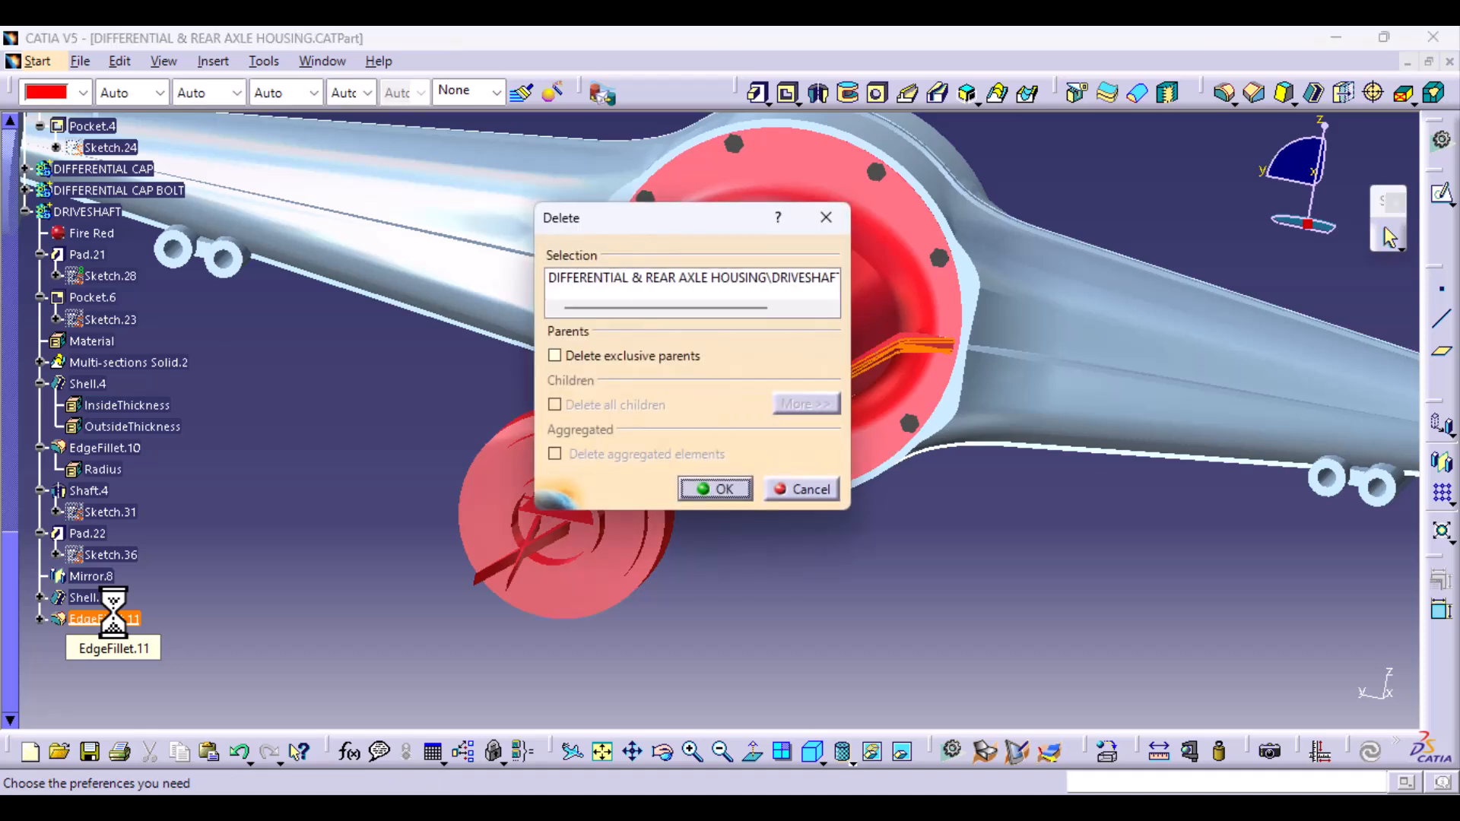
left_click(719, 490)
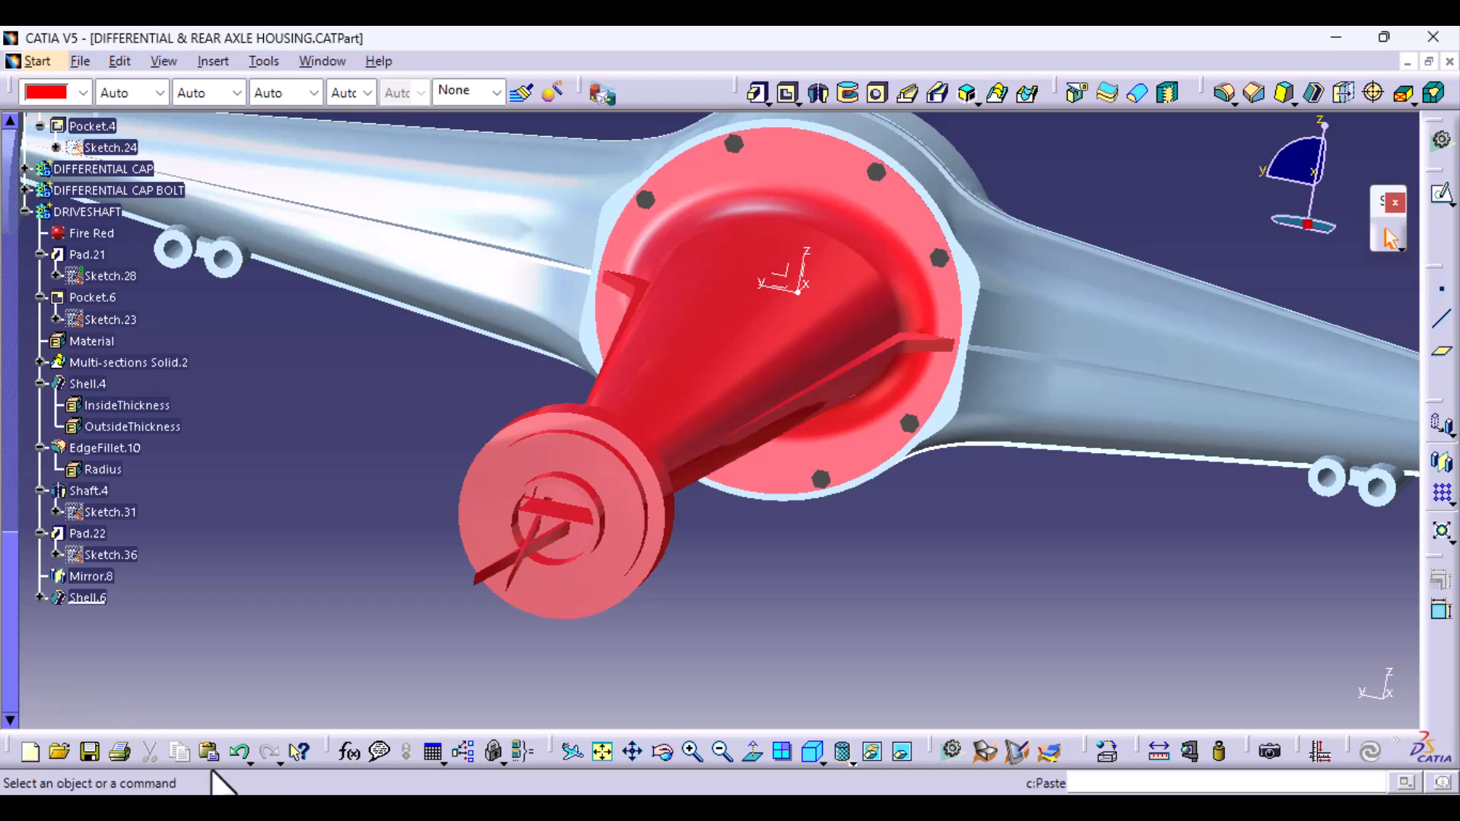
left_click(235, 753)
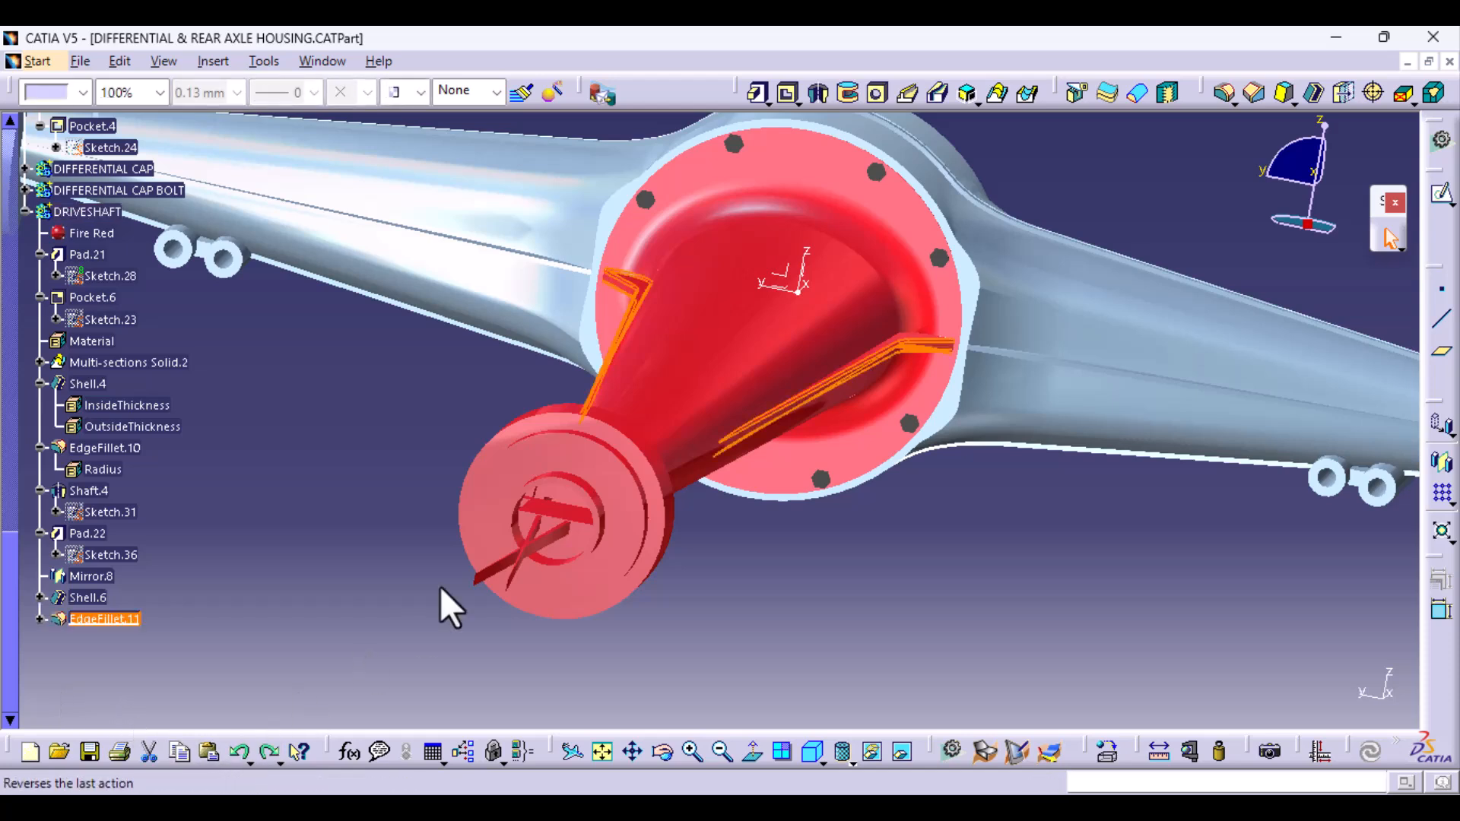
left_click(536, 542)
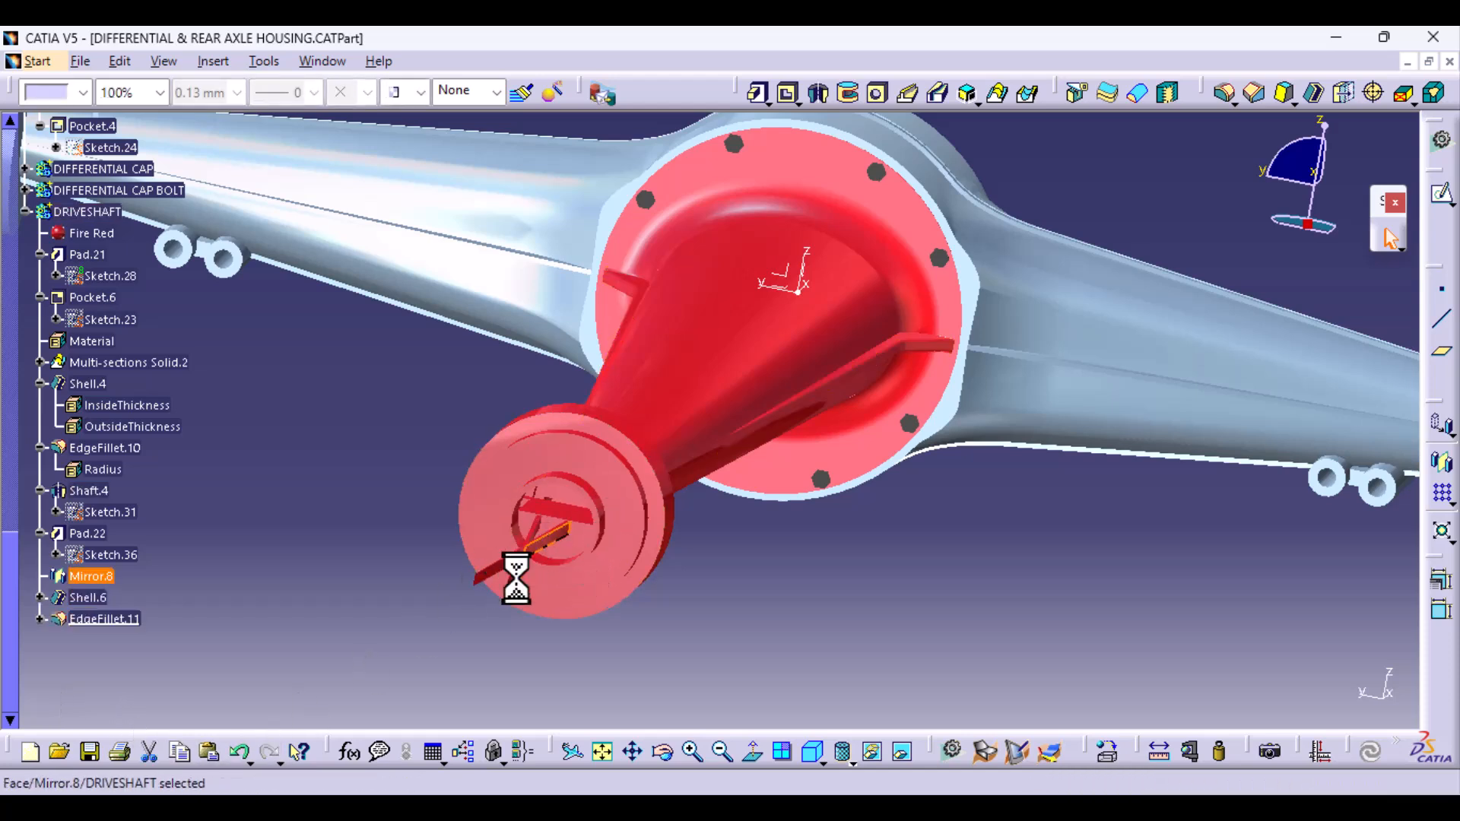
double_click(112, 579)
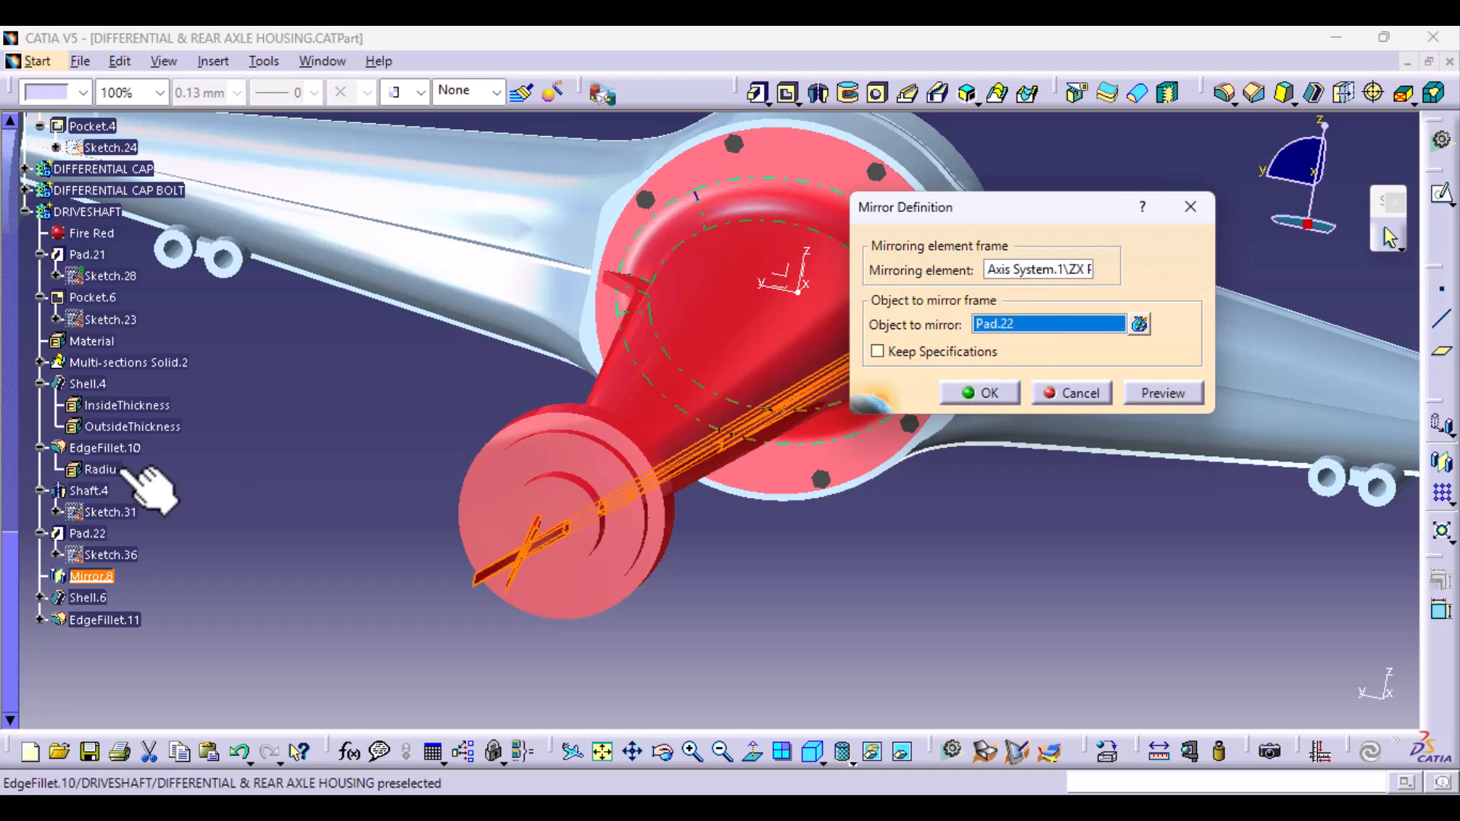
middle_click_drag(593, 399, 669, 466)
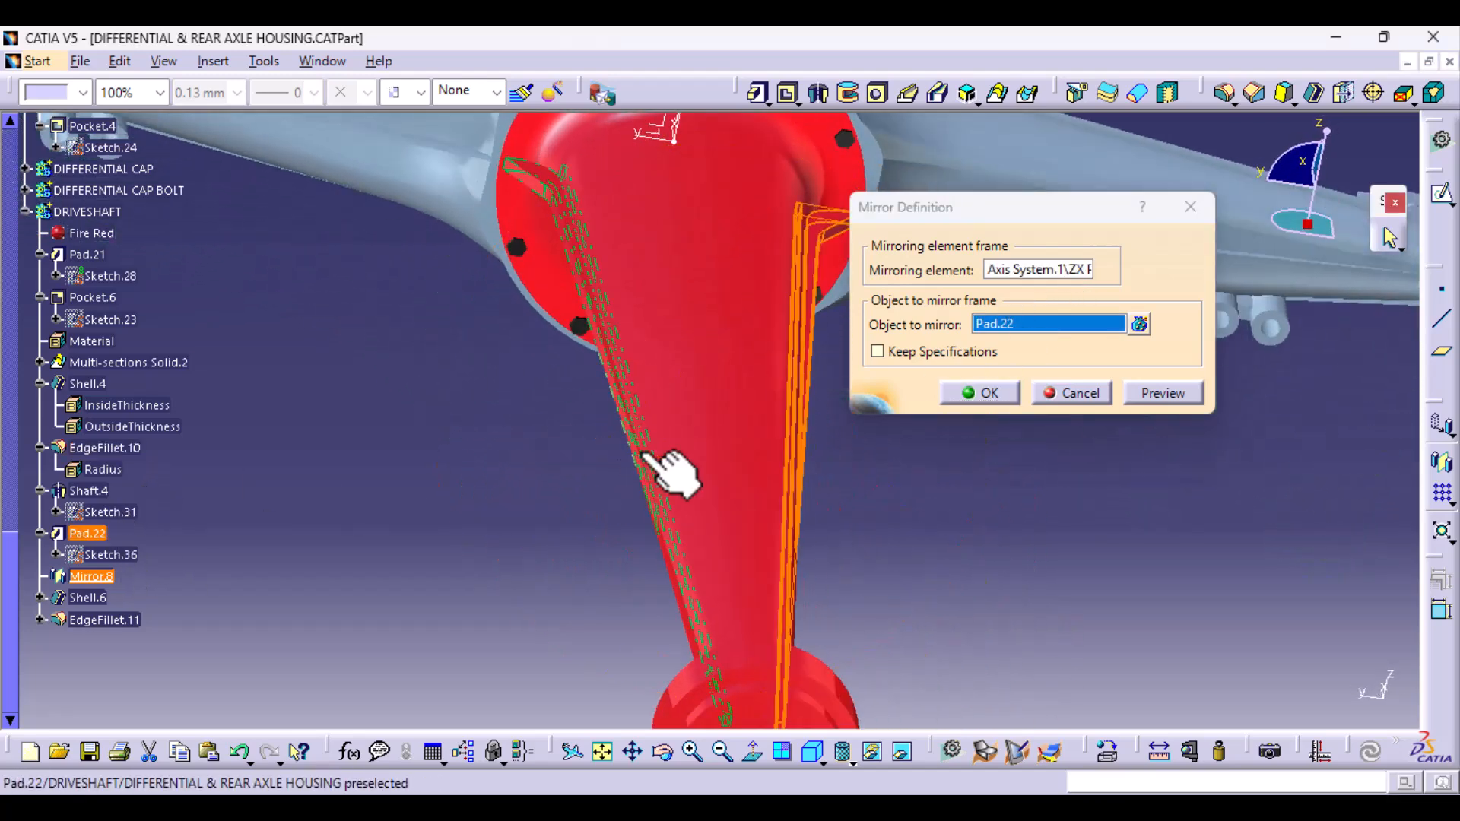
left_click(1073, 396)
- Reopen the rib sketch and move the profile's overshooting tip back to the tube's narrow end, at about (-1226, 29)
middle_click_drag(790, 629, 481, 491)
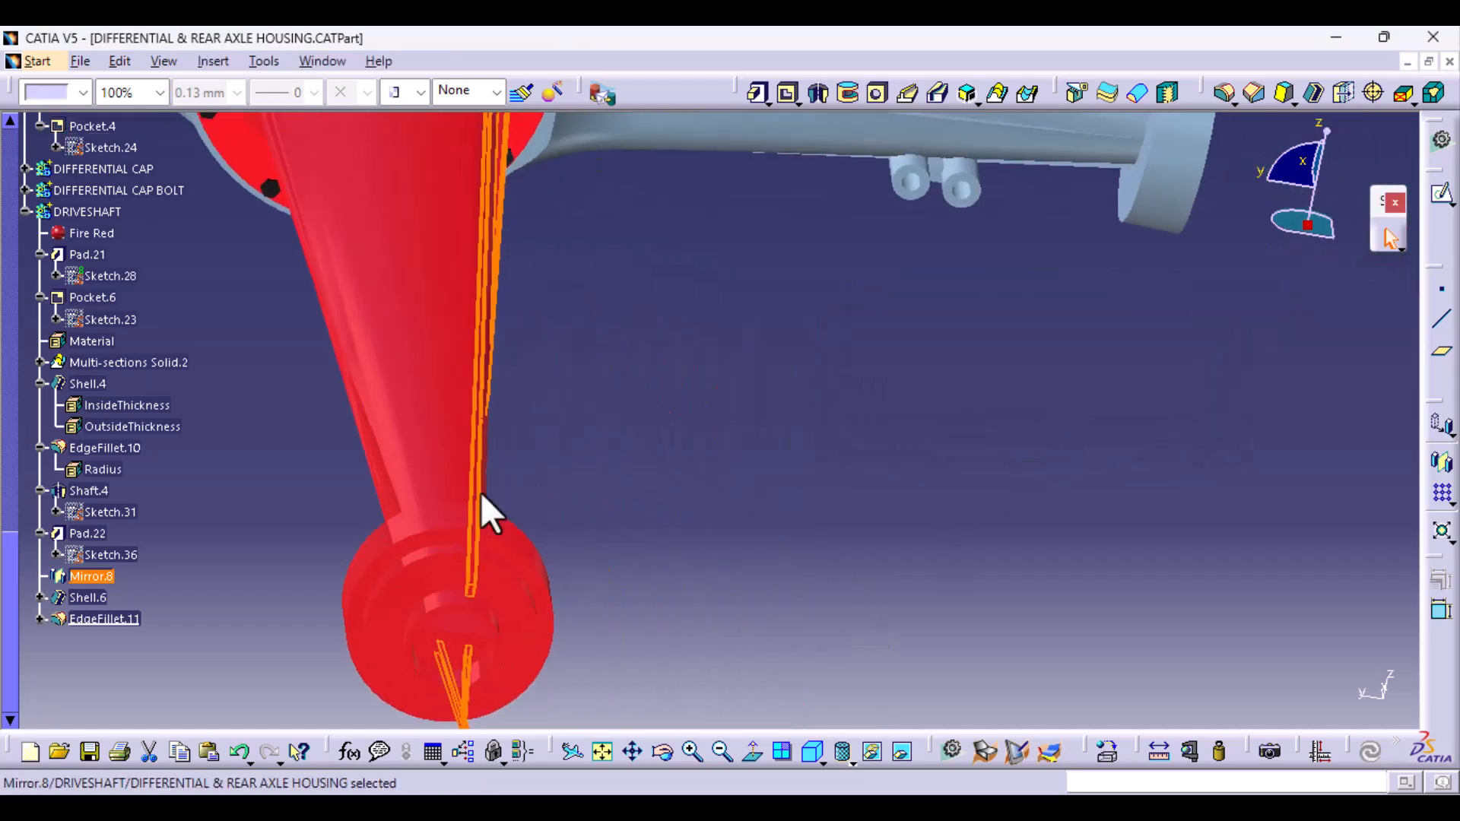
double_click(107, 556)
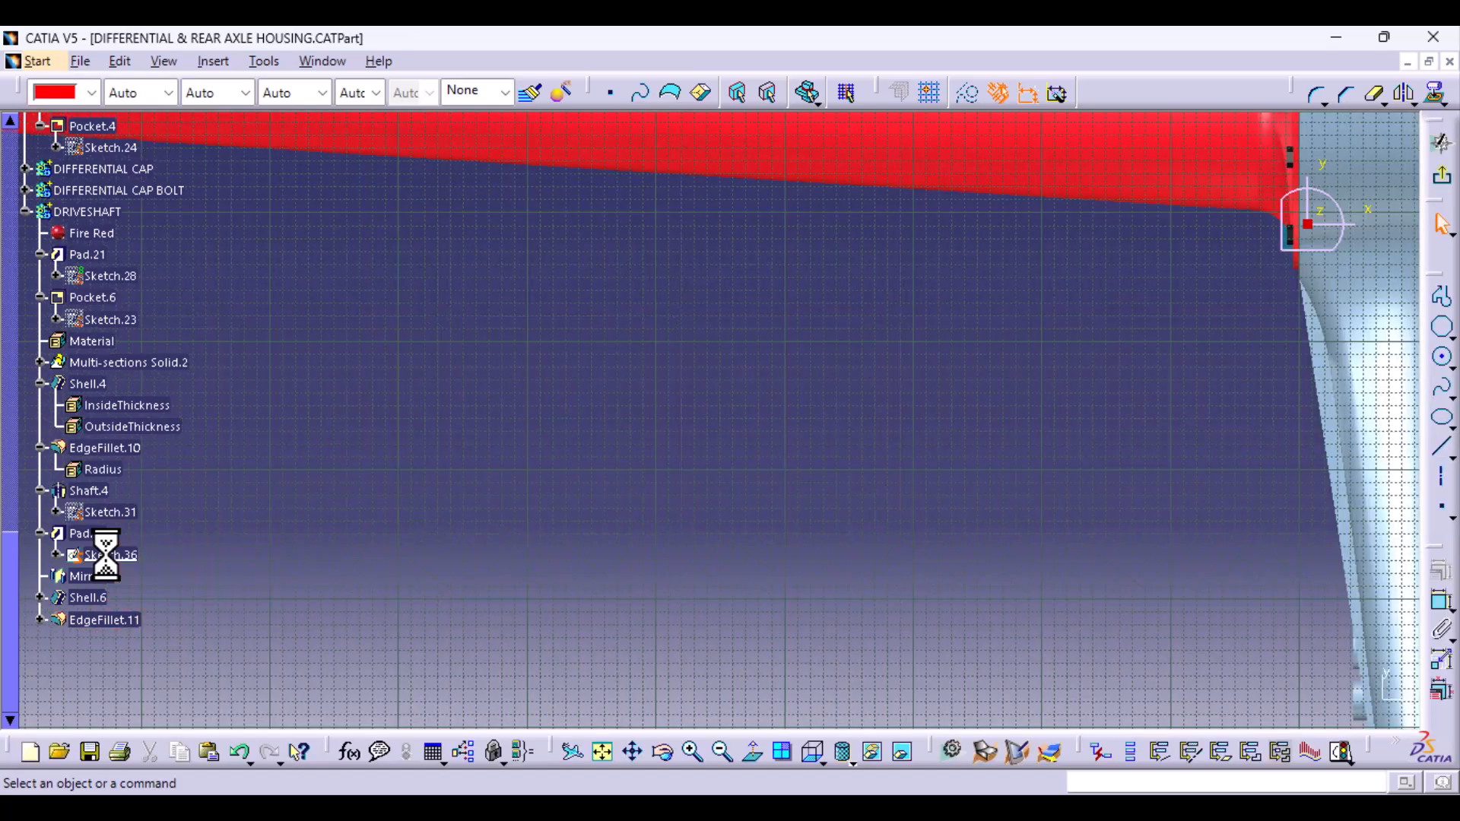
middle_click_drag(839, 587, 794, 760)
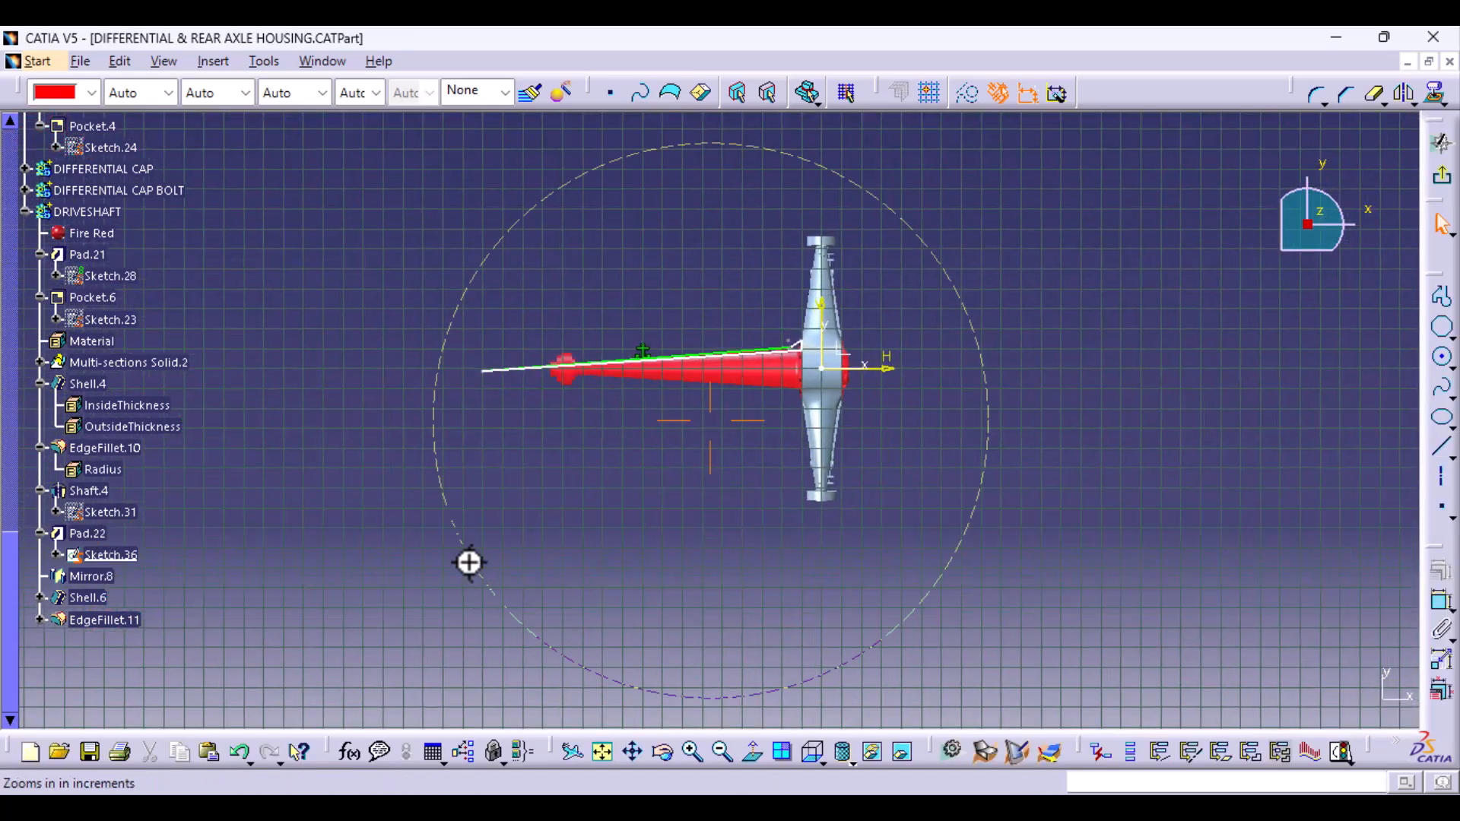
mouse_move(469, 563)
middle_mouse_down()
mouse_move(548, 319)
mouse_move(720, 619)
mouse_move(1046, 578)
mouse_move(1075, 633)
middle_mouse_up()
left_click_drag(214, 431, 592, 409)
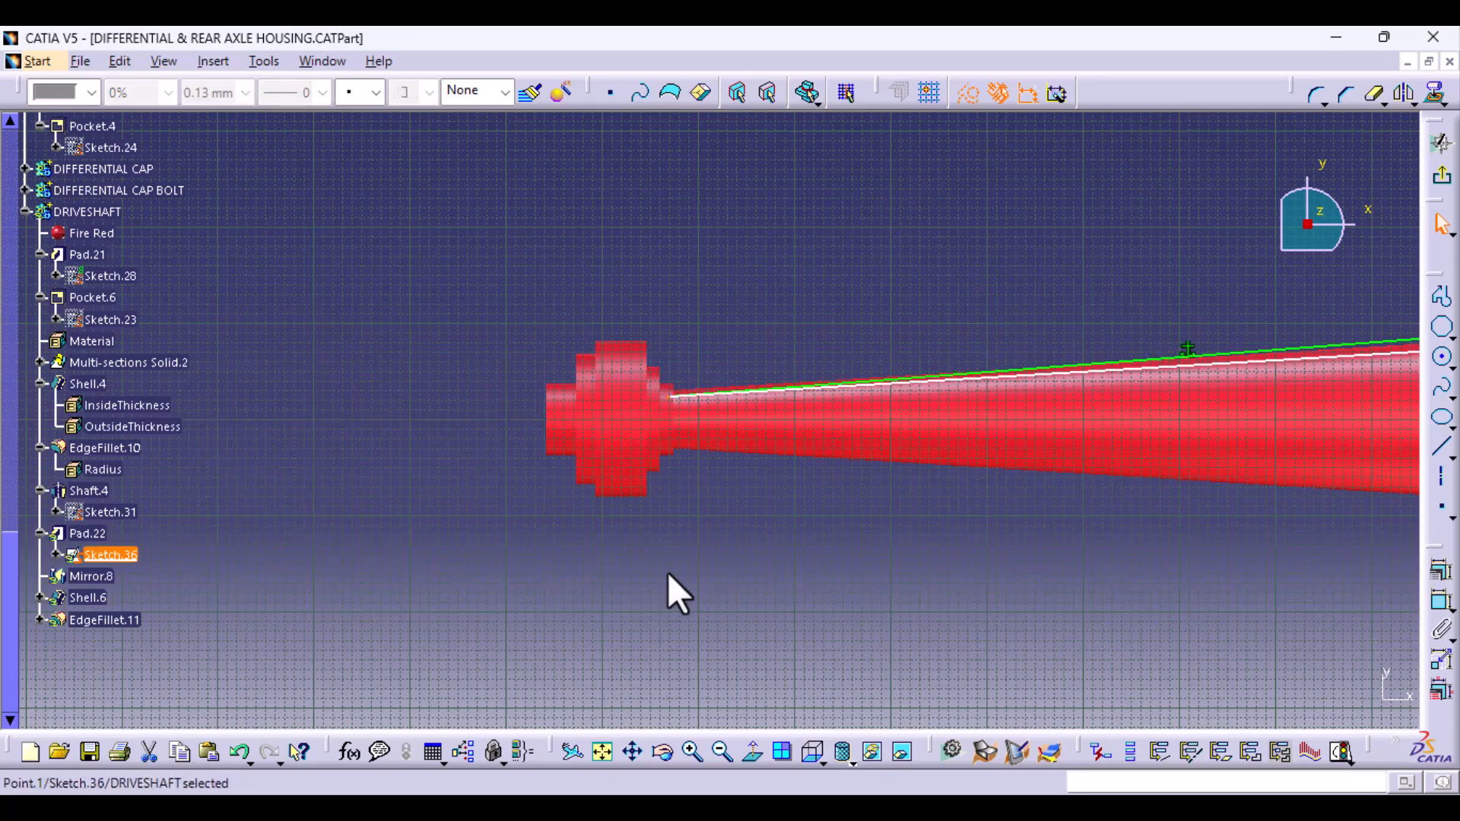
middle_click_drag(668, 572, 697, 283)
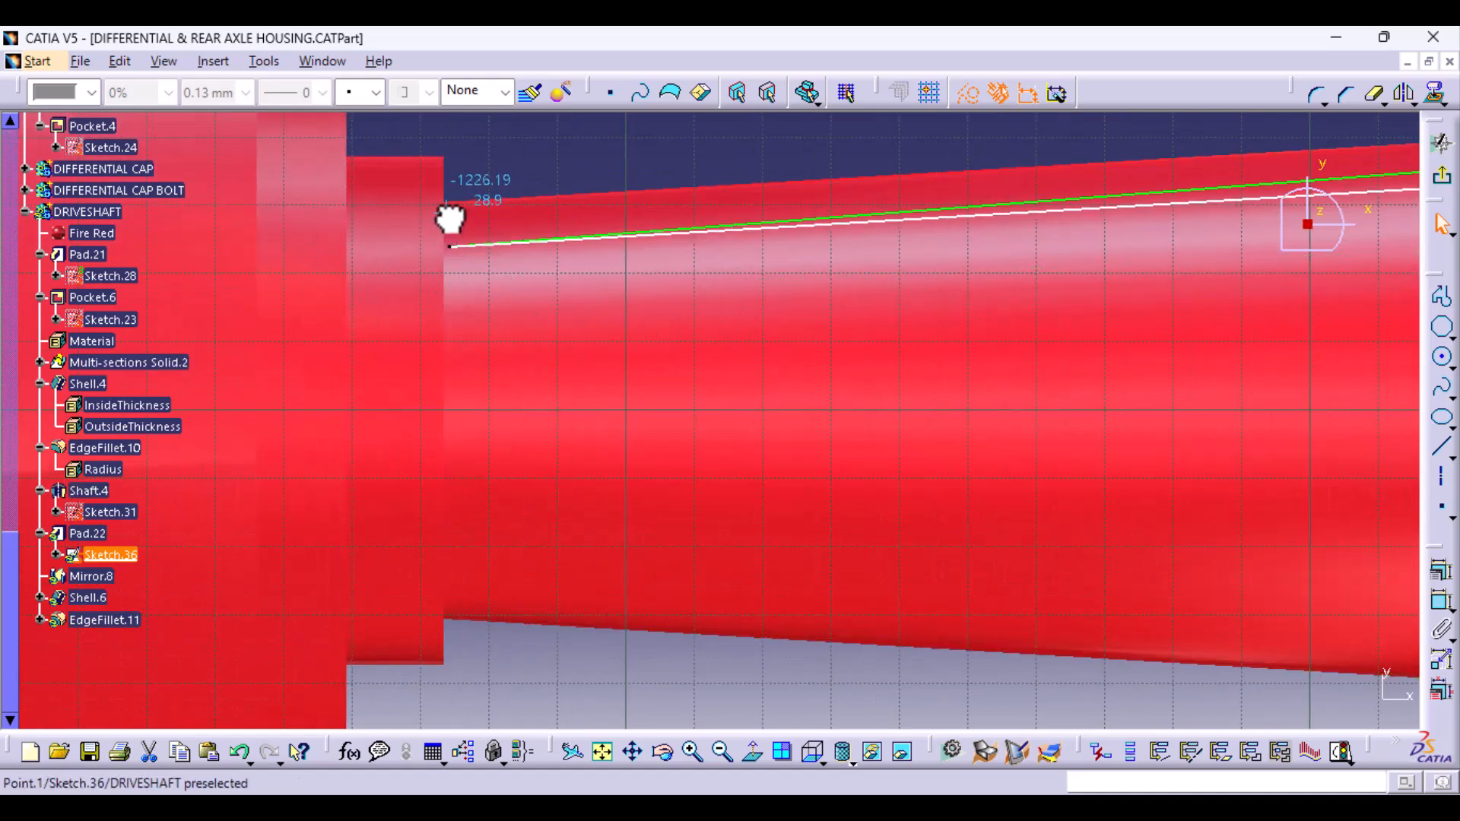
- Delete the geometric constraint on the rib profile's long upper line
middle_click_drag(720, 407, 658, 666)
middle_click_drag(973, 450, 159, 469)
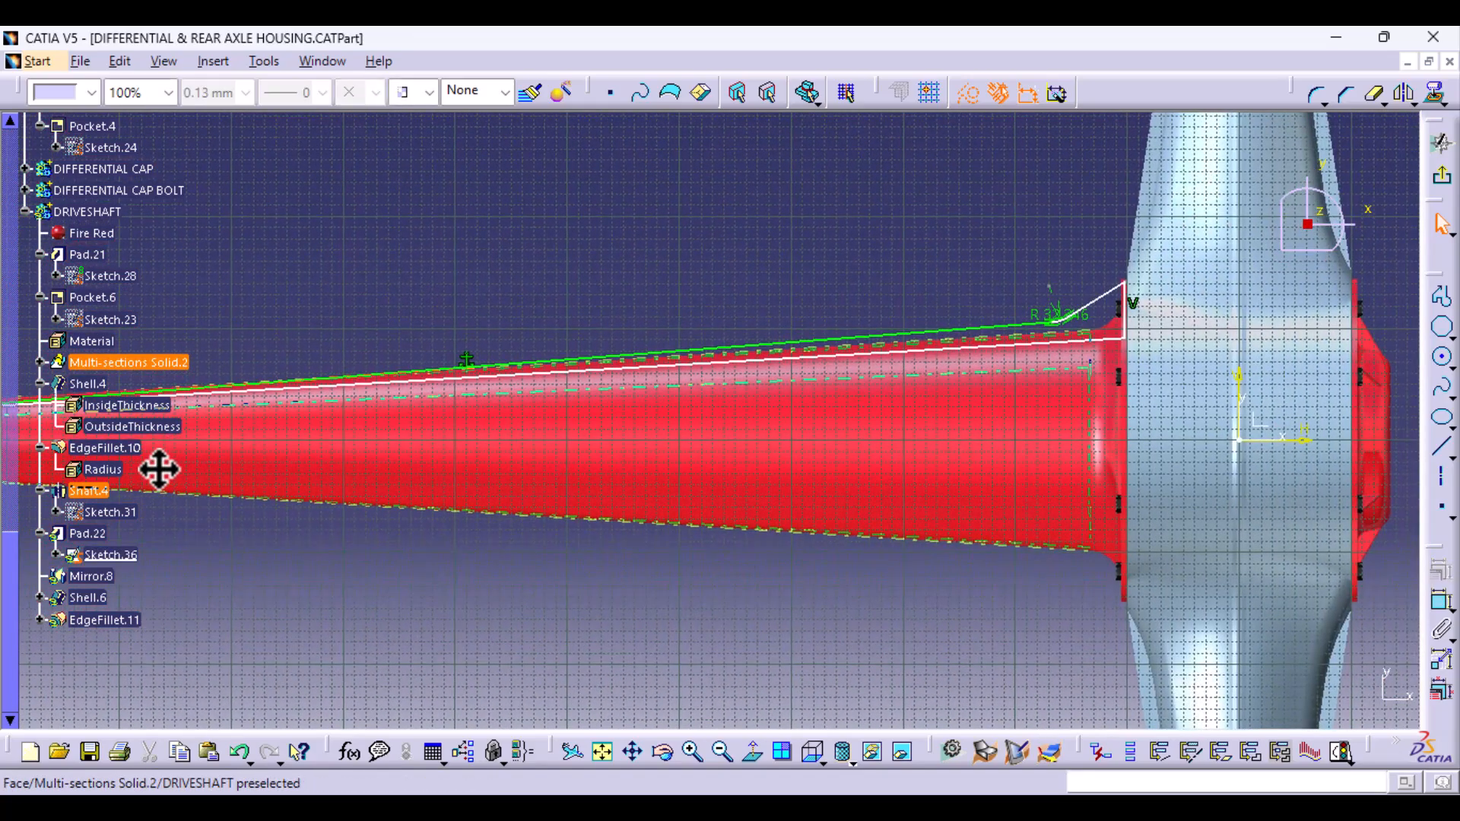
left_click(201, 372)
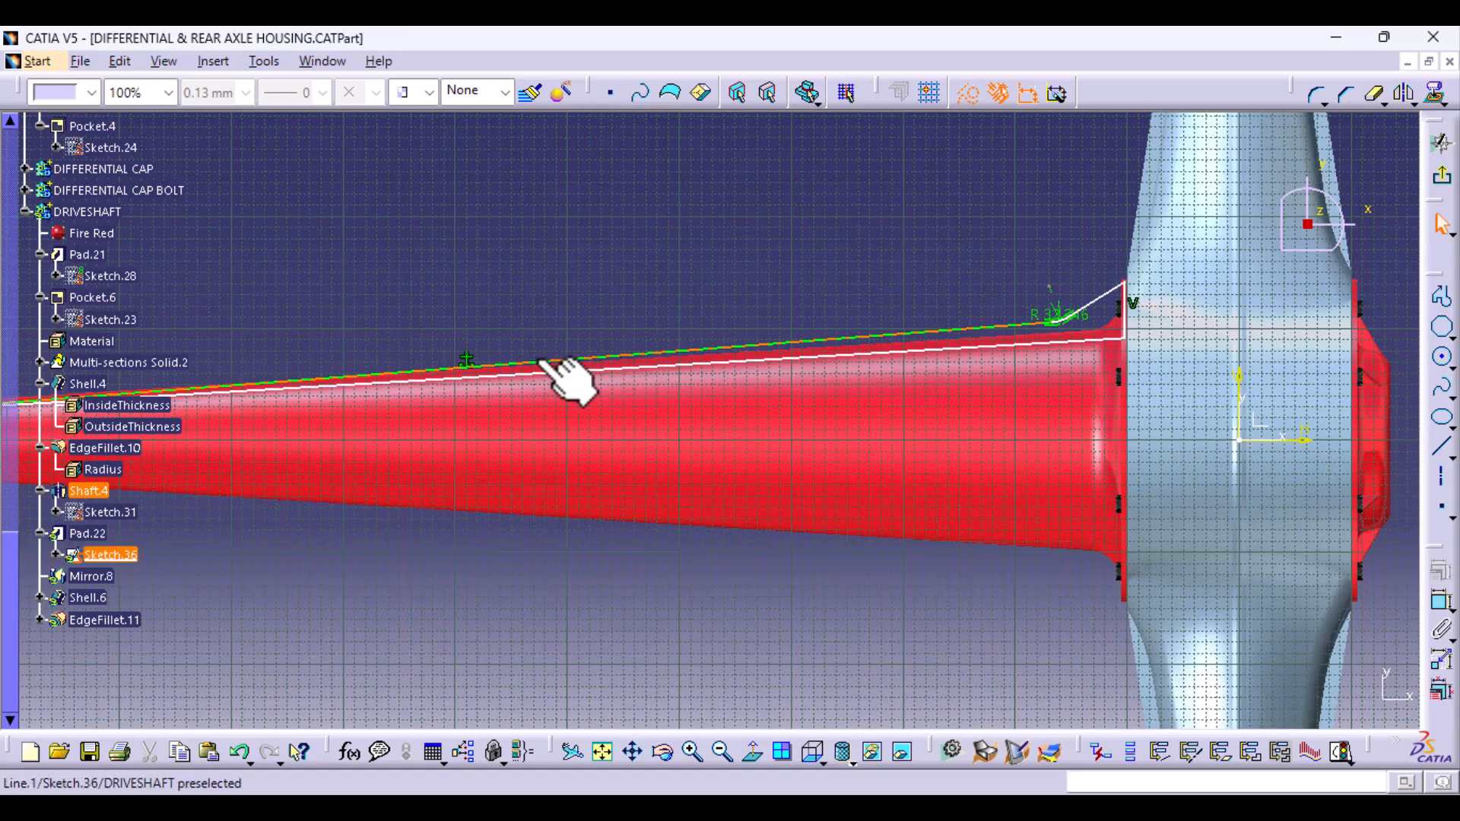
left_click(466, 359)
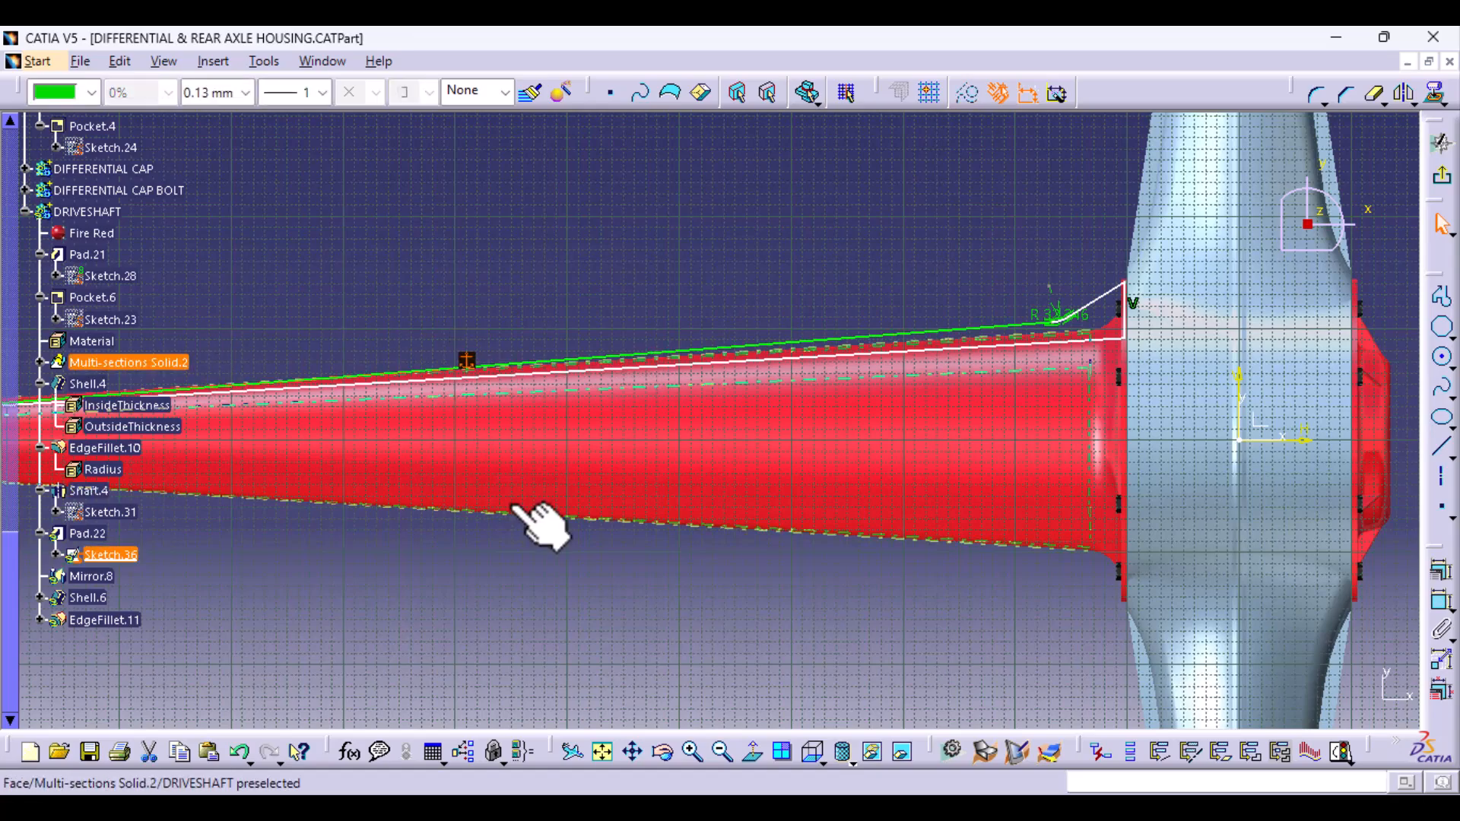
key("Escape")
- Adjust the rib profile's tip at the tube's narrow end beside the stepped hub, exit the sketch, and save the part
middle_click_drag(317, 597, 874, 692)
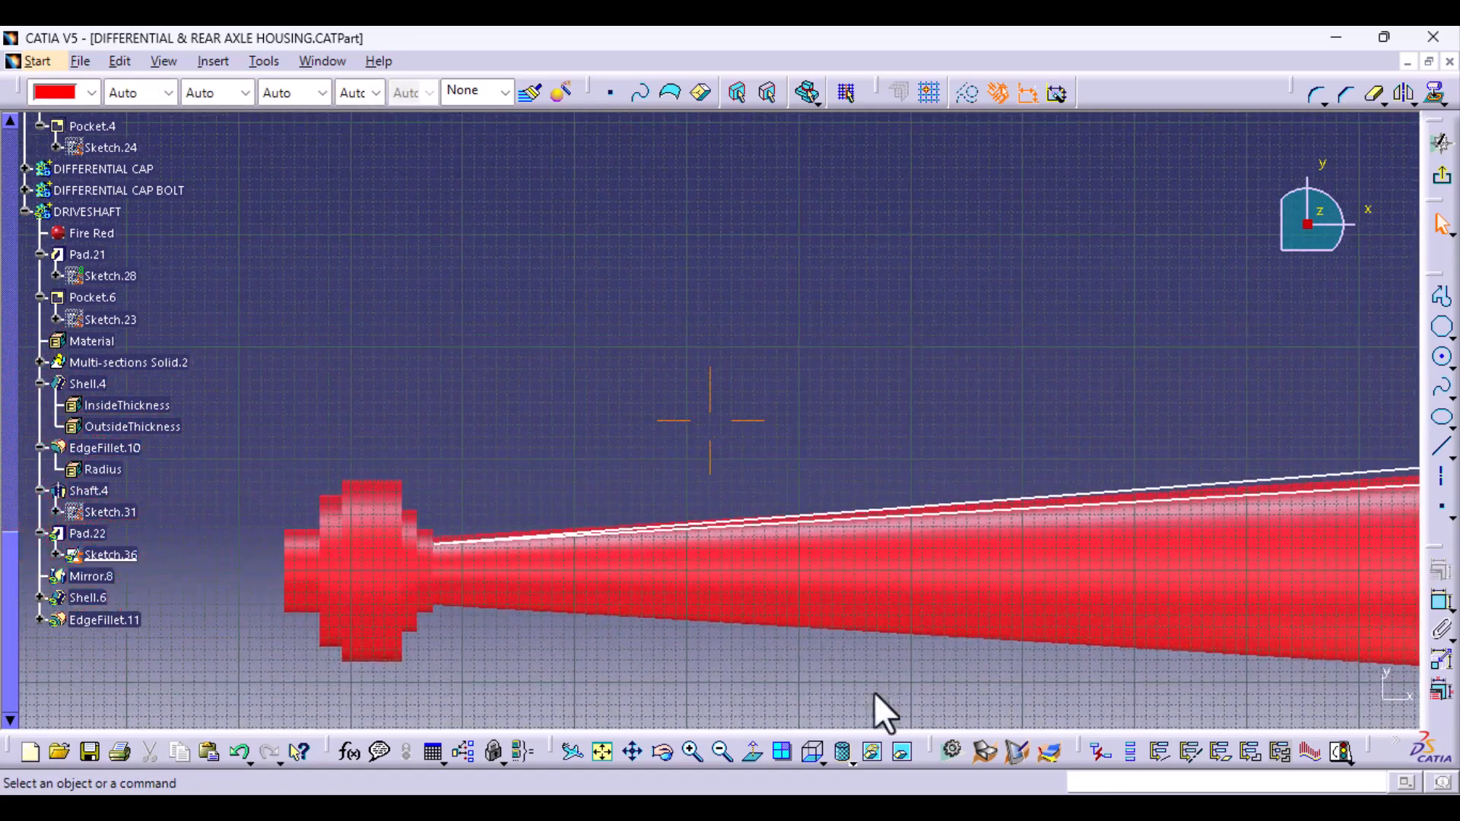
middle_click_drag(266, 622, 314, 403)
middle_click_drag(285, 676, 1078, 272)
mouse_move(564, 420)
left_mouse_down()
mouse_move(577, 320)
mouse_move(563, 411)
left_mouse_up()
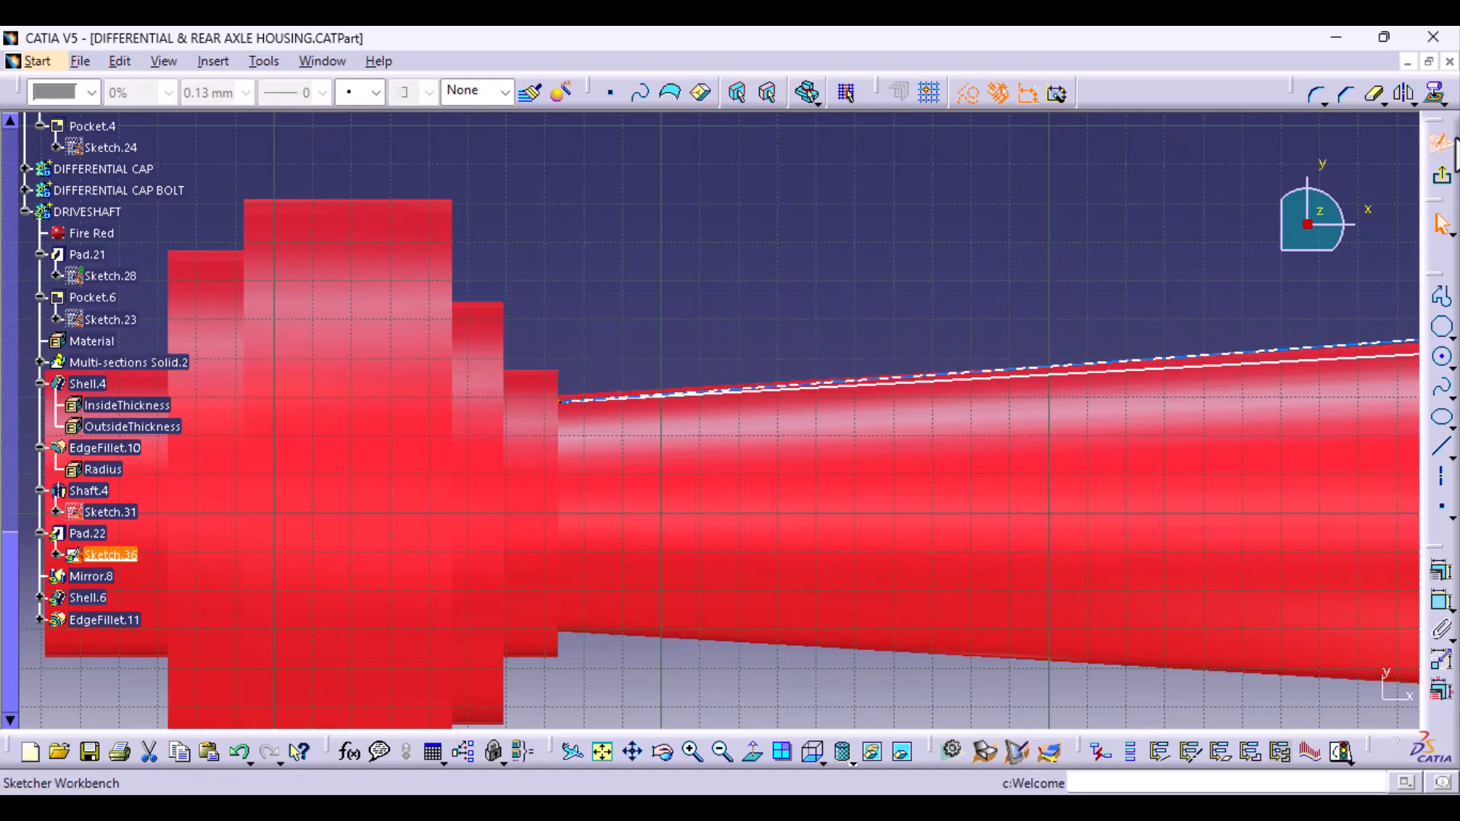
left_click(1441, 177)
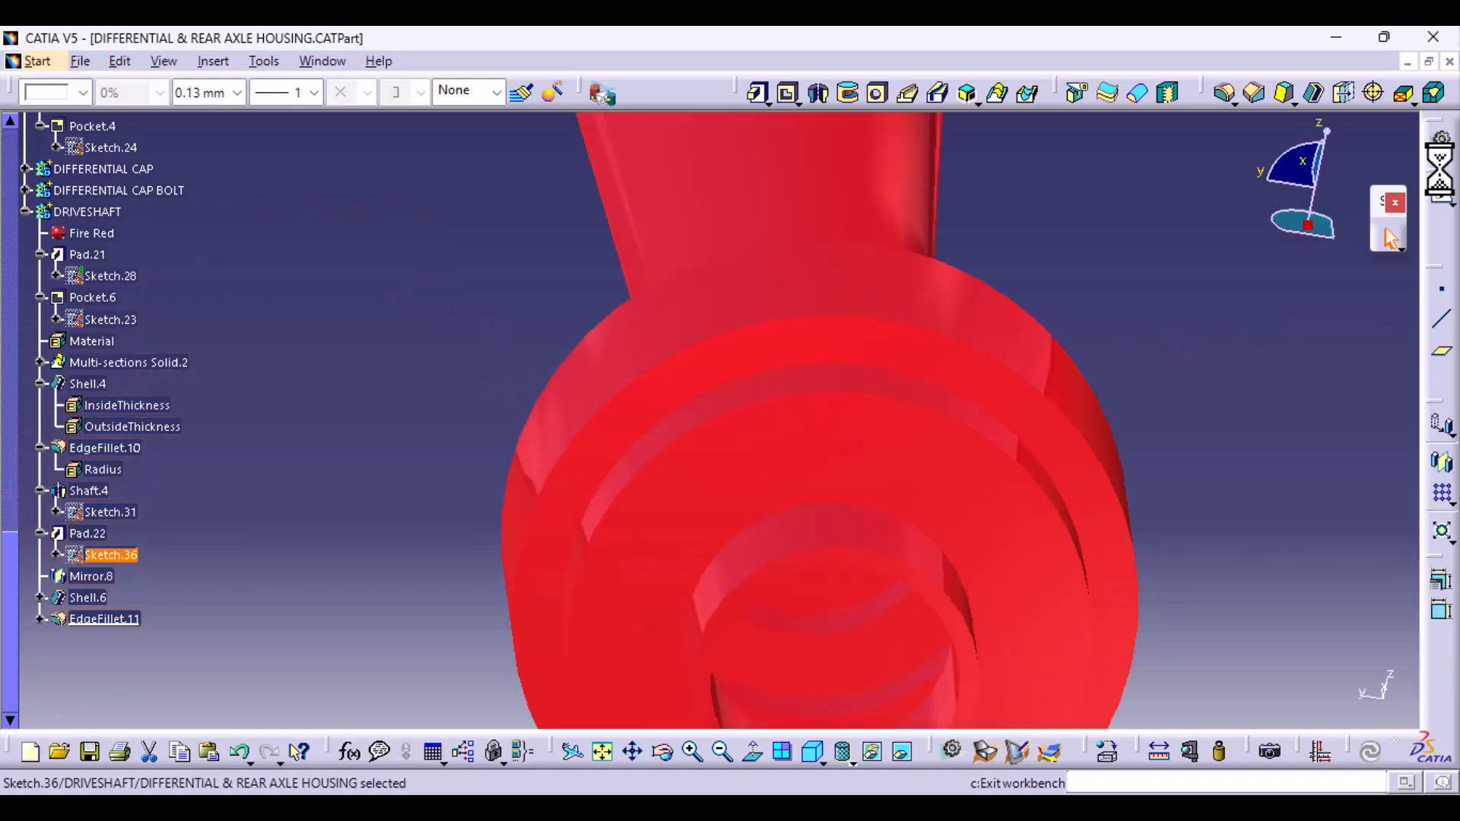
middle_click_drag(1106, 462, 753, 584)
key("ctrl+s")
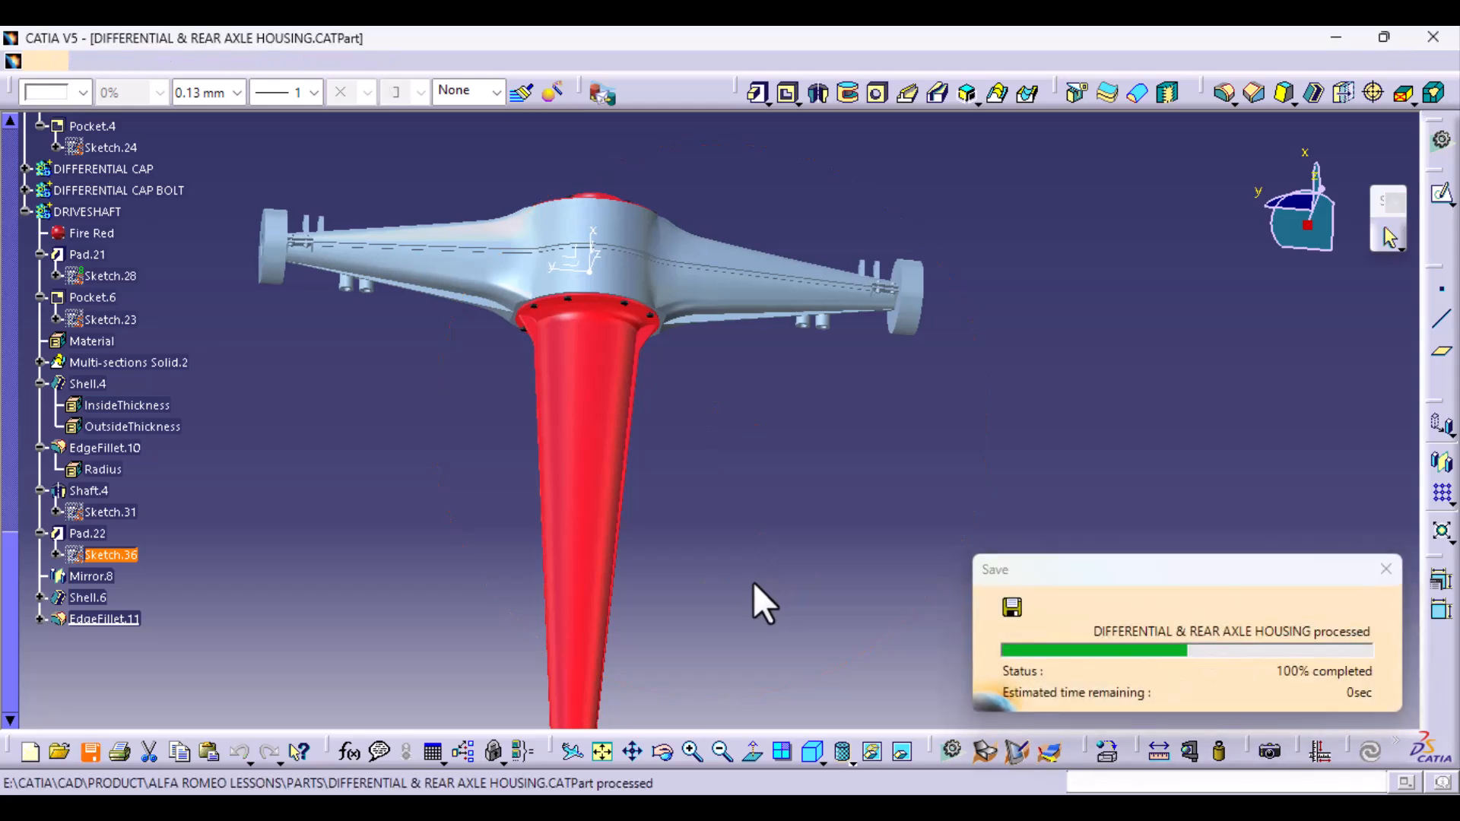
- Inspect the driveshaft and the differential and rear axle housing from the front, rear and side
middle_click_drag(753, 582, 609, 505)
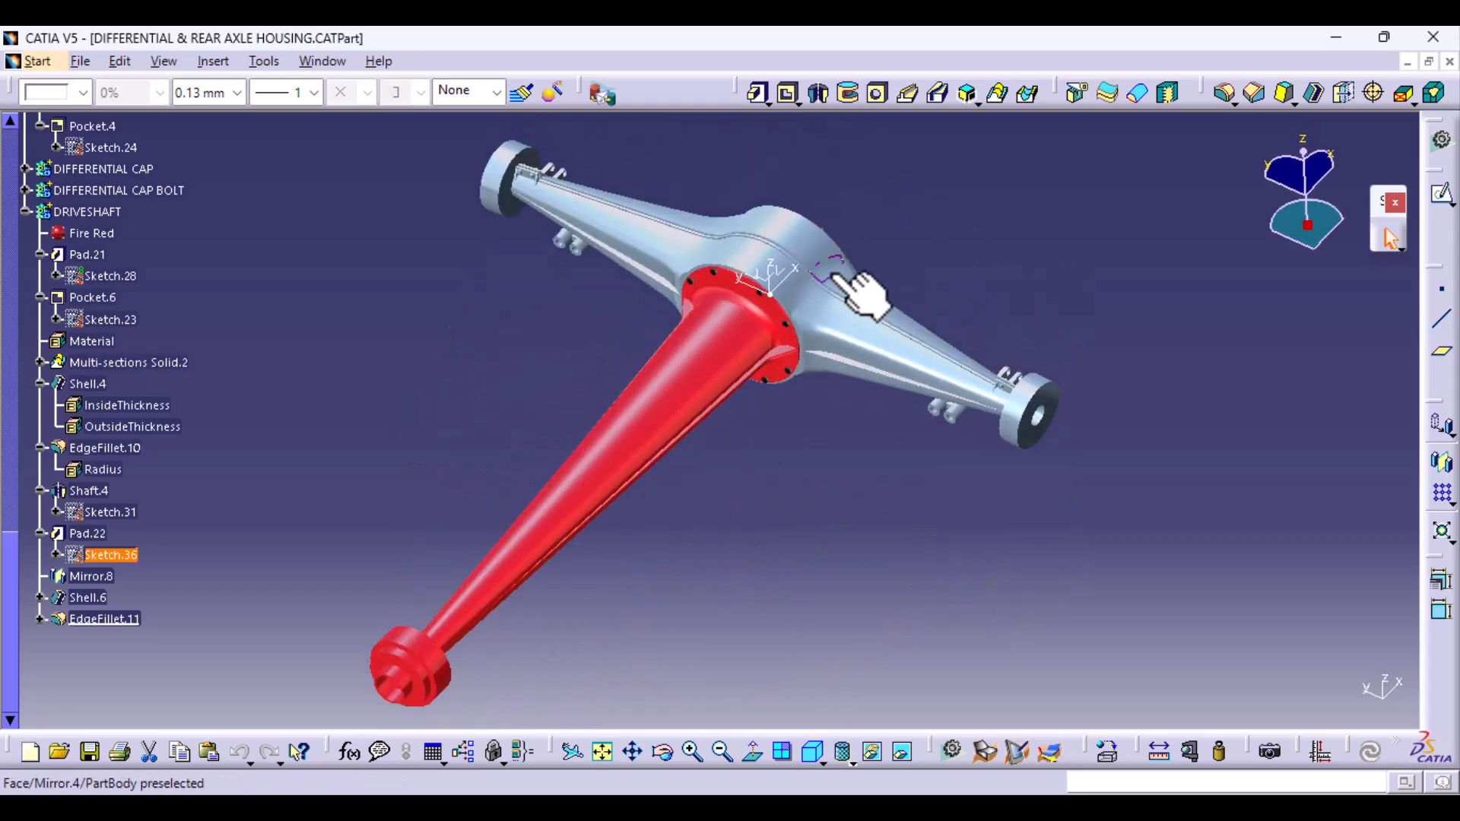
middle_click_drag(756, 457, 545, 560)
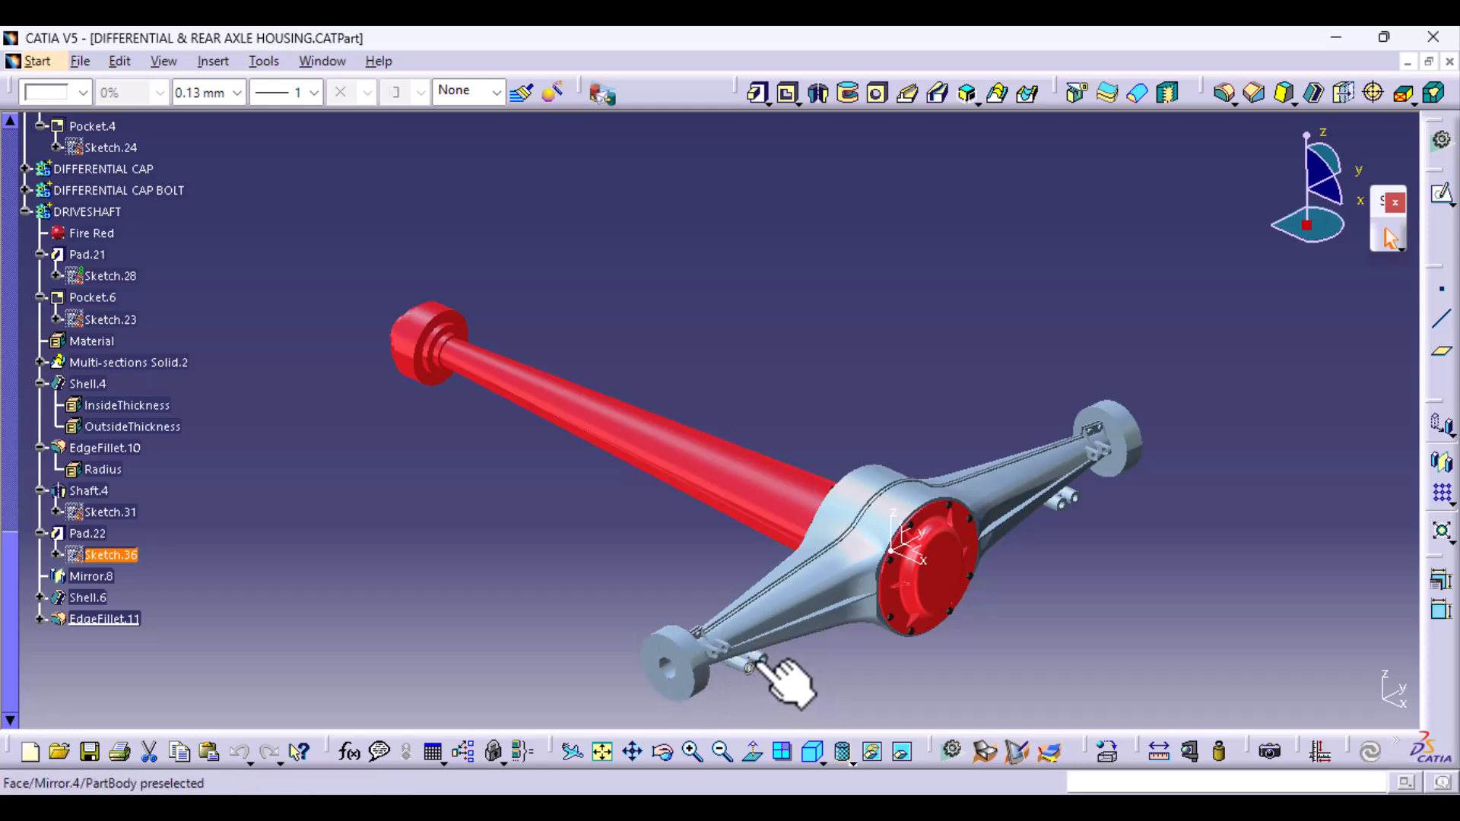
left_click(727, 682)
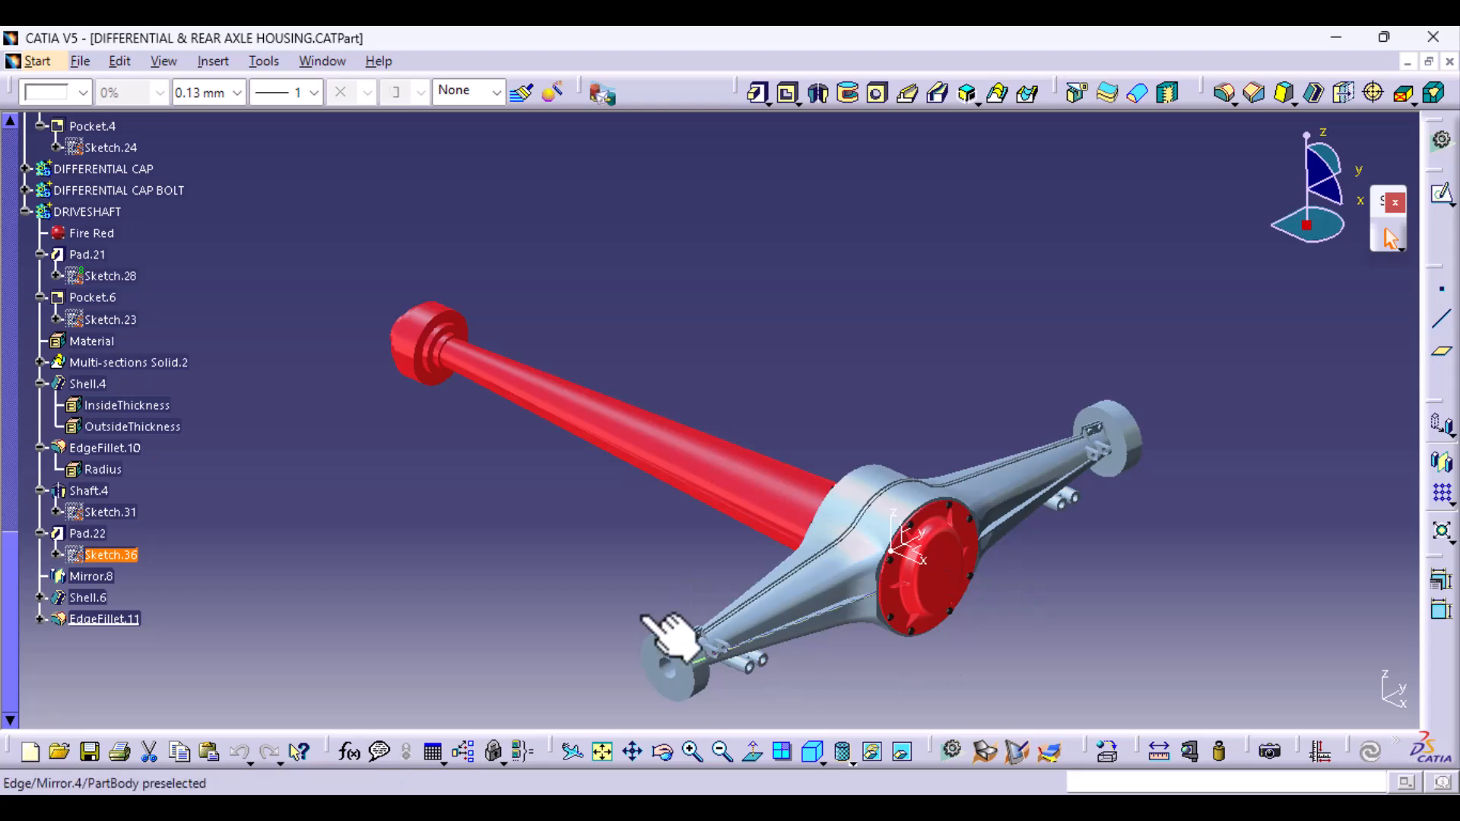
middle_click_drag(637, 602, 841, 613)
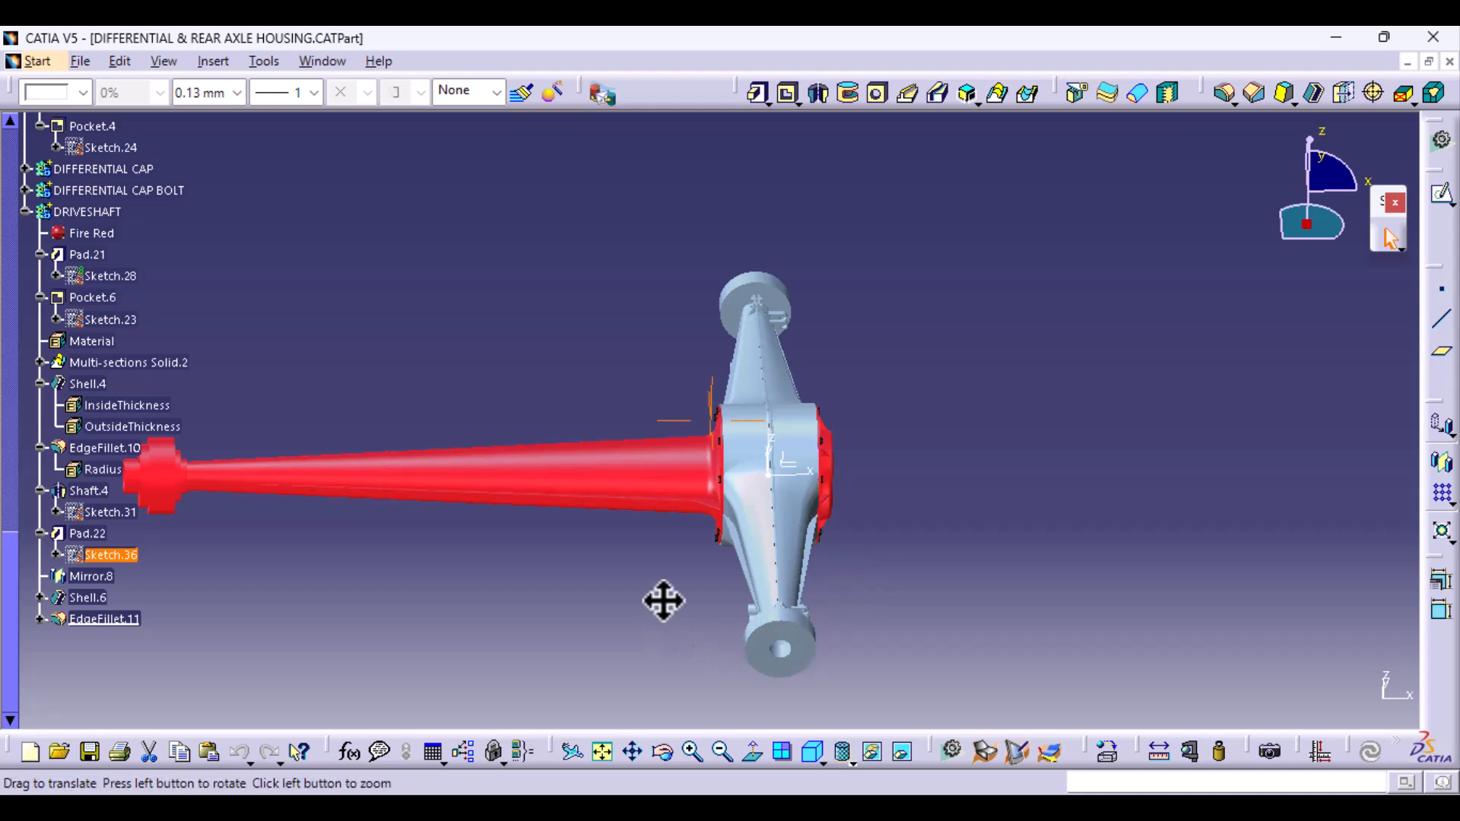
middle_click_drag(663, 601, 823, 621)
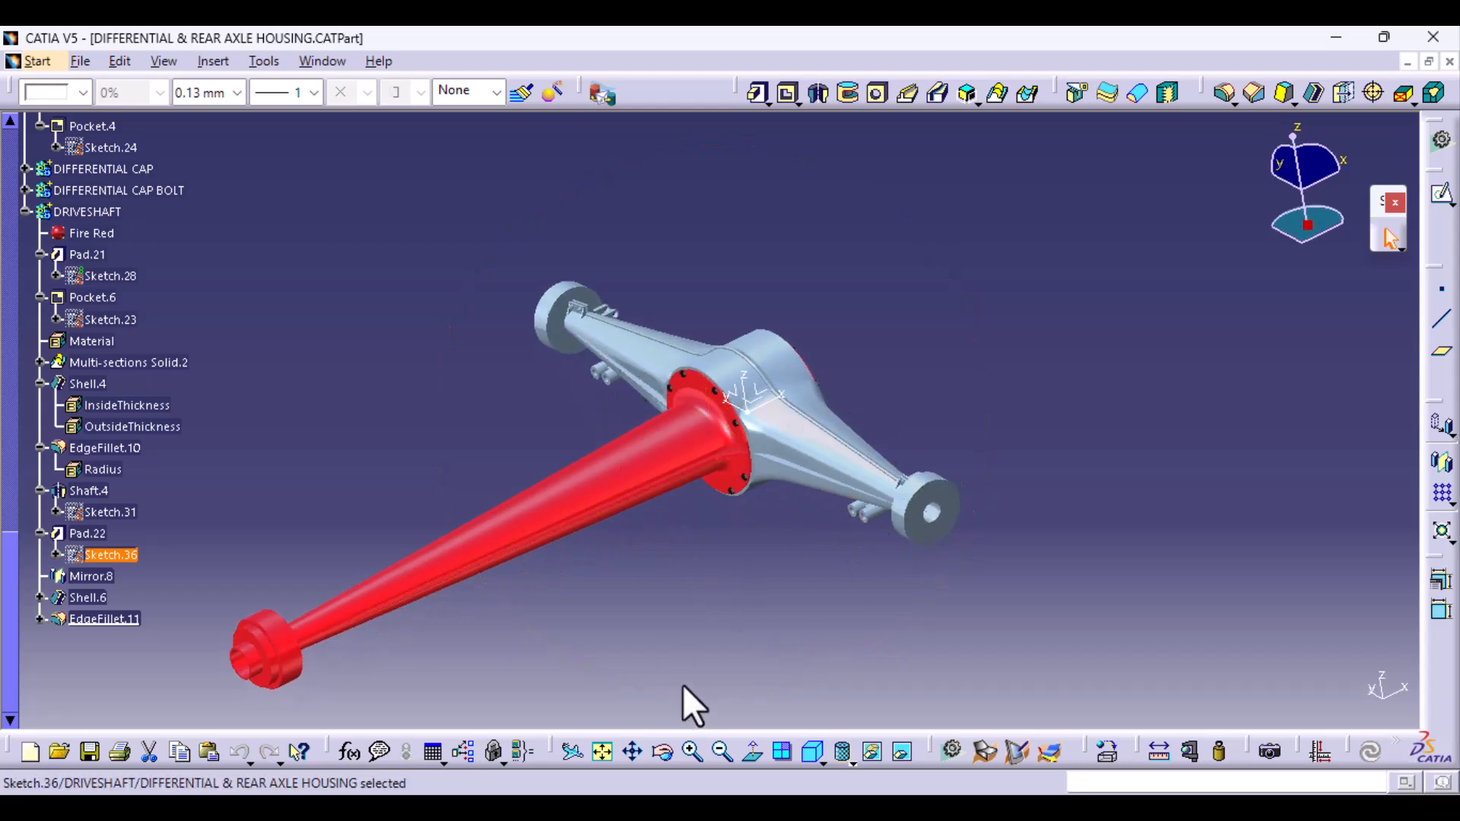
mouse_move(662, 629)
middle_mouse_down()
mouse_move(508, 674)
mouse_move(492, 562)
mouse_move(660, 609)
middle_mouse_up()
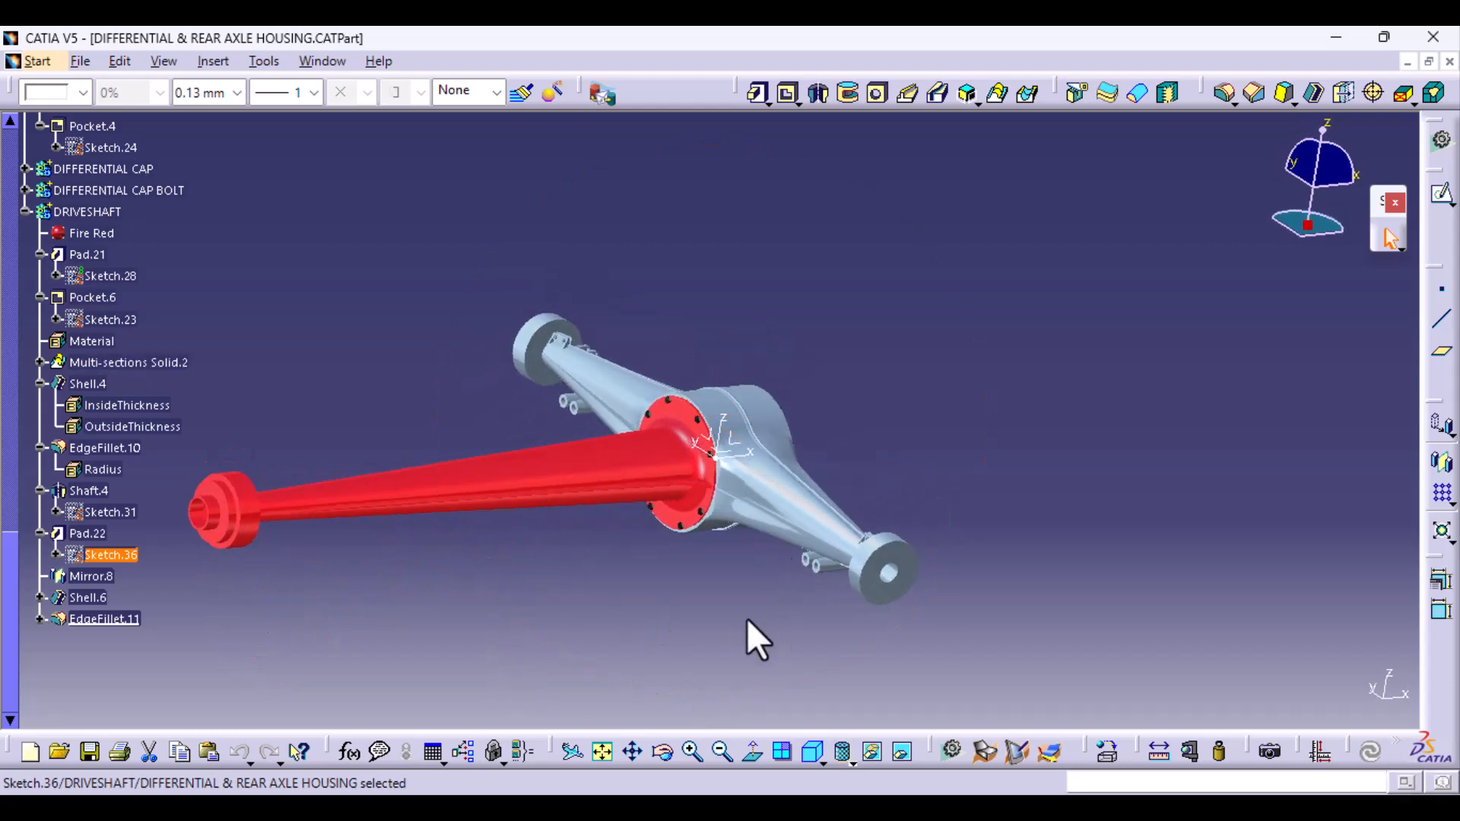